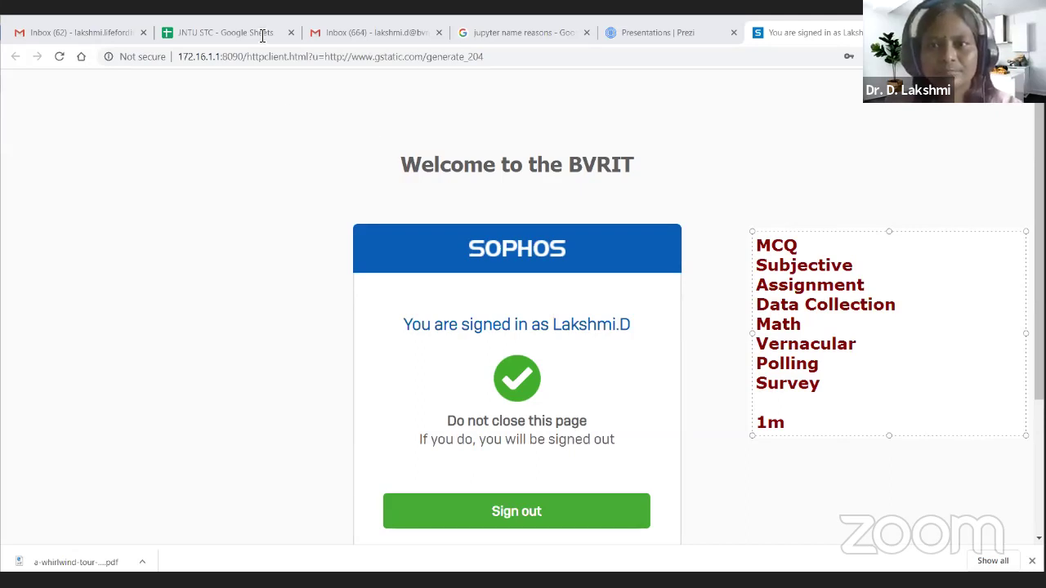
- Switch to the Gmail inbox and open Google Drive from the Google apps
click(79, 32)
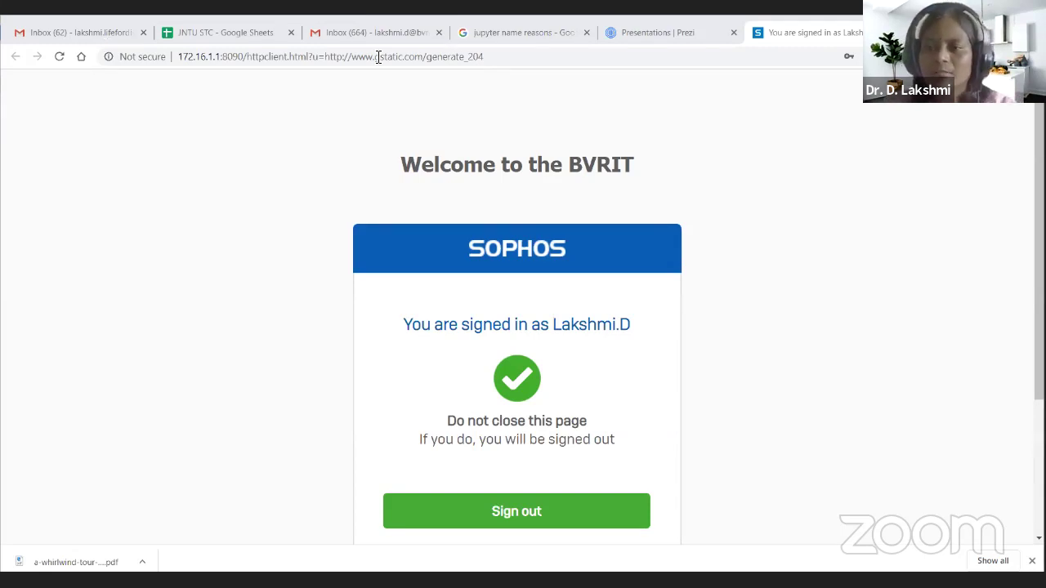
click(106, 34)
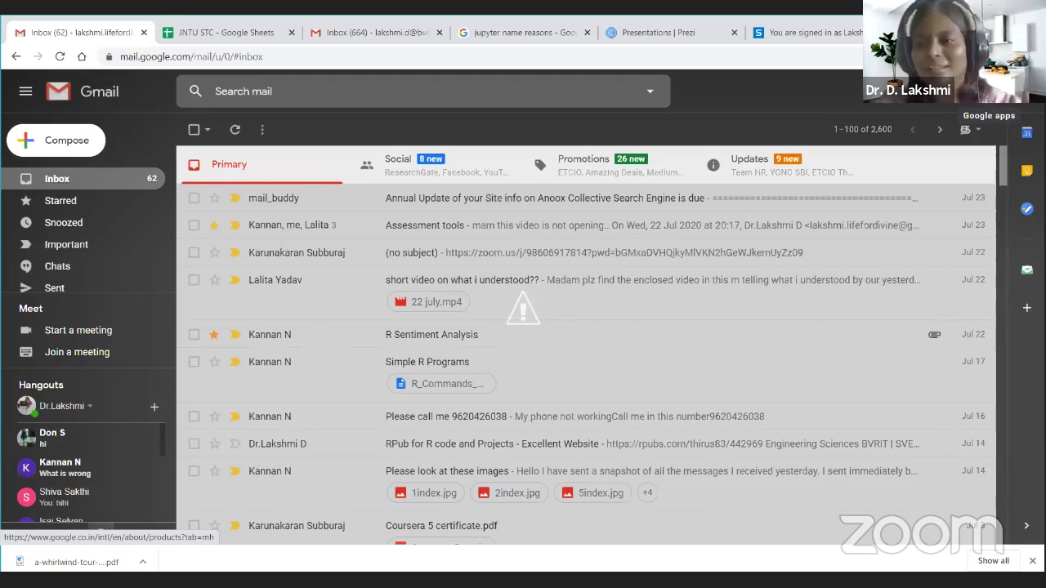
click(986, 104)
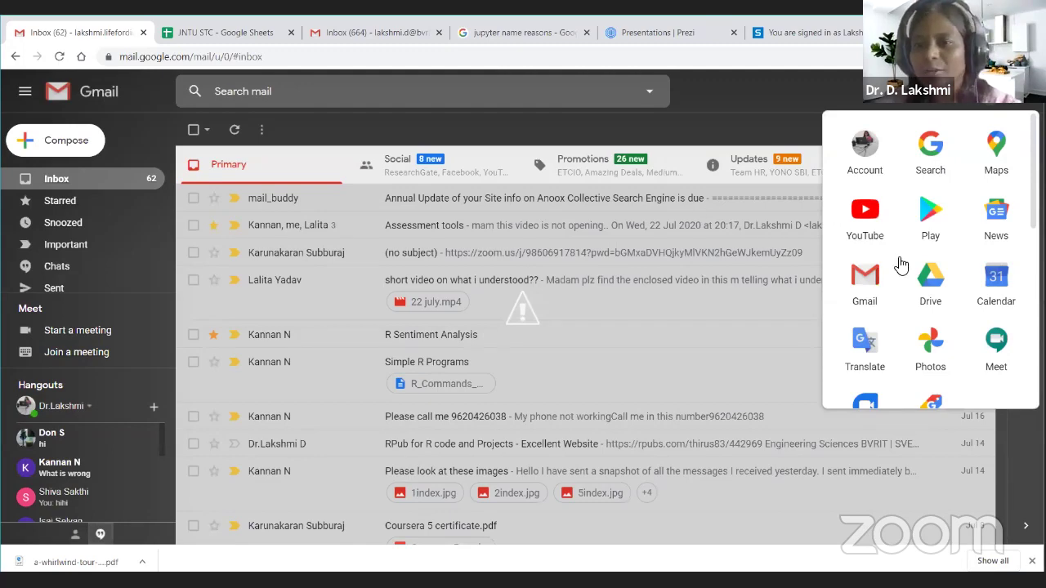
scroll(900, 264, down, 5)
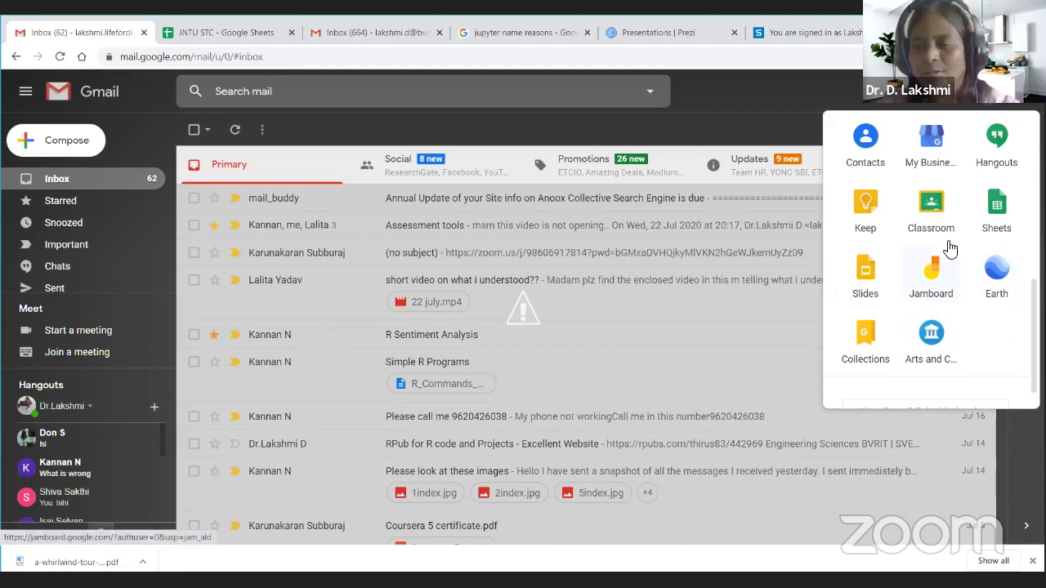
scroll(923, 255, up, 3)
scroll(924, 260, up, 4)
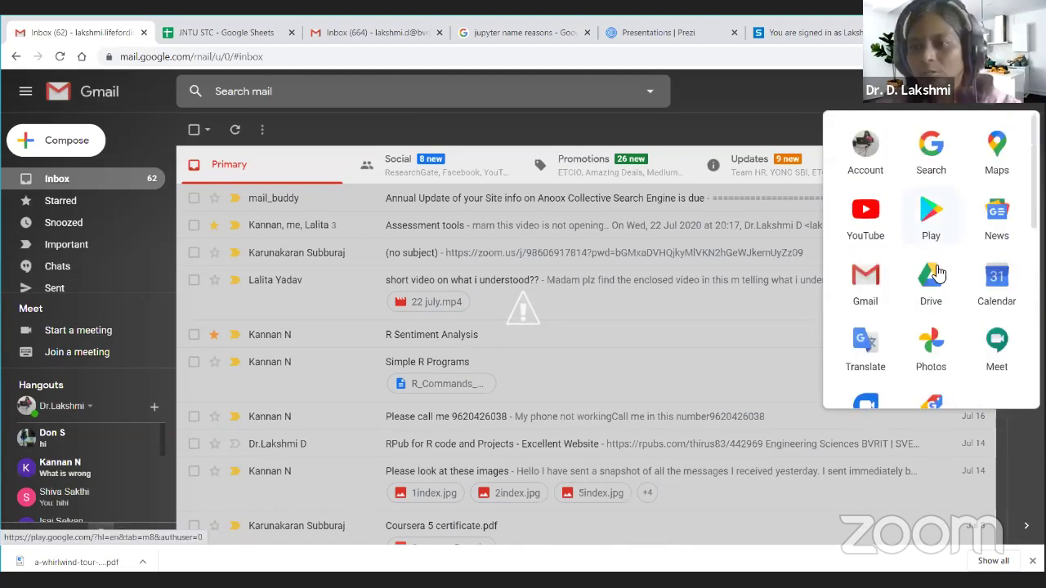
click(936, 288)
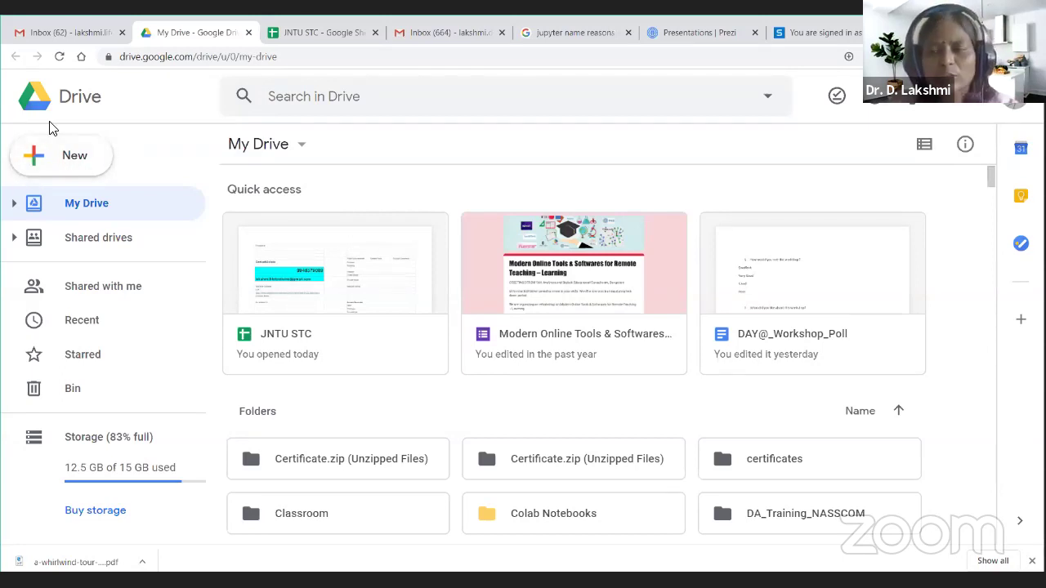
- Create a new Google Form in My Drive
click(65, 168)
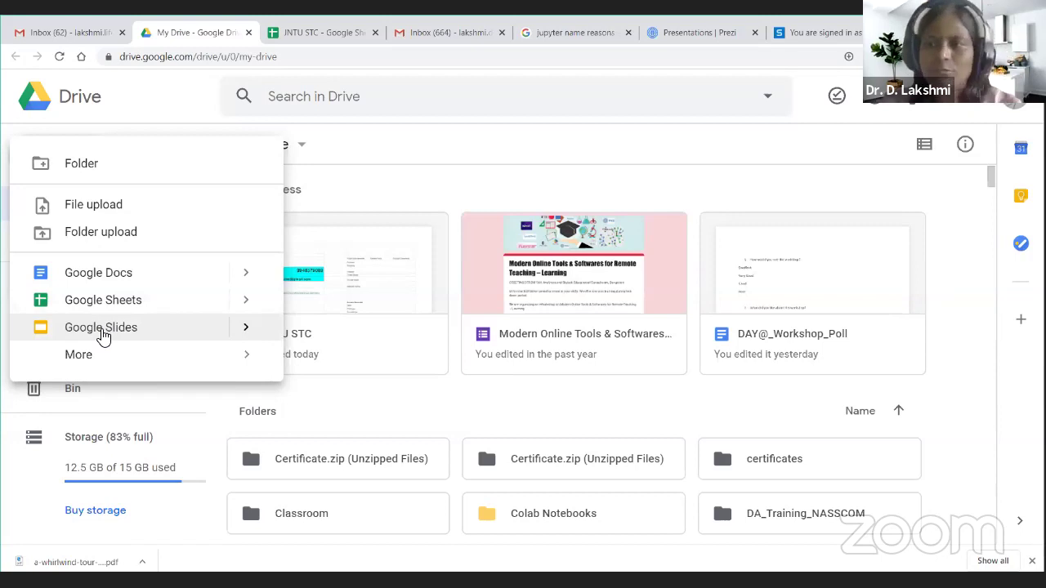
mouse_move(78, 362)
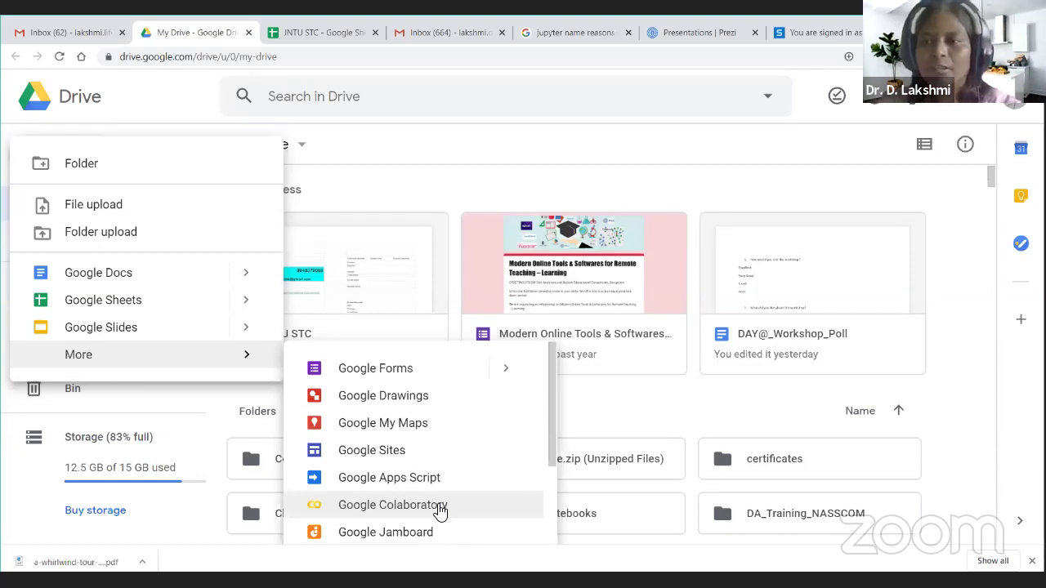
click(395, 369)
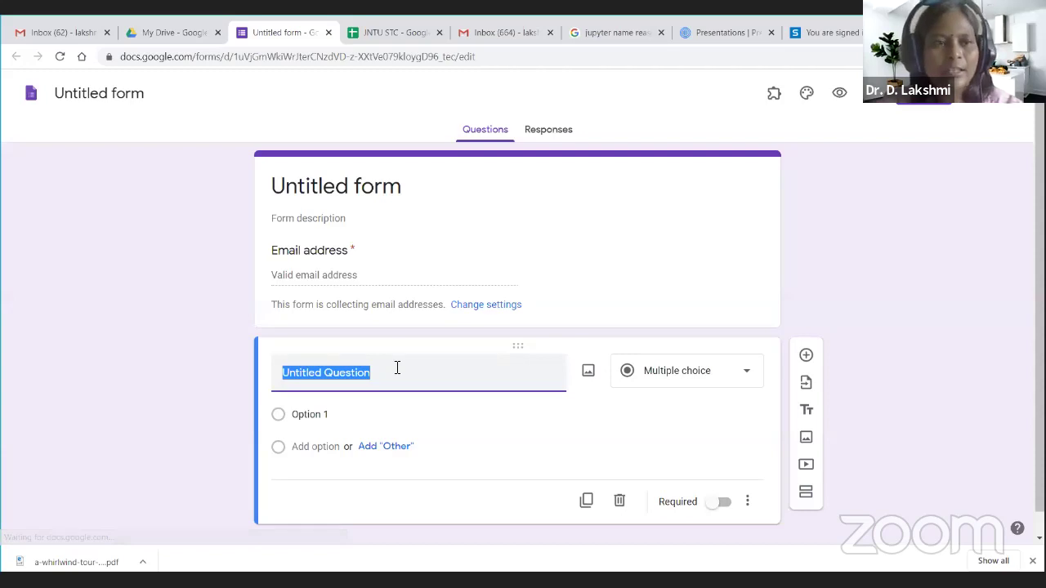
- Rename the untitled form file as "AMC Demo"
click(95, 92)
text(MAC)
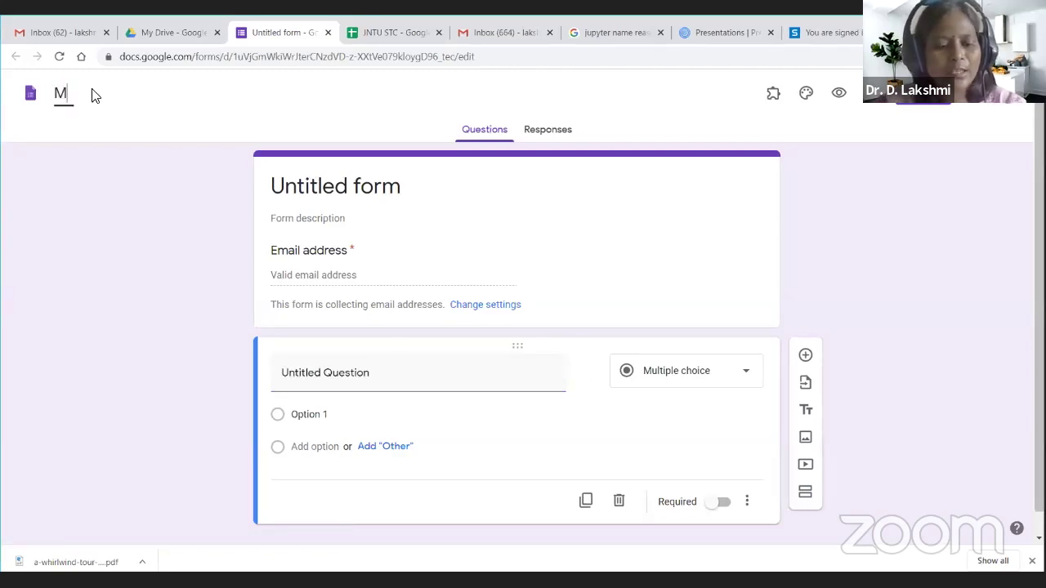
key(BackSpace)
key(BackSpace)
key(BackSpace)
key(BackSpace)
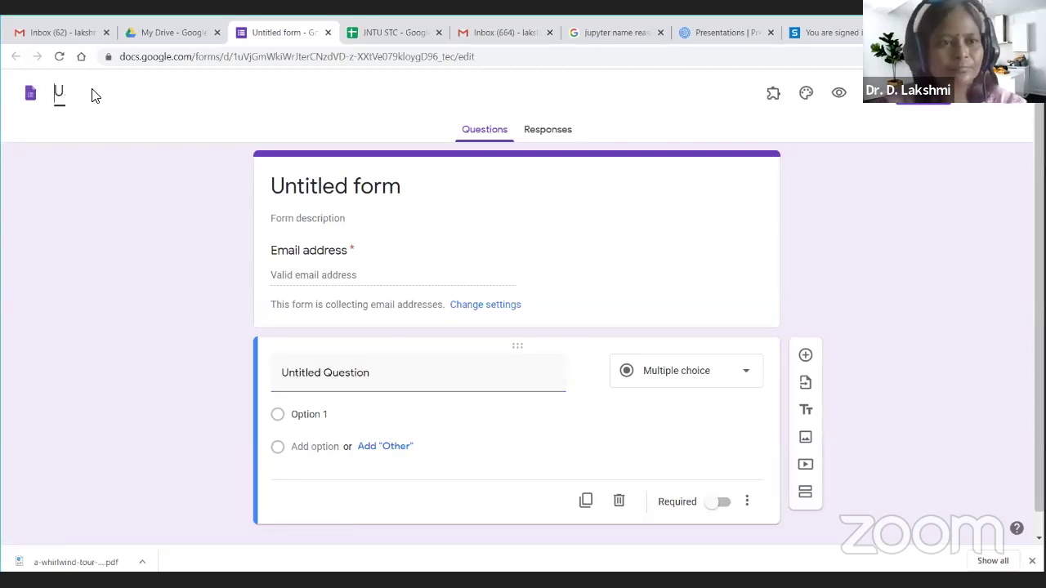
text(AMC Demo)
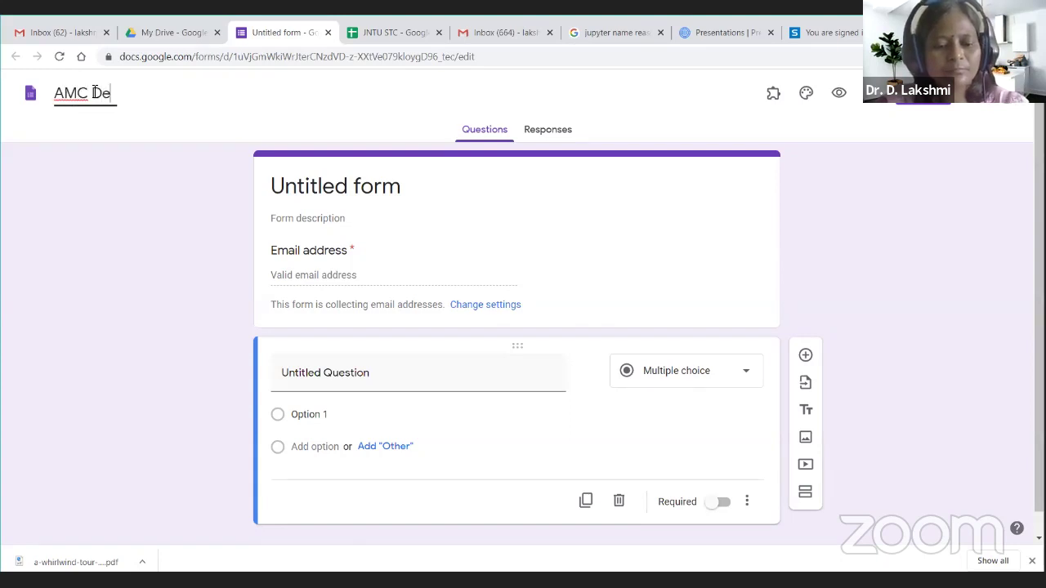
- Set the title in the form header to "AMC Demonstration", correcting the misspelled word with the suggested spelling
click(290, 181)
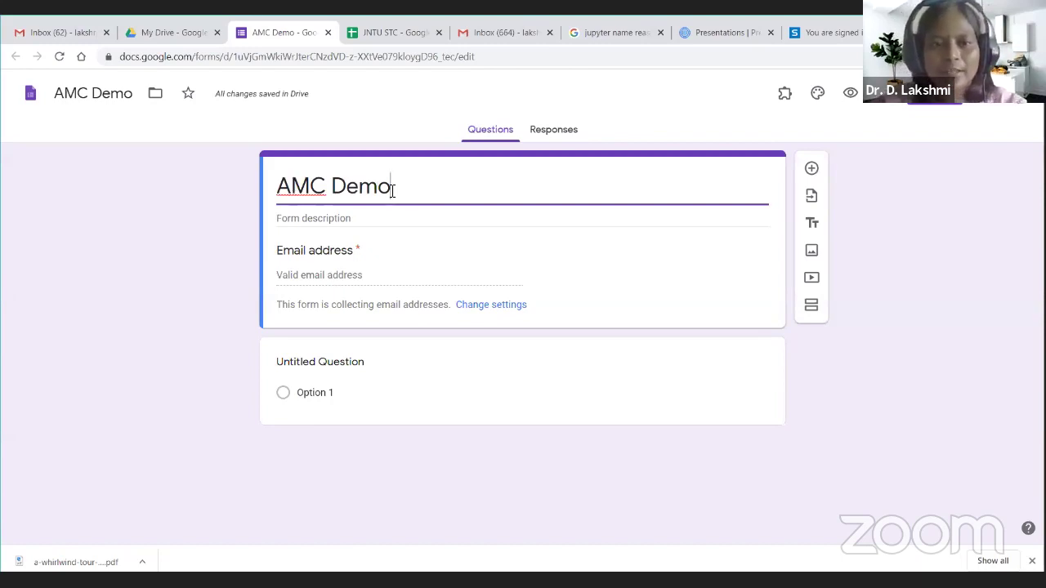
text(nstartion)
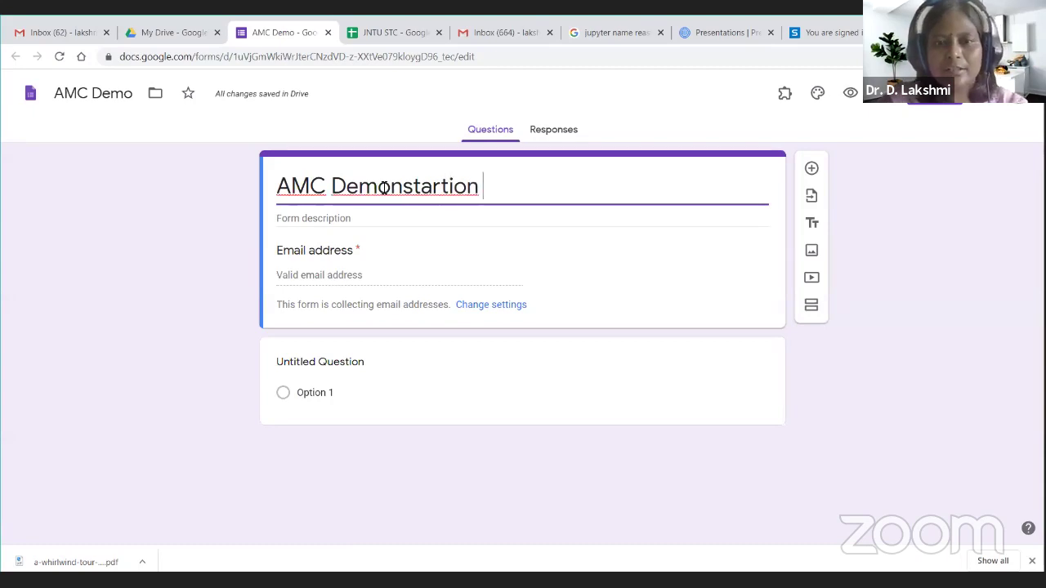
right_click(383, 189)
click(404, 198)
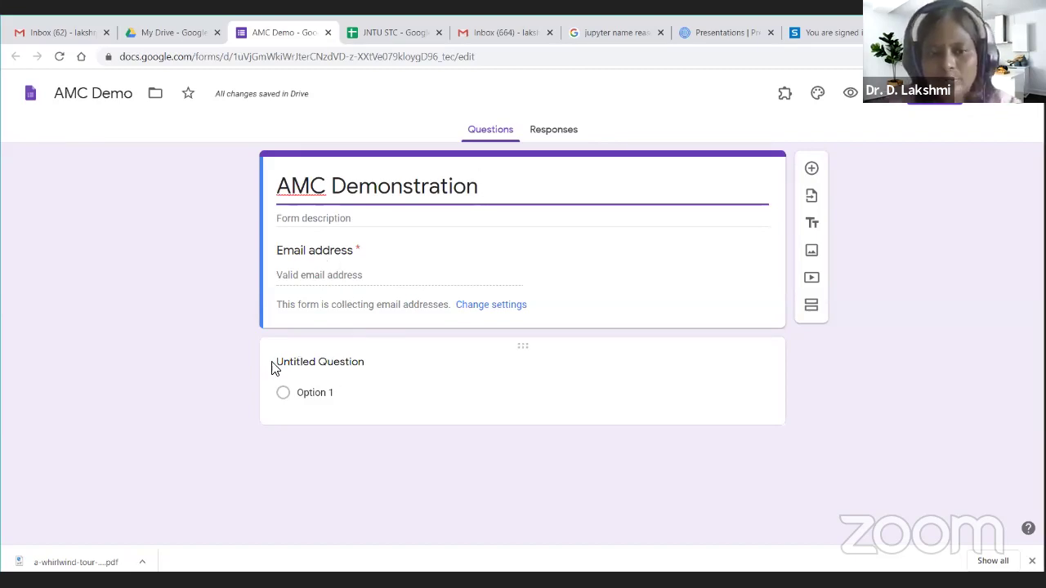
- Replace the untitled question's text with "Which is fruit?"
click(343, 362)
text(Which is fr)
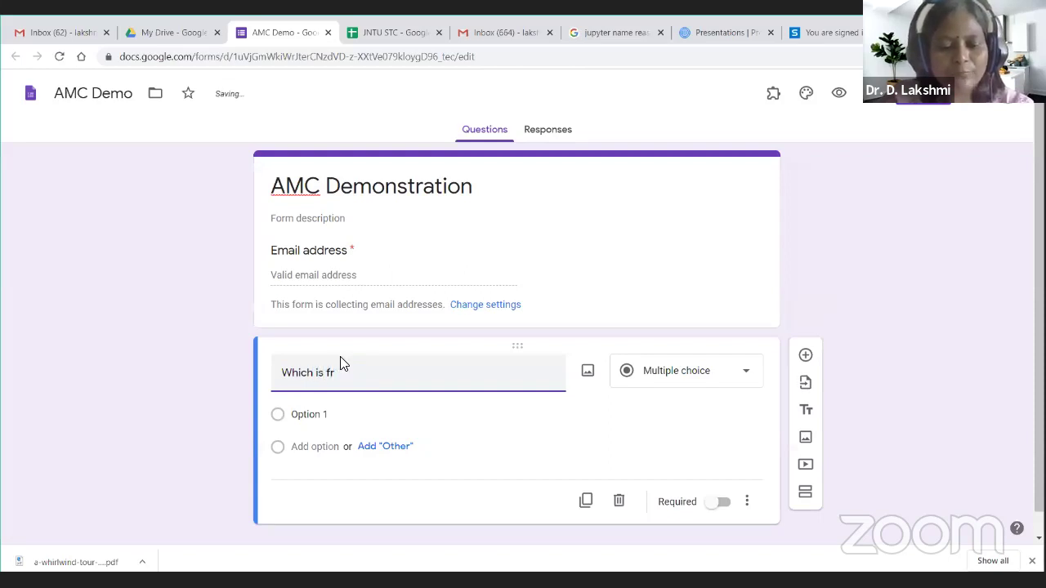
text(u)
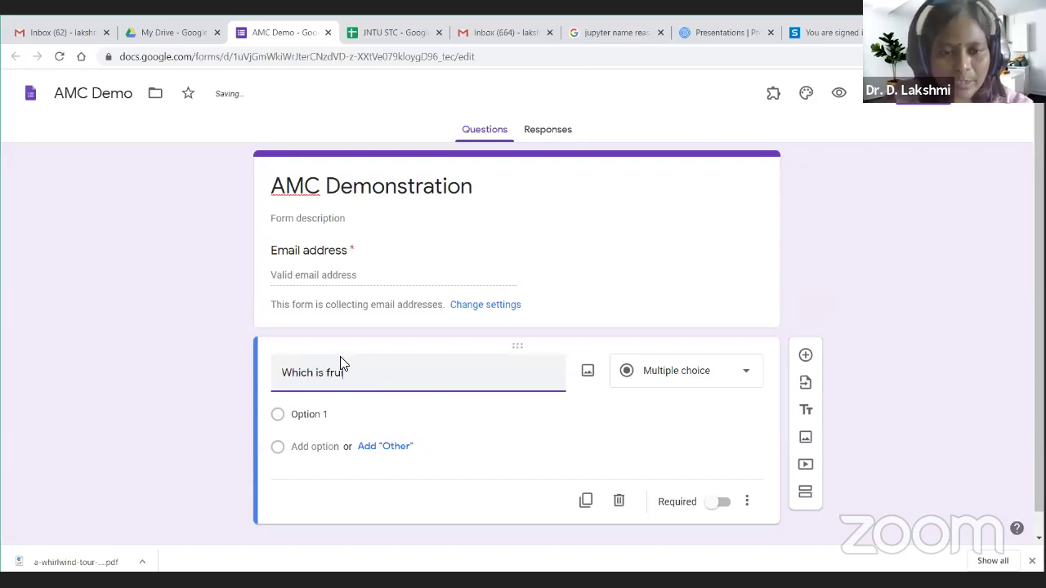
text(it?)
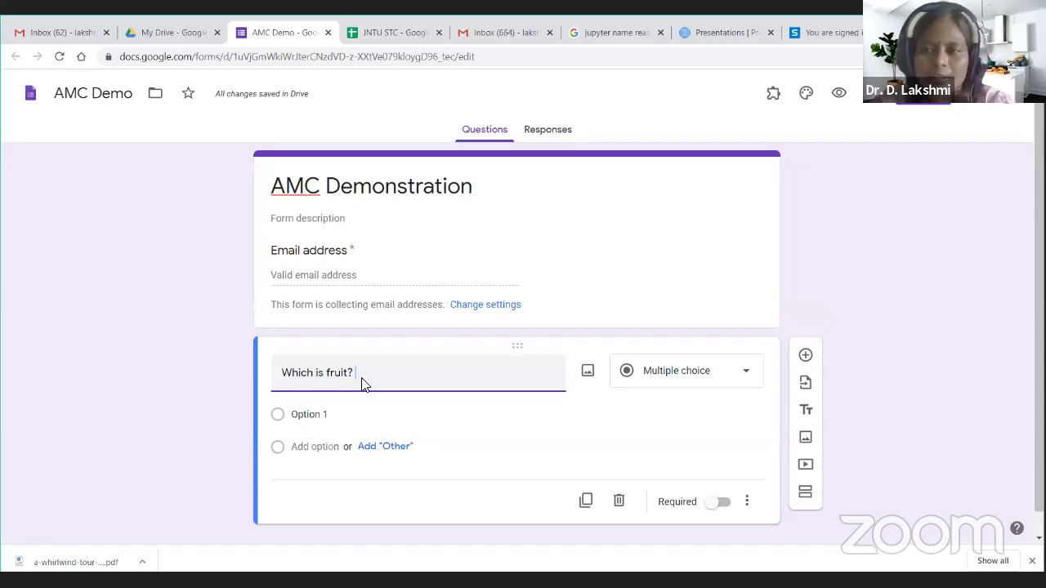
- Circle the question's footer controls, the add-item controls and the form's header controls with the annotation pen
scroll(364, 383, down, 1)
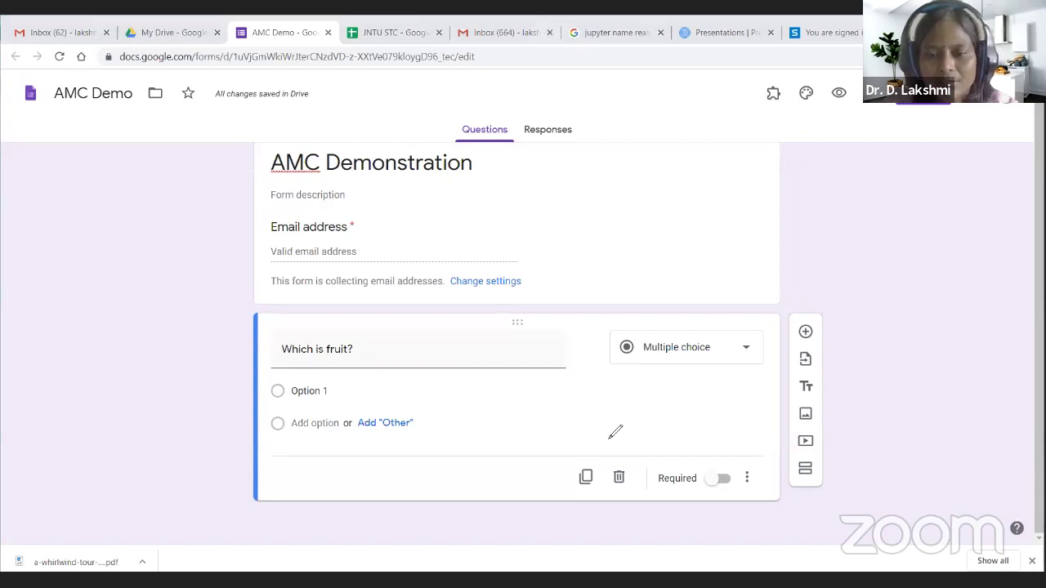
mouse_move(561, 483)
mouse_down()
mouse_move(751, 444)
mouse_move(565, 502)
mouse_move(558, 484)
mouse_up()
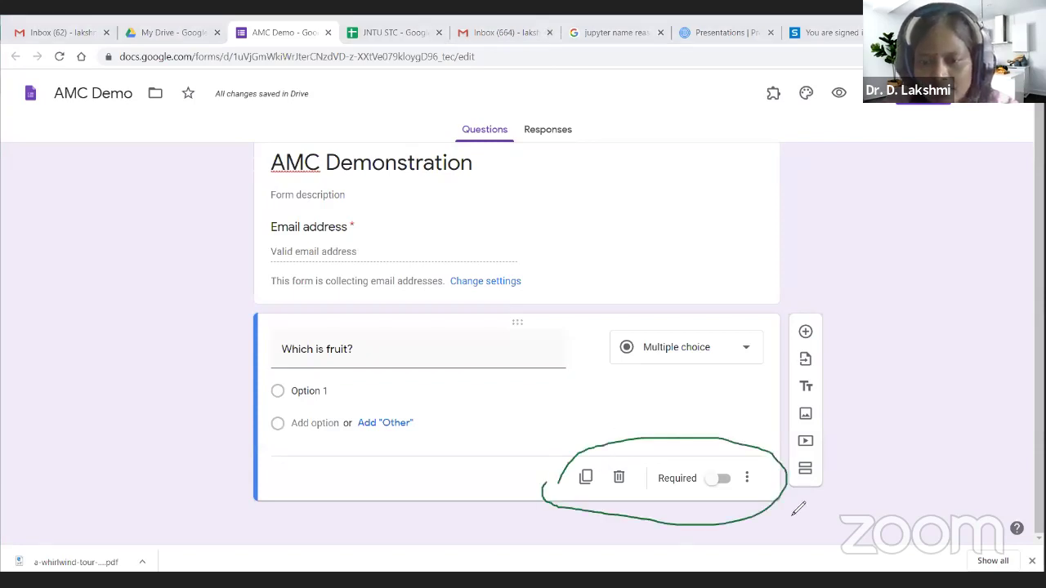
mouse_move(801, 506)
mouse_down()
mouse_move(805, 315)
mouse_move(843, 468)
mouse_move(796, 500)
mouse_up()
mouse_move(799, 108)
mouse_down()
mouse_move(794, 81)
mouse_move(863, 69)
mouse_up()
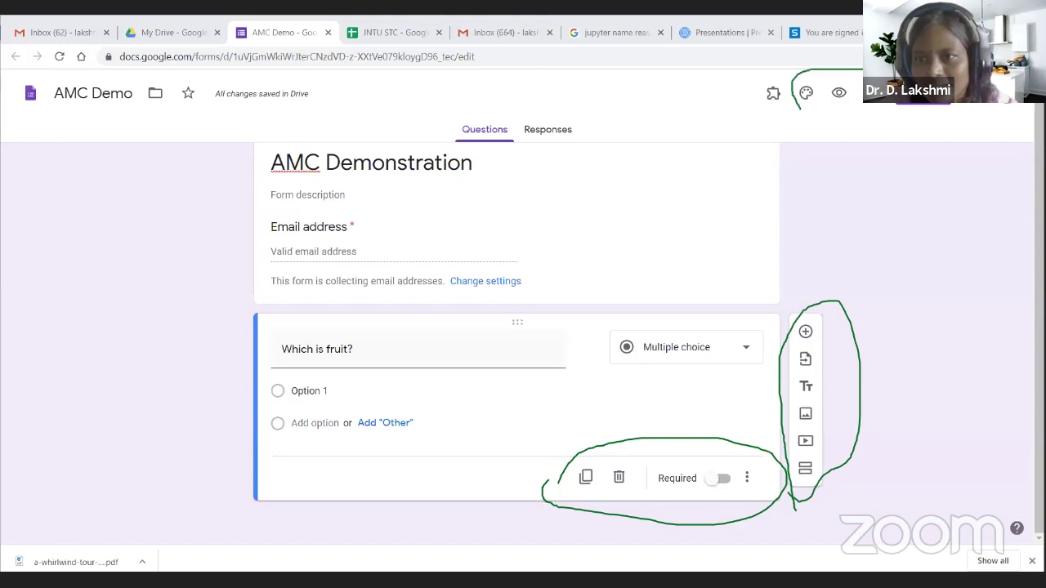
drag(948, 105, 799, 105)
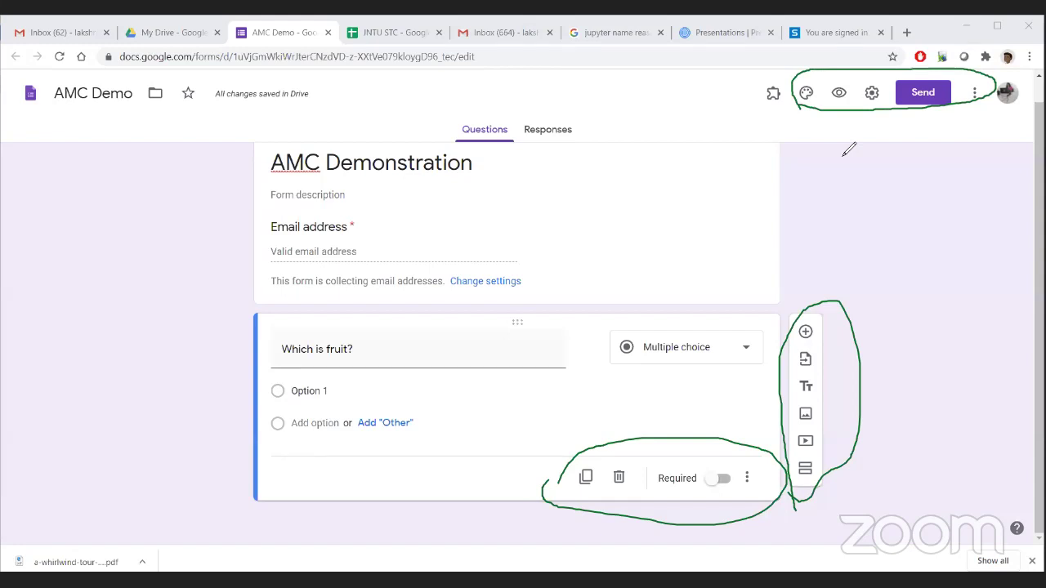
- Review the available question types and choose Multiple choice for the "Which is fruit?" question
click(748, 353)
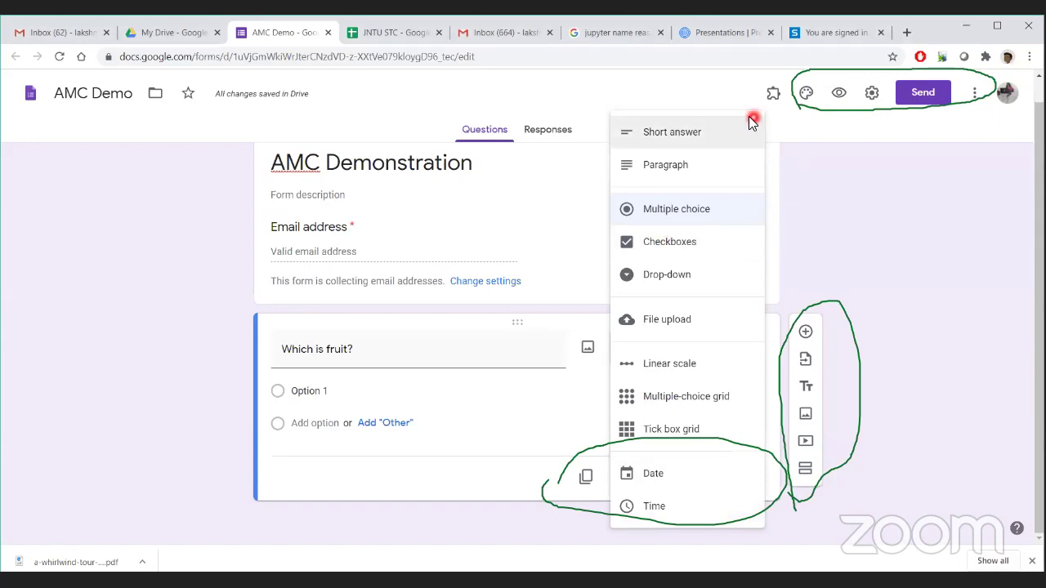
click(590, 363)
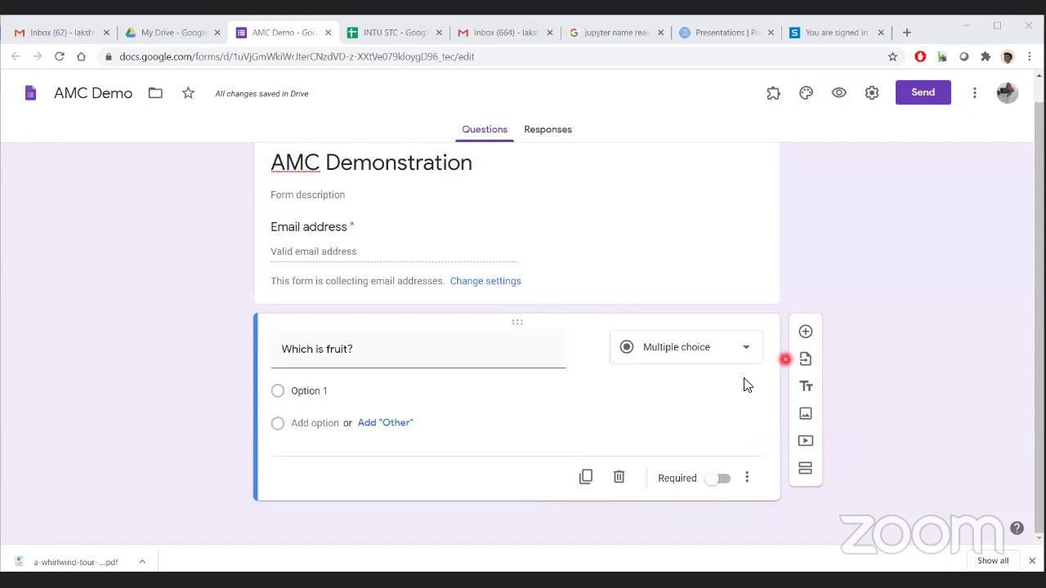
click(369, 356)
click(369, 358)
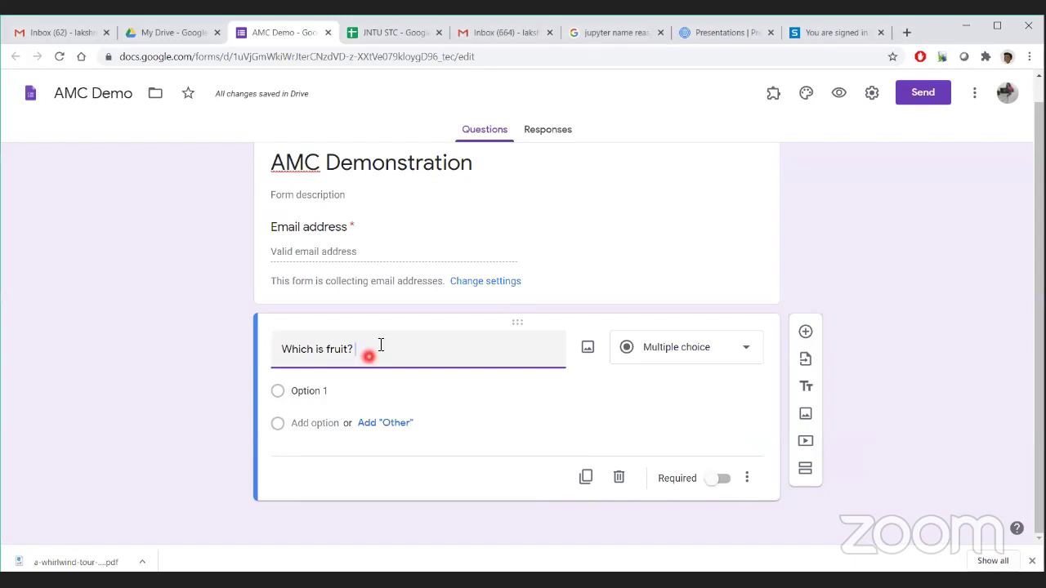
click(697, 214)
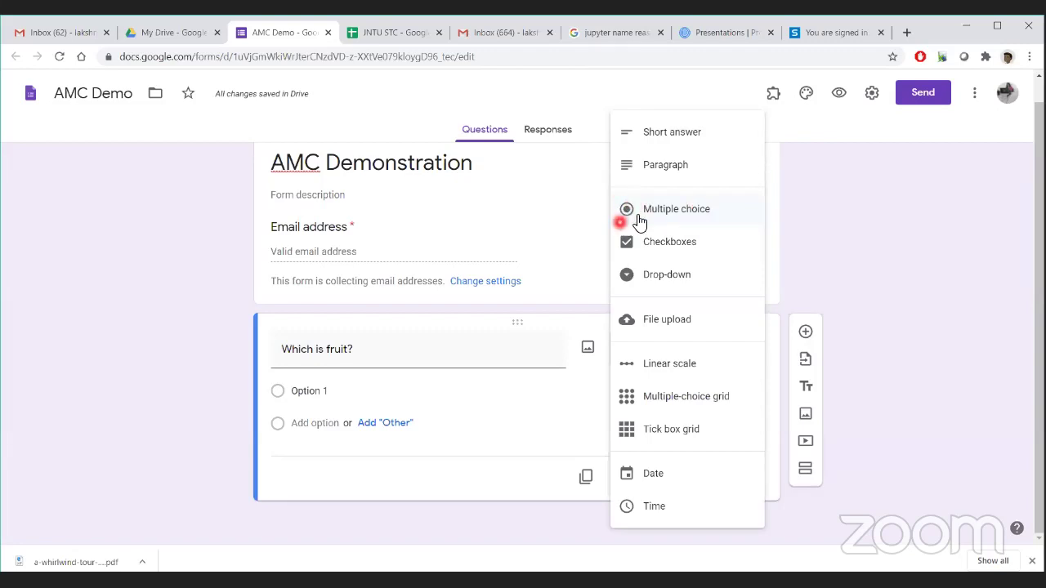
click(751, 214)
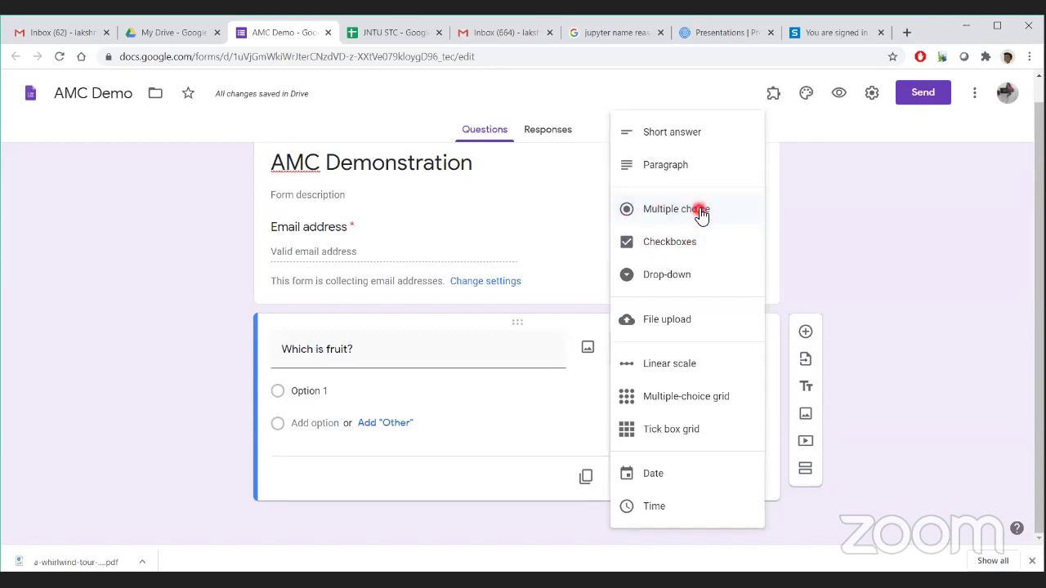
- Fill in four answer options for the fruit question: Tree, Apple, Lotus and Peacock
click(327, 392)
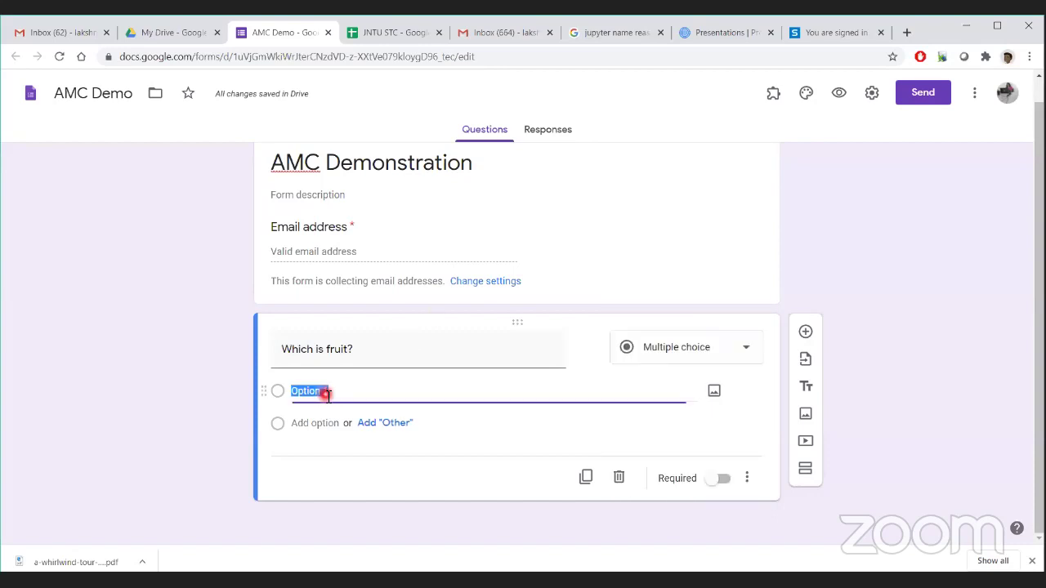
text(Tree)
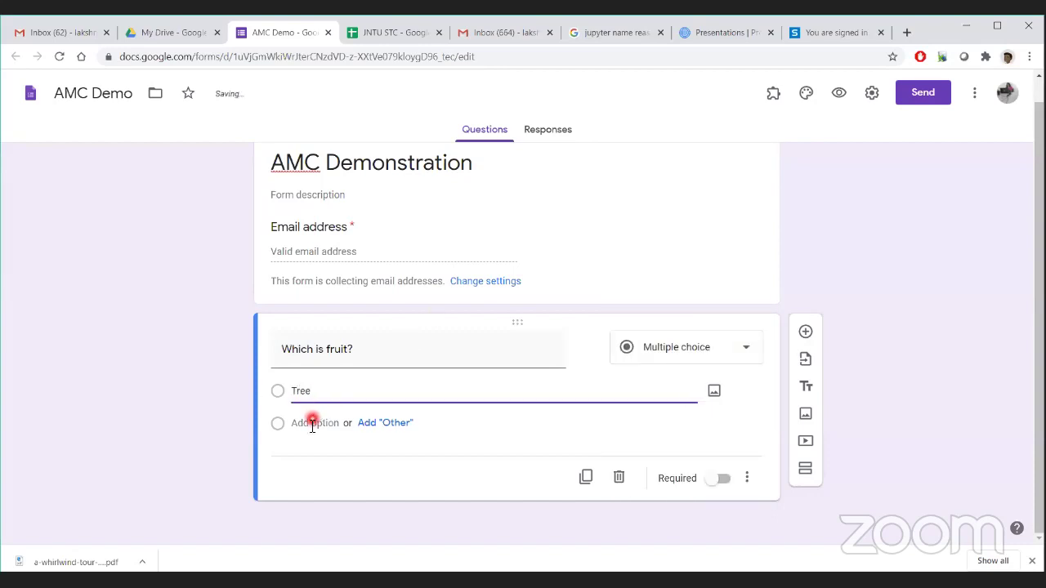
click(312, 424)
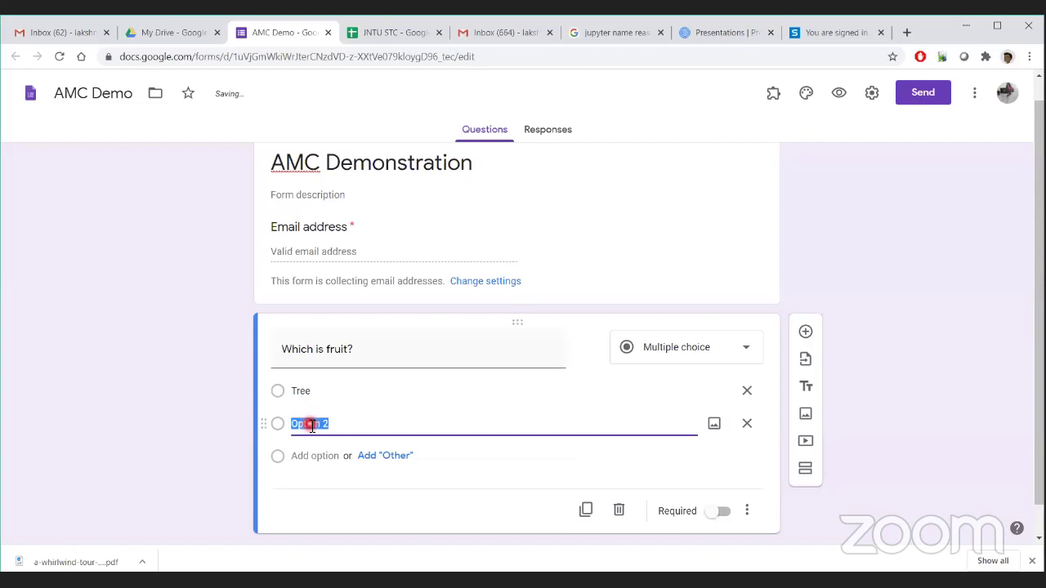
text(Apple)
click(326, 456)
text(Lotus)
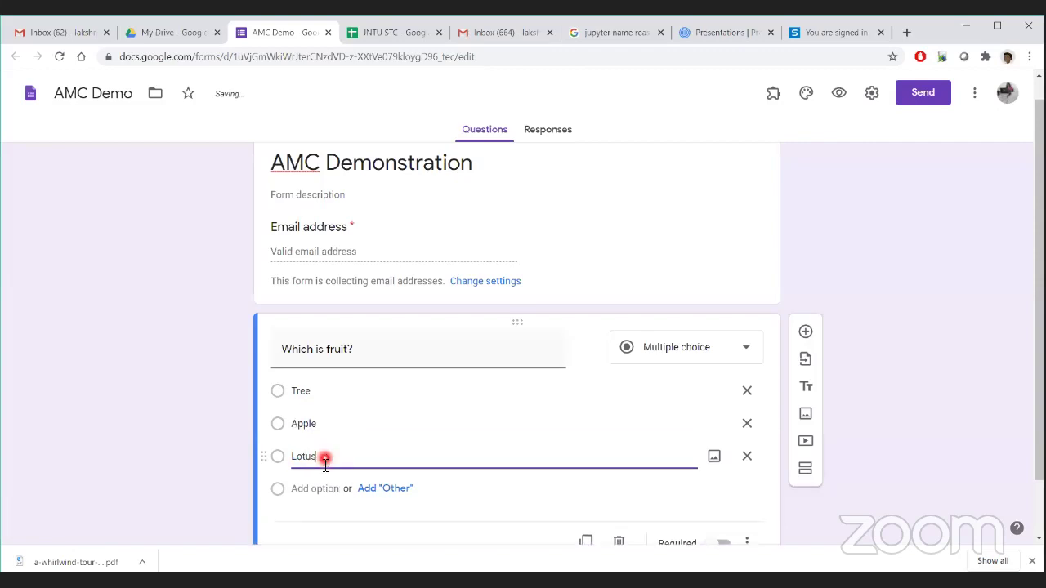
click(317, 490)
text(Peacock)
- Make the "Which is fruit?" question required and turn on shuffling of its option order
scroll(523, 490, down, 1)
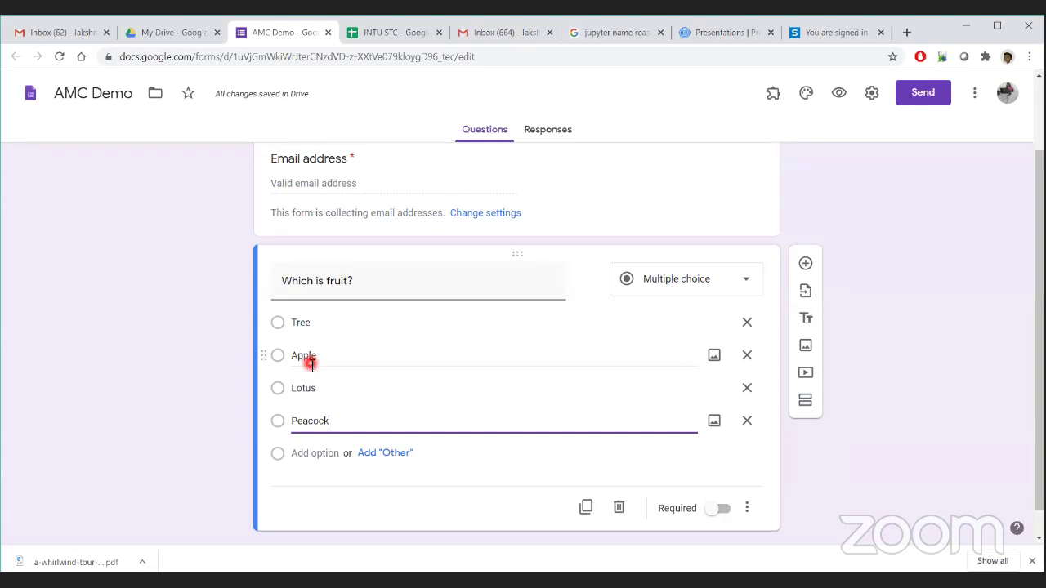
scroll(719, 441, down, 1)
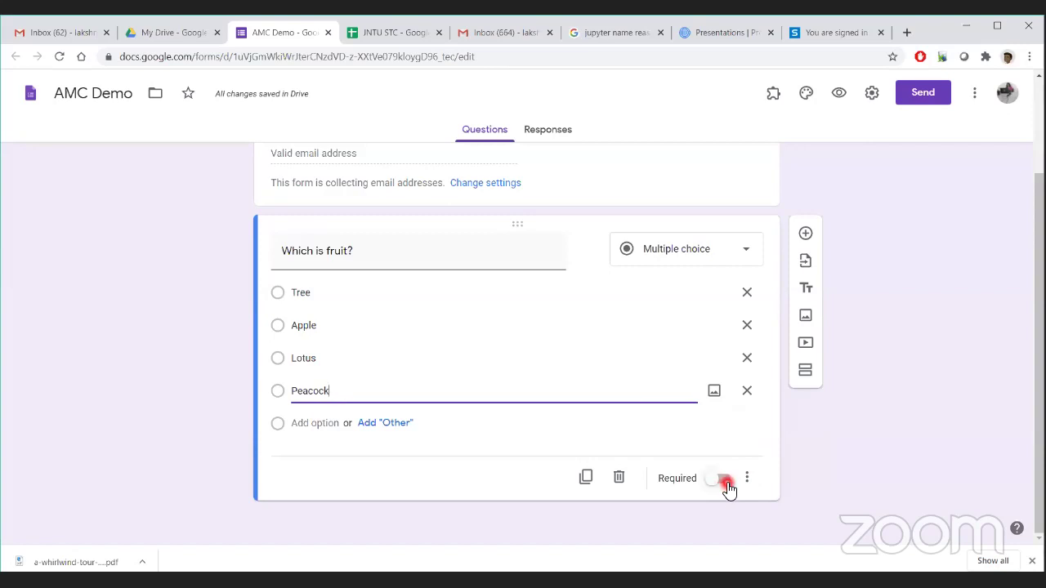
click(726, 482)
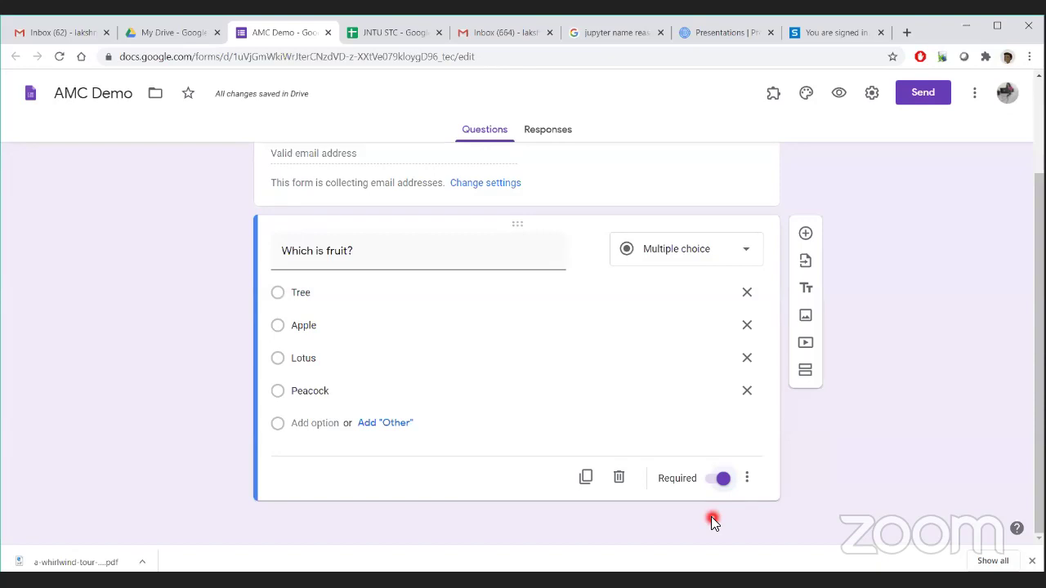
click(746, 484)
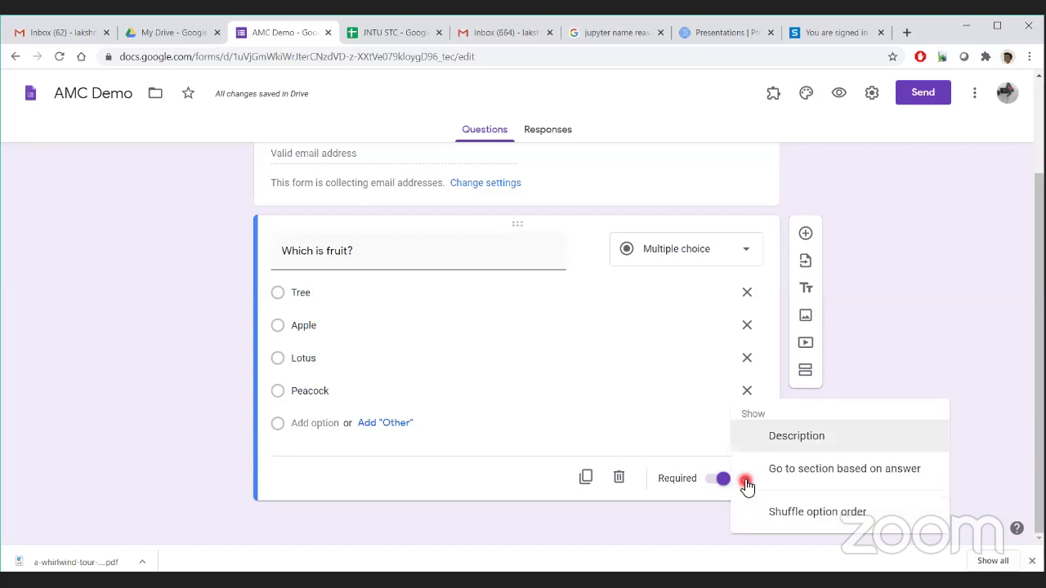
click(809, 514)
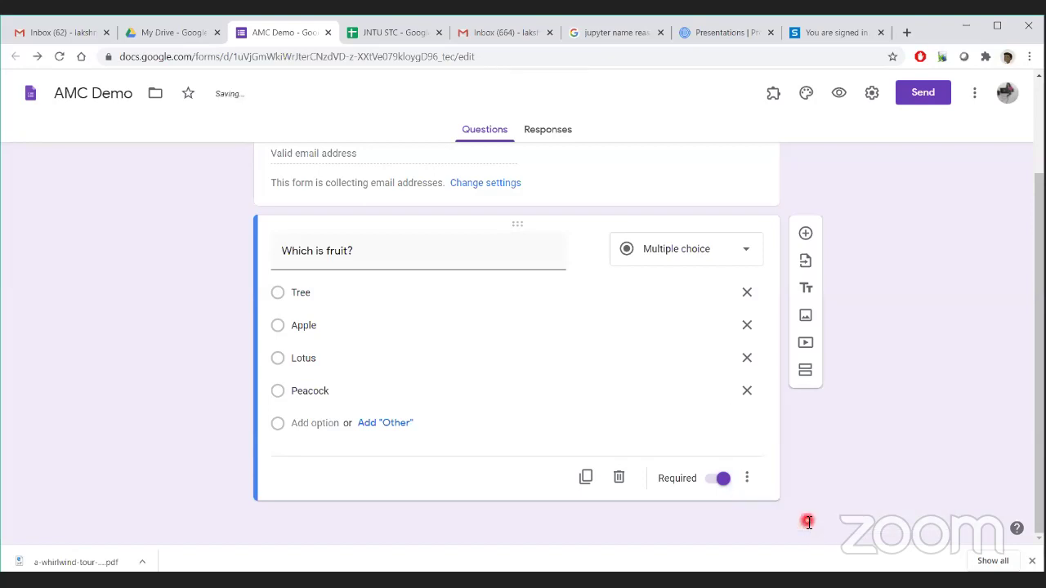
- Open image insertion for the "Which is fruit?" question text and browse the computer's Desktop folder for an upload
click(327, 291)
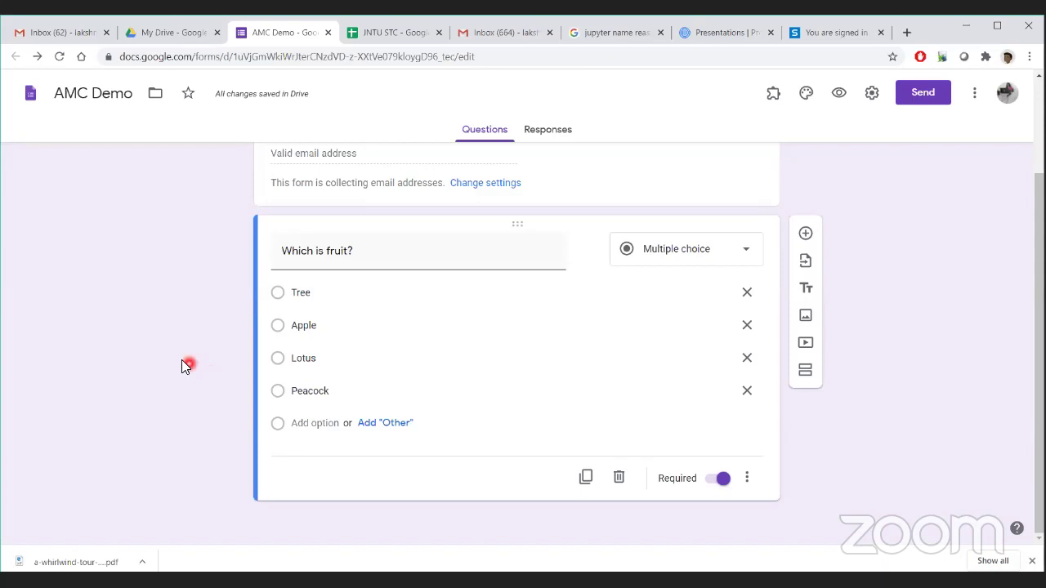
click(323, 247)
triple_click(323, 248)
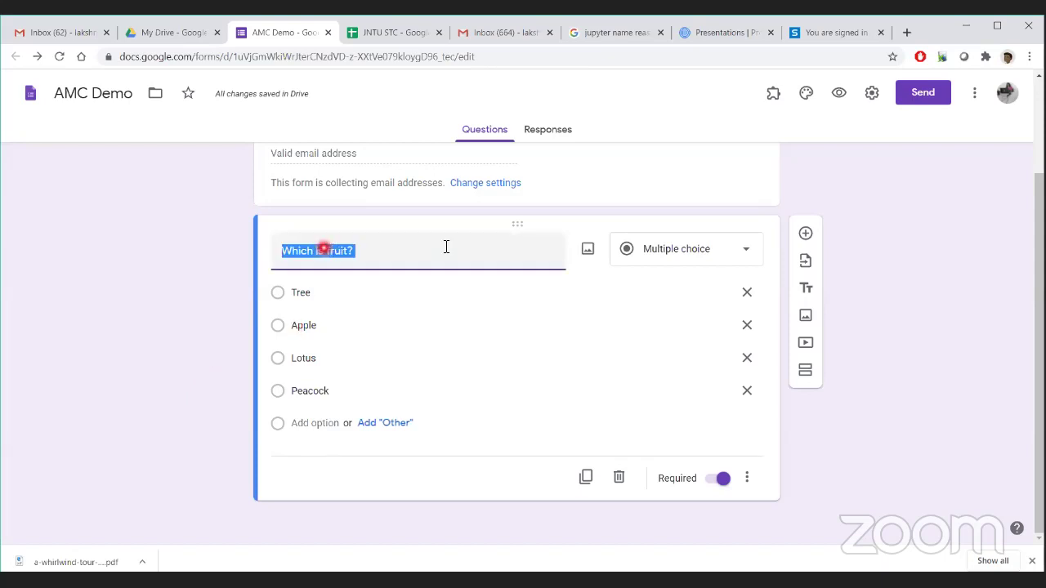
click(585, 252)
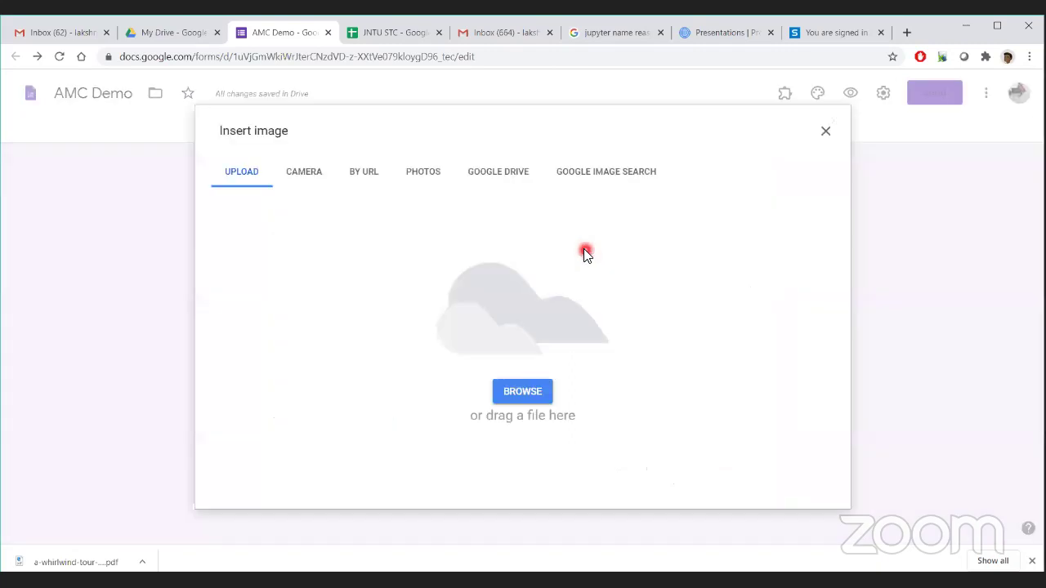
click(514, 396)
click(64, 132)
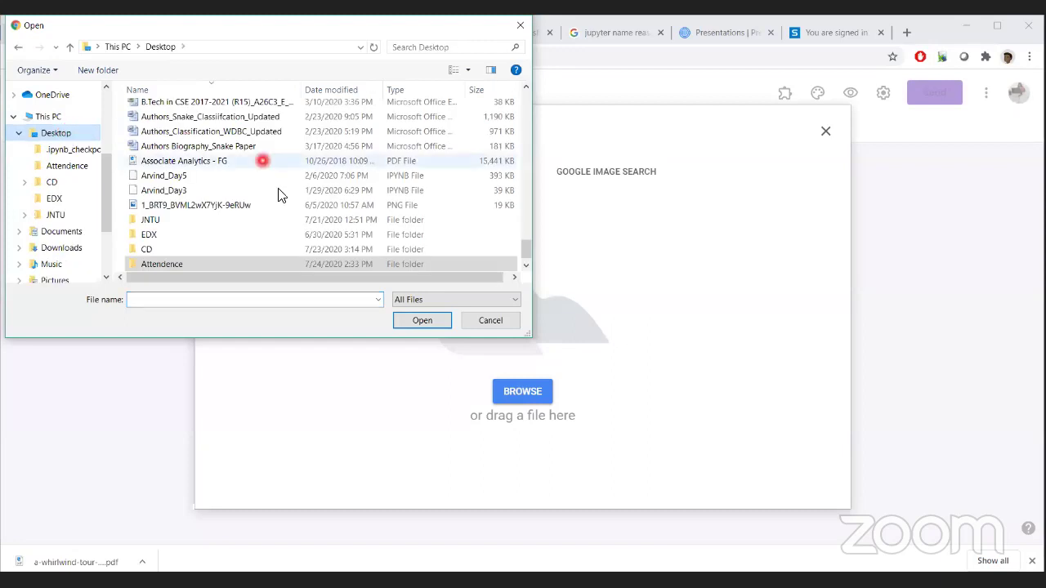
- Upload the Chart_2 JPG file from the Desktop as the image of the "Which is fruit?" question
scroll(274, 215, down, 1)
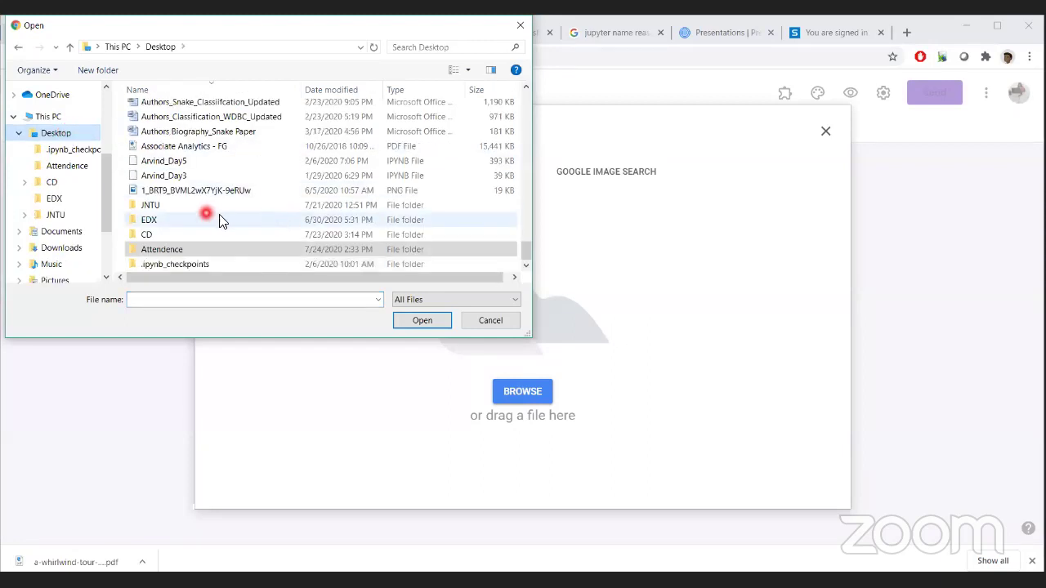
scroll(210, 218, up, 10)
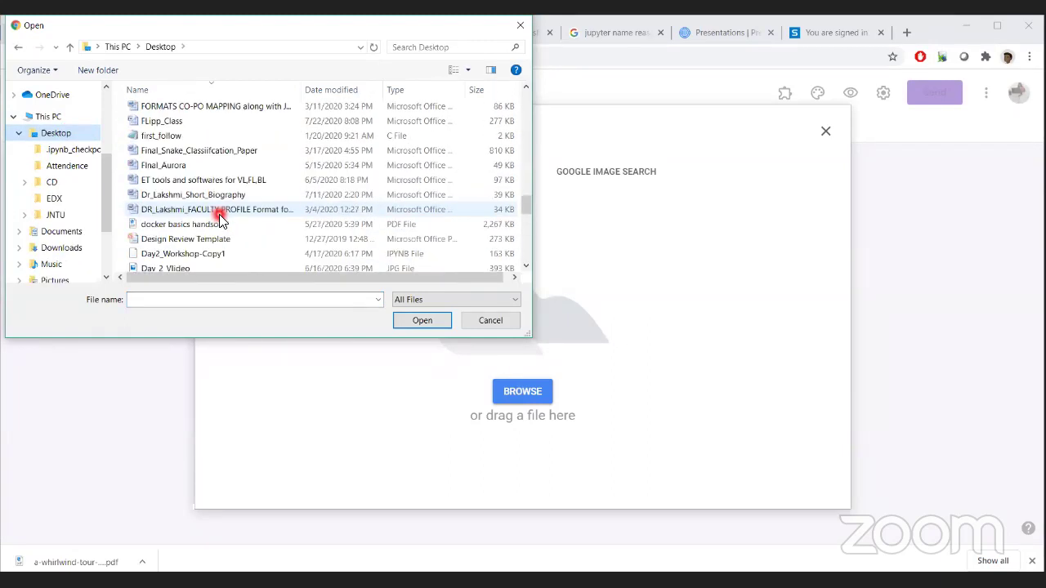
scroll(219, 217, up, 2)
scroll(219, 218, up, 2)
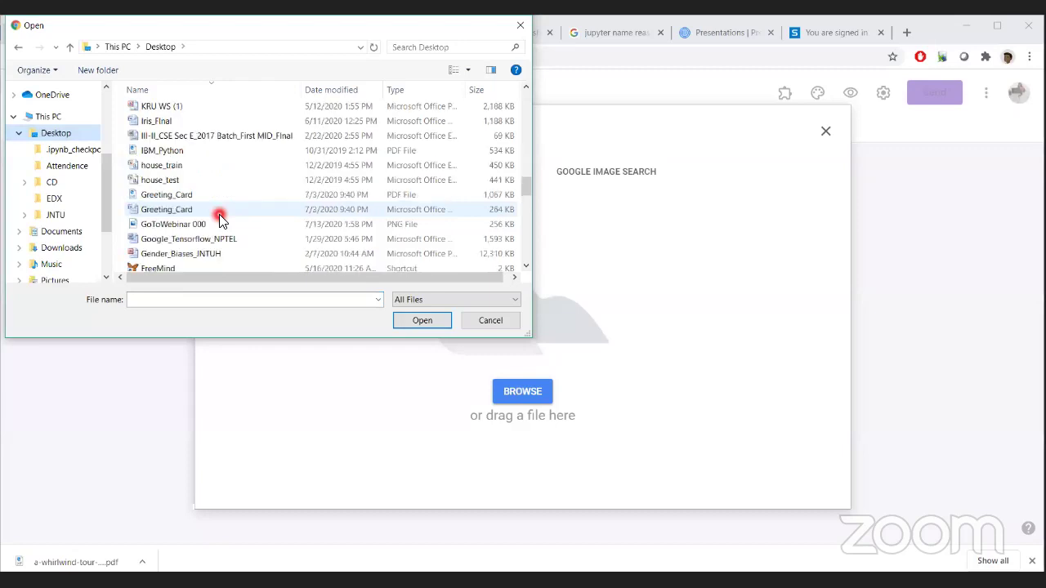
scroll(219, 216, up, 3)
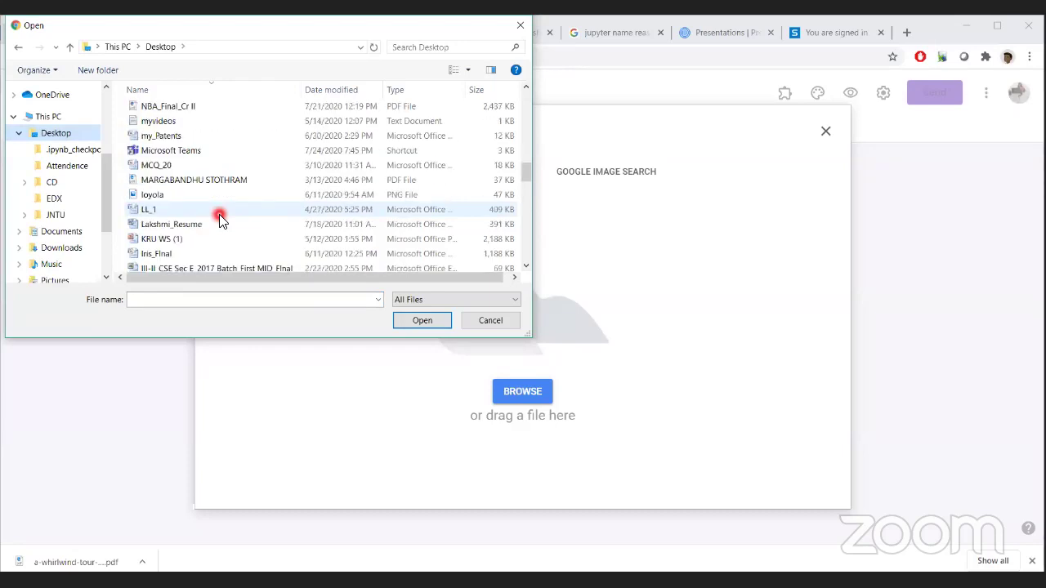
scroll(219, 217, up, 9)
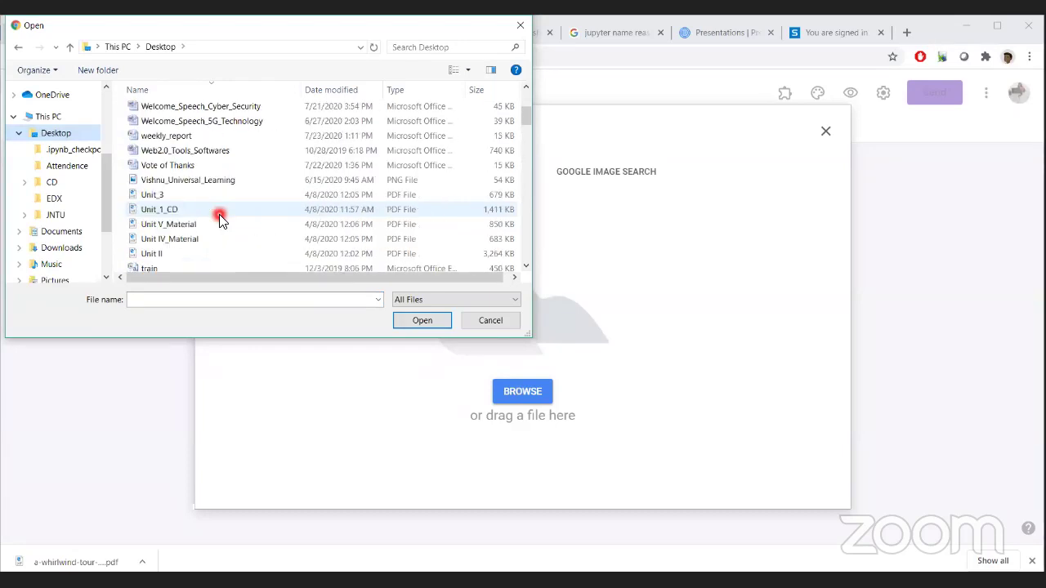
scroll(219, 217, up, 3)
scroll(219, 217, down, 15)
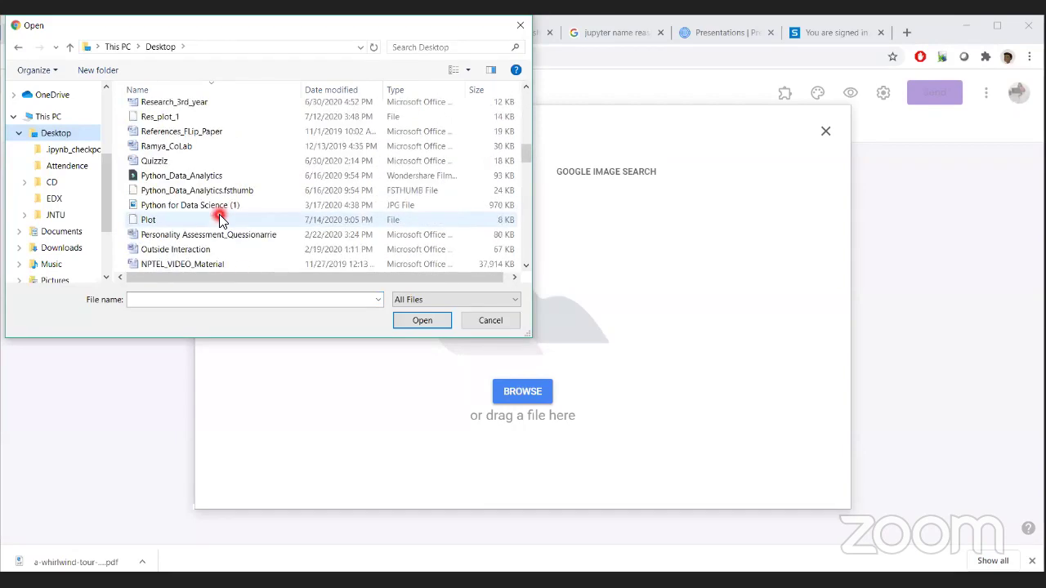
scroll(219, 217, up, 1)
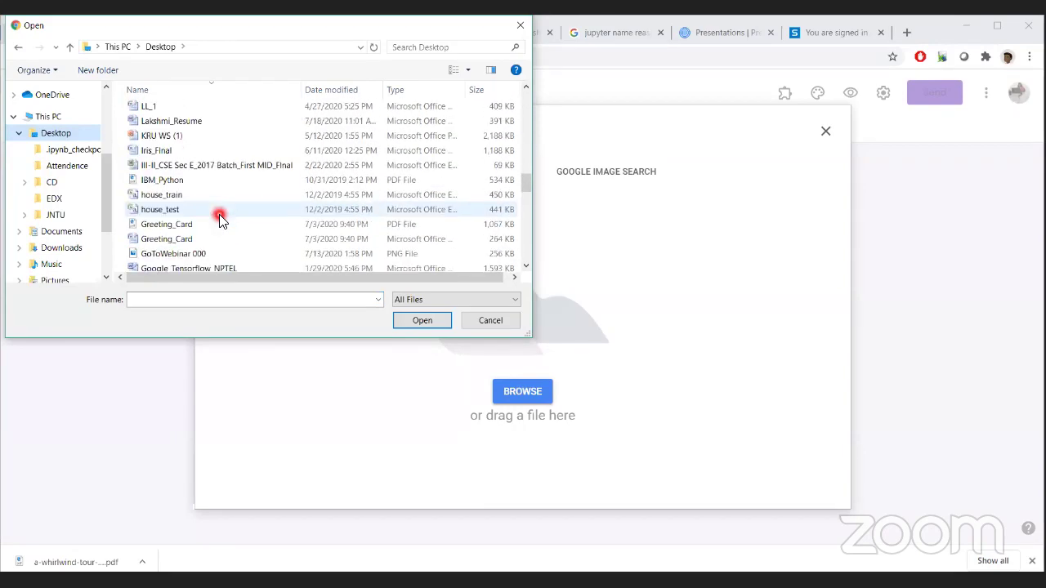
scroll(219, 218, down, 5)
scroll(219, 217, down, 1)
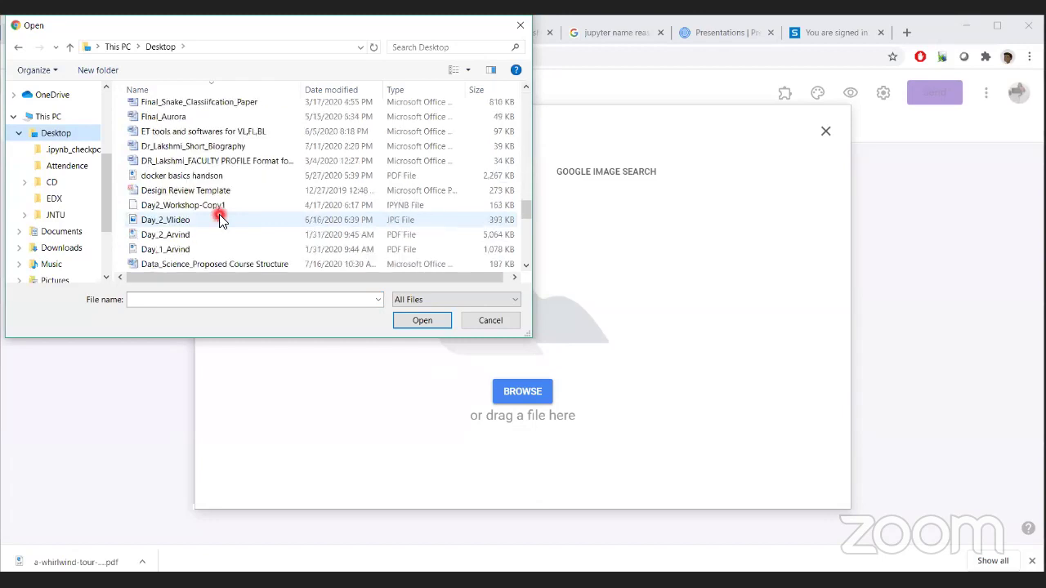
scroll(219, 217, down, 3)
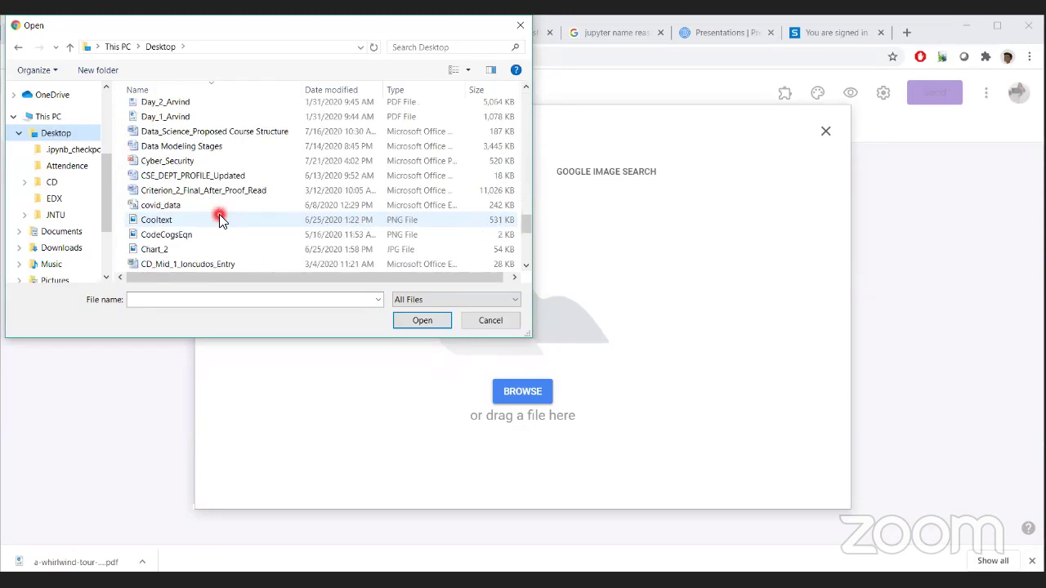
click(168, 253)
click(407, 325)
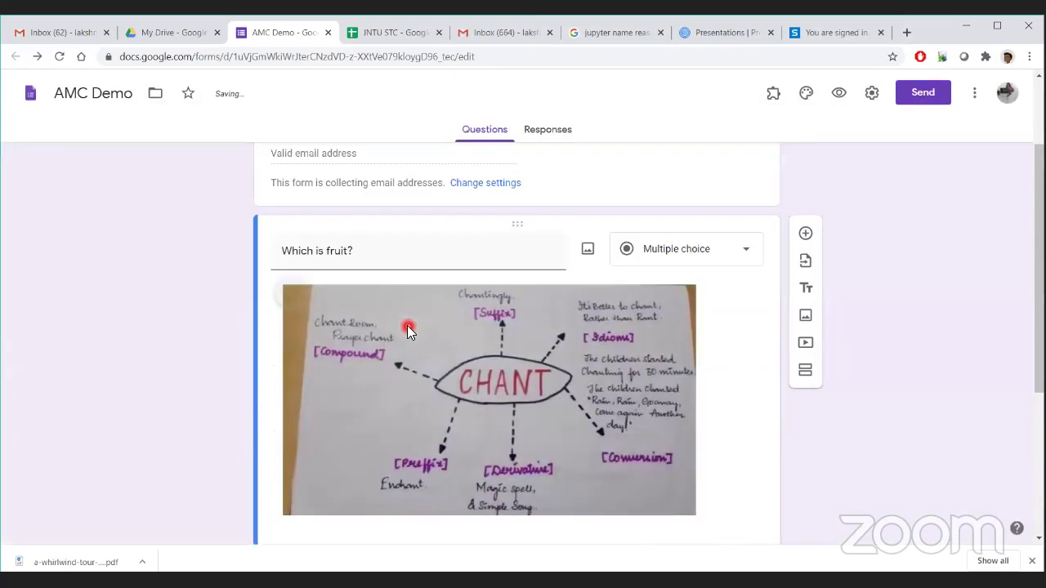
- Open image insertion for the Peacock answer option
triple_click(343, 251)
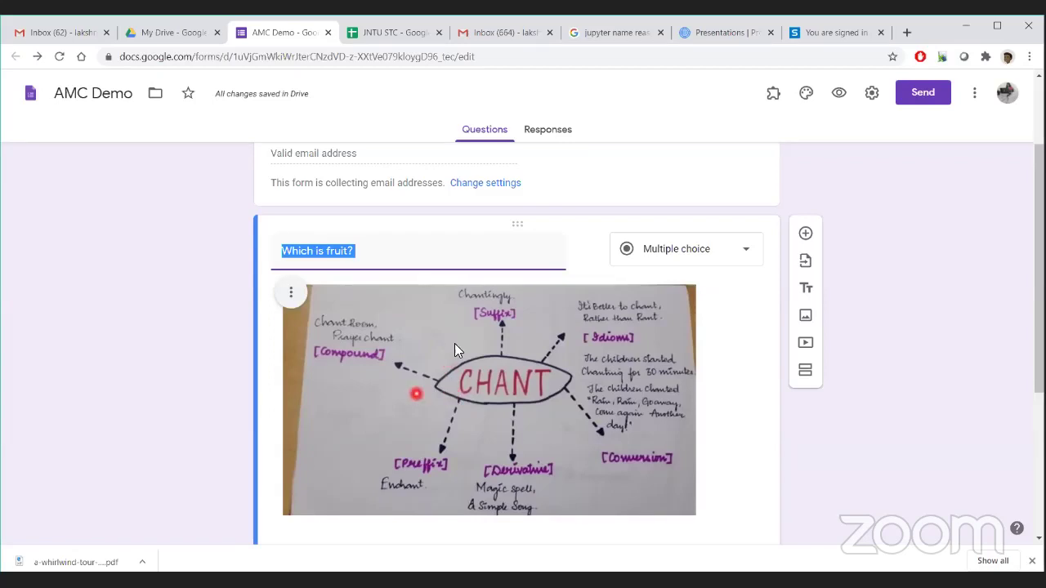
scroll(487, 419, down, 3)
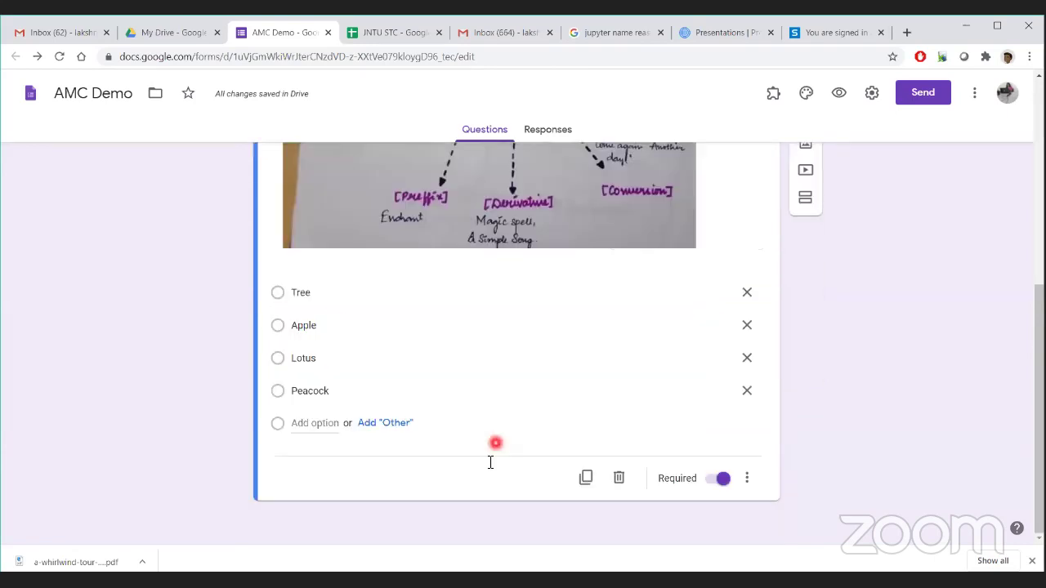
click(326, 296)
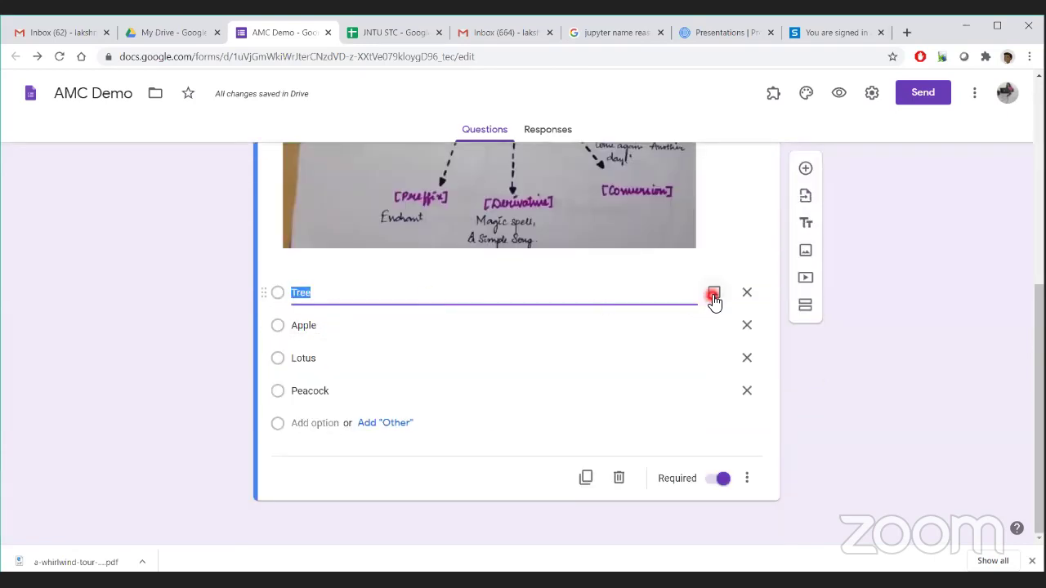
click(325, 393)
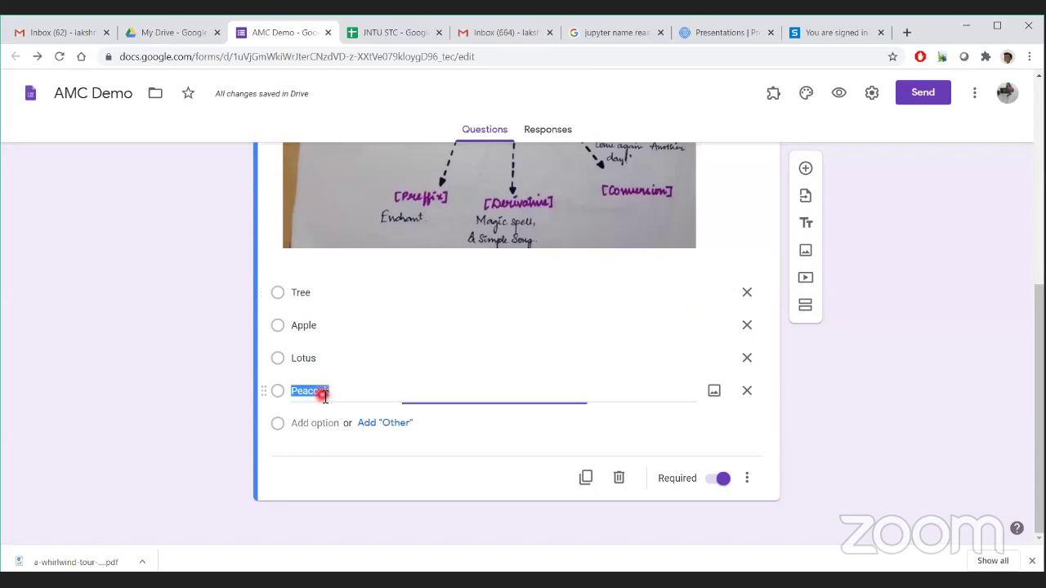
click(713, 396)
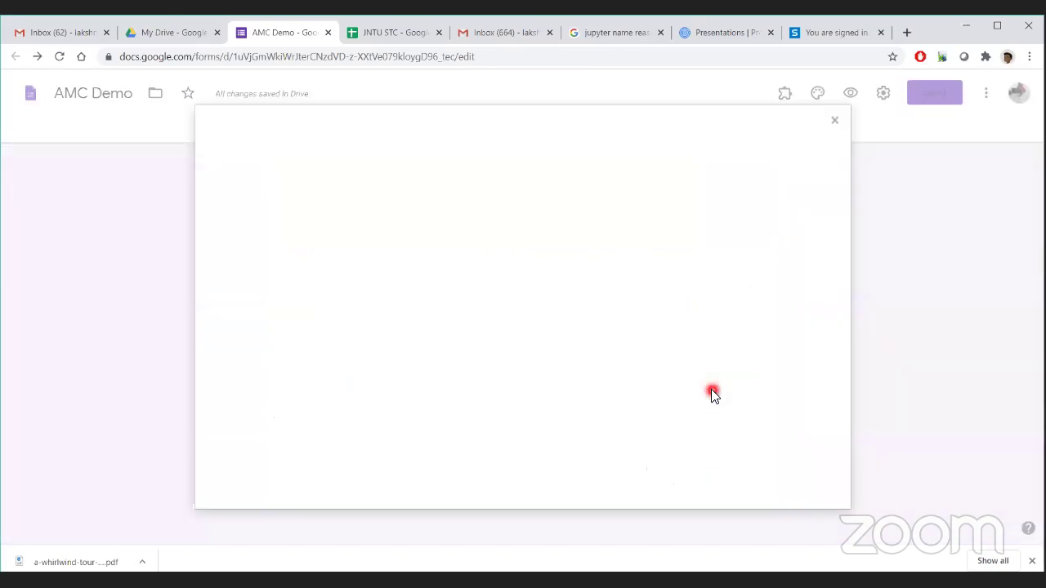
- Try to upload the womens_day_greetings MKV file from the Desktop as the Peacock option's image
click(513, 392)
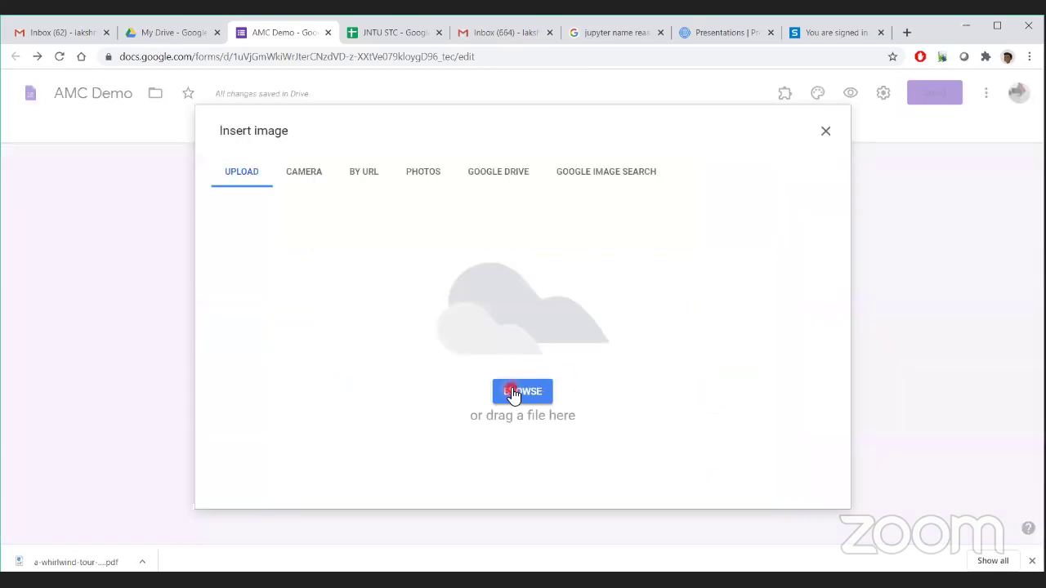
click(188, 214)
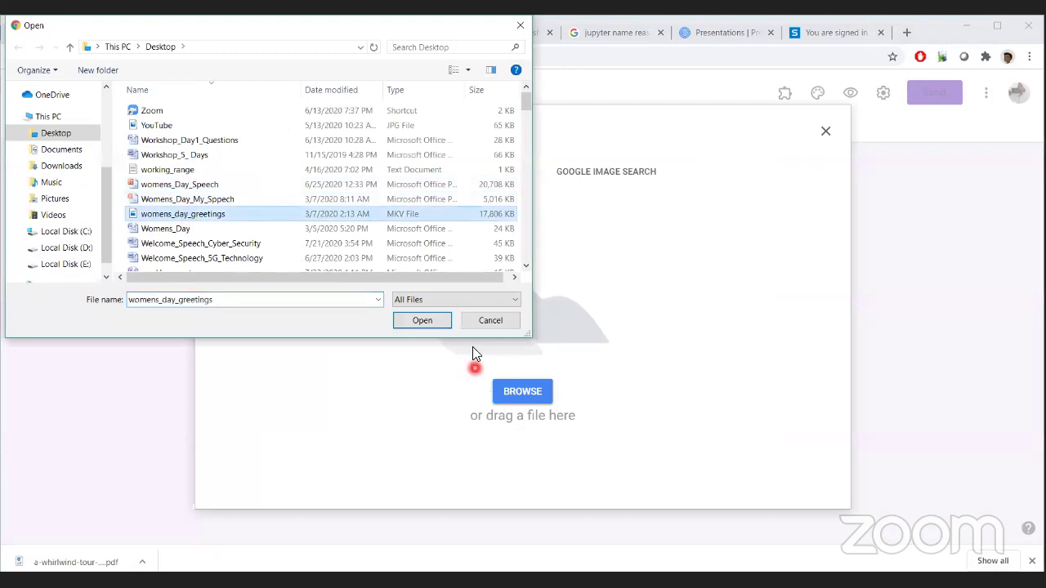
click(430, 325)
click(650, 489)
- Upload the Cooltext PNG file from the Desktop as the Peacock option's image
click(533, 393)
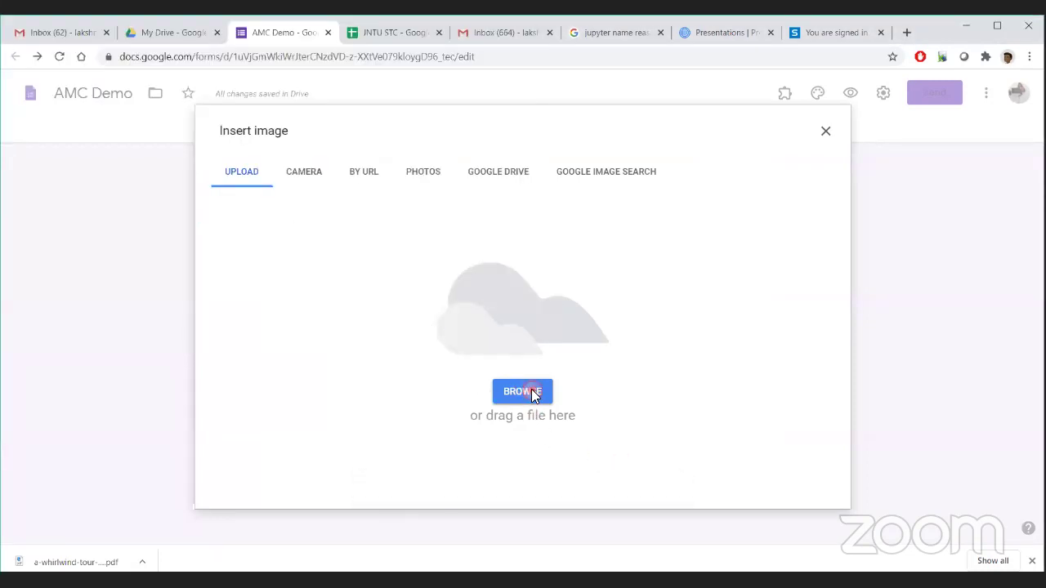
scroll(278, 204, down, 4)
scroll(251, 211, down, 10)
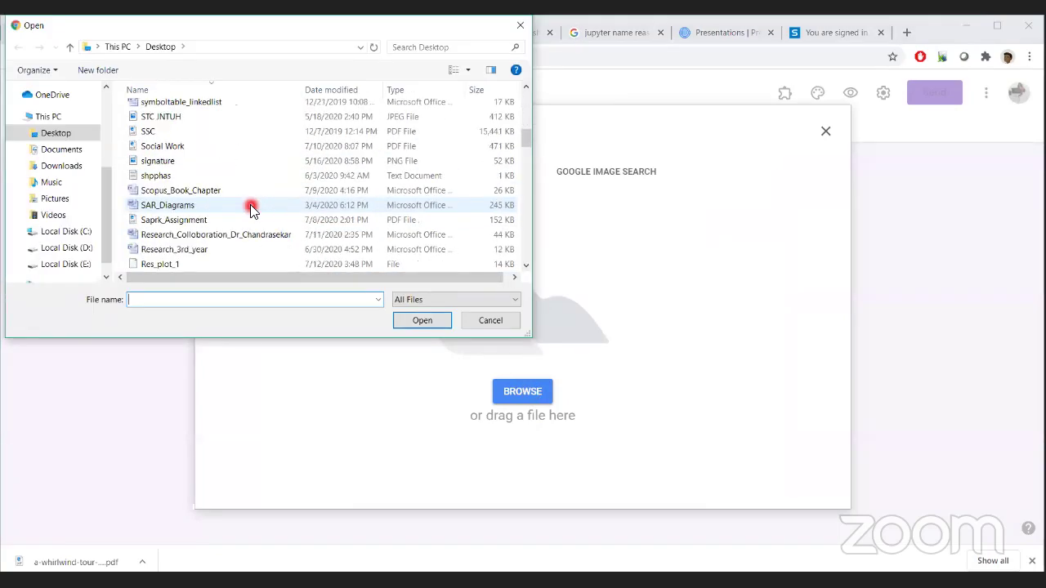
scroll(249, 211, down, 8)
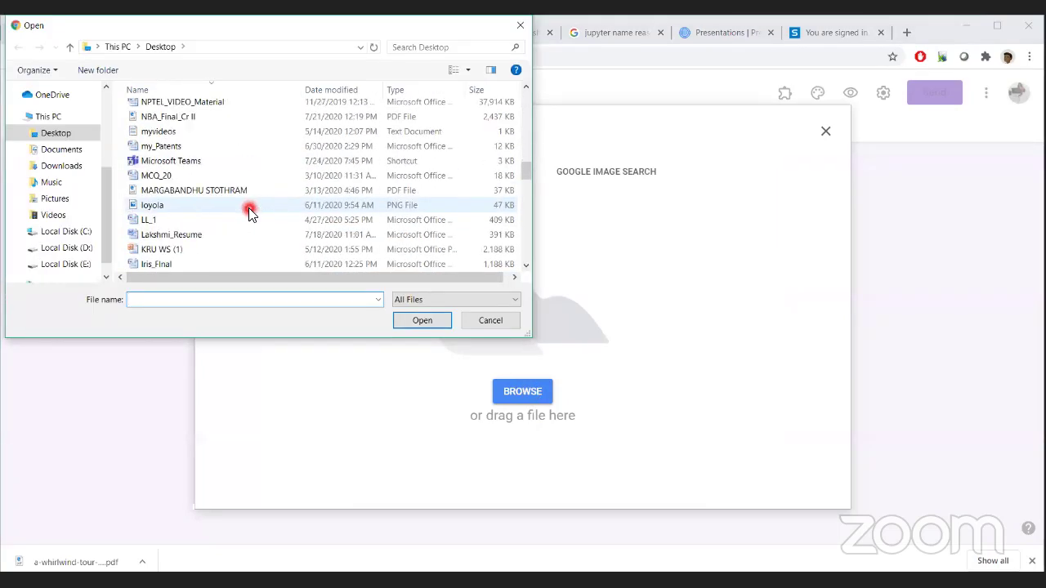
scroll(251, 211, down, 3)
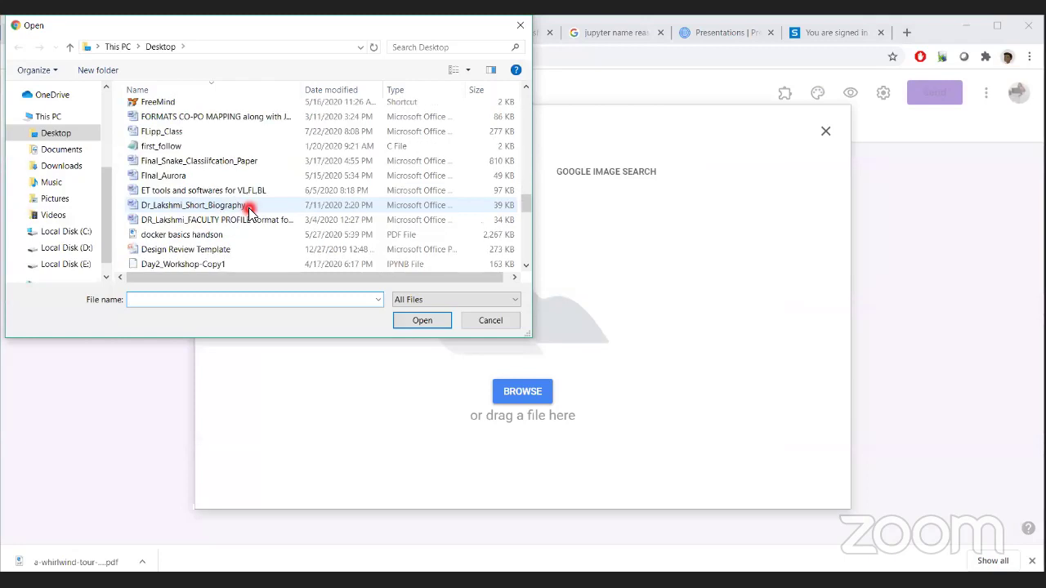
scroll(249, 209, down, 3)
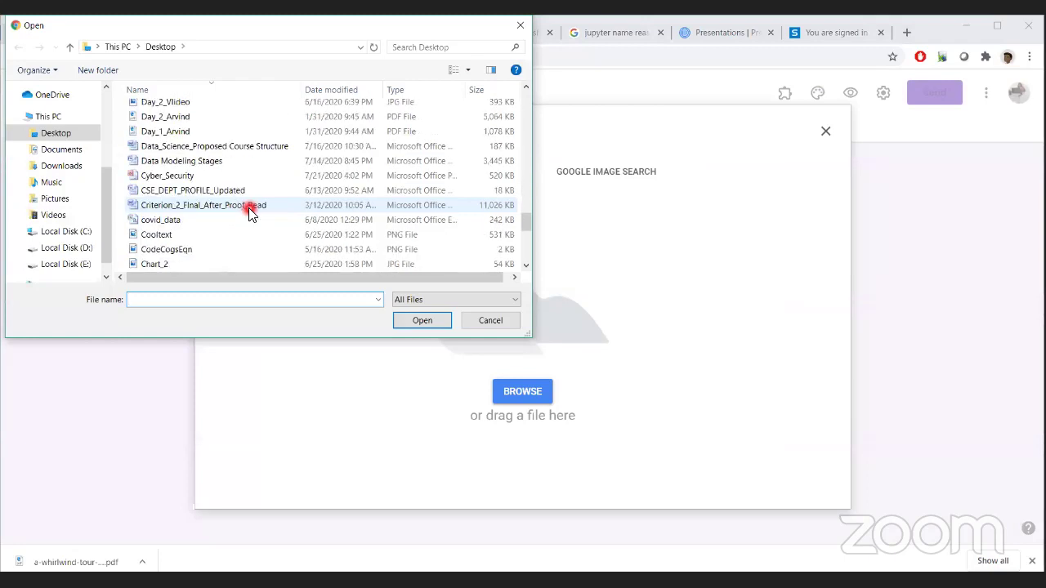
click(172, 237)
click(430, 321)
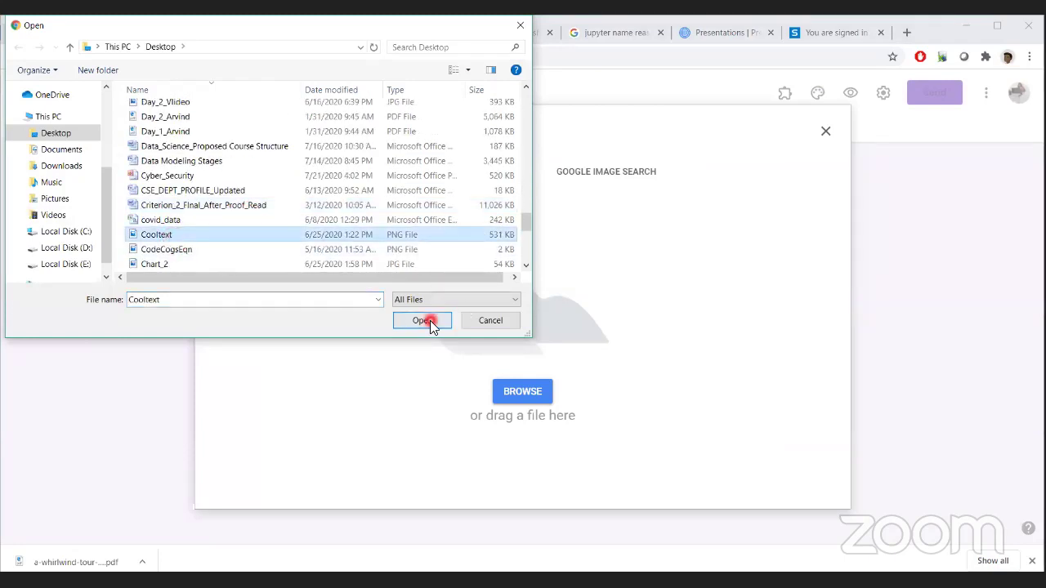
click(674, 357)
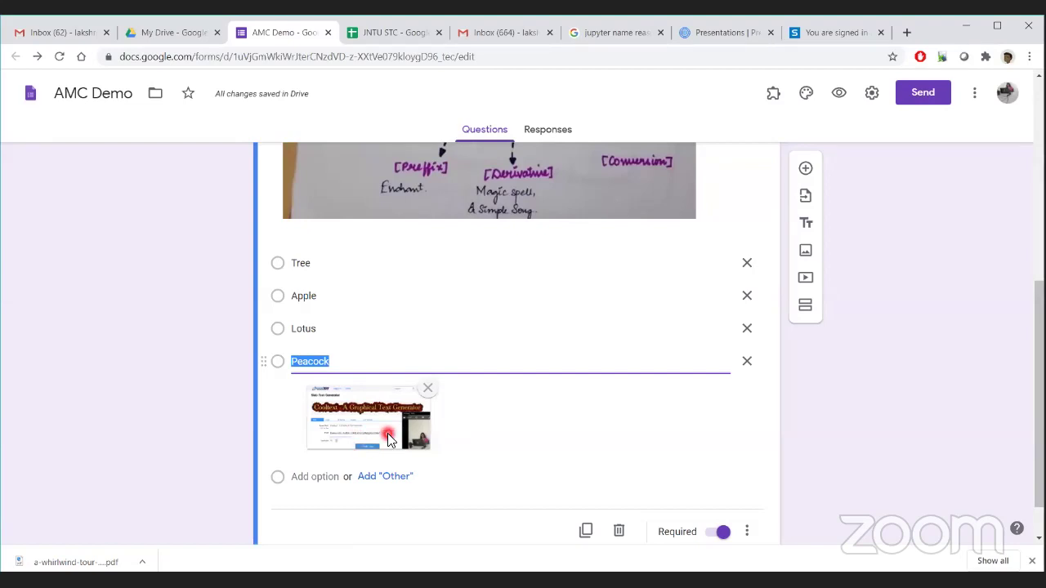
scroll(454, 378, up, 5)
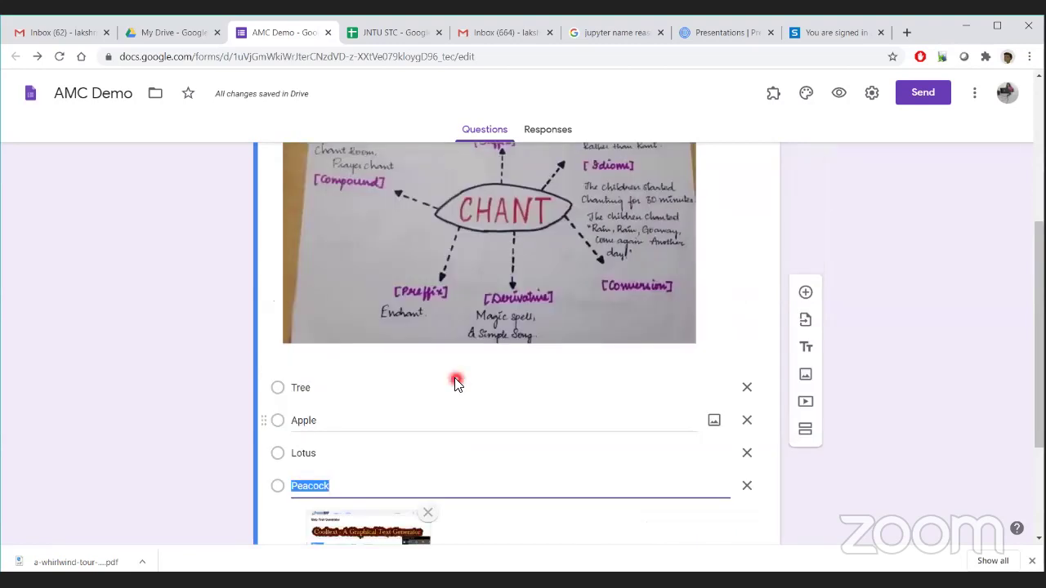
triple_click(336, 297)
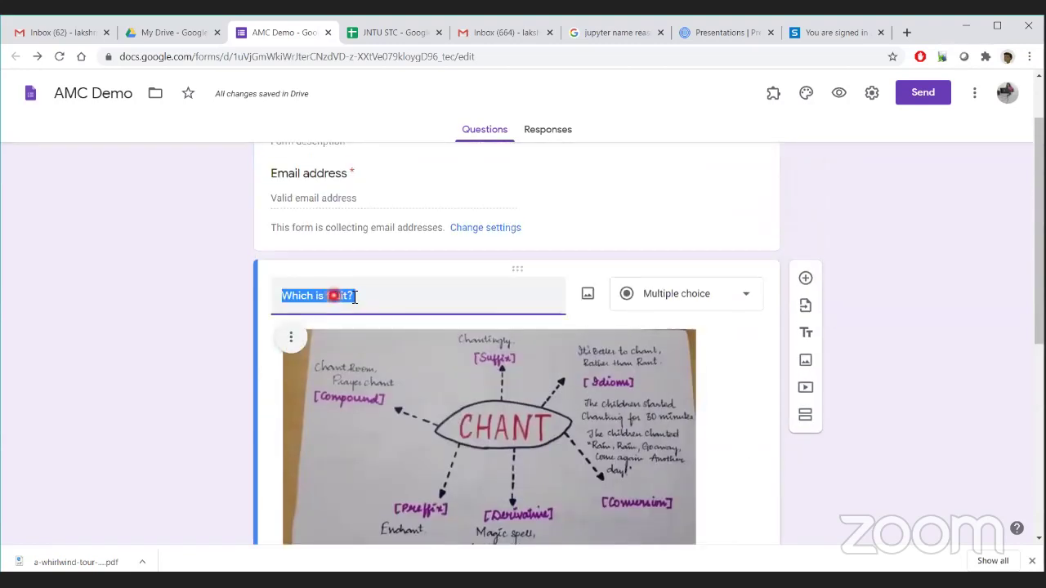
- Add a new blank question below the "Which is fruit?" question
click(389, 300)
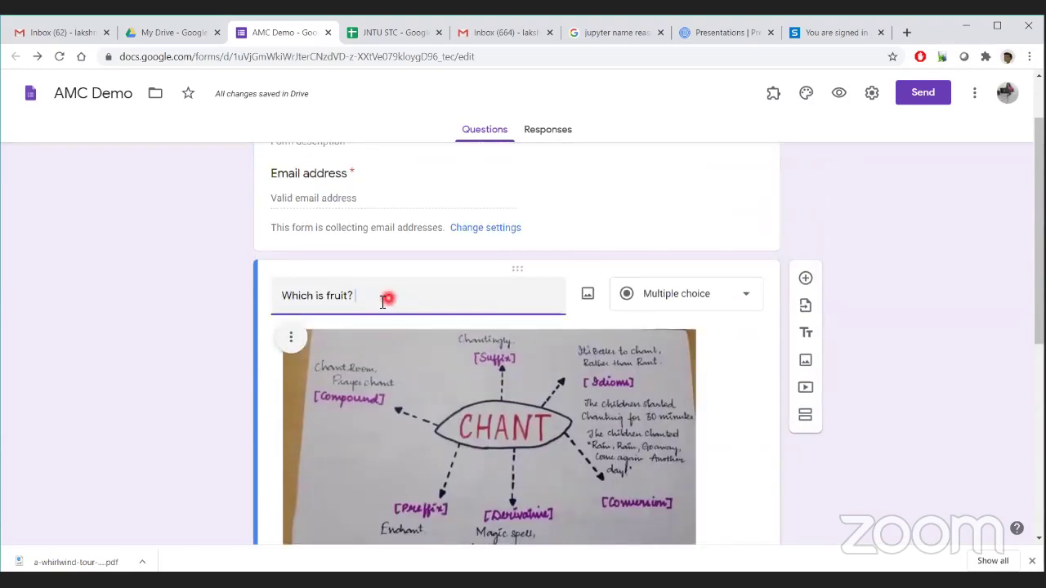
scroll(285, 443, down, 1)
scroll(286, 444, down, 2)
double_click(303, 432)
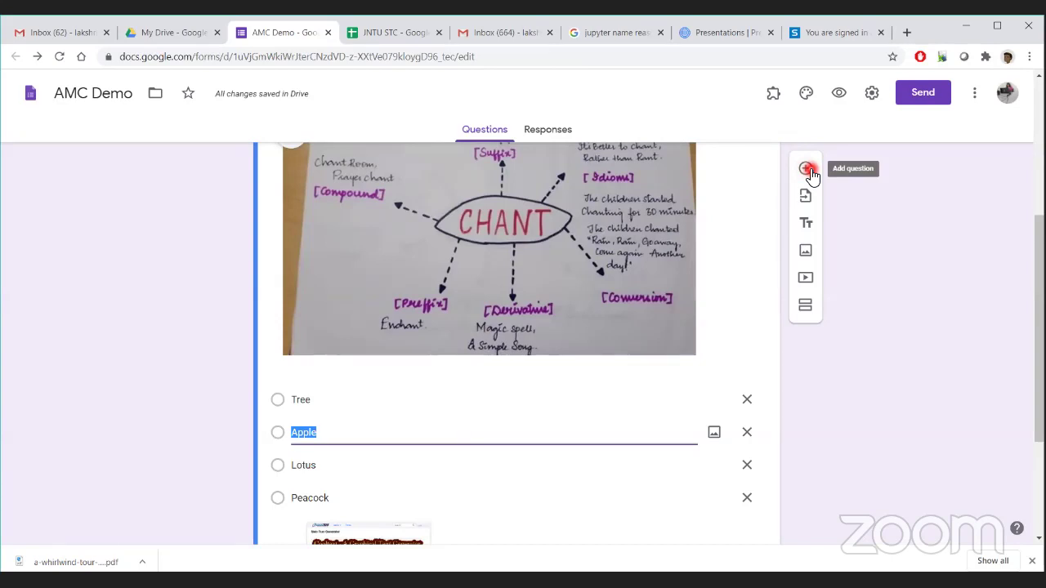
click(562, 341)
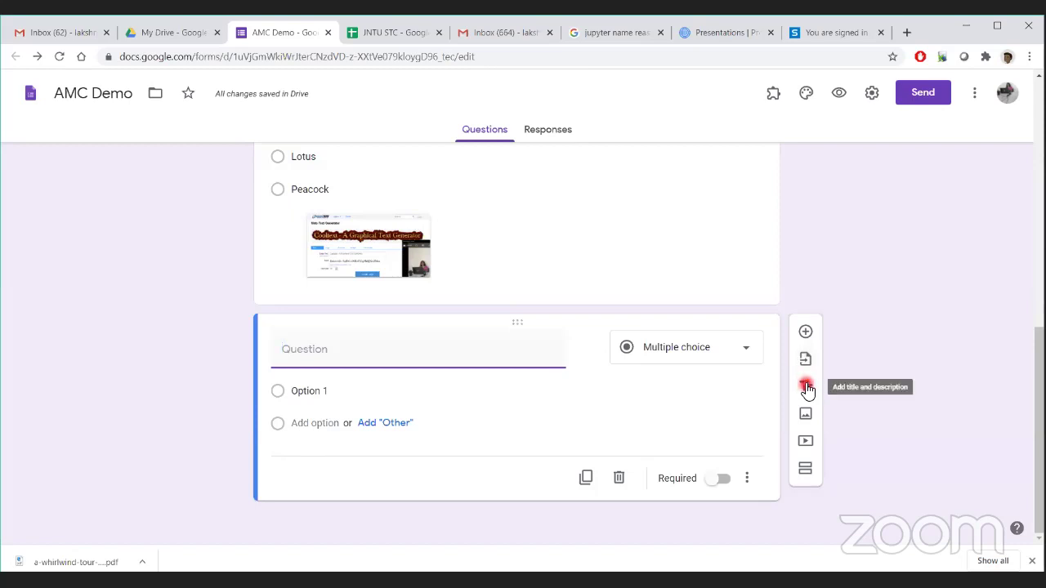
- Enter the placeholder text "asdasc sdcs d sc" as the form description under "AMC Demonstration"
scroll(476, 260, up, 10)
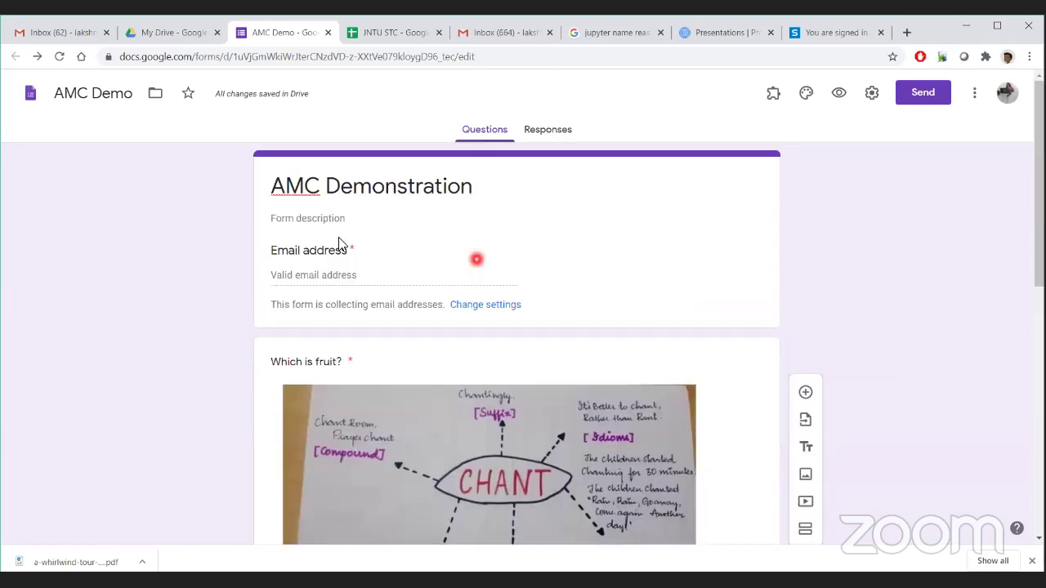
click(290, 221)
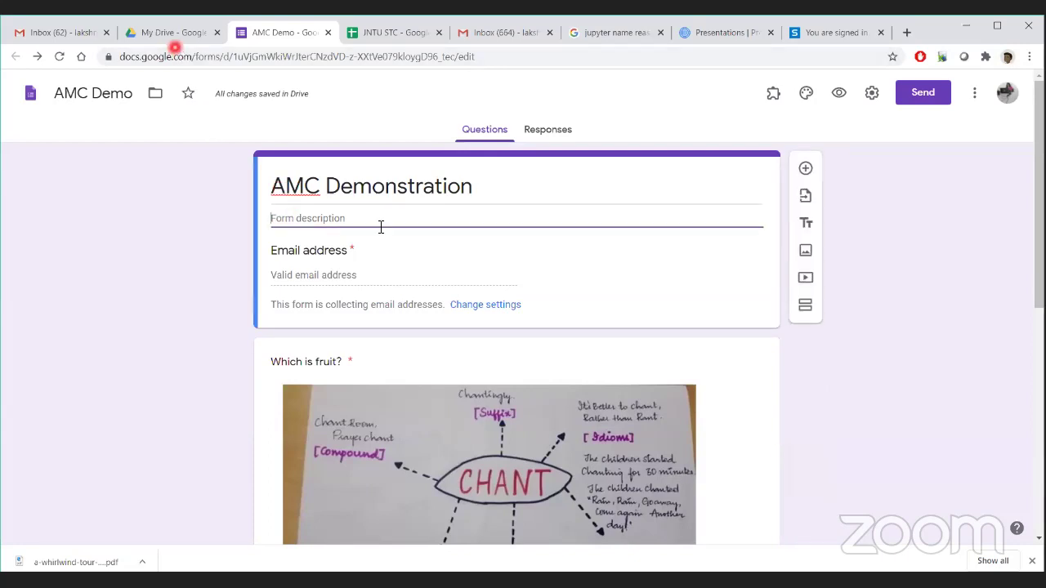
text(asdasc sdcs d sc)
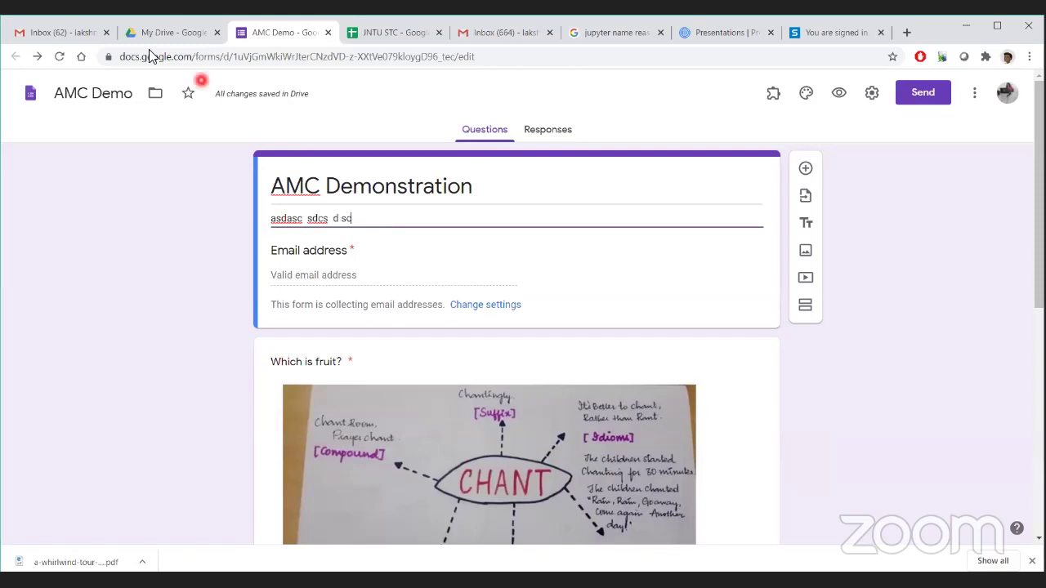
- Open the "Modern Online Tools & Softwares for Remote Teaching – Learning" form from Google Drive and review its description
click(171, 33)
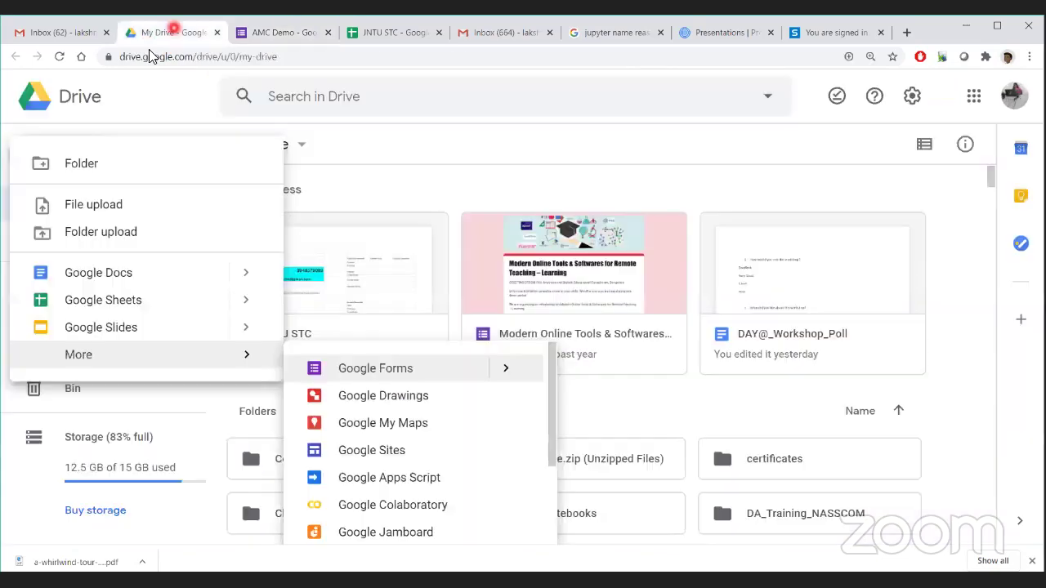
click(608, 357)
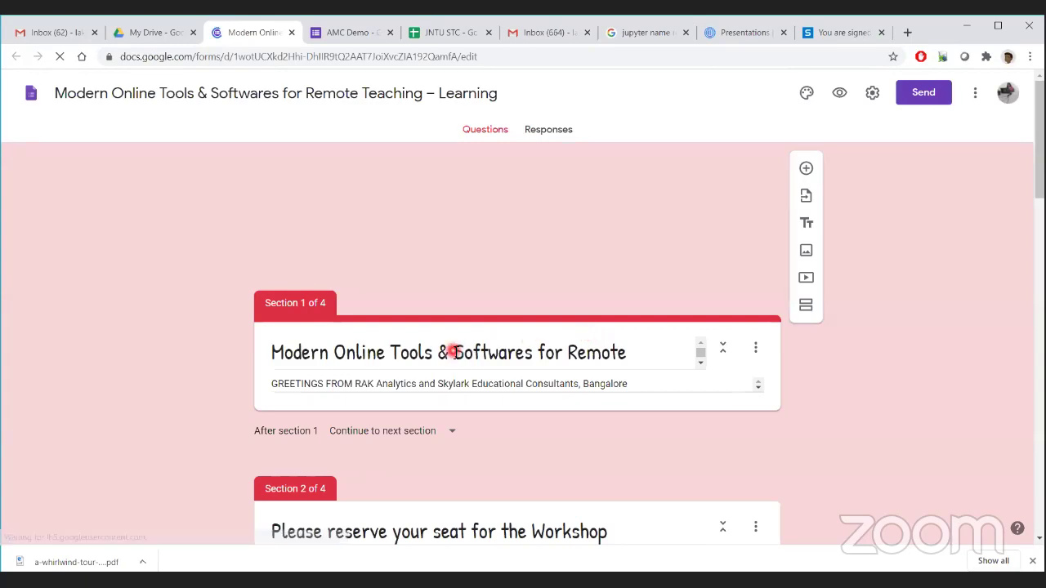
click(451, 350)
scroll(455, 351, down, 3)
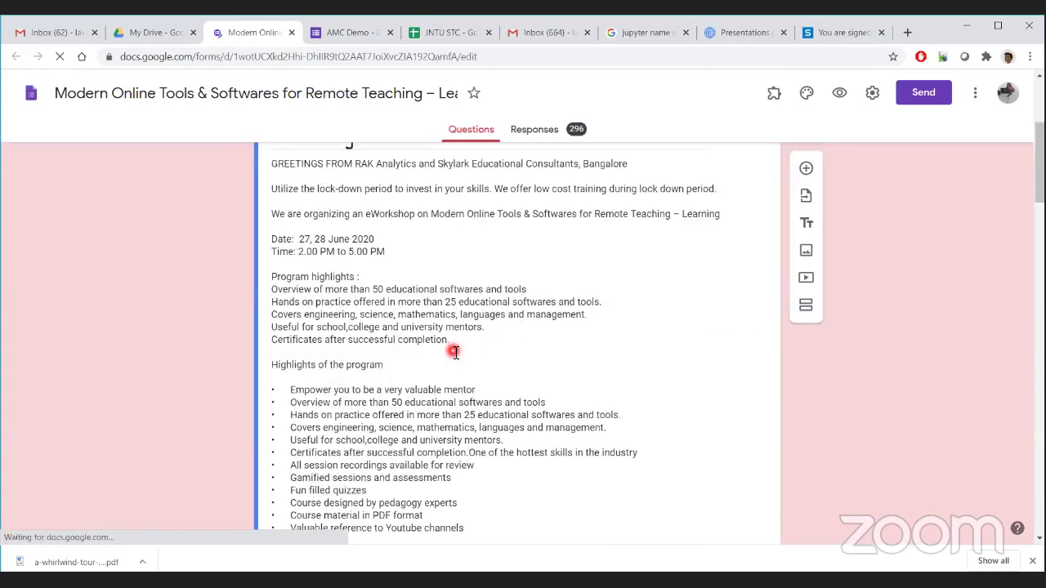
scroll(454, 355, down, 3)
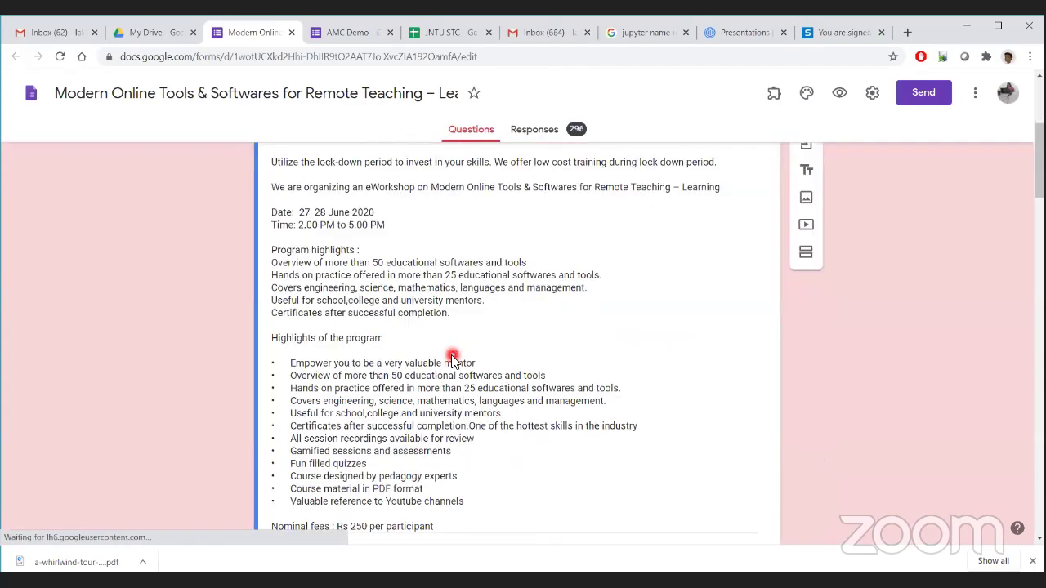
scroll(452, 359, up, 2)
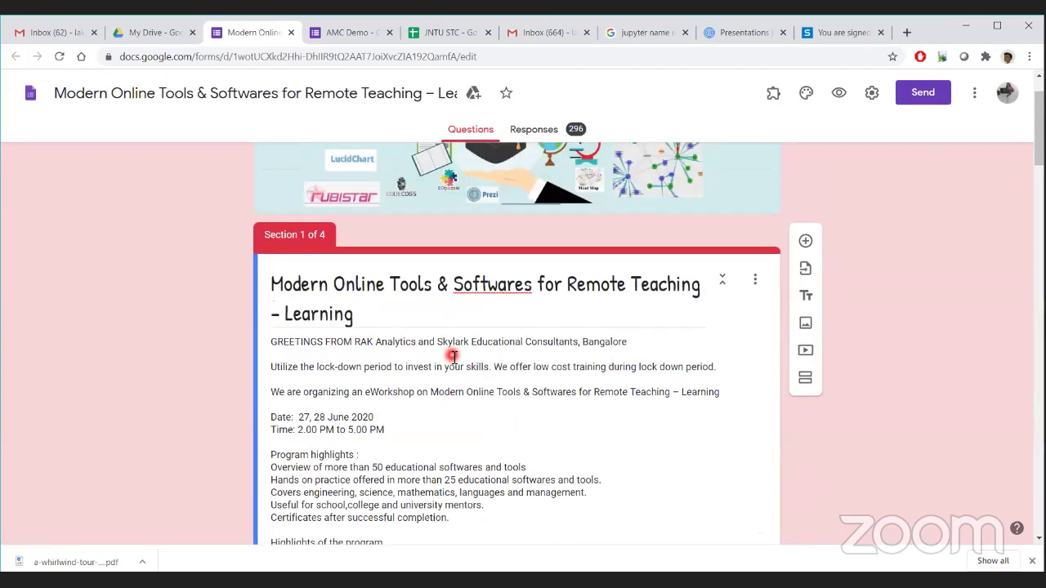
scroll(453, 357, down, 3)
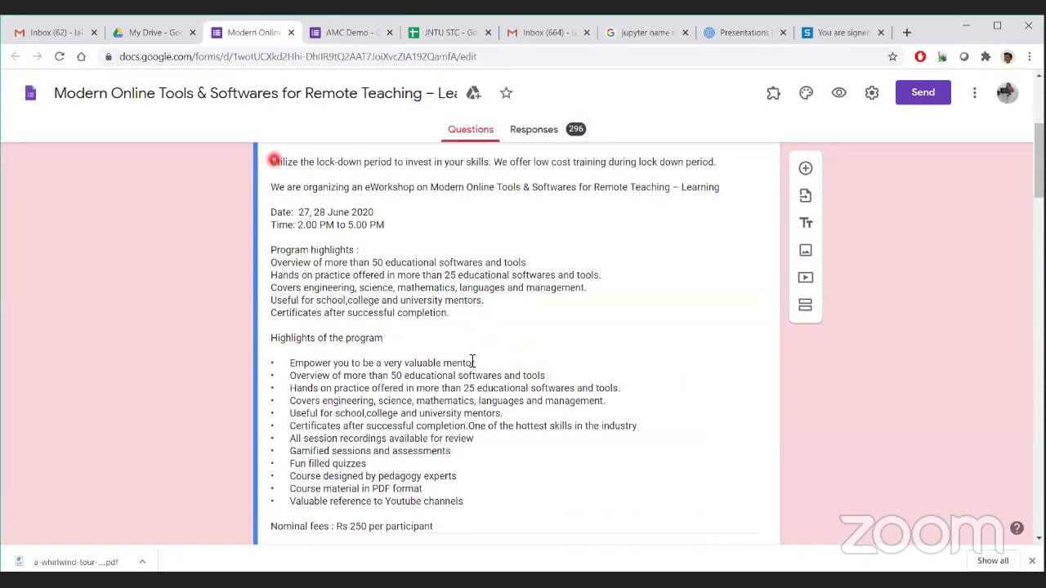
- Copy the workshop form's entire description and paste it over the placeholder description in AMC Demo
click(476, 402)
key(ctrl+a)
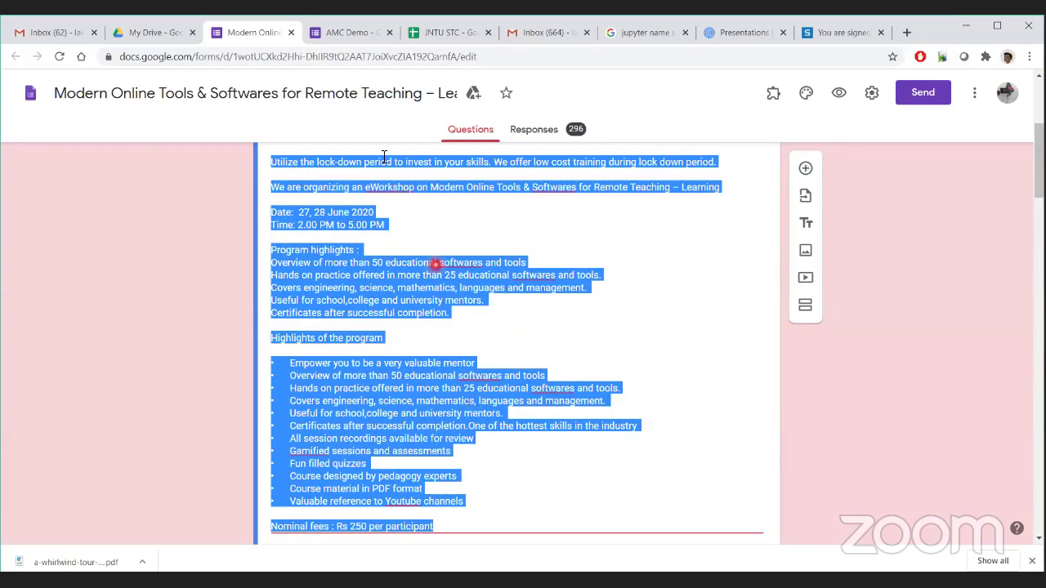
key(ctrl+Tab)
drag(276, 216, 362, 216)
text(a)
key(BackSpace)
key(ctrl+v)
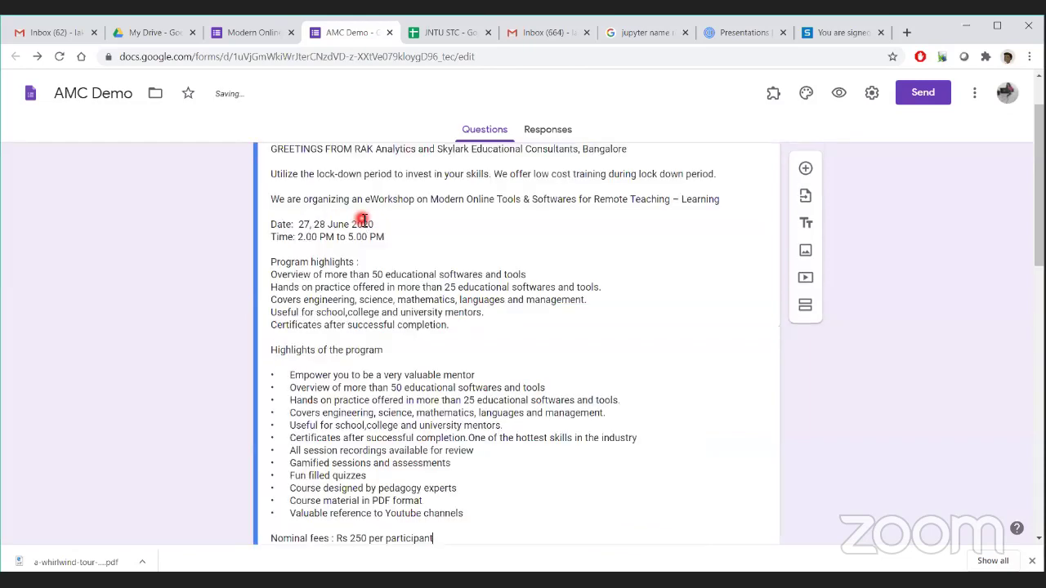
scroll(450, 293, up, 1)
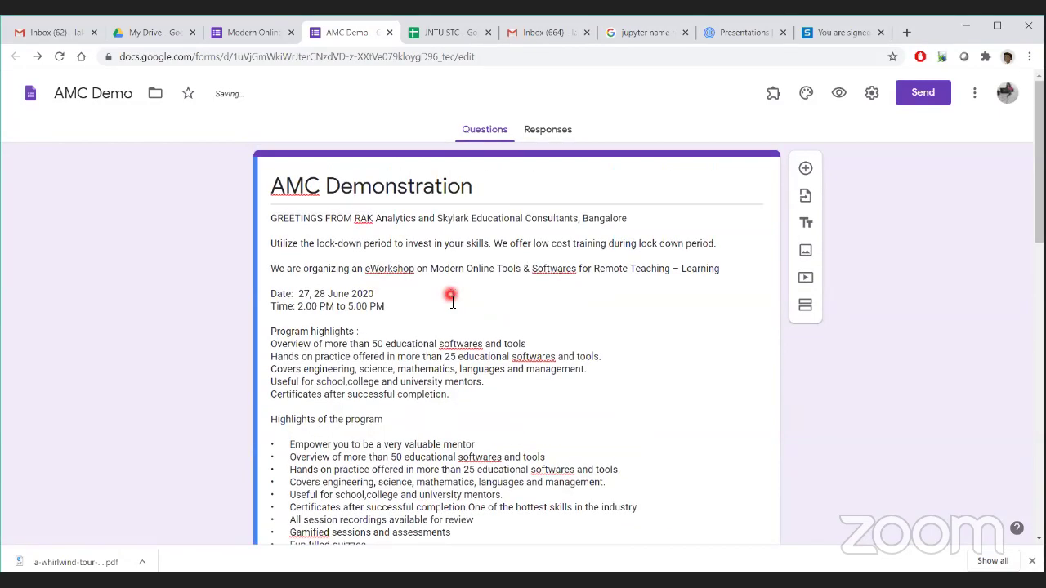
- Title the blank question "Which are four wheelers?" and replace "wheelers" with the suggested spelling "wheeler"
scroll(450, 296, down, 4)
scroll(452, 304, down, 7)
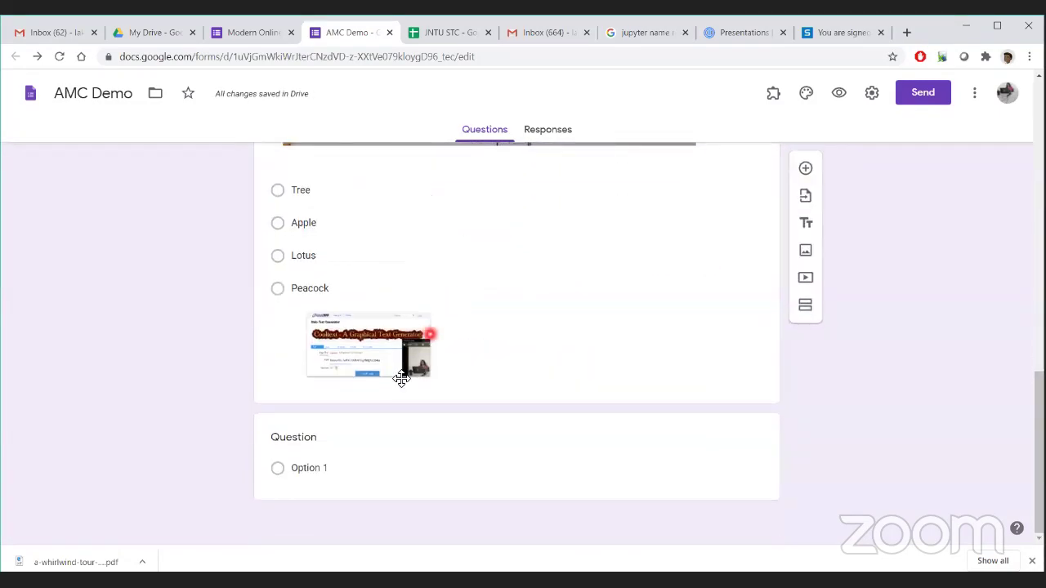
click(308, 442)
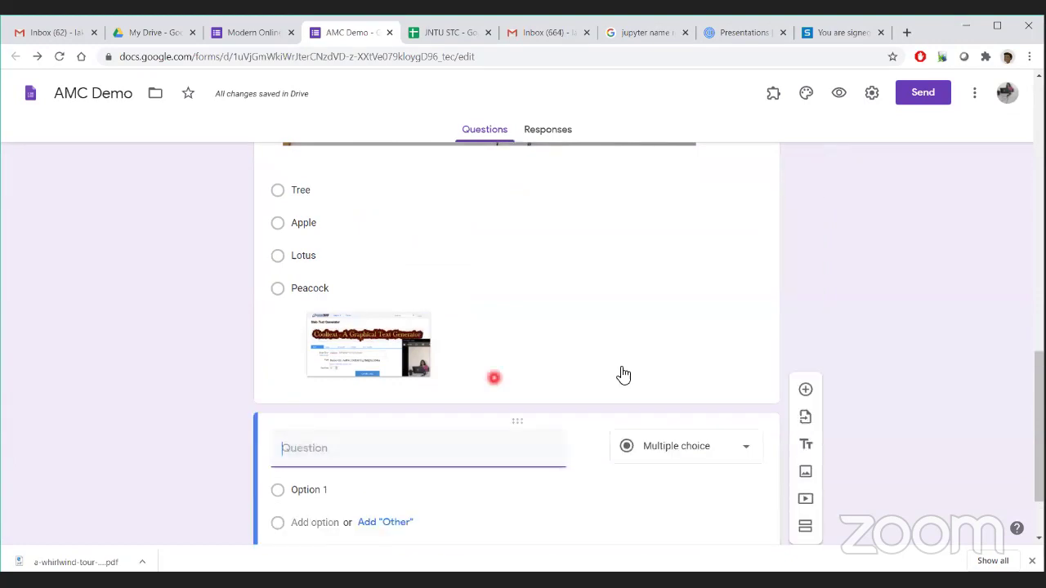
click(808, 477)
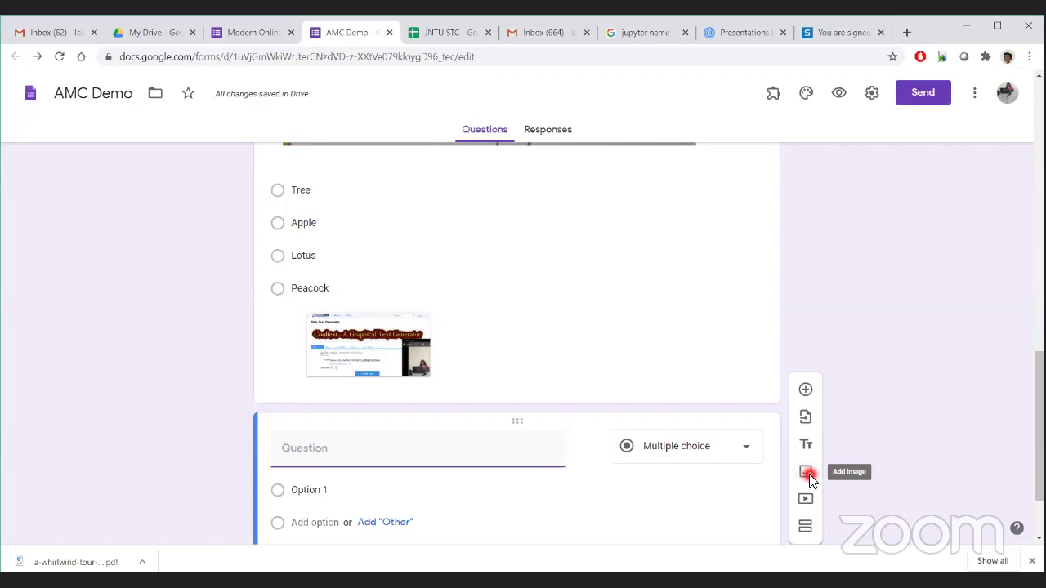
click(807, 508)
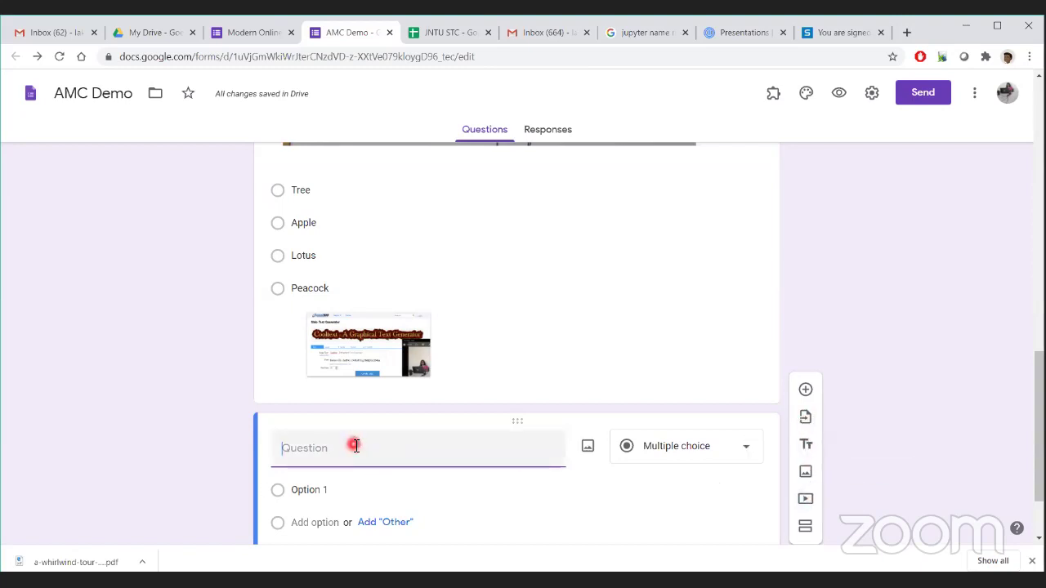
scroll(353, 448, down, 1)
text(W)
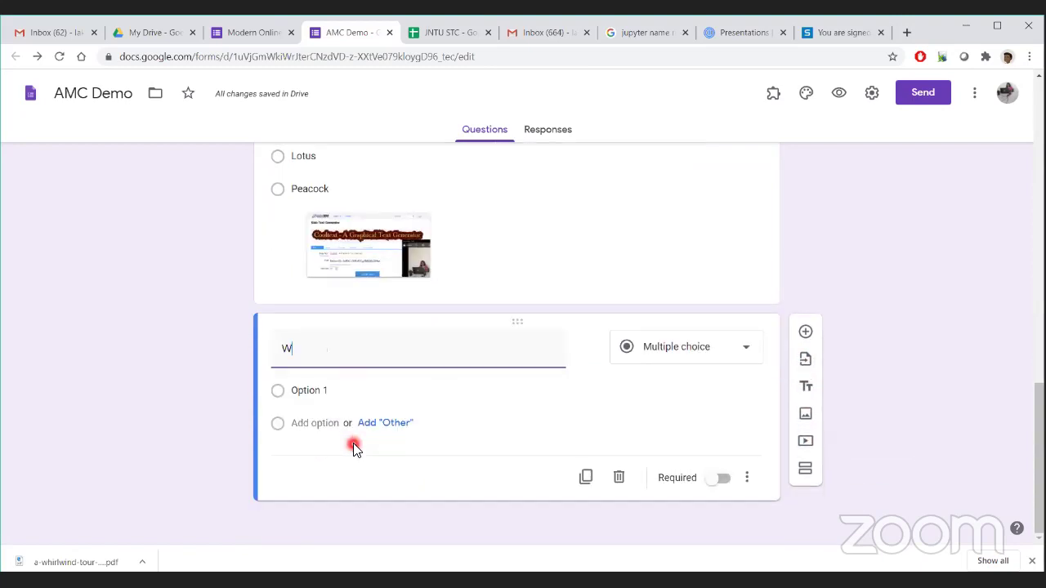
text(hich are four wheelers)
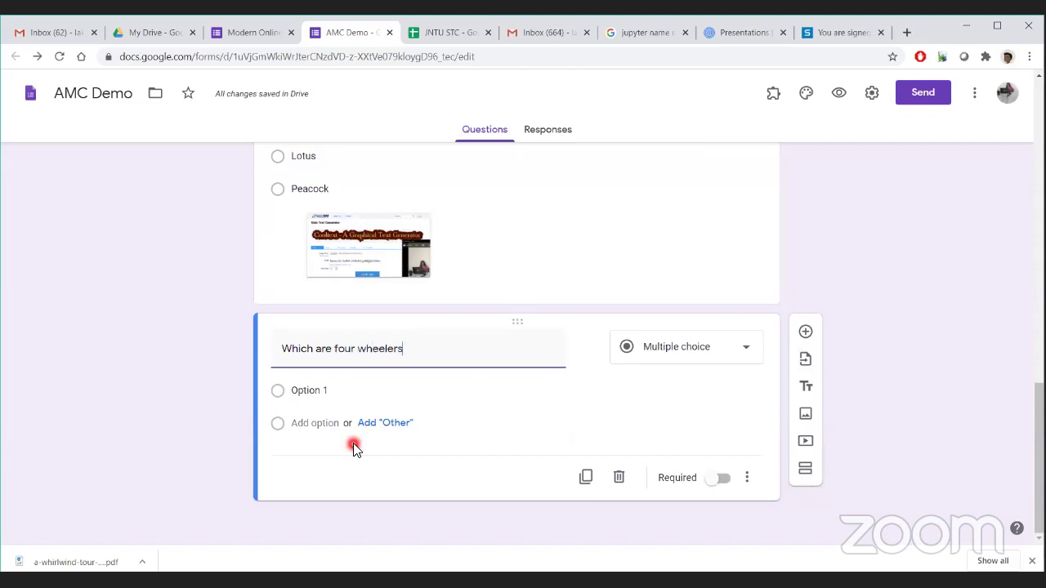
text(?)
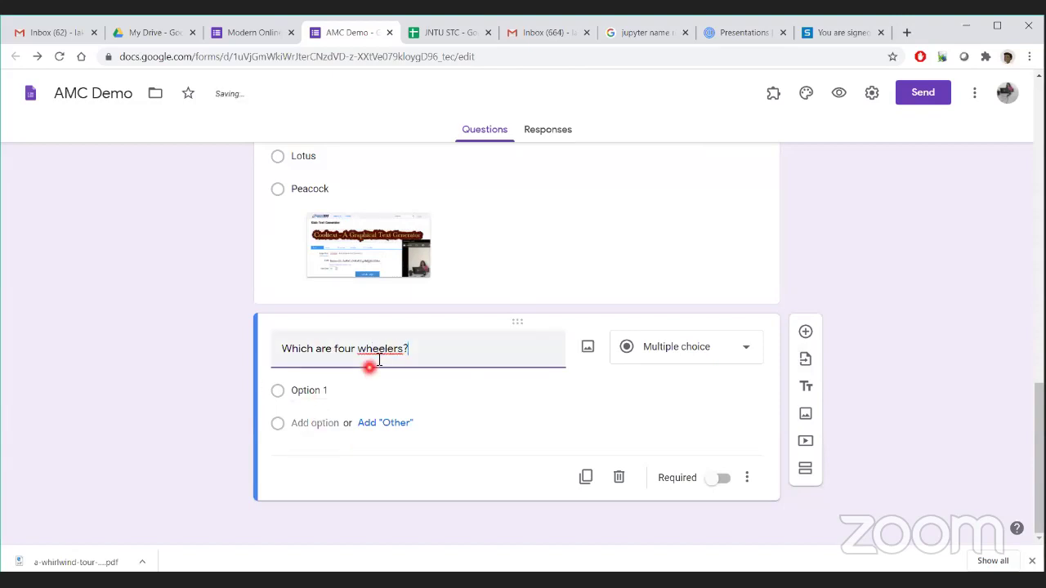
right_click(380, 351)
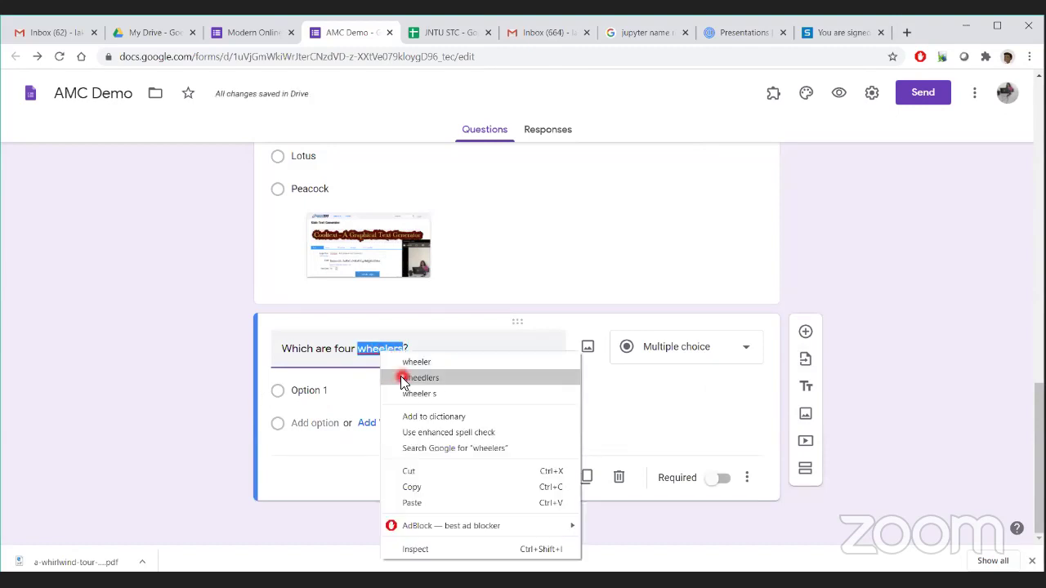
click(415, 363)
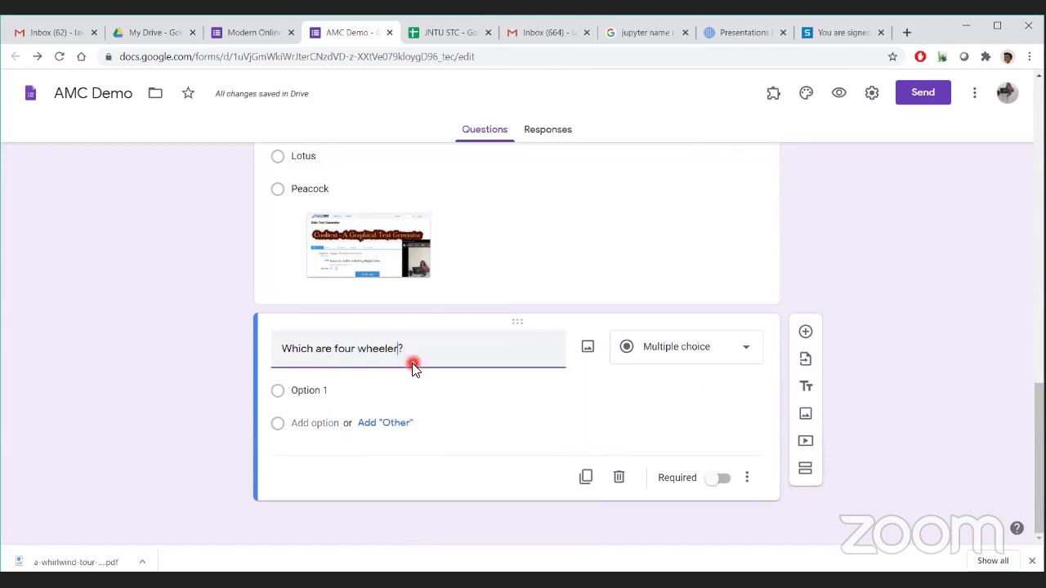
- Fill in four answer options for the four-wheeler question: Scooty, BMW, TVS 50 and Rolls Royce, correcting the spelling of "Rolls"
click(314, 390)
text(Scooty)
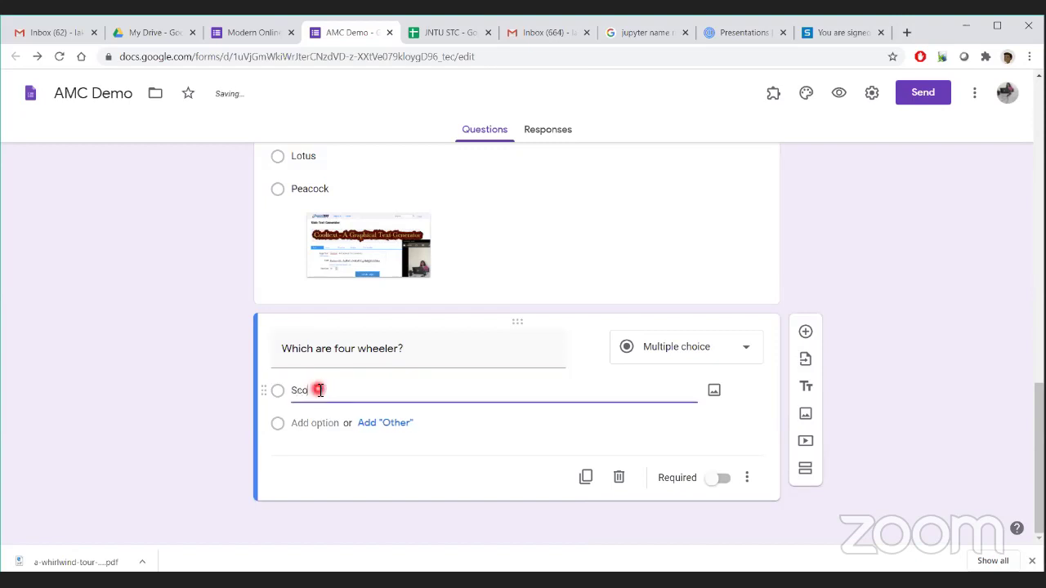
click(314, 422)
text(BMW)
click(324, 455)
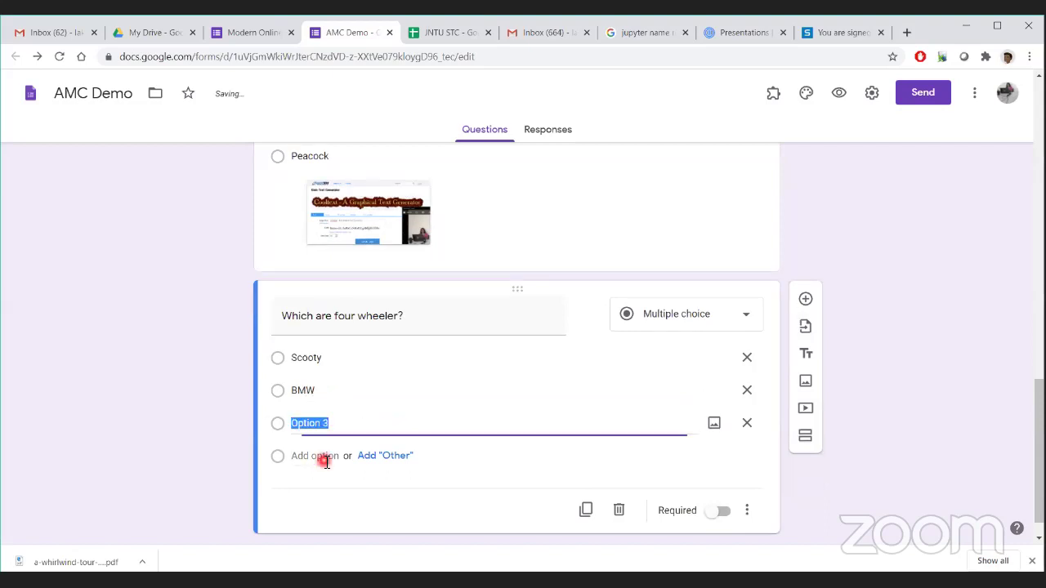
text(TVS 50)
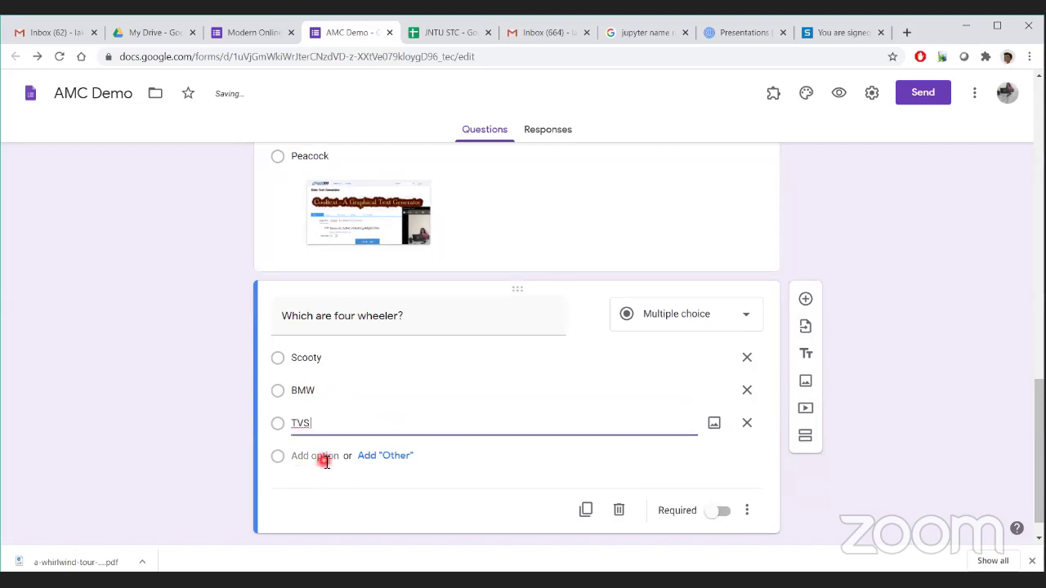
click(318, 458)
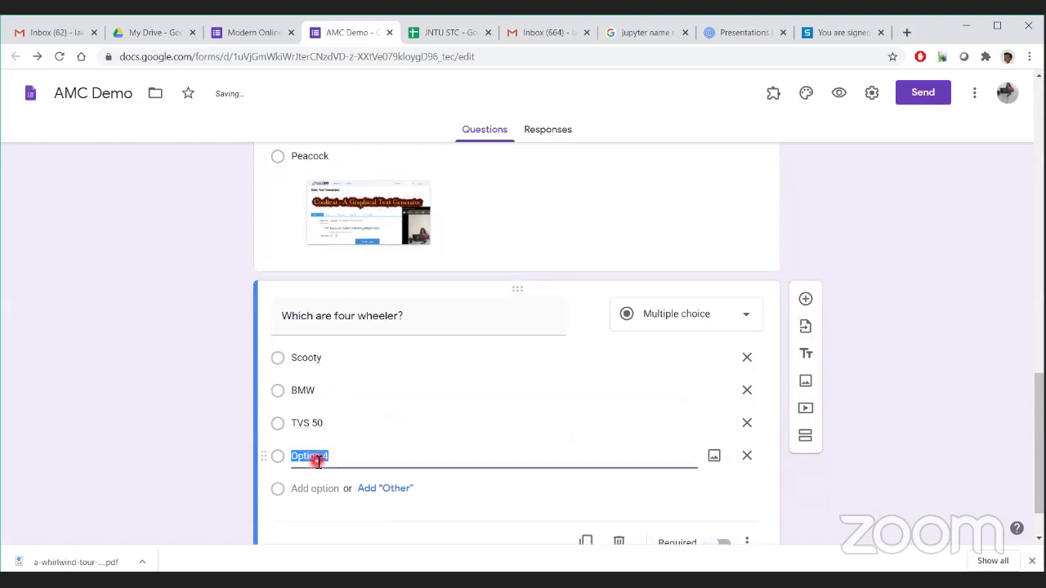
text(Rolls-Royce)
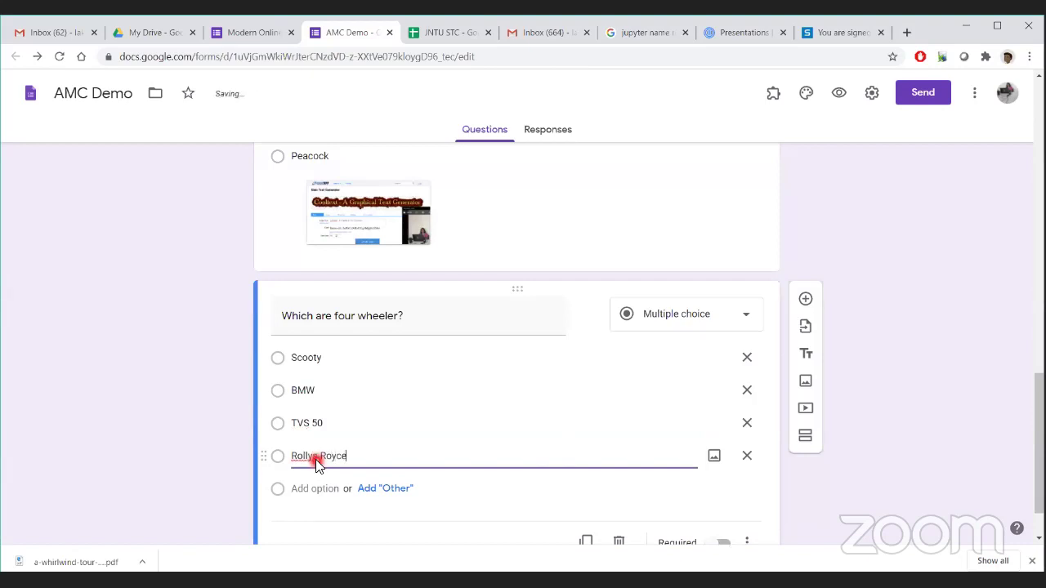
right_click(304, 456)
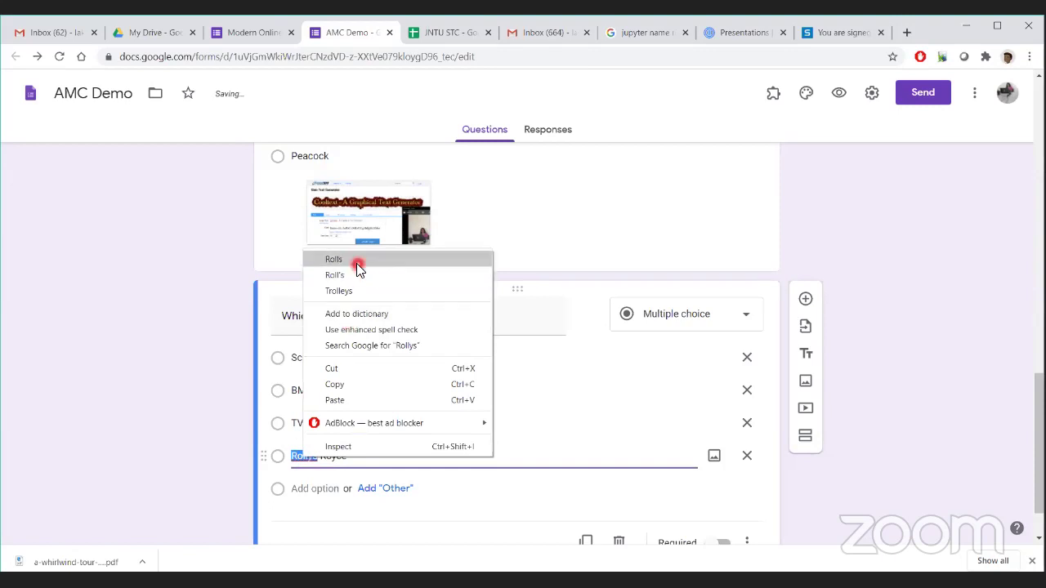
click(357, 259)
scroll(409, 441, down, 1)
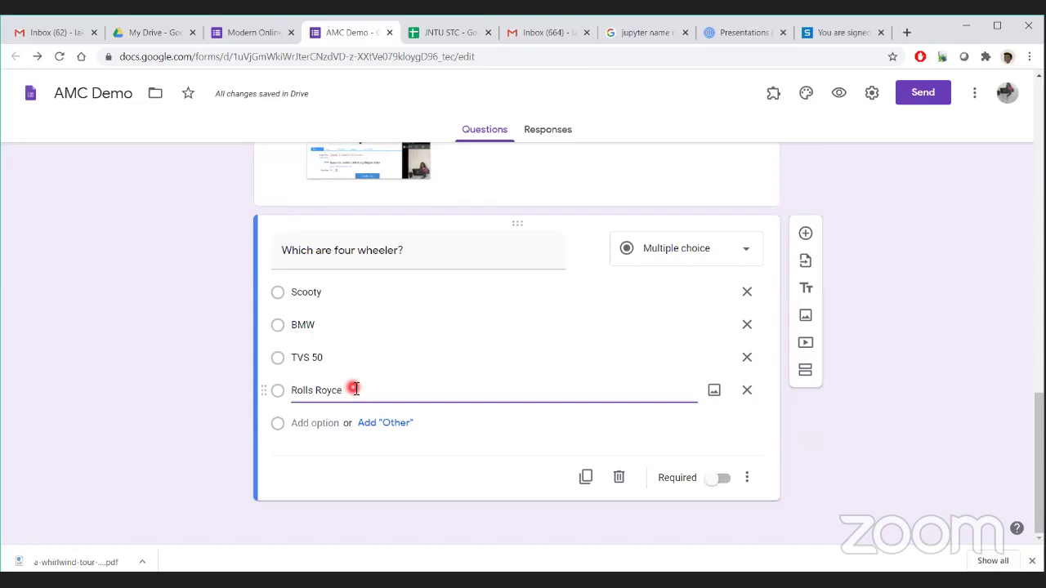
- Change the "Which are four wheeler?" question to the Checkboxes type and make it required
click(692, 256)
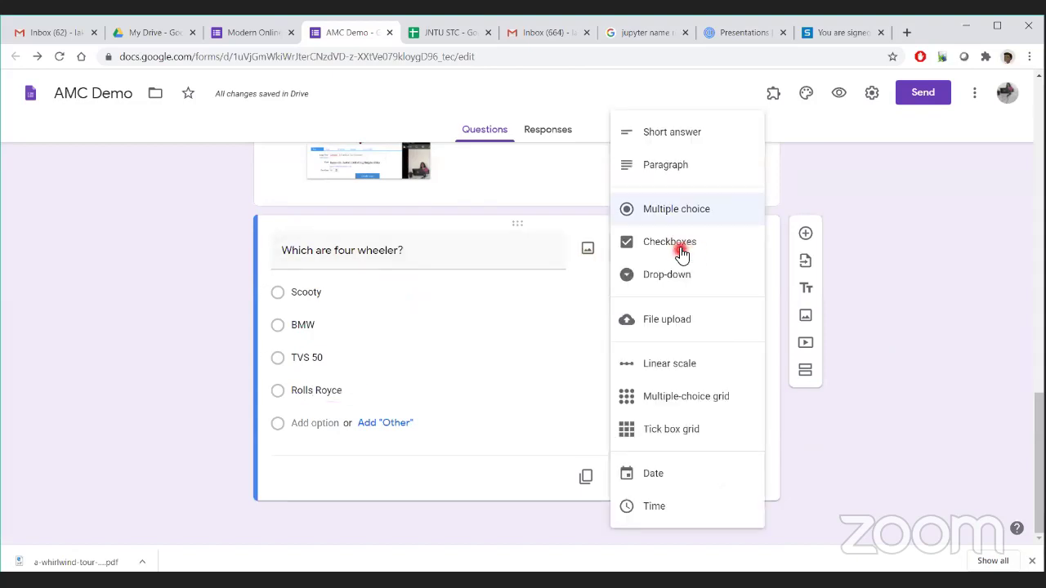
click(682, 245)
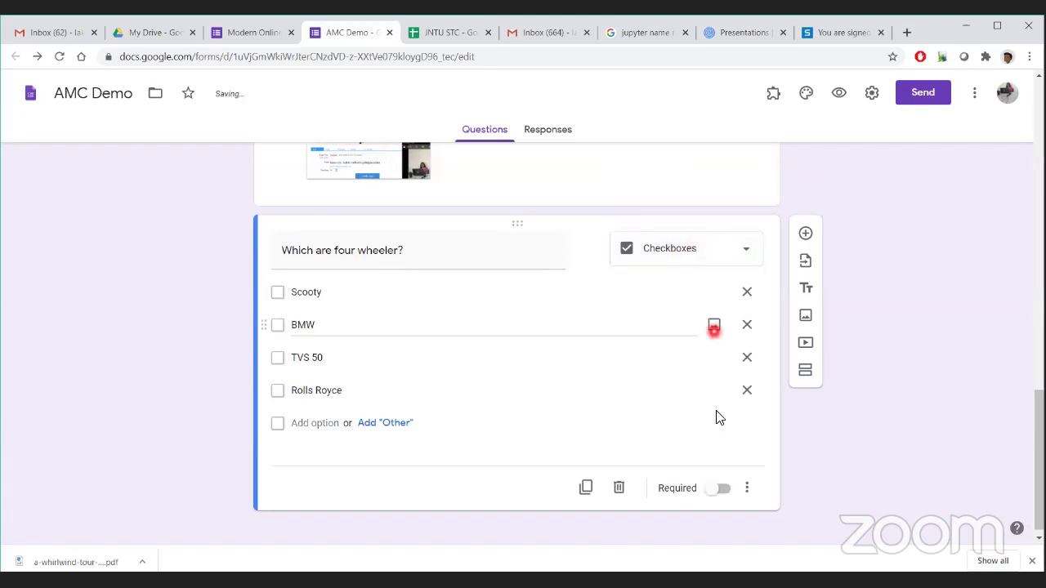
click(725, 491)
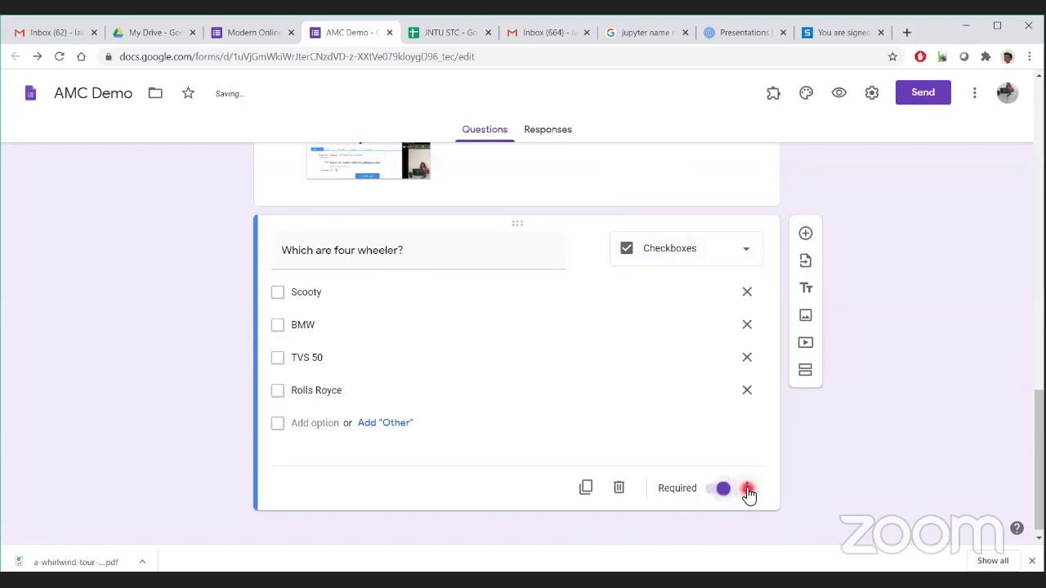
- Turn on shuffled option order for the four-wheeler question and review the available question types
click(746, 489)
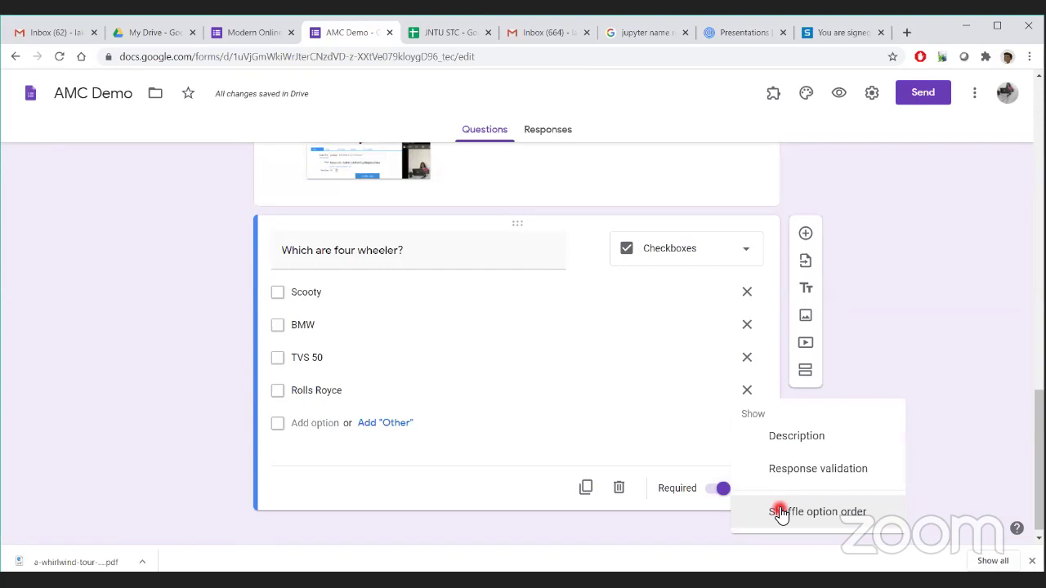
click(780, 511)
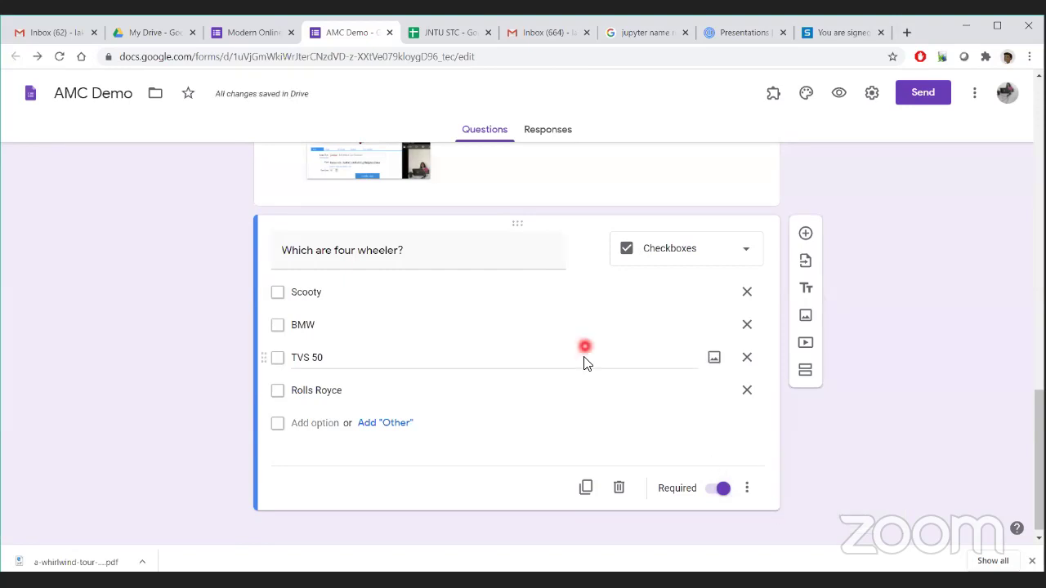
click(713, 262)
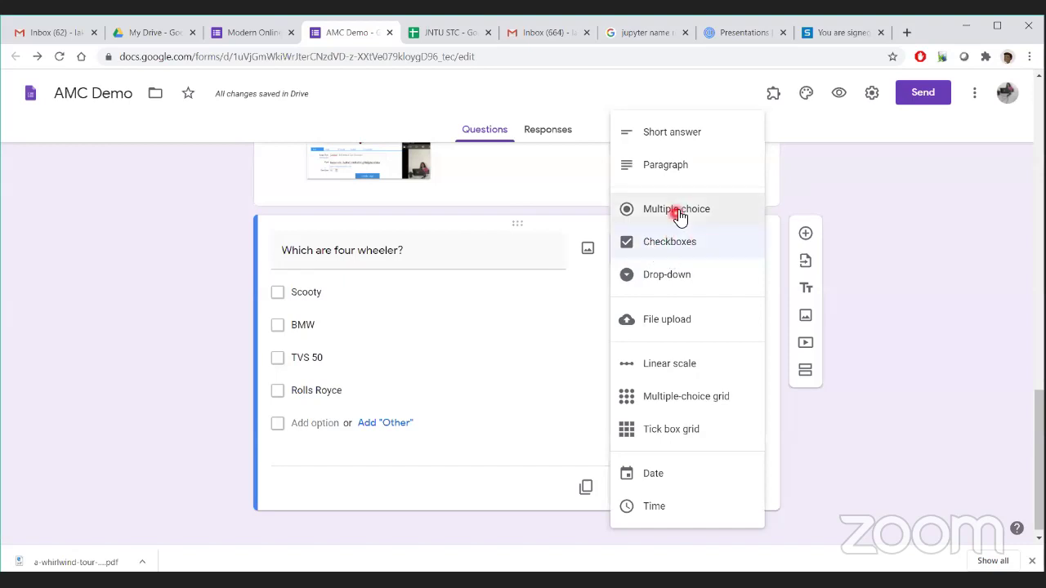
click(471, 405)
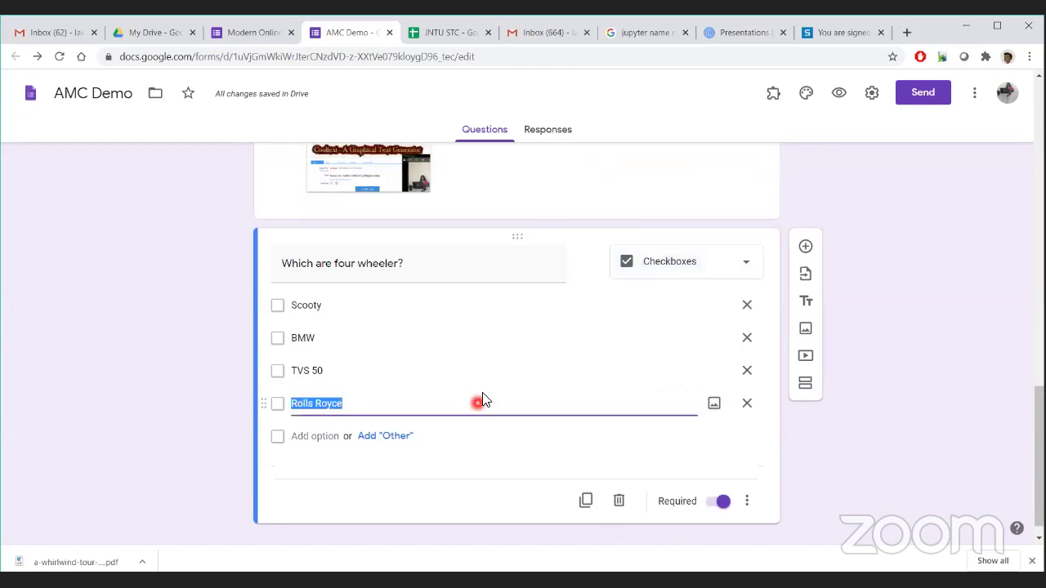
- Replace the form title "AMC Demonstration" with "MCQ Section"
scroll(484, 396, up, 3)
scroll(484, 388, up, 10)
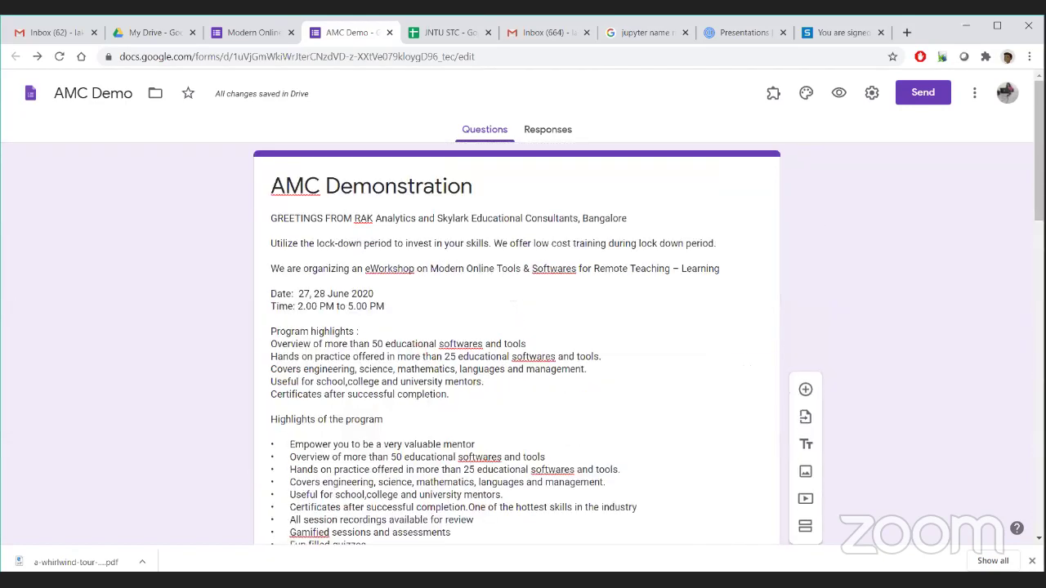
triple_click(285, 188)
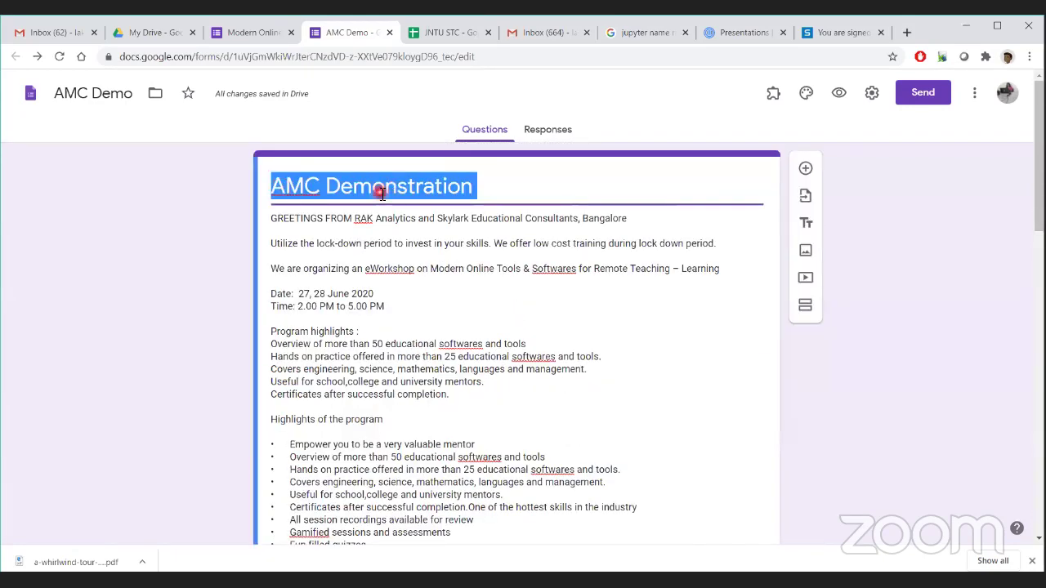
text(MCQ)
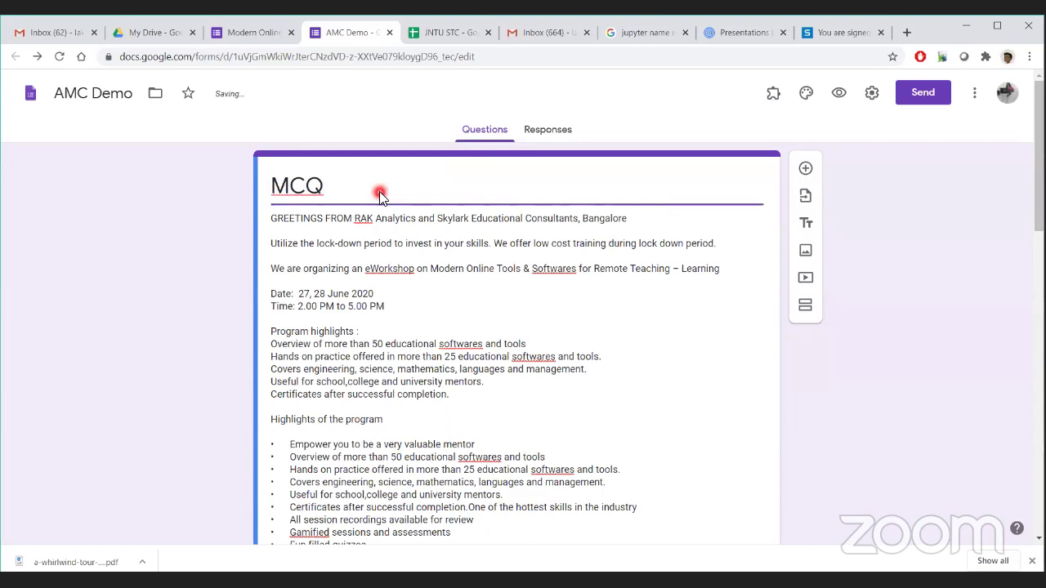
text( Section)
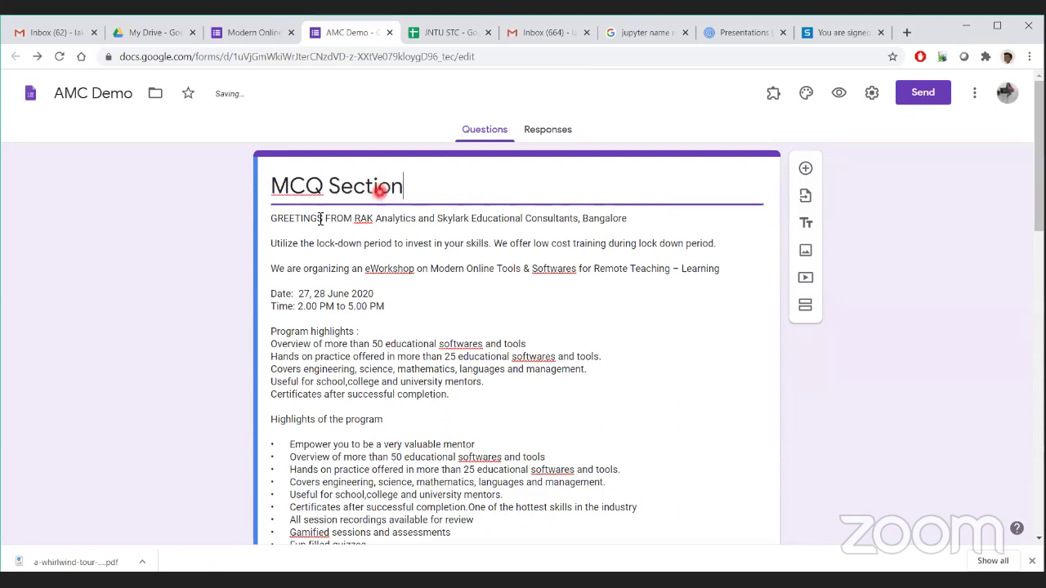
- Delete the entire pasted workshop description under the form title and enter "2 MCQ's" instead
drag(269, 219, 498, 341)
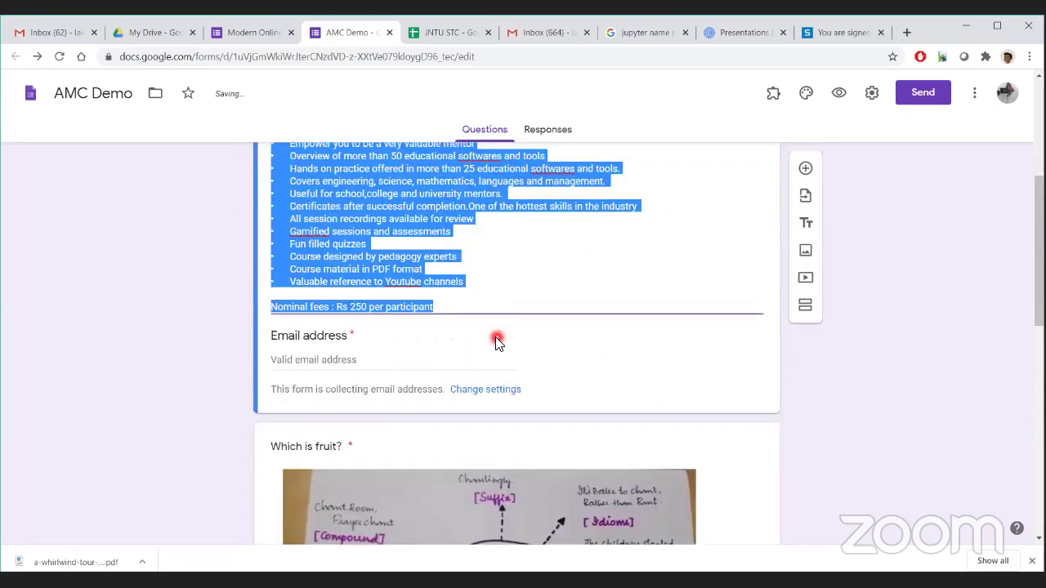
scroll(496, 341, down, 5)
key(BackSpace)
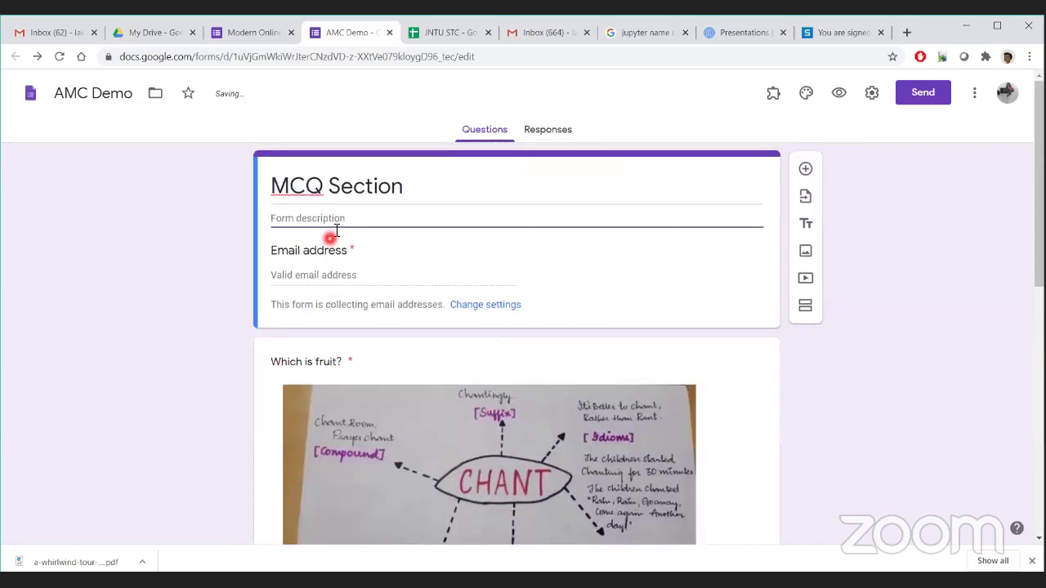
text(2 MC)
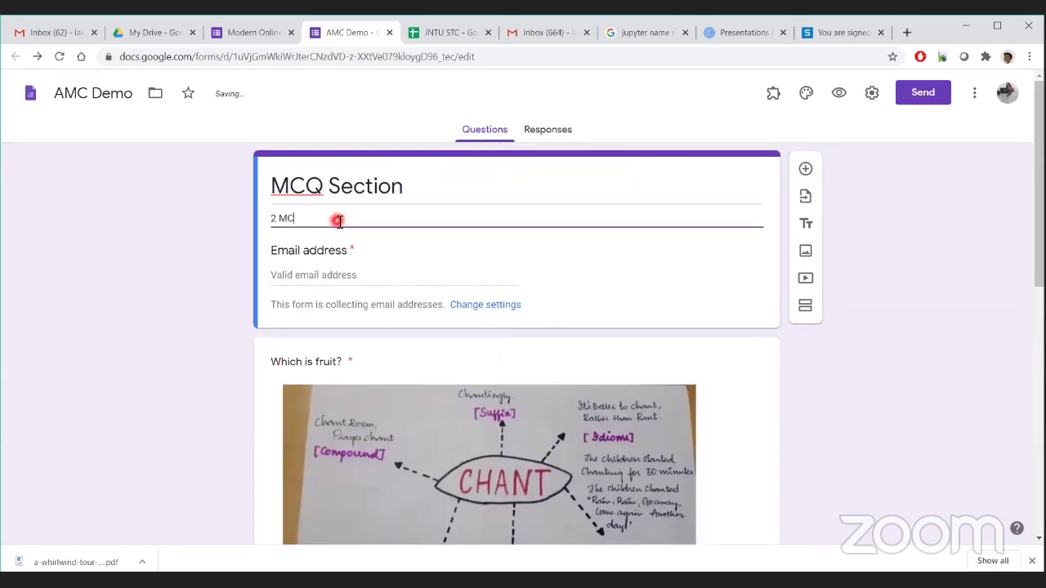
text(Q's)
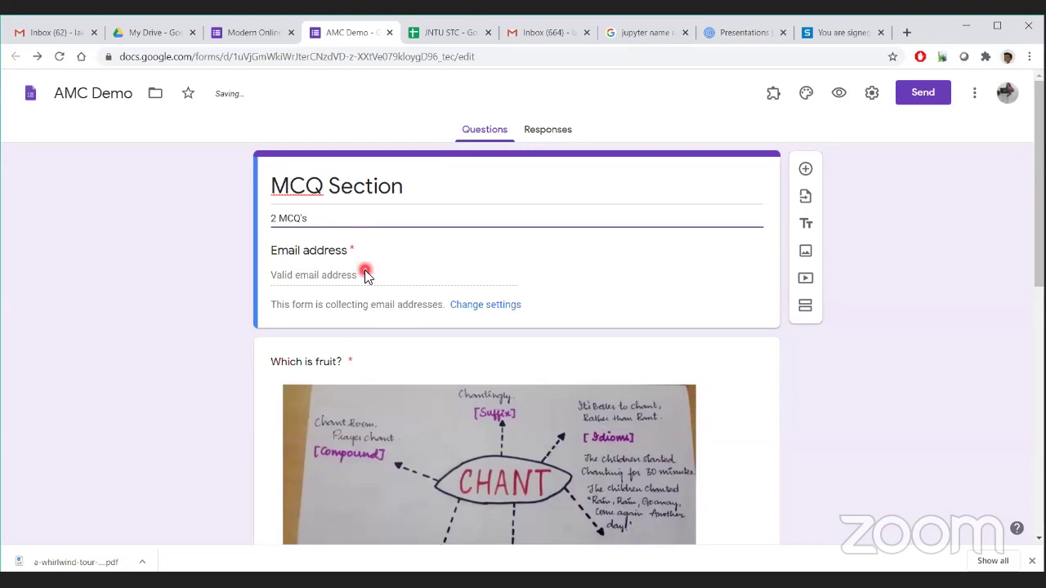
- Add a new section after the "Which are four wheeler?" question
scroll(364, 499, down, 3)
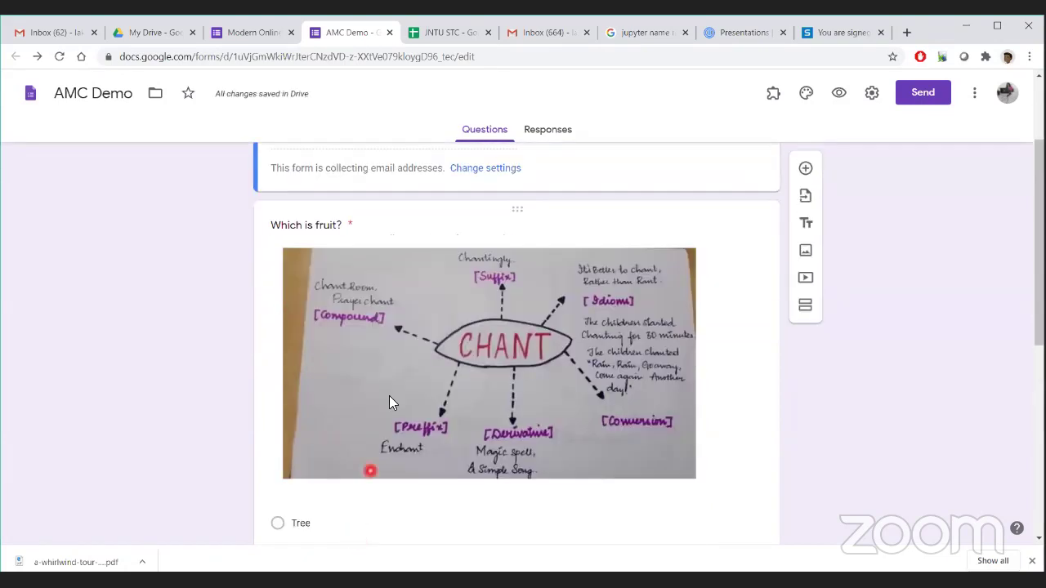
scroll(387, 423, down, 4)
scroll(388, 434, up, 3)
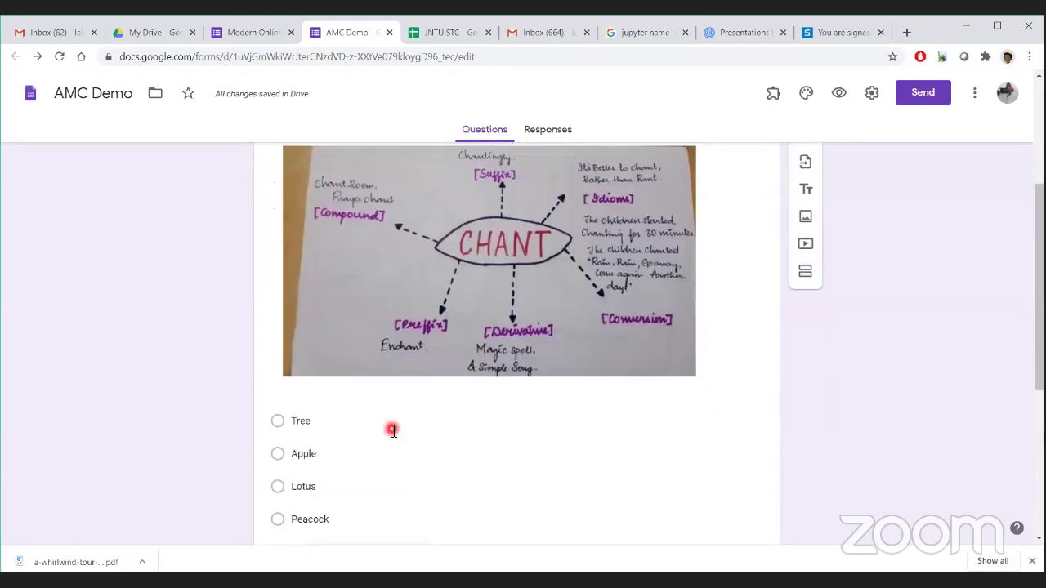
scroll(392, 427, down, 4)
click(334, 346)
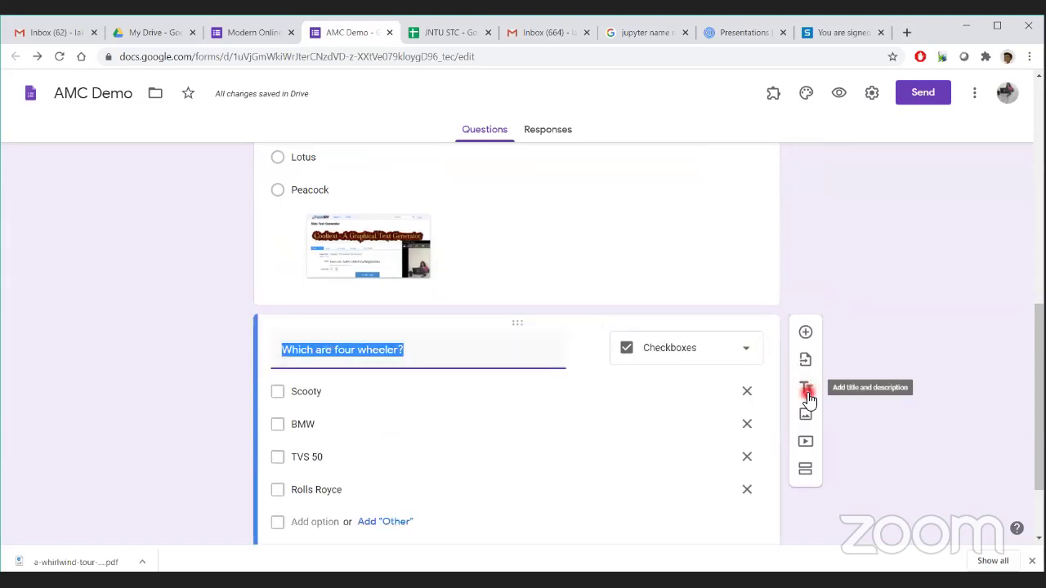
click(805, 470)
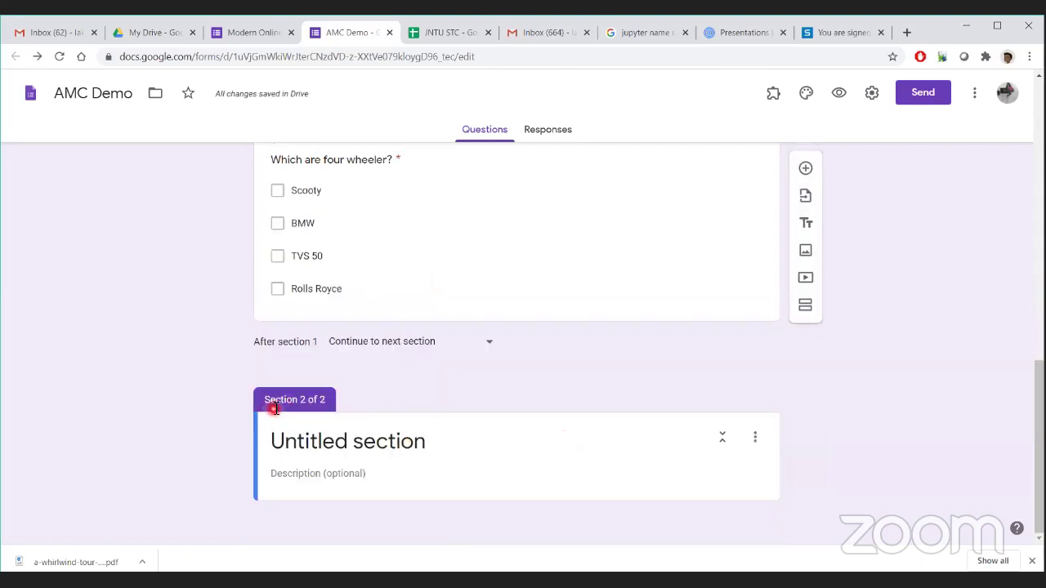
- Title the new second section "Subjective Type Questions" and give it the description "2 Questions"
scroll(466, 322, up, 15)
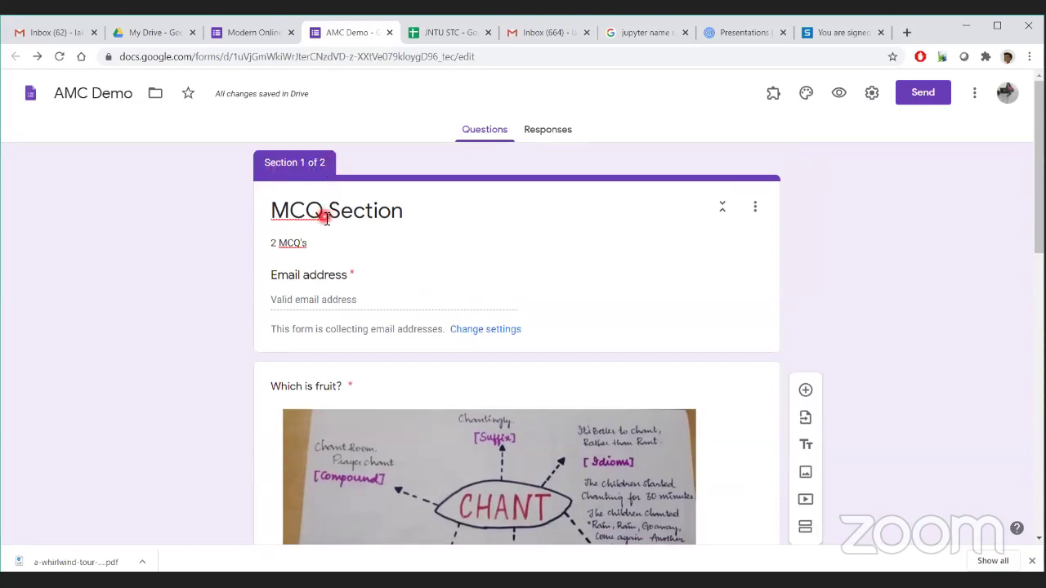
scroll(340, 341, down, 10)
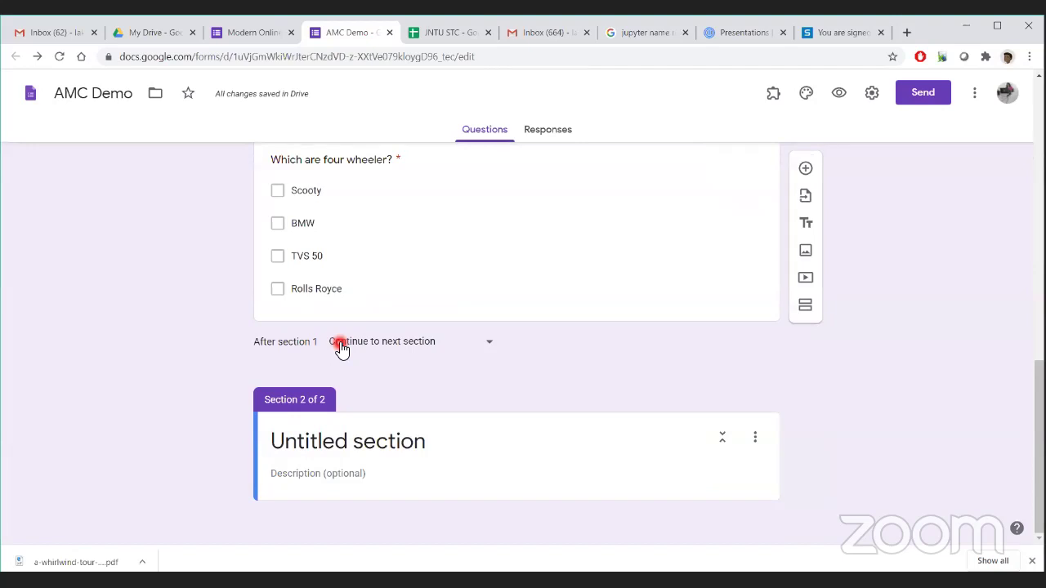
click(321, 443)
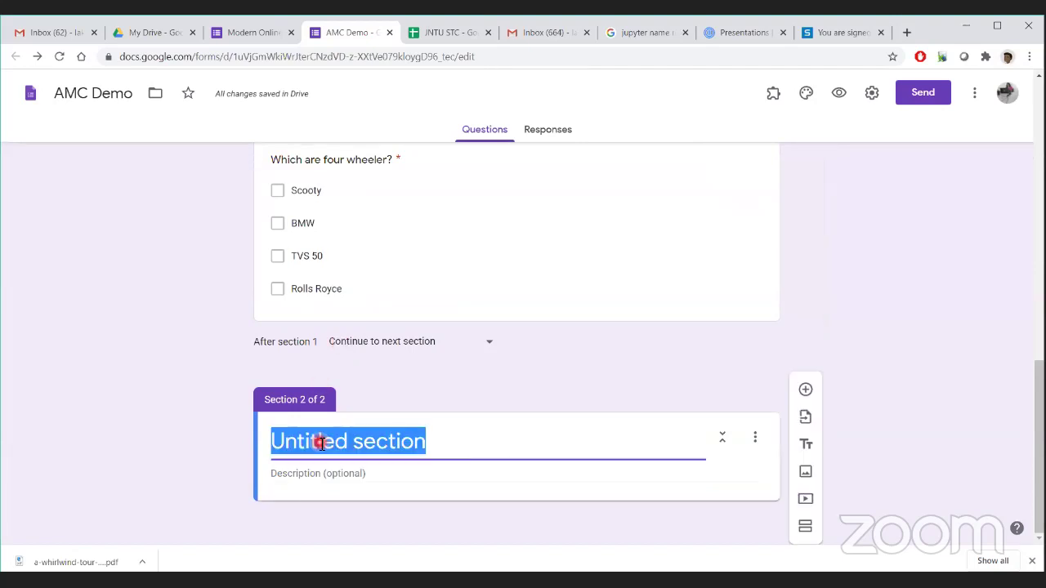
text(Subjec)
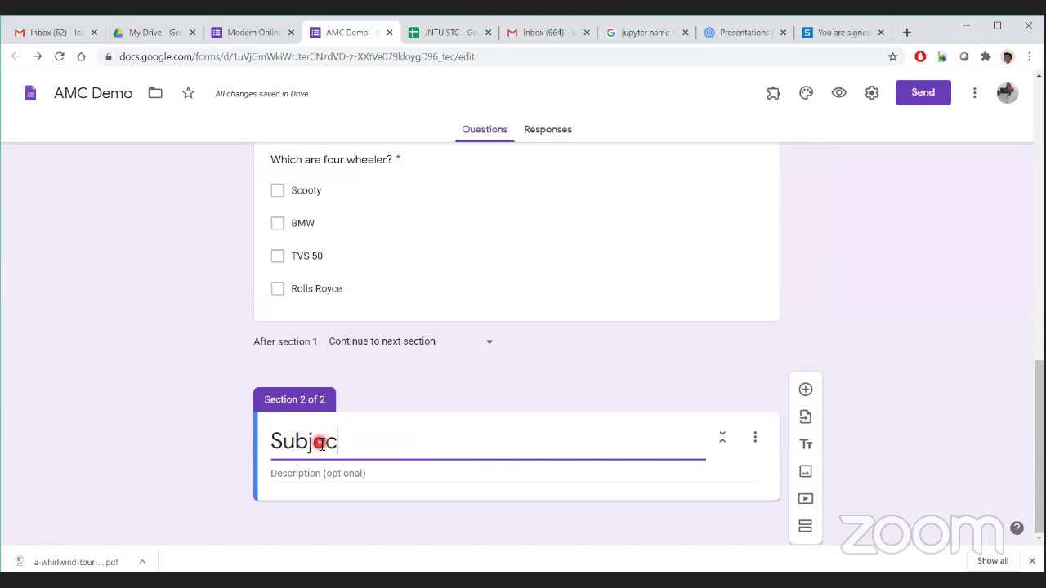
text(tive Type )
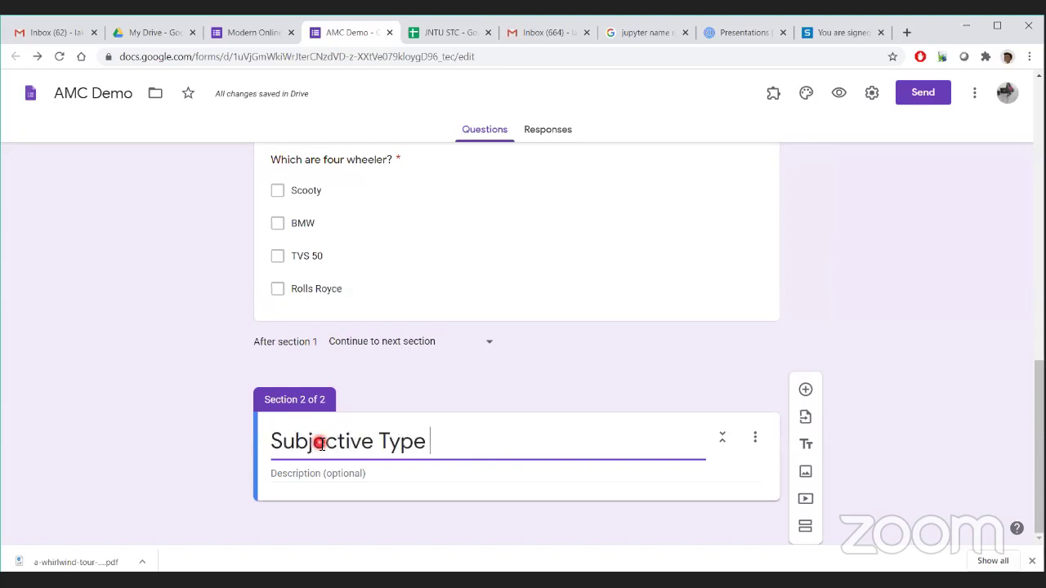
text(Questio)
text(ns)
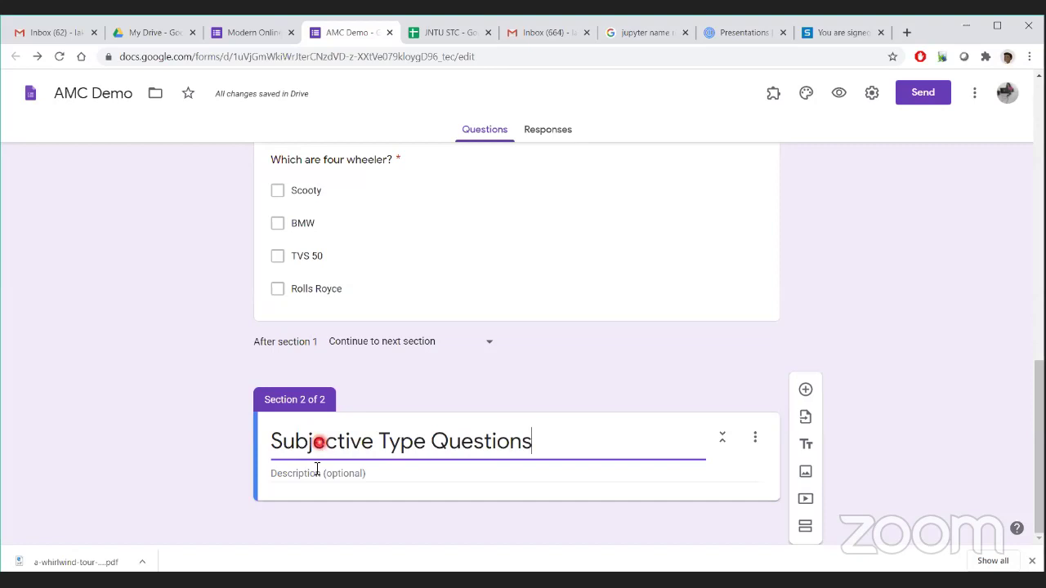
click(314, 473)
text(2)
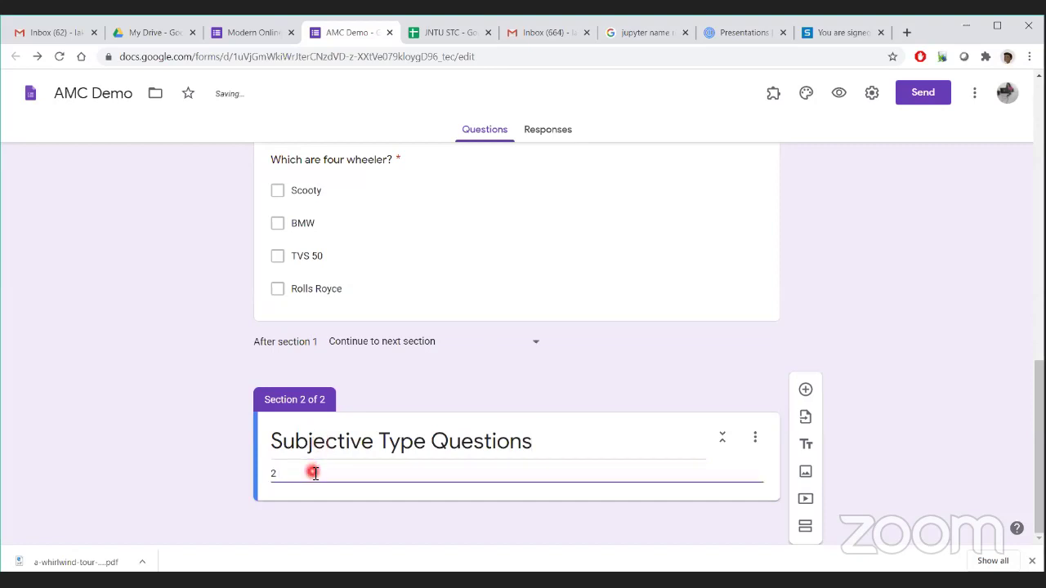
text( Questions)
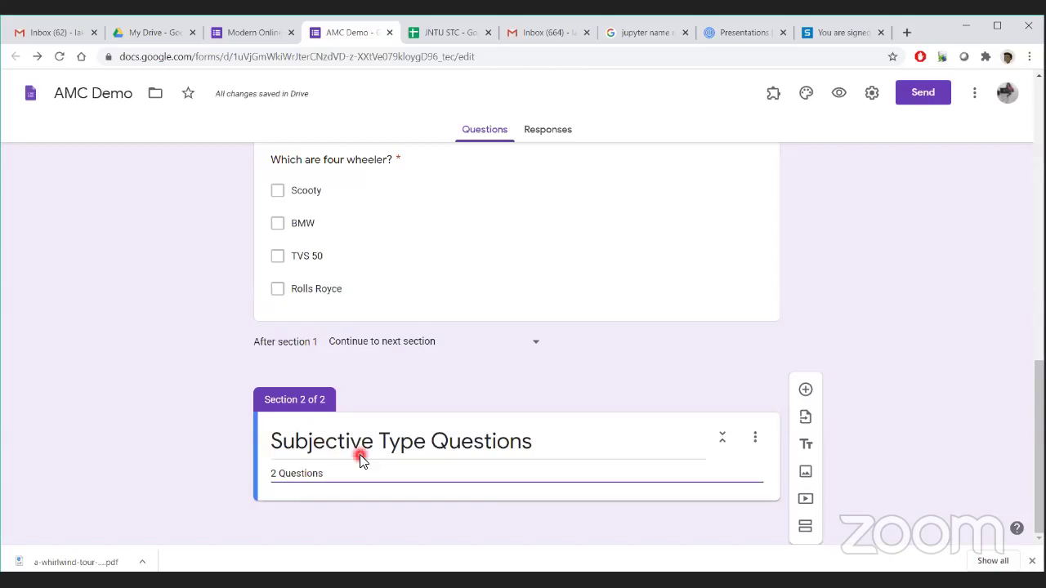
- Add a question to section 2 reading "What is the difference between 2 phase and single phase motor?", correcting its misspellings
click(806, 391)
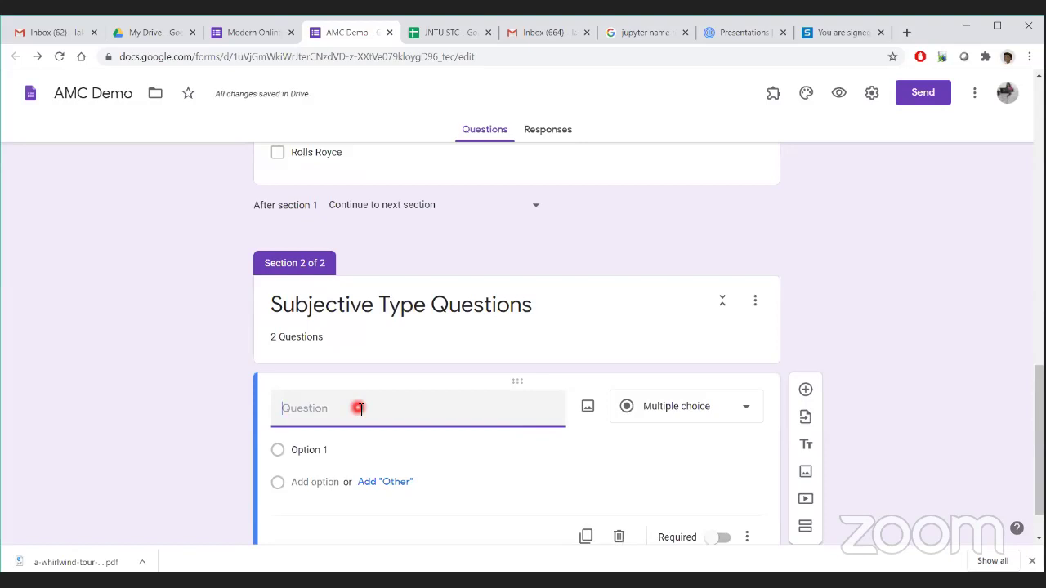
text(What is the difference betw)
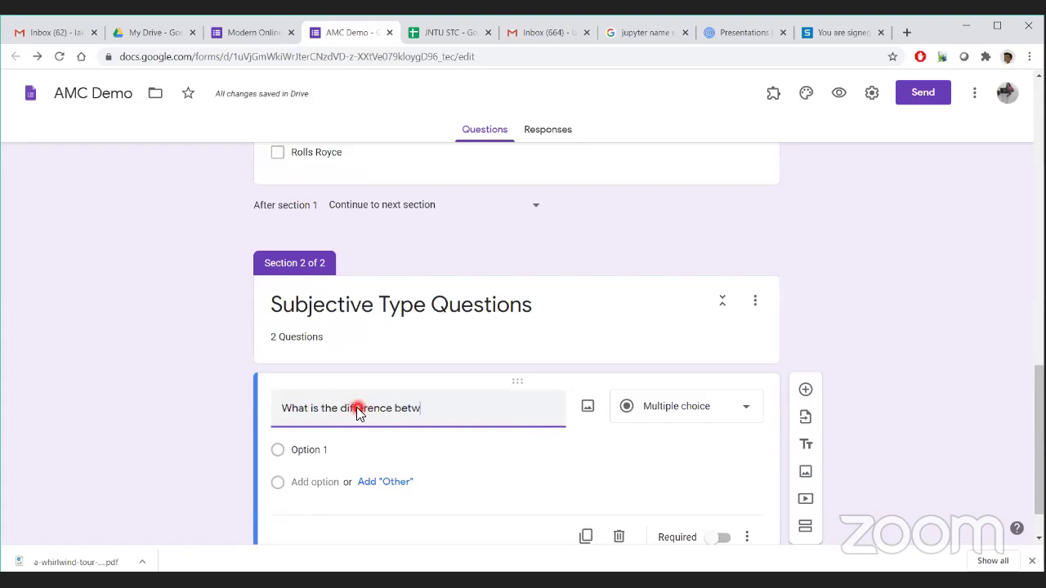
text(een 2phase an)
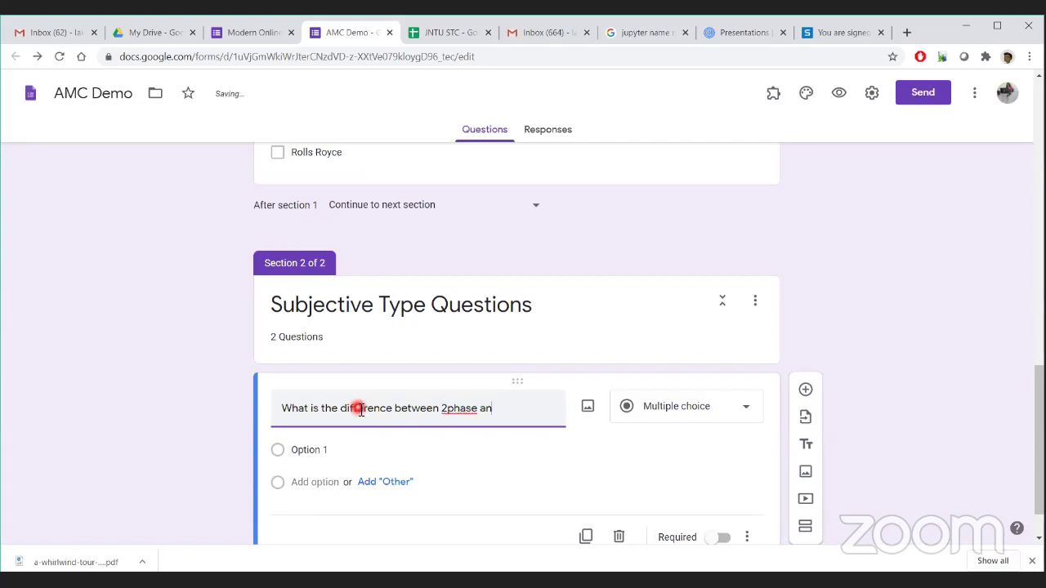
text(d single pah)
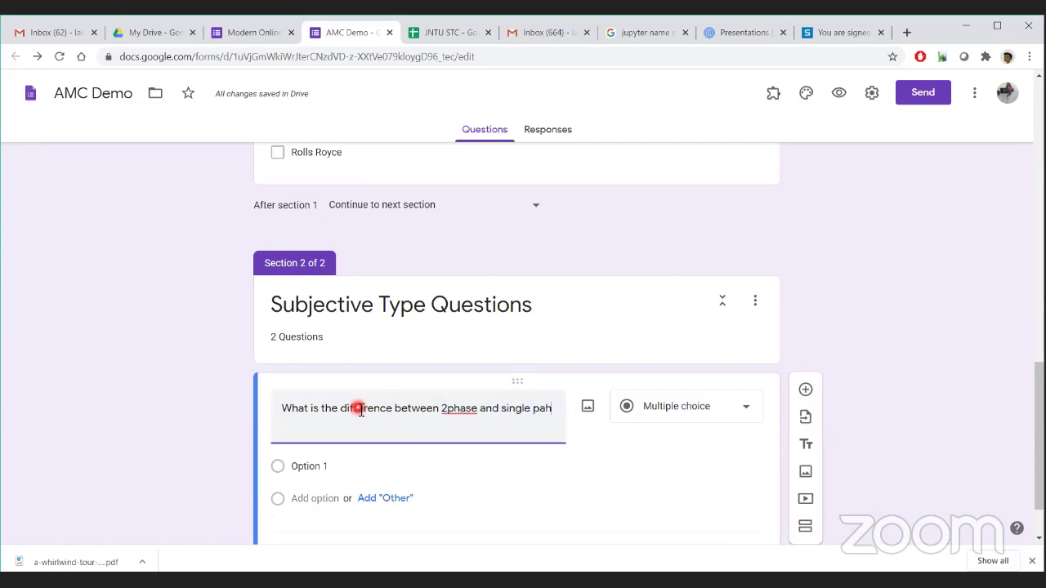
text(se motor?)
click(446, 408)
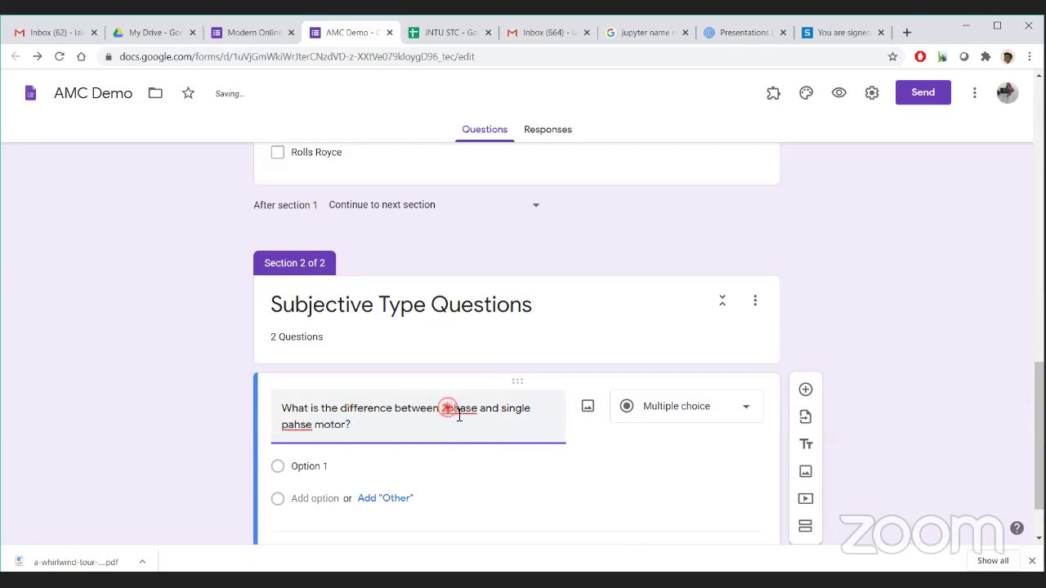
right_click(294, 433)
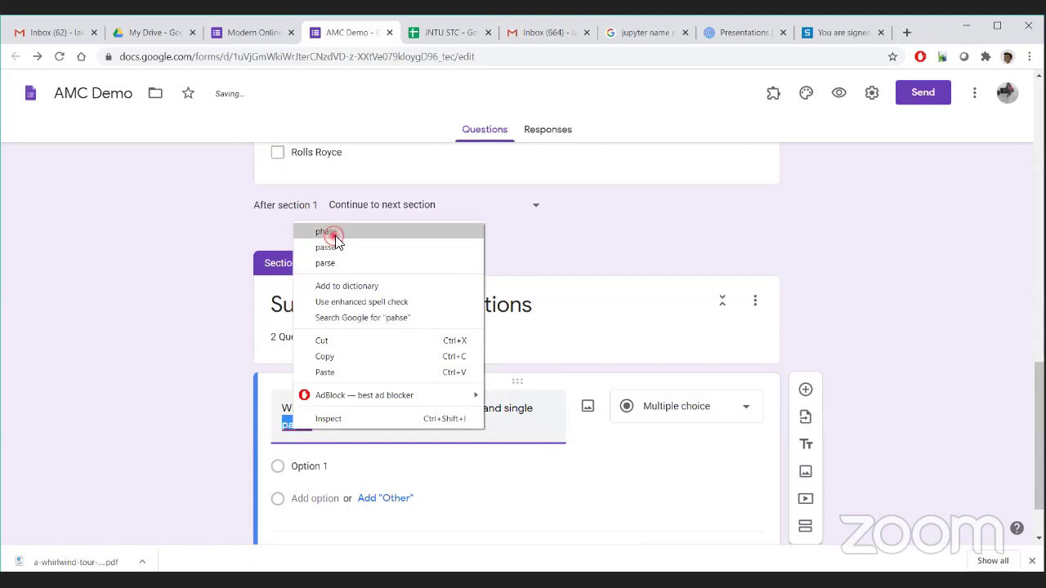
click(336, 233)
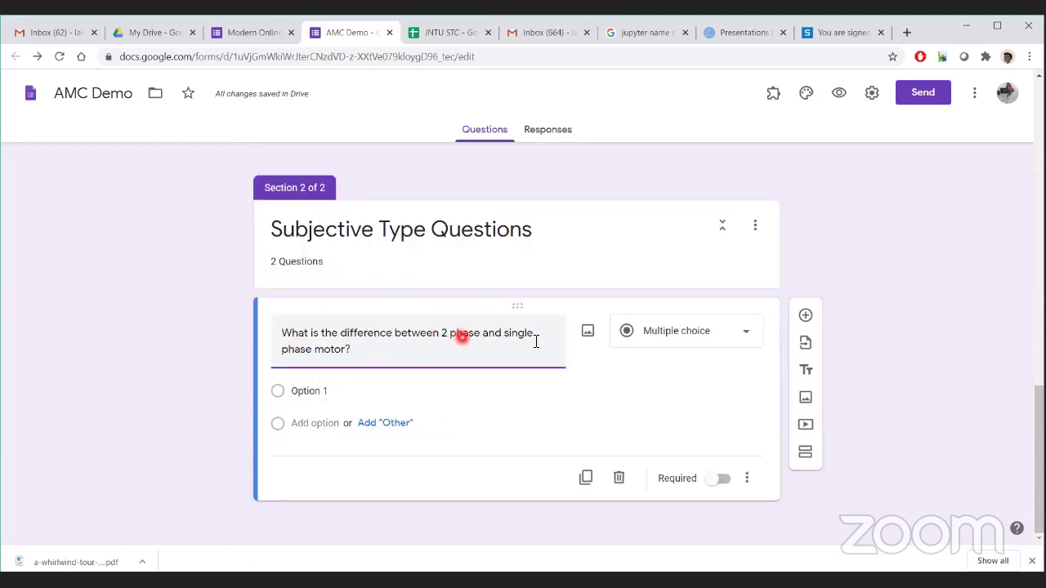
- Set the motor question's answer type to Short answer and make it required
click(710, 344)
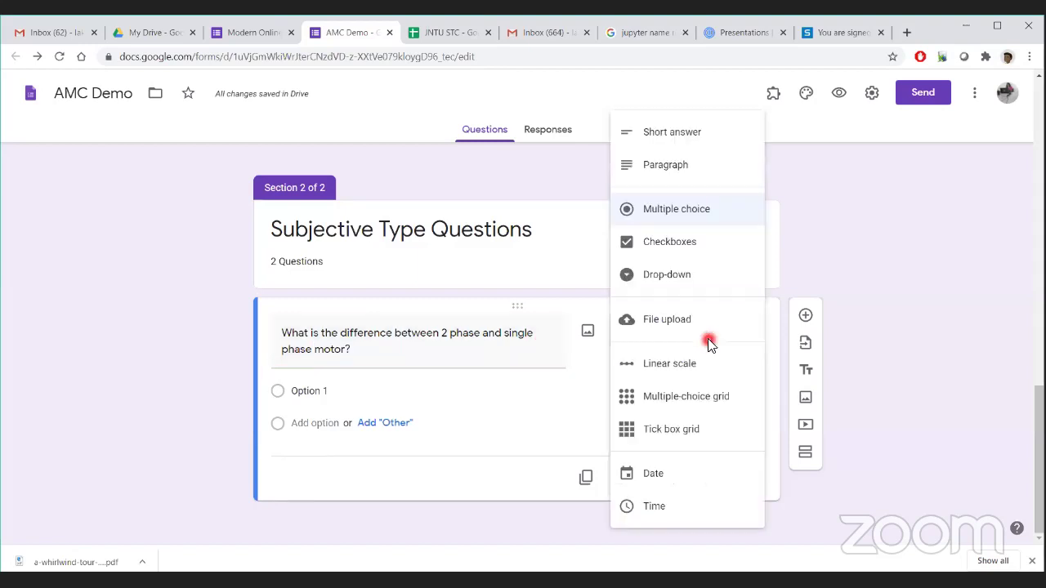
click(667, 145)
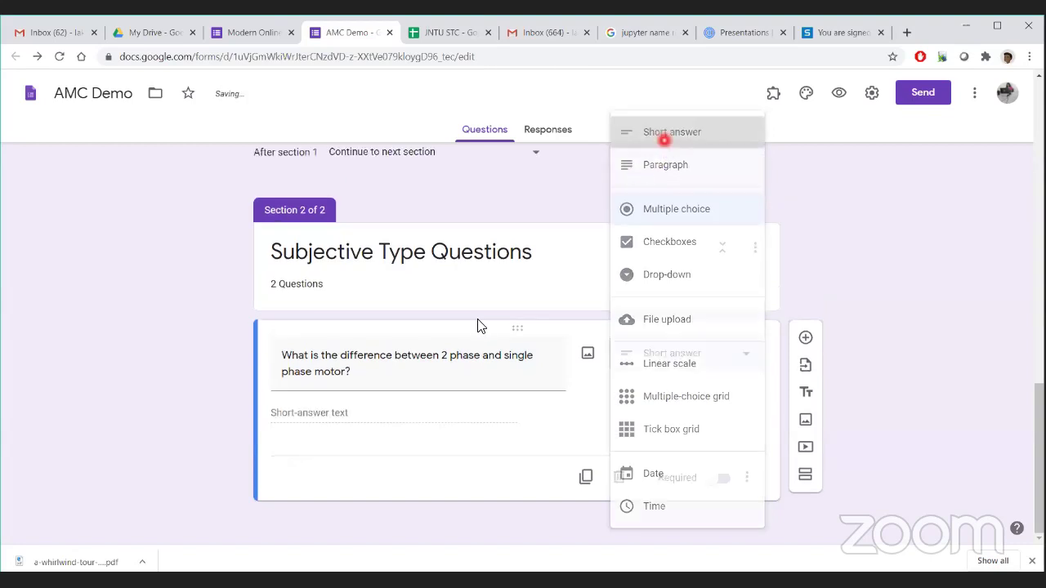
click(729, 486)
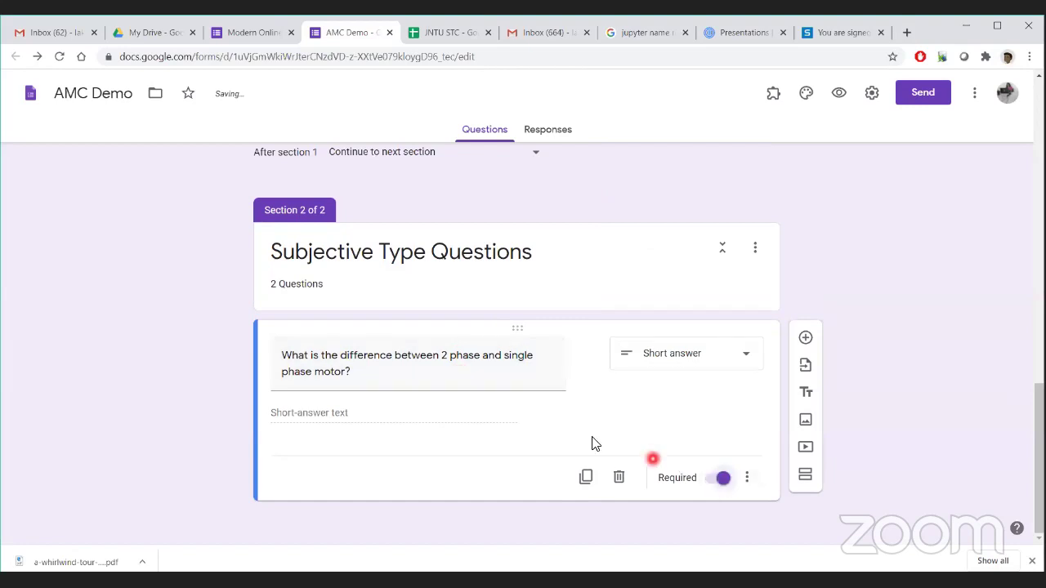
- Add a second question to section 2 reading "Do you use any TLP tool before this workshop? Which are?"
click(806, 338)
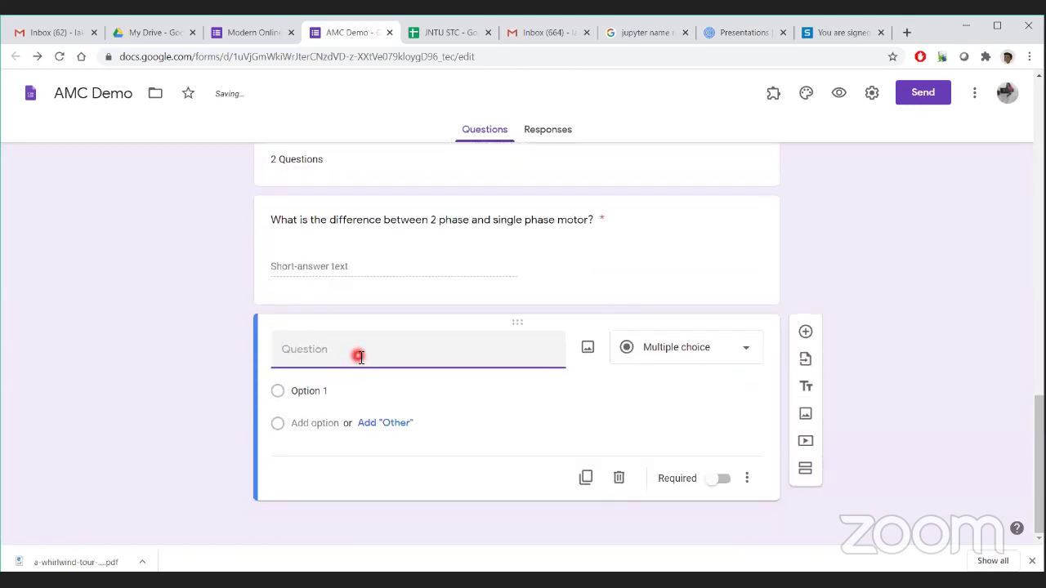
text(Do you use any TLP )
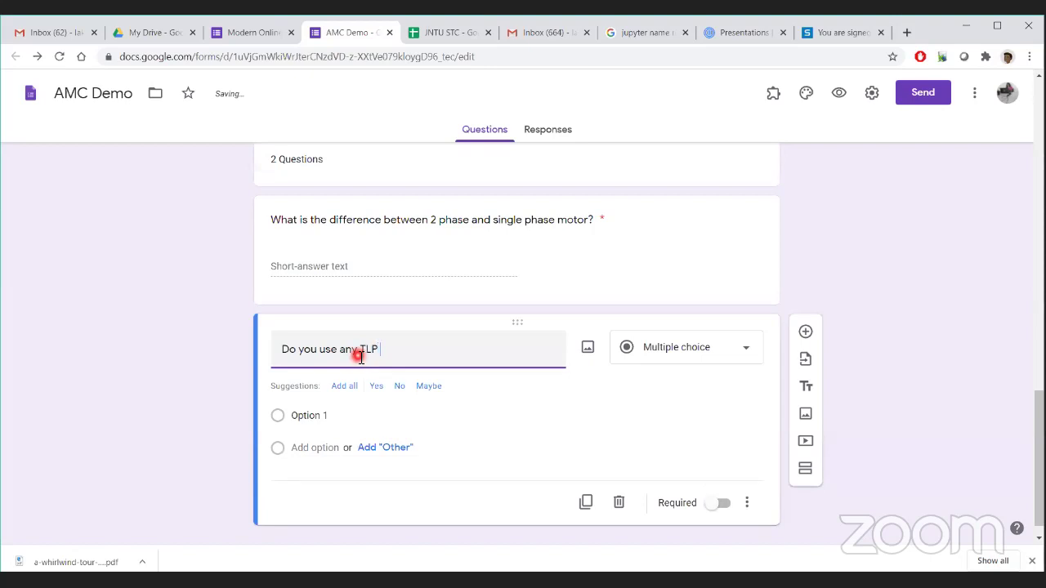
text(tool bef)
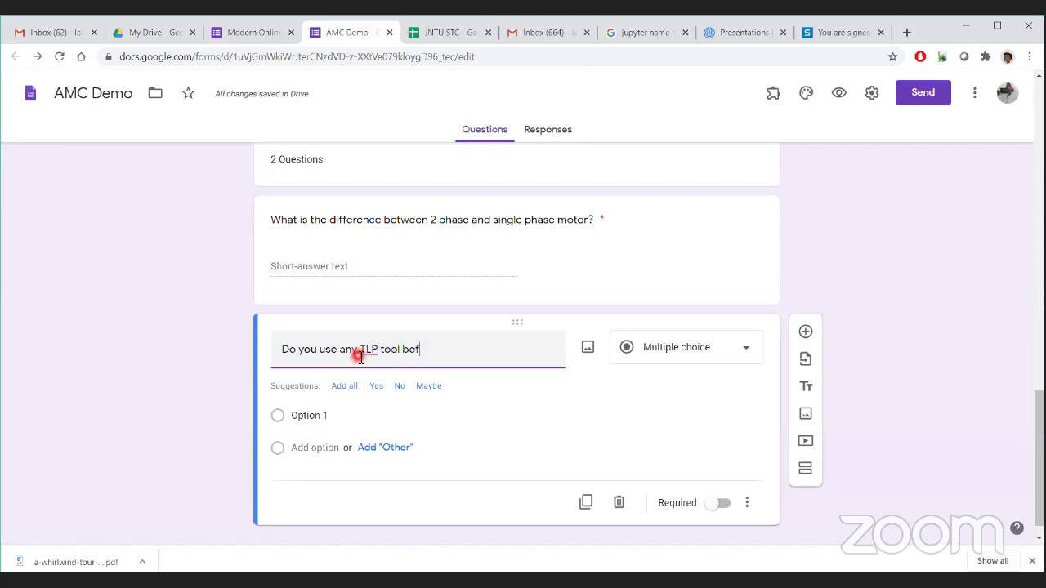
text(ore this workshop)
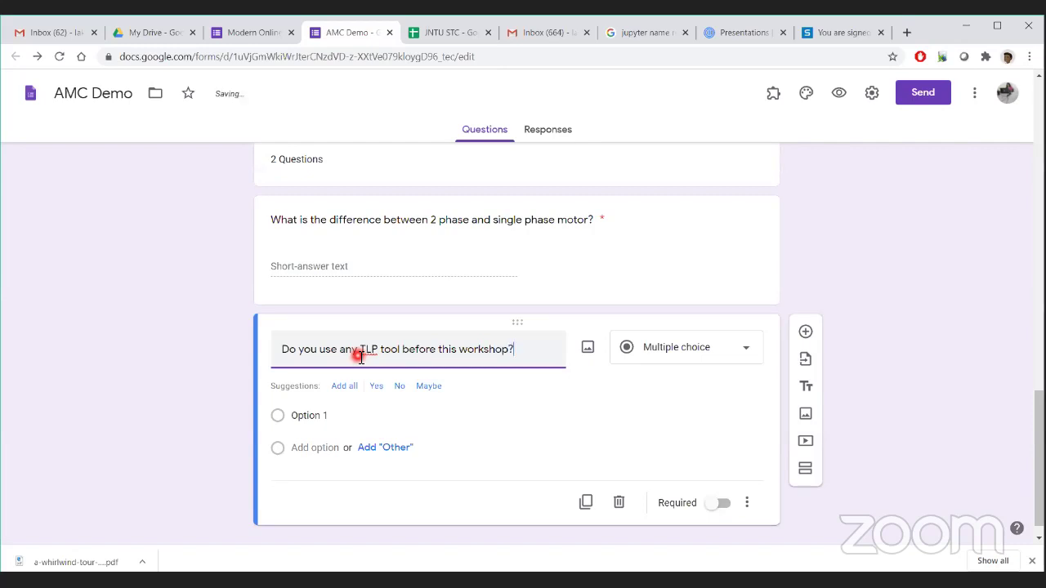
text(? Which are?)
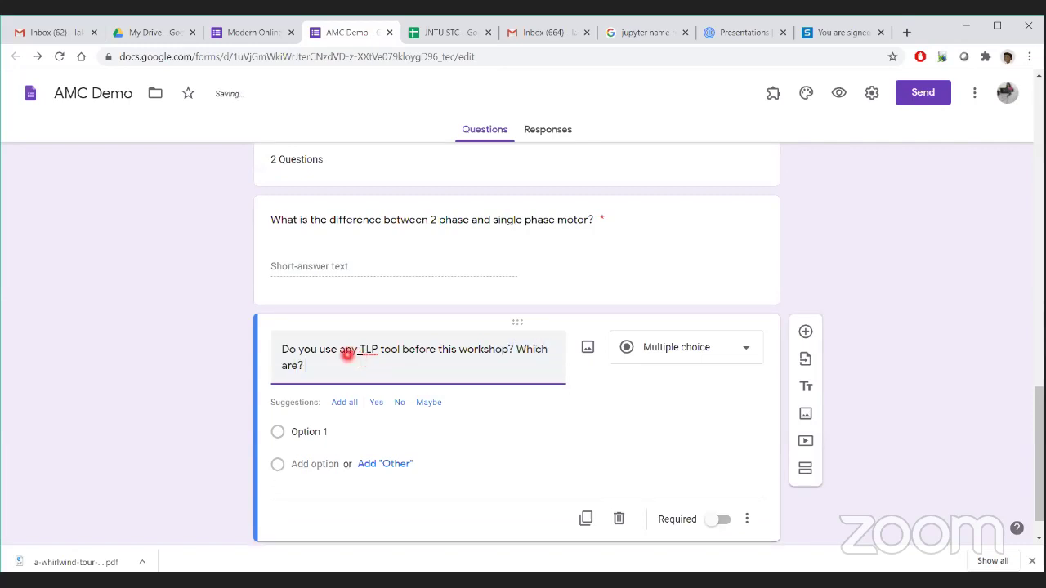
- Make the TLP tool question a required Paragraph answer and add a new section after it
click(669, 353)
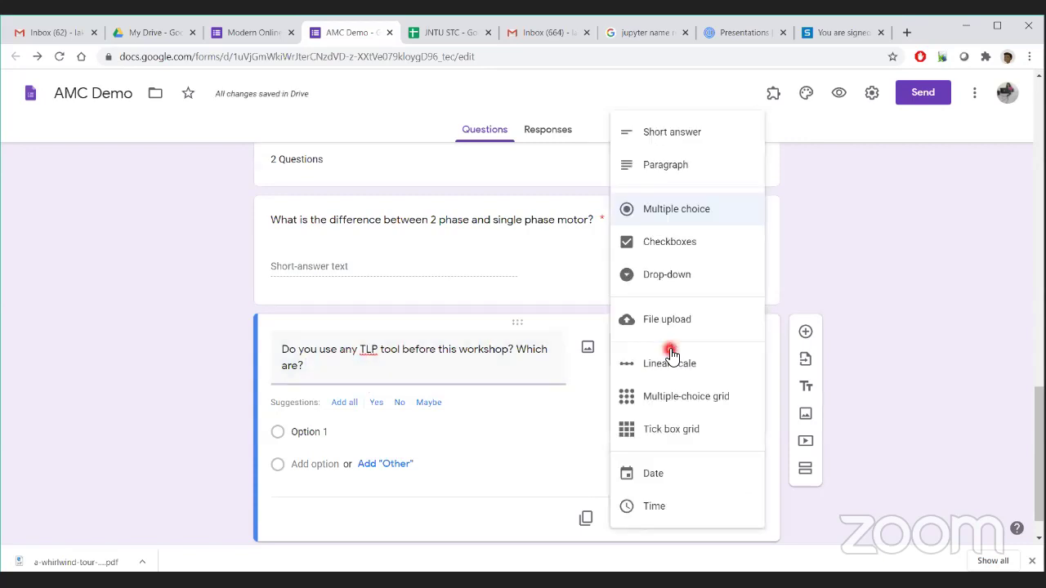
click(667, 180)
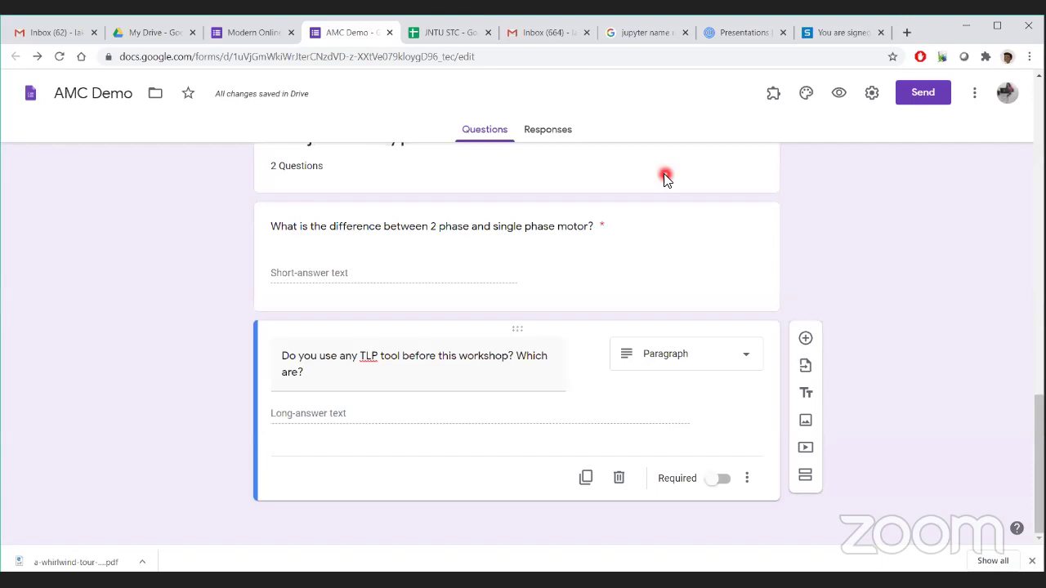
click(719, 479)
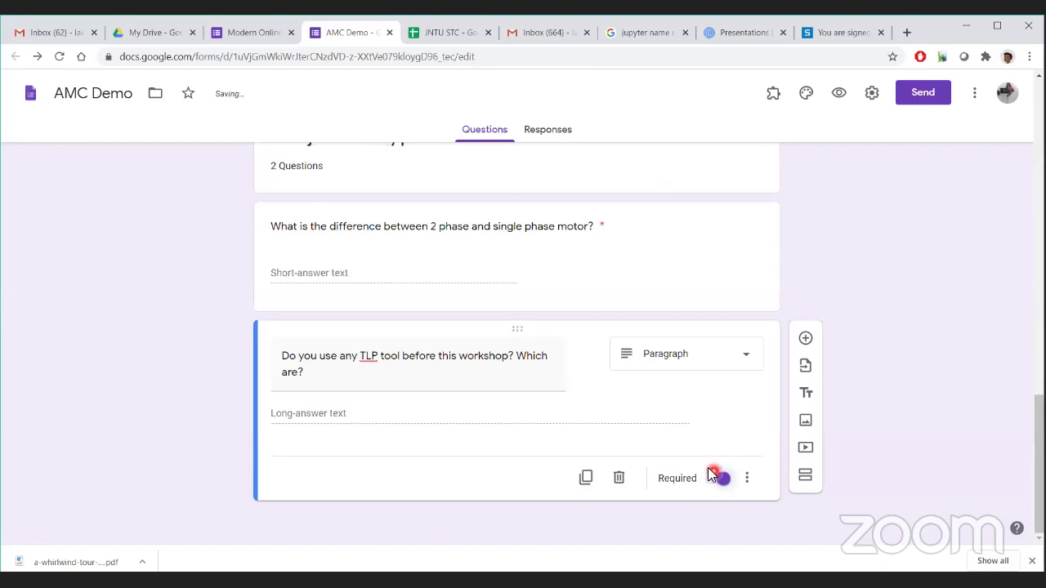
click(805, 477)
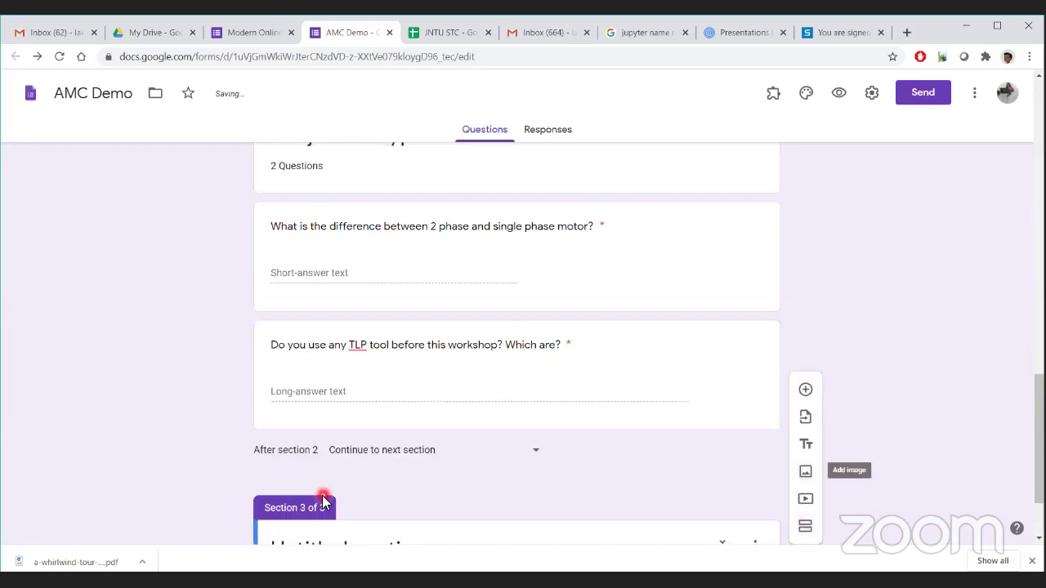
scroll(351, 397, down, 2)
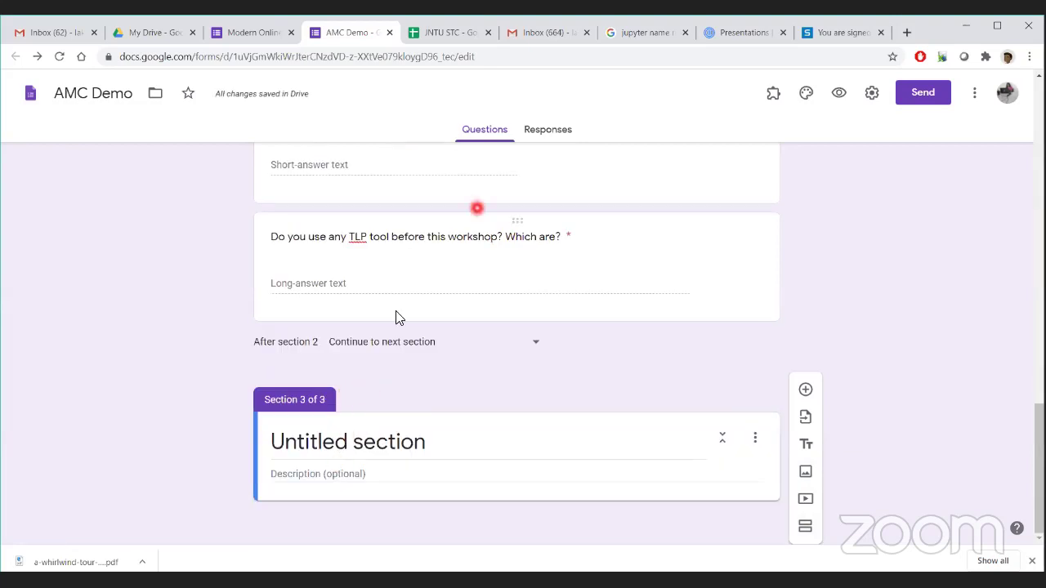
- Search Google for "youtube" in a new browser tab and open the YouTube site from the results
click(906, 33)
click(708, 55)
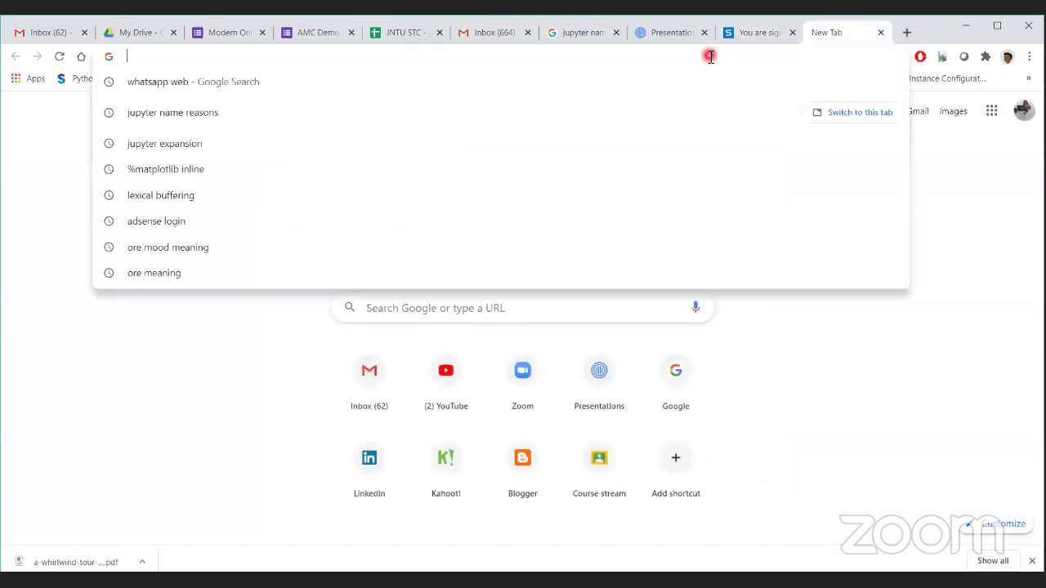
text(youtube)
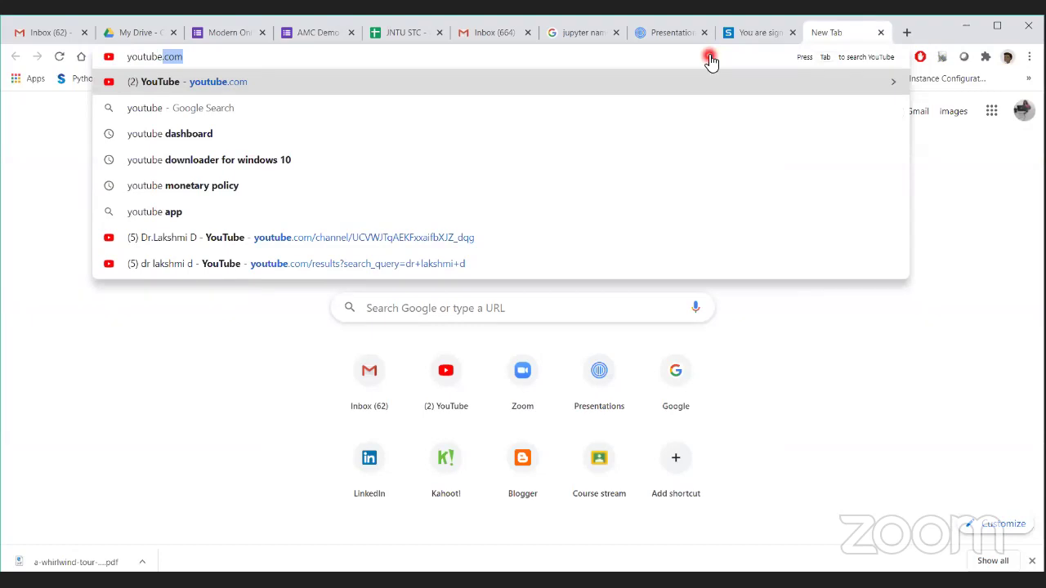
key(Delete)
key(Return)
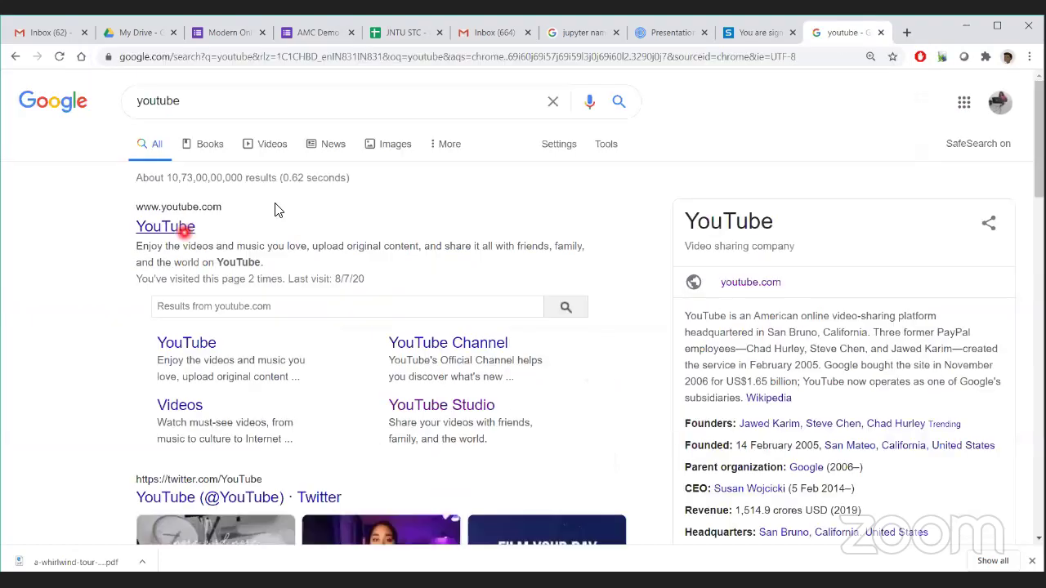
click(185, 230)
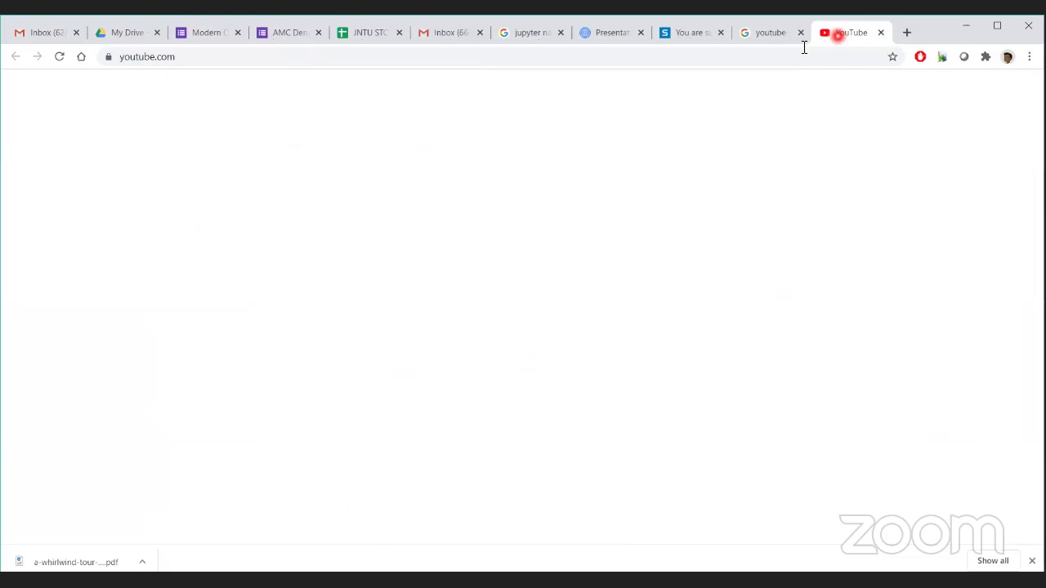
- Find the instructor's YouTube channel and open its "Phases of Compiler" video in a new tab
click(323, 87)
text(dr)
click(323, 131)
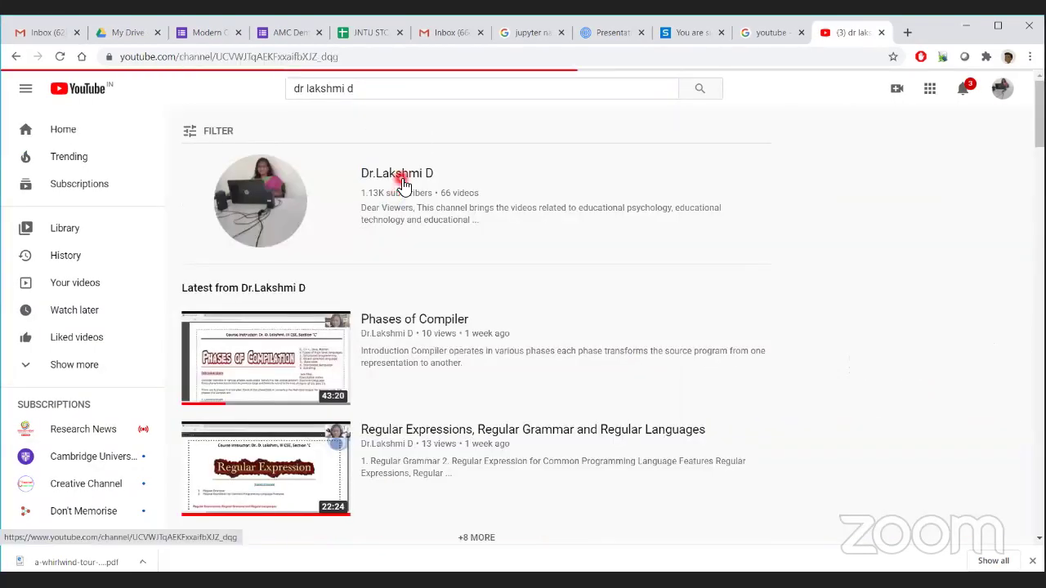
right_click(288, 319)
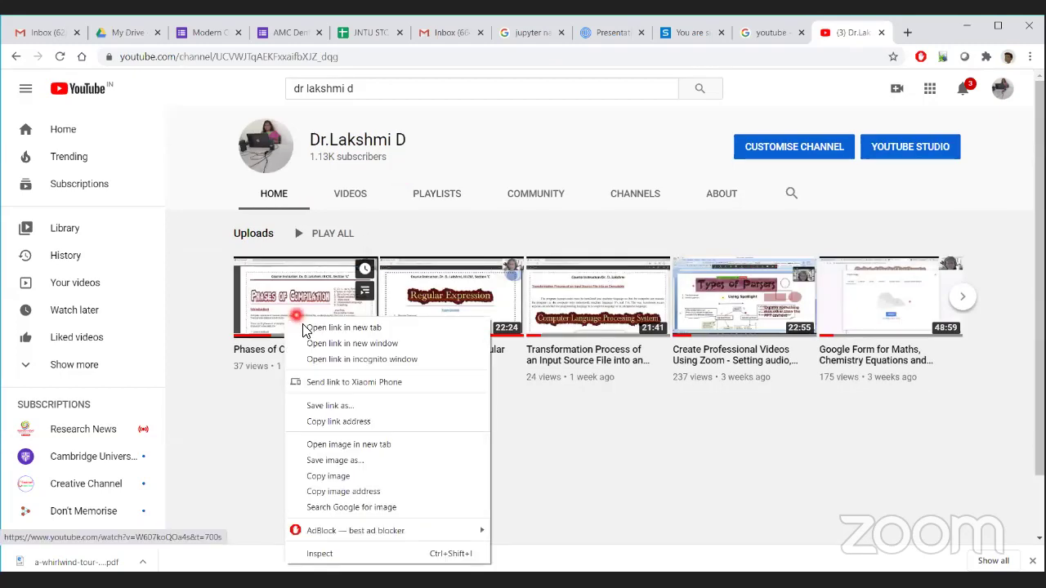
click(304, 329)
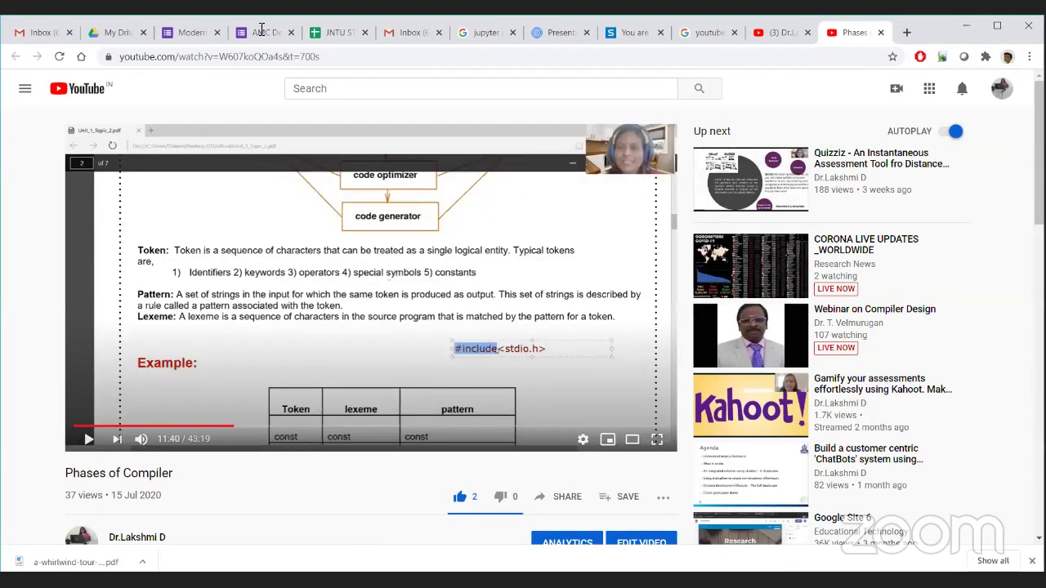
- Return to the AMC Demo form and review the answer types and image options of its questions in sections 1 and 2
key(ctrl+4)
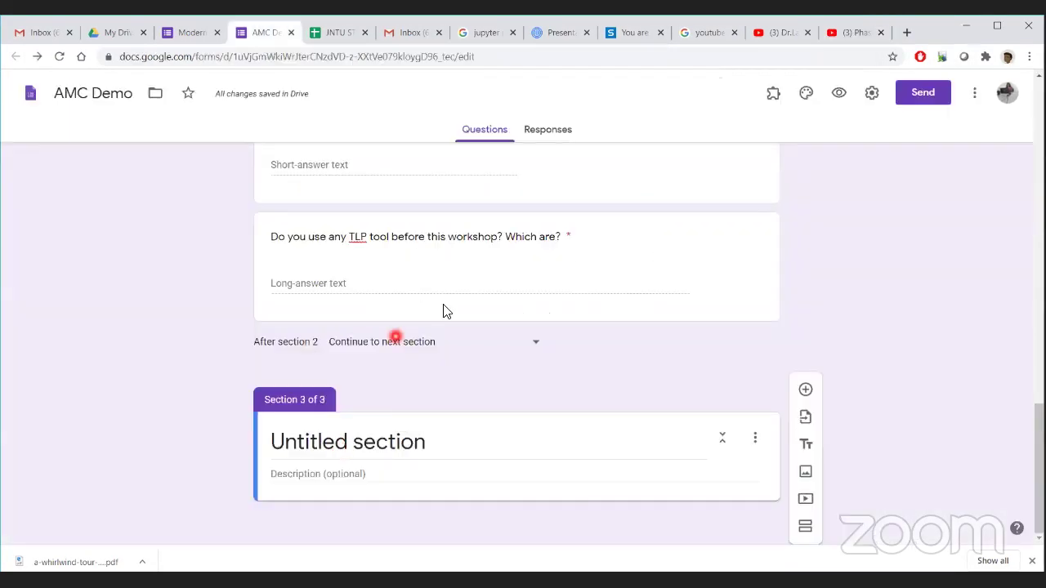
scroll(444, 306, up, 3)
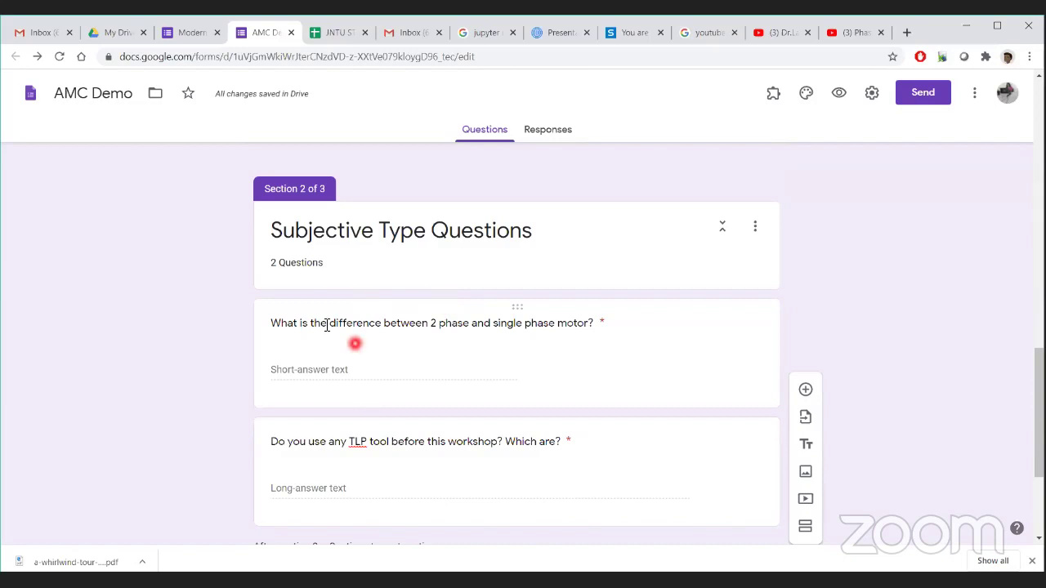
click(379, 323)
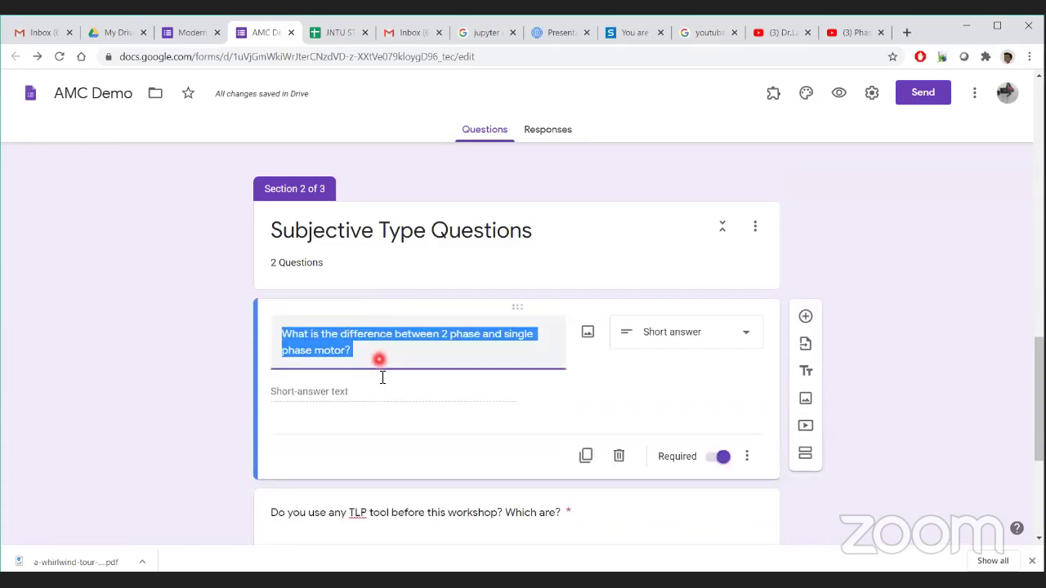
scroll(384, 354, down, 3)
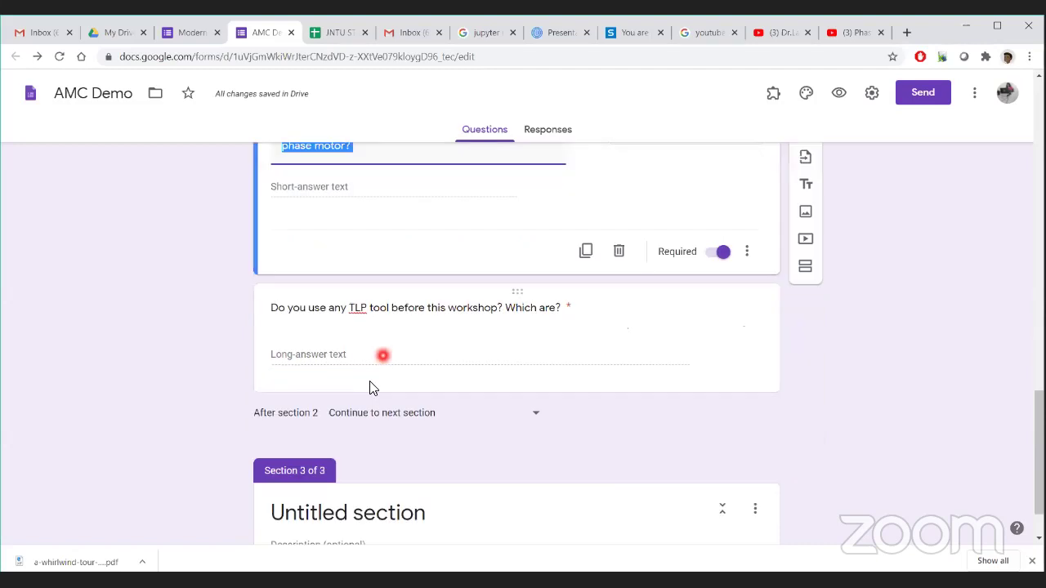
click(409, 315)
scroll(416, 237, up, 1)
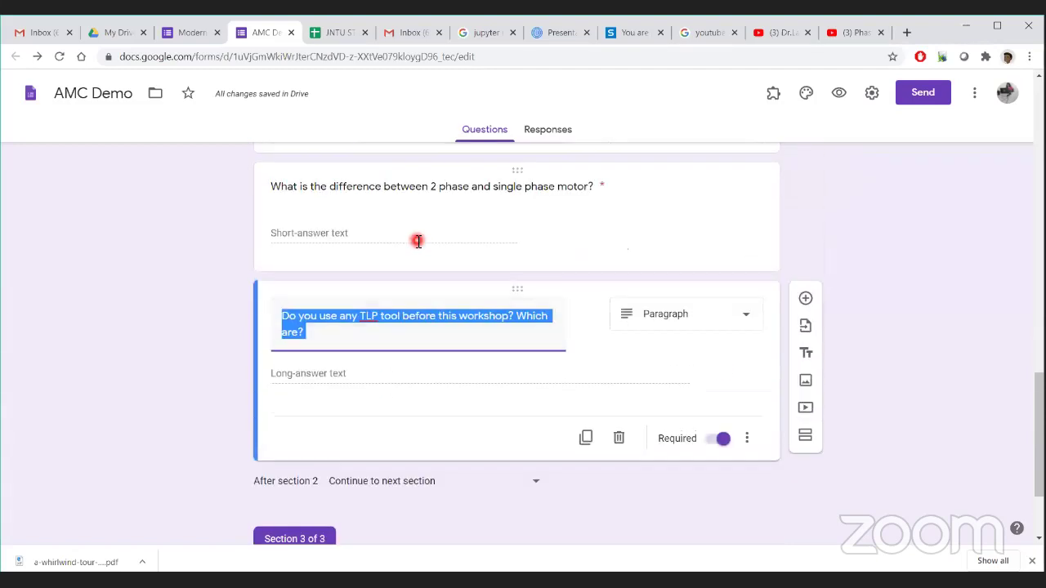
click(422, 193)
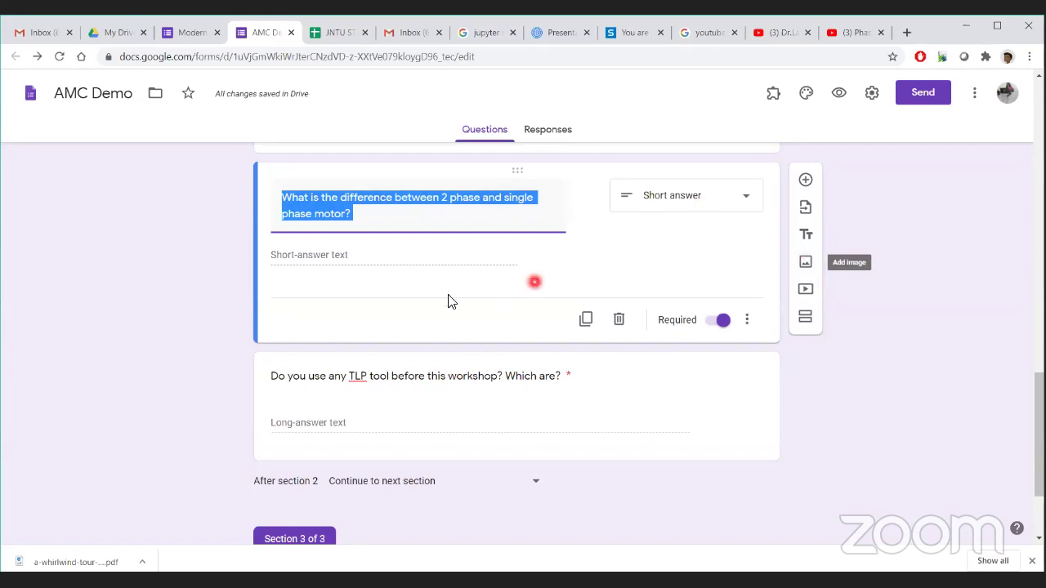
scroll(449, 296, up, 7)
click(320, 365)
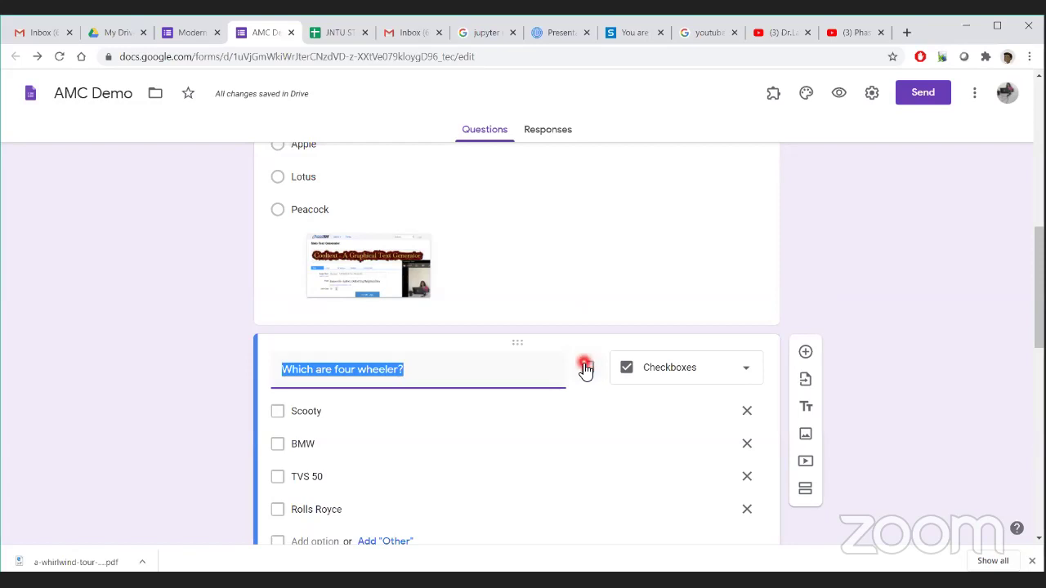
scroll(535, 397, down, 7)
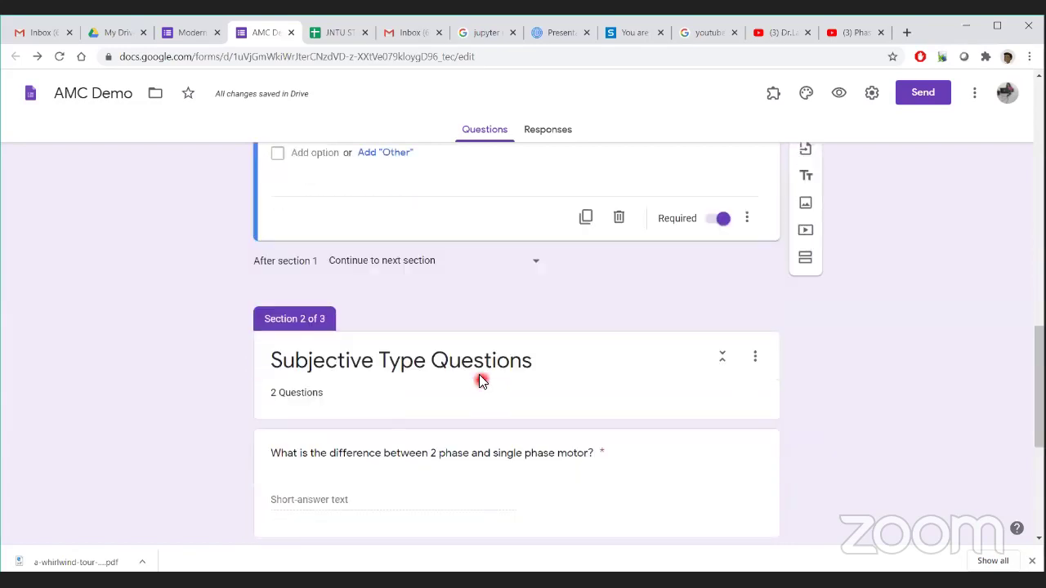
- Insert the Chart_2 image from the Desktop as a separate item below the 2 phase and single phase motor question
click(398, 311)
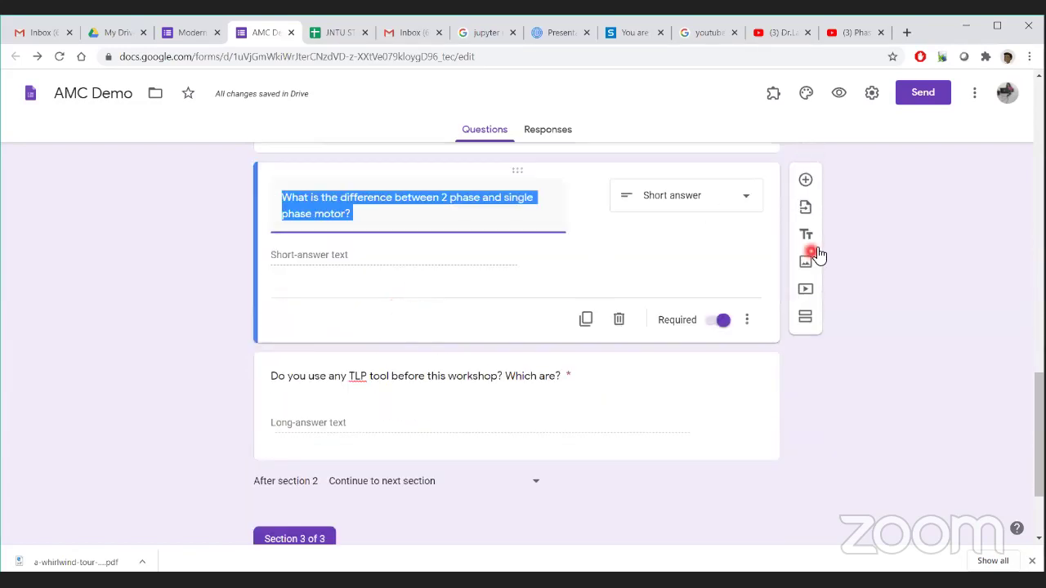
click(805, 265)
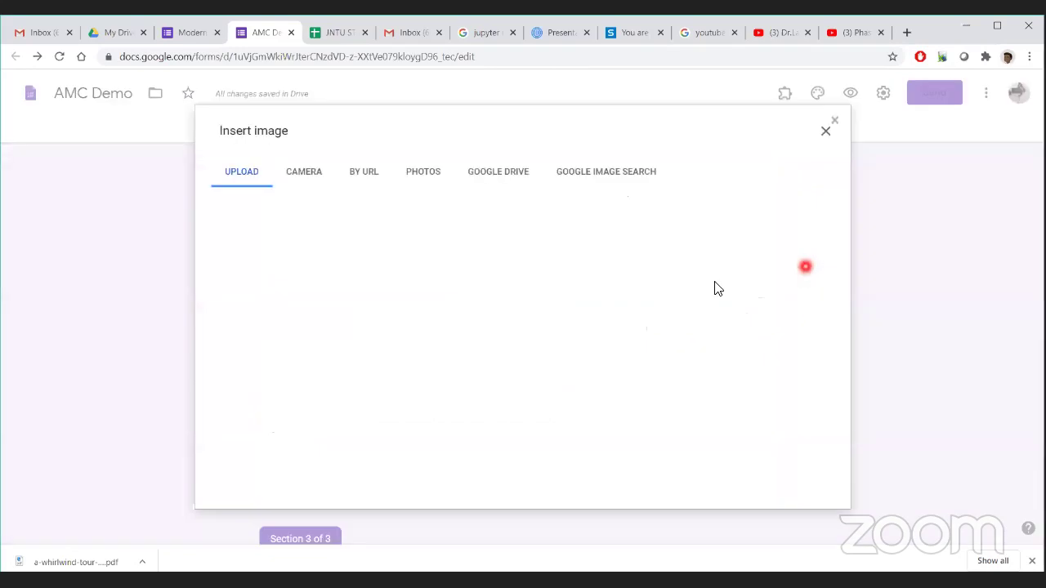
click(516, 391)
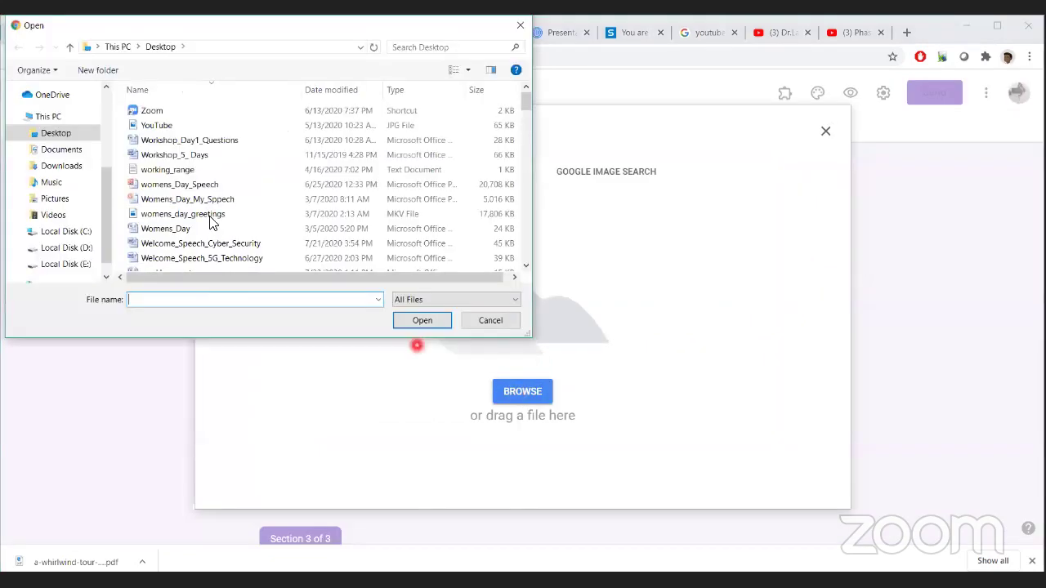
scroll(210, 216, down, 10)
scroll(210, 216, down, 15)
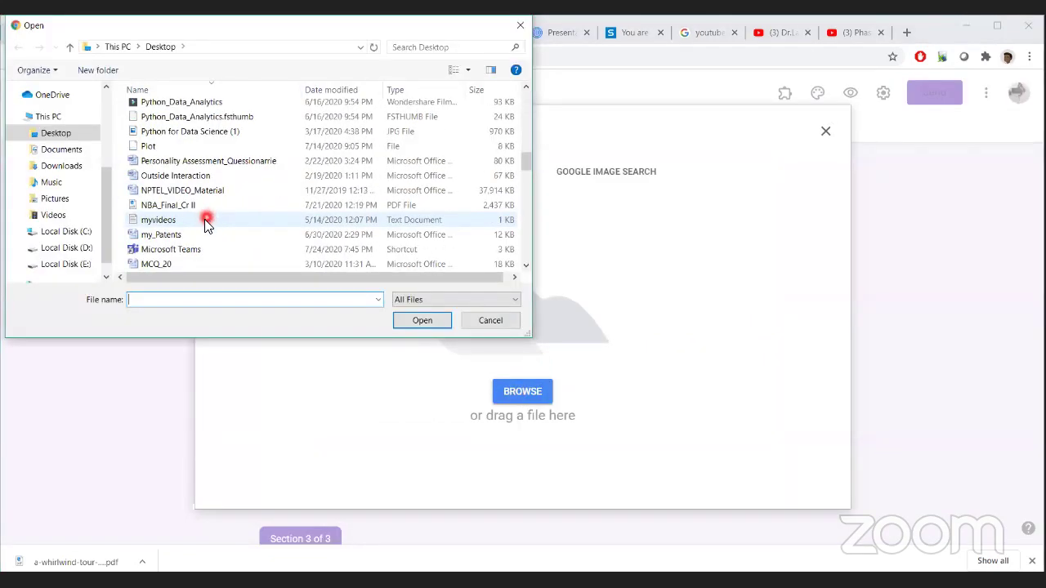
scroll(203, 225, down, 6)
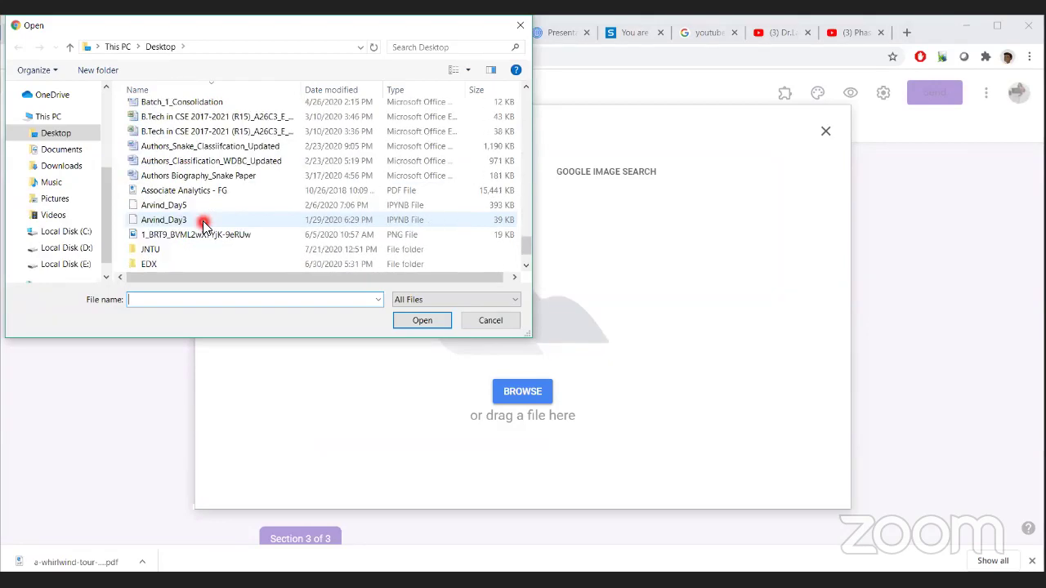
scroll(203, 224, down, 1)
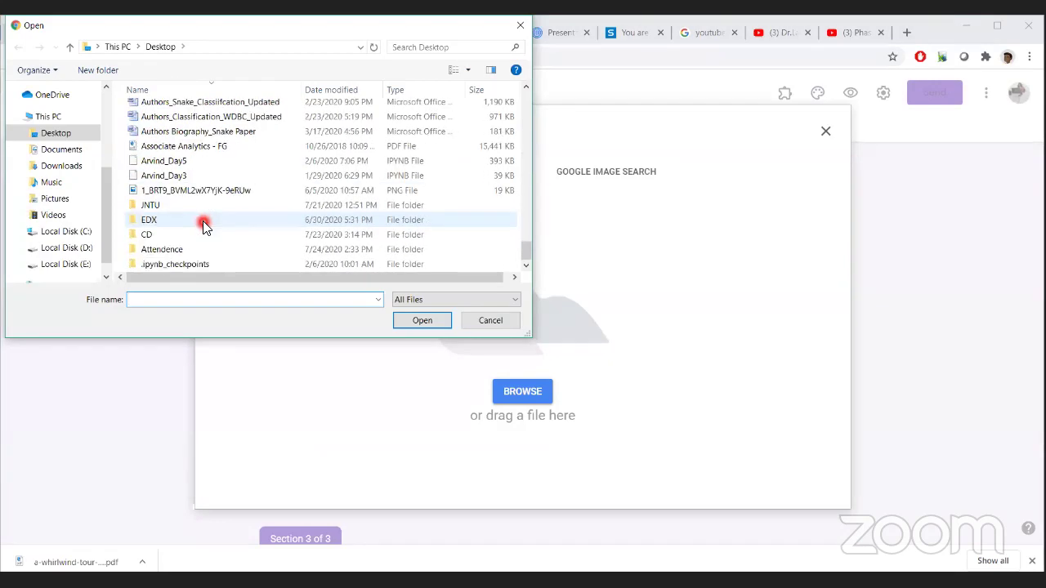
scroll(203, 224, up, 5)
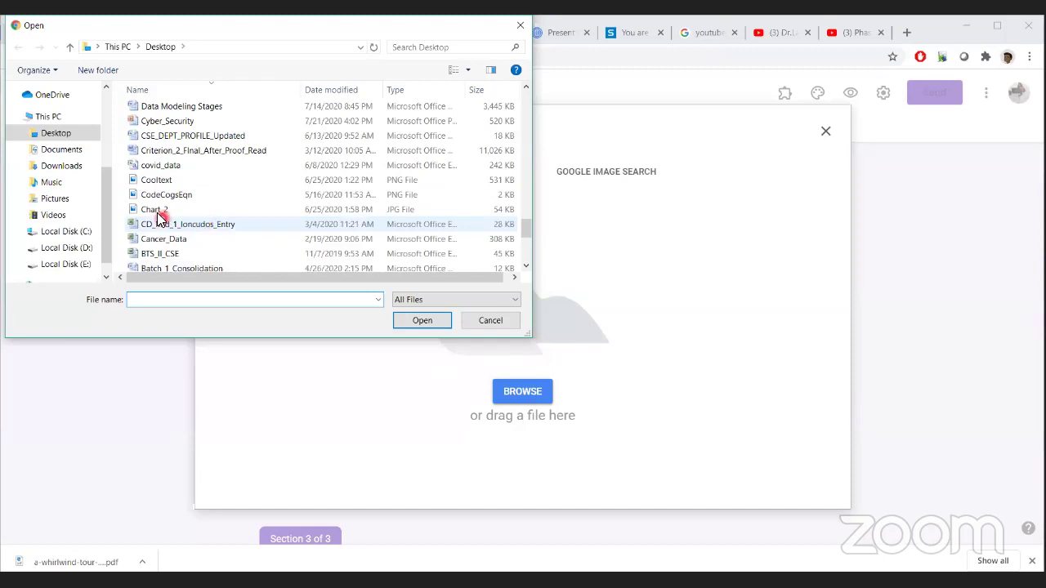
click(155, 210)
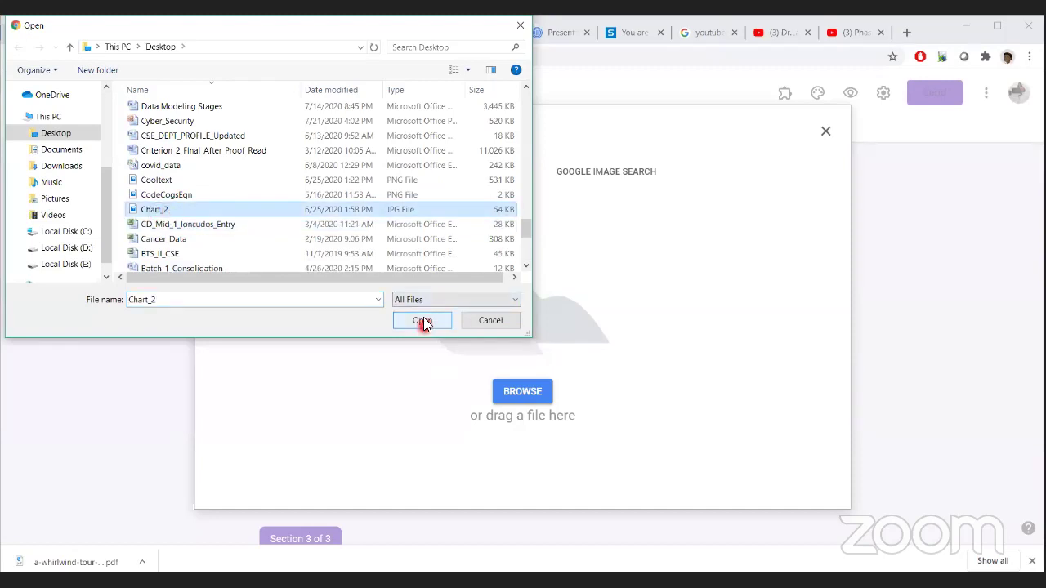
click(423, 321)
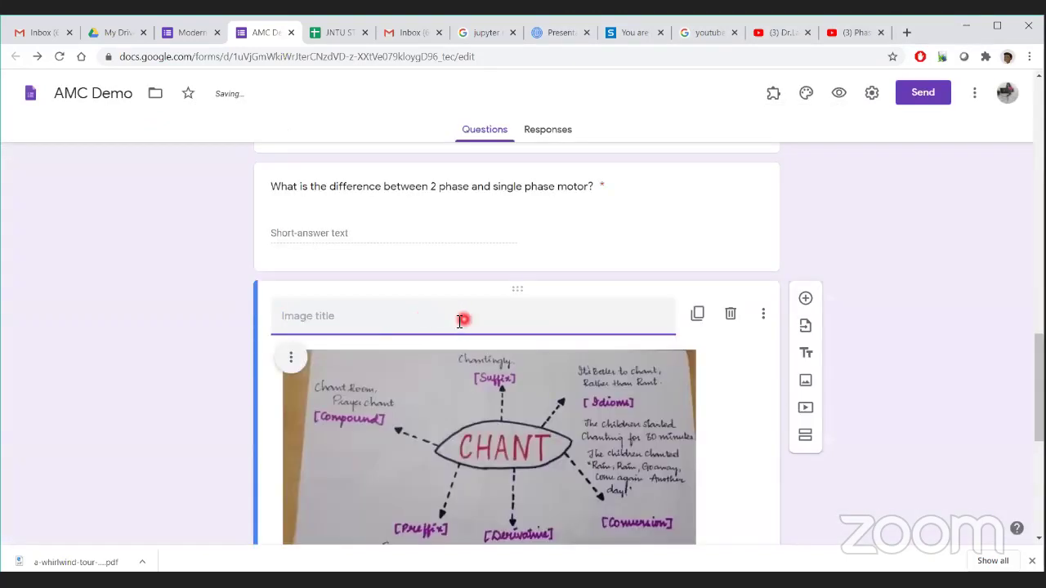
- Title the inserted image in the Subjective Type Questions section "Chart"
scroll(418, 282, up, 1)
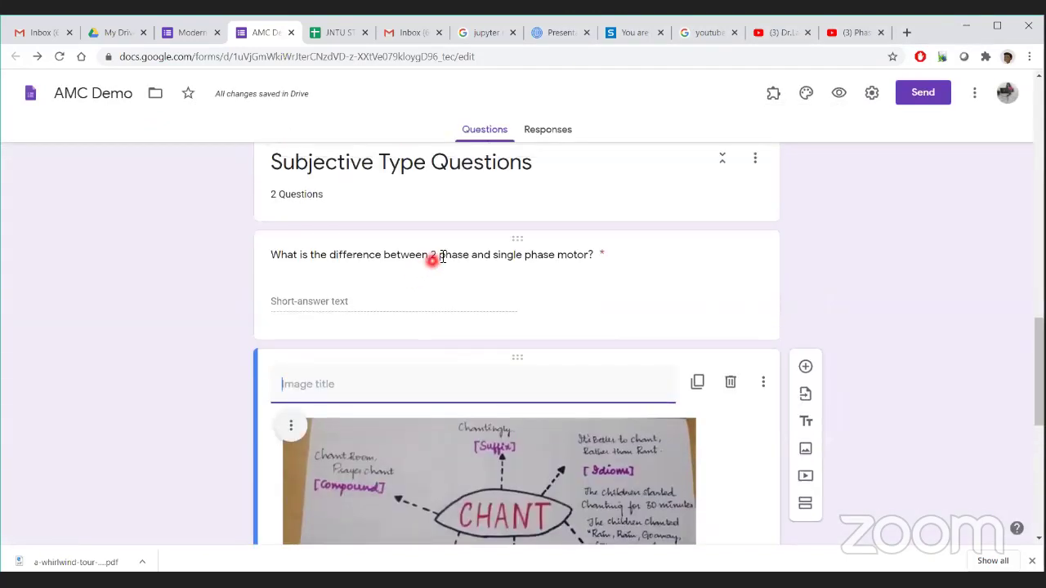
click(439, 255)
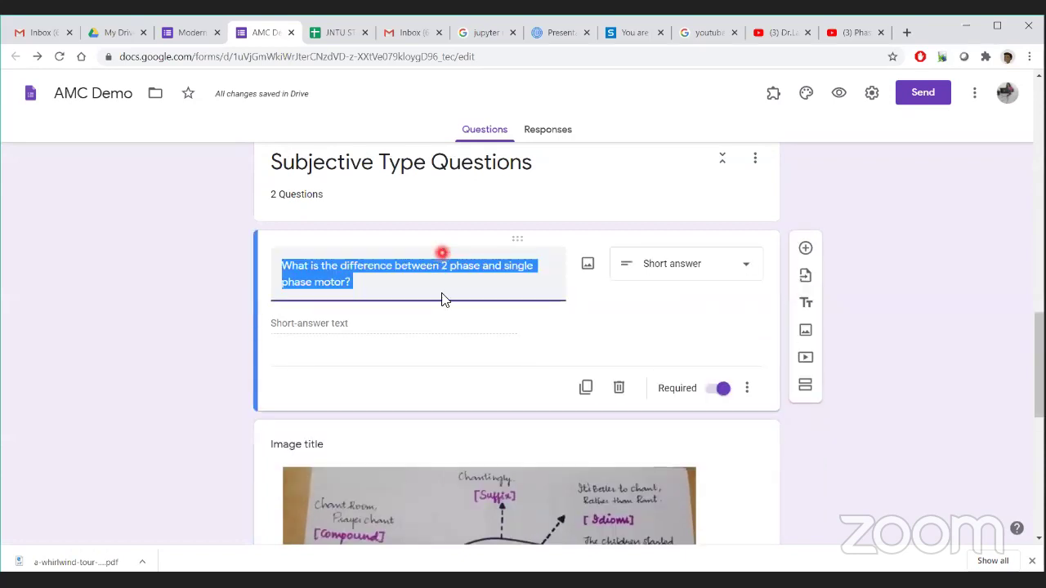
scroll(441, 293, down, 3)
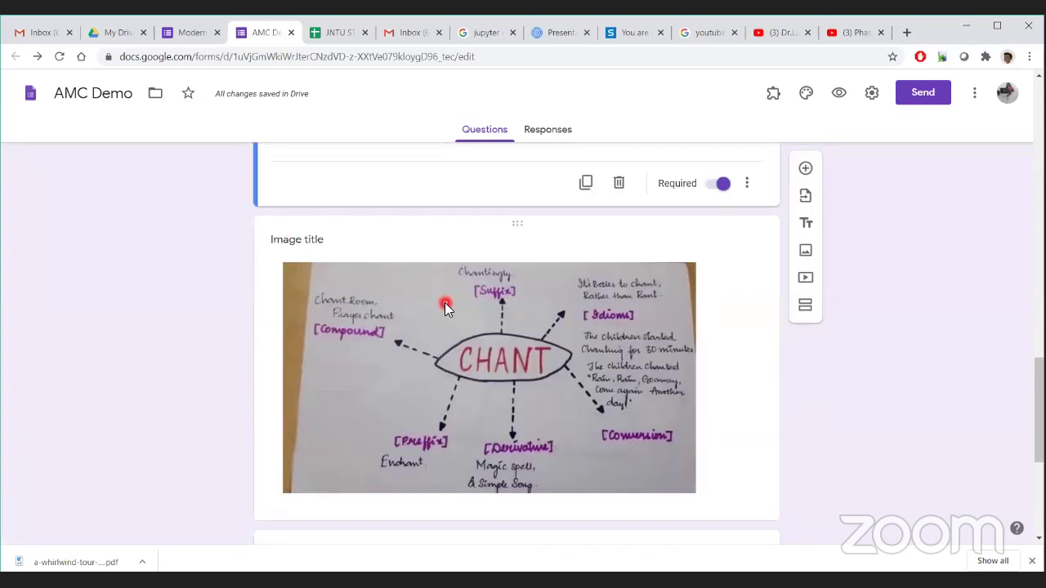
click(315, 245)
text(Chart)
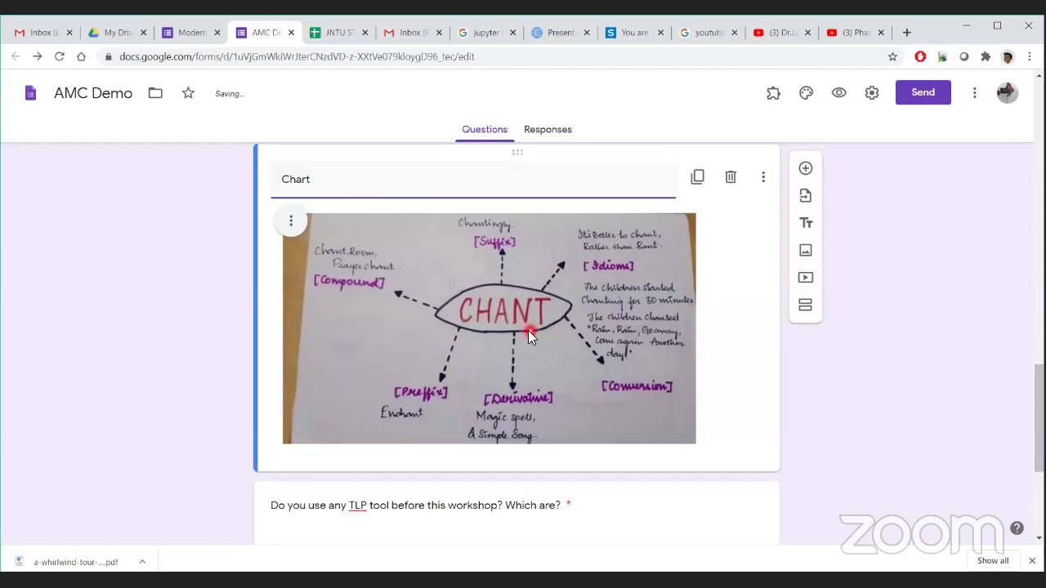
- Move the Chart image above the motor question so it is the first item in section 2
scroll(528, 330, down, 3)
scroll(522, 299, up, 6)
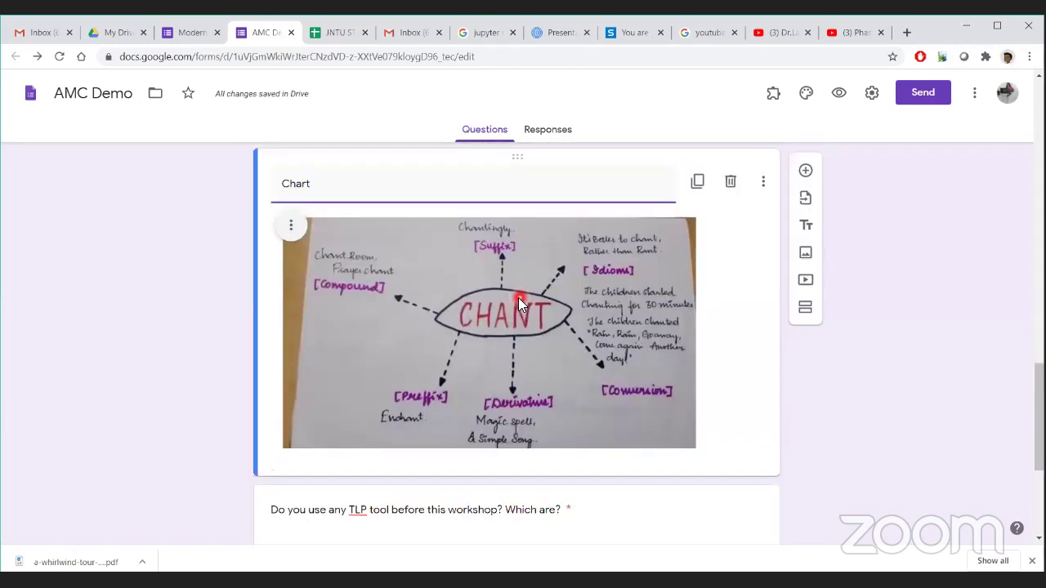
scroll(518, 298, down, 4)
scroll(519, 295, up, 5)
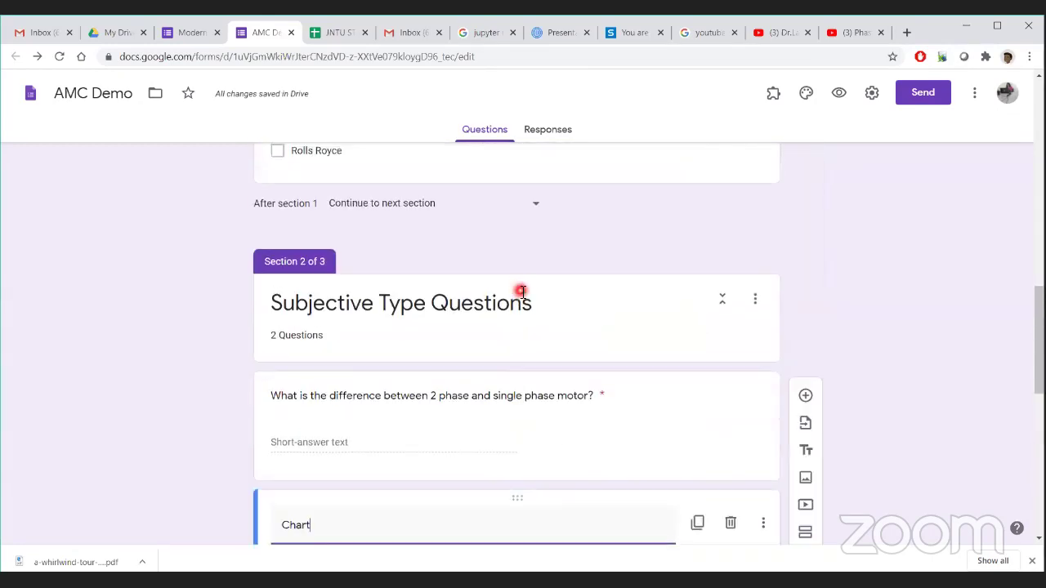
scroll(515, 331, down, 2)
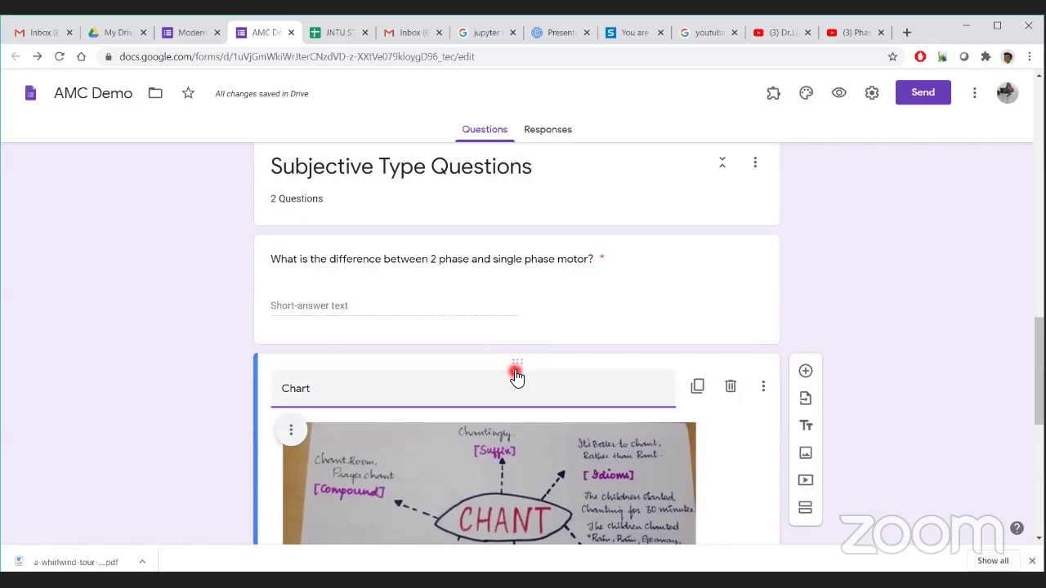
drag(522, 328, 534, 212)
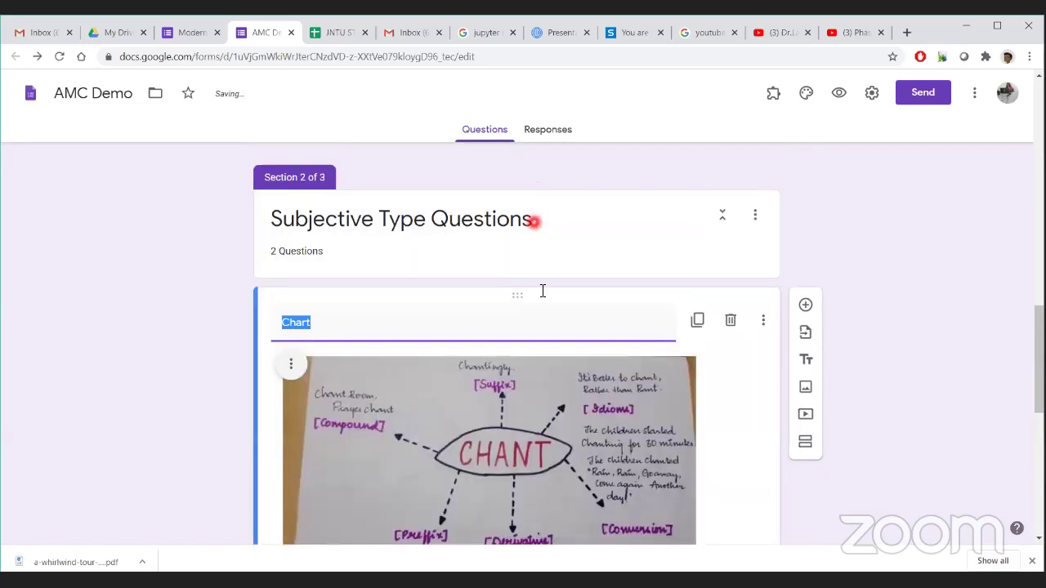
- Reorder section 1 by moving the "Which are four wheeler?" question above "Which is fruit?"
scroll(534, 323, down, 7)
scroll(572, 327, up, 5)
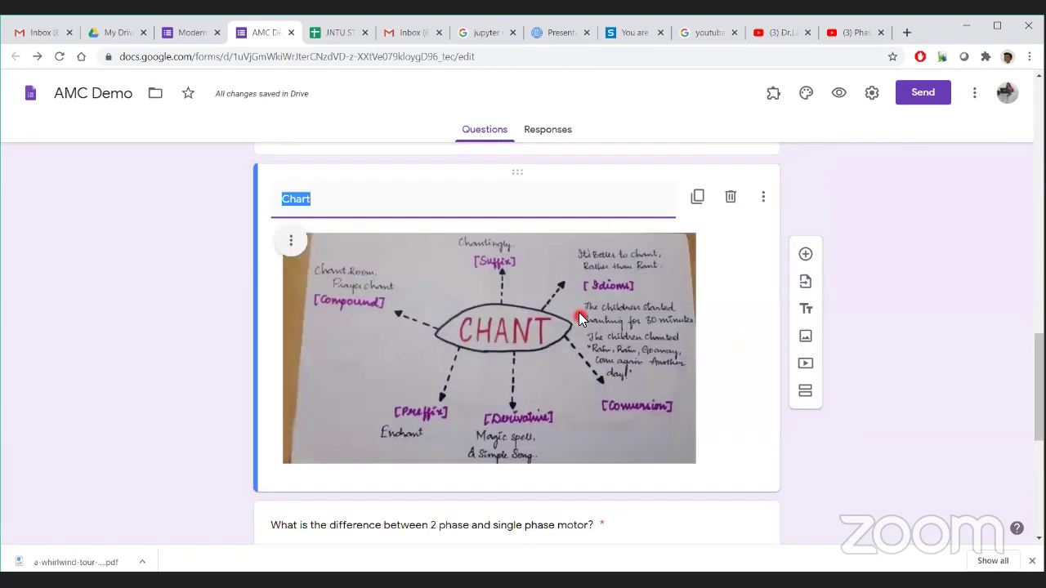
scroll(581, 319, down, 3)
scroll(576, 316, down, 3)
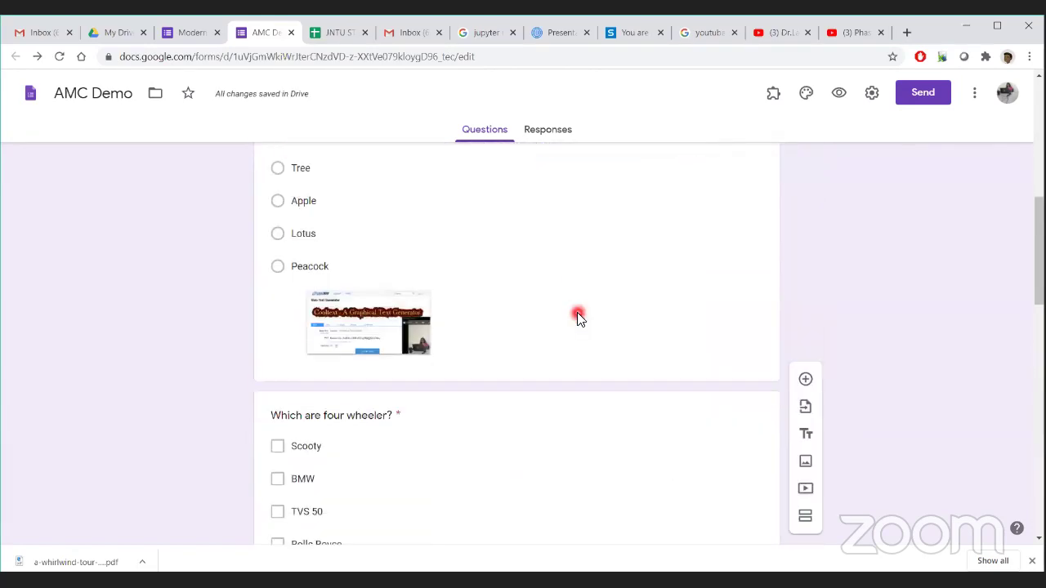
scroll(537, 320, up, 3)
scroll(525, 330, down, 4)
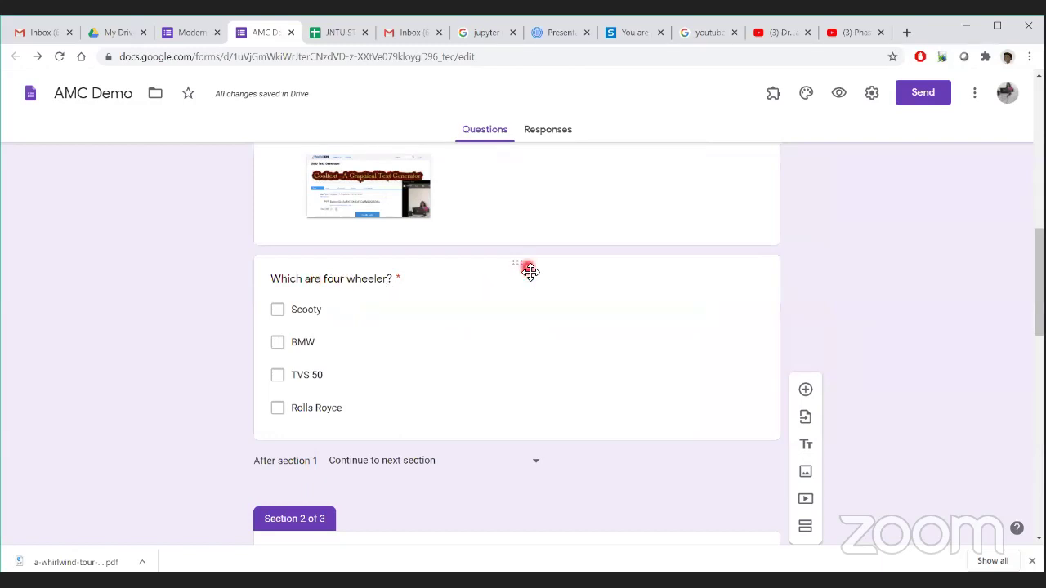
scroll(556, 243, up, 5)
scroll(555, 244, up, 2)
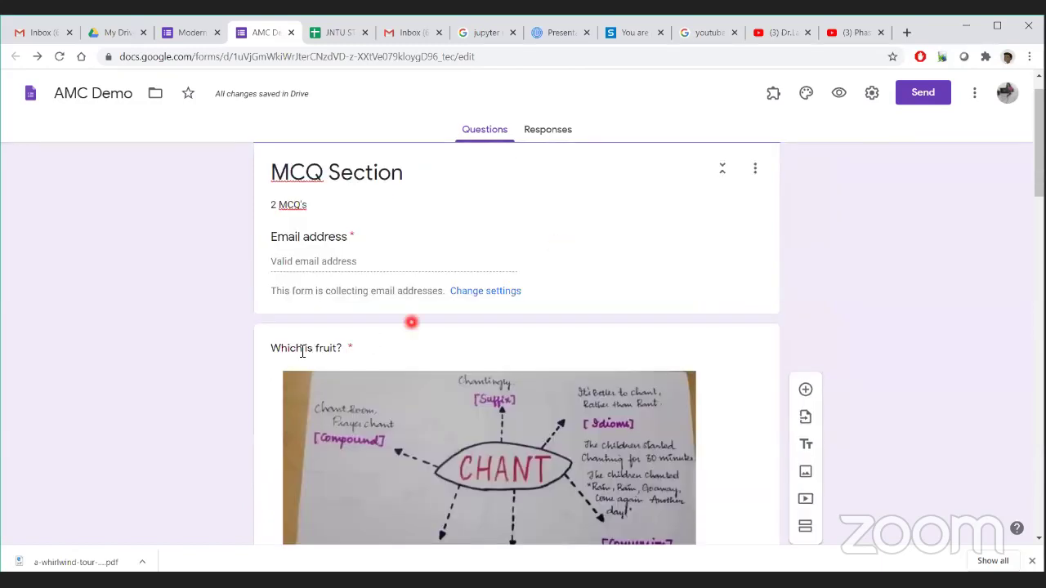
scroll(456, 360, down, 8)
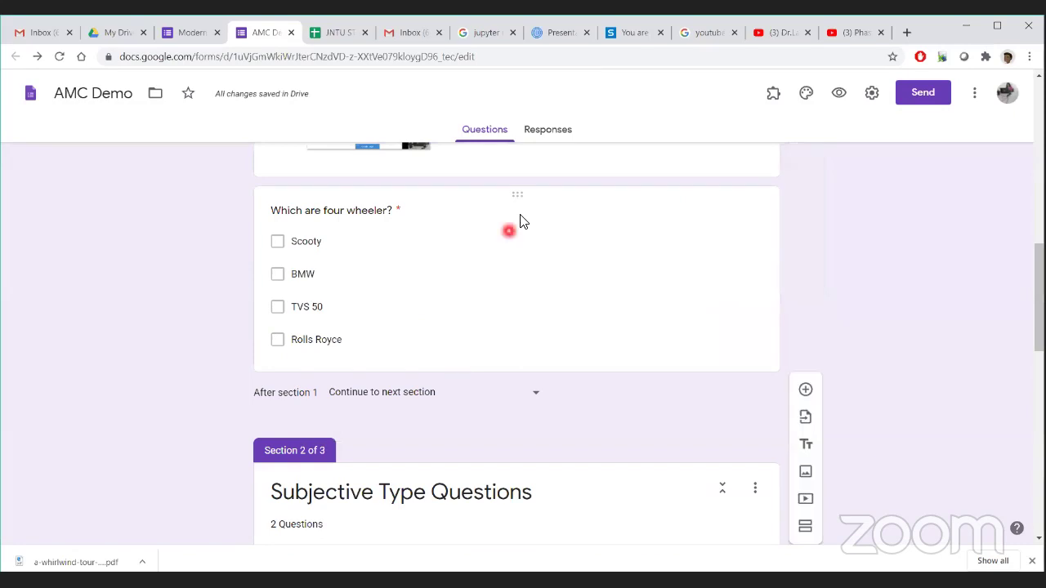
drag(517, 183, 493, 368)
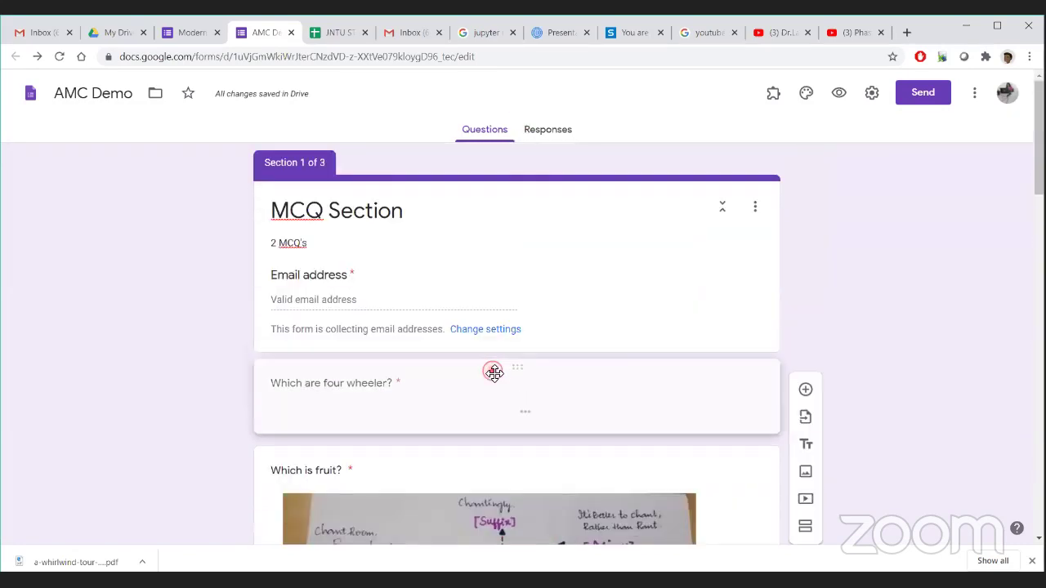
click(526, 353)
- Review the form down to the untitled third section, and examine the "Which is fruit?" question and its Tree option
scroll(519, 349, down, 10)
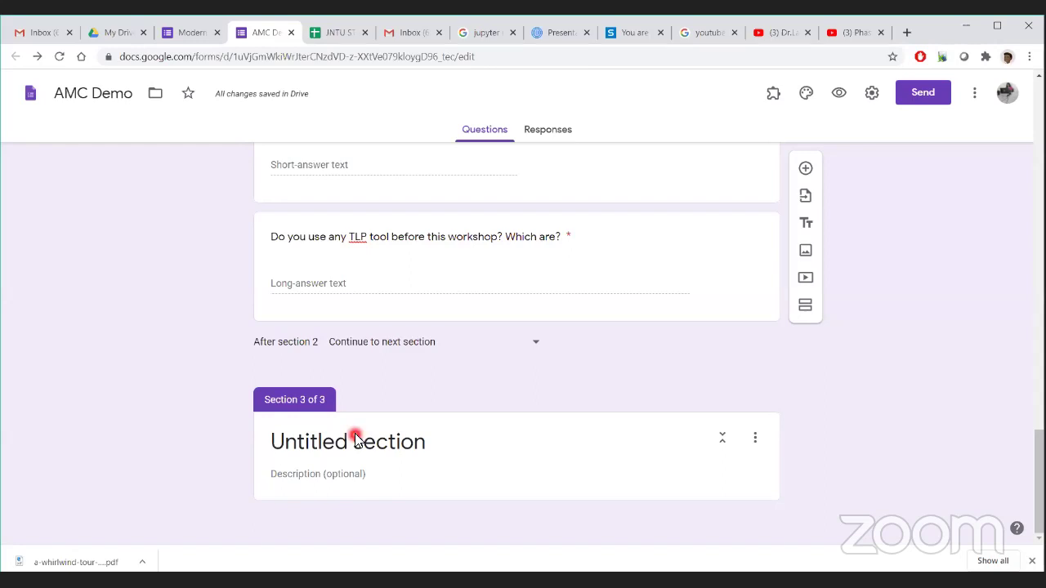
scroll(447, 292, up, 8)
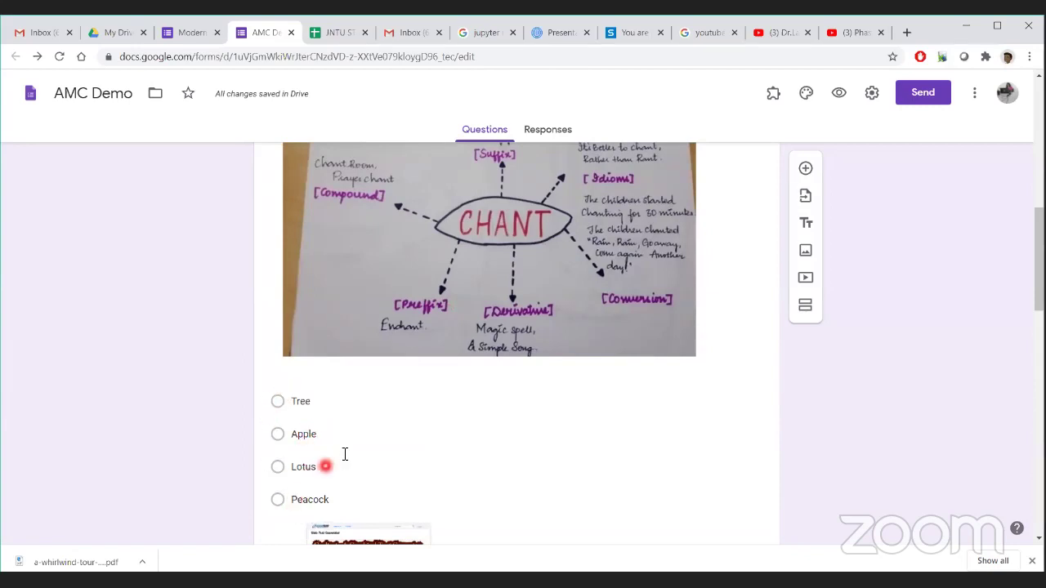
scroll(383, 436, up, 3)
click(339, 378)
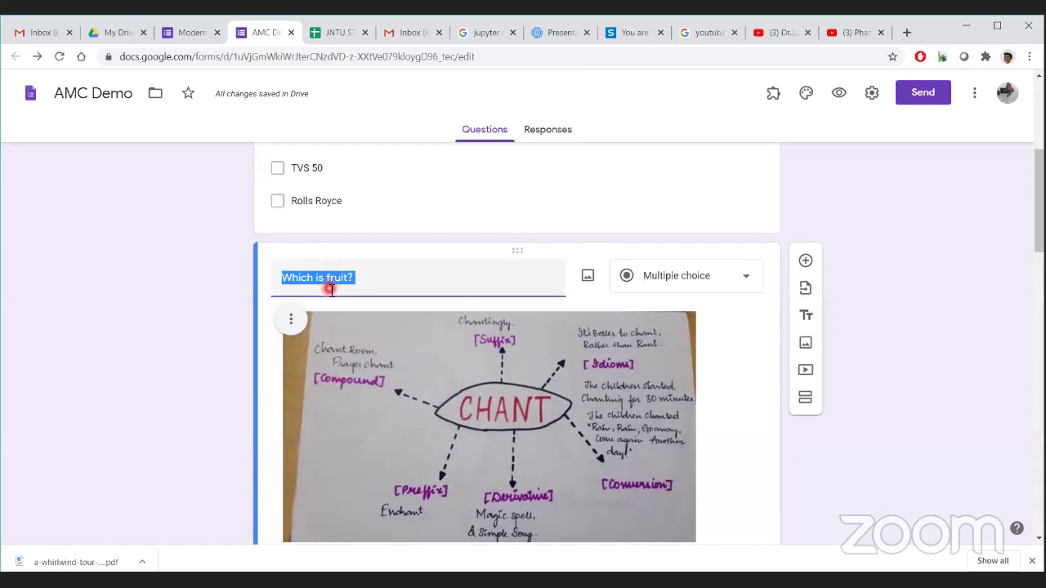
click(329, 279)
scroll(329, 284, down, 2)
click(300, 382)
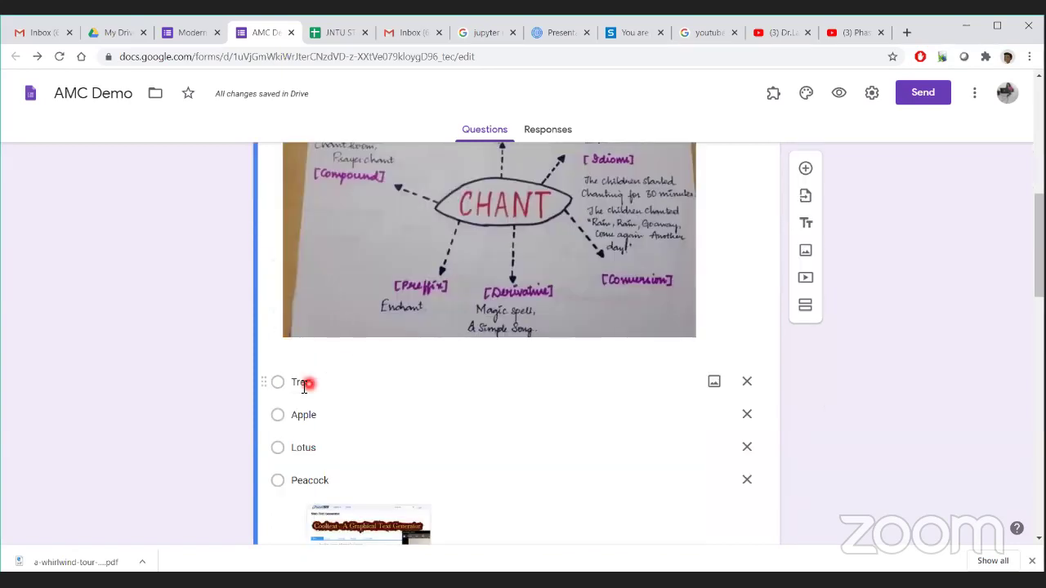
double_click(299, 382)
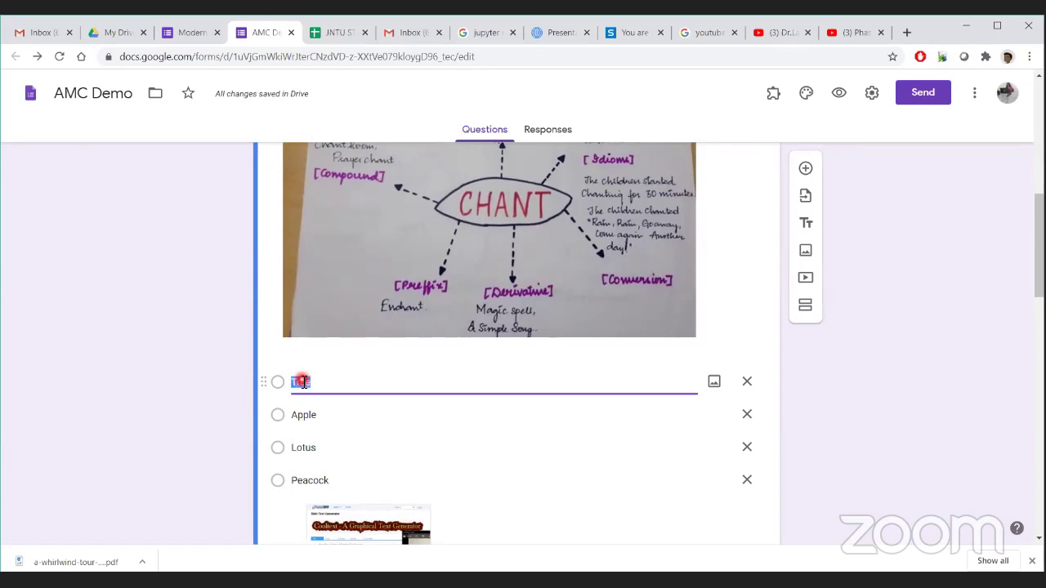
- Review the section 2 chart image and subjective questions, and examine the fruit question's options and the MCQ Section title
scroll(346, 389, down, 8)
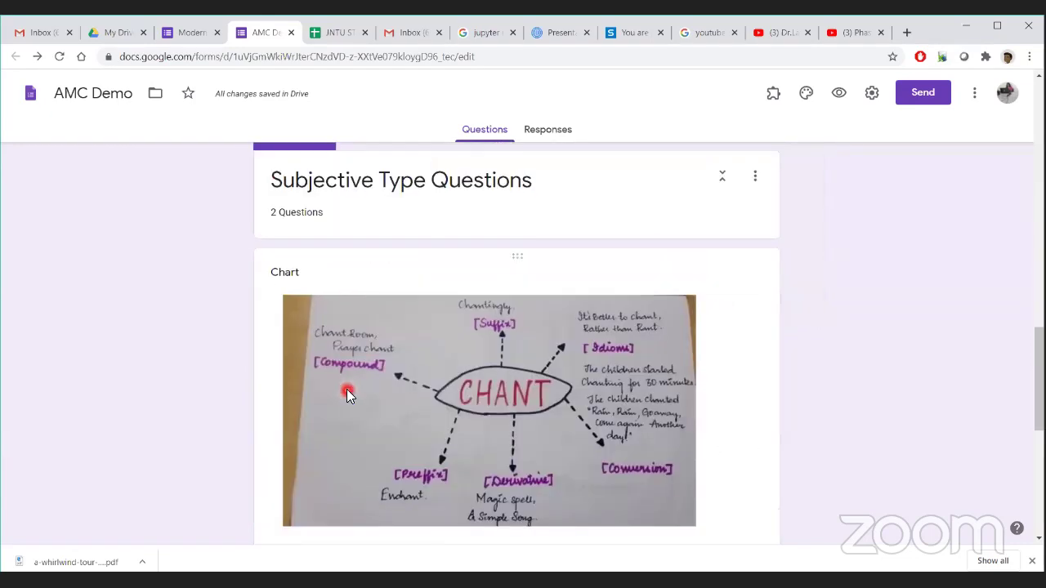
scroll(348, 391, up, 1)
scroll(348, 391, down, 5)
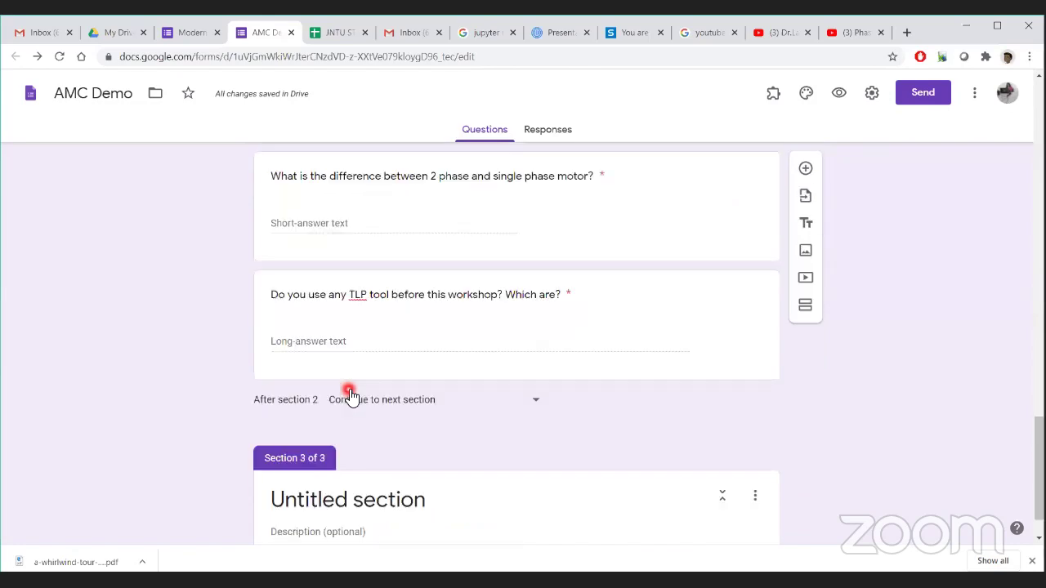
scroll(348, 391, up, 3)
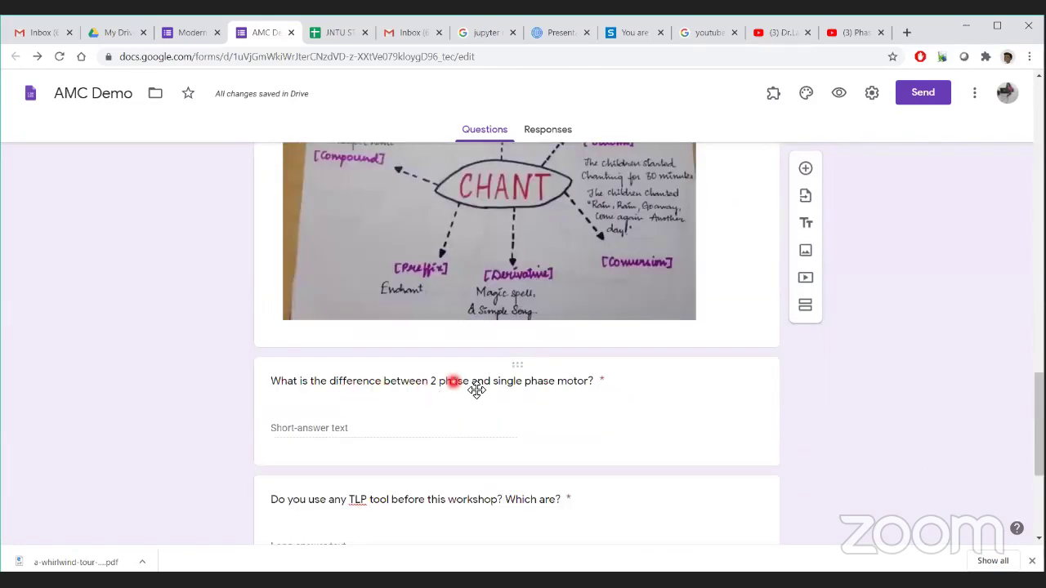
scroll(506, 352, up, 6)
click(300, 248)
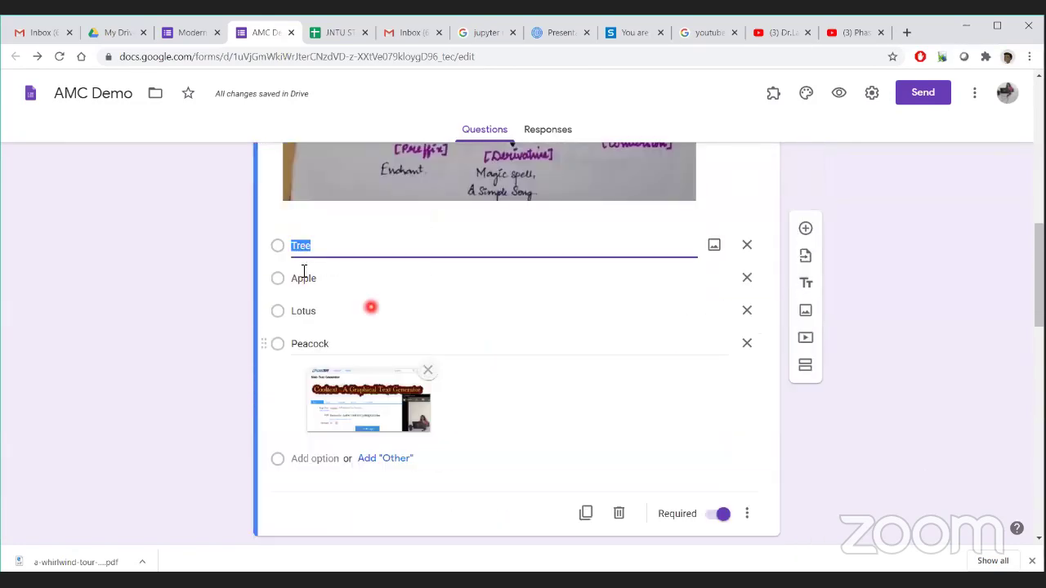
scroll(392, 269, up, 4)
triple_click(318, 225)
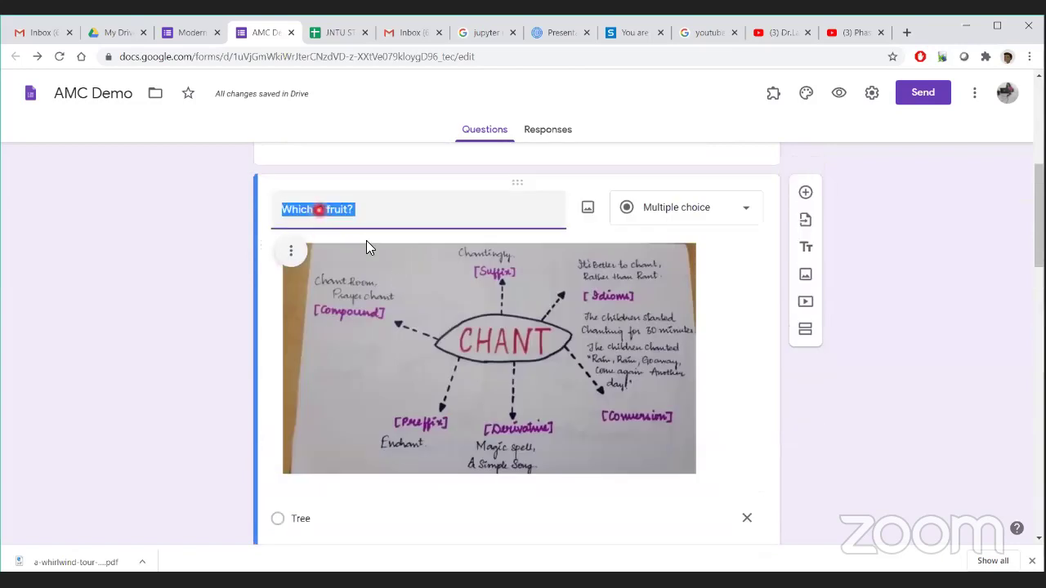
scroll(410, 268, up, 3)
scroll(410, 268, up, 3)
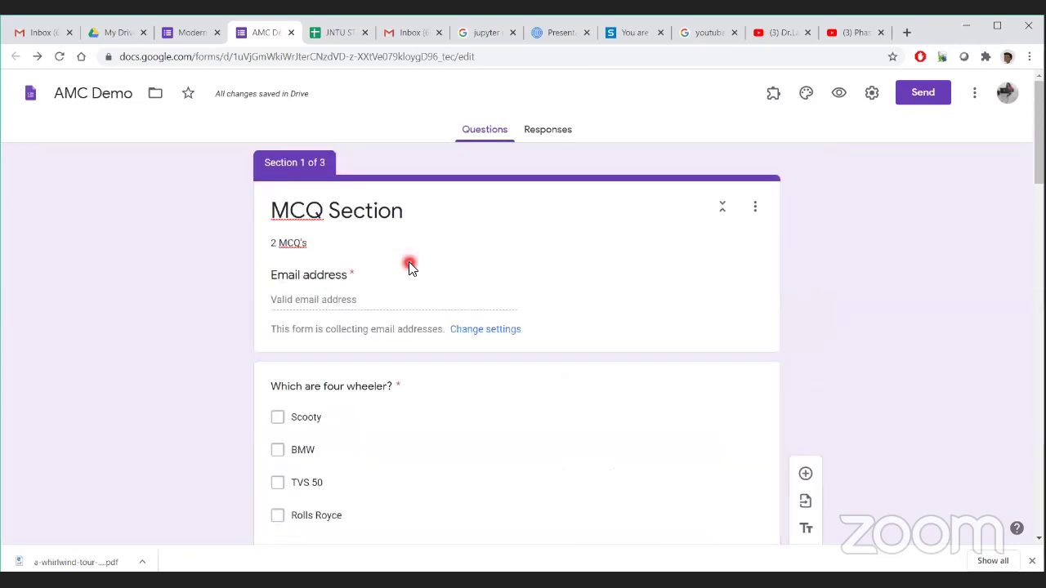
triple_click(344, 210)
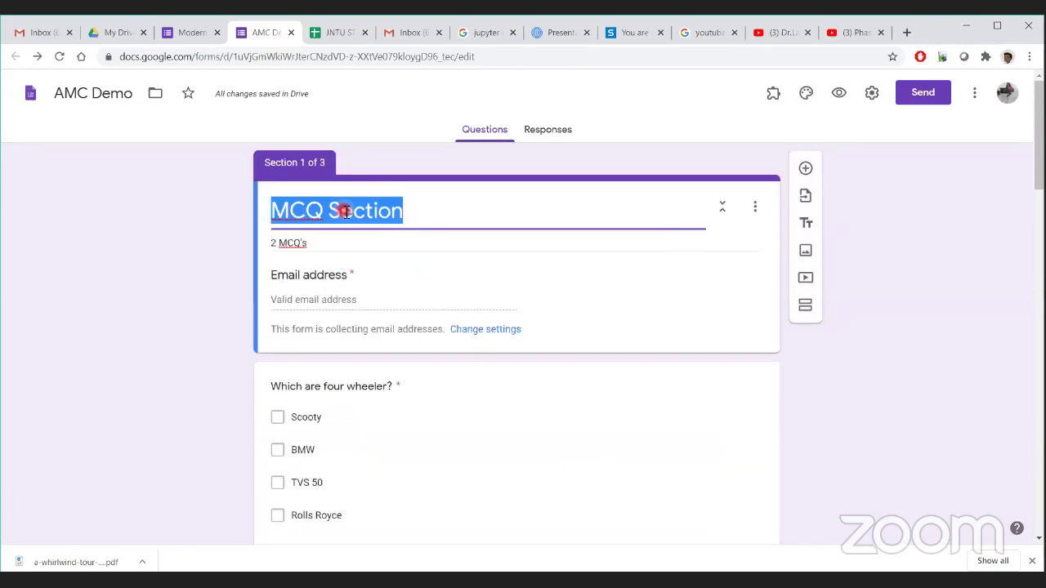
- Insert the Phases of Compiler YouTube video below the MCQ Section header, using the URL copied from the video's open page
click(806, 279)
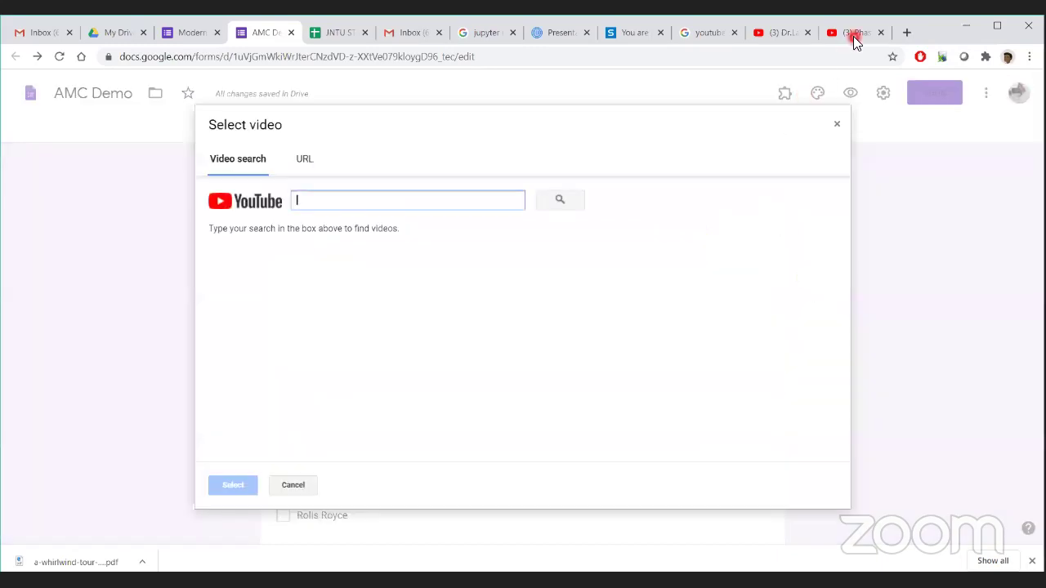
click(853, 32)
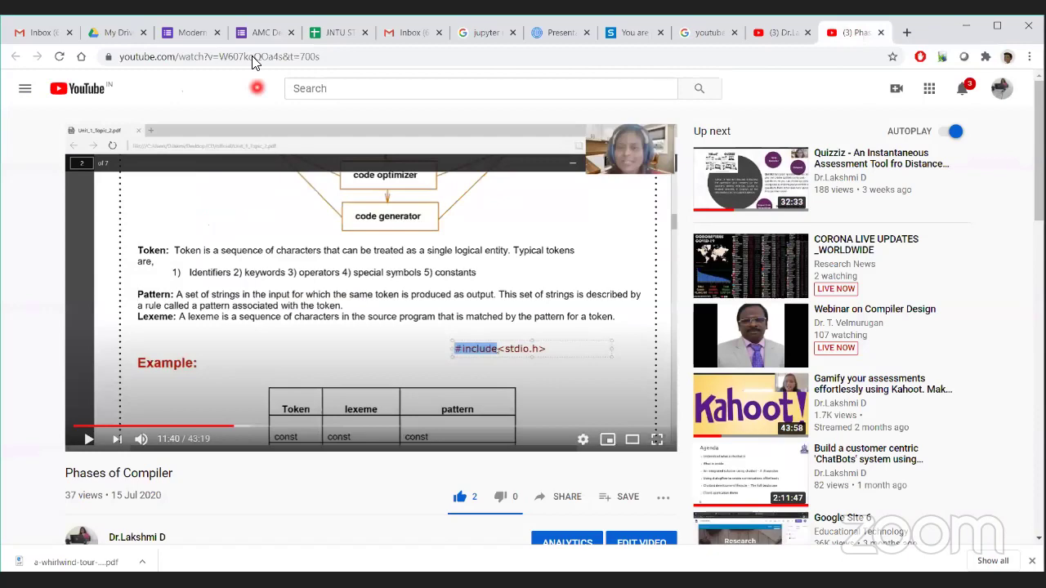
click(255, 59)
key(ctrl+c)
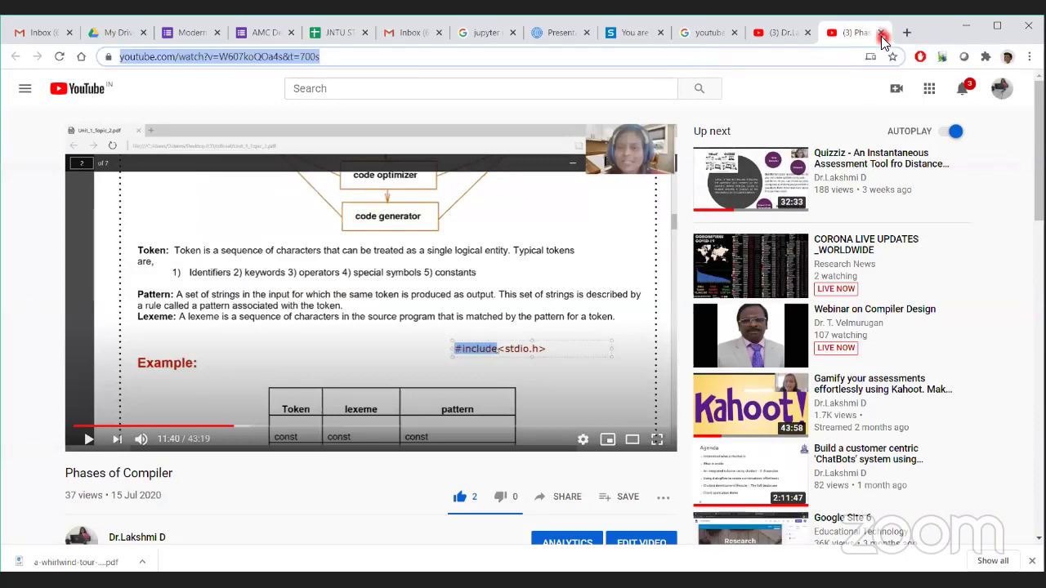
click(882, 32)
click(286, 32)
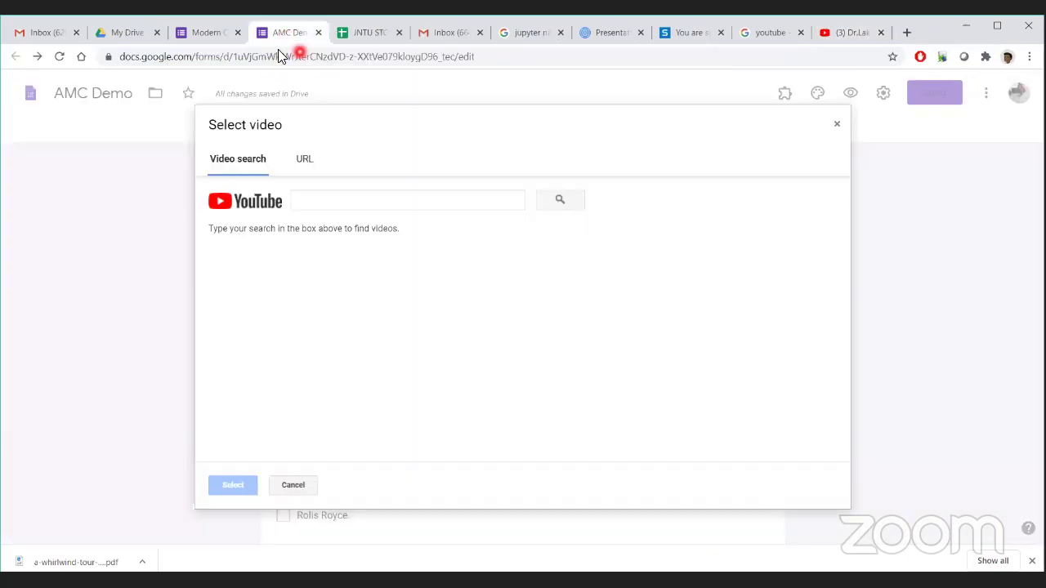
click(301, 162)
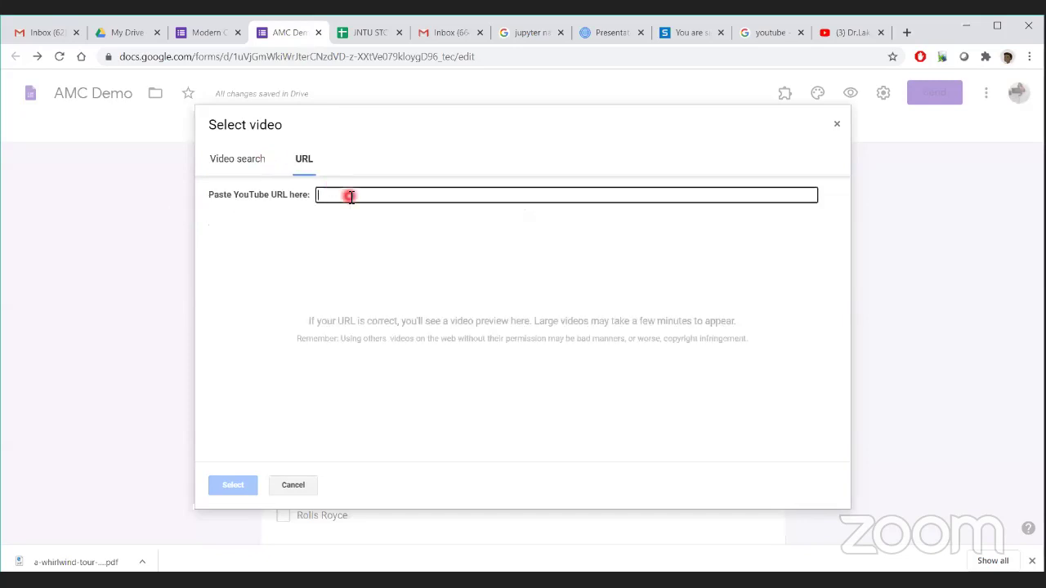
key(ctrl+v)
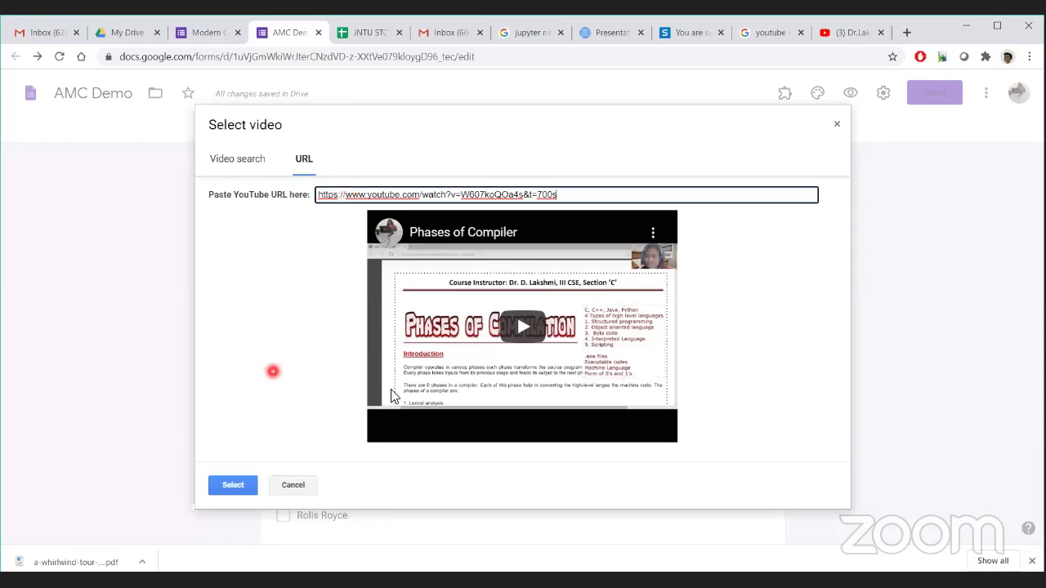
click(233, 487)
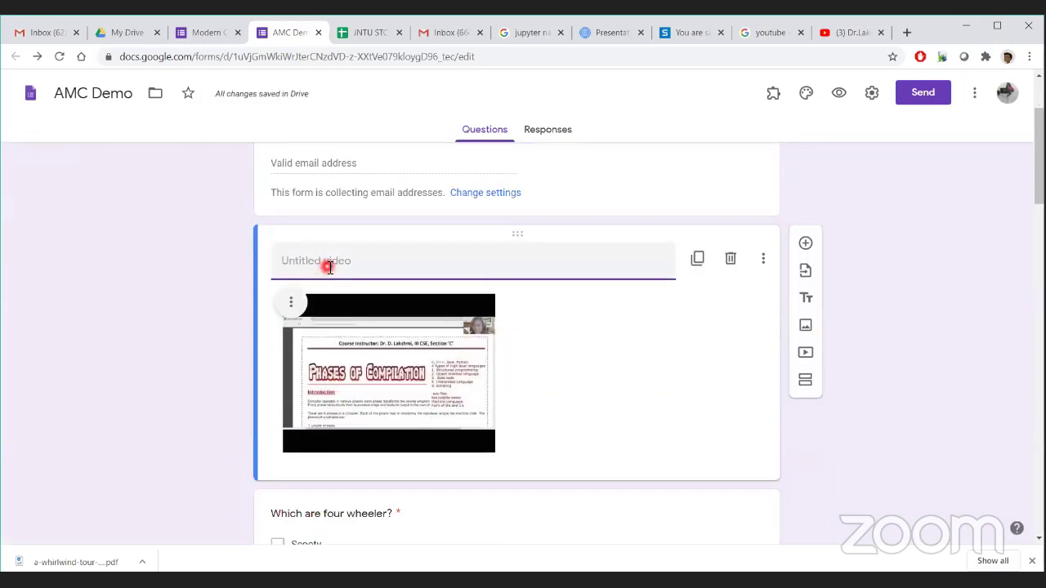
- Title the inserted video "Guys watch this video and answer the following", correcting the misspelling of "video"
text(Guys )
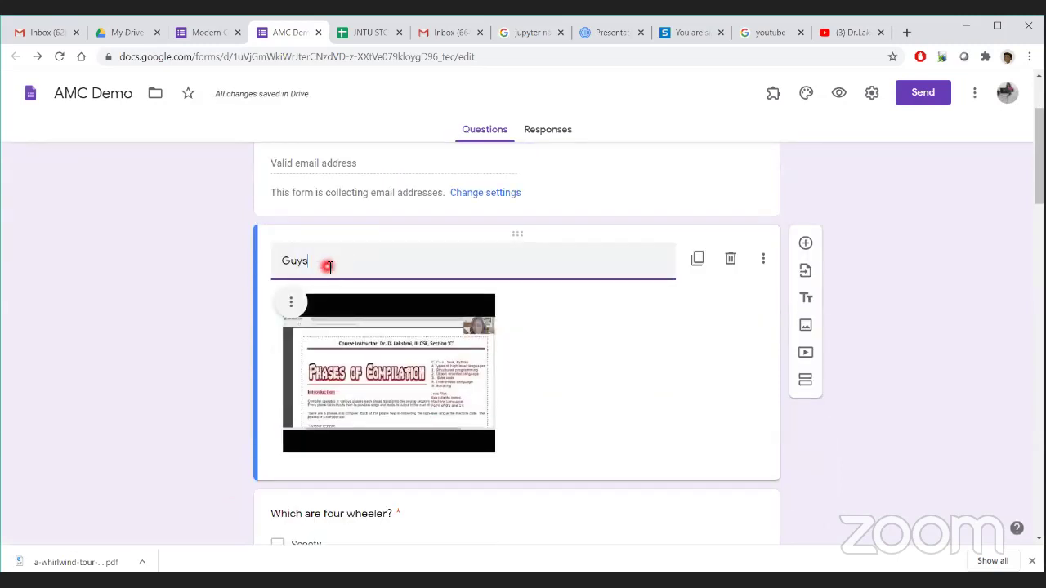
text(watc)
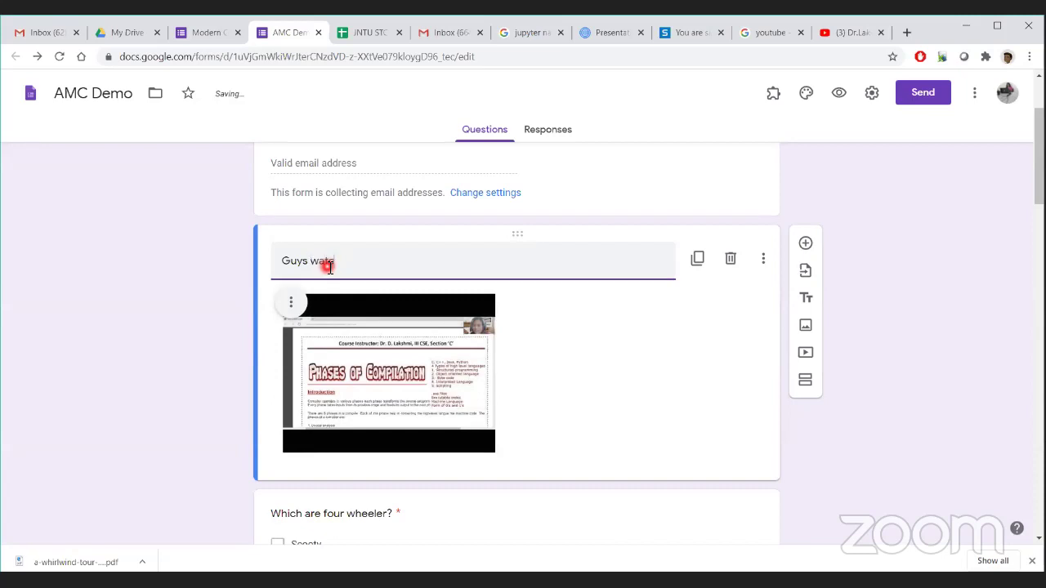
text(h this vidoe an)
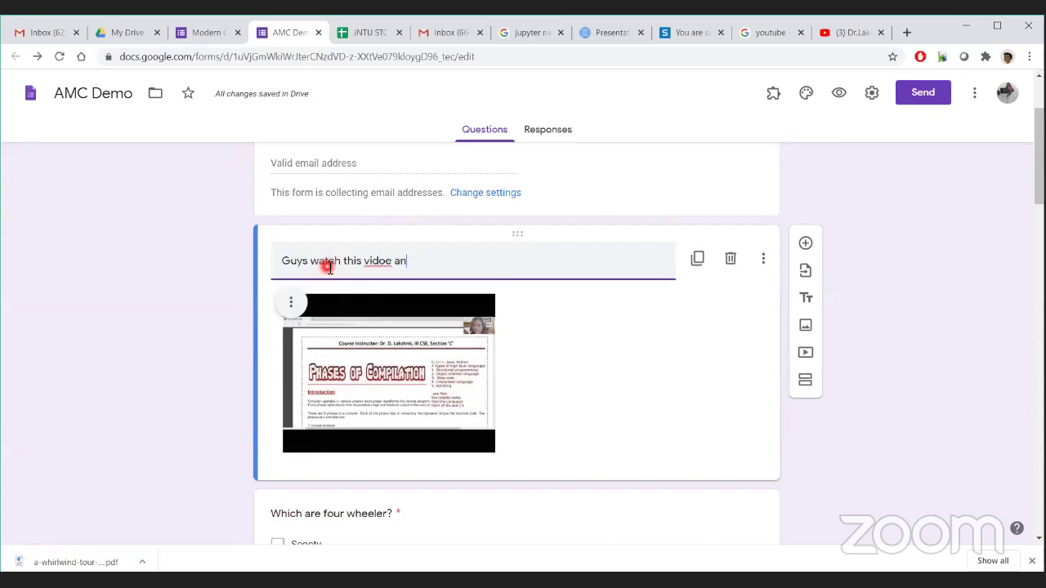
text(d answer the following)
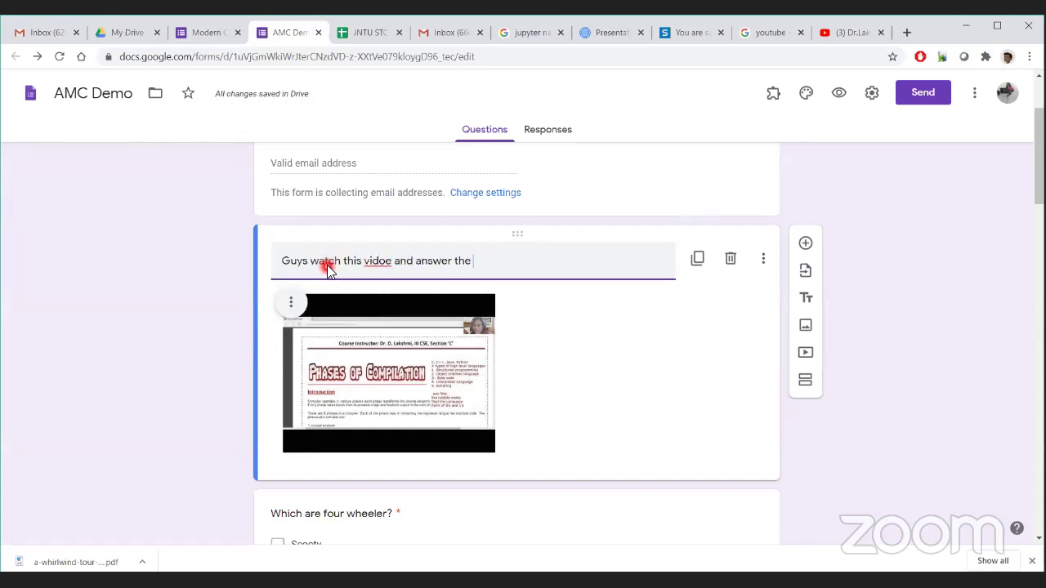
right_click(379, 262)
click(390, 269)
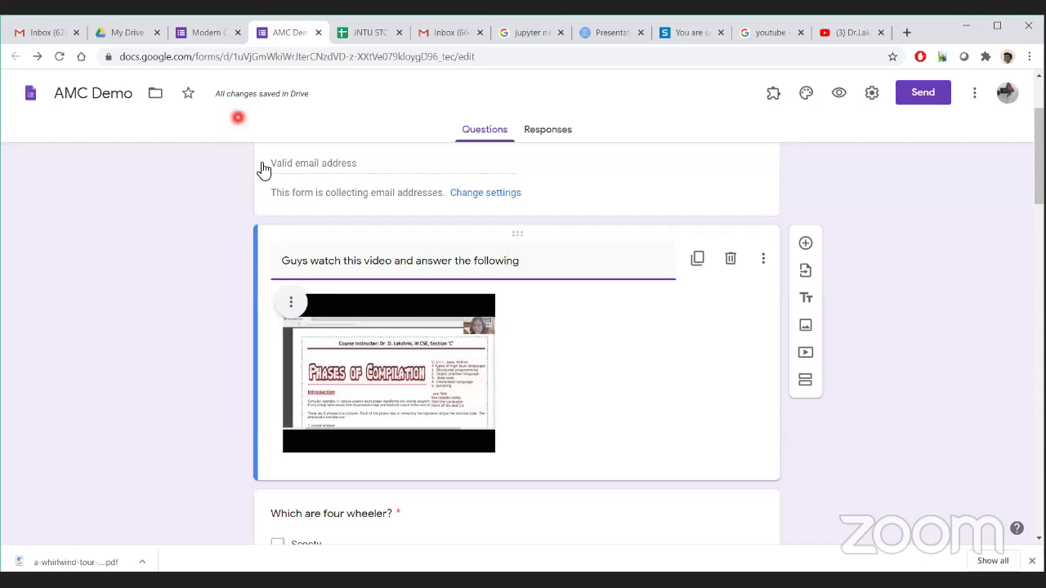
- Rename the untitled third section as "Other"
scroll(506, 439, down, 3)
scroll(506, 437, down, 10)
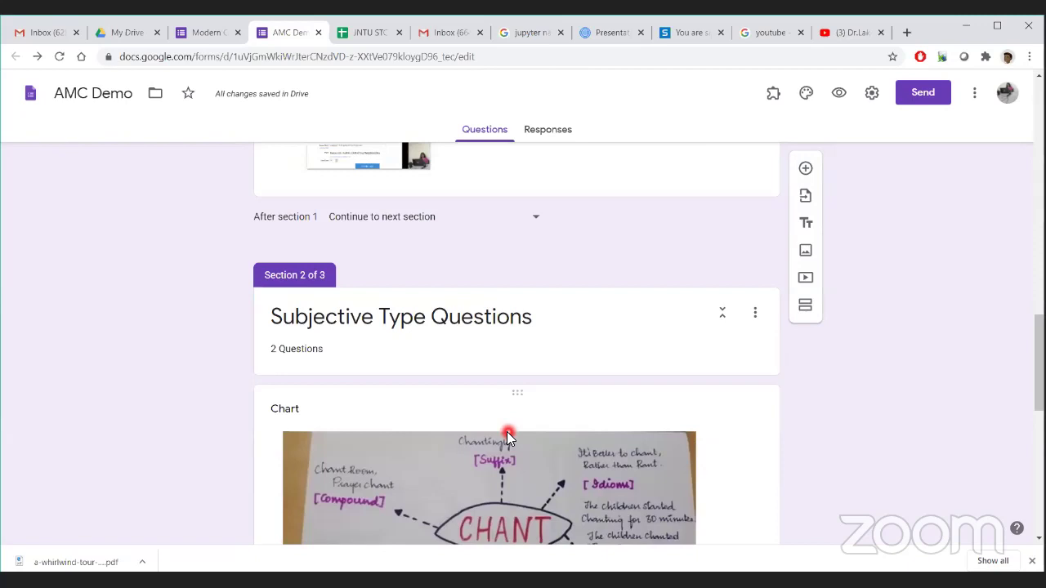
scroll(506, 437, down, 9)
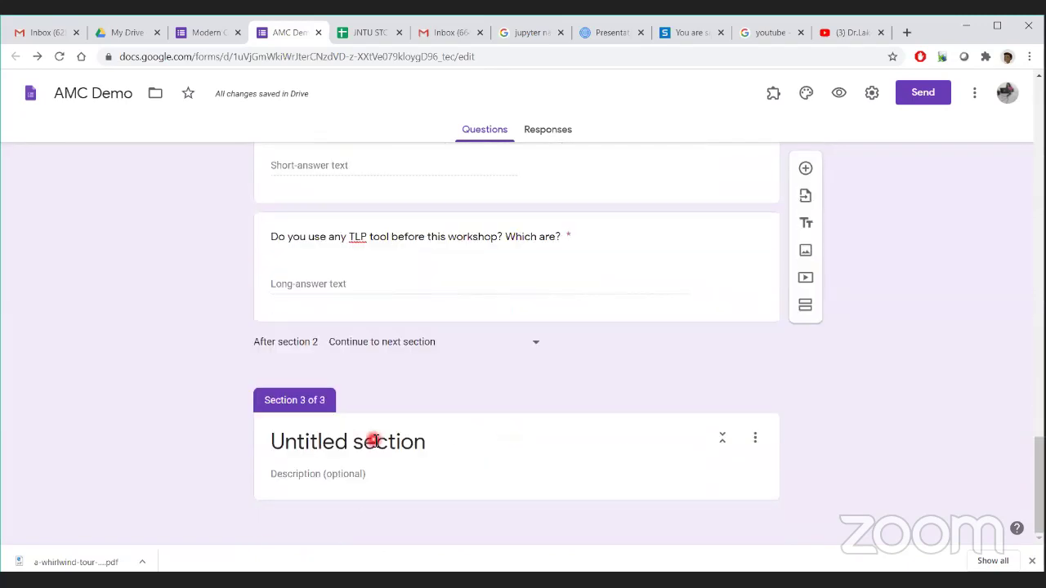
click(378, 442)
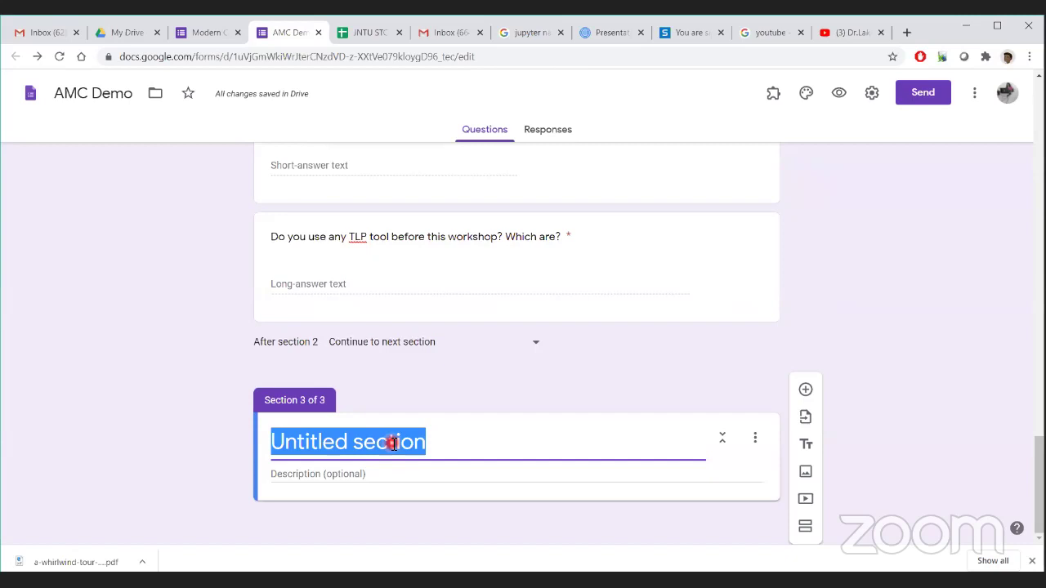
text(Other)
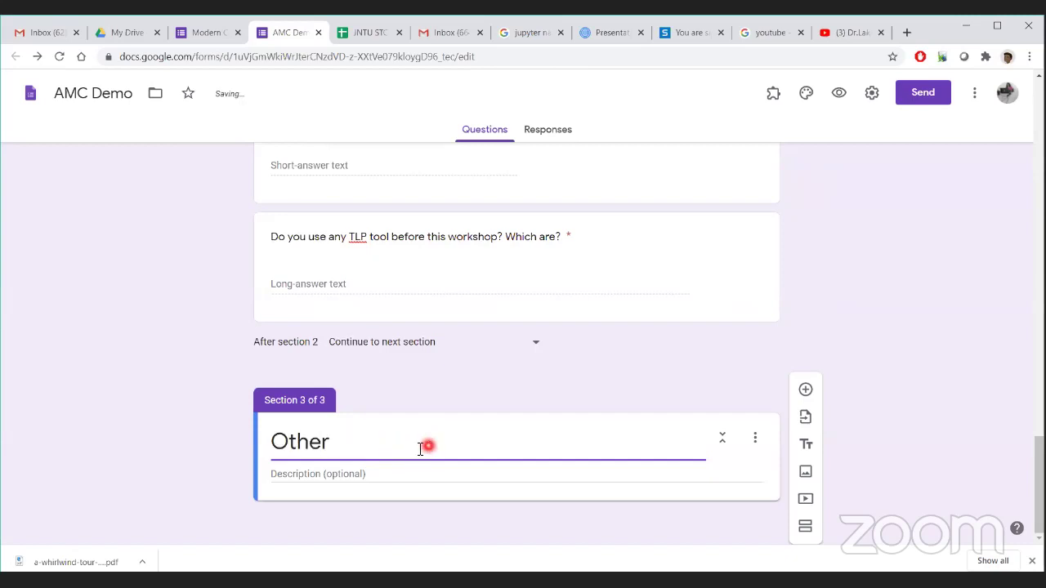
- Add a question titled "Department" to the Other section and set its type to Drop-down
click(805, 394)
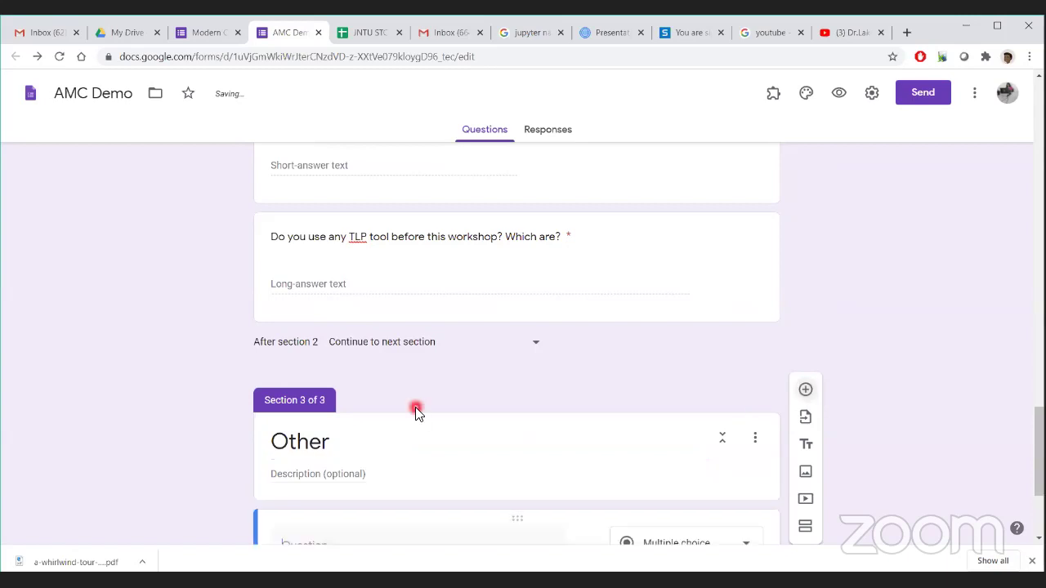
text(D)
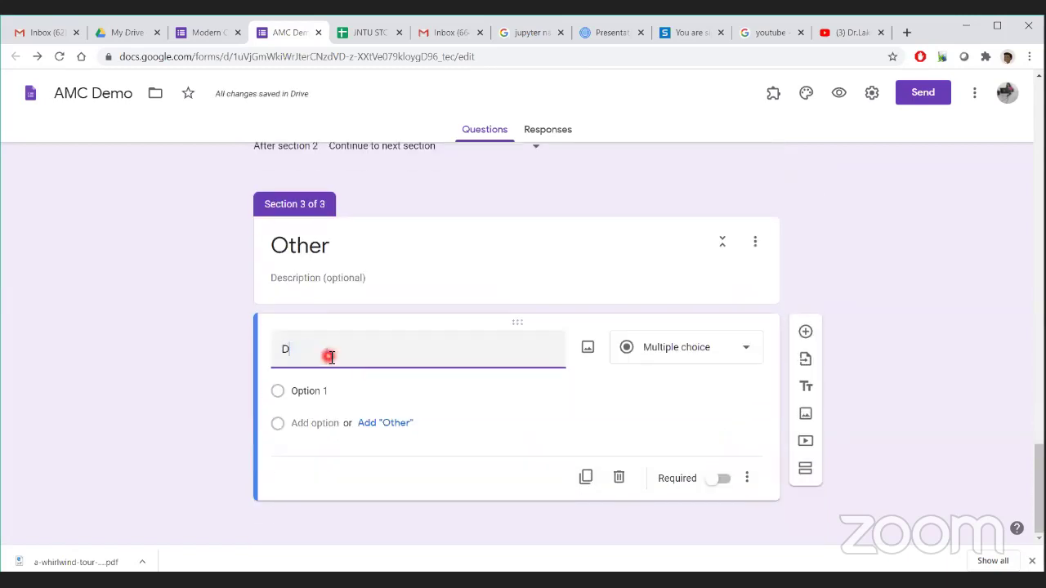
text(epartment)
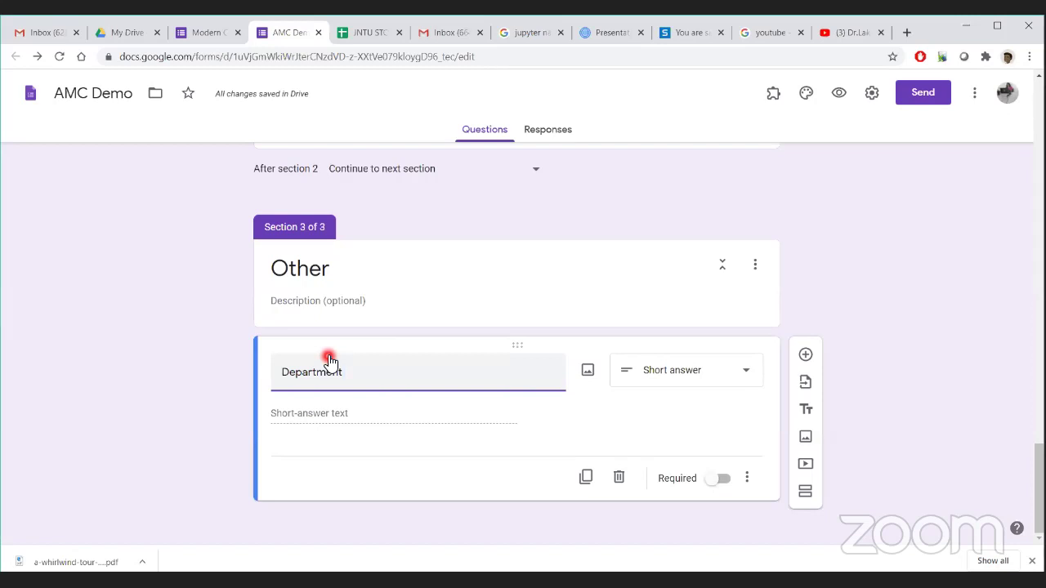
click(710, 377)
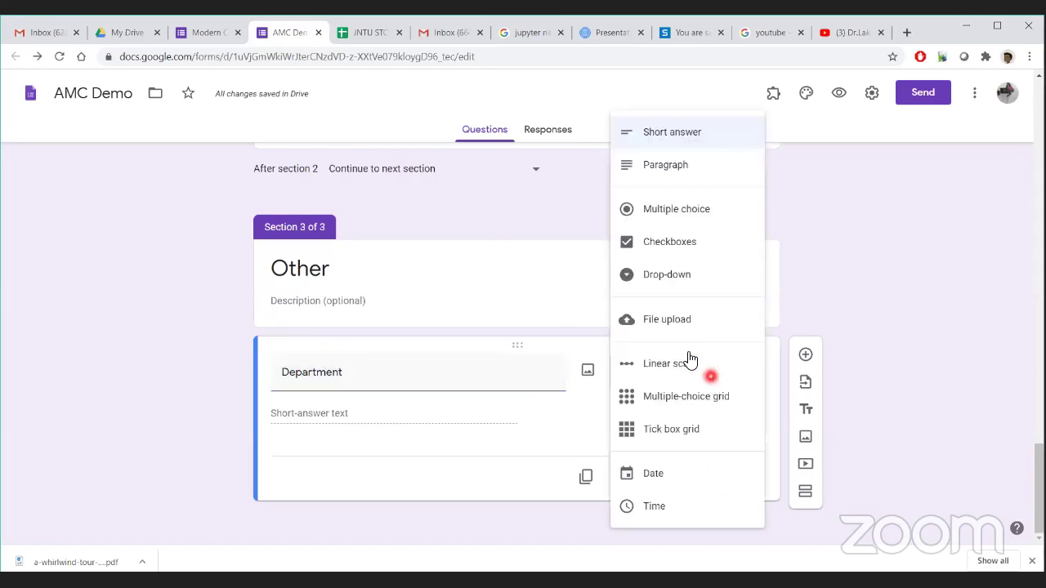
click(662, 274)
- Give the Department question the options CSE, ENGLISH, MATHS, IT, ECE and EEE, and make it required
click(303, 413)
text(CSE)
click(303, 445)
text(EN)
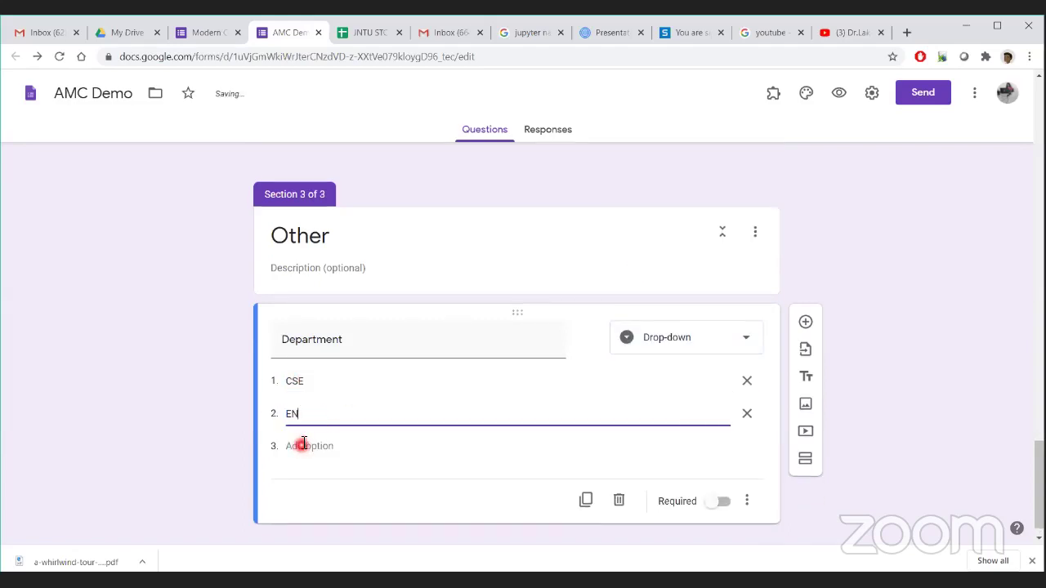
text(GLISH)
click(303, 446)
text(MATHS)
click(315, 424)
key(BackSpace)
text(IT)
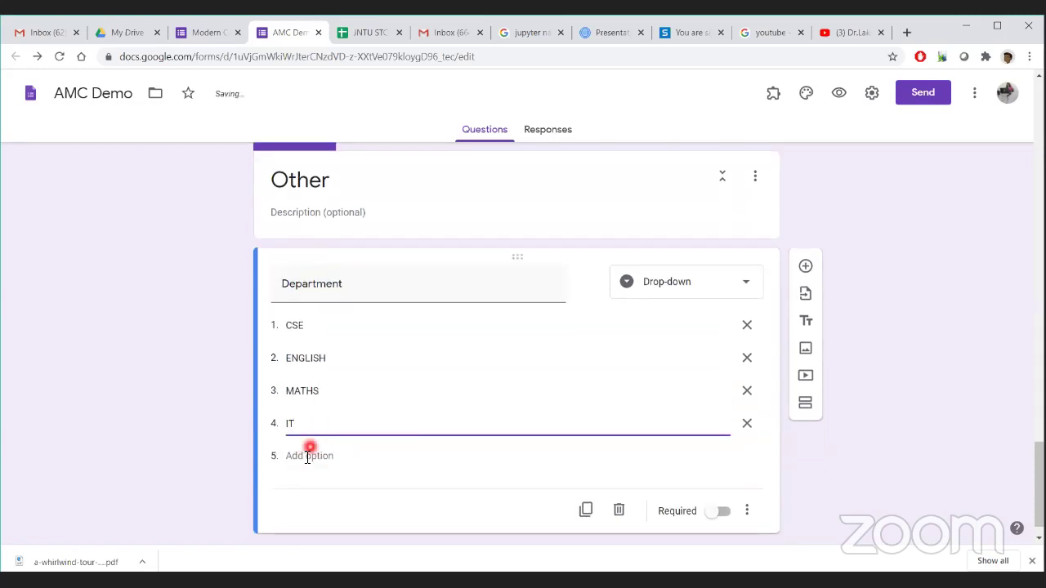
click(307, 455)
text(ECE)
click(308, 490)
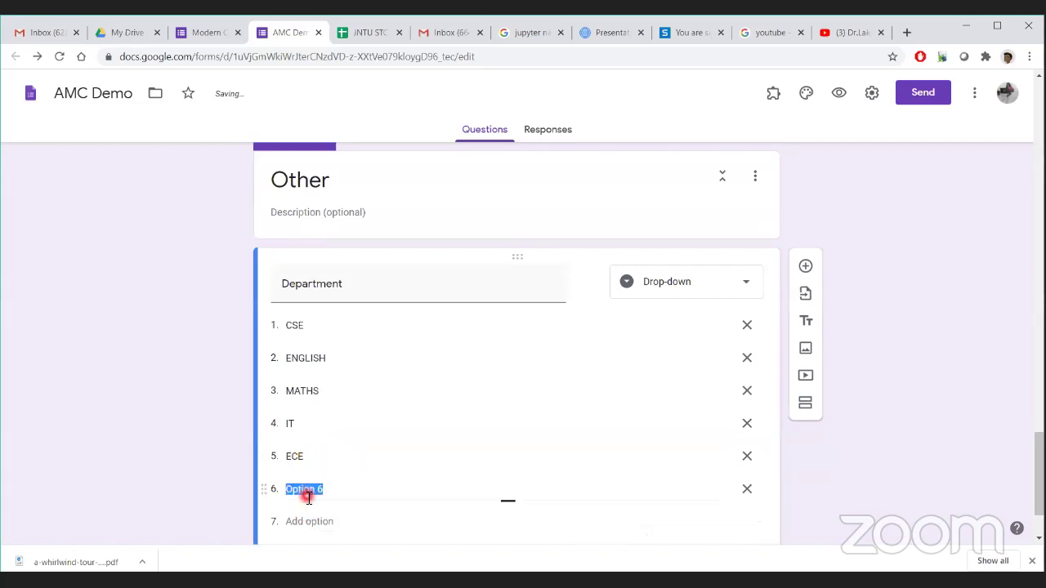
text(EEE)
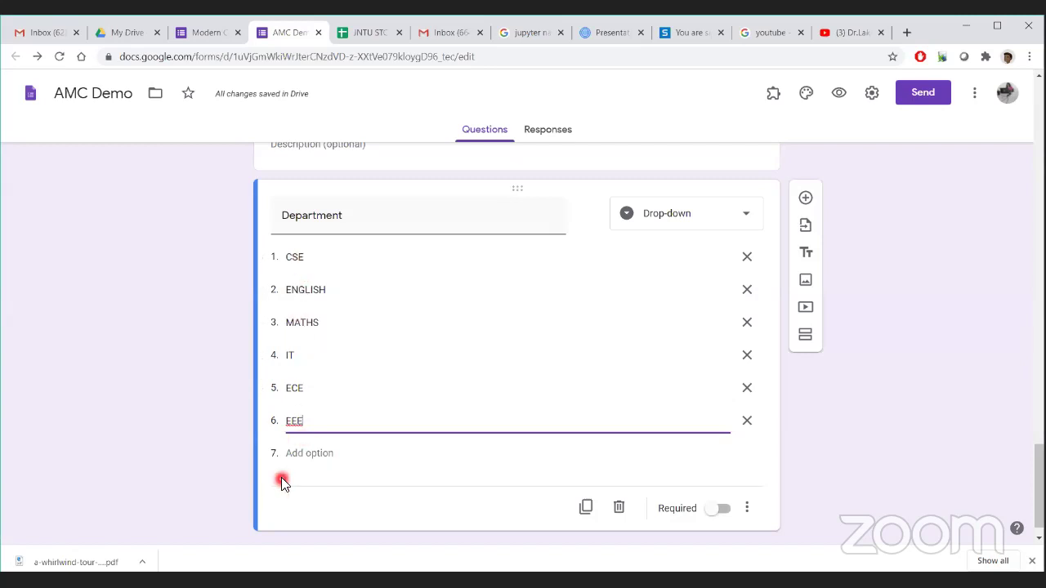
click(722, 508)
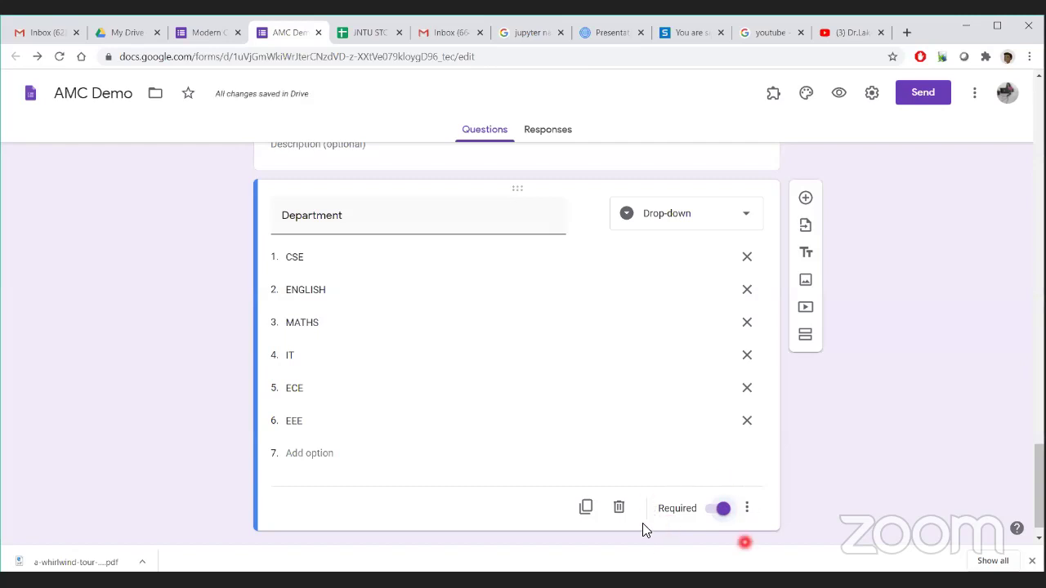
- Add a fourth section after section 3 and delete the blank question added below the Department question
click(806, 199)
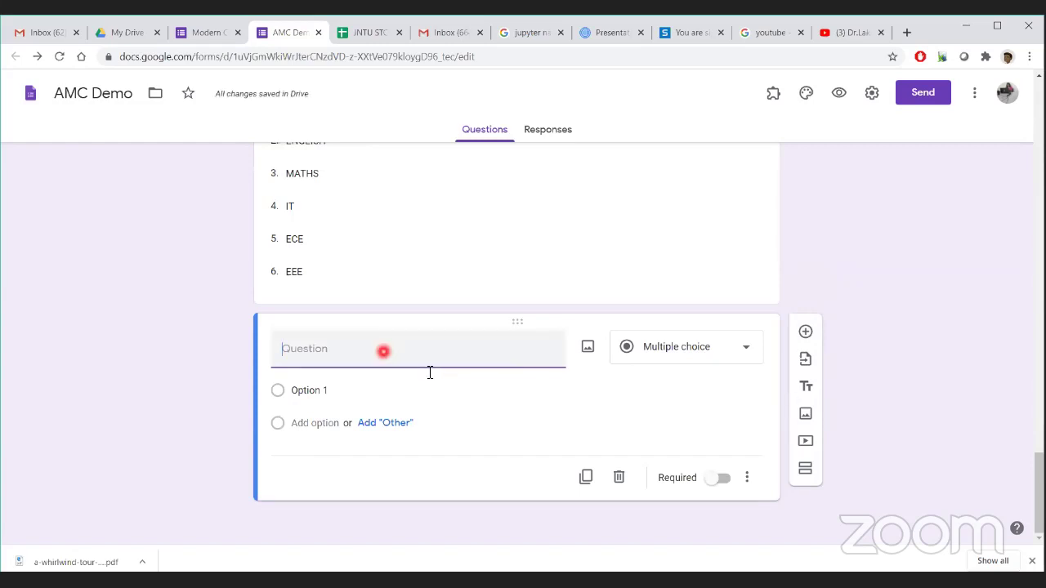
click(805, 472)
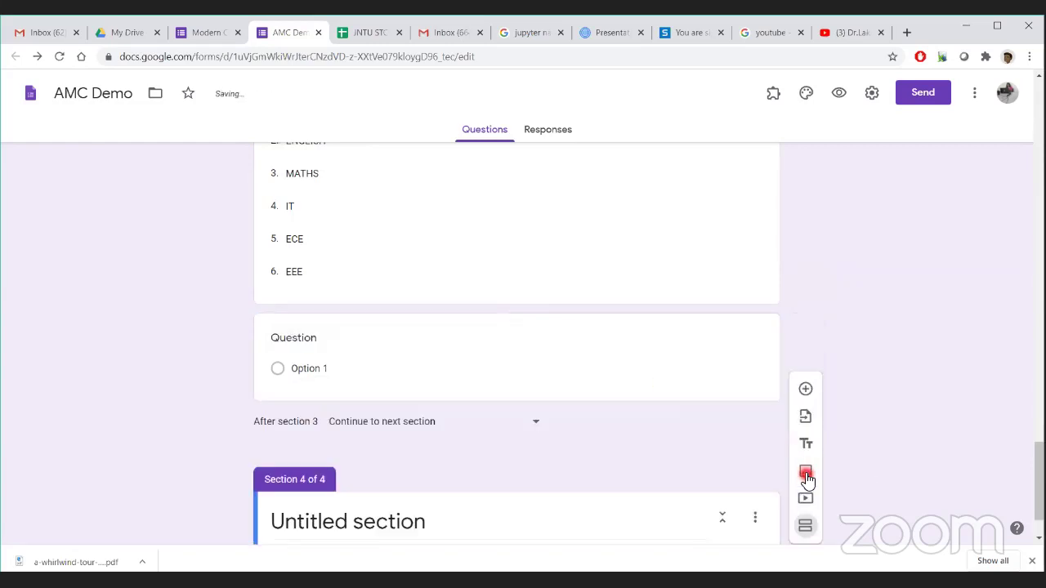
click(331, 343)
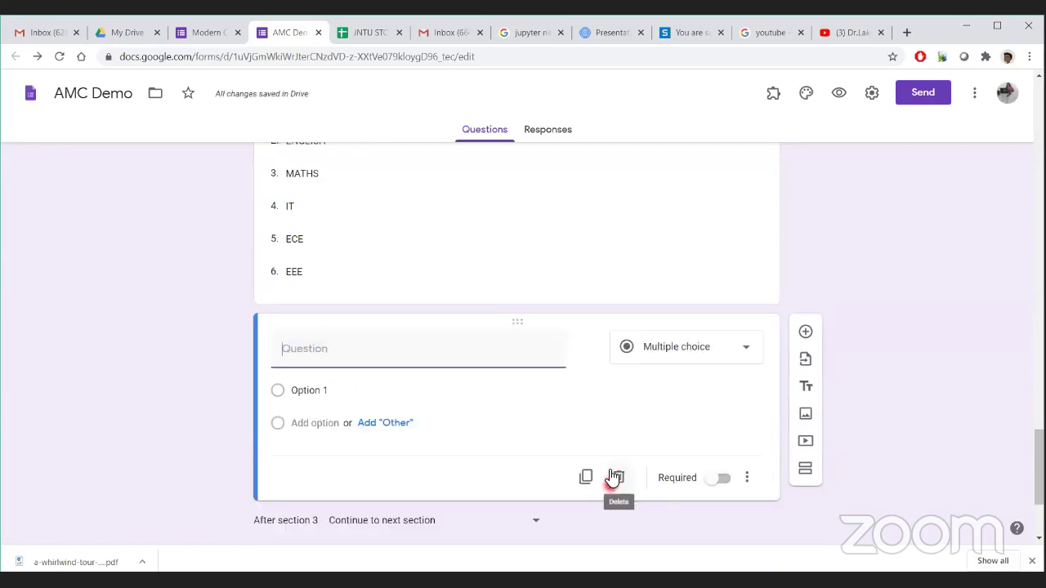
click(619, 478)
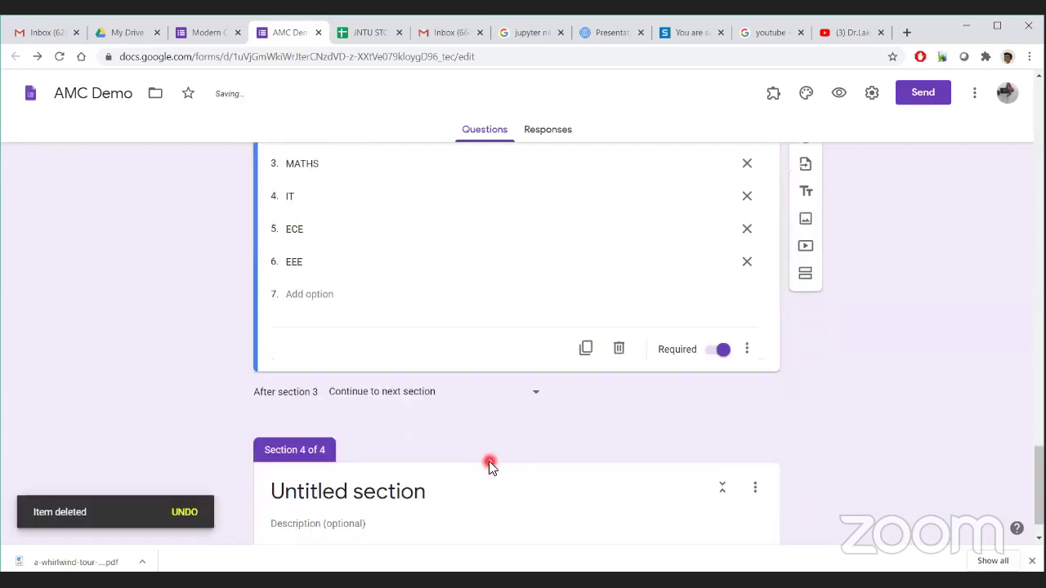
- Title the fourth section "Upload Unit 1 assignment"
click(391, 451)
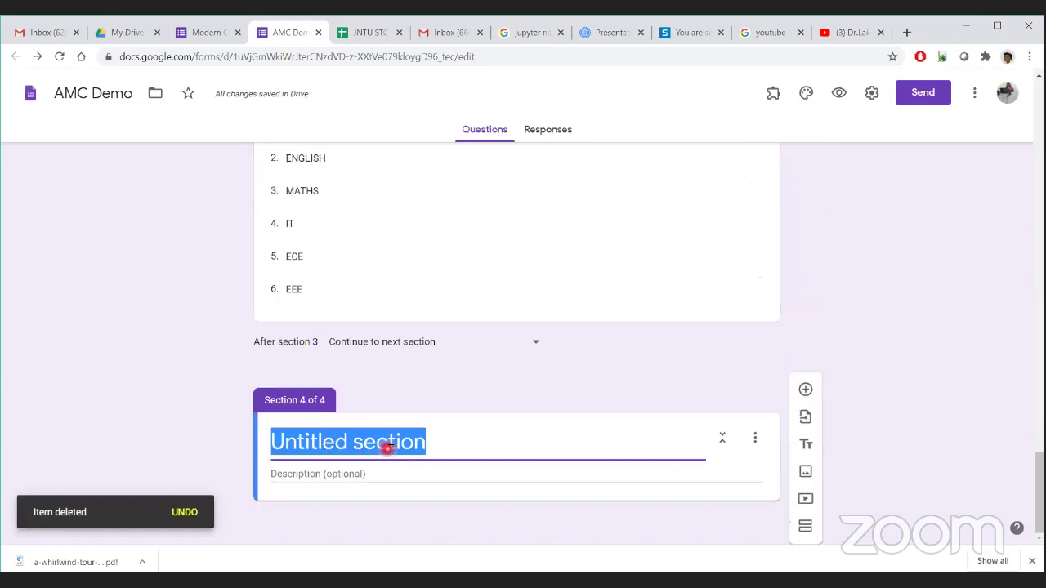
text(Upload U)
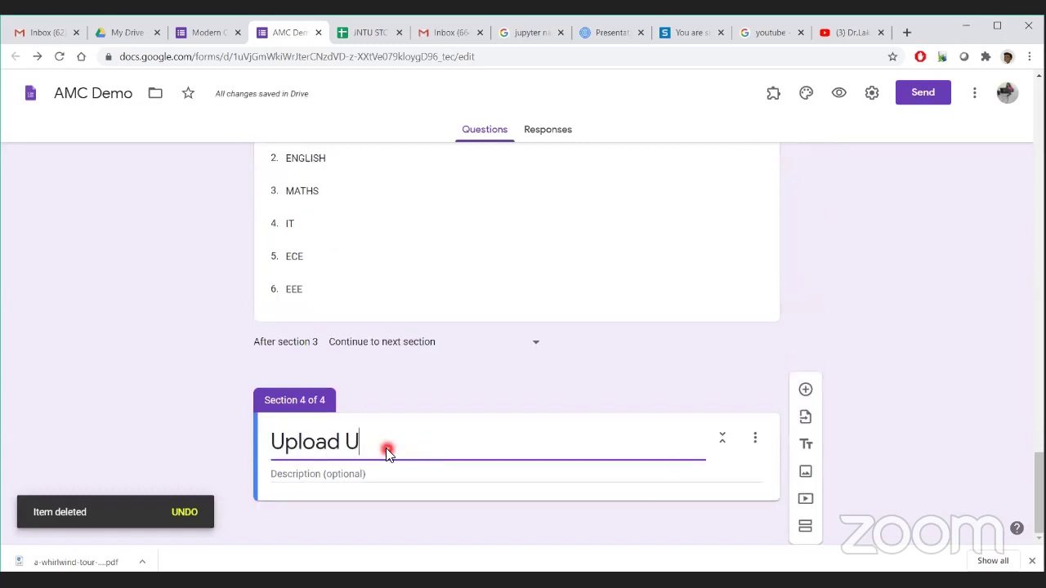
text(nit 1 assignment)
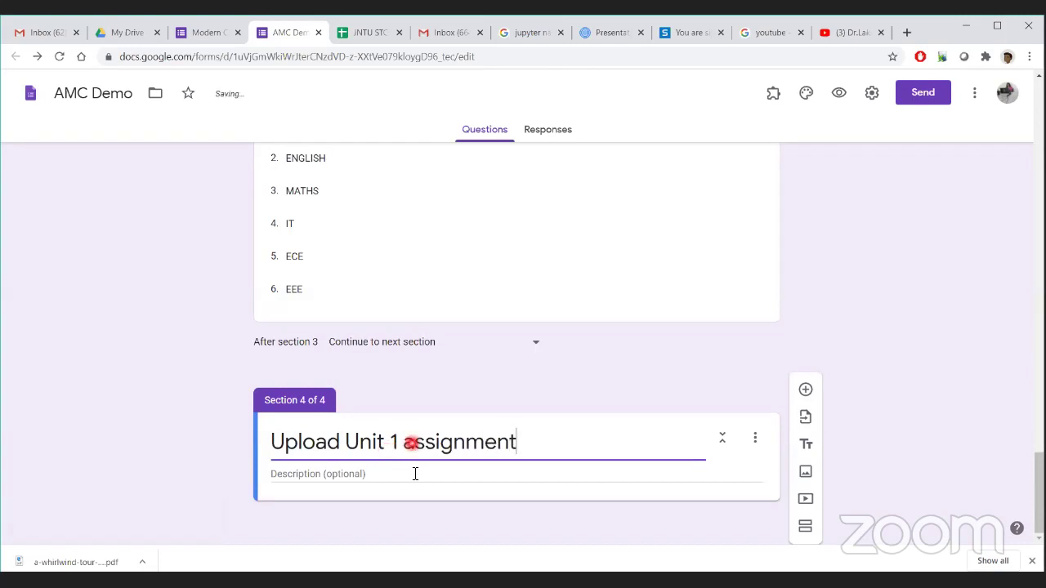
click(409, 477)
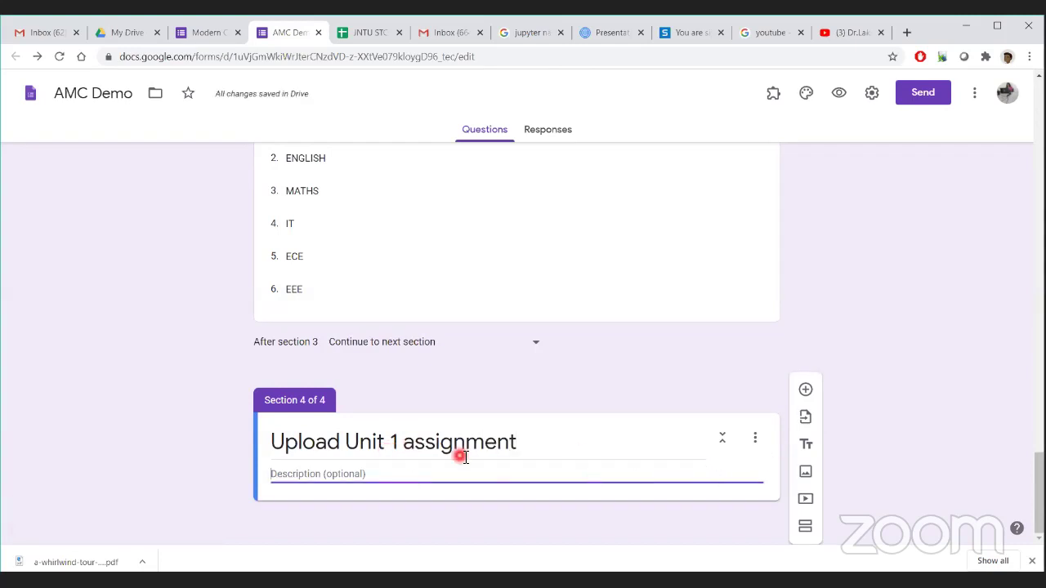
- Add a question titled "Introduction to Python" to the "Upload Unit 1 assignment" section, correcting the misspelled first word
click(805, 389)
click(337, 358)
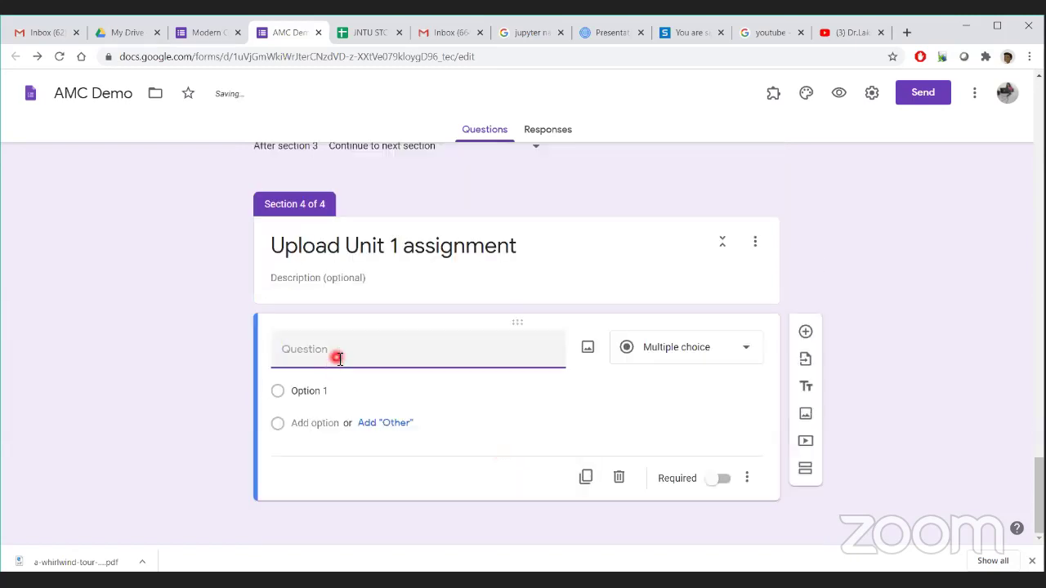
text(Itrod)
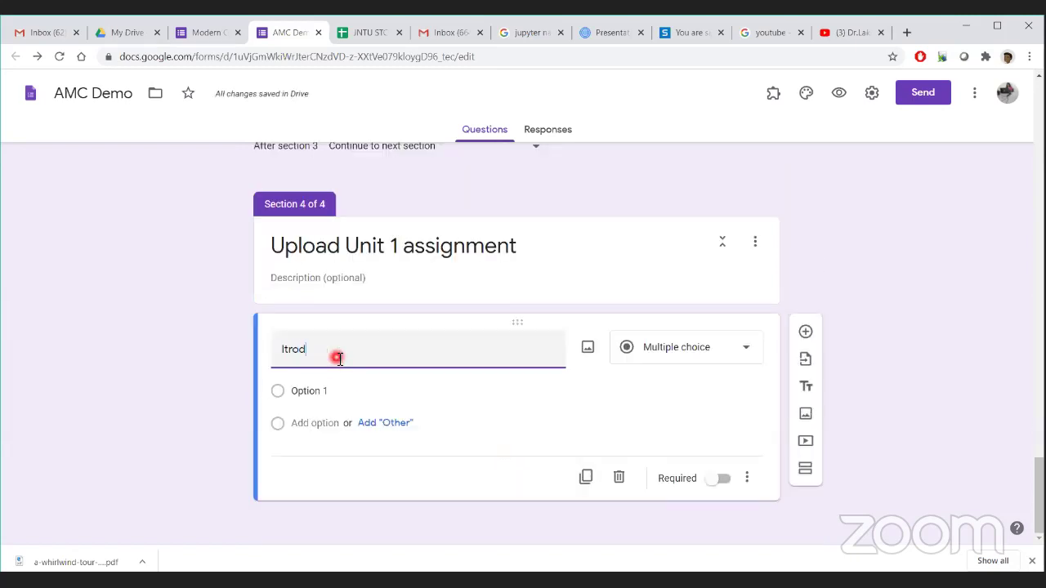
text(cution to Python)
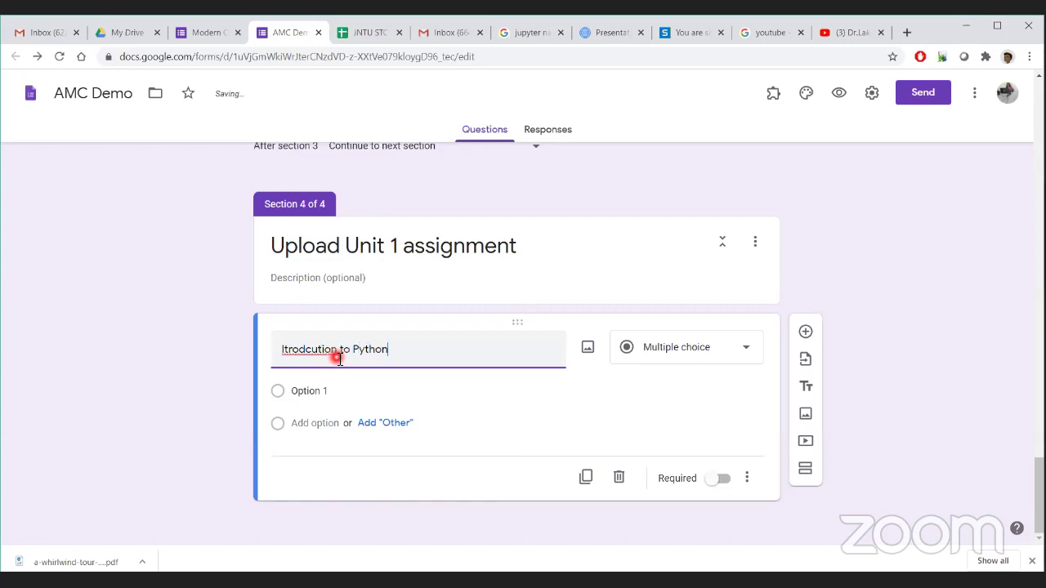
right_click(319, 353)
click(352, 364)
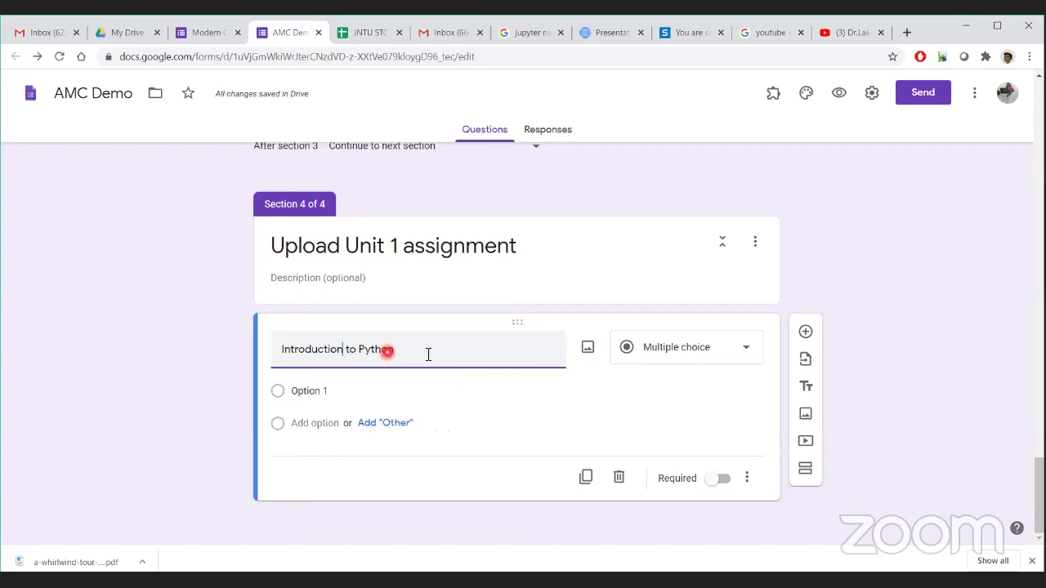
click(418, 404)
- Set the "Introduction to Python" question's type to File upload and allow respondents to upload files to Drive
click(741, 349)
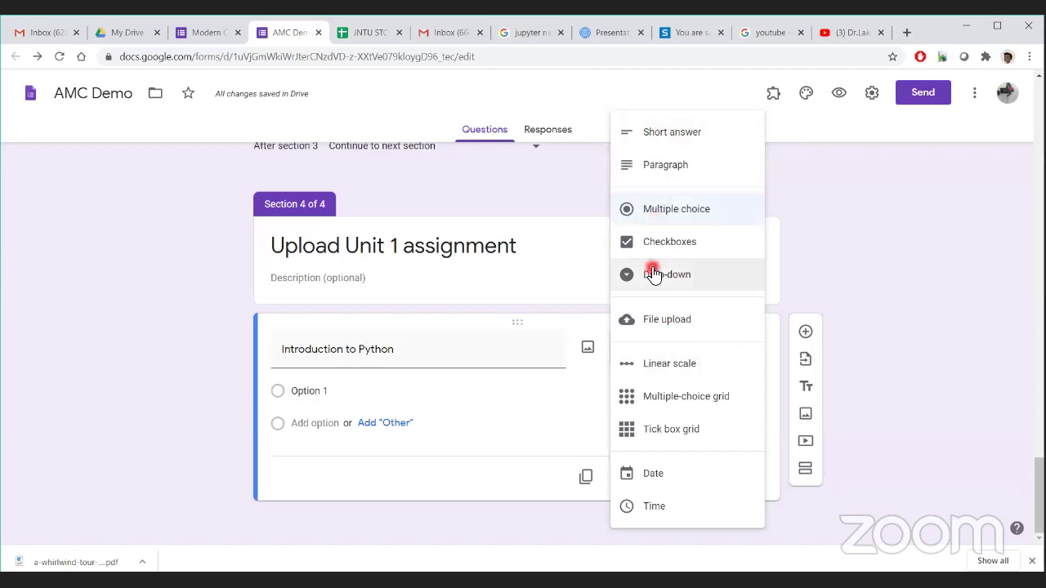
click(660, 319)
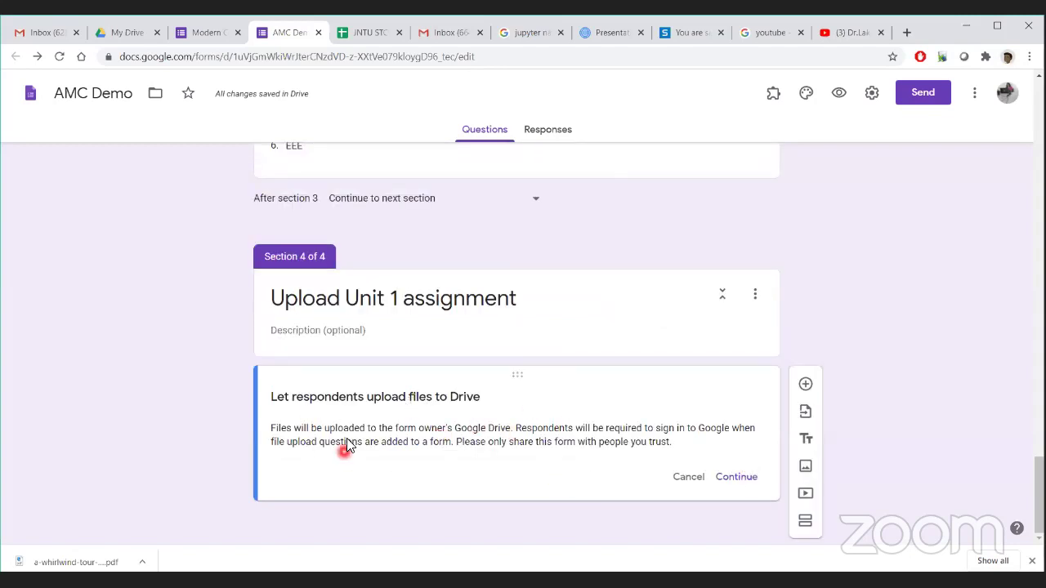
click(739, 479)
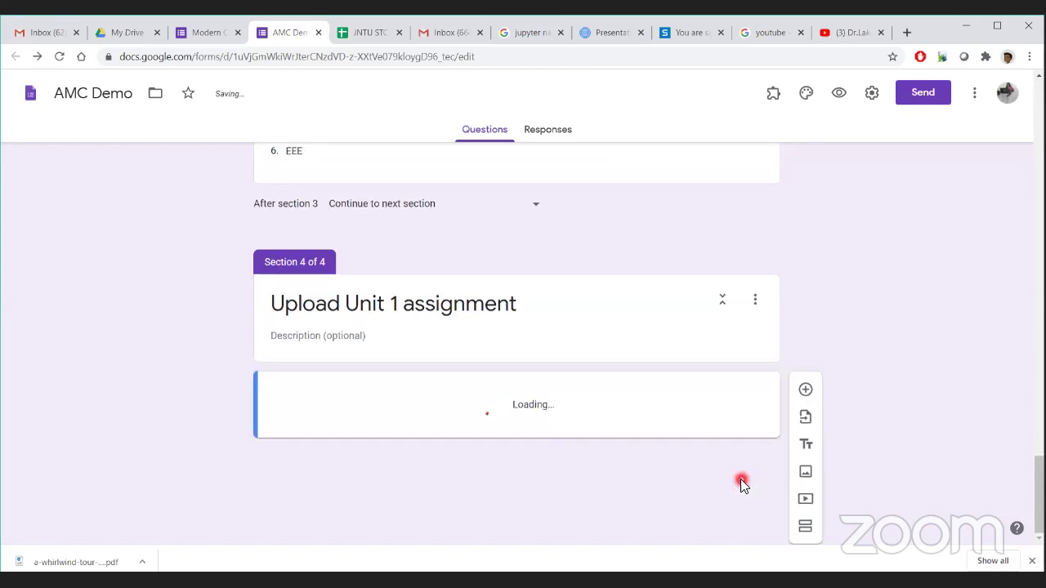
click(281, 368)
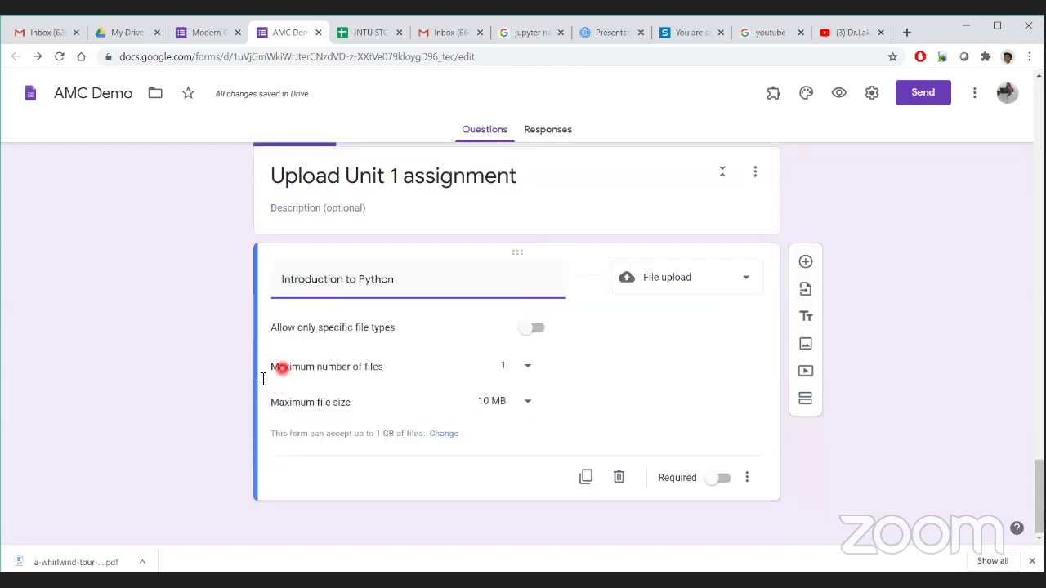
- Try restricting uploads to Image, Presentation and Video files, and remove the file type restriction again
click(542, 335)
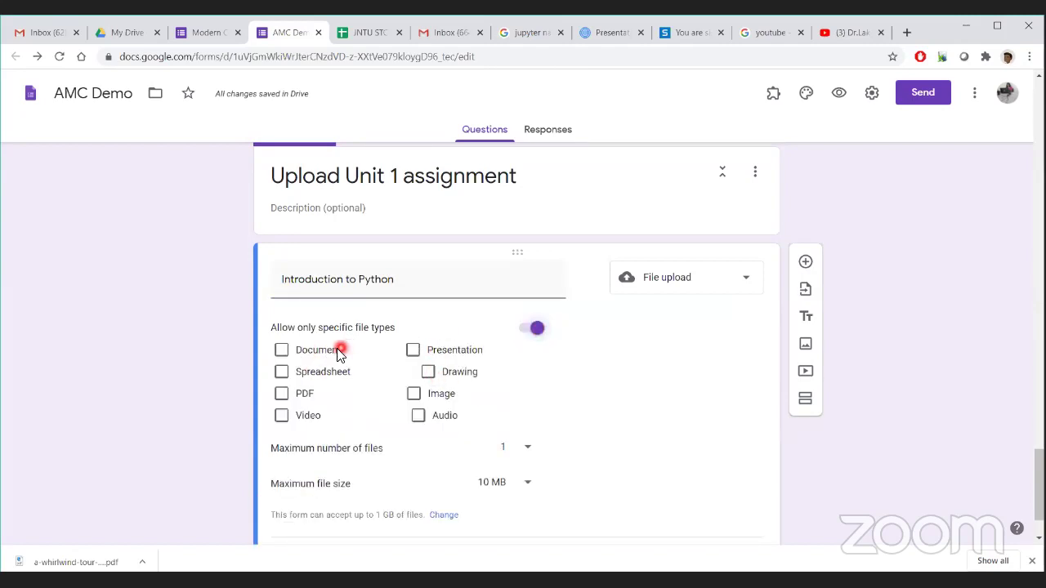
click(413, 393)
click(414, 354)
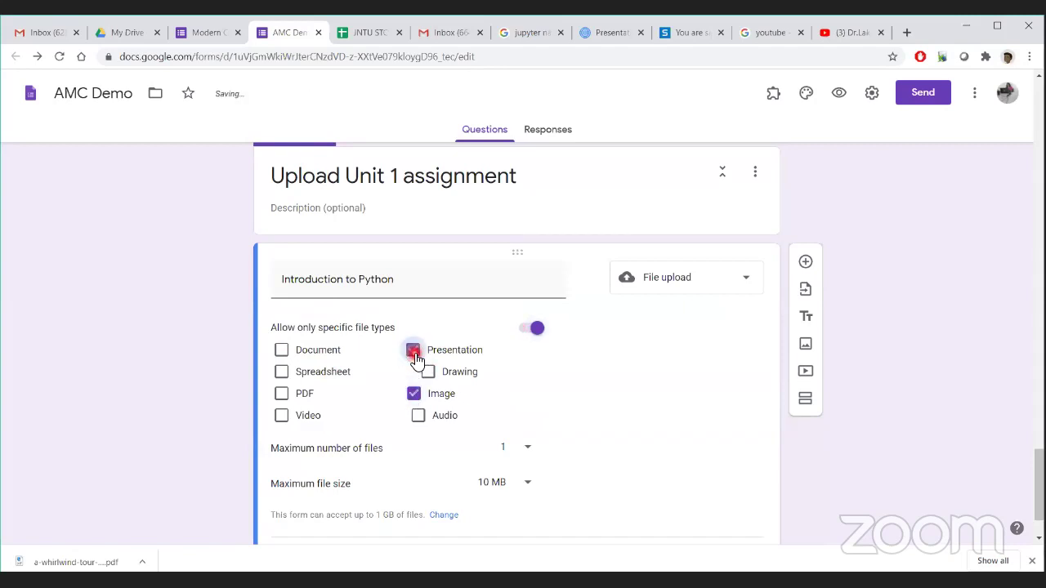
click(282, 416)
click(282, 416)
click(414, 393)
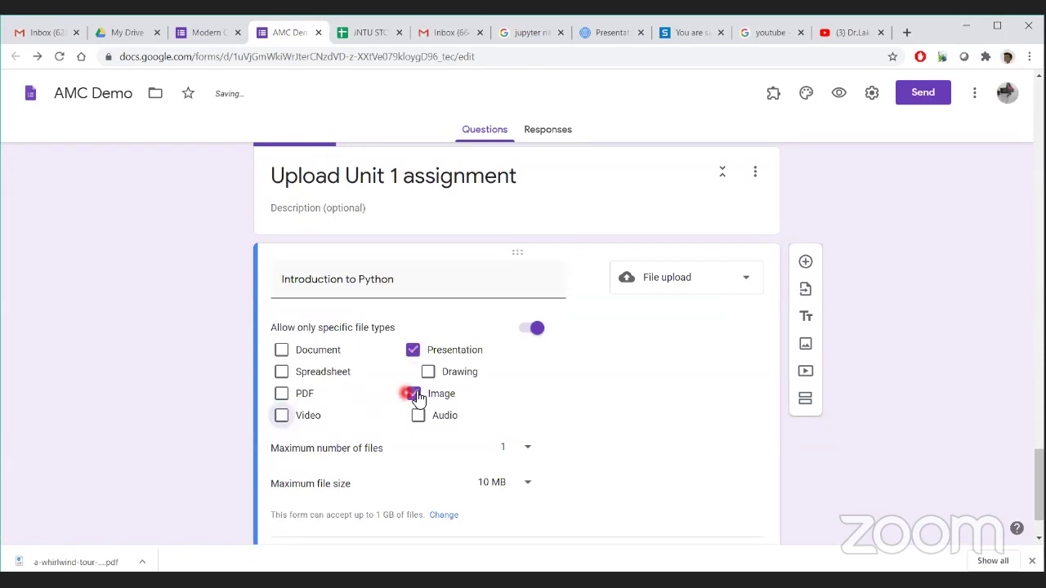
click(414, 351)
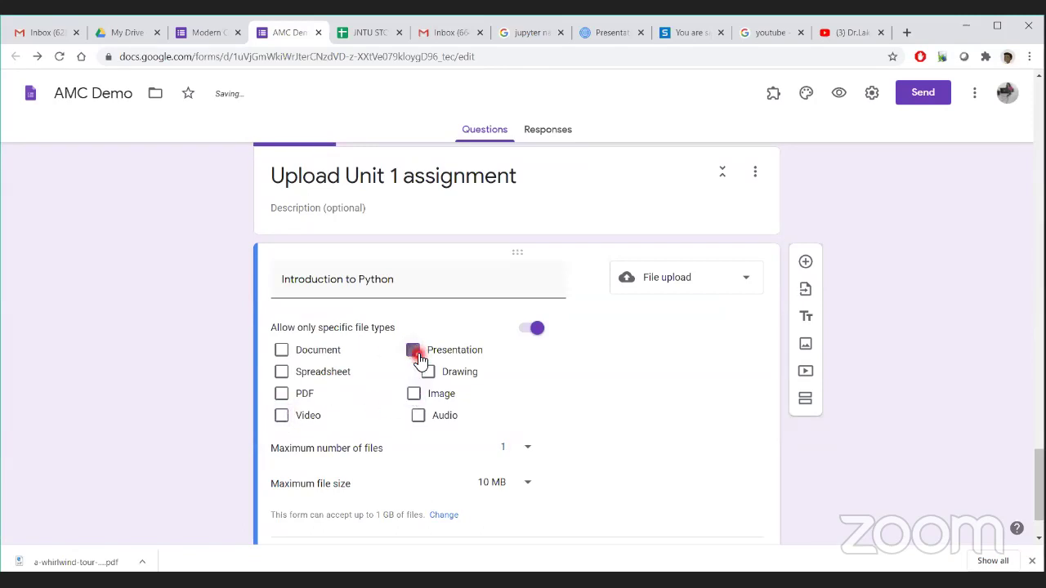
click(527, 330)
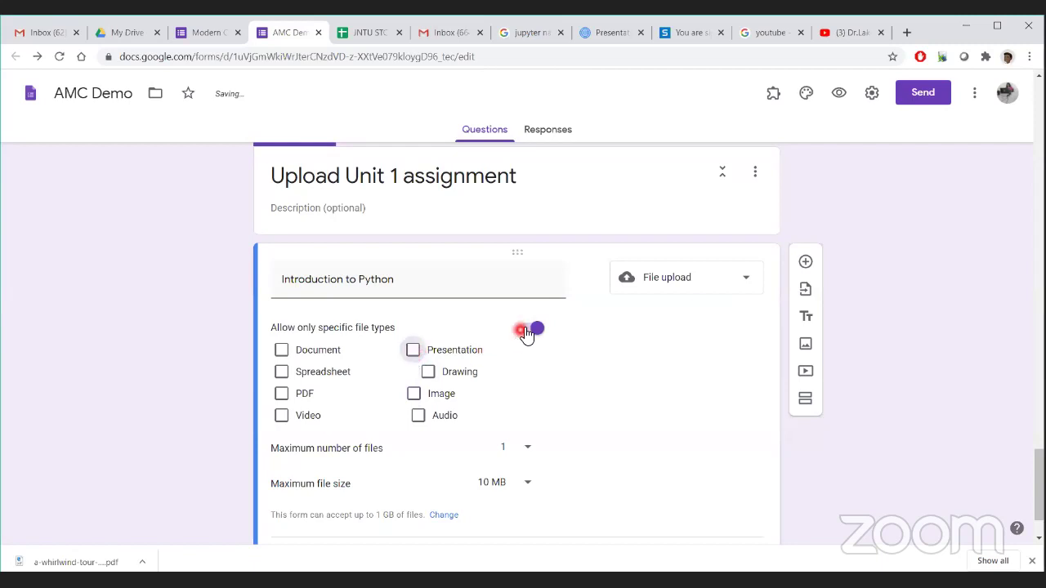
click(390, 283)
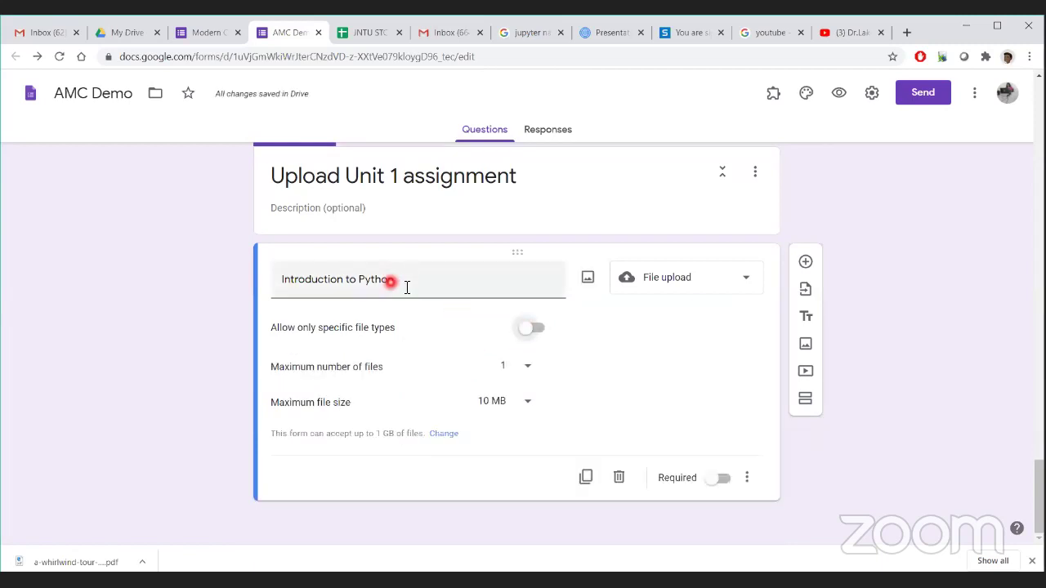
triple_click(403, 284)
click(405, 284)
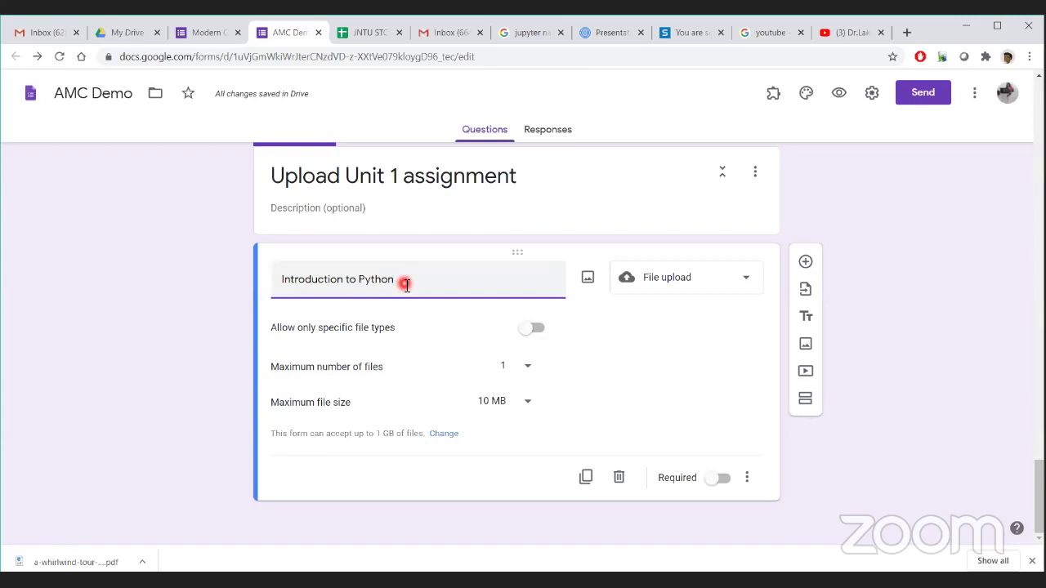
drag(281, 280, 429, 275)
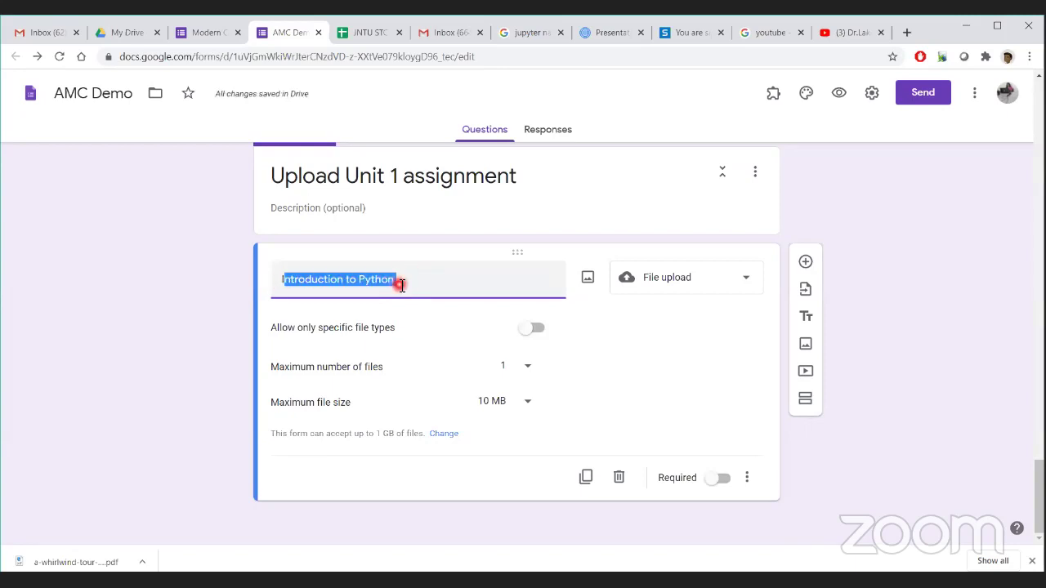
click(398, 284)
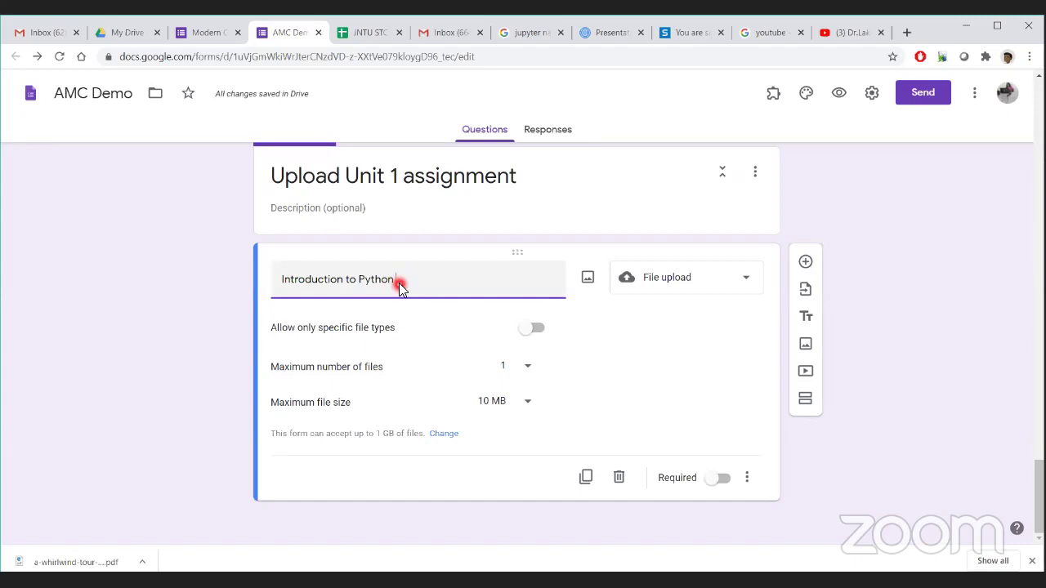
- Try 5 and 10 as the maximum number of uploaded files, and set the limit back to 1
click(527, 368)
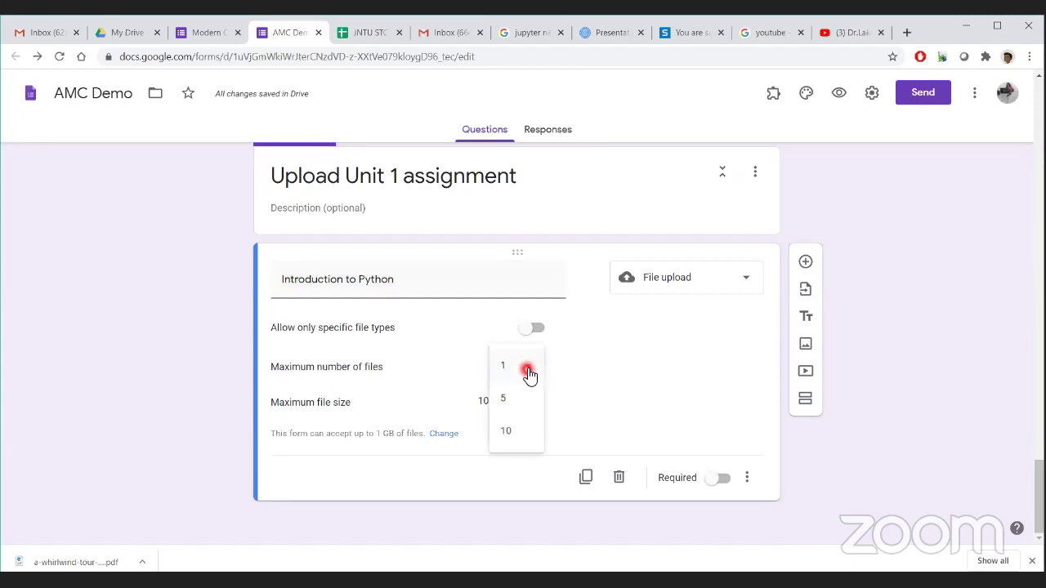
click(511, 401)
click(528, 368)
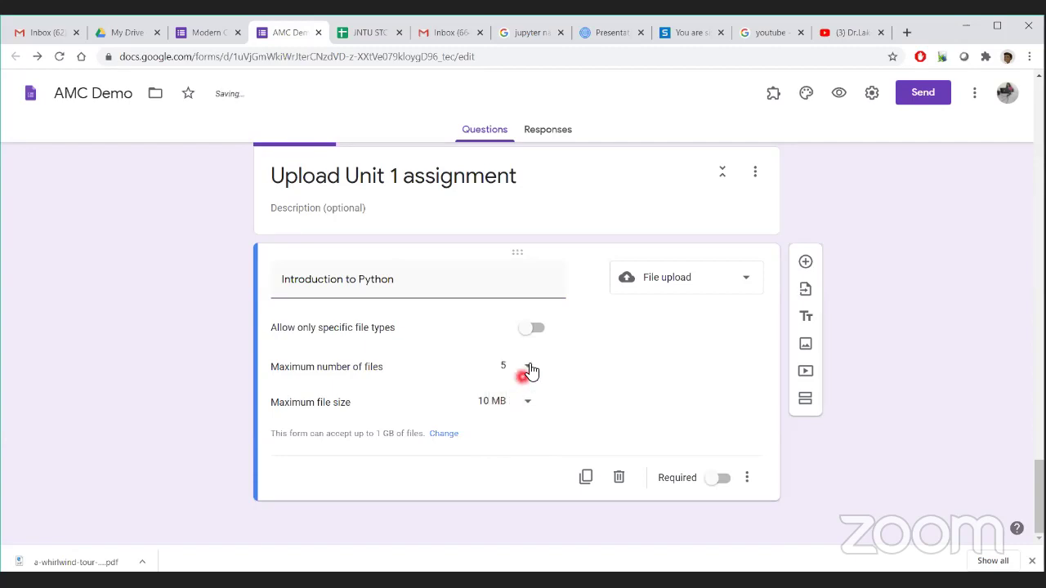
click(521, 398)
click(531, 372)
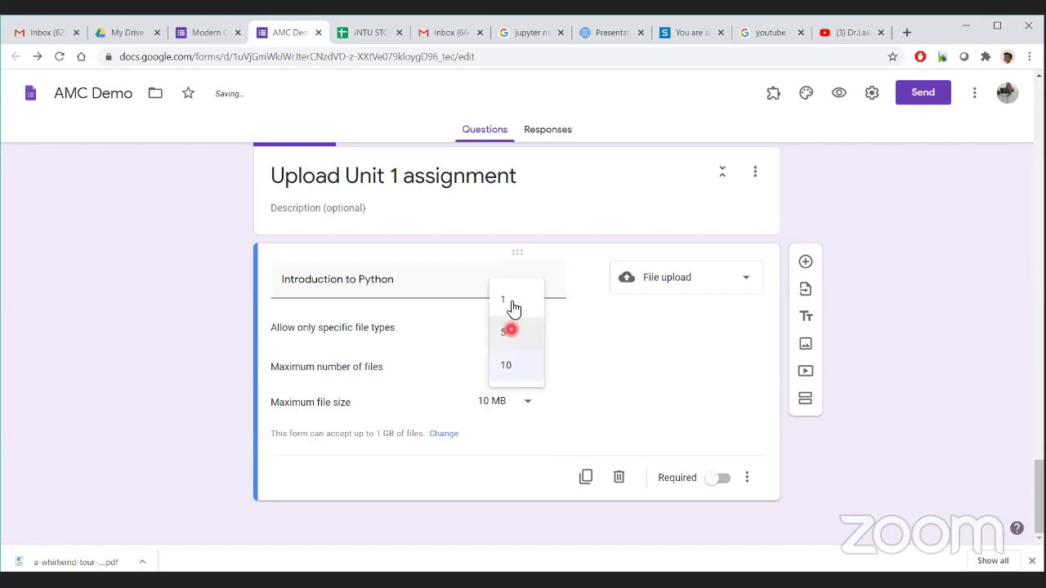
click(512, 304)
- Set the upload question's maximum file size to 1 MB and make the question required
click(528, 405)
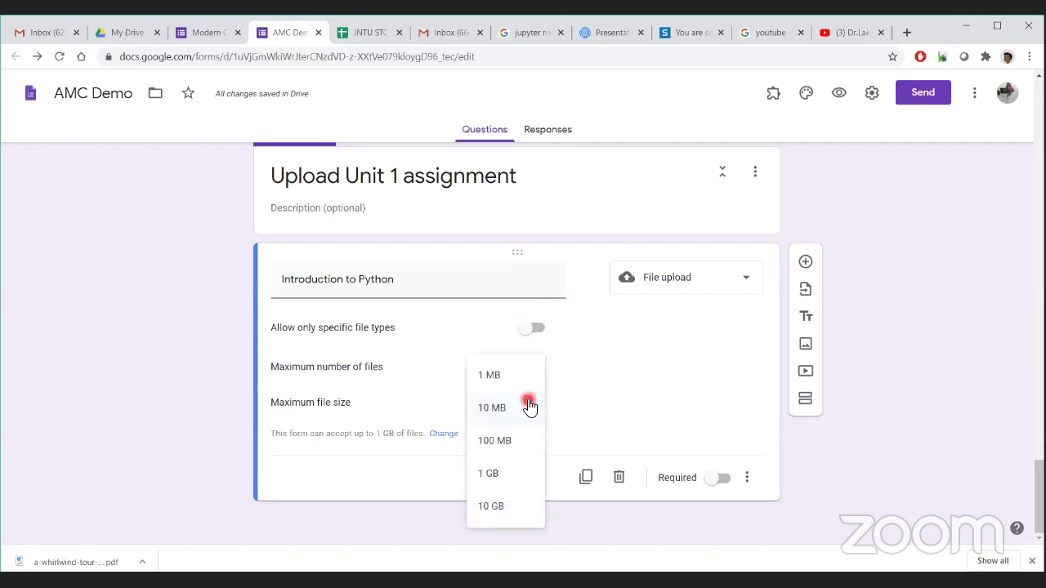
click(493, 474)
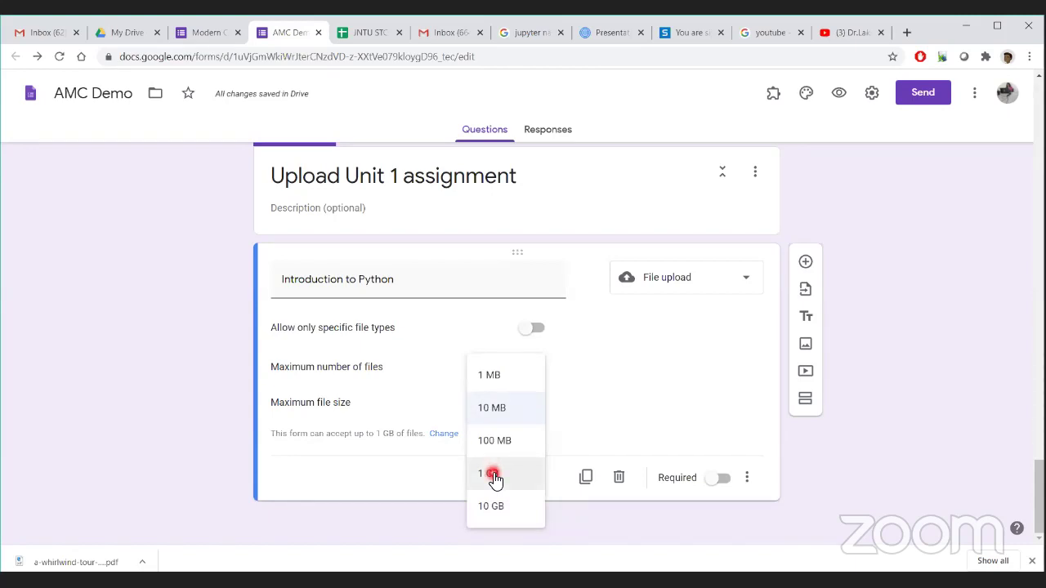
click(500, 412)
click(496, 376)
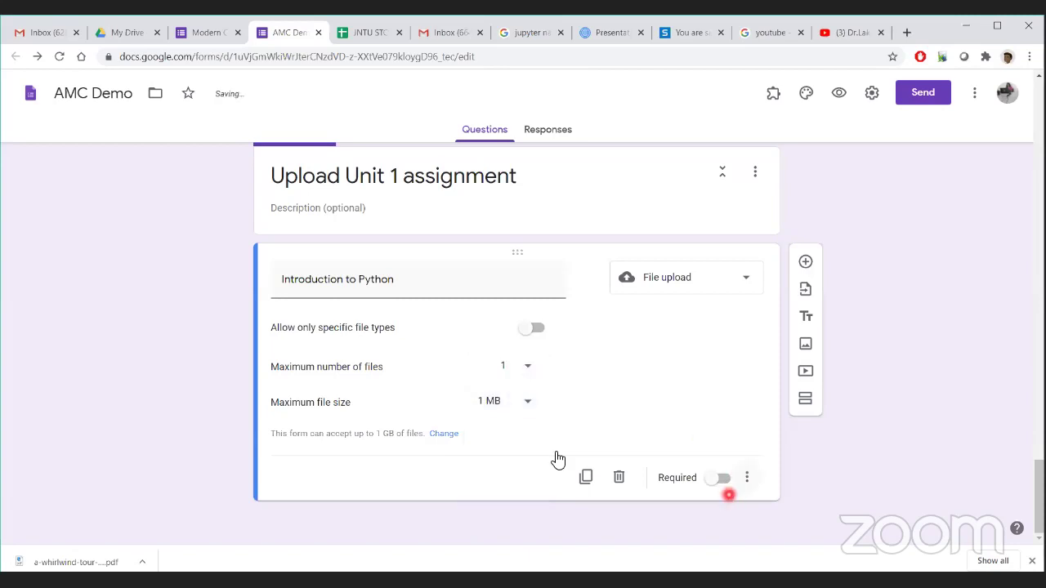
click(721, 478)
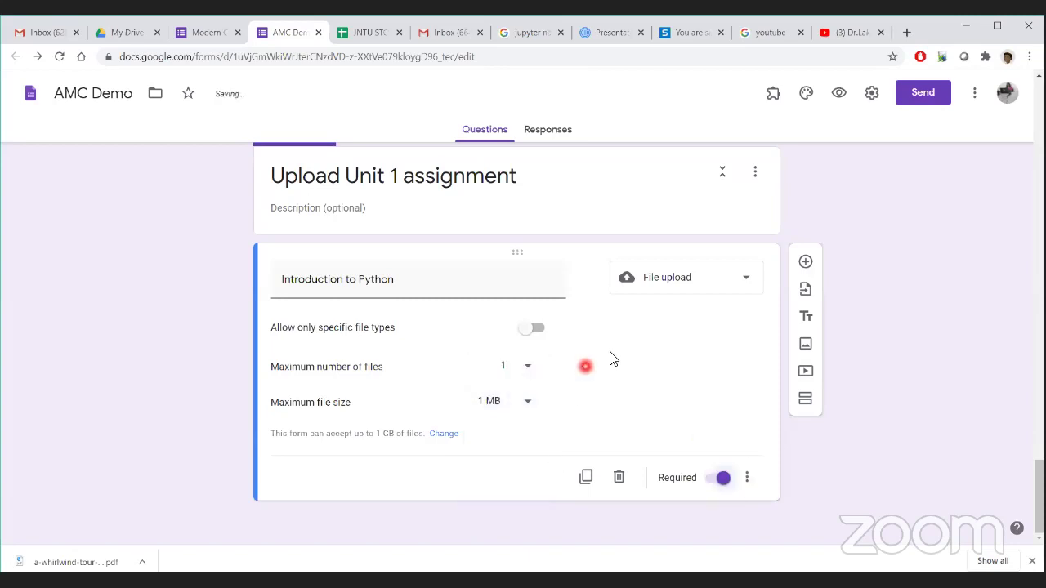
- Add a question titled "Rate my workshop" below the upload question and set its type to Linear scale
click(806, 265)
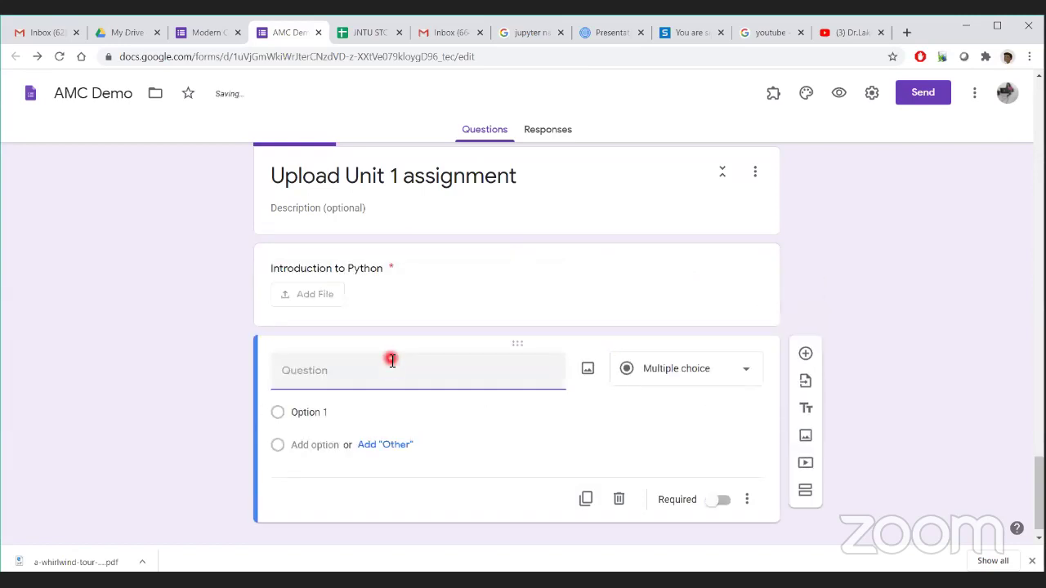
text(Rate my )
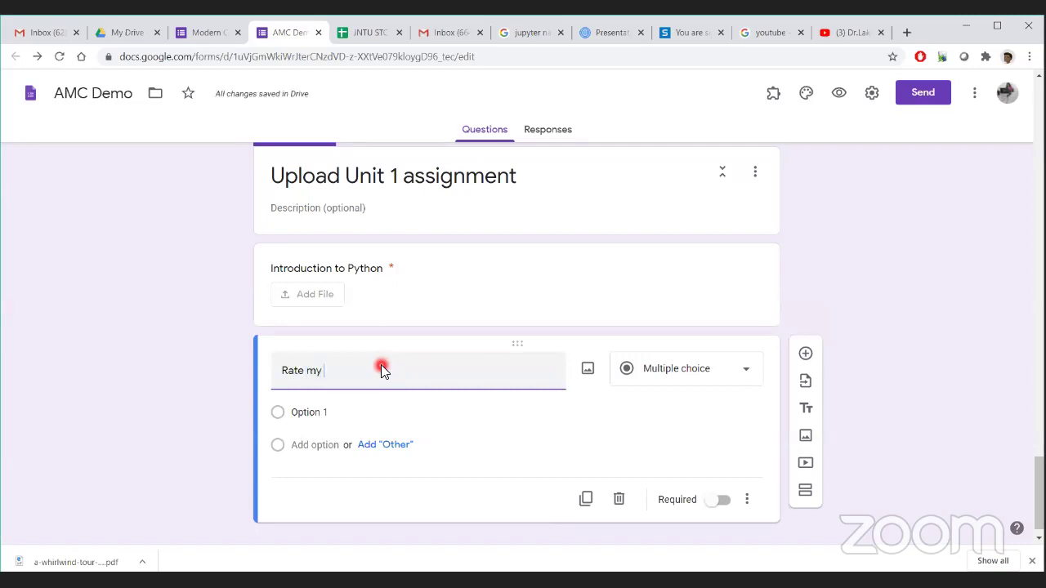
text(workshop)
click(689, 374)
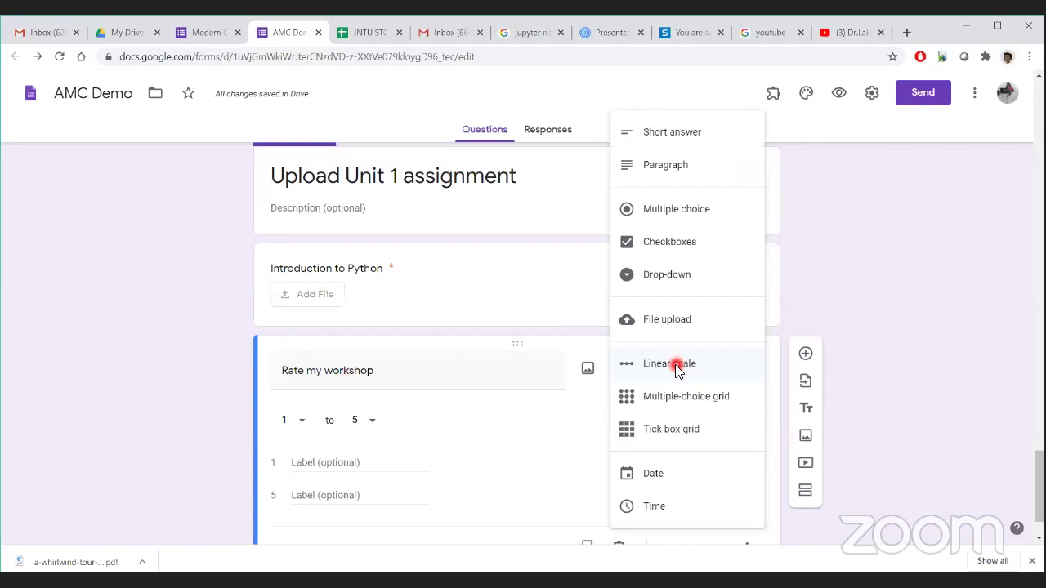
click(676, 370)
scroll(343, 400, down, 2)
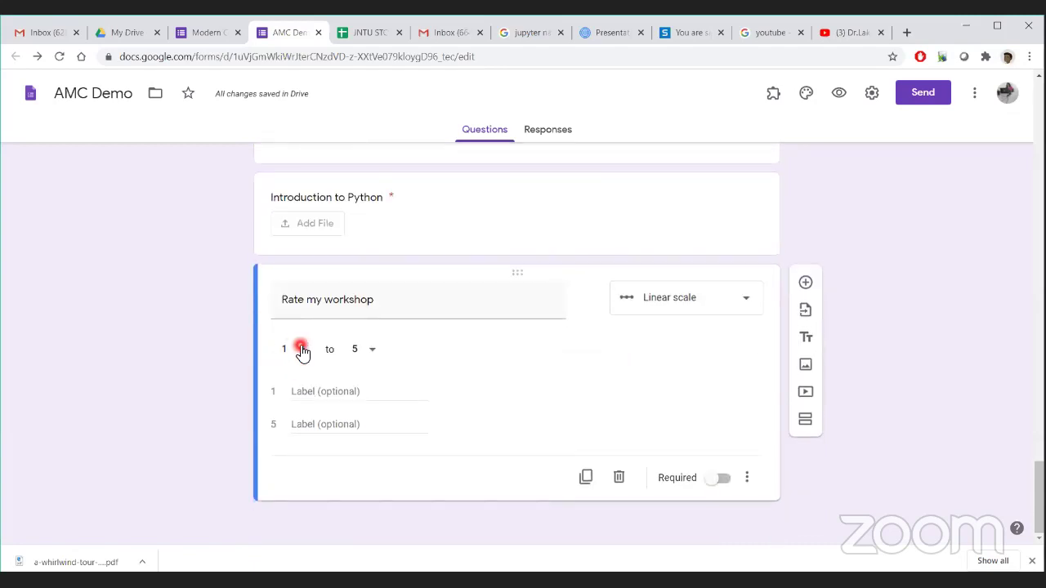
- Set the "Rate my workshop" scale to run from 1 to 5
click(302, 351)
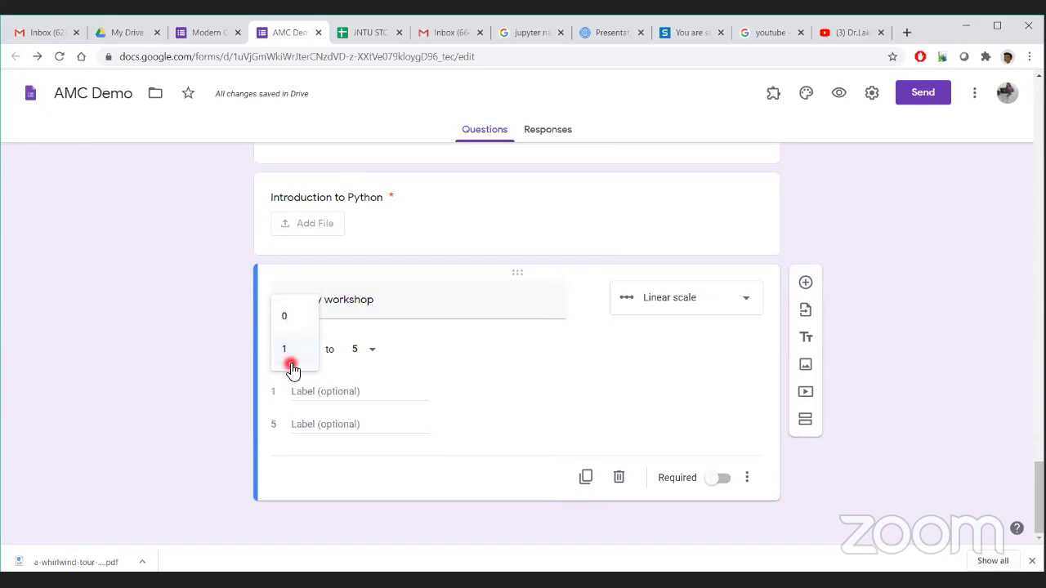
click(292, 358)
click(292, 357)
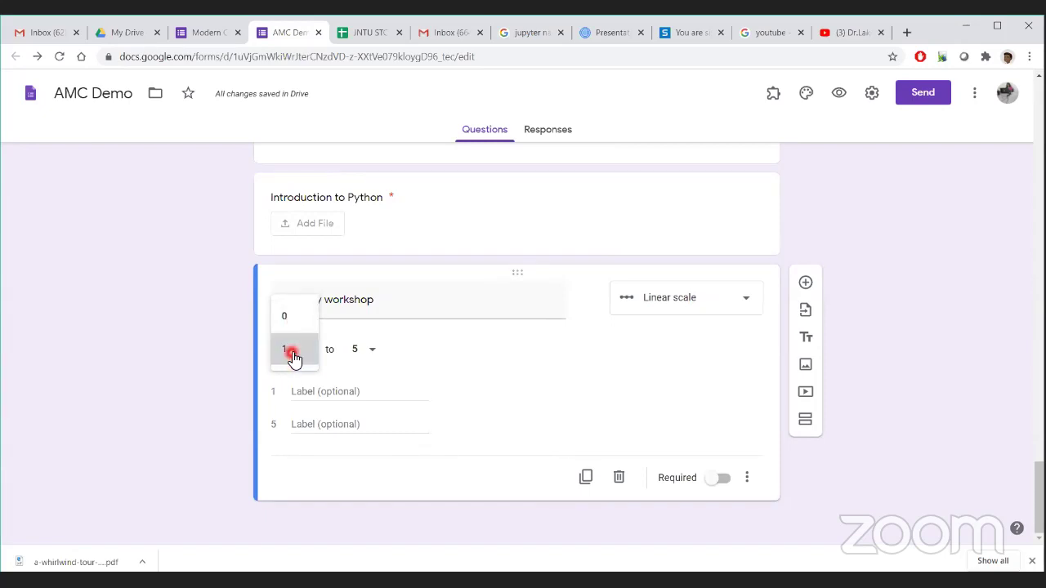
click(377, 353)
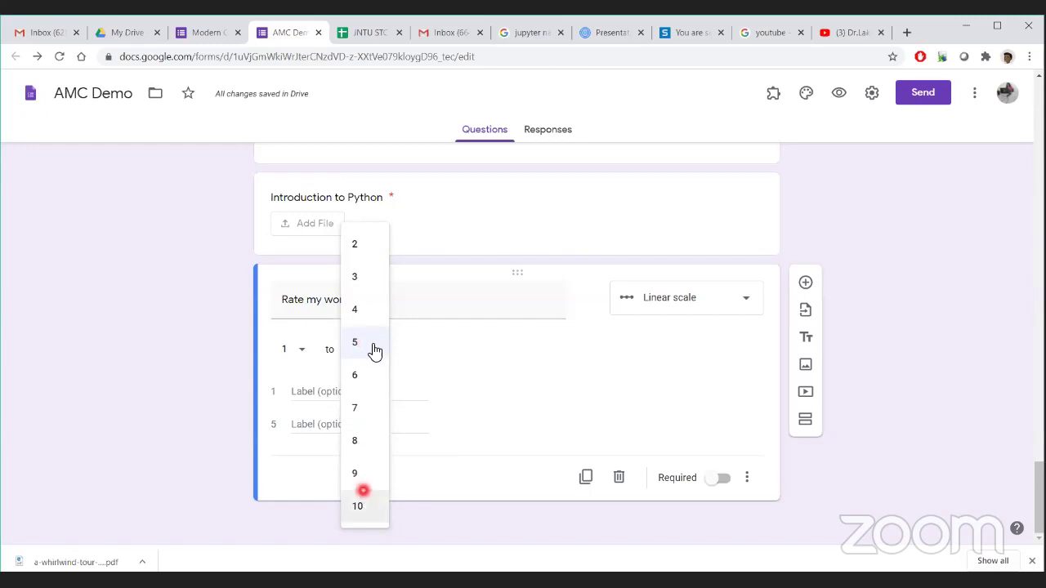
click(320, 392)
- Label the workshop rating scale "Poor" at 1 and "Excellent" at 5, and make the question required
click(319, 393)
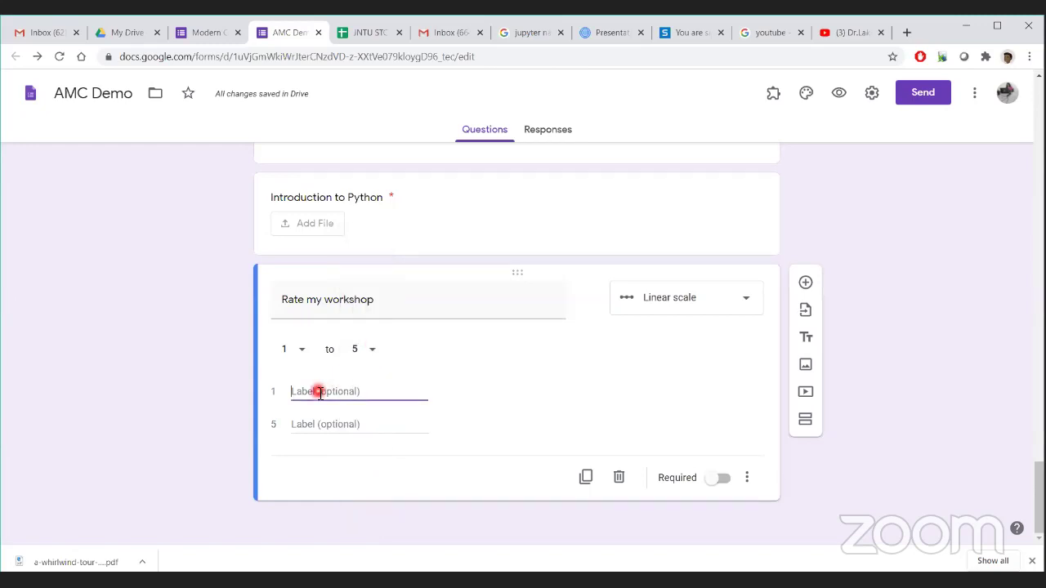
text(Low)
key(BackSpace)
key(BackSpace)
key(BackSpace)
text(Poor)
click(312, 427)
text(Ex)
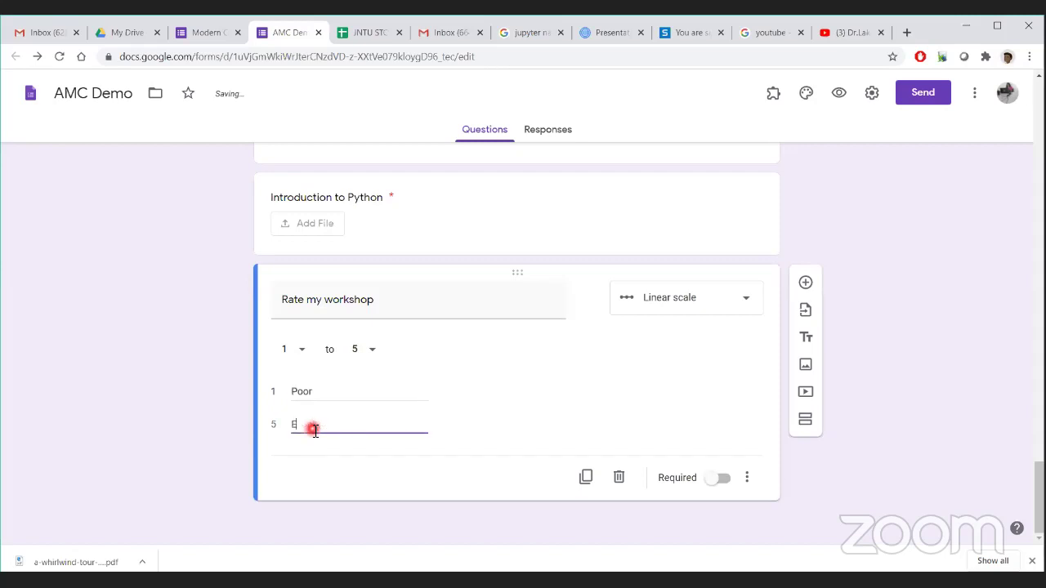
text(cellent)
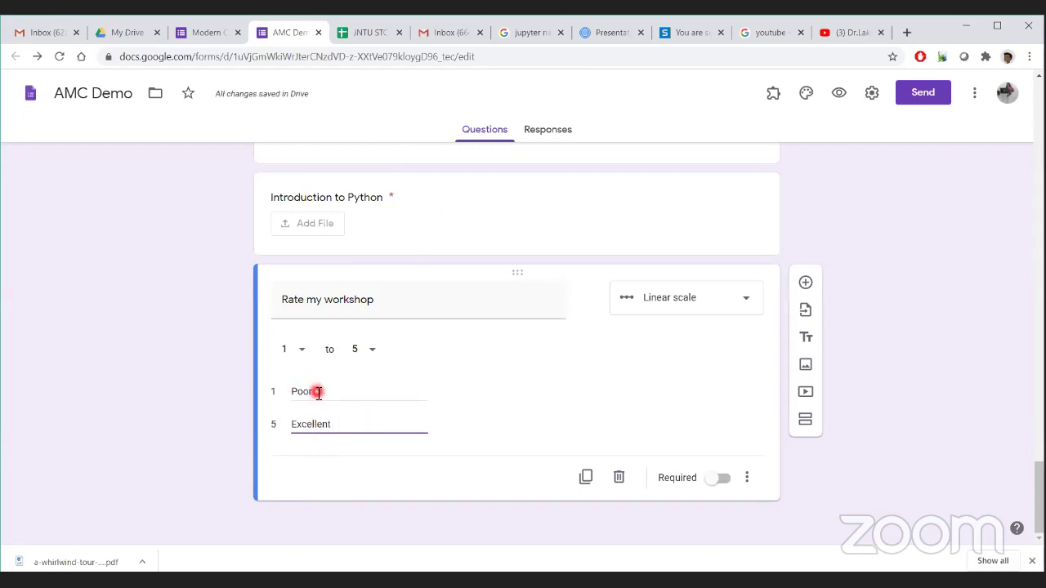
click(298, 424)
click(301, 424)
click(455, 130)
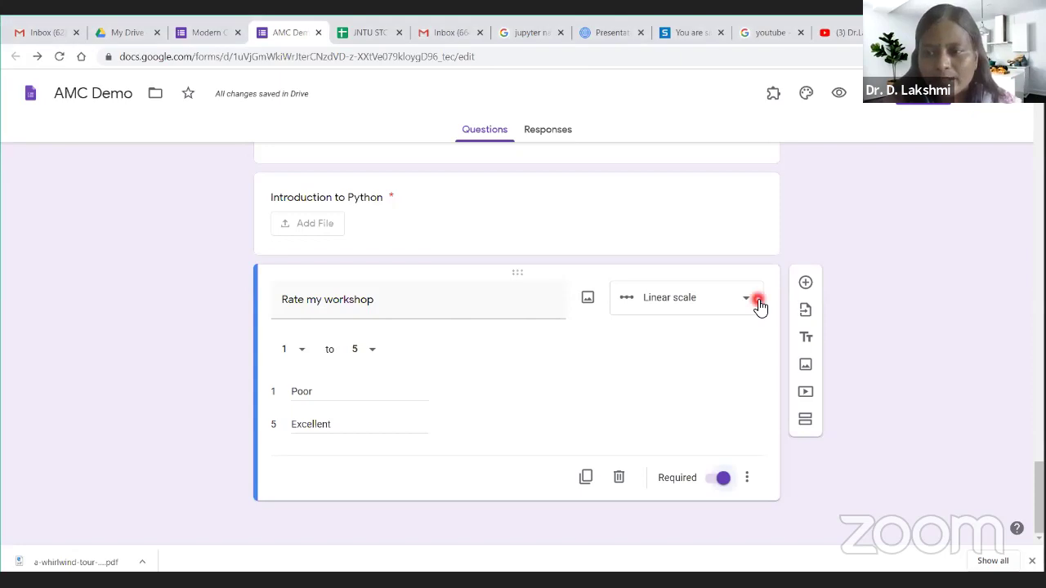
- Add a question titled "State and Capital" below the workshop rating and set its type to Multiple-choice grid
click(804, 285)
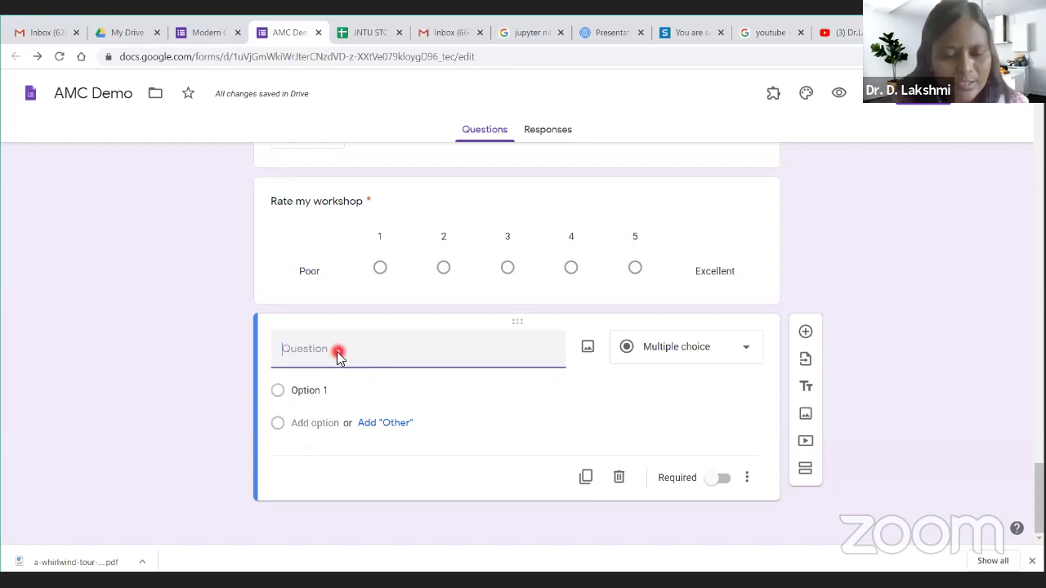
text(State and Capital)
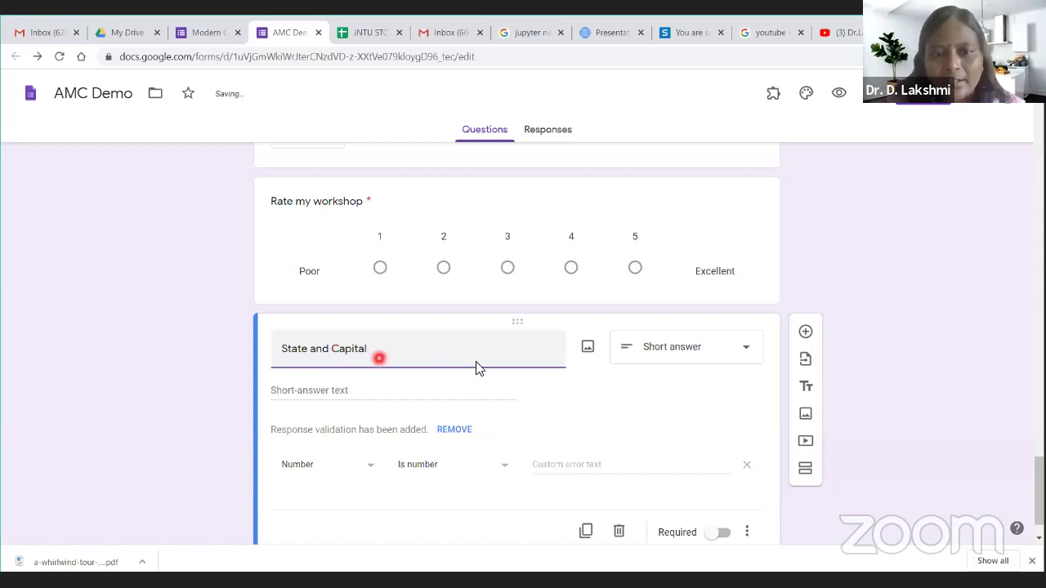
click(697, 380)
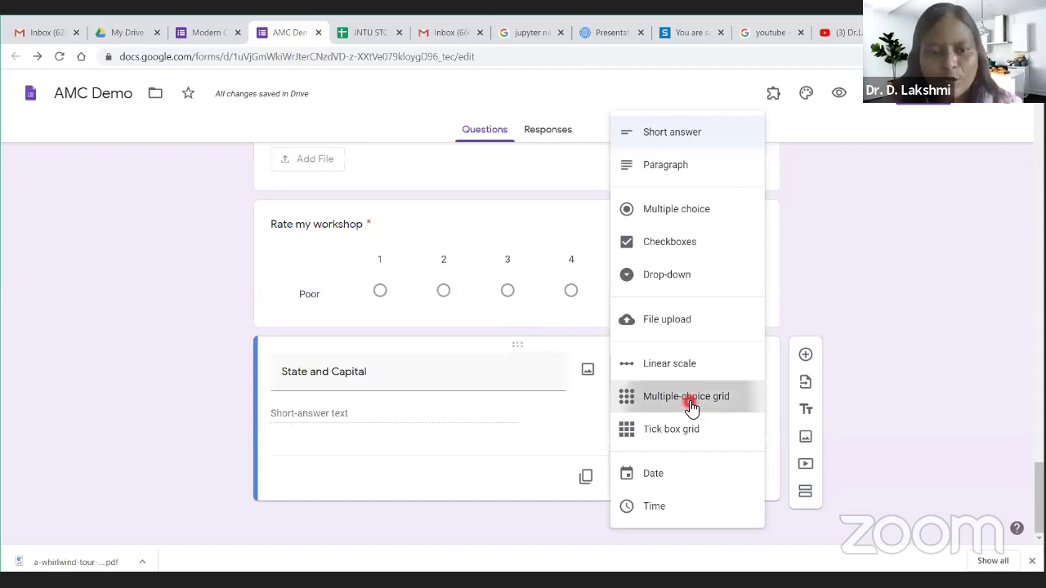
click(690, 406)
- Name the grid's first row "Karnataka" and its first column "Chennai"
click(324, 389)
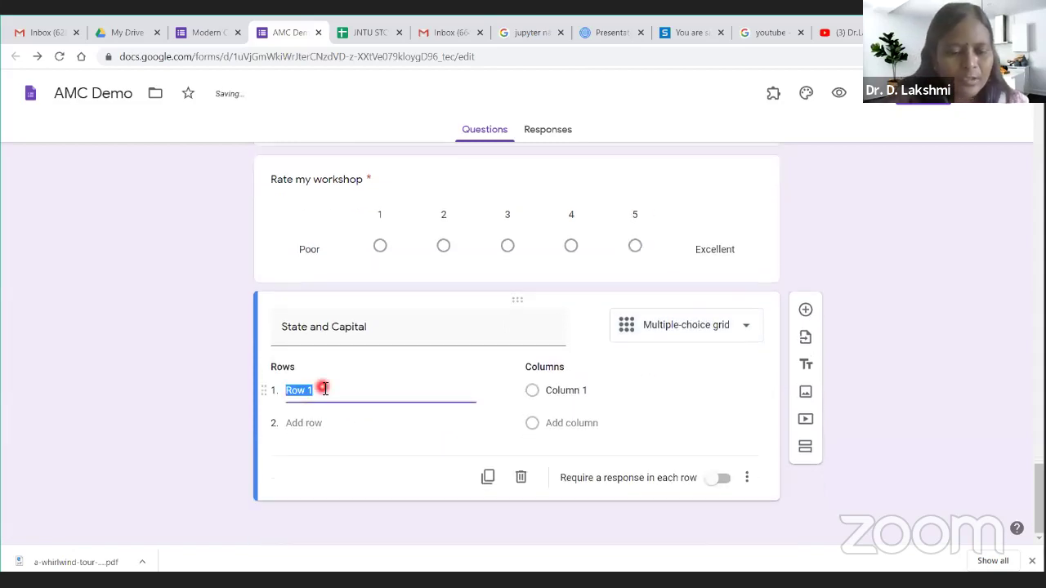
text(Karna)
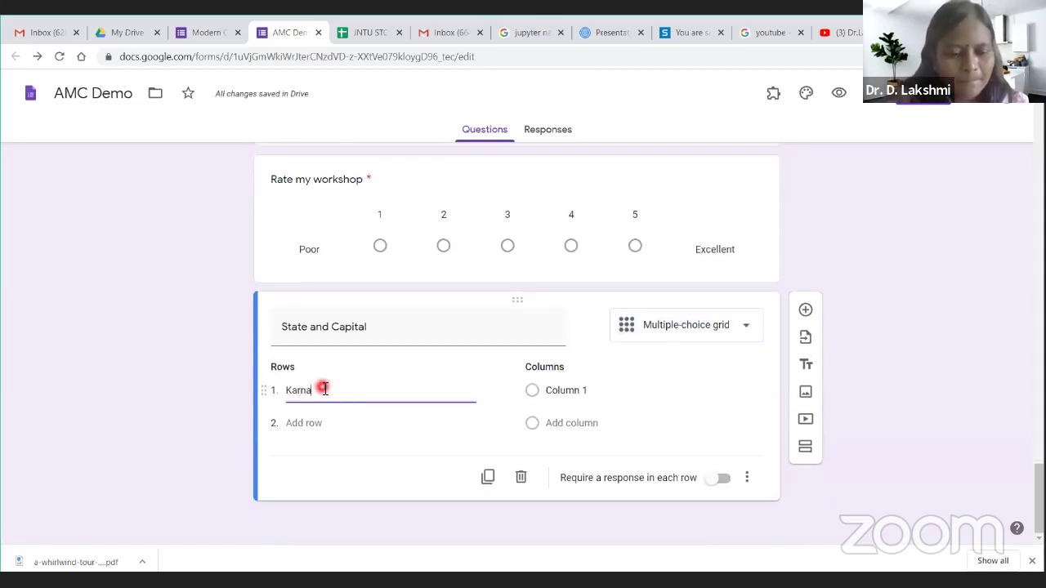
text(taka)
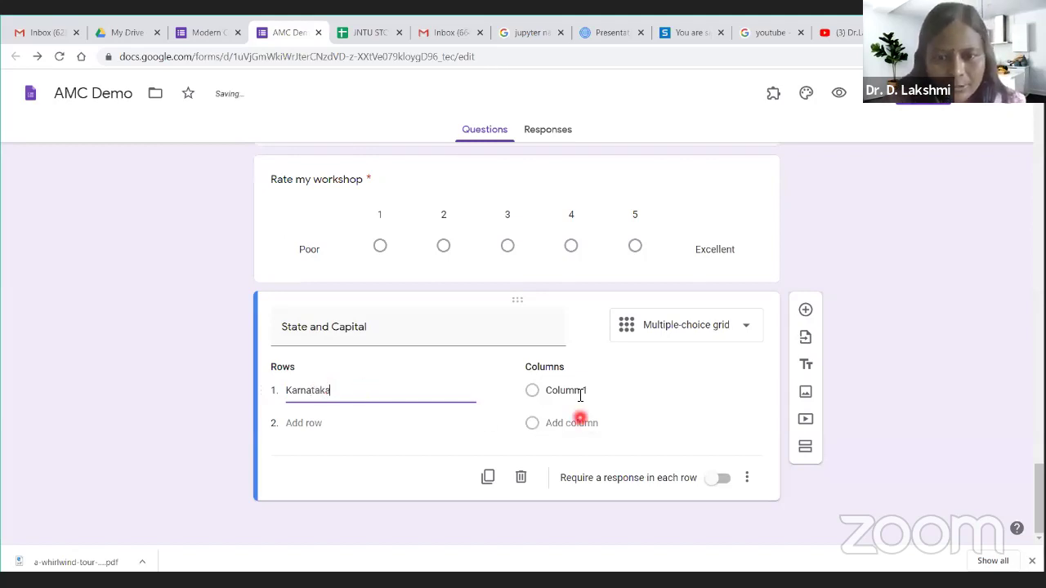
click(579, 392)
text(Chenn)
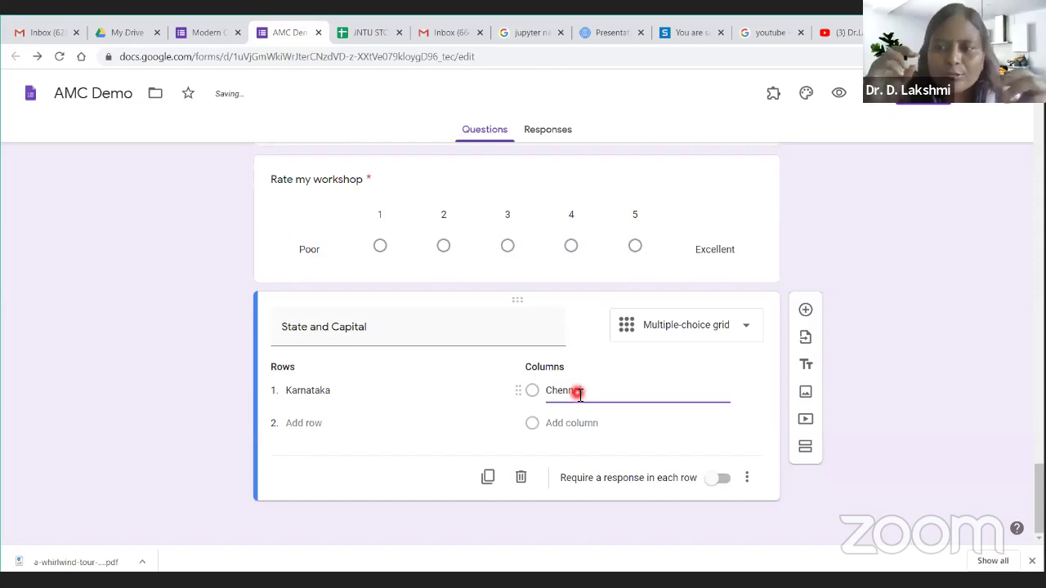
text(ai)
- Add a second row "Tamilnadu" and a second column "Hyderabad" to the State and Capital grid
click(318, 423)
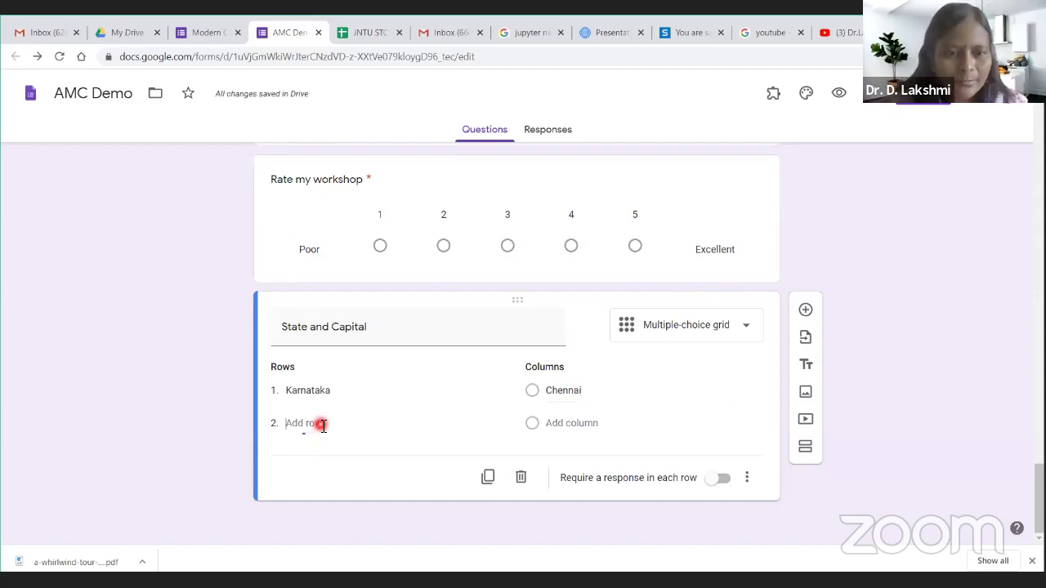
text(Tamilna)
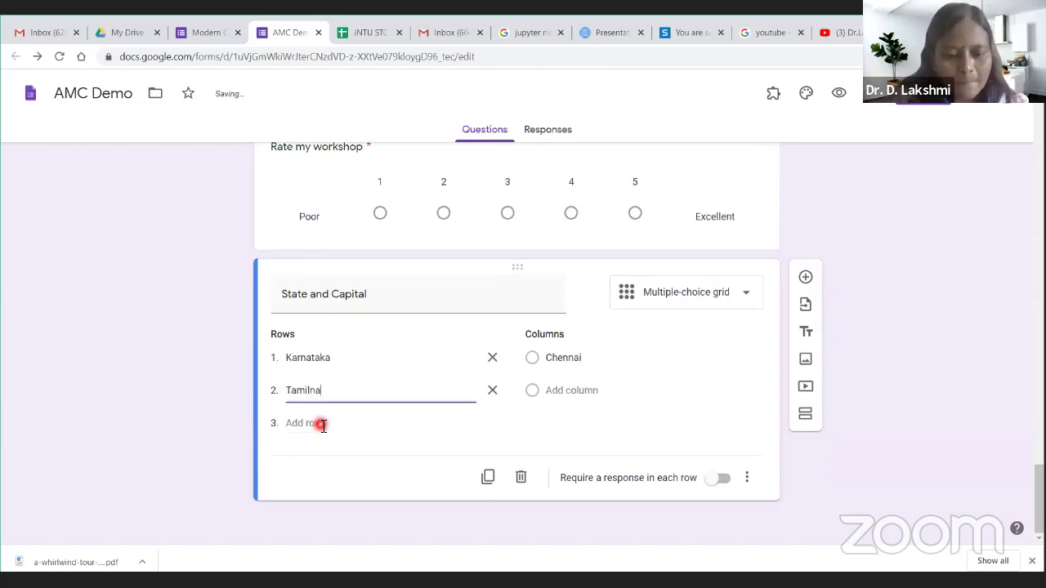
text(du)
click(574, 392)
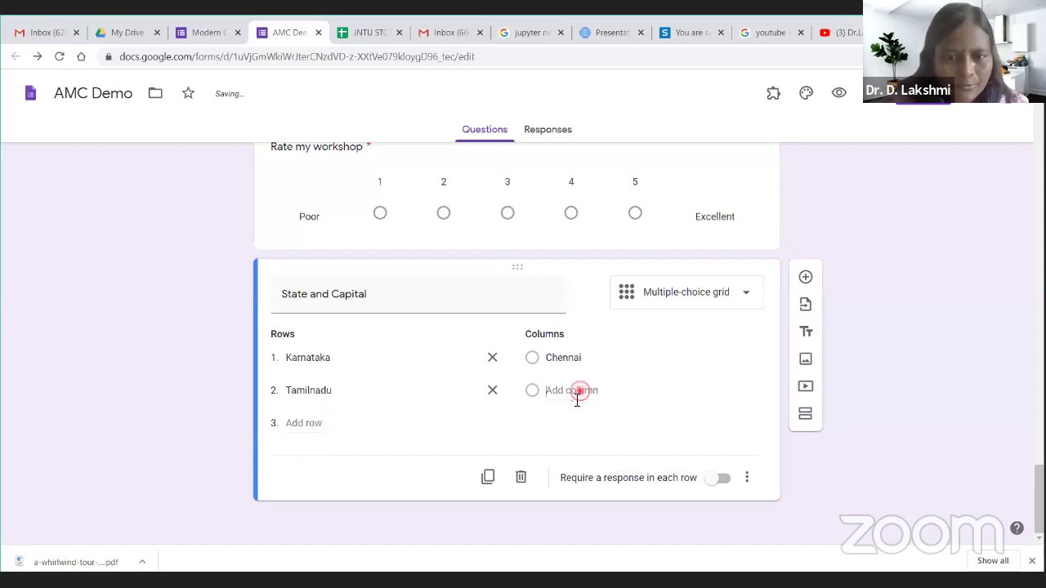
text(Hyderabad)
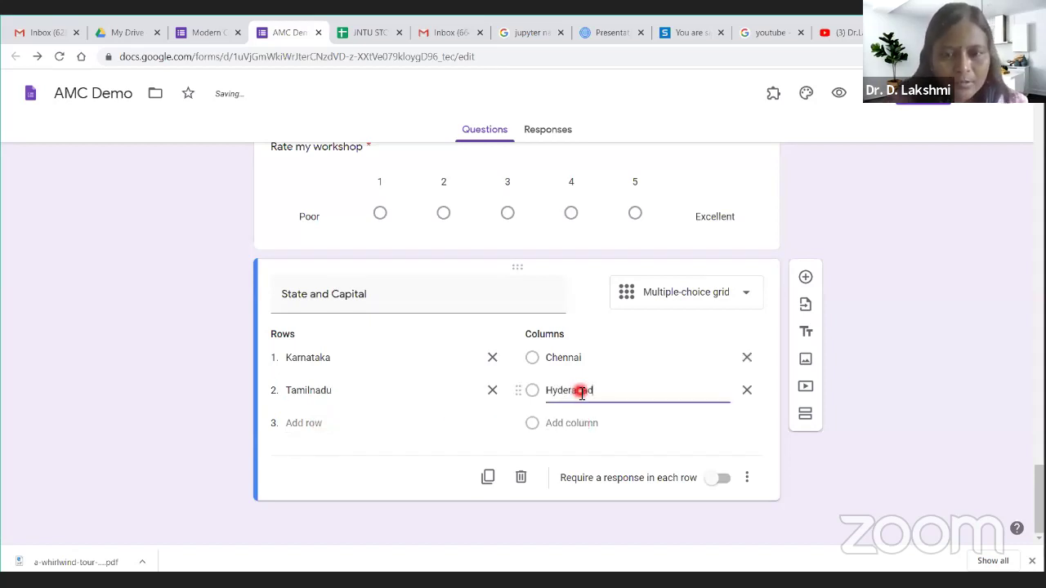
- Add a third row "Telangana" and a third column "Bangalore" to the grid, and require a response in each row
click(327, 423)
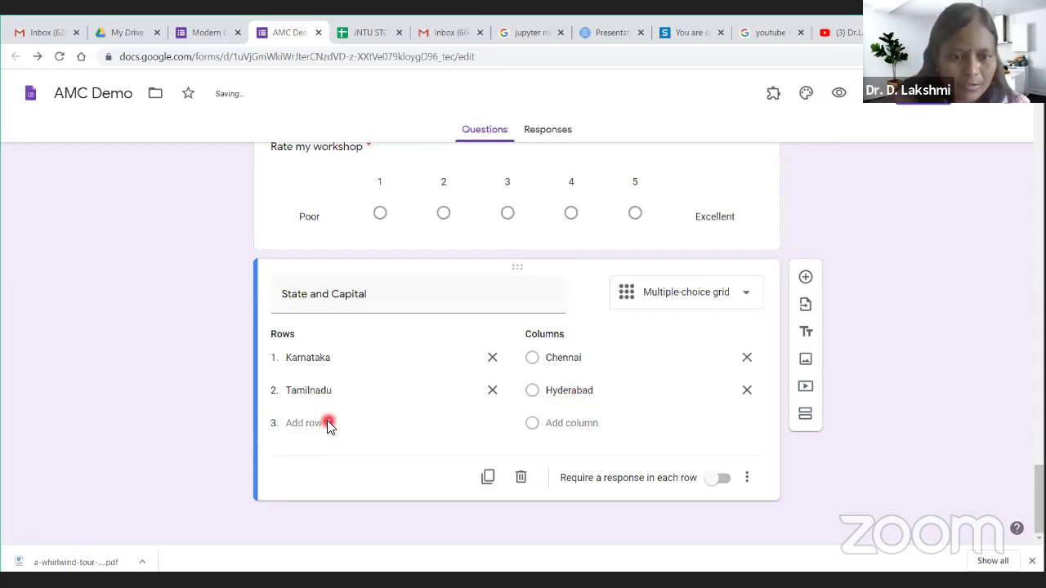
text(T)
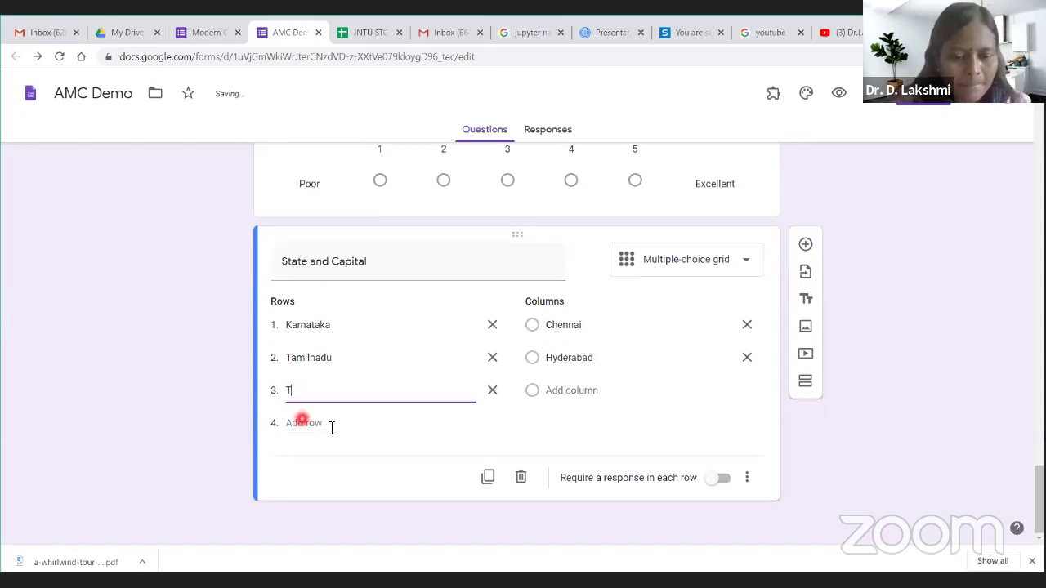
text(elangana)
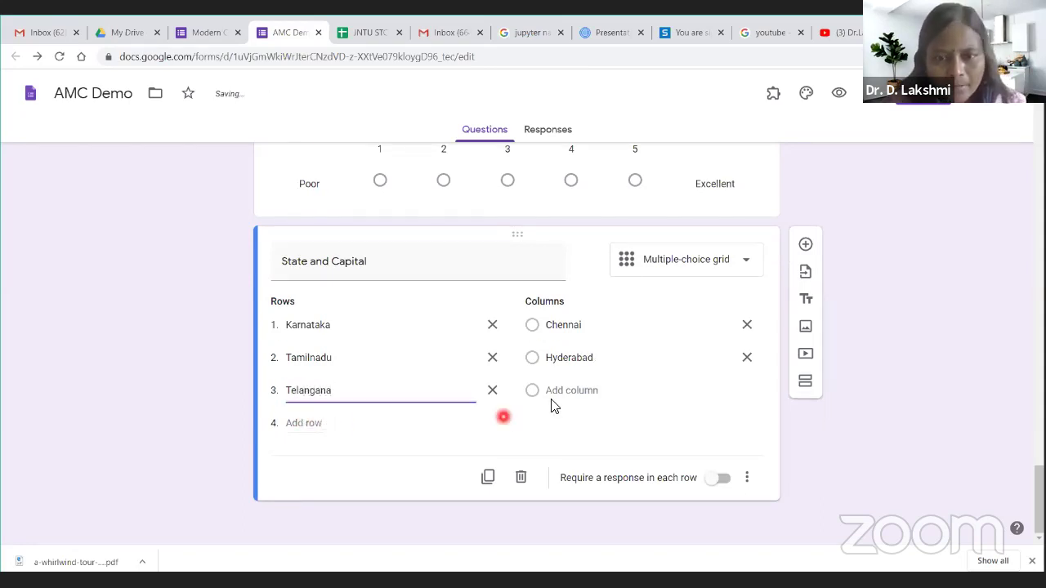
click(580, 394)
text(B)
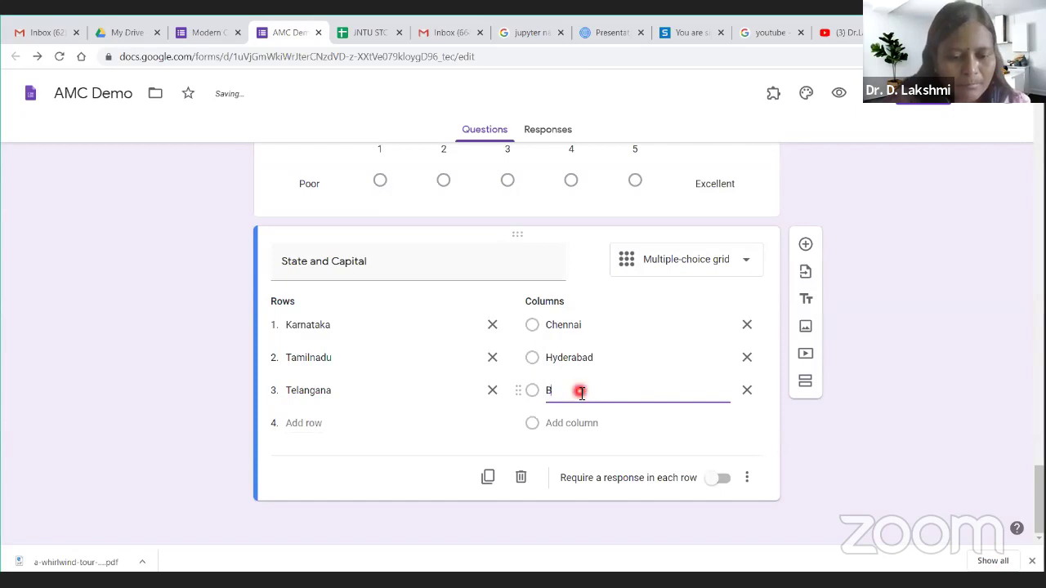
text(angalore)
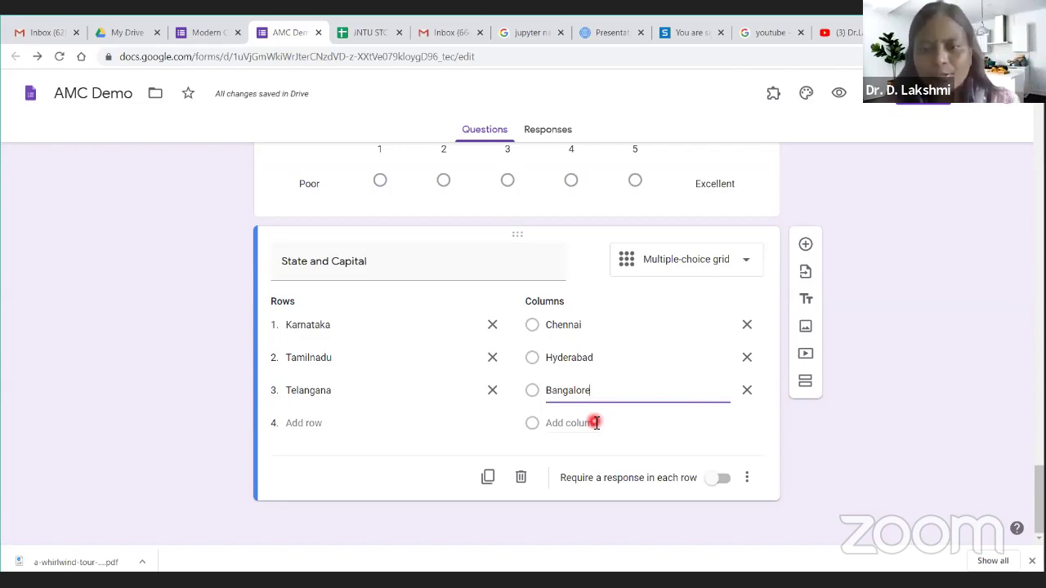
click(722, 482)
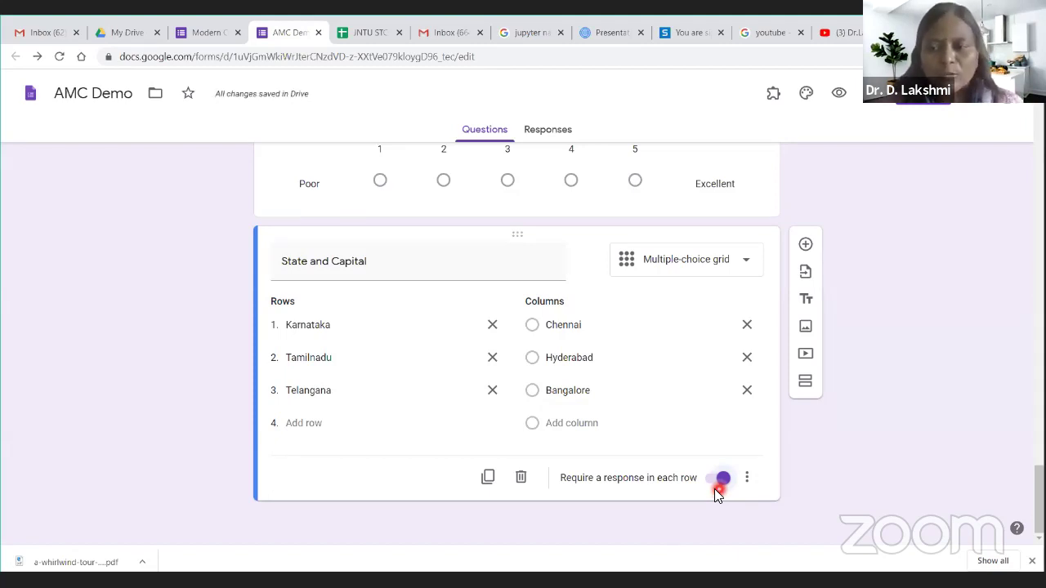
click(746, 261)
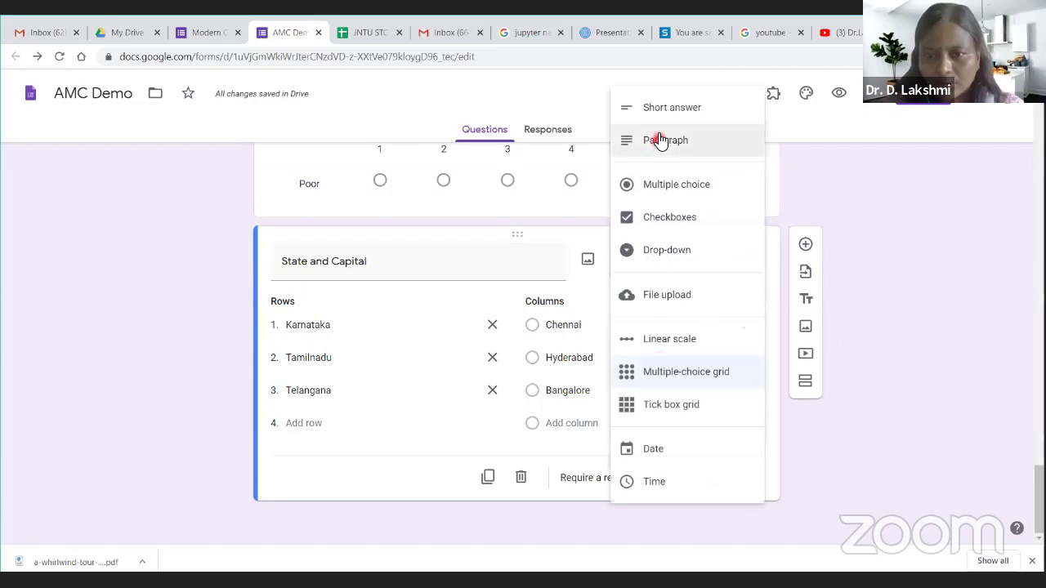
click(699, 381)
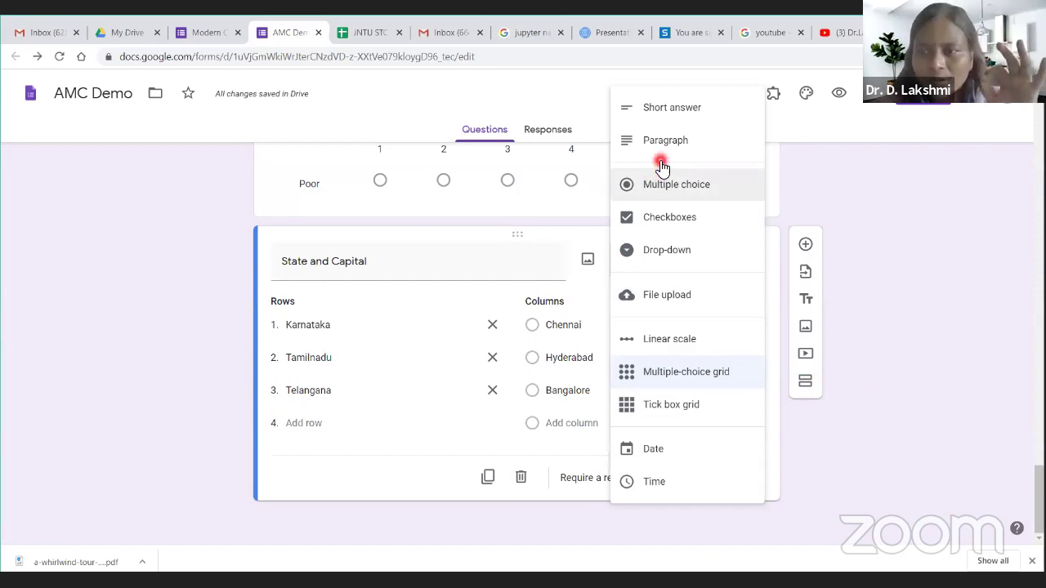
click(827, 455)
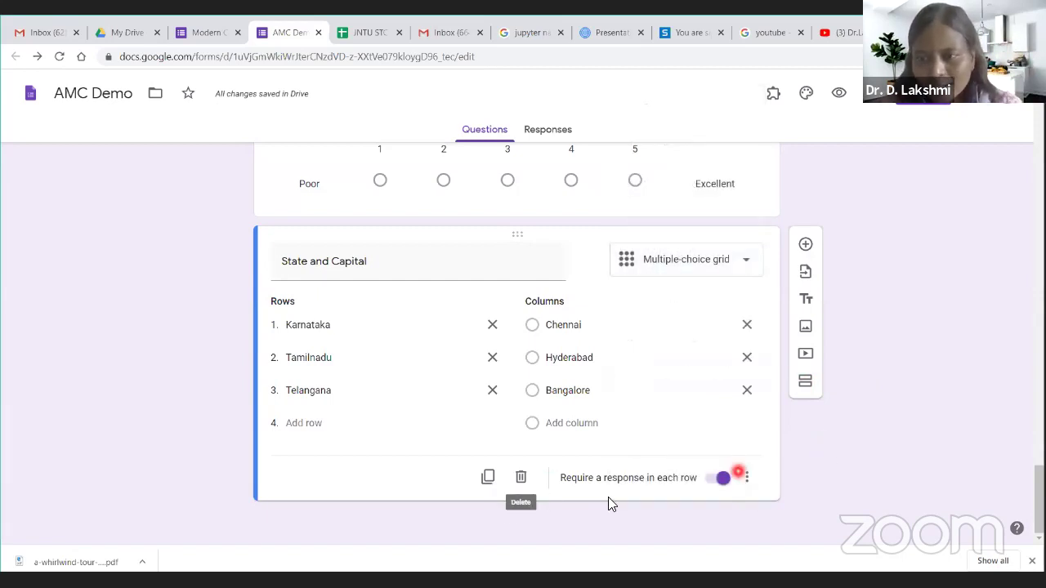
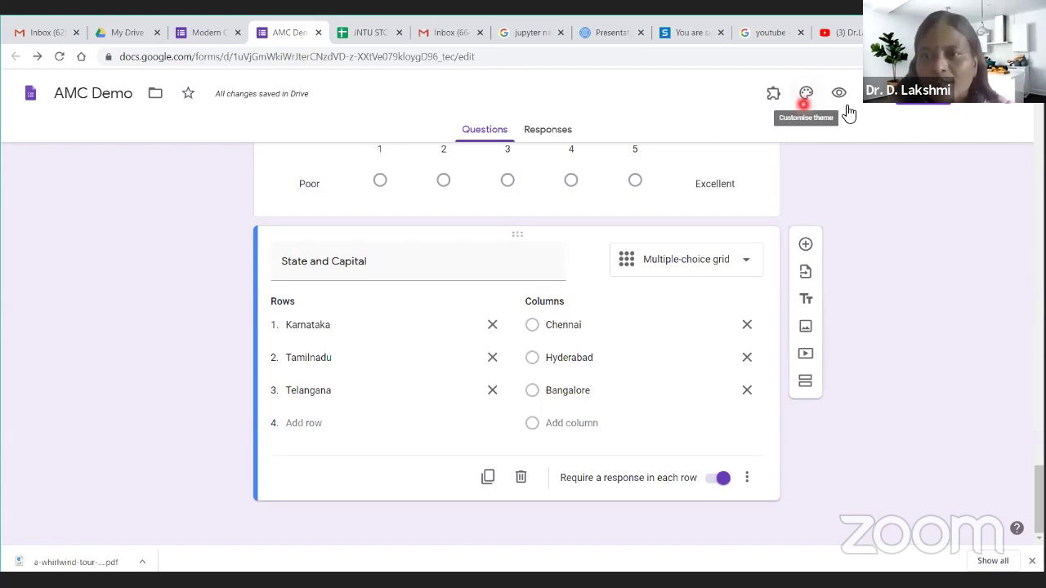
- Insert the butterfly picture from the Work and School themes as the form's header image
click(806, 94)
scroll(622, 308, down, 5)
scroll(622, 308, up, 15)
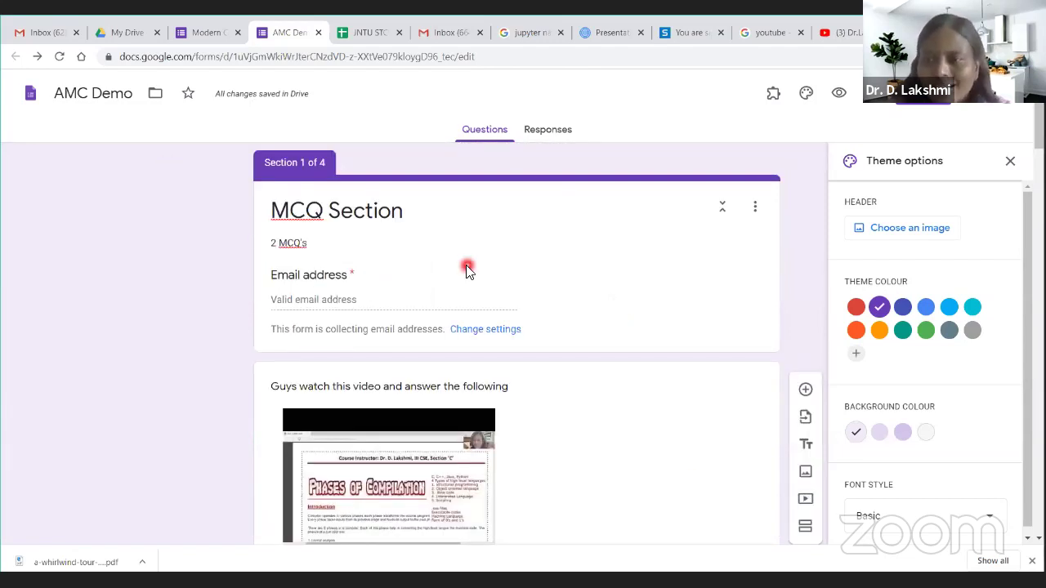
click(876, 231)
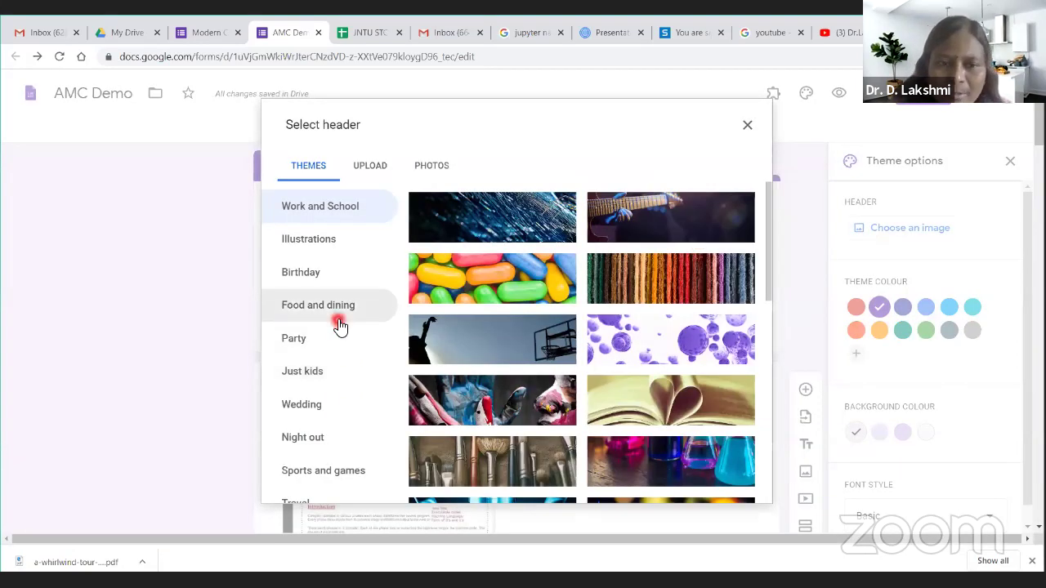
scroll(331, 365, down, 2)
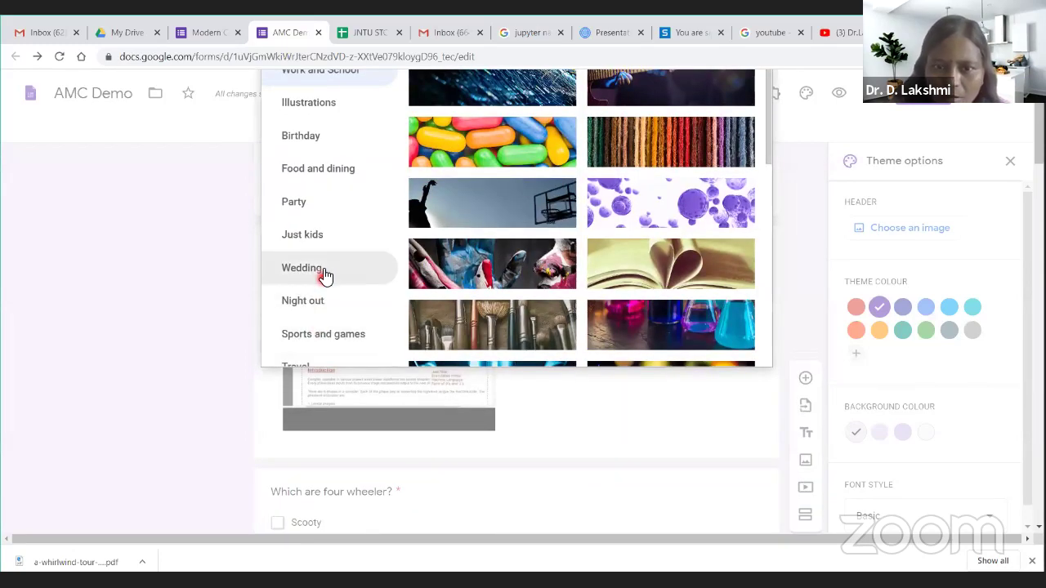
click(344, 278)
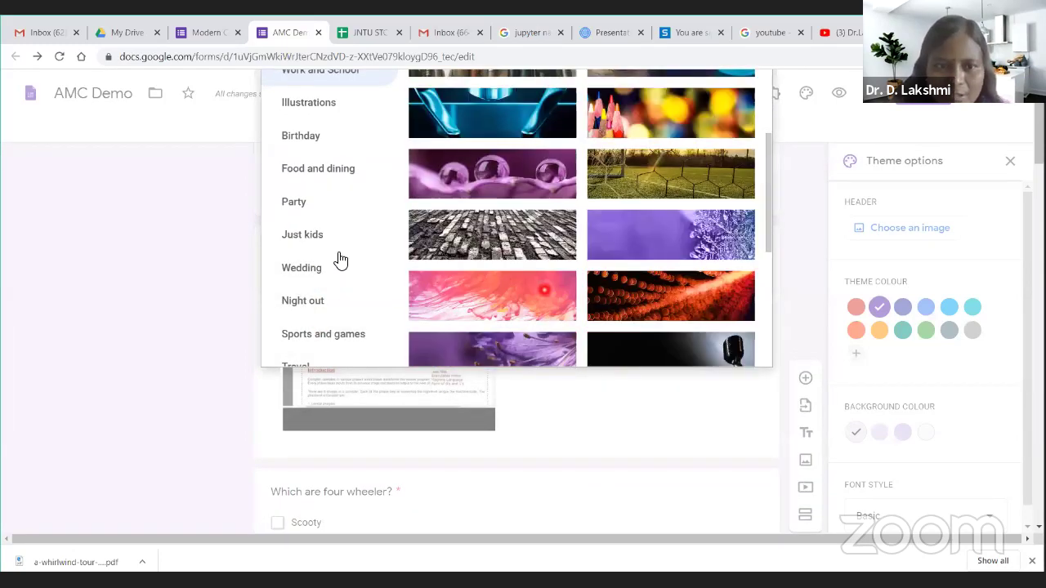
scroll(331, 221, up, 1)
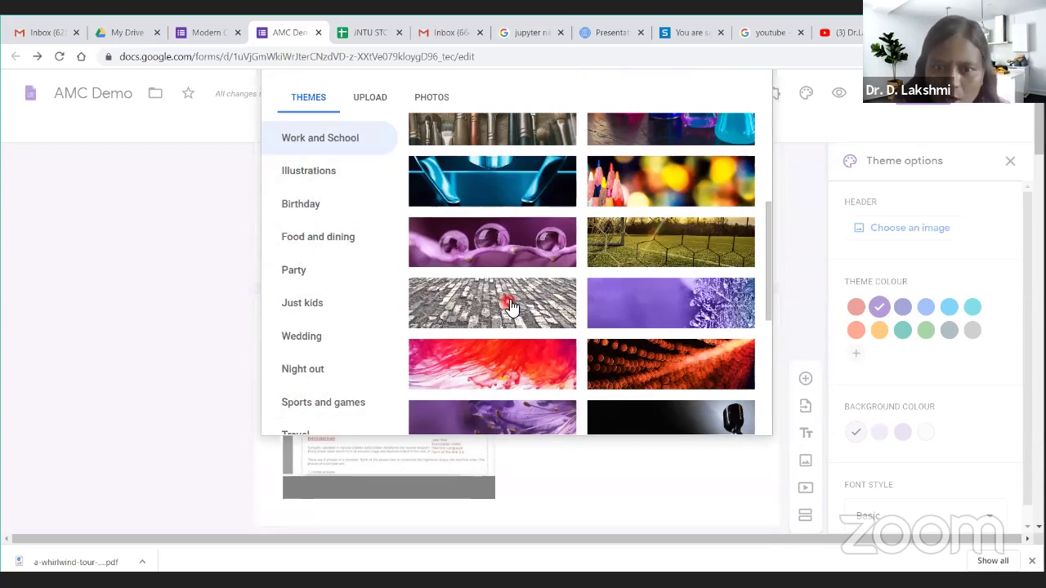
scroll(504, 302, down, 3)
scroll(572, 302, down, 2)
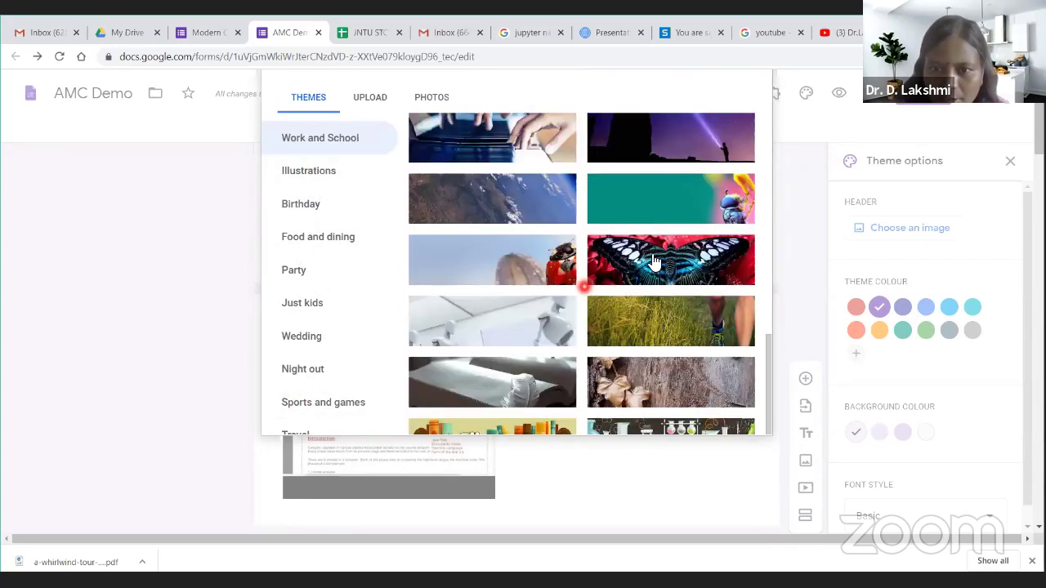
click(653, 260)
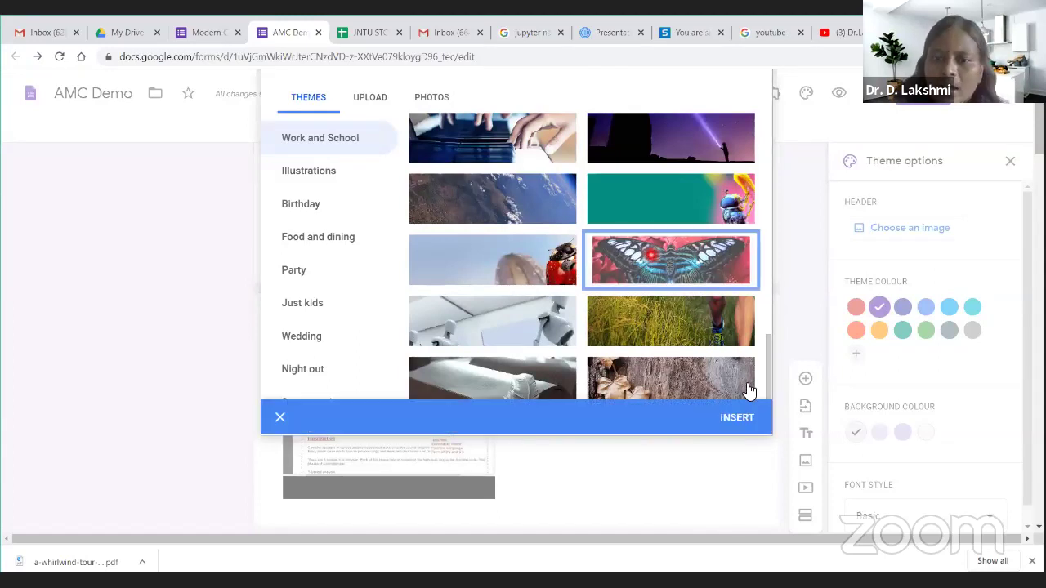
click(738, 418)
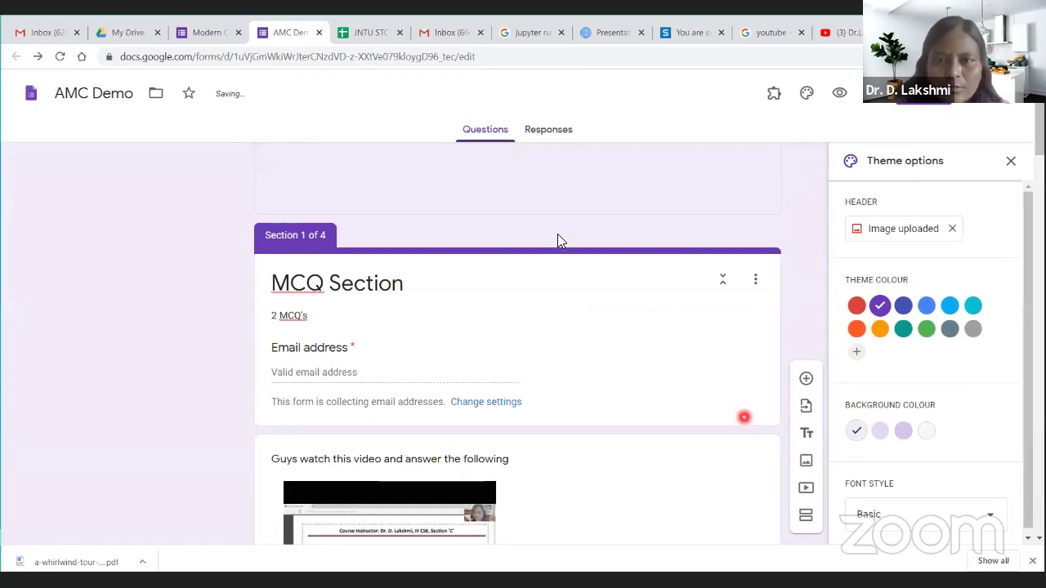
scroll(467, 280, up, 1)
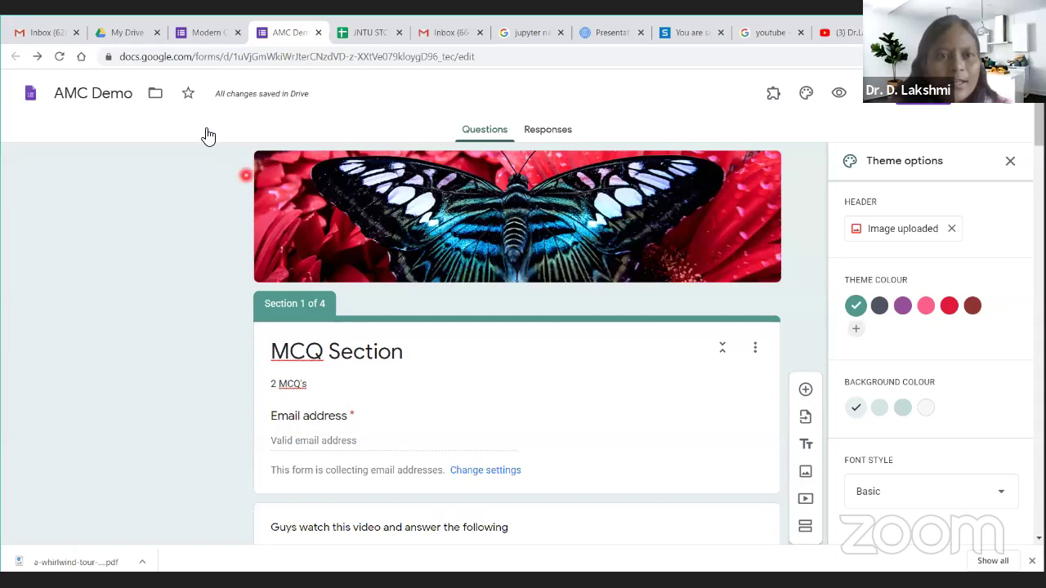
- Look at the header and theme of the "Modern Online Tools & Softwares" form and return to the AMC Demo form
click(206, 33)
scroll(479, 301, up, 3)
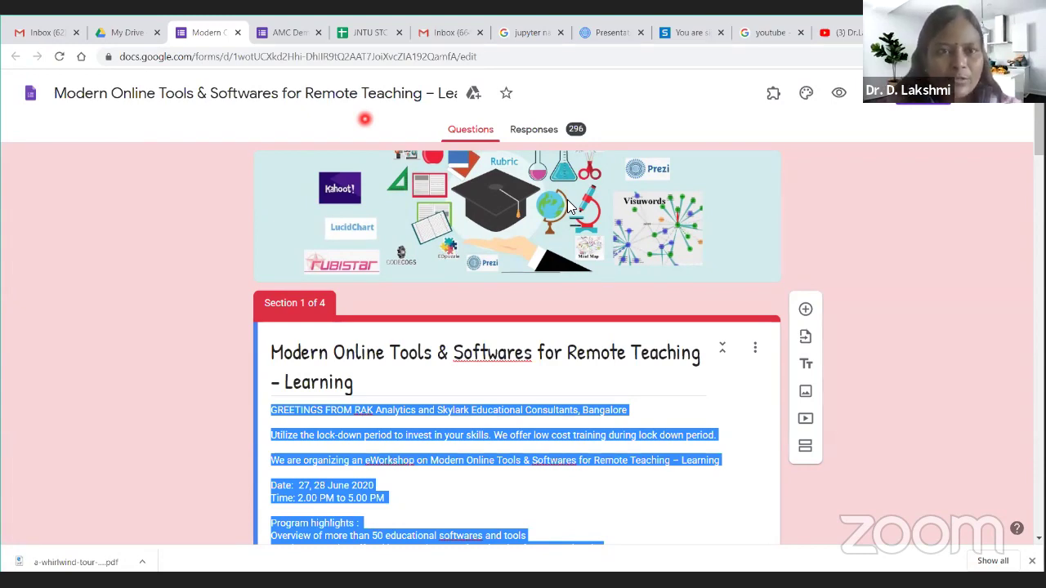
click(283, 32)
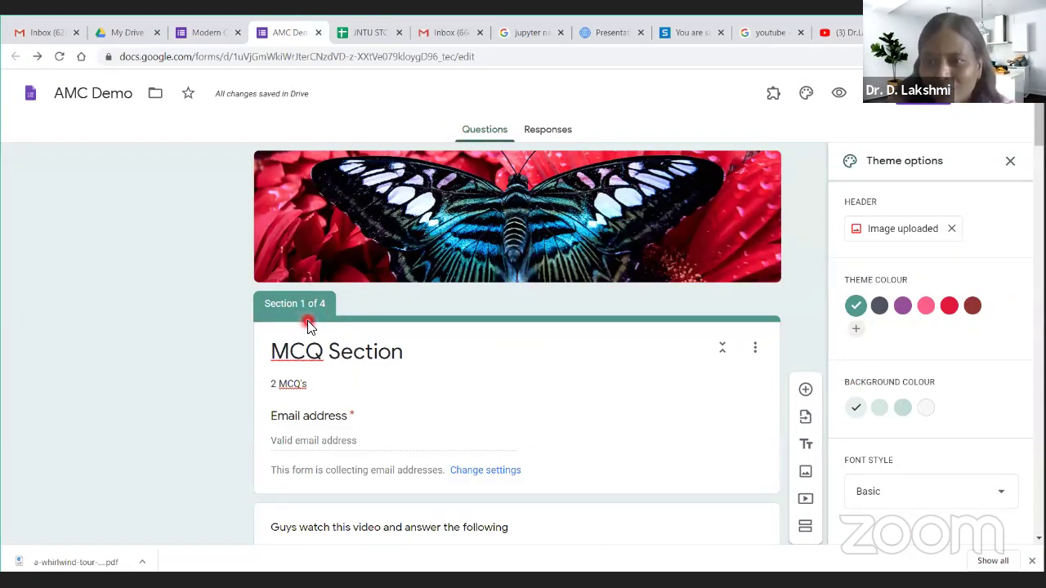
- Try the red and pink theme colours on the AMC Demo form and set the theme colour to purple
click(948, 309)
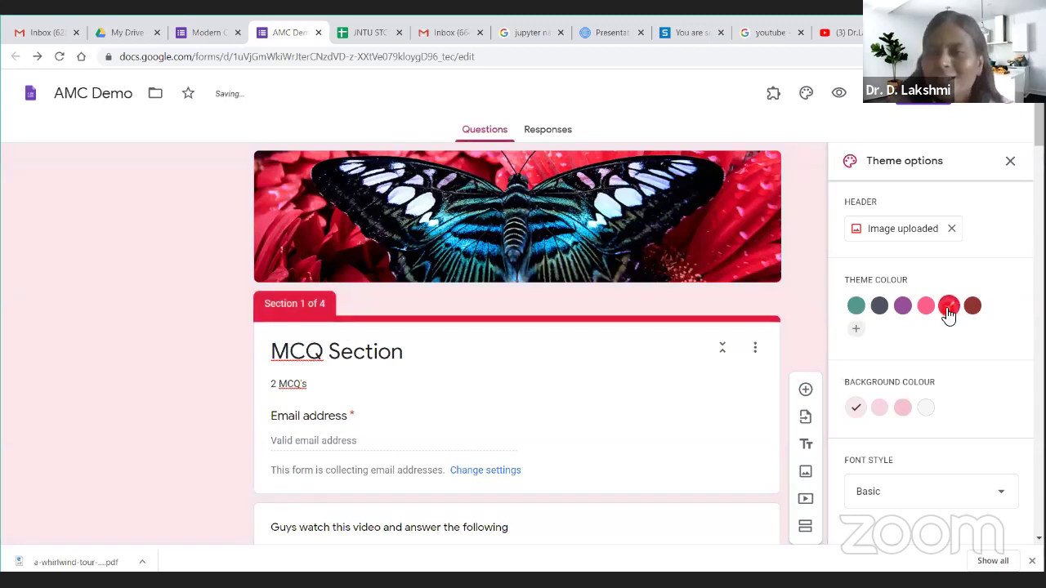
click(926, 309)
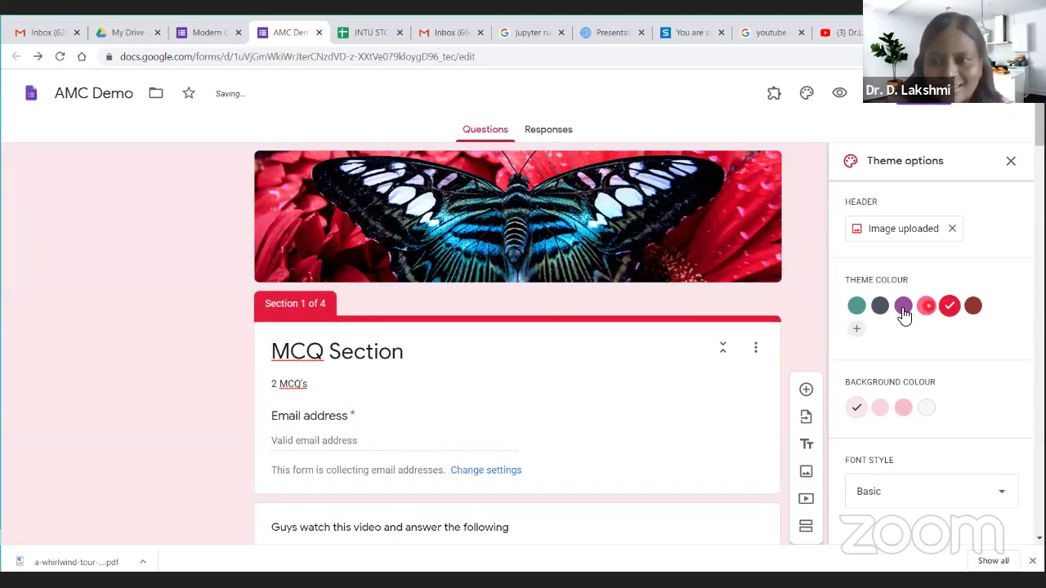
click(902, 308)
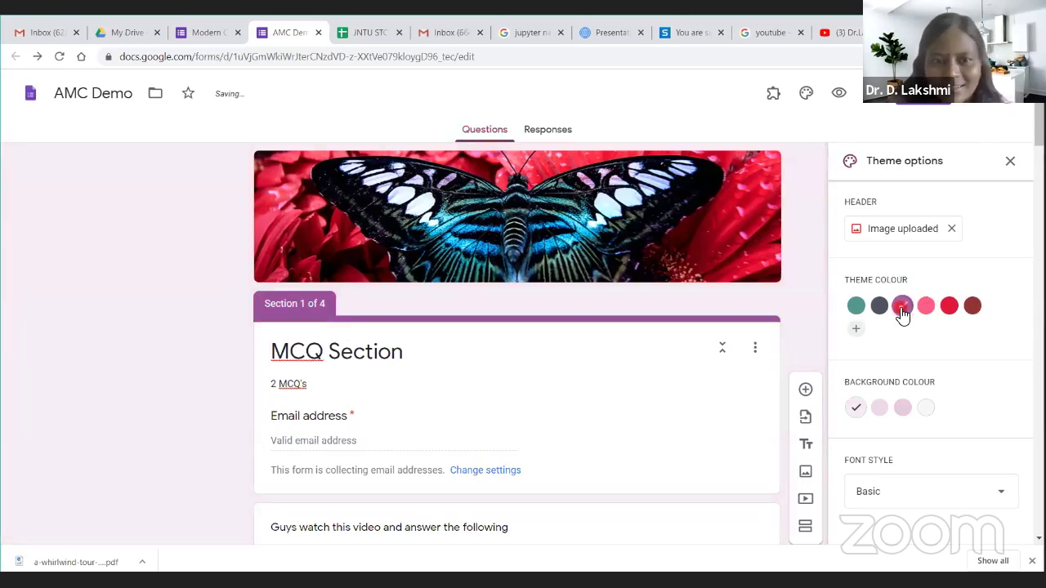
- Set the form's theme colour to red and its background colour to the dark pink shade, trying the grey and medium pink ones first
click(948, 310)
scroll(25, 362, down, 2)
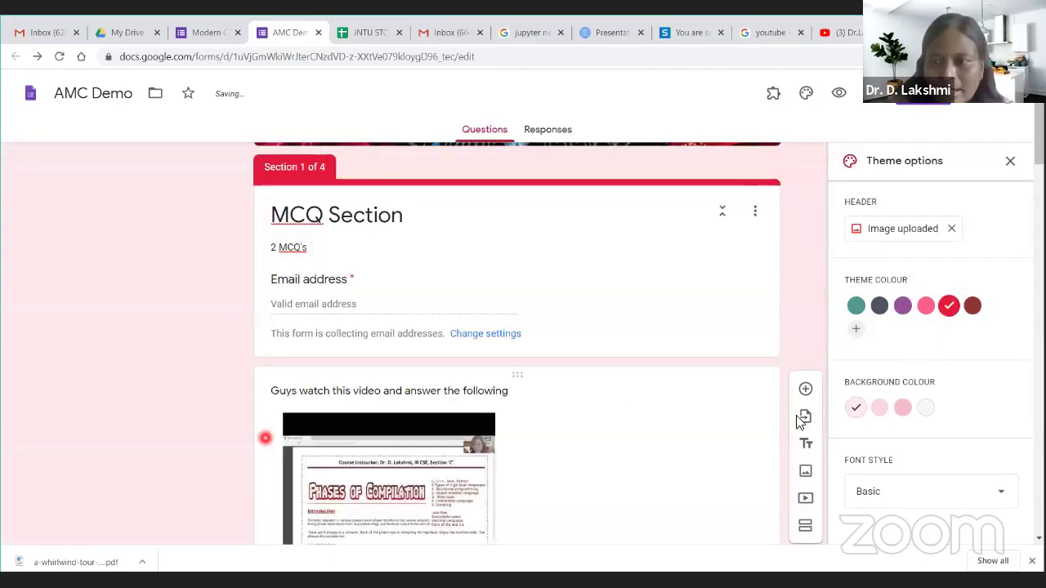
click(926, 406)
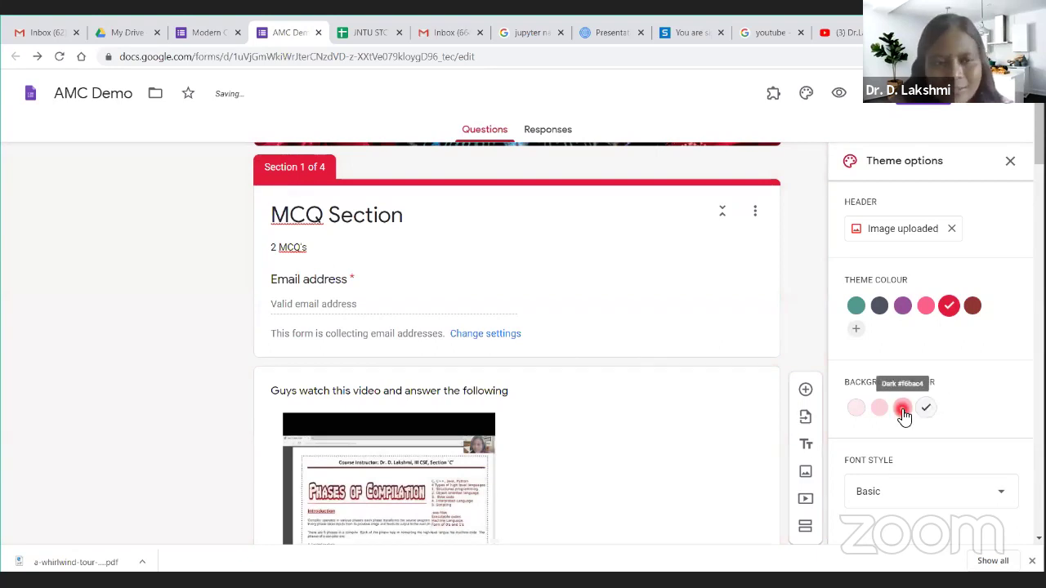
click(903, 411)
click(881, 411)
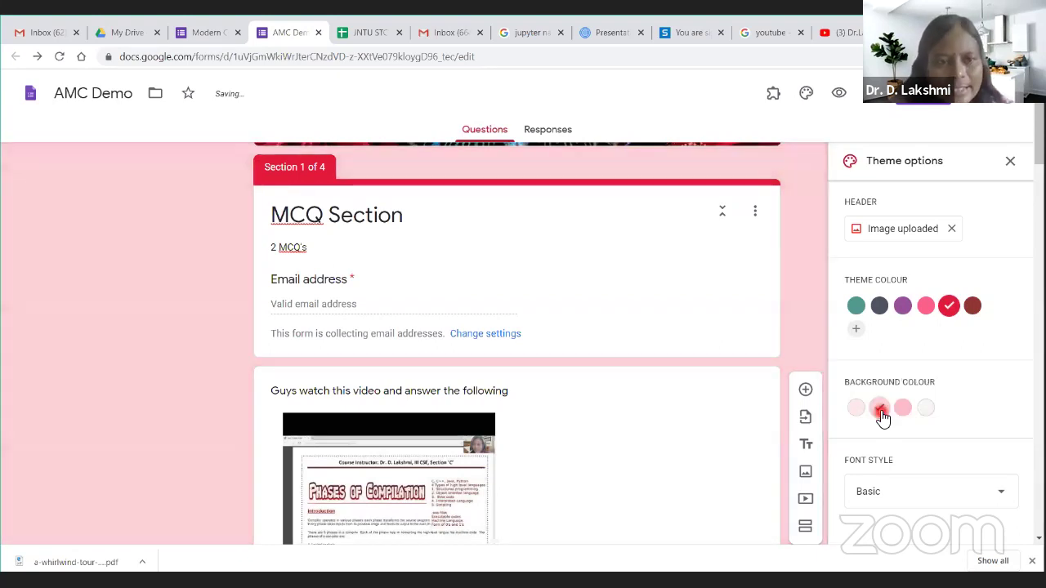
click(908, 415)
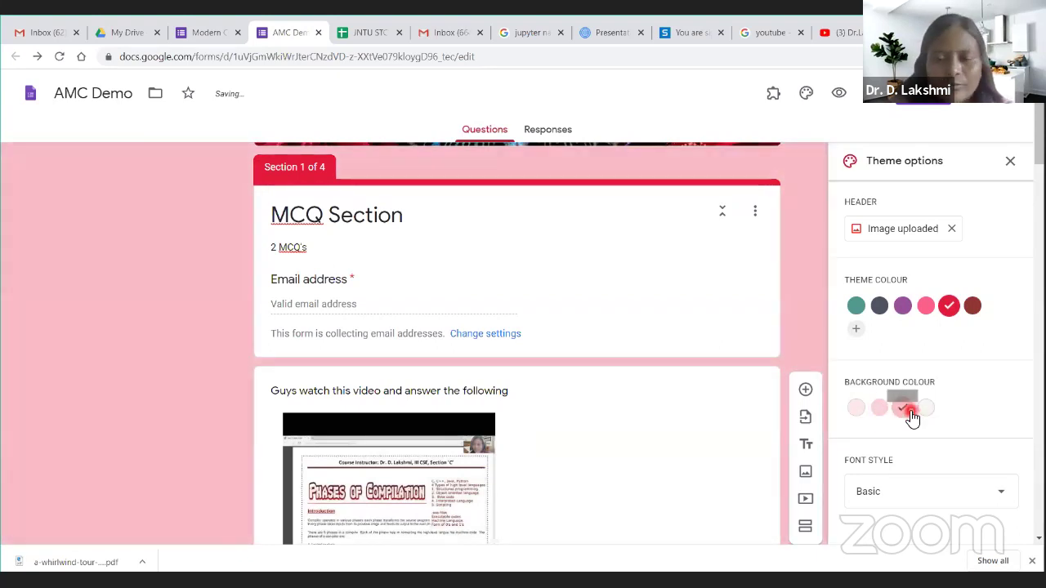
- Change the form's font style to Playful and close the theme options
scroll(964, 489, down, 2)
click(952, 492)
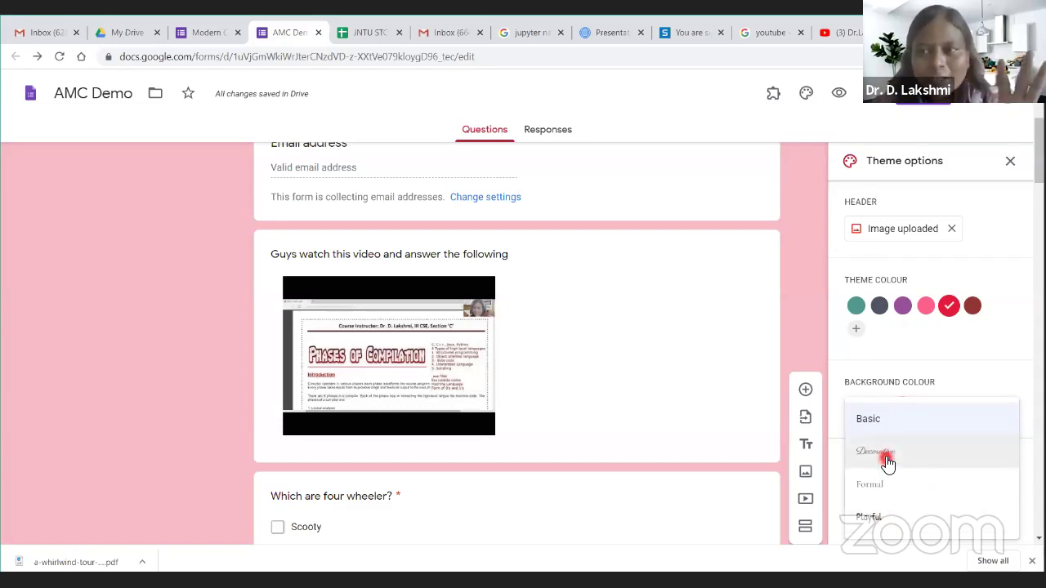
click(869, 517)
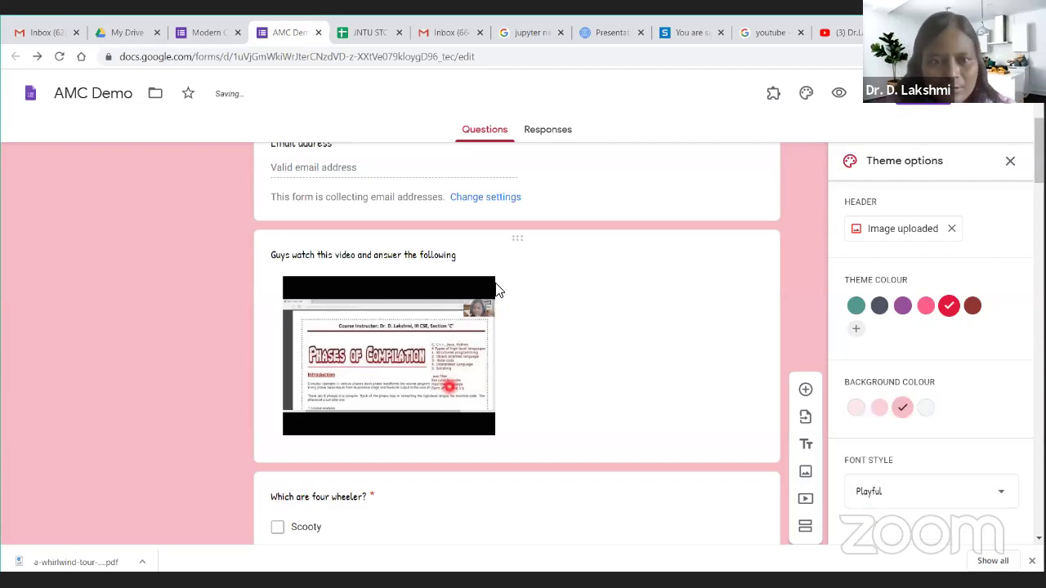
scroll(635, 322, up, 3)
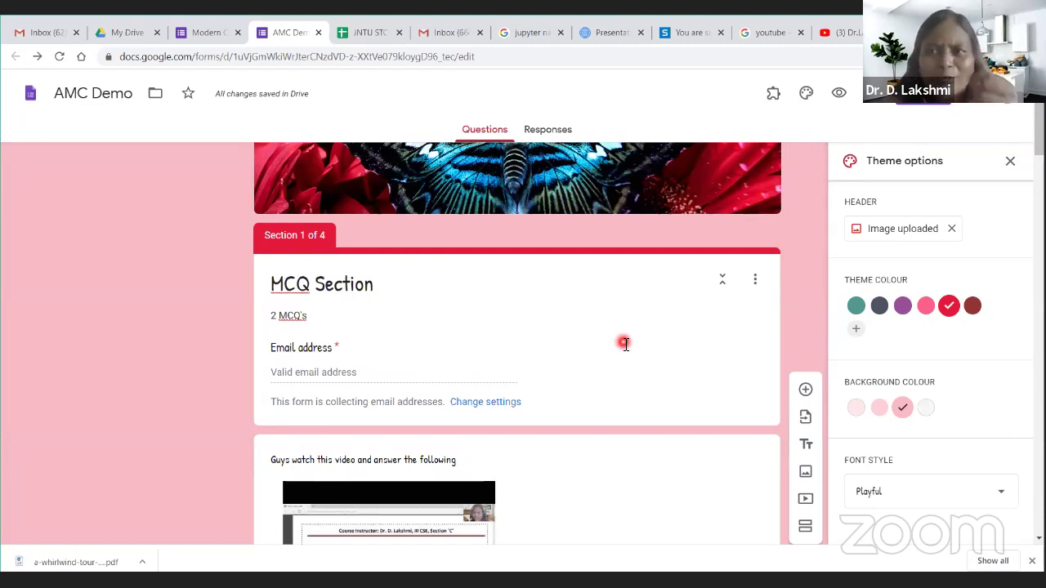
click(1010, 163)
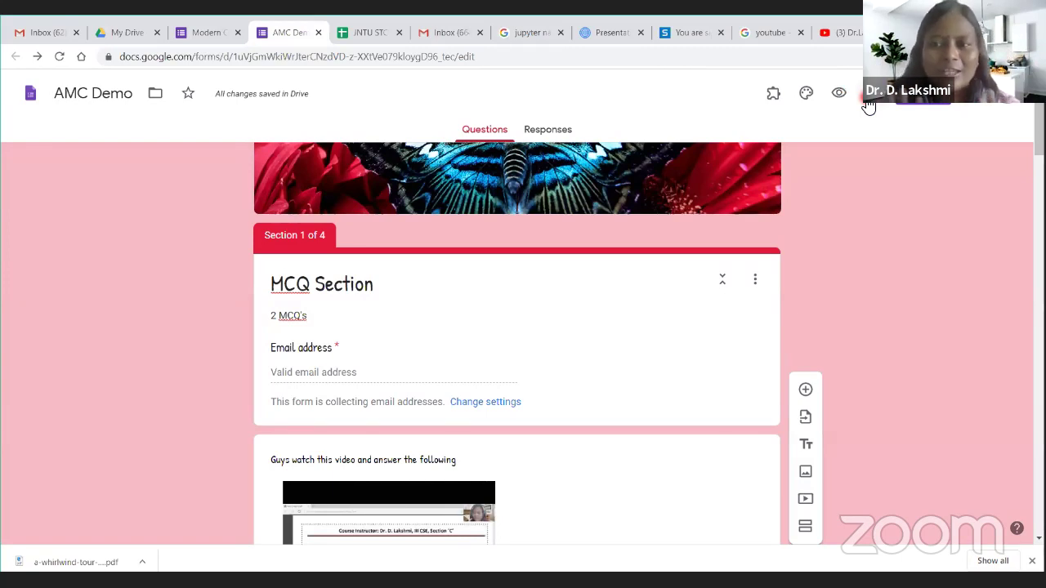
- In the form settings, send response receipts always and limit respondents to 1 response
click(872, 104)
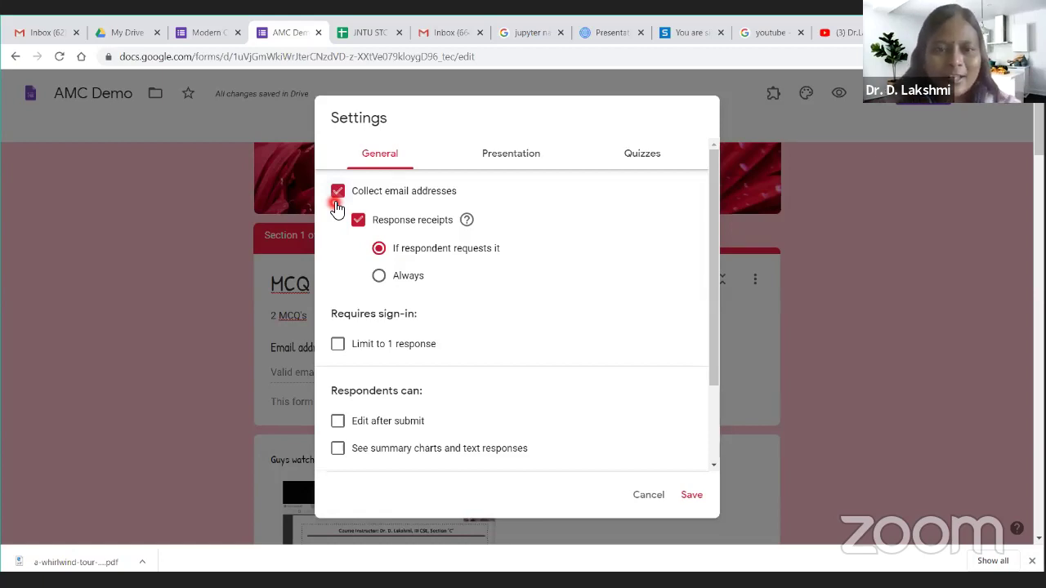
click(379, 275)
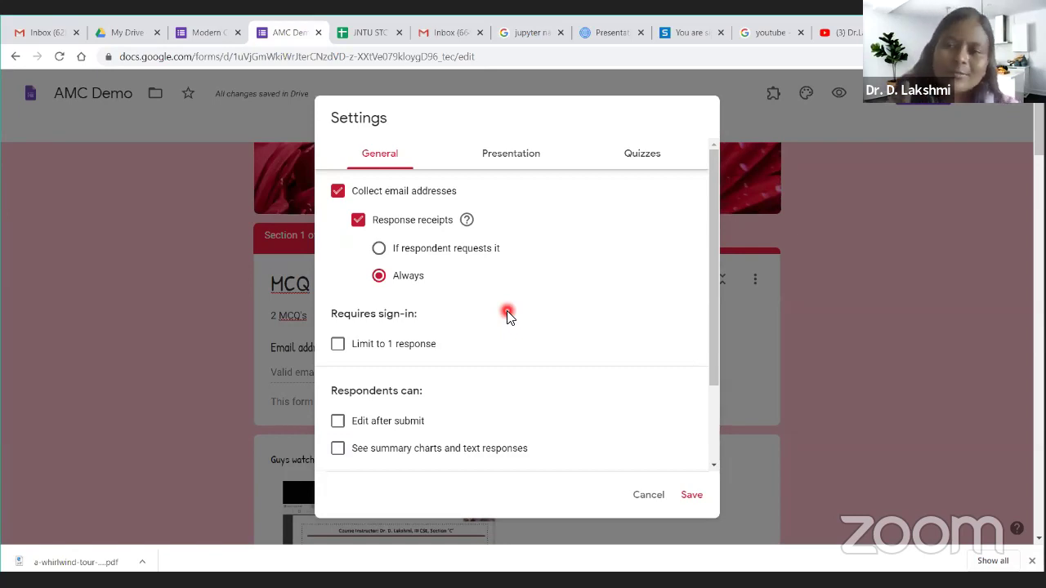
click(338, 344)
- Allow respondents to edit after submitting and to see summary charts and text responses
scroll(582, 346, down, 2)
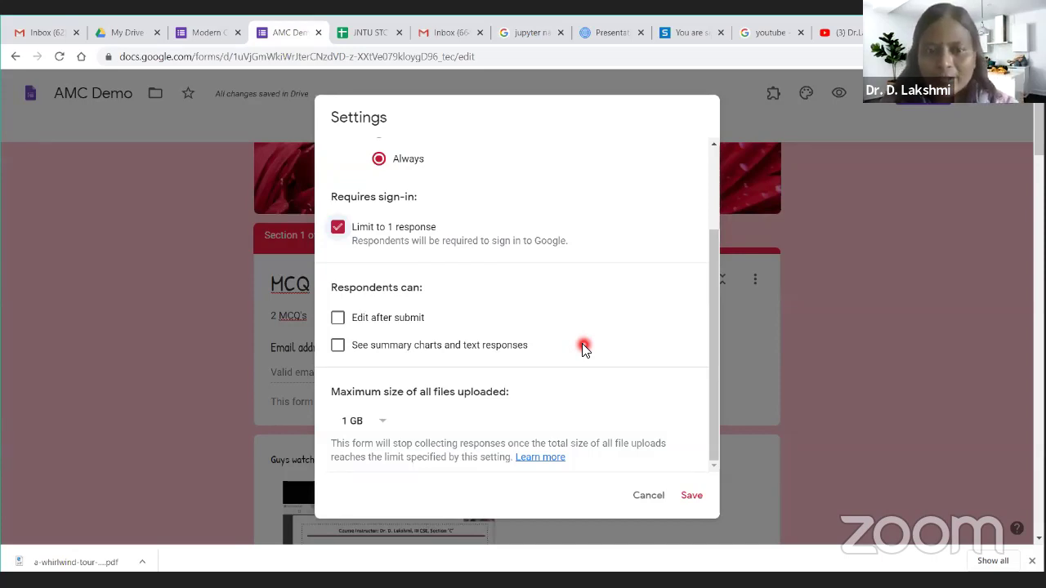
click(338, 320)
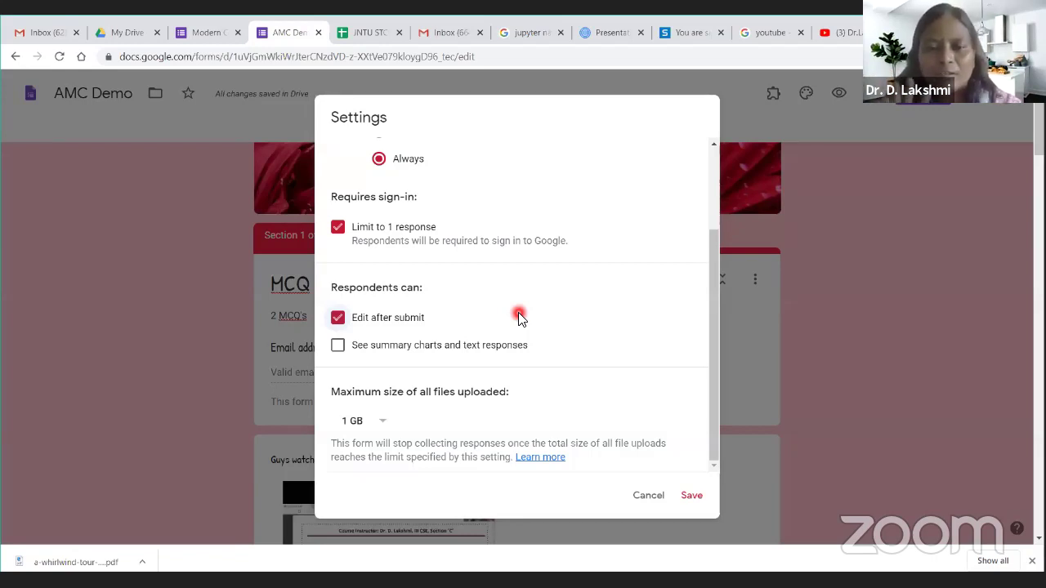
click(338, 345)
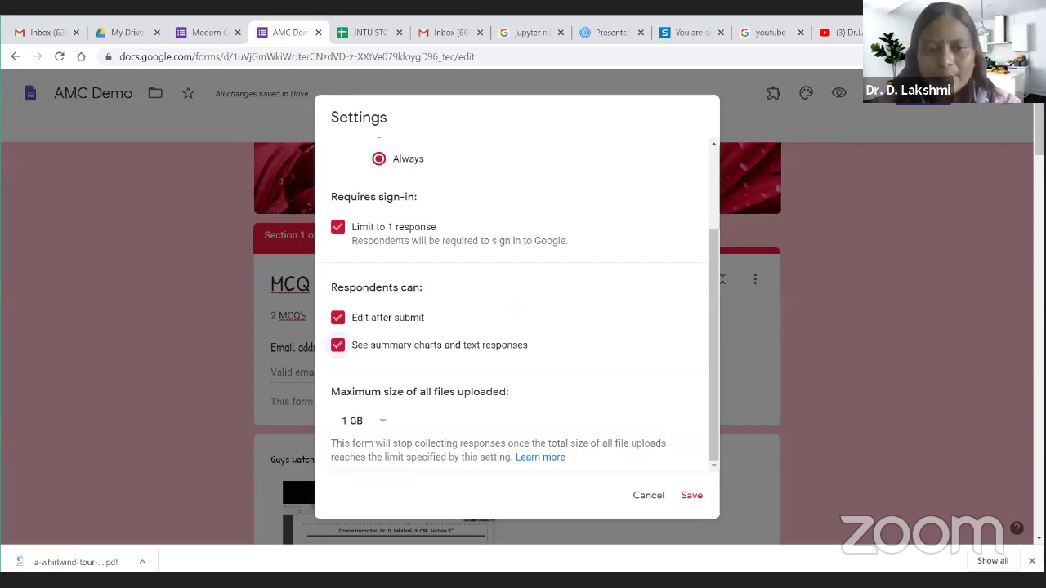
scroll(384, 441, down, 2)
click(384, 427)
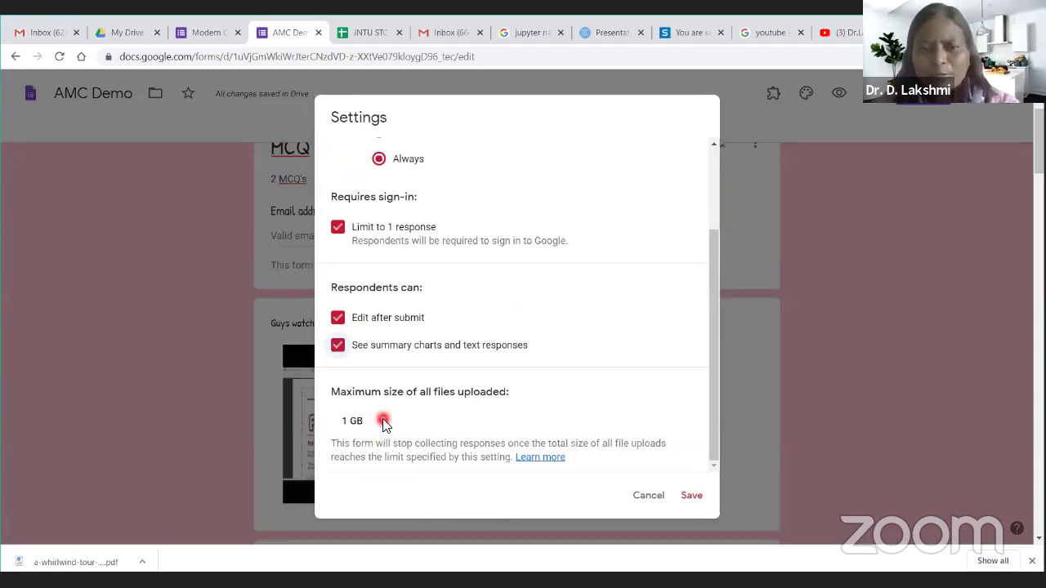
scroll(362, 427, up, 3)
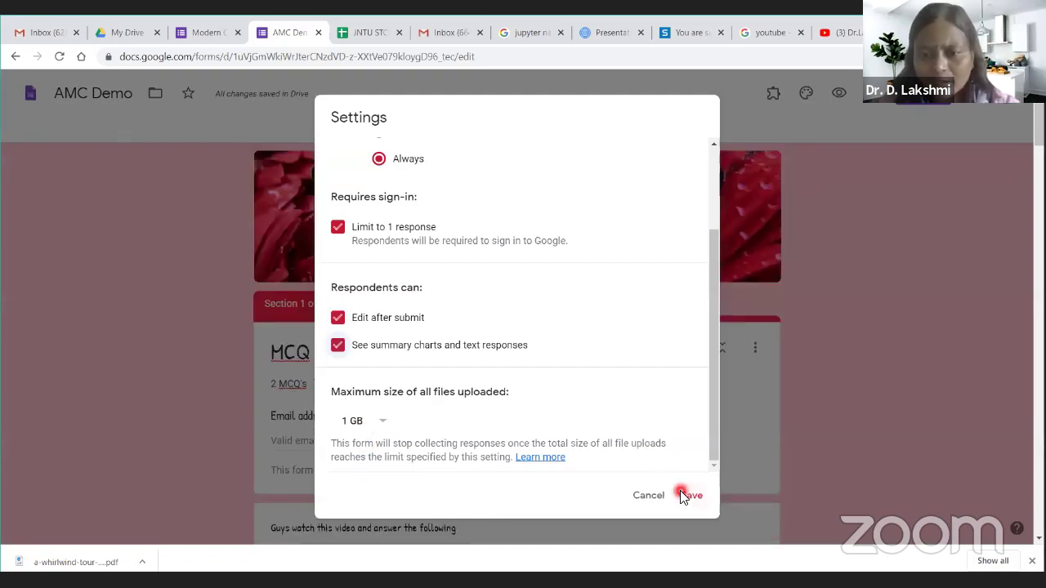
scroll(462, 245, up, 2)
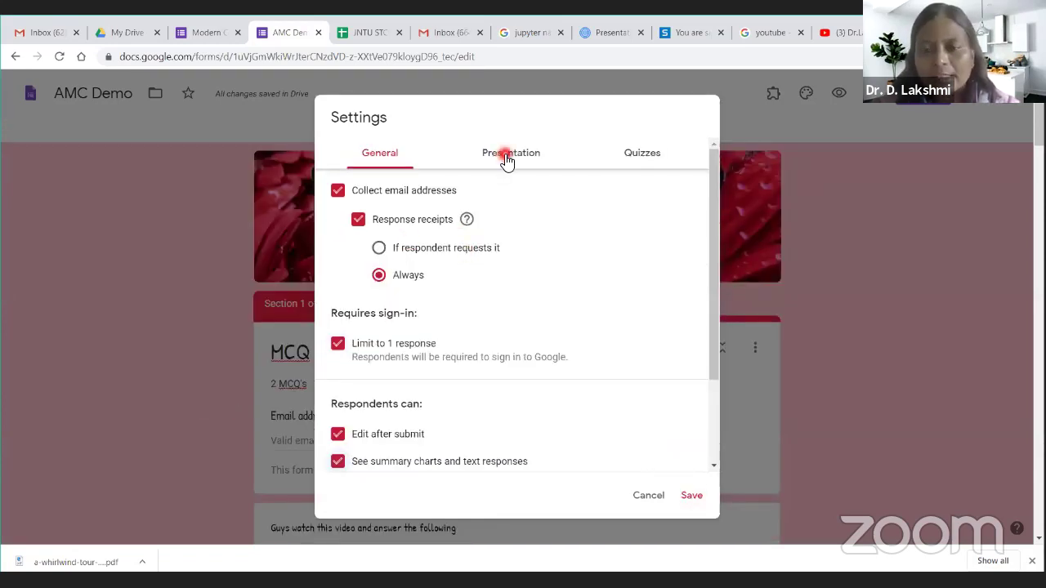
click(695, 499)
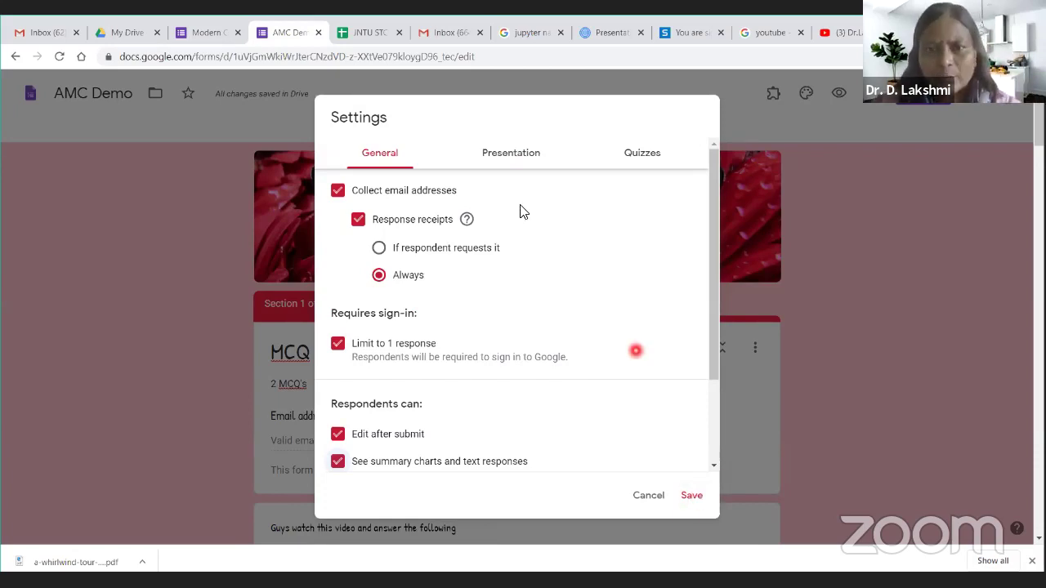
- In the presentation settings, try the progress bar option and turn on shuffling of the question order
click(513, 155)
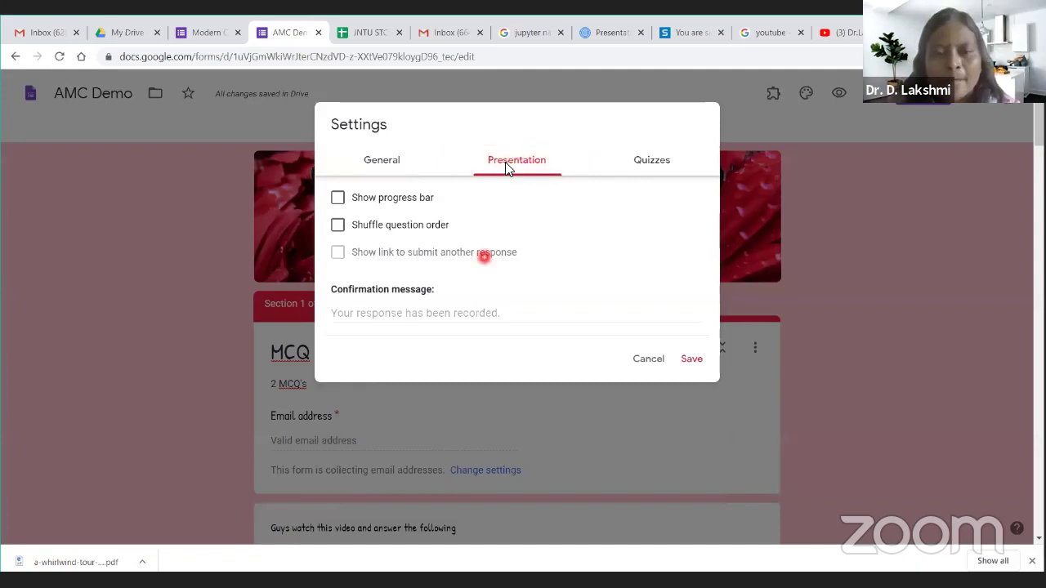
click(337, 199)
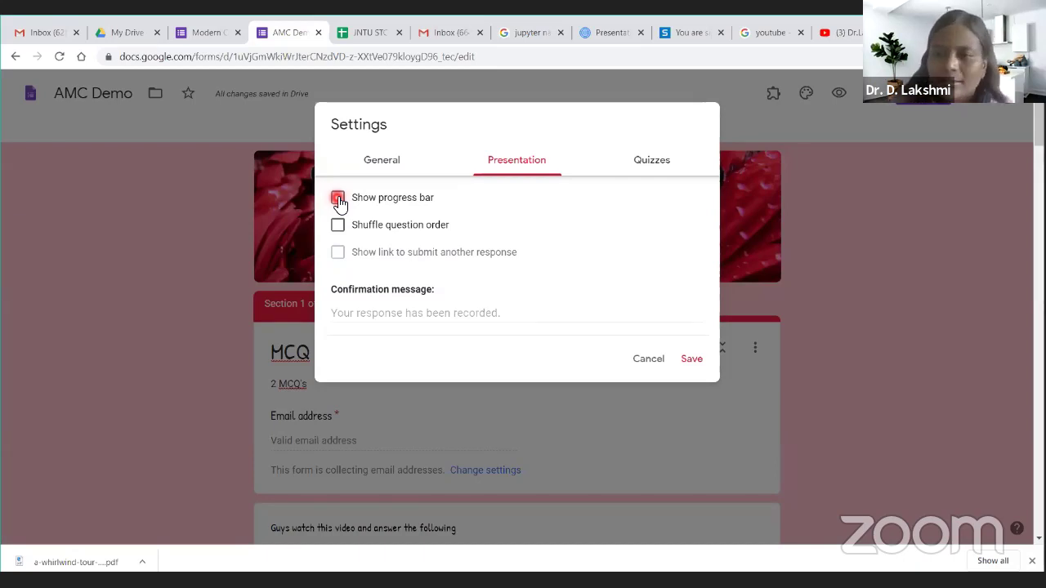
click(339, 225)
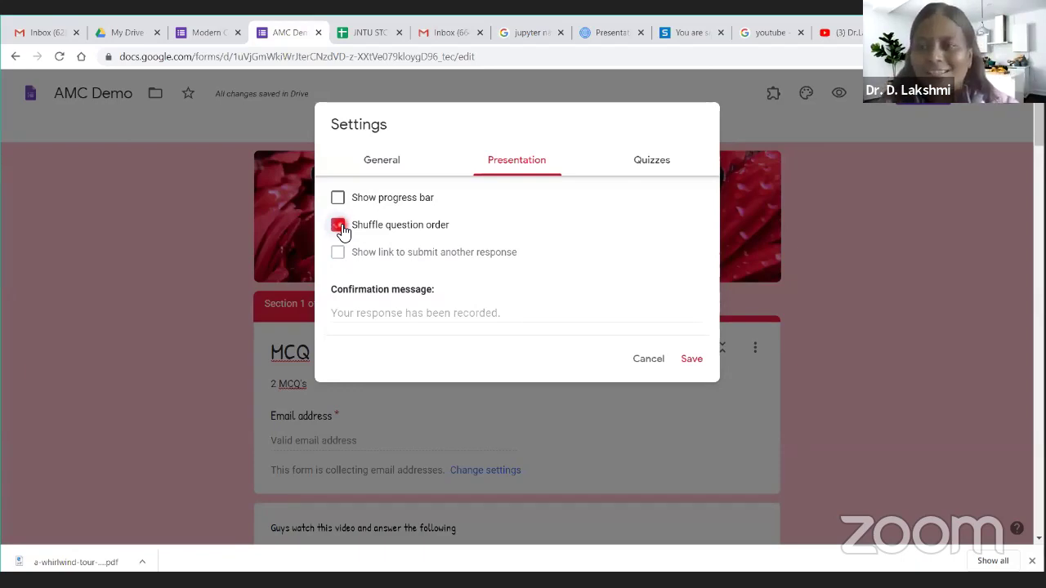
- Set the form's confirmation message to "Thank you for registering"
click(375, 312)
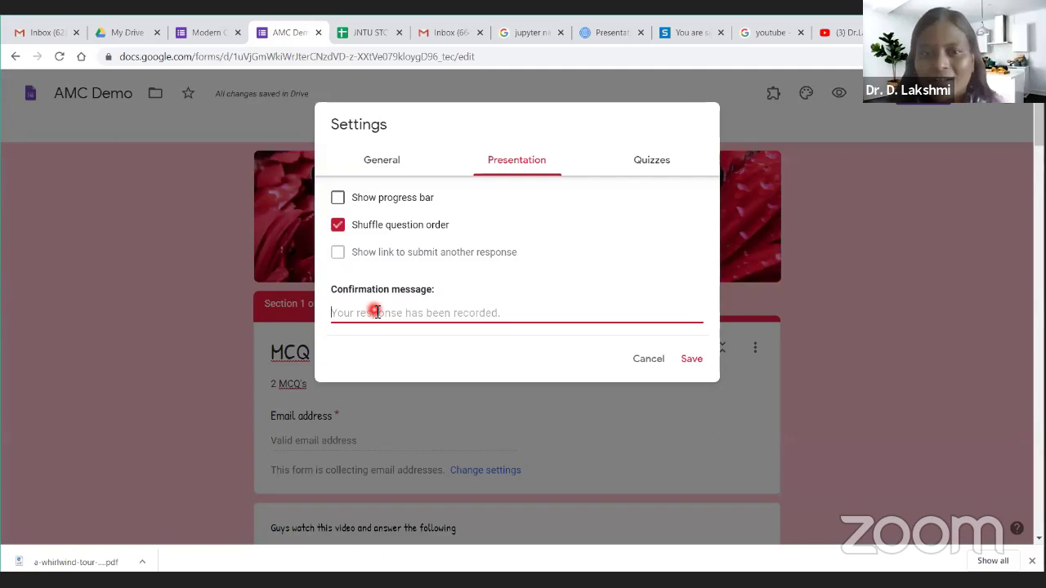
text(Than)
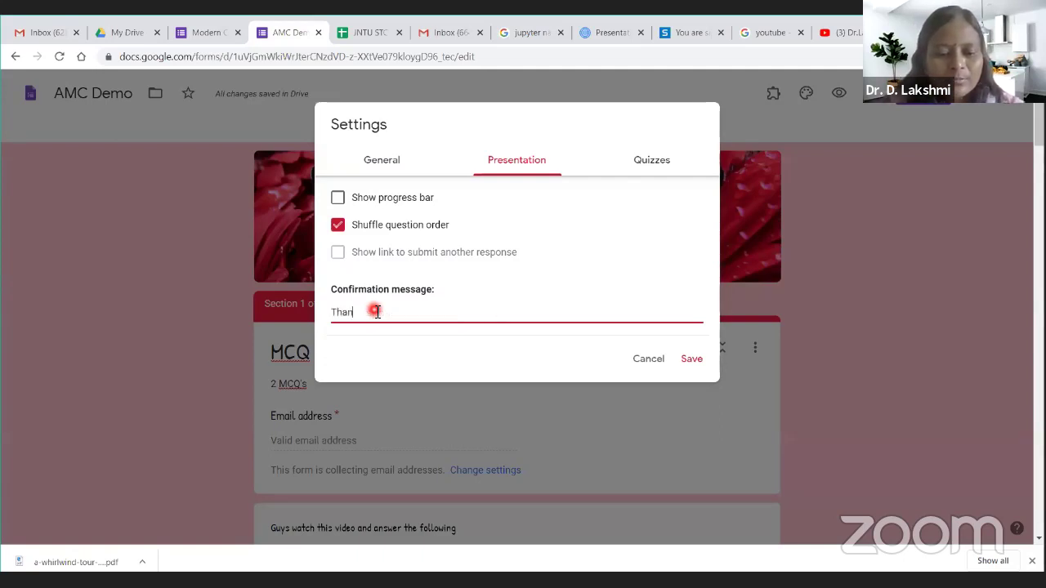
text(k you for)
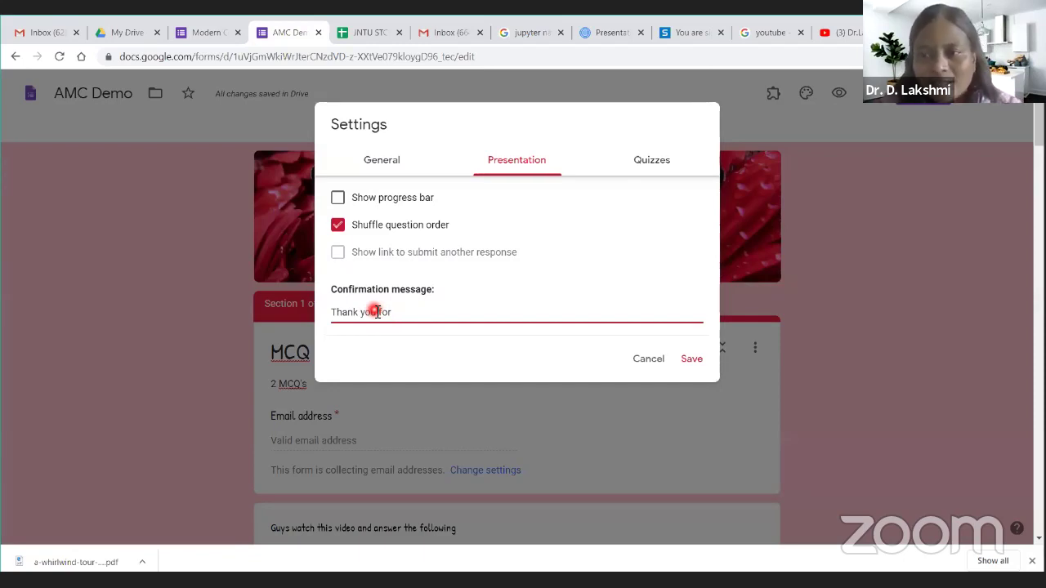
text(reg)
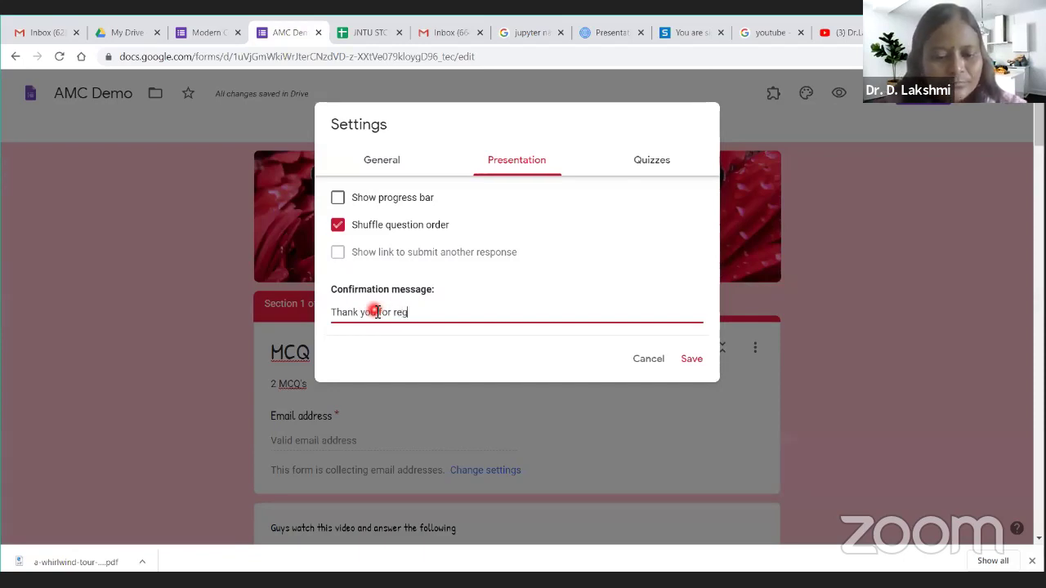
text(istering)
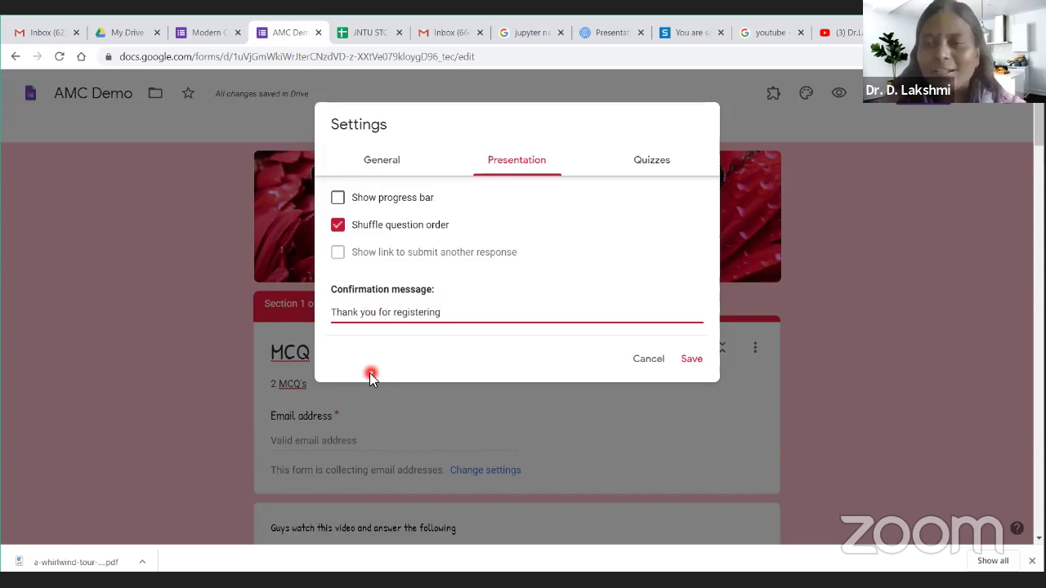
- Make the form a quiz with marks released immediately after each submission, and save the settings
click(654, 161)
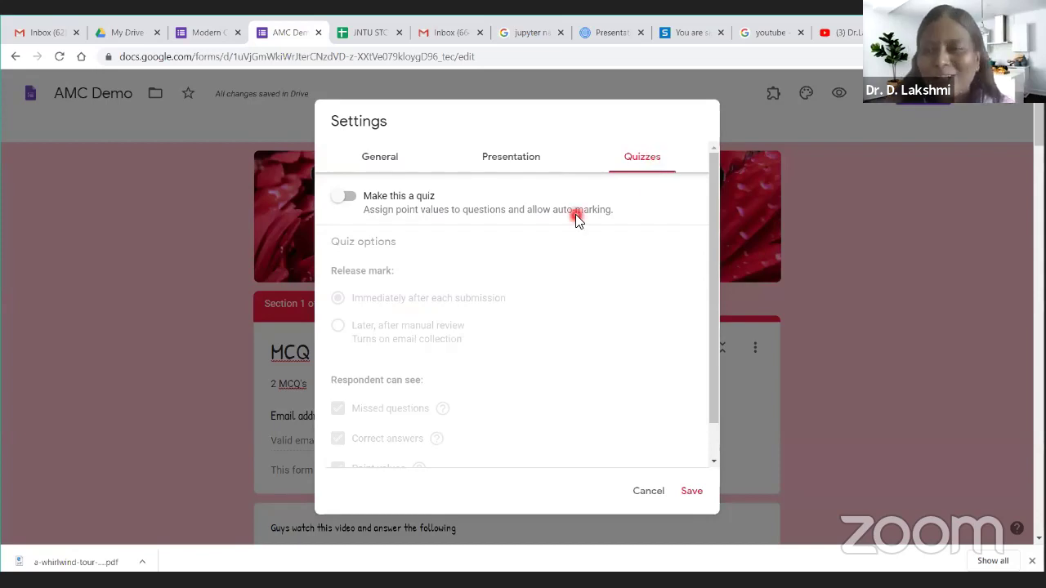
click(351, 197)
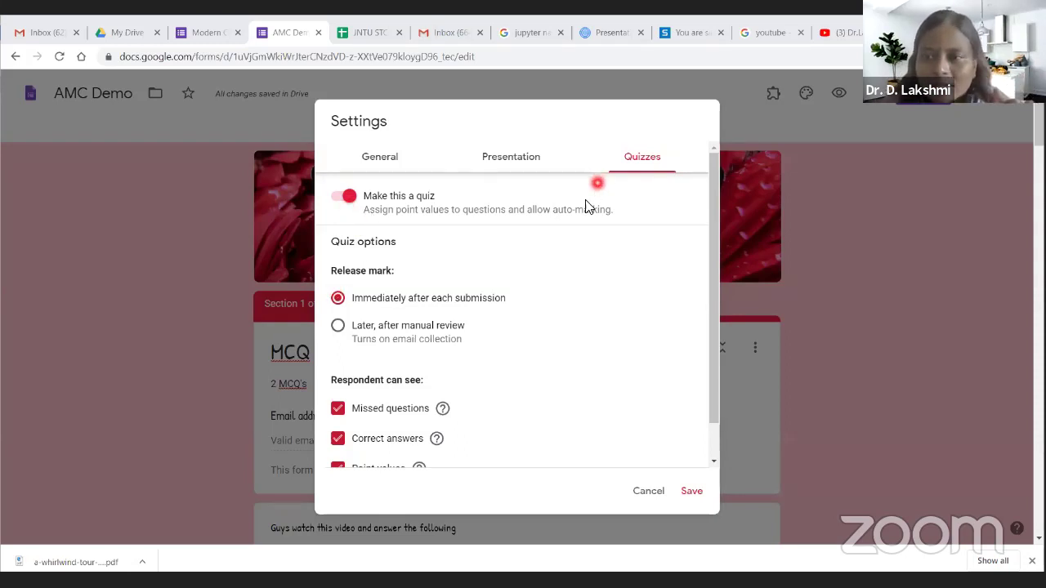
click(691, 493)
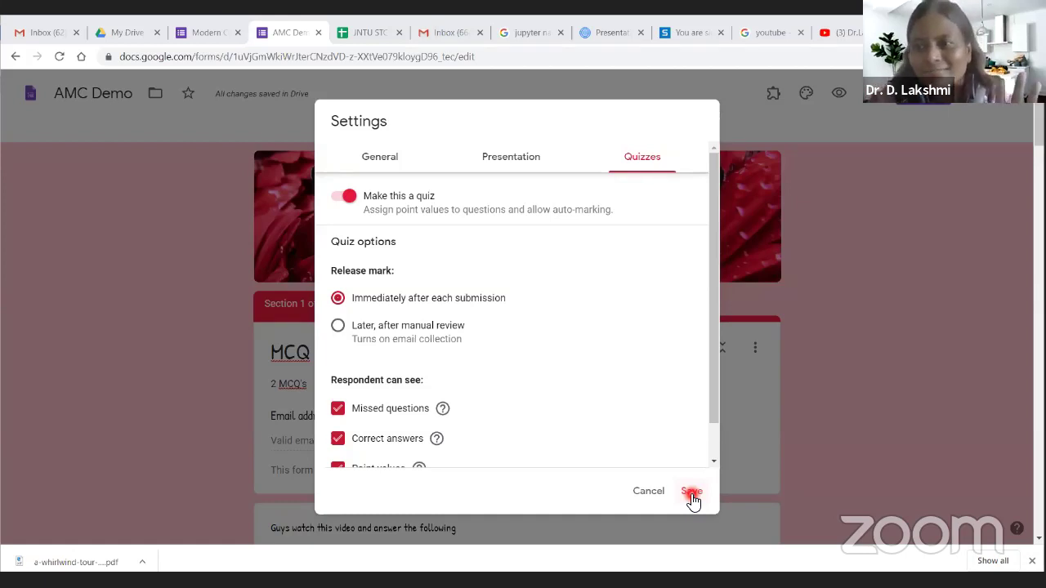
click(691, 491)
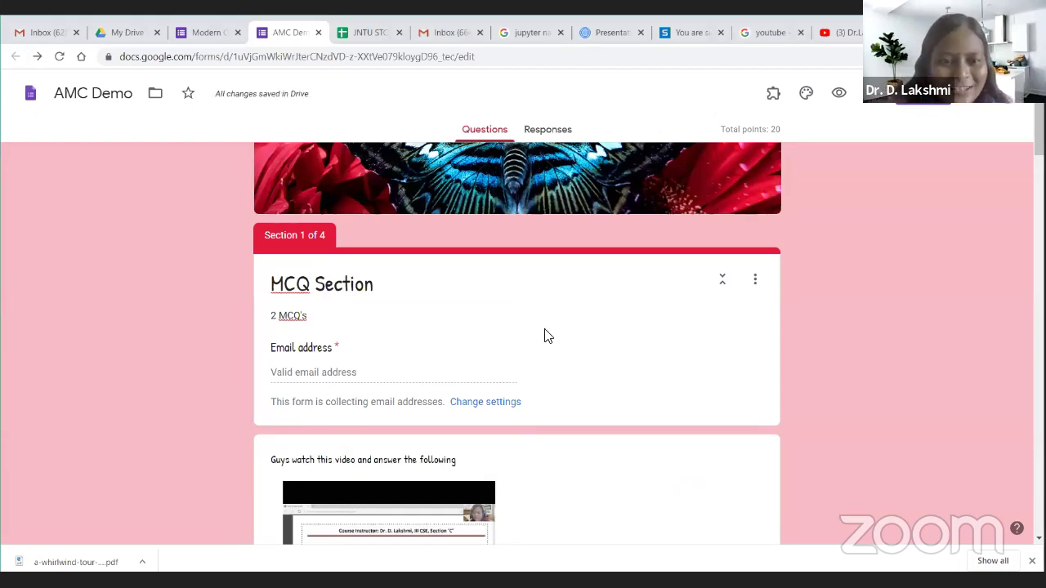
- In the answer key of "Which are four wheeler?", mark BMW and Rolls Royce as correct and set the question to 10 points
scroll(540, 341, down, 5)
scroll(537, 349, up, 3)
scroll(536, 346, up, 1)
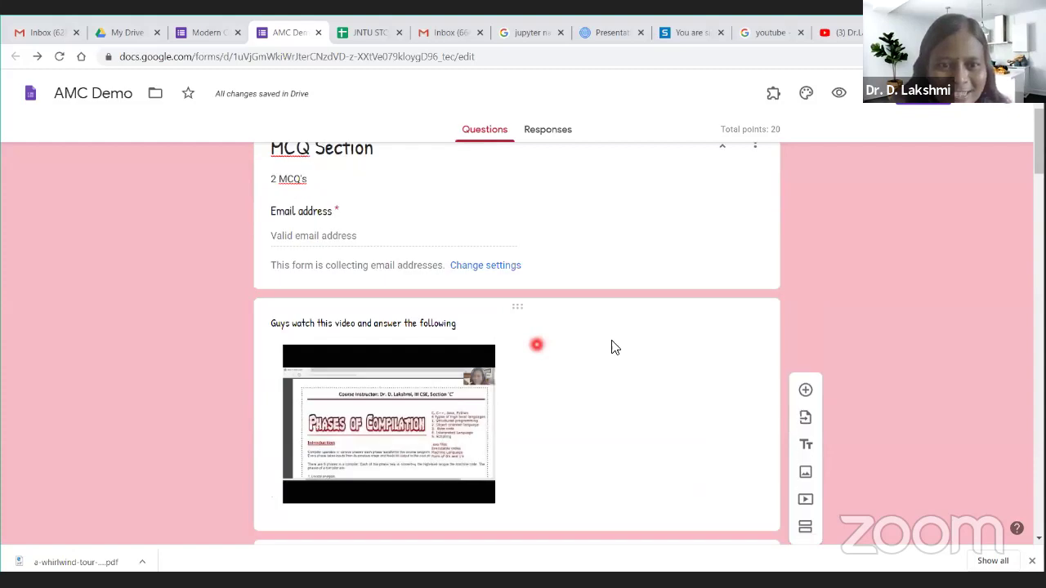
scroll(667, 352, down, 3)
click(334, 293)
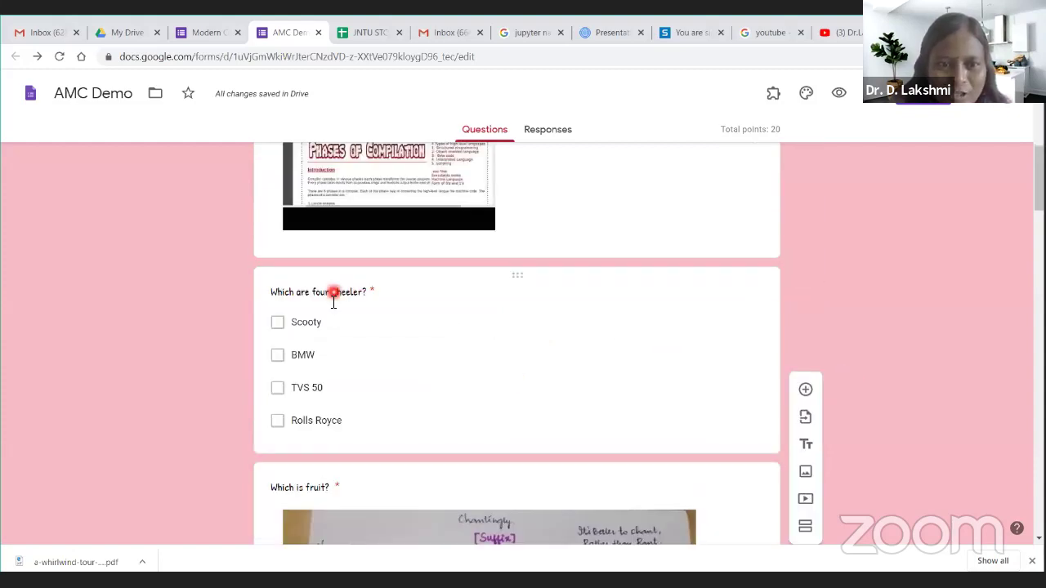
click(390, 373)
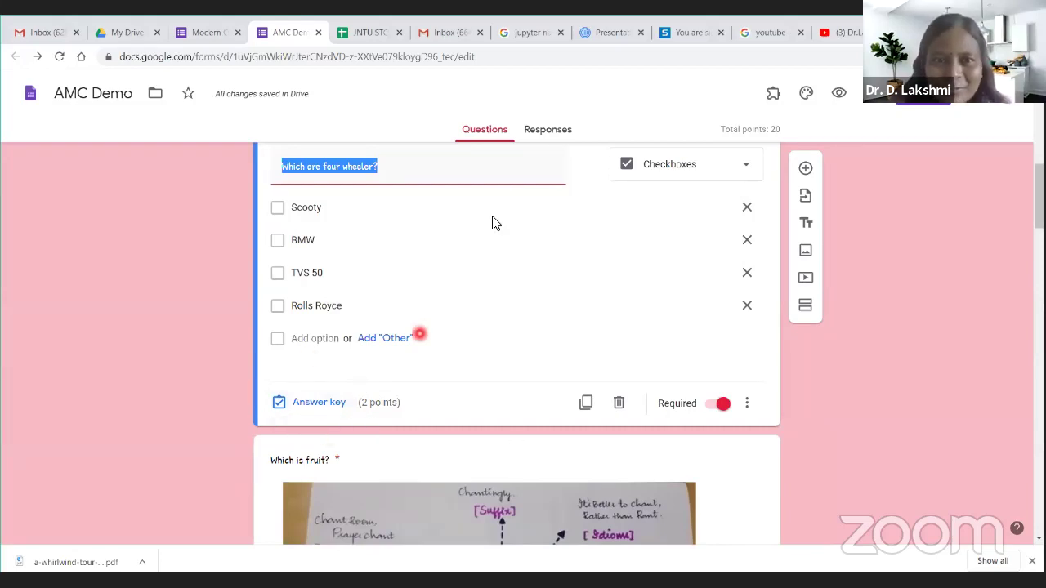
mouse_move(263, 419)
mouse_down()
mouse_move(304, 367)
mouse_move(346, 440)
mouse_move(263, 376)
mouse_move(441, 401)
mouse_move(391, 430)
mouse_move(273, 409)
mouse_move(350, 362)
mouse_move(408, 390)
mouse_up()
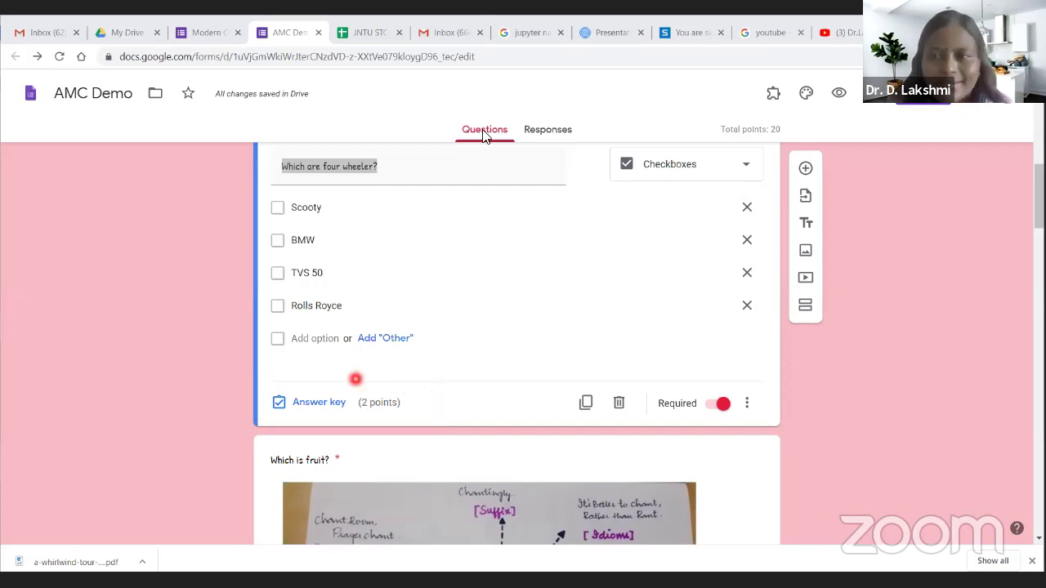
click(309, 404)
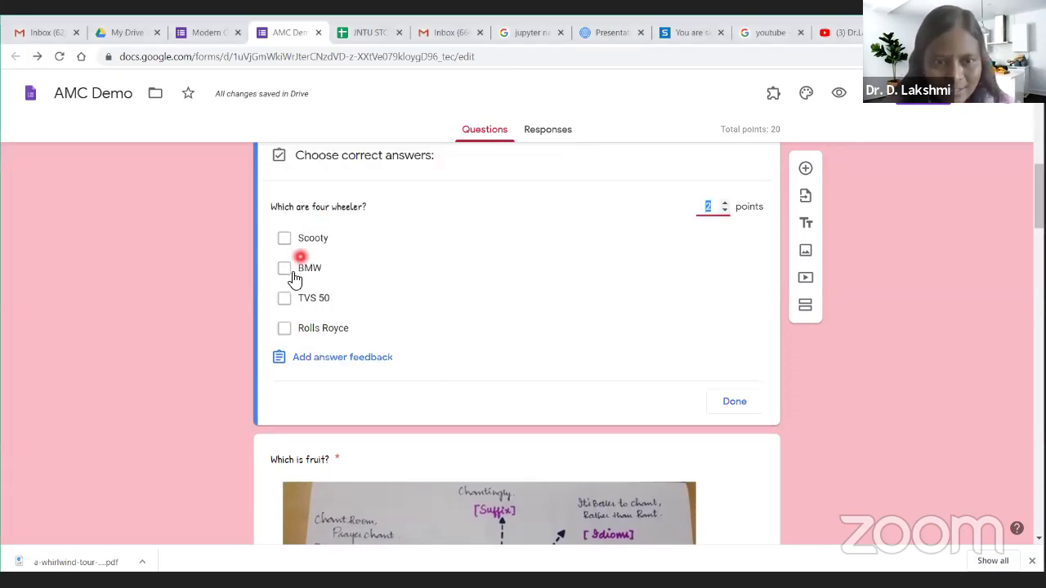
click(286, 272)
click(283, 330)
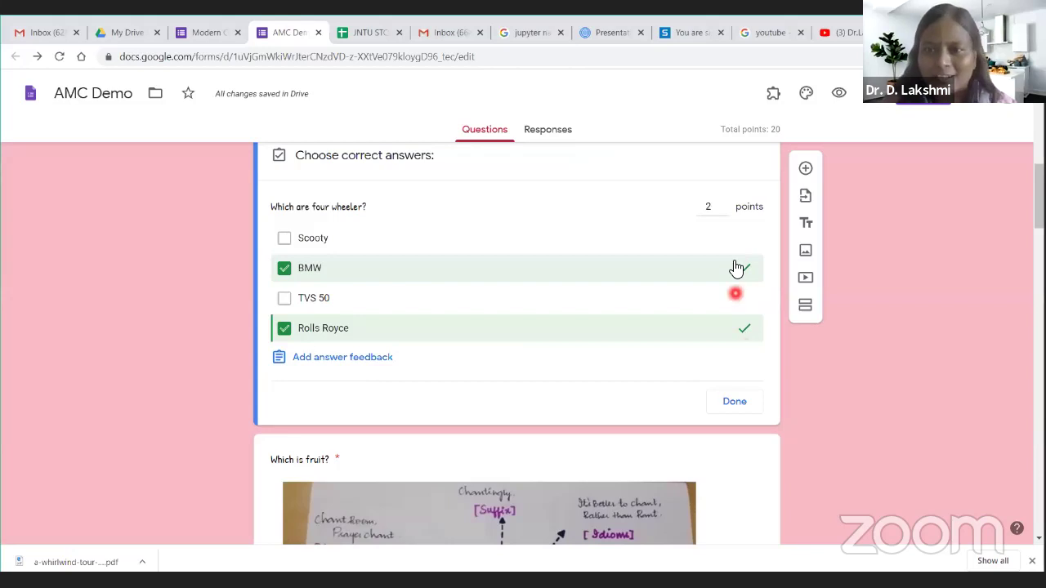
double_click(707, 207)
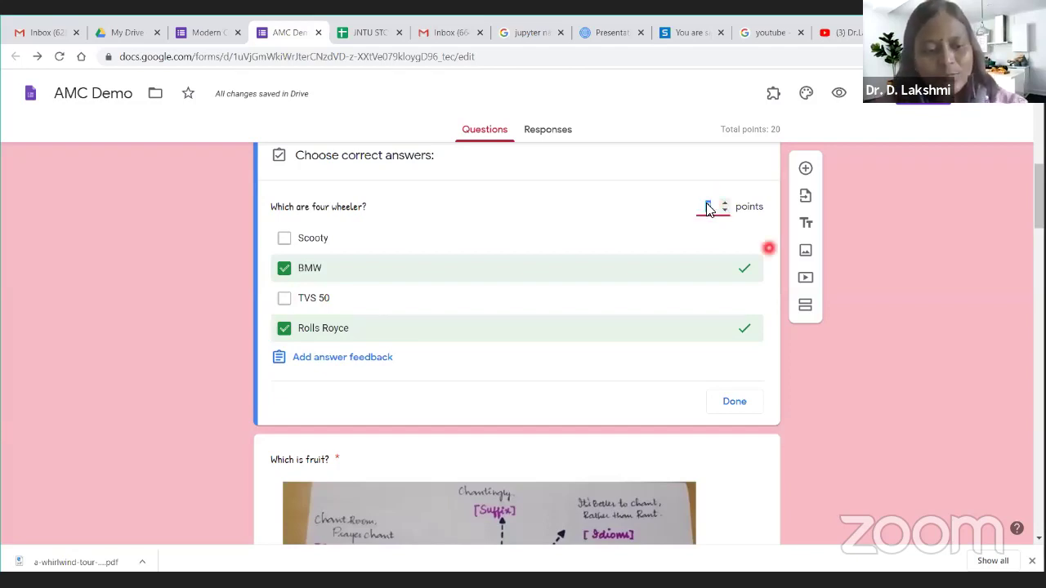
text(10)
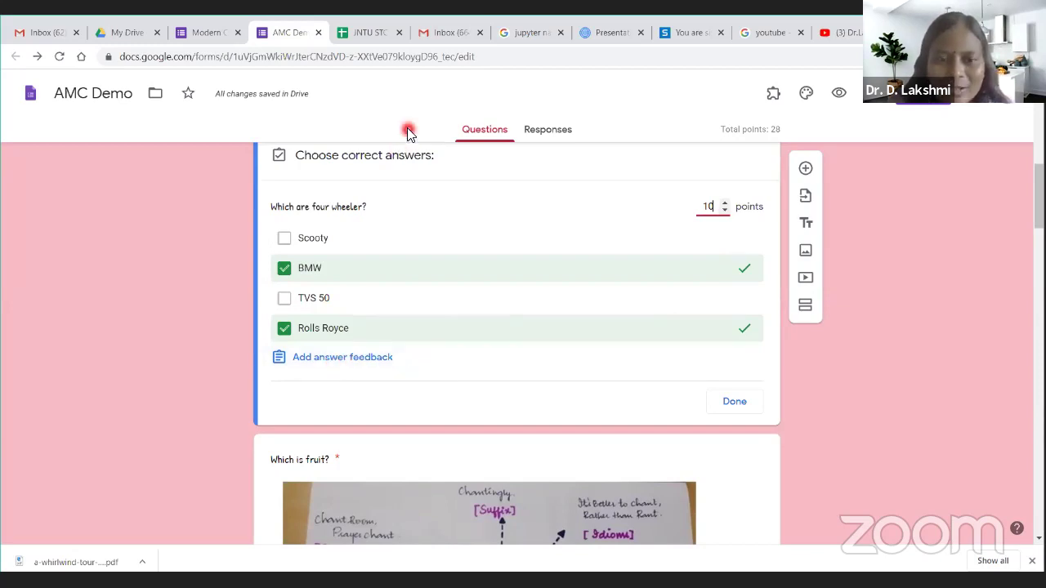
- Begin the feedback for incorrect answers to the four-wheeler question with the text "Please refer the foolwing"
mouse_move(406, 343)
mouse_down()
mouse_move(314, 384)
mouse_move(269, 355)
mouse_move(407, 347)
mouse_up()
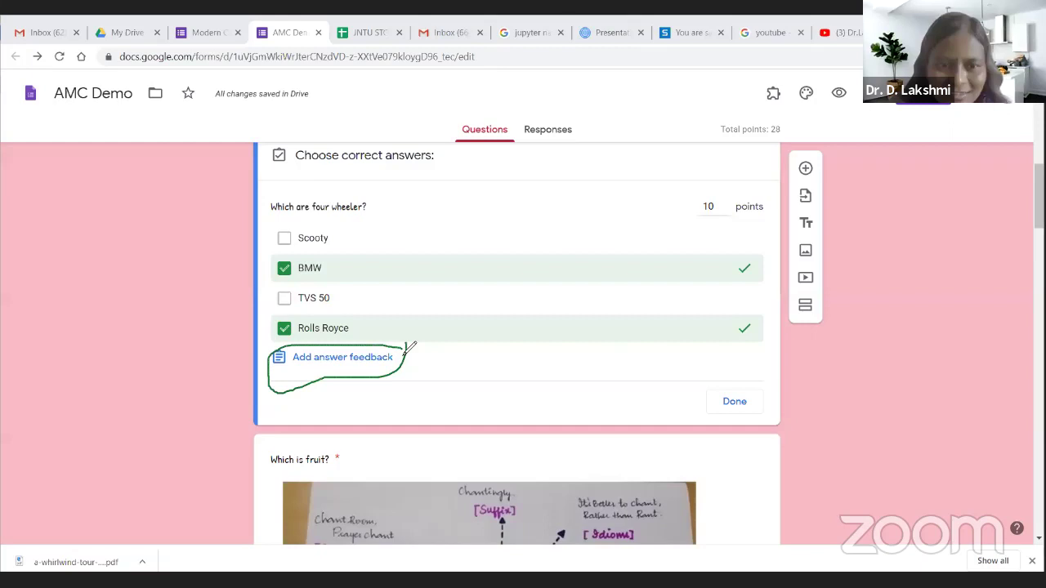
click(336, 356)
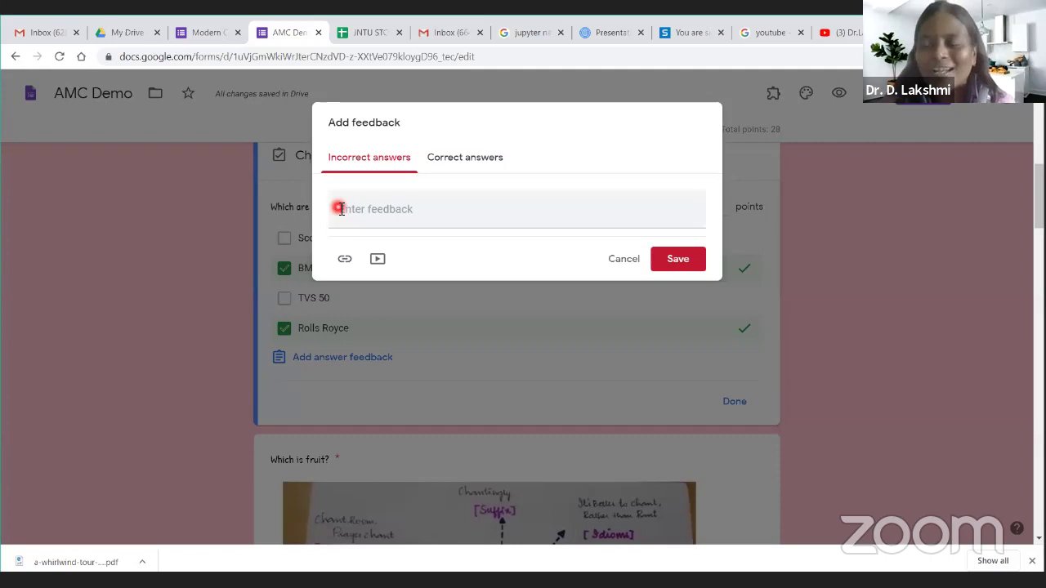
click(341, 210)
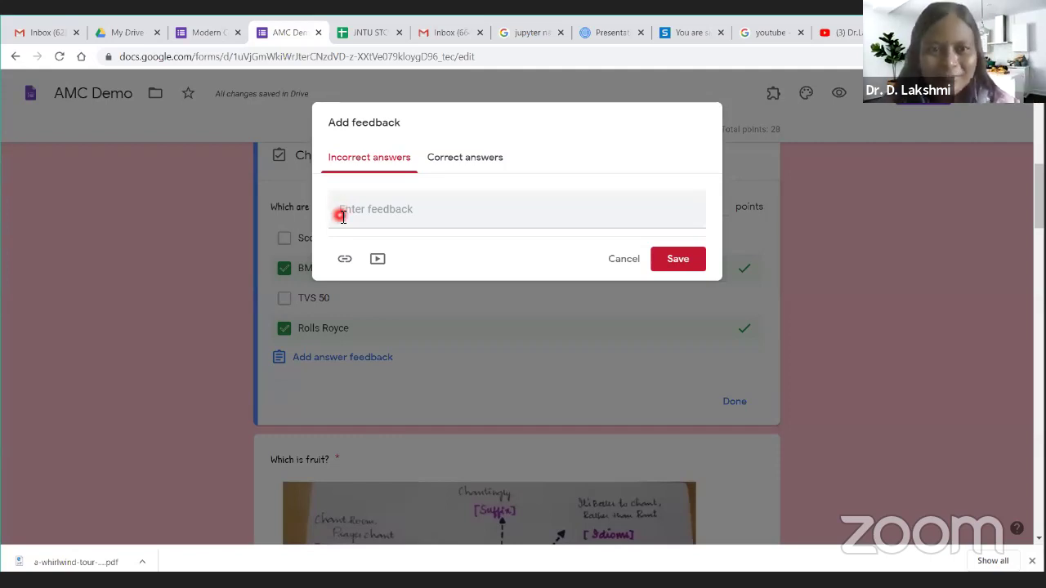
text(Please refer)
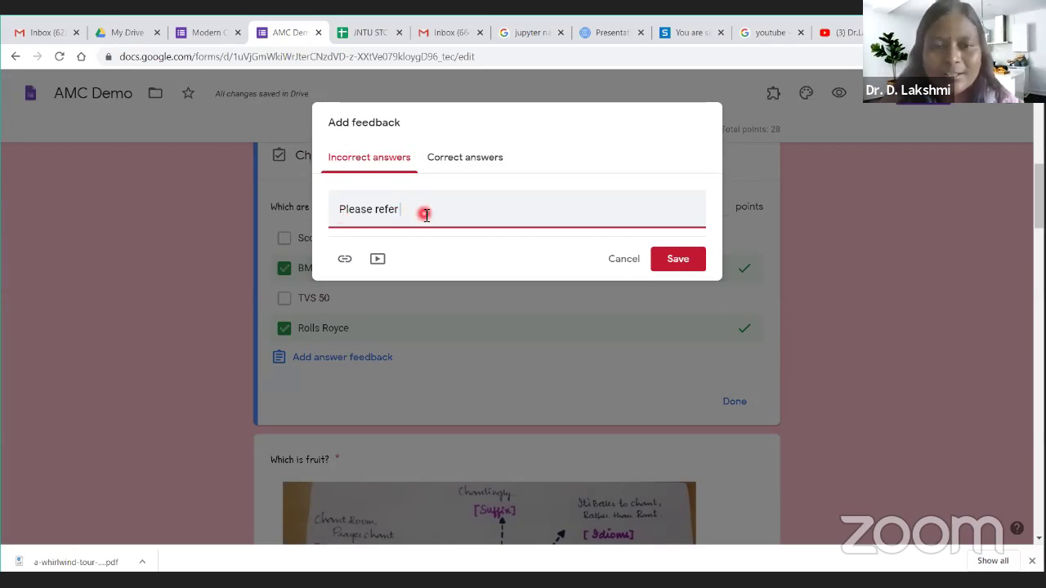
text(the bo)
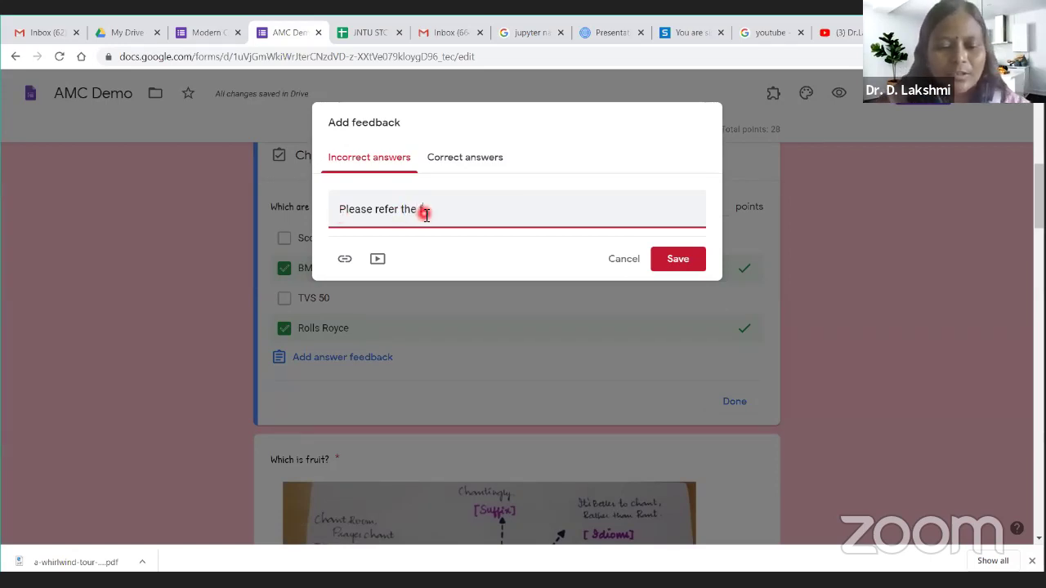
text(lwing)
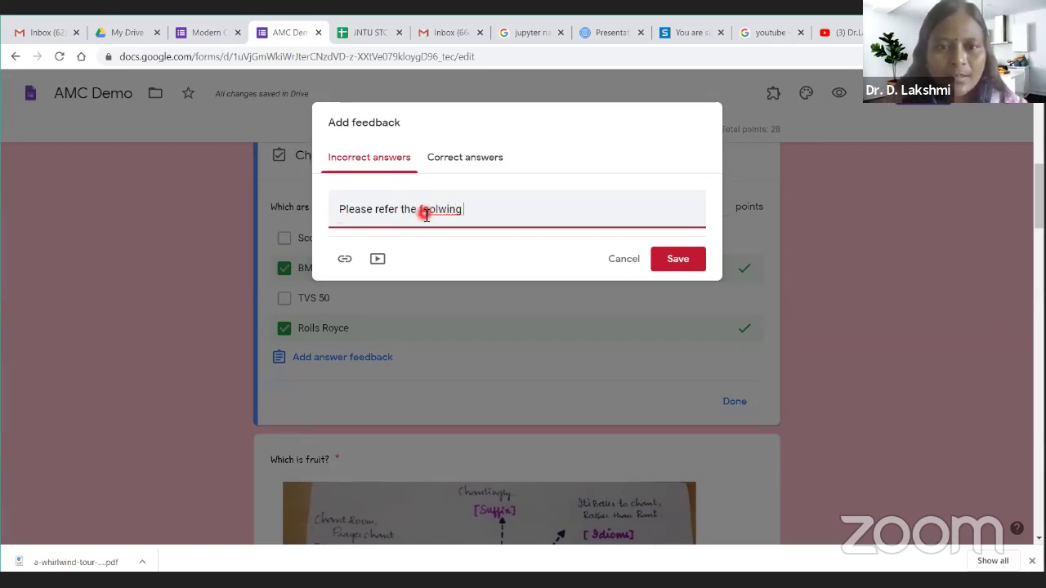
right_click(427, 212)
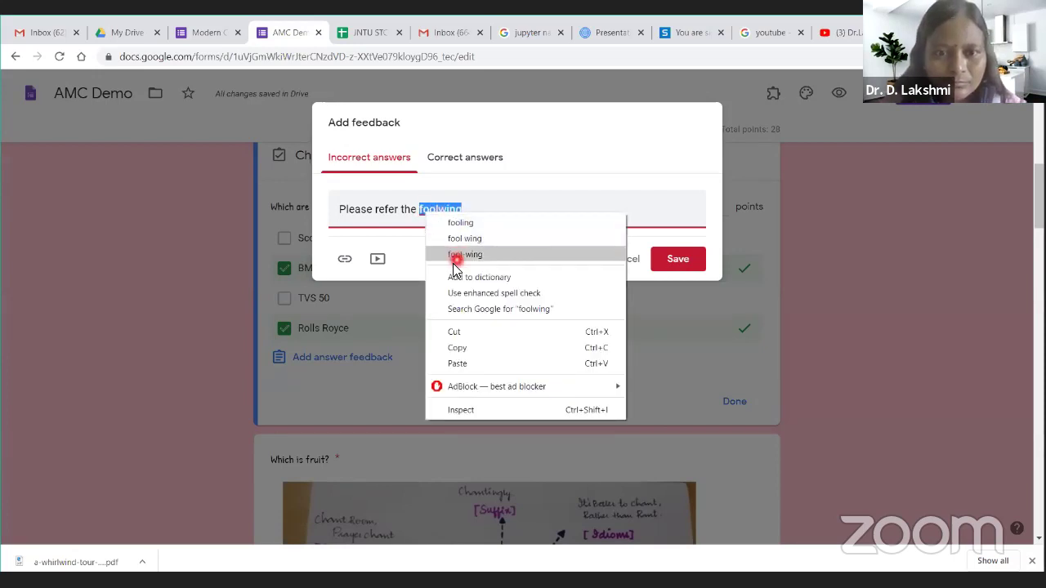
click(431, 209)
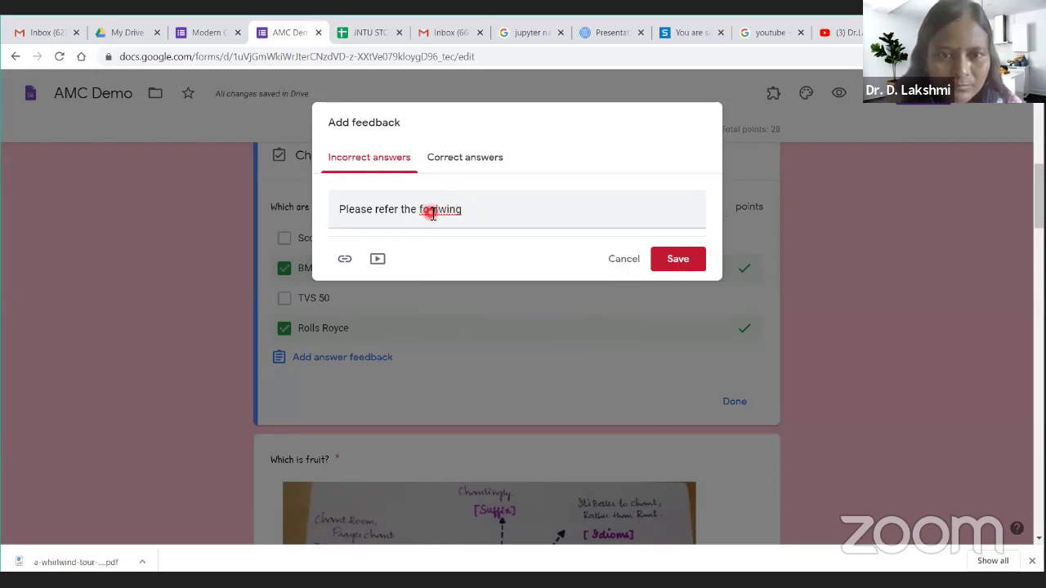
click(475, 212)
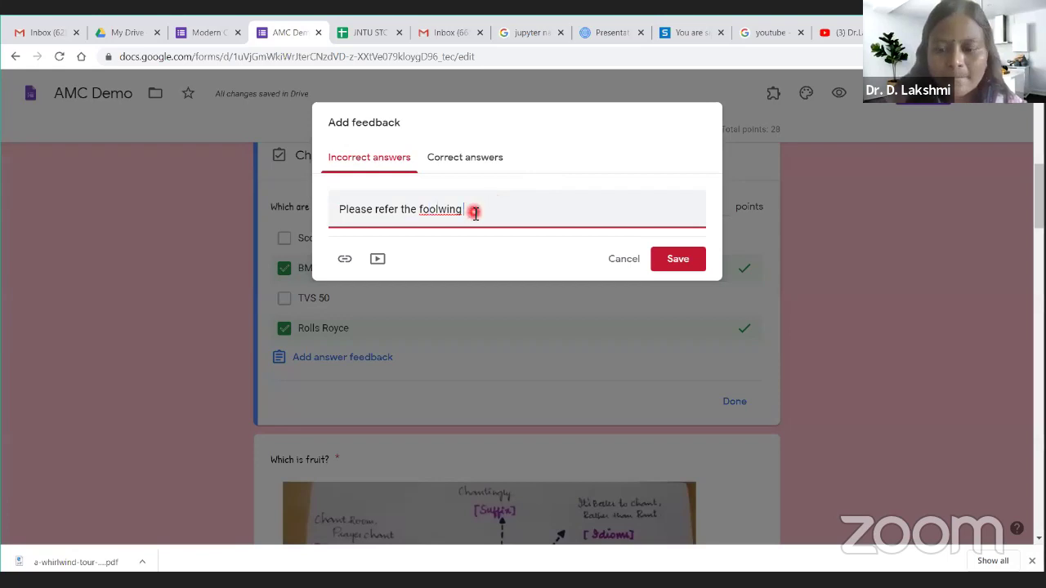
- Correct the misspelled word in the incorrect-answer feedback so it reads "Please refer the following"
key(BackSpace)
key(BackSpace)
key(BackSpace)
key(BackSpace)
key(BackSpace)
key(BackSpace)
text(llowing)
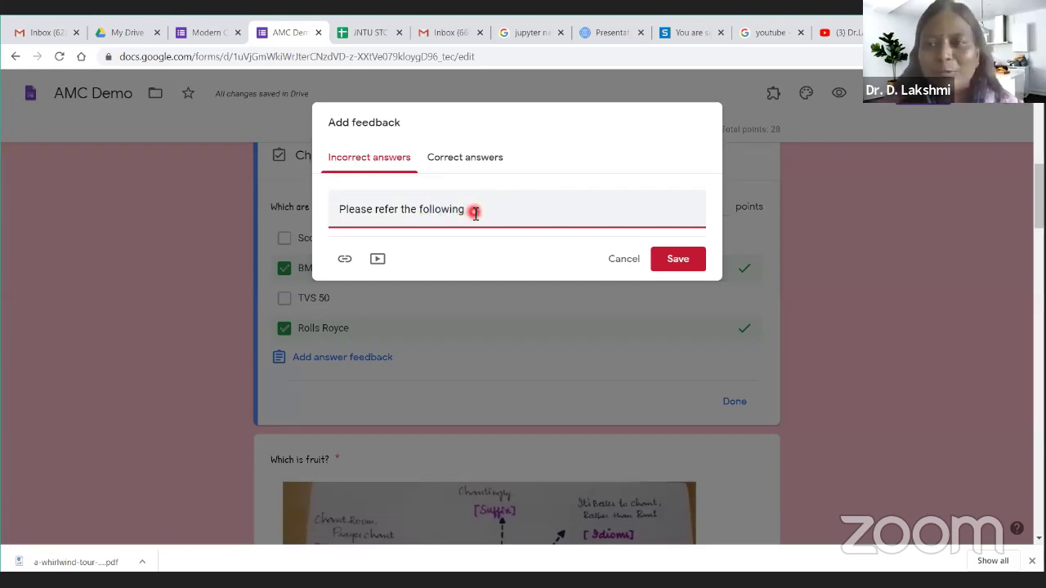
click(377, 260)
click(306, 161)
click(345, 193)
text(https://www.youtube.com/watch?v=W607koQOa4s&t=700s)
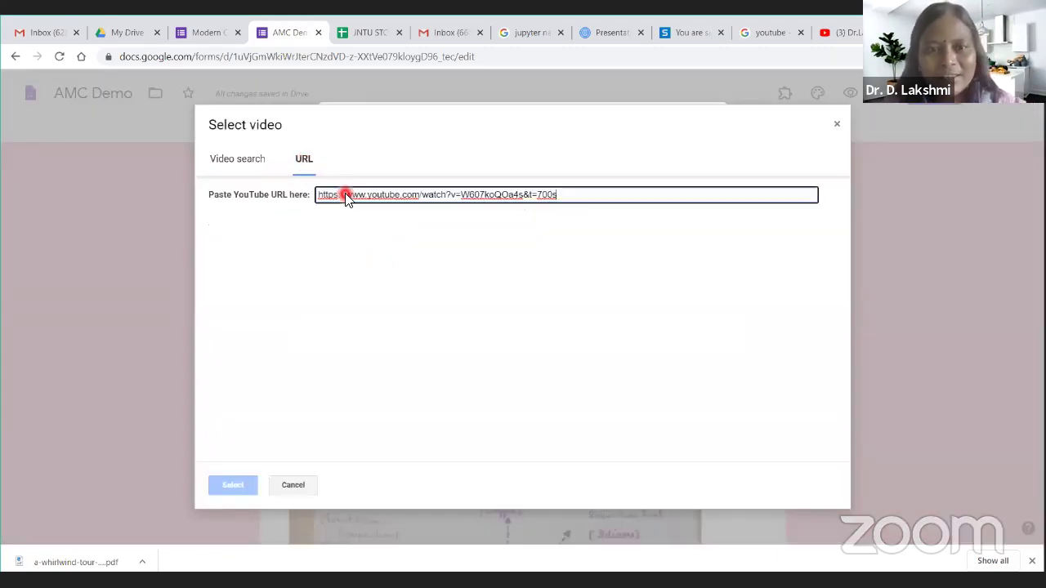
click(234, 485)
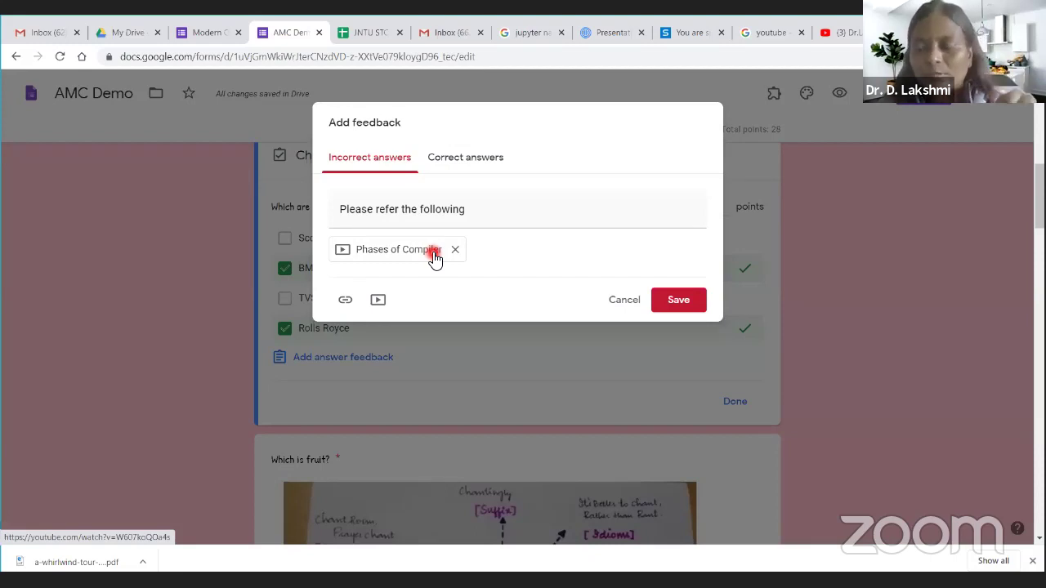
click(346, 300)
text(www.)
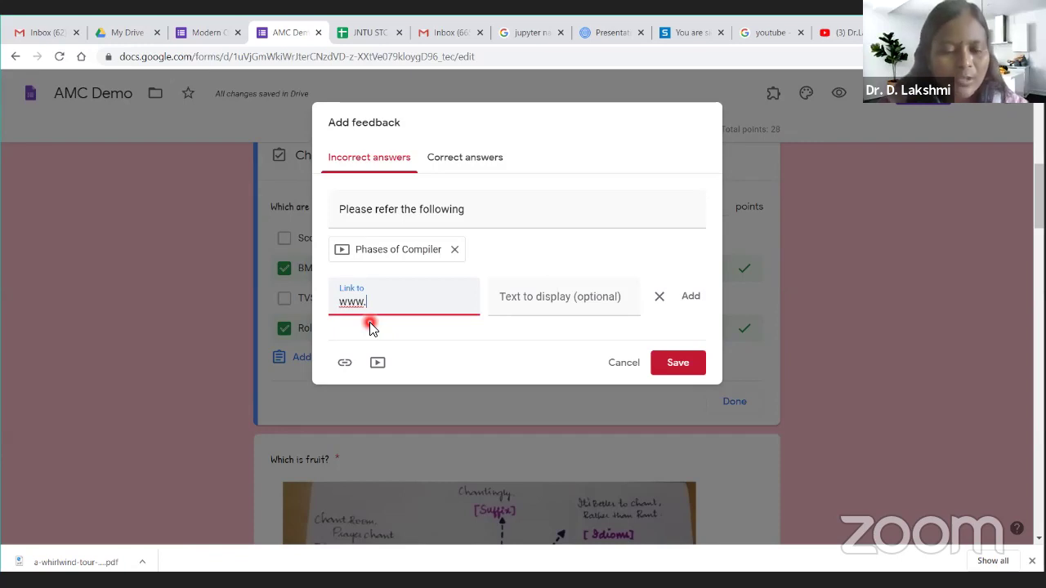
text(w3)
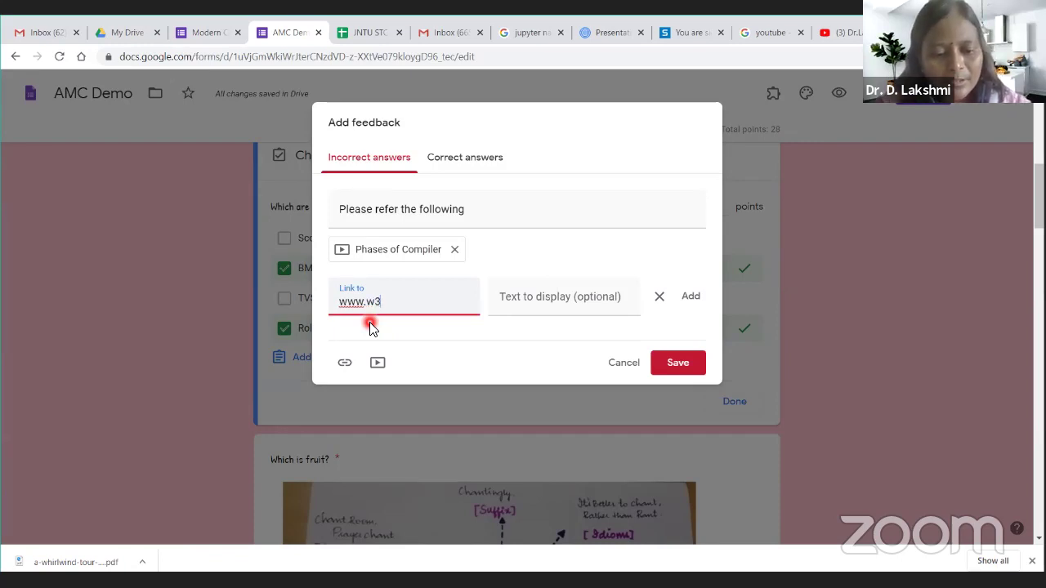
text(schools.com)
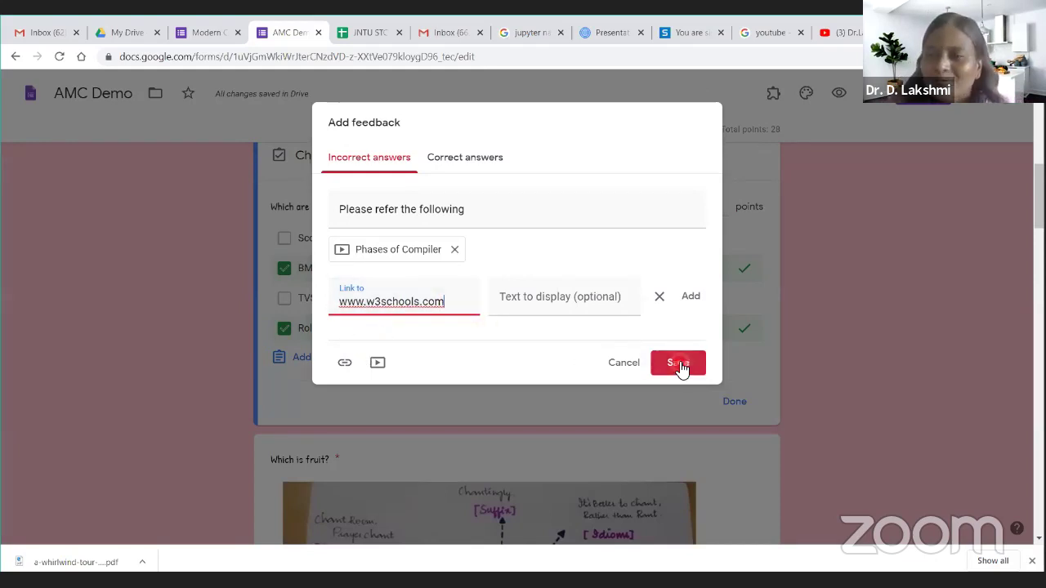
click(455, 159)
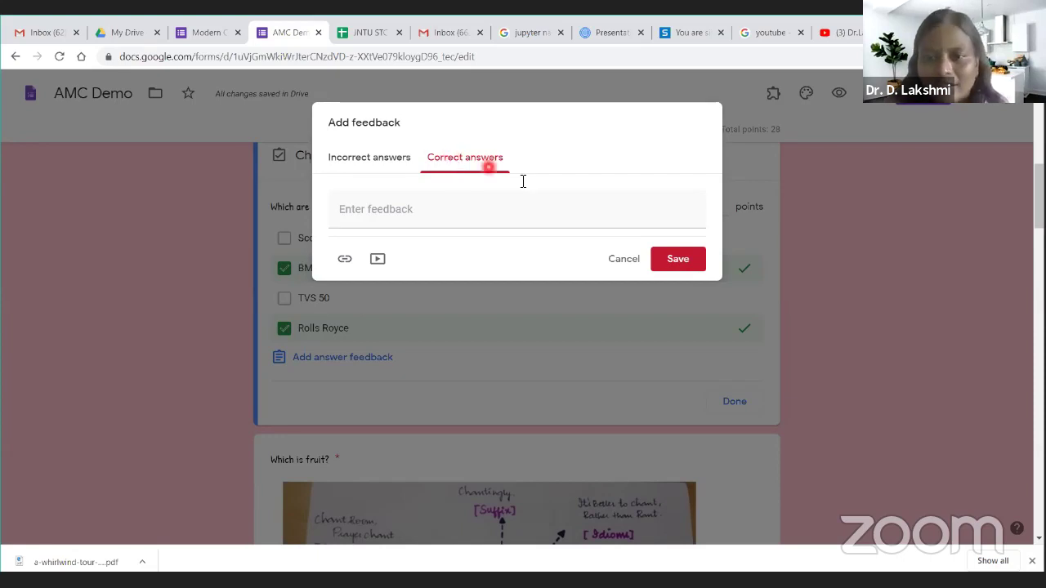
click(670, 260)
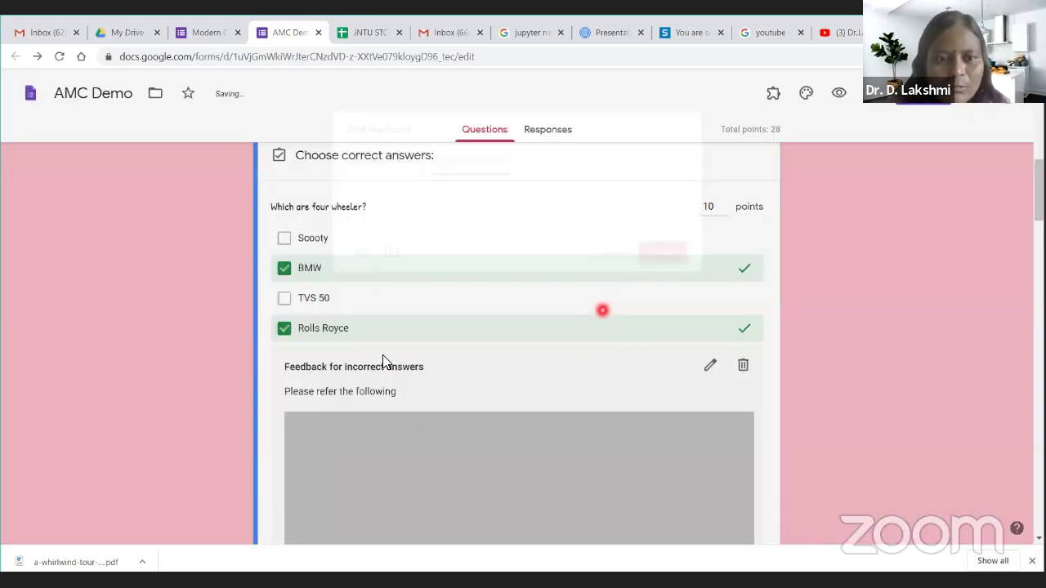
- Mark Apple as the correct answer in the answer key of "Which is fruit?" and set the question to 1 point
scroll(444, 379, down, 3)
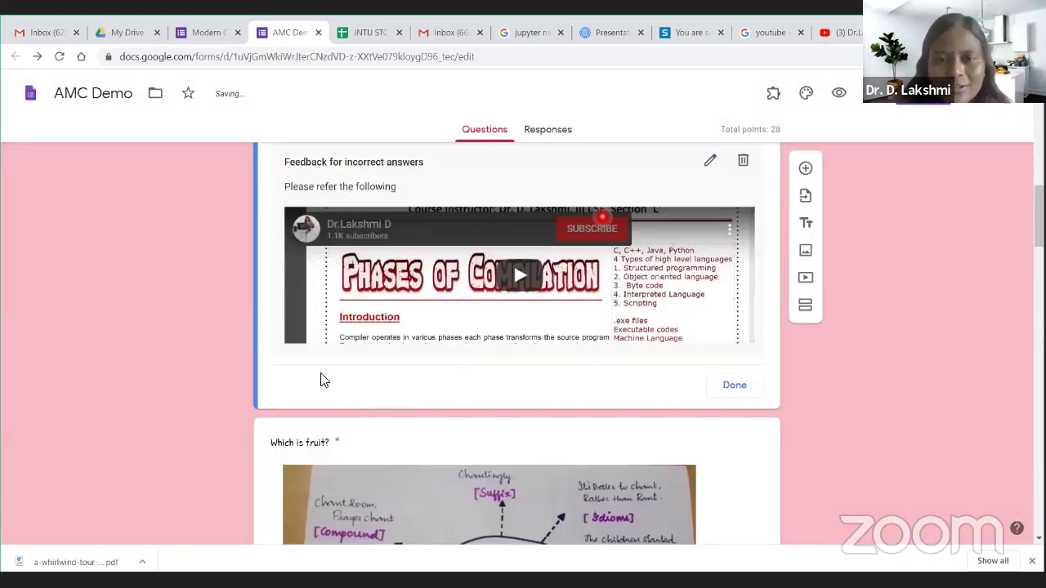
scroll(275, 171, up, 1)
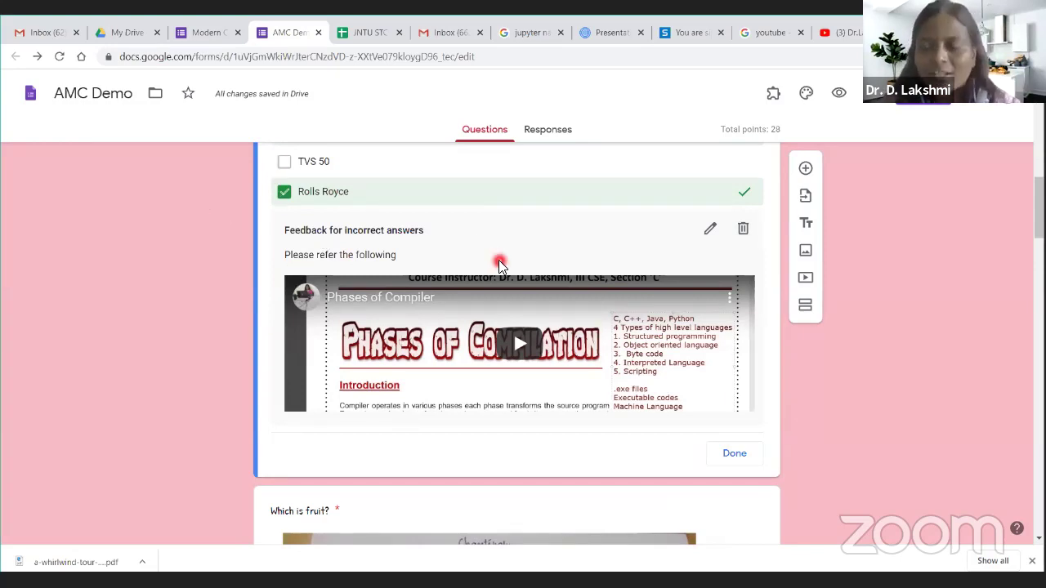
scroll(477, 300, down, 1)
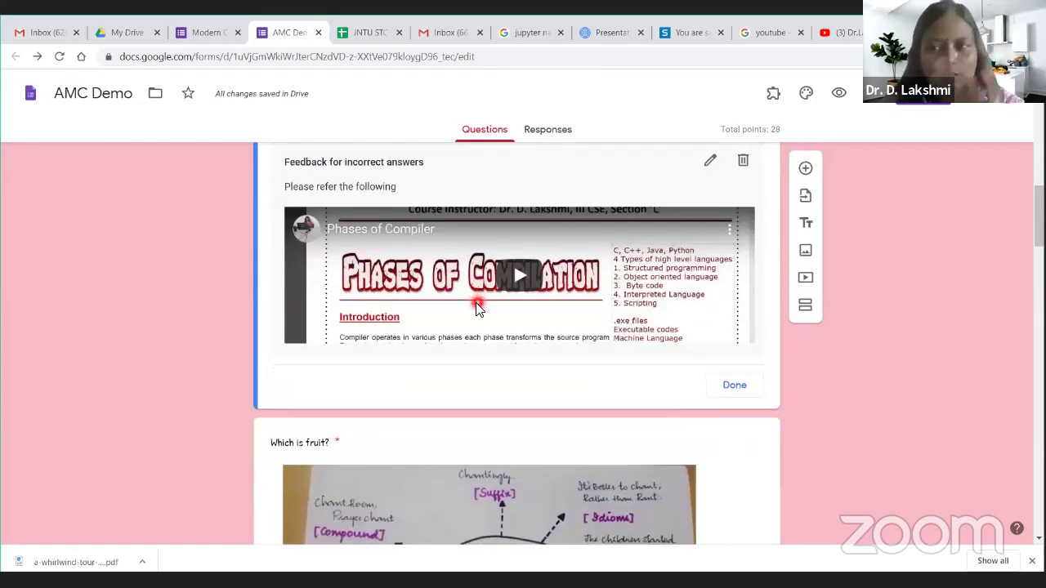
scroll(476, 303, down, 2)
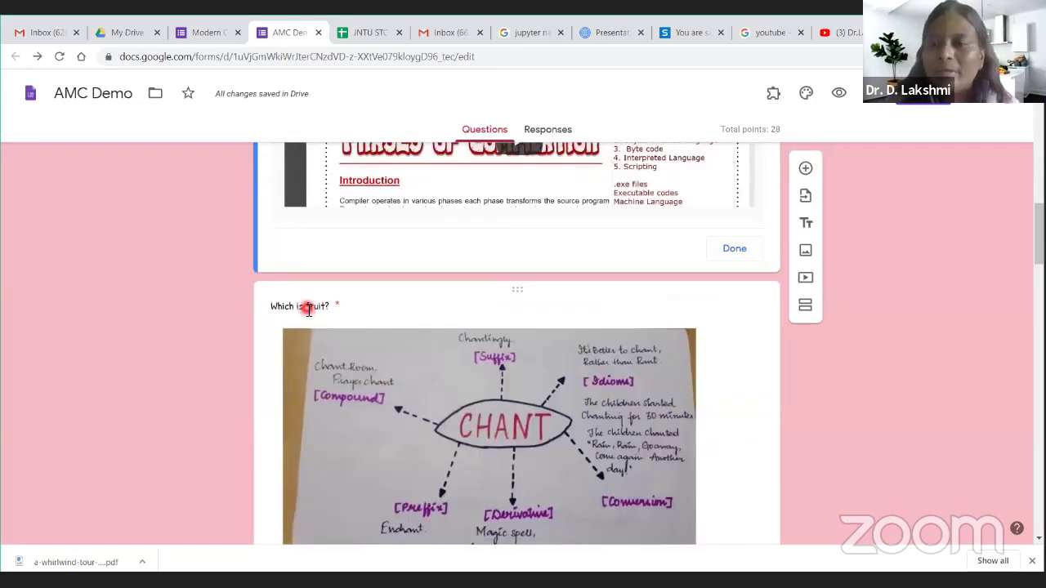
click(308, 309)
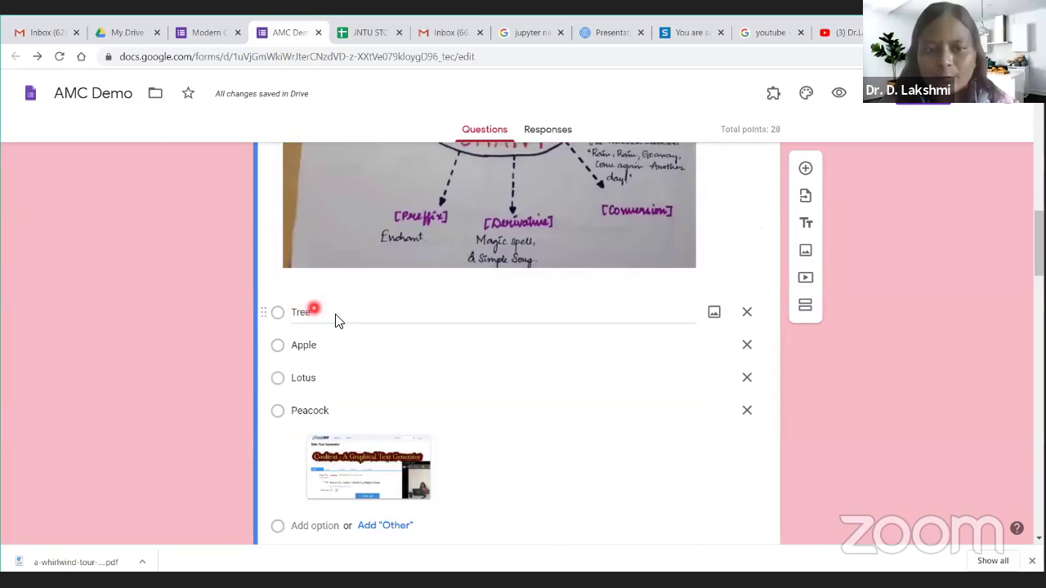
scroll(323, 400, down, 3)
click(318, 378)
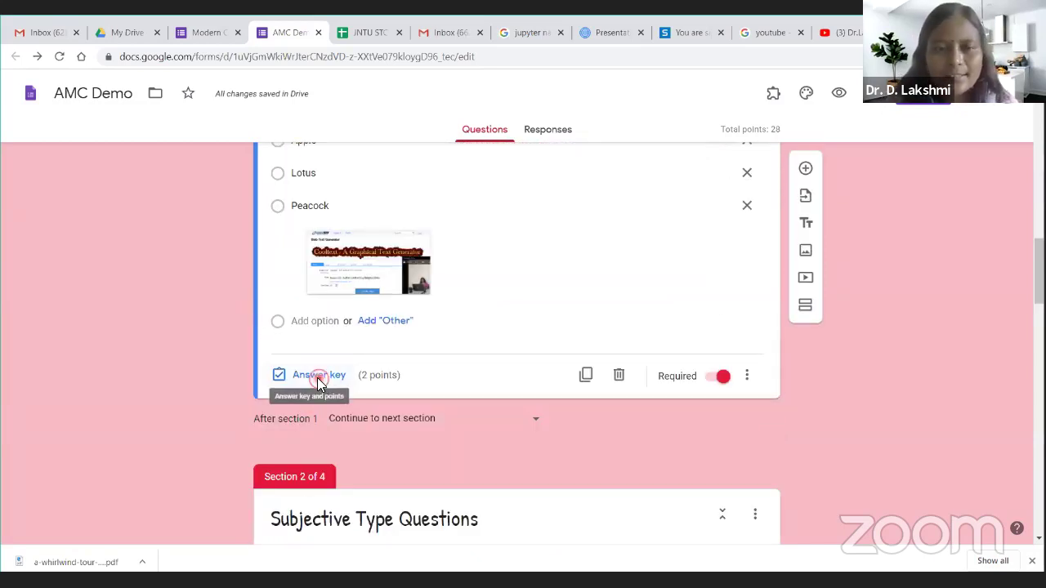
scroll(351, 366, down, 3)
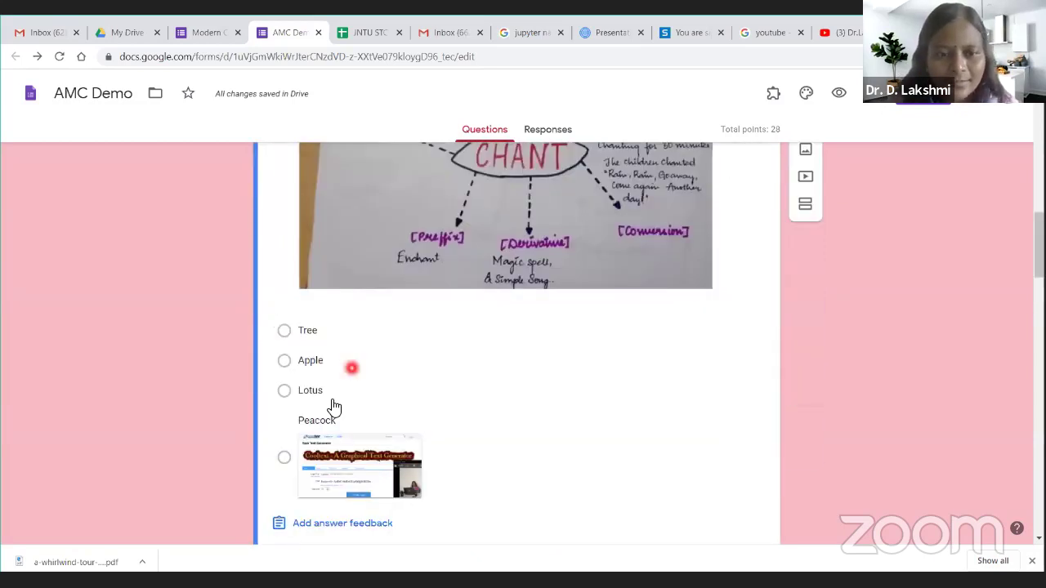
click(284, 362)
scroll(665, 224, up, 2)
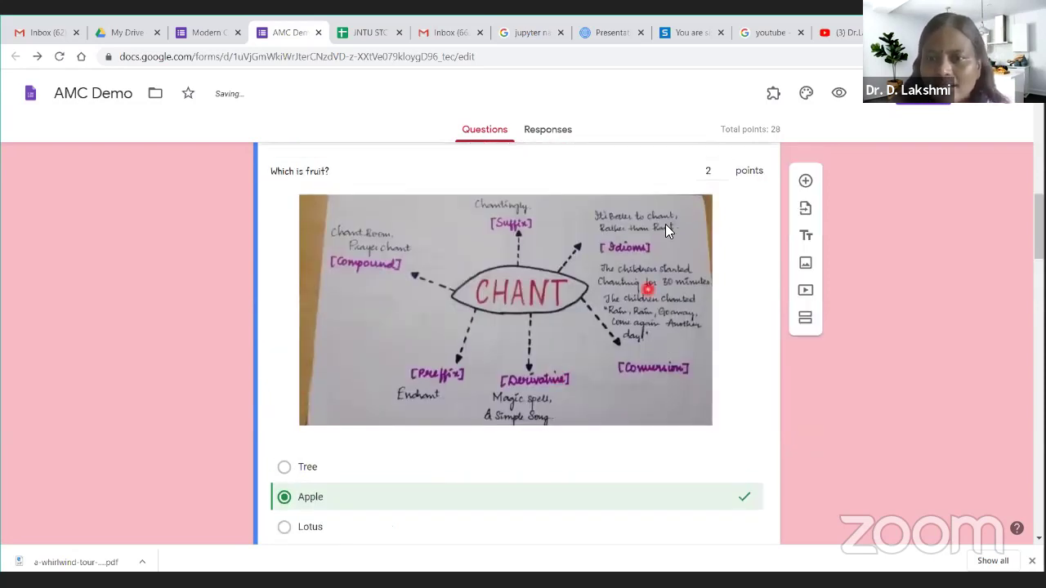
click(712, 172)
text(1)
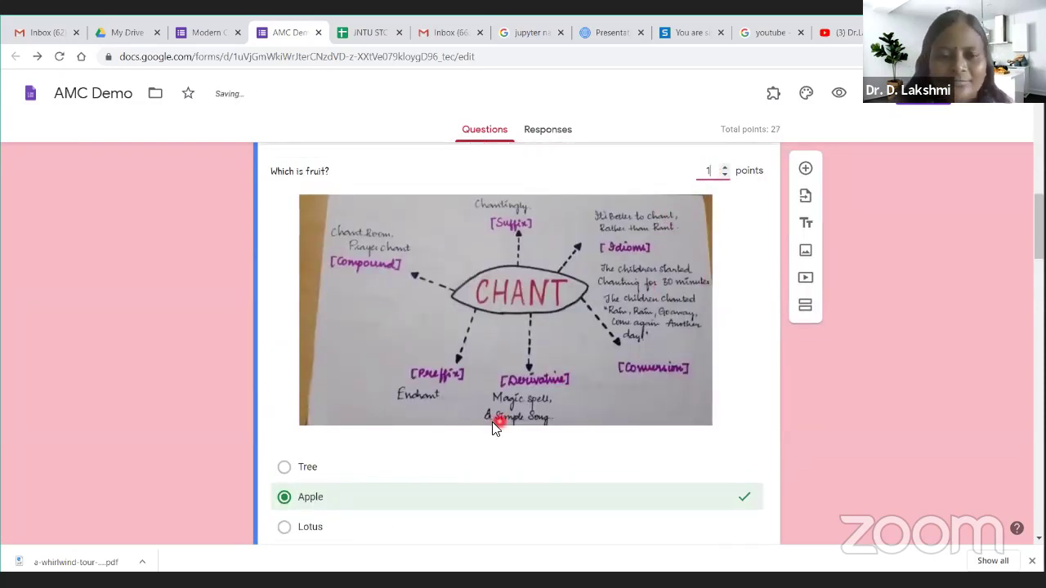
- Open answer feedback for "Which is fruit?", cancel it without entering anything, and finish editing the answer key
scroll(492, 422, down, 3)
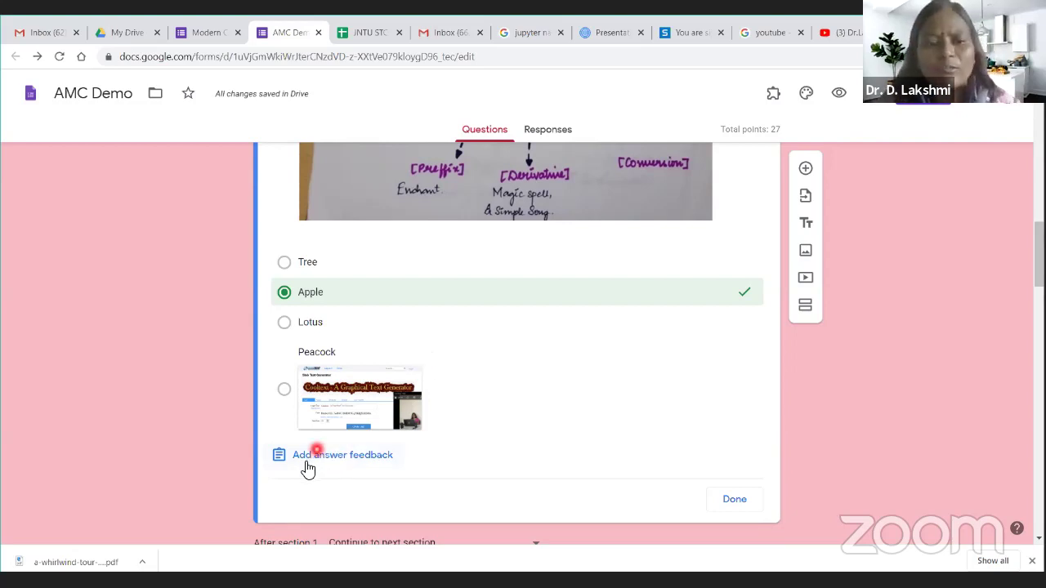
click(325, 456)
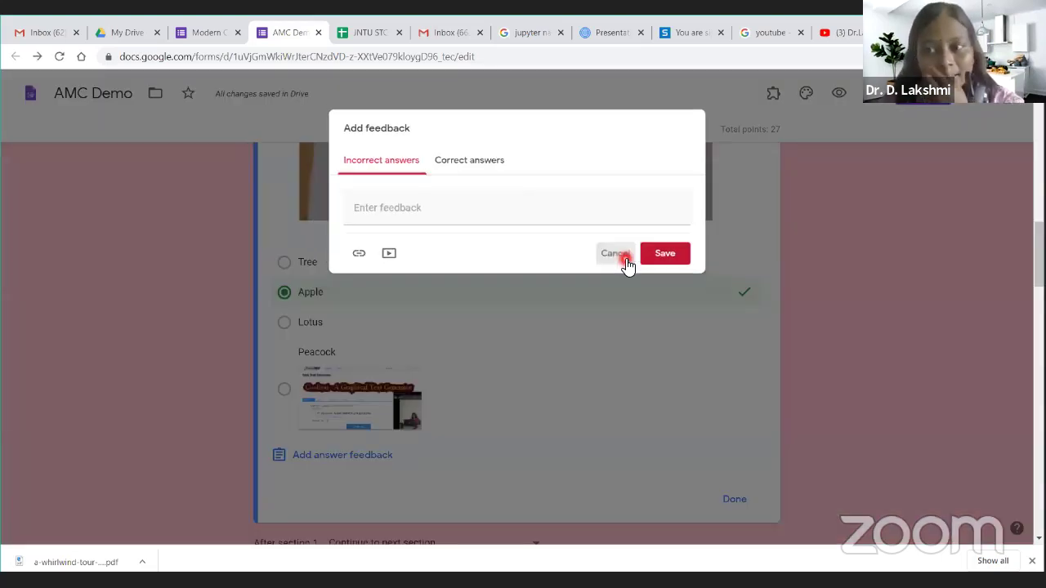
click(626, 265)
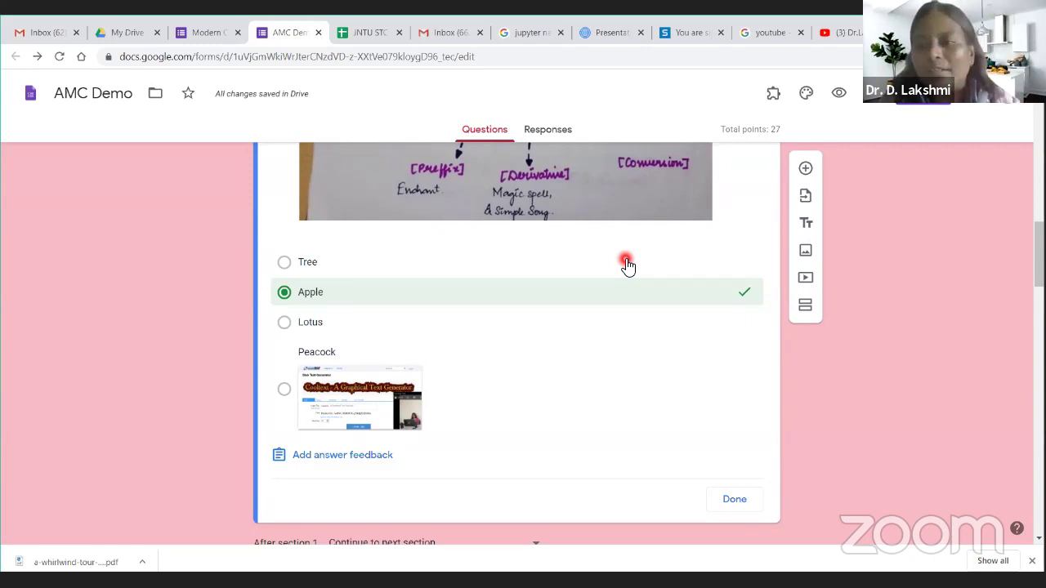
click(729, 500)
- Set the points for "What is the difference between 2 phase and single phase motor?" to 10 in its answer key
scroll(532, 354, up, 3)
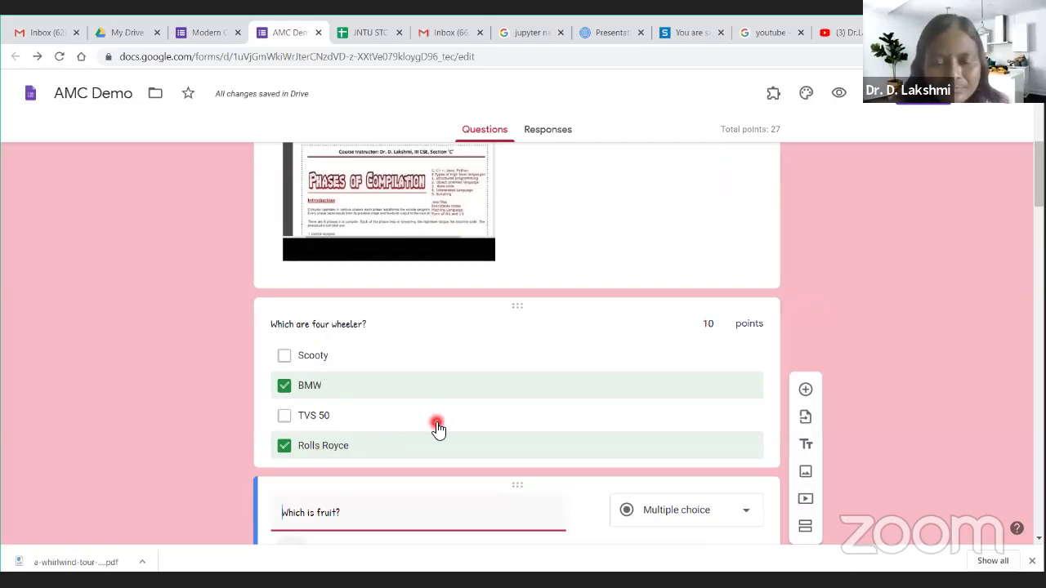
scroll(436, 425, down, 1)
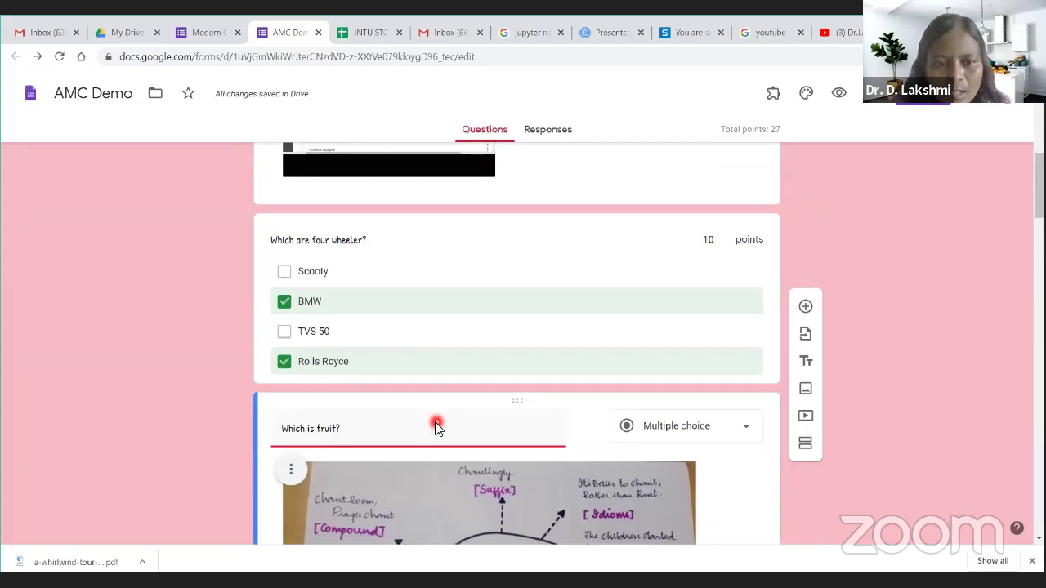
scroll(437, 426, down, 10)
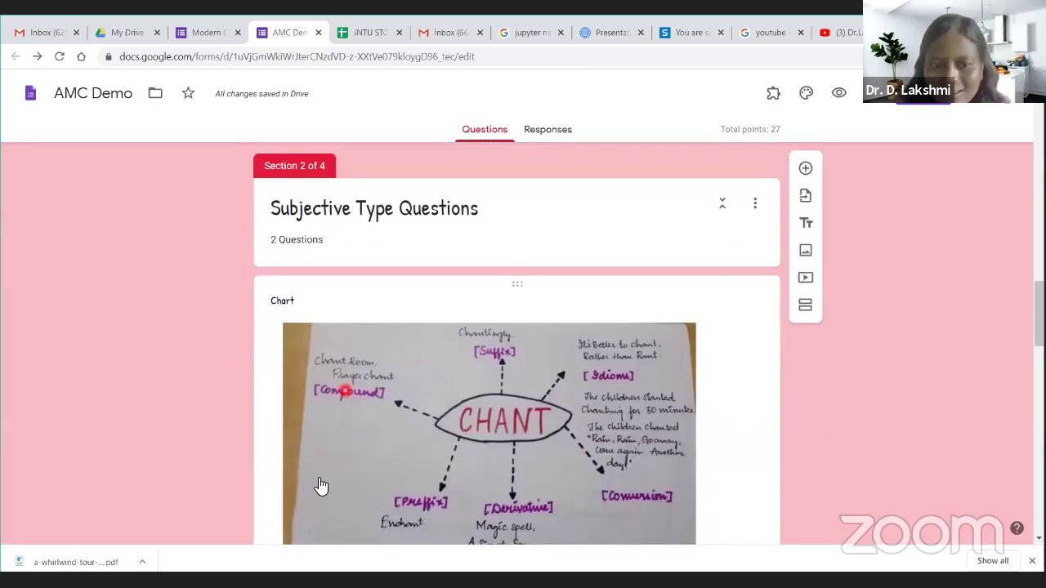
scroll(320, 486, down, 3)
click(320, 484)
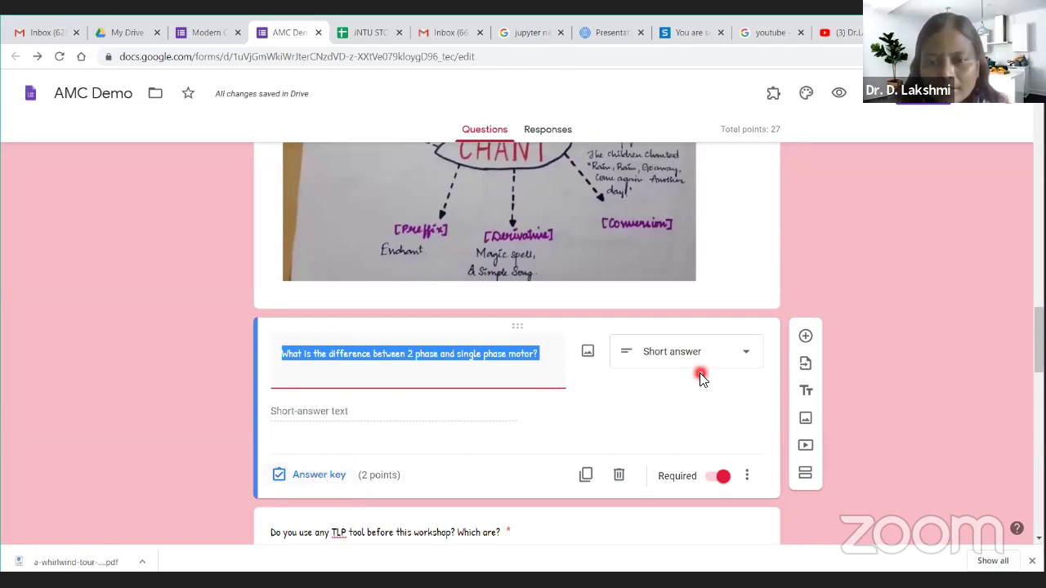
click(319, 478)
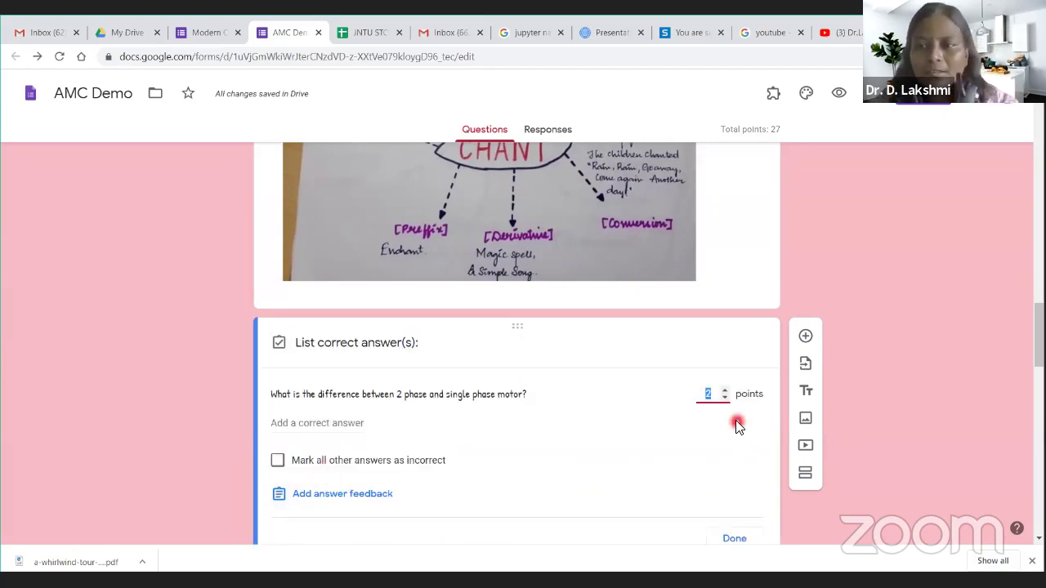
text(1)
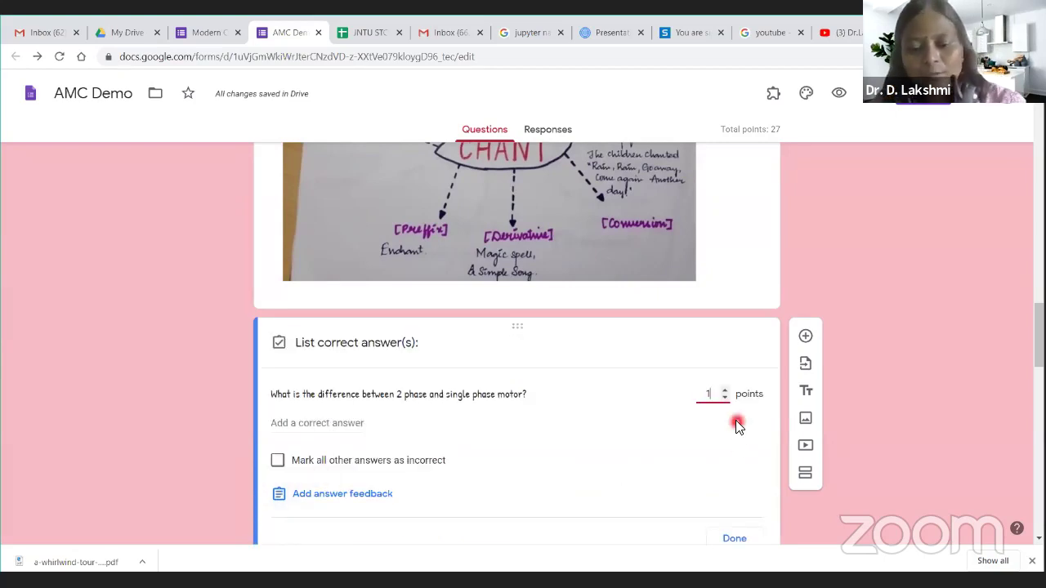
text(0)
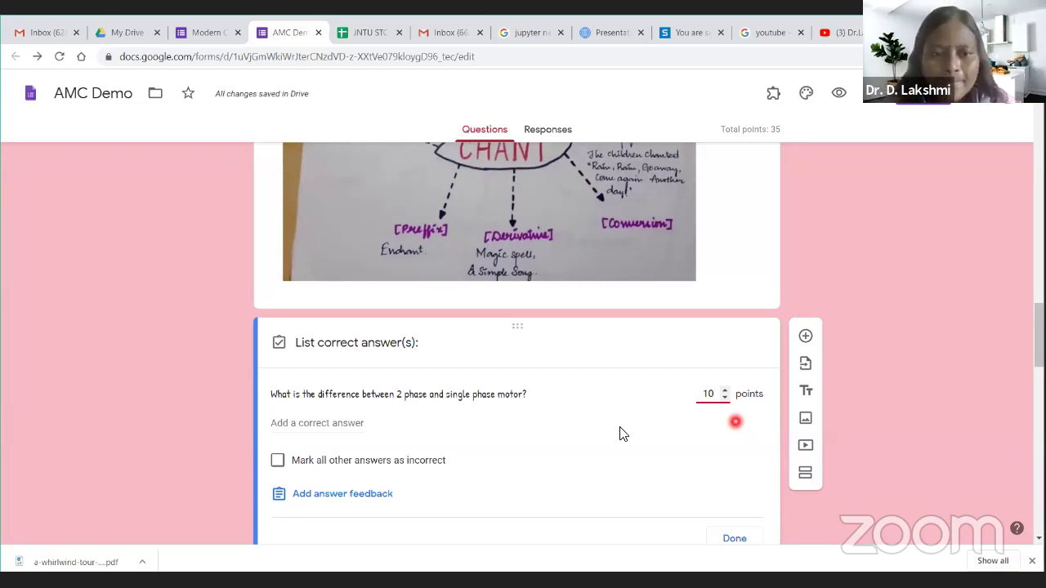
- Set the points for "Do you use any TLP tool before this workshop? Which are?" to 15 in its answer key
scroll(504, 422, down, 3)
click(400, 325)
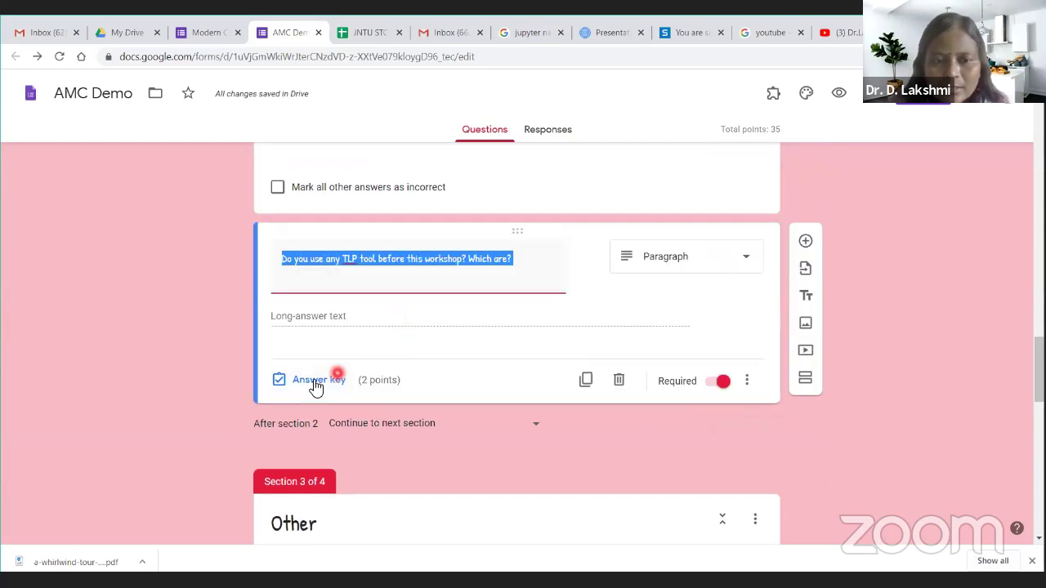
click(313, 385)
click(713, 339)
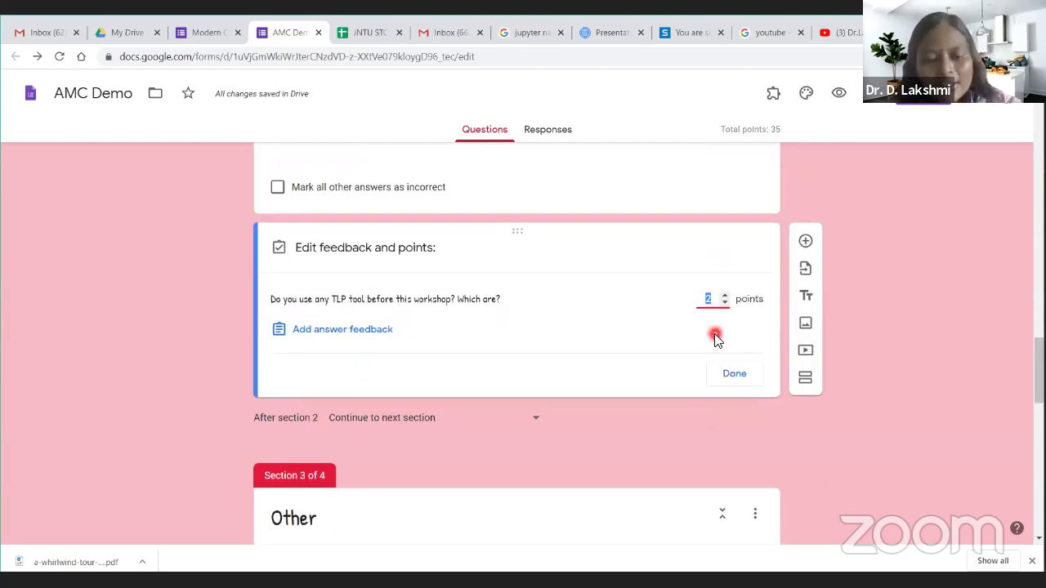
text(15)
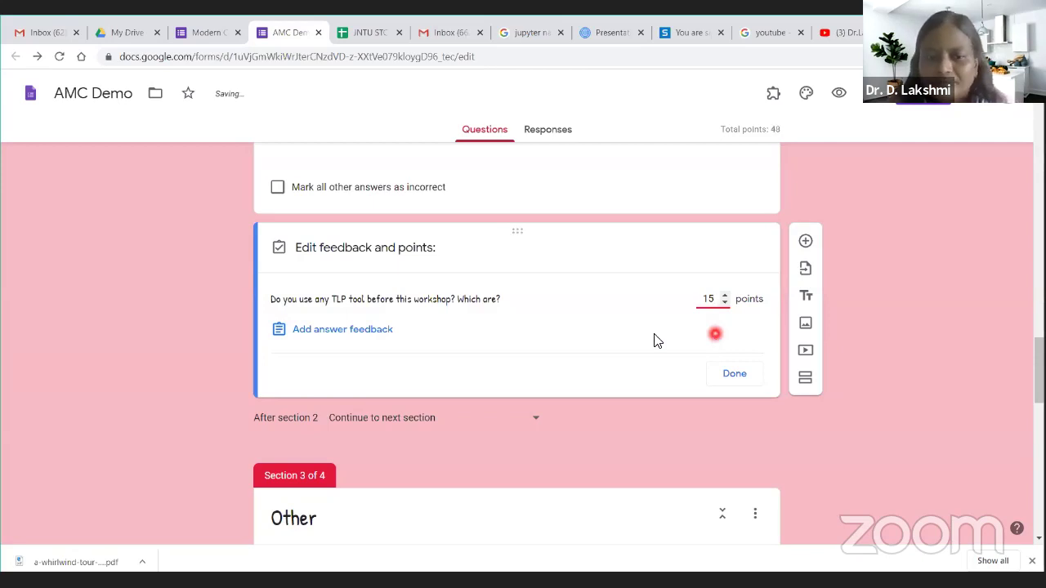
scroll(507, 403, down, 5)
scroll(413, 329, down, 2)
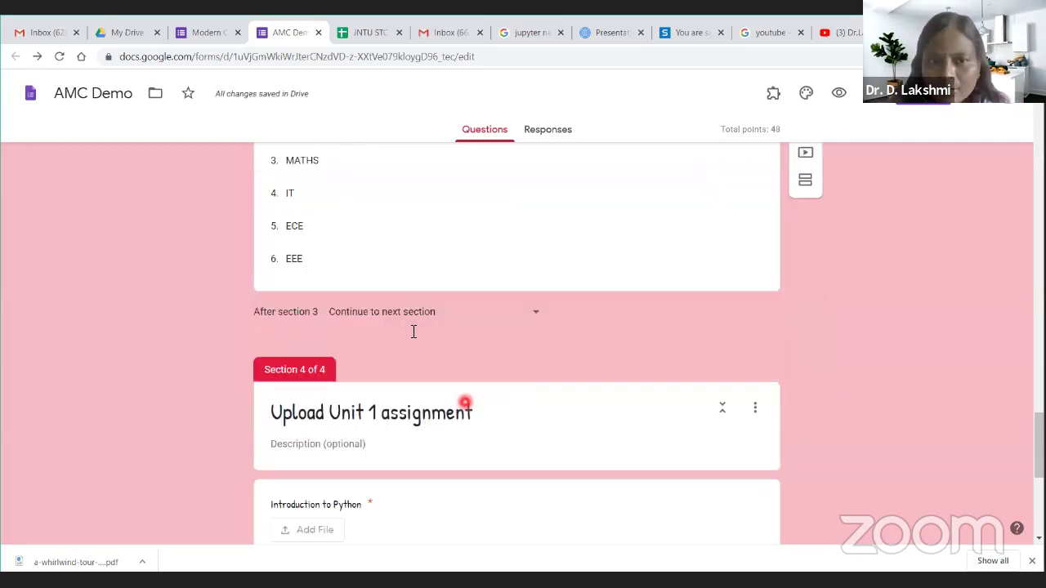
scroll(338, 247, up, 3)
click(300, 270)
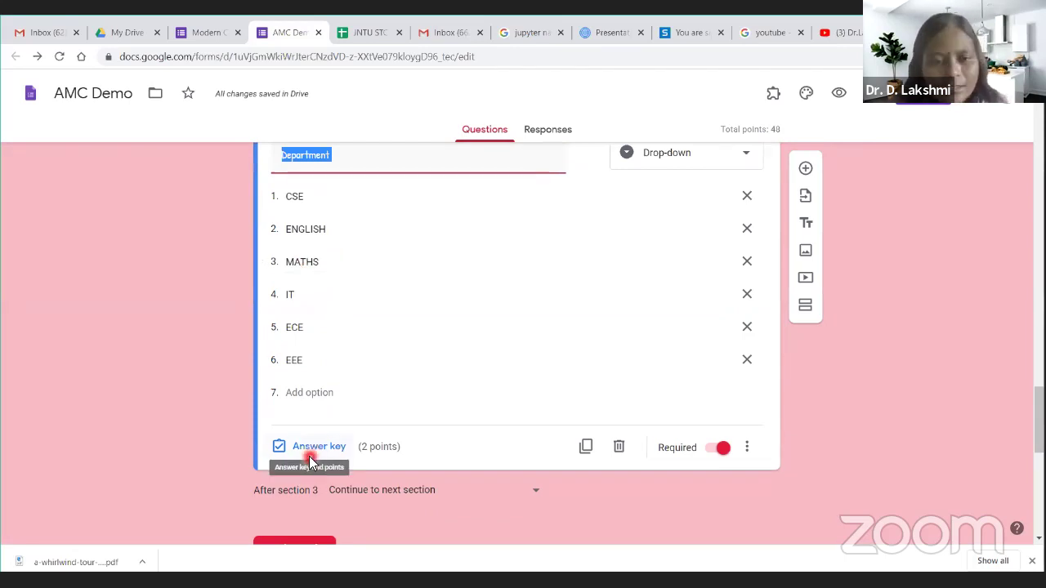
- Set the points for the "Introduction to Python" file upload question to 100 in its answer key
scroll(311, 462, down, 8)
click(324, 299)
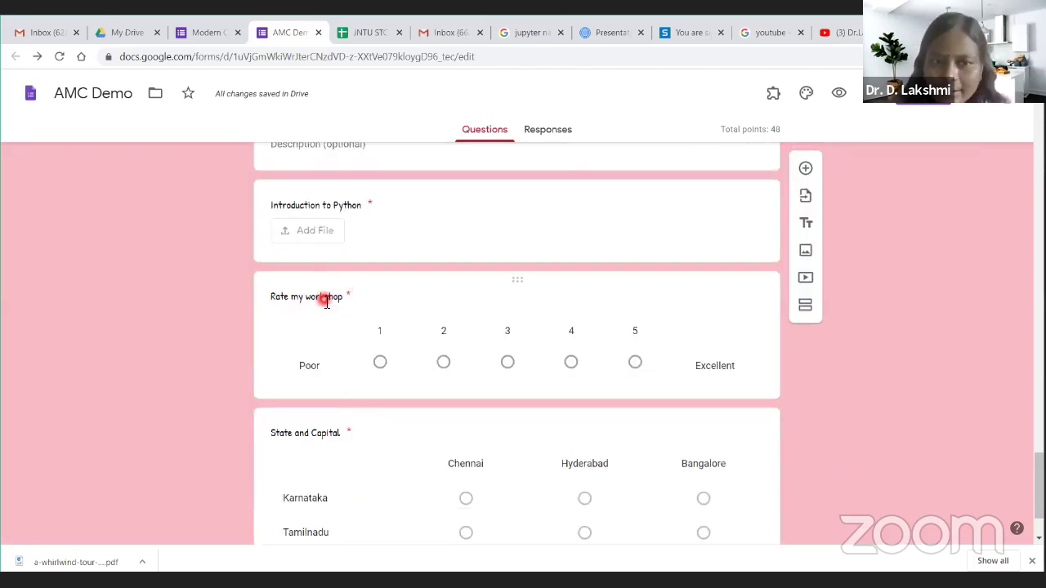
click(325, 205)
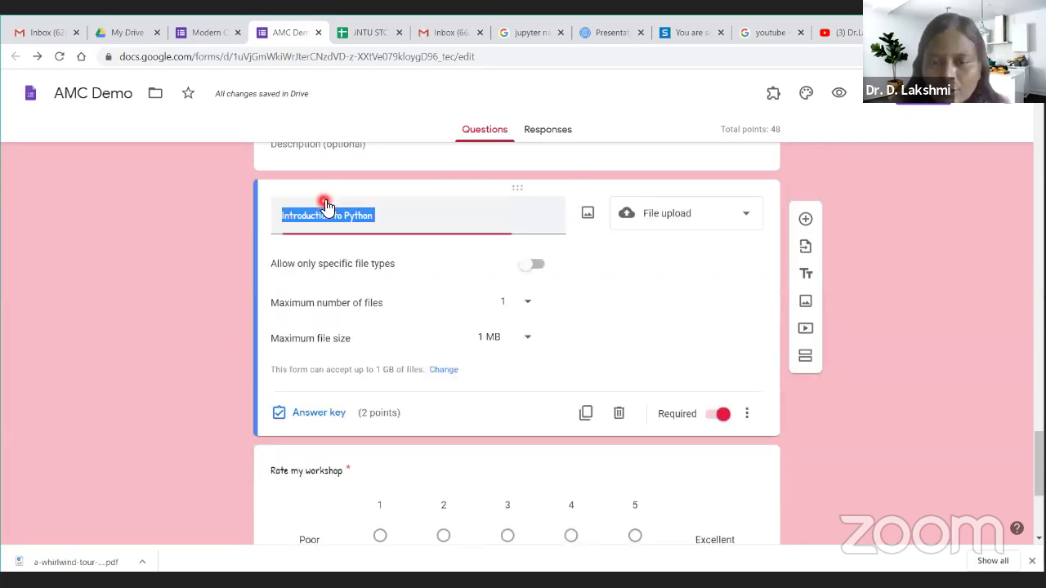
scroll(602, 267, up, 1)
click(309, 482)
click(693, 363)
text(1)
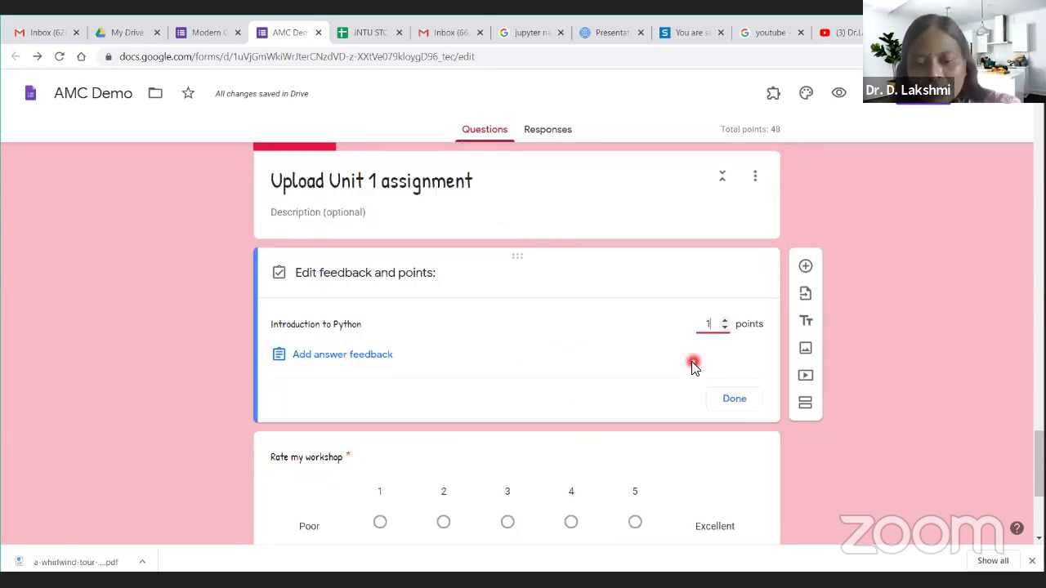
text(00)
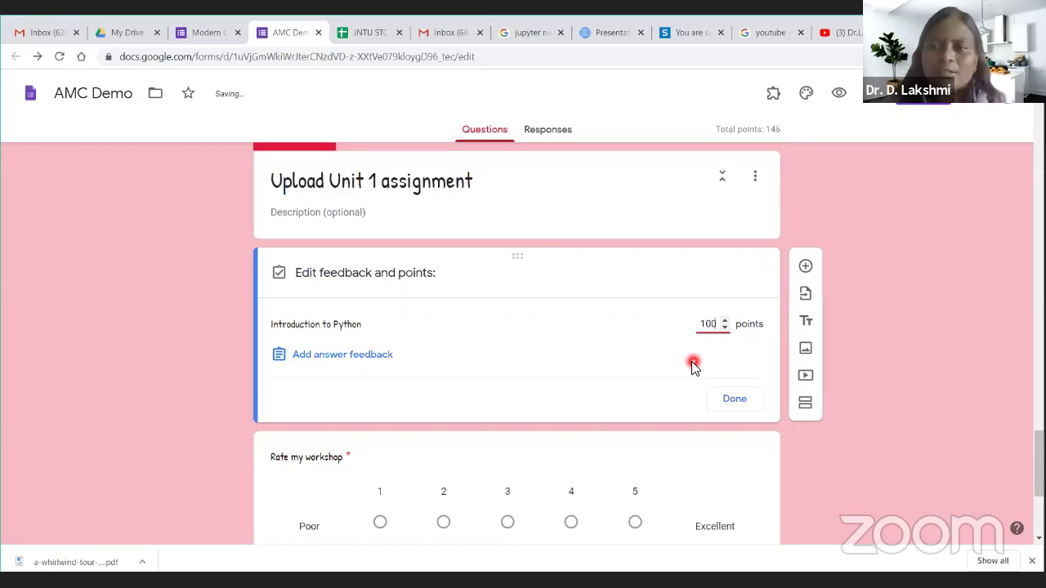
click(599, 445)
- In the "State and Capital" answer key, mark Bangalore for Karnataka, Chennai for Tamilnadu and Hyderabad for Telangana
scroll(578, 416, down, 3)
click(301, 369)
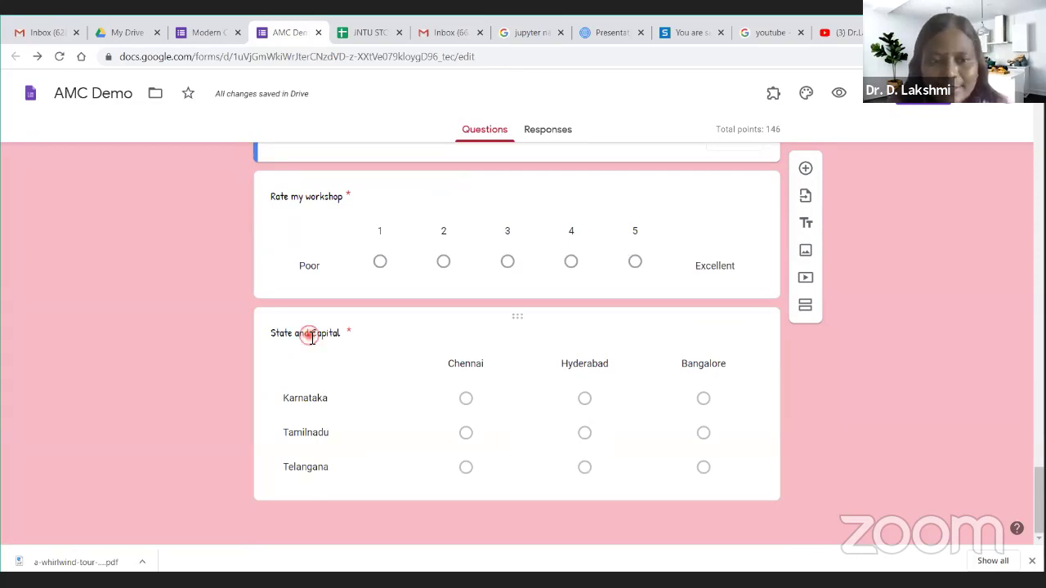
click(310, 337)
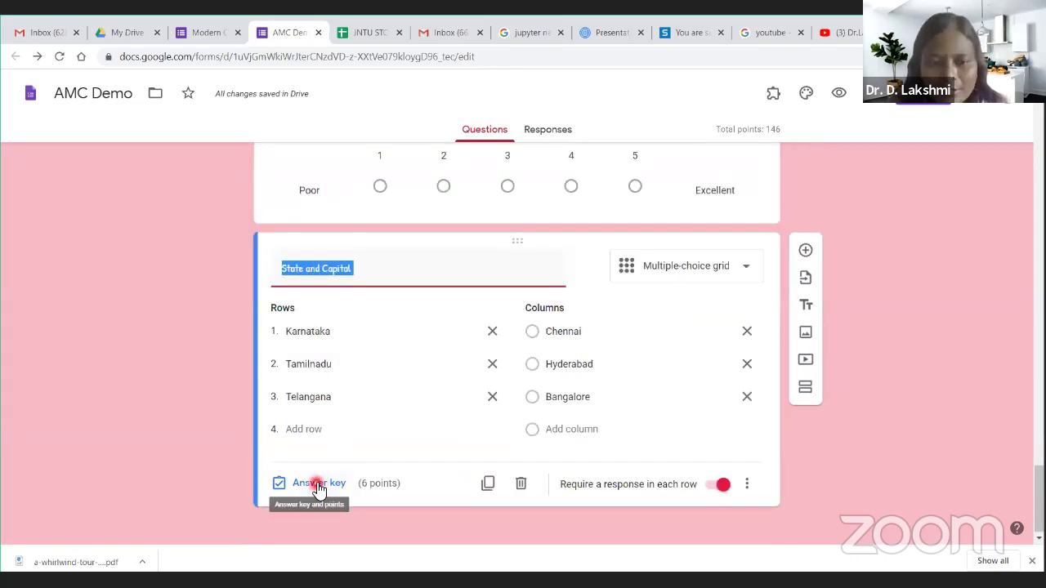
click(318, 483)
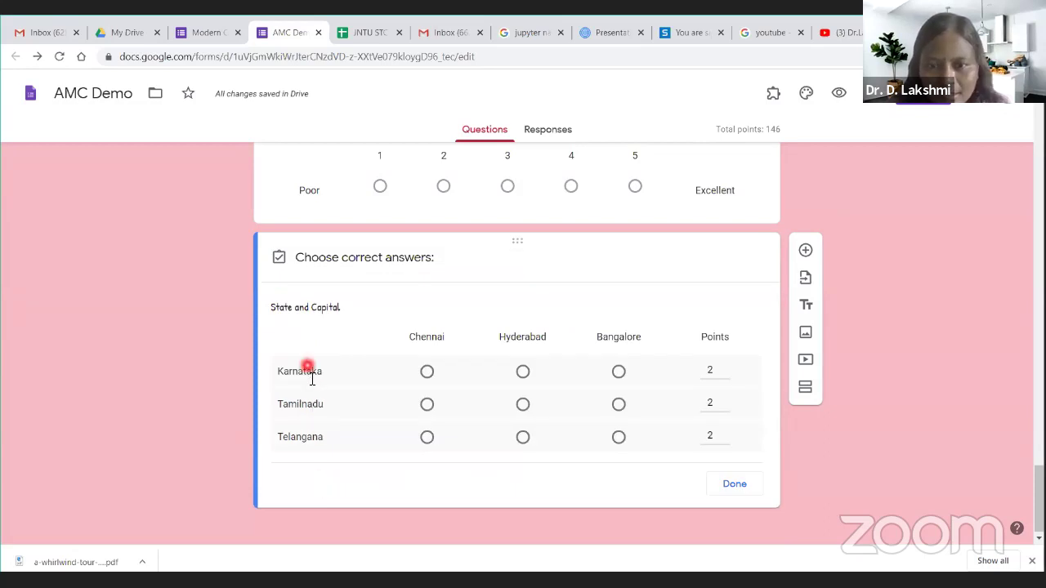
click(619, 372)
click(426, 403)
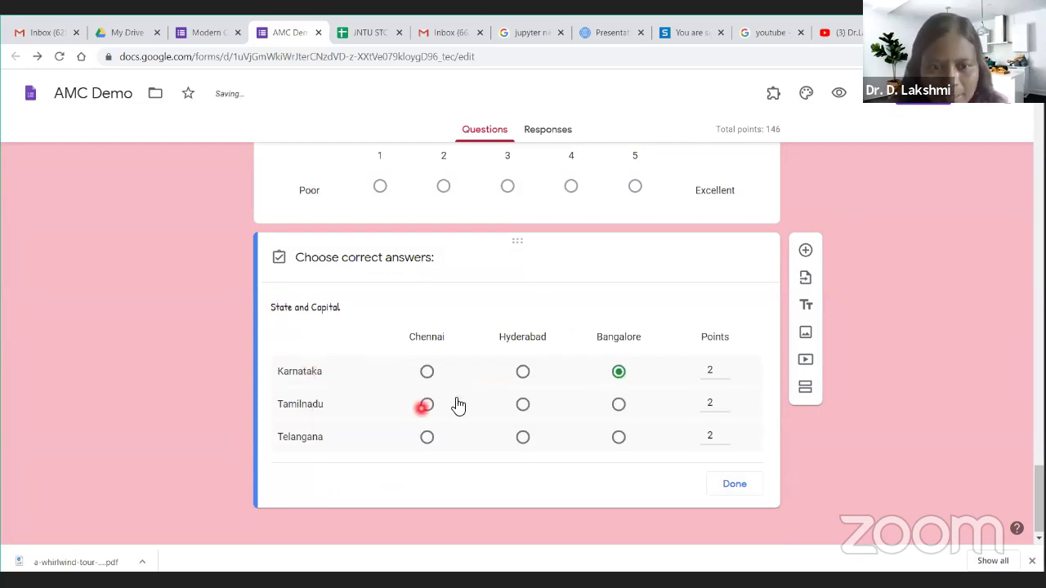
click(523, 437)
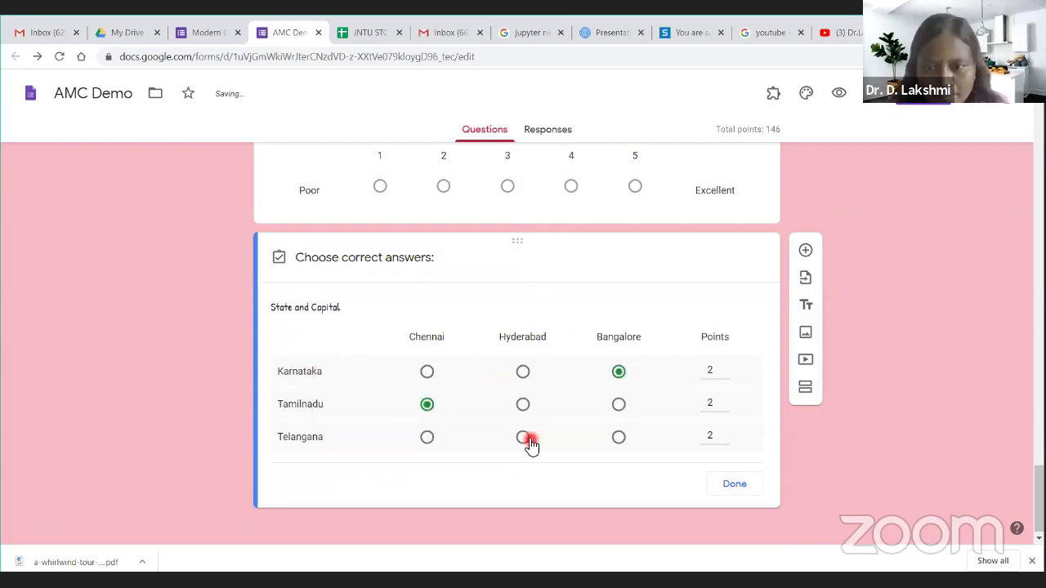
- Set the "State and Capital" row points to 5 for Karnataka and 1 for Tamilnadu
click(707, 408)
click(714, 371)
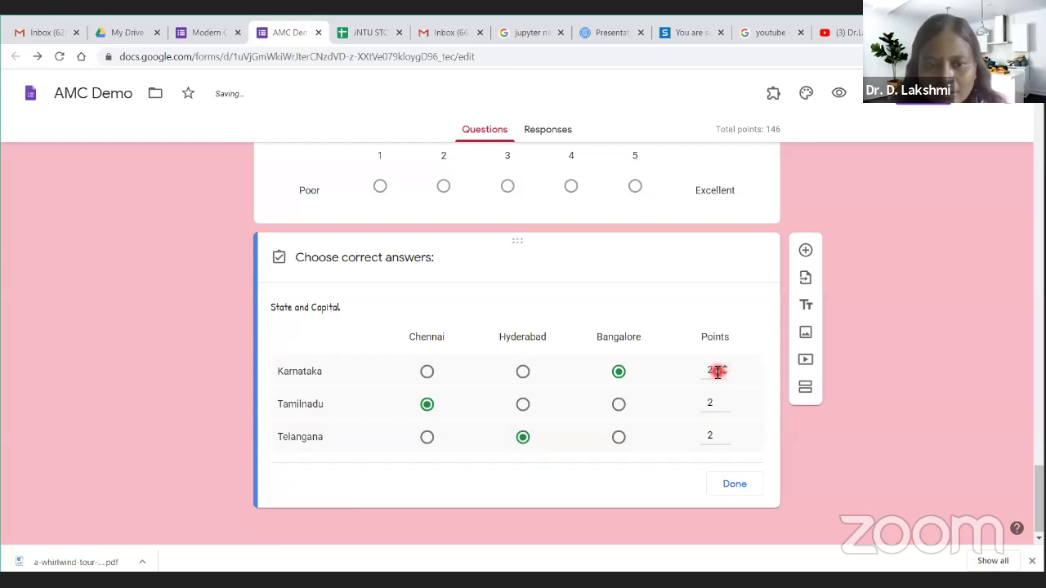
double_click(717, 372)
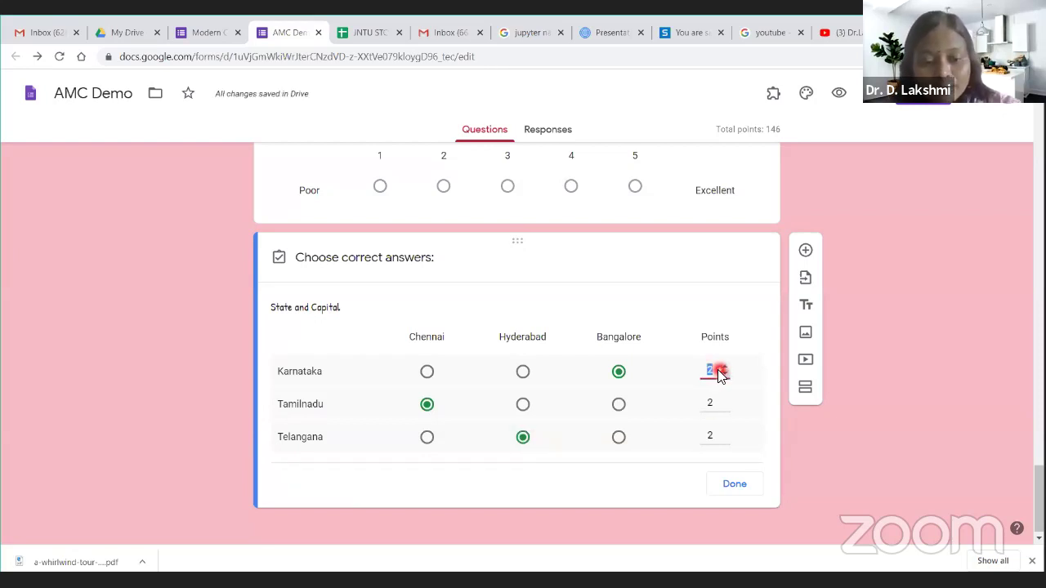
text(5)
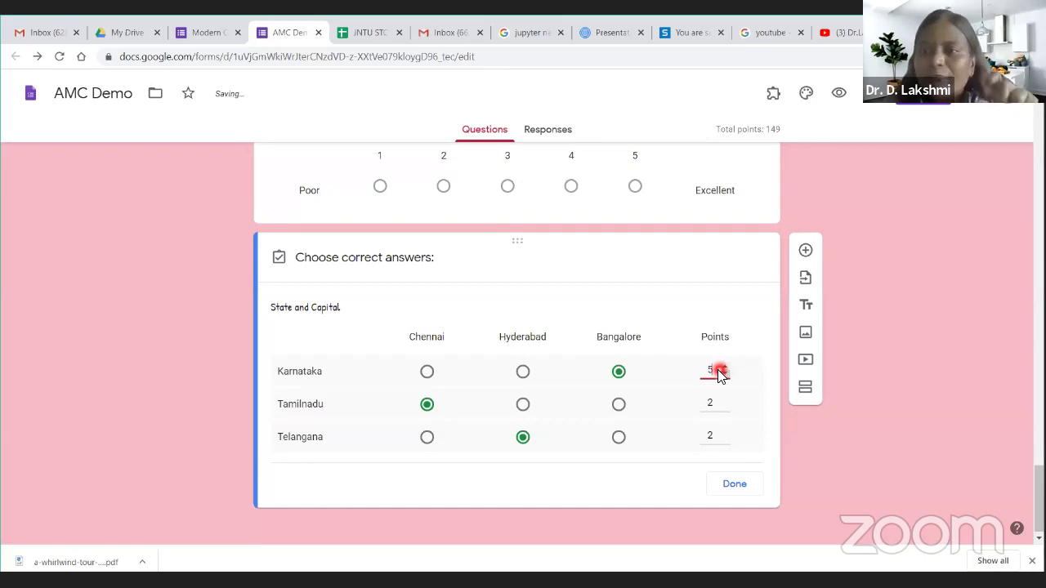
click(709, 401)
double_click(714, 403)
text(1)
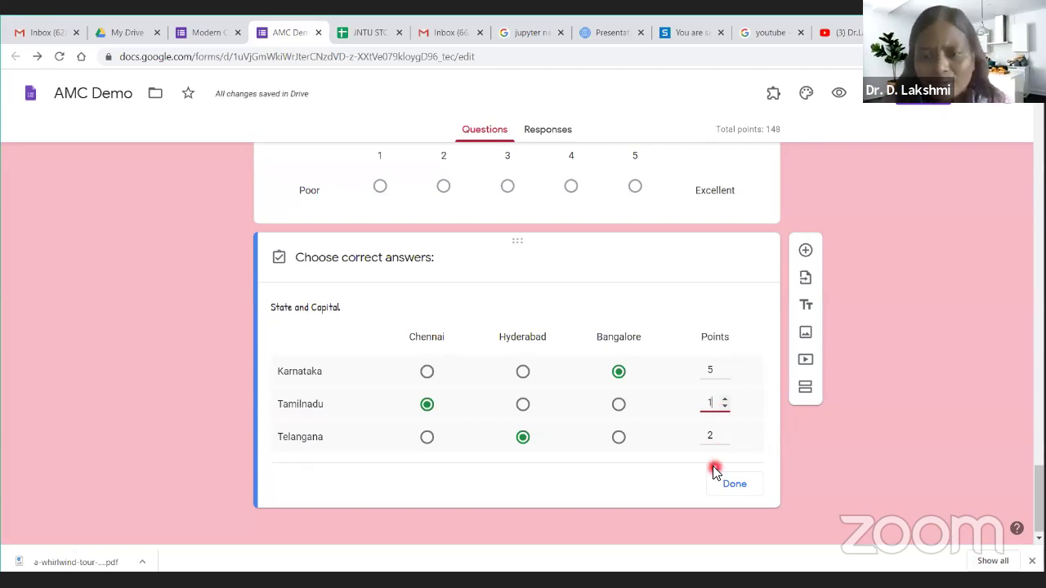
- Set the points to 5 for Telangana and 2 for Karnataka, and finish editing the grid's answer key
double_click(710, 435)
text(5)
click(709, 368)
double_click(709, 369)
text(2)
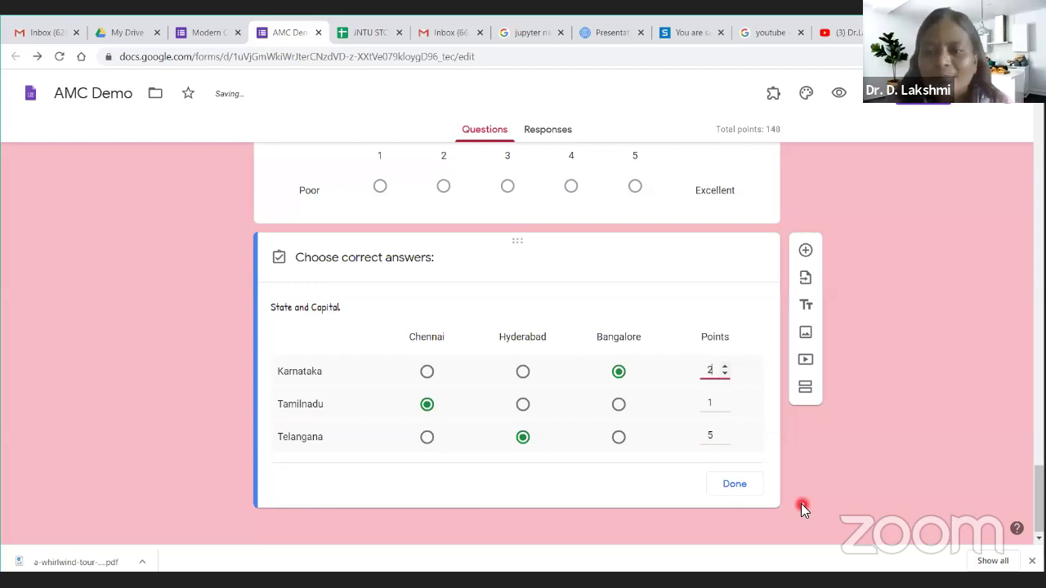
click(734, 486)
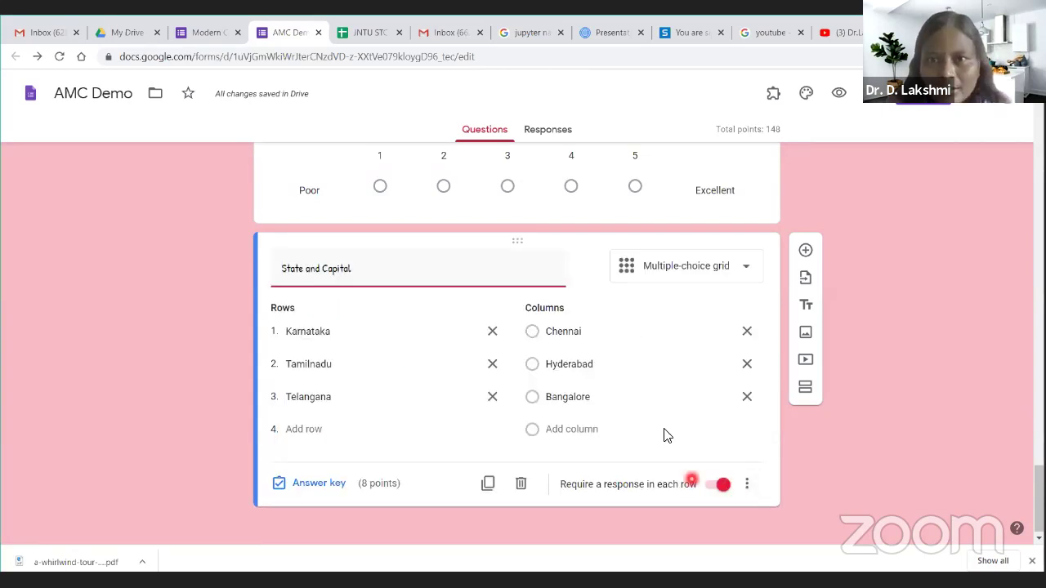
- Add a new blank multiple-choice question below the "State and Capital" grid
scroll(664, 433, up, 10)
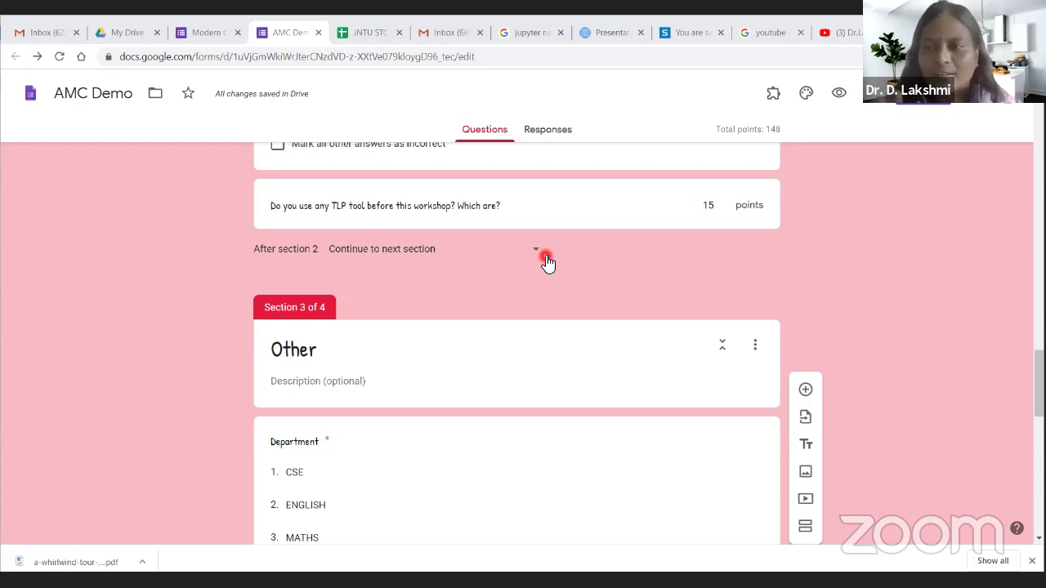
scroll(513, 333, down, 15)
click(513, 333)
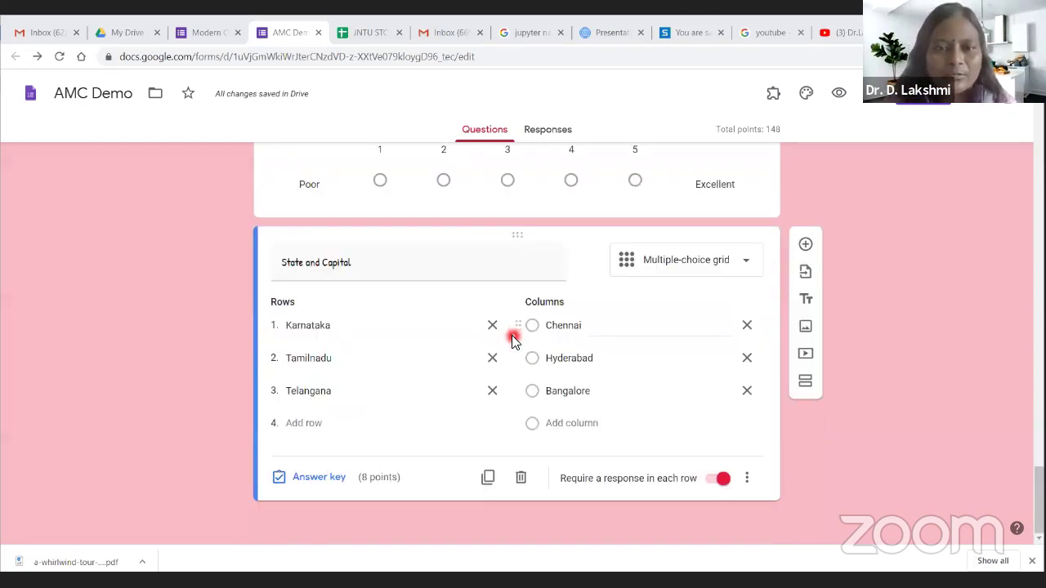
click(347, 268)
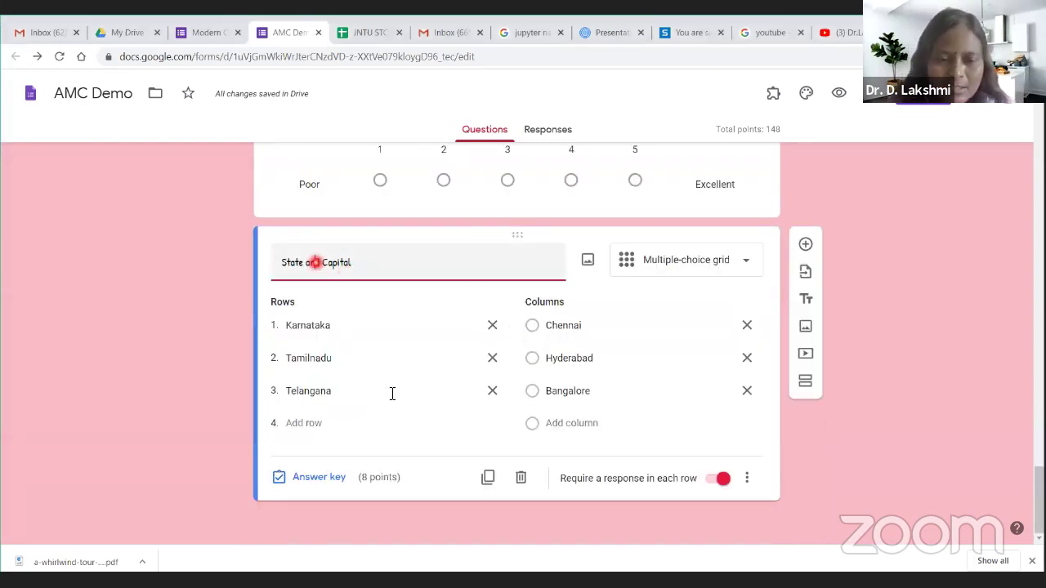
click(805, 243)
click(512, 453)
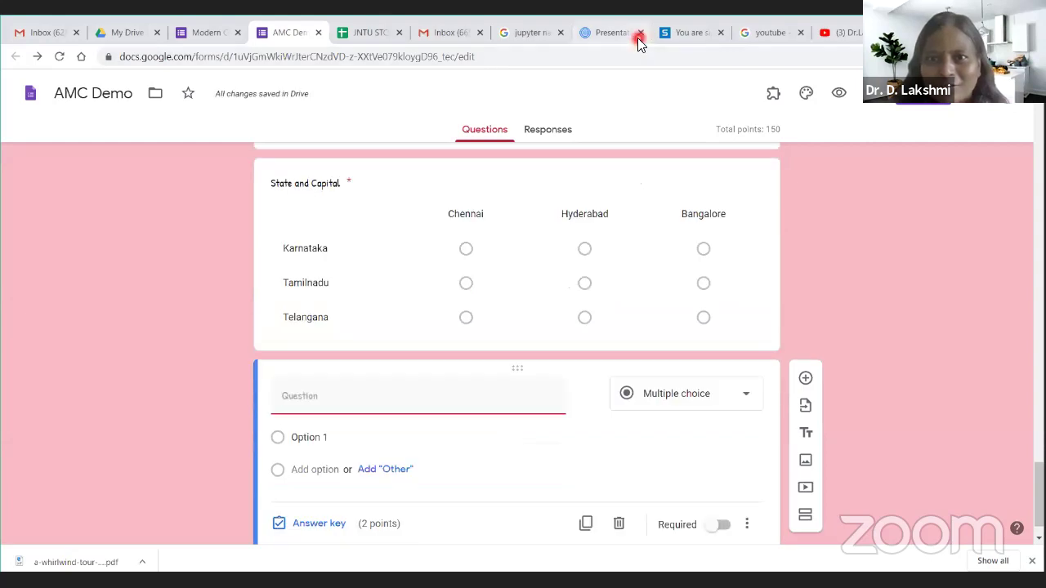
- Switch to the open Google search page and search for "codecogs equation editor"
click(526, 38)
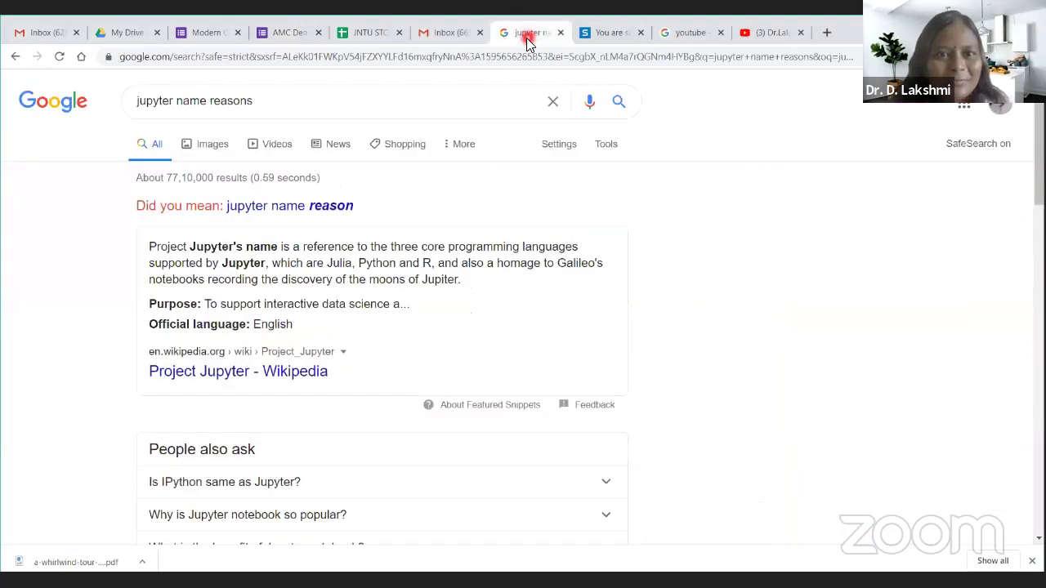
drag(248, 106, 129, 99)
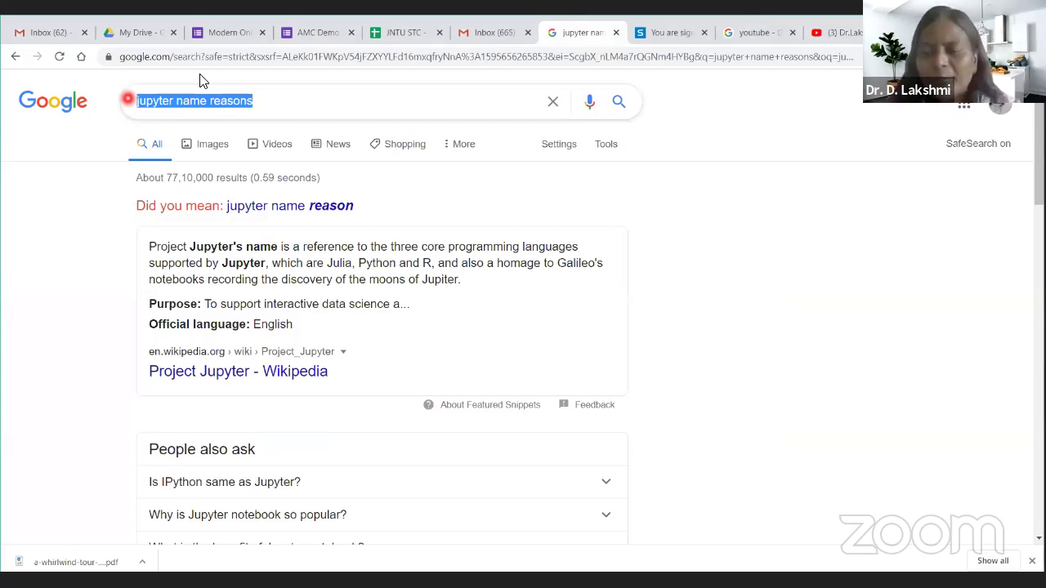
click(435, 378)
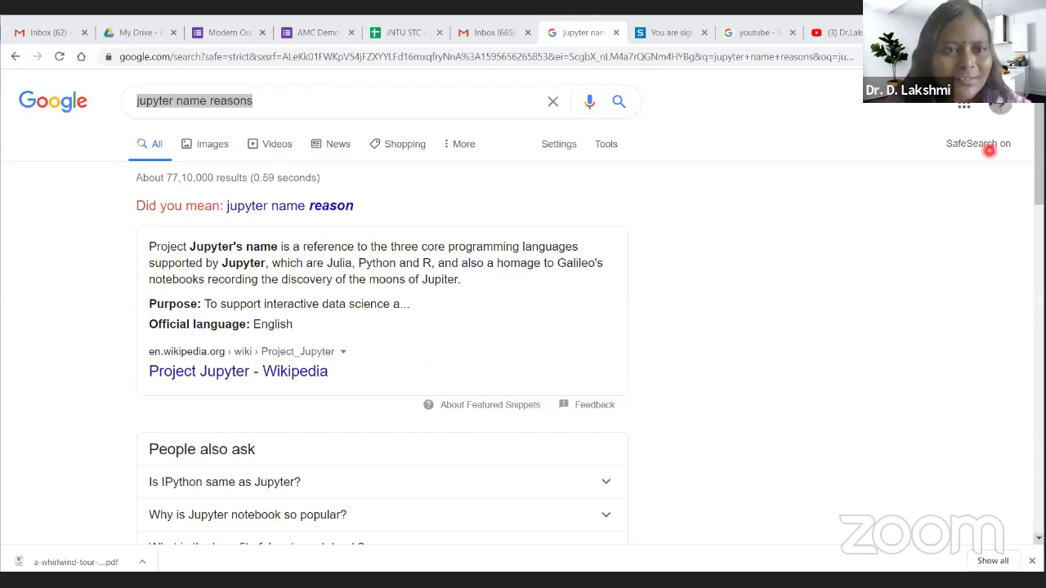
key(slash)
text(c)
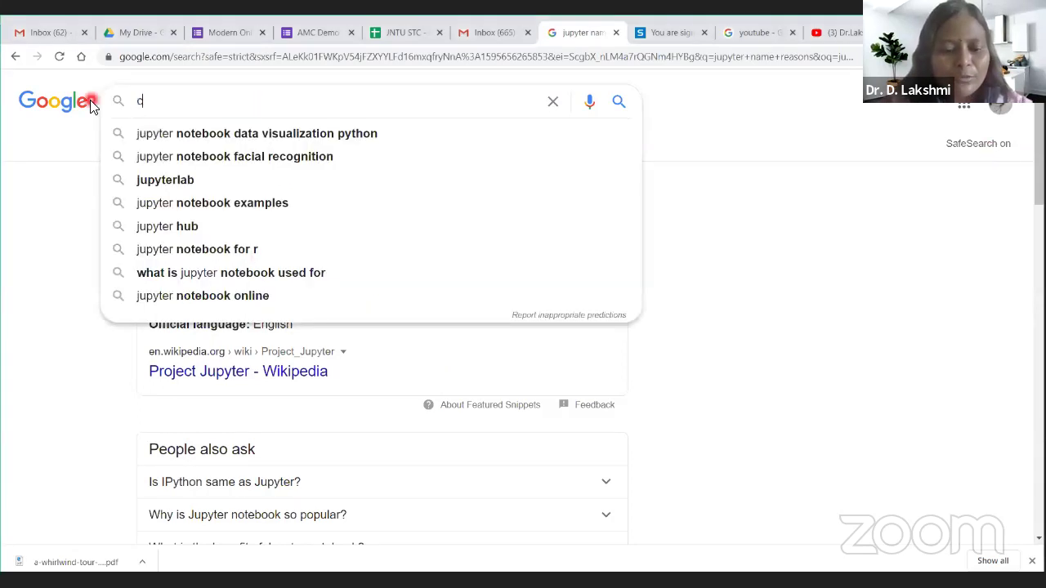
text(odecogs)
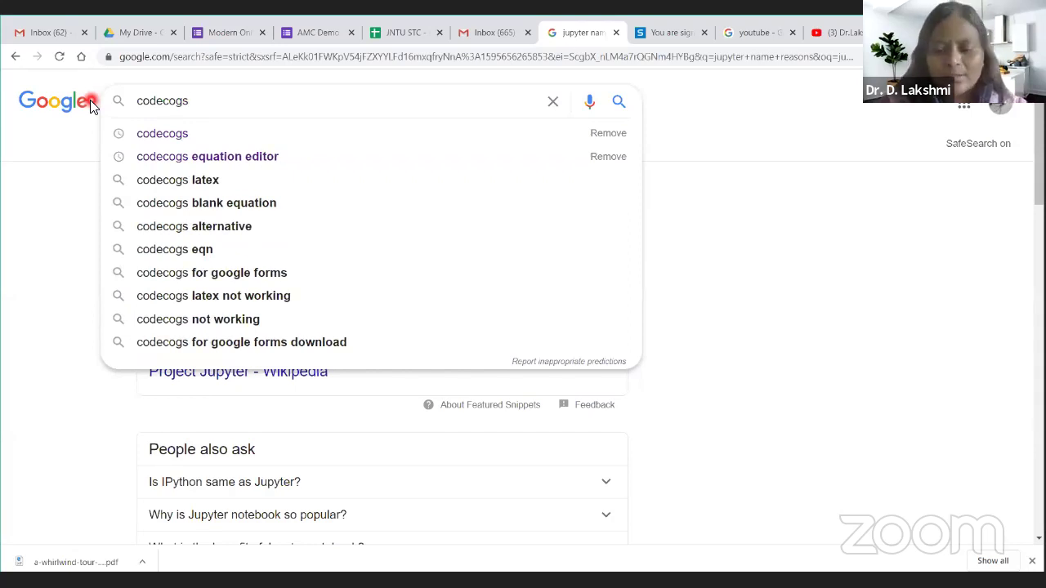
key(Down)
key(Down)
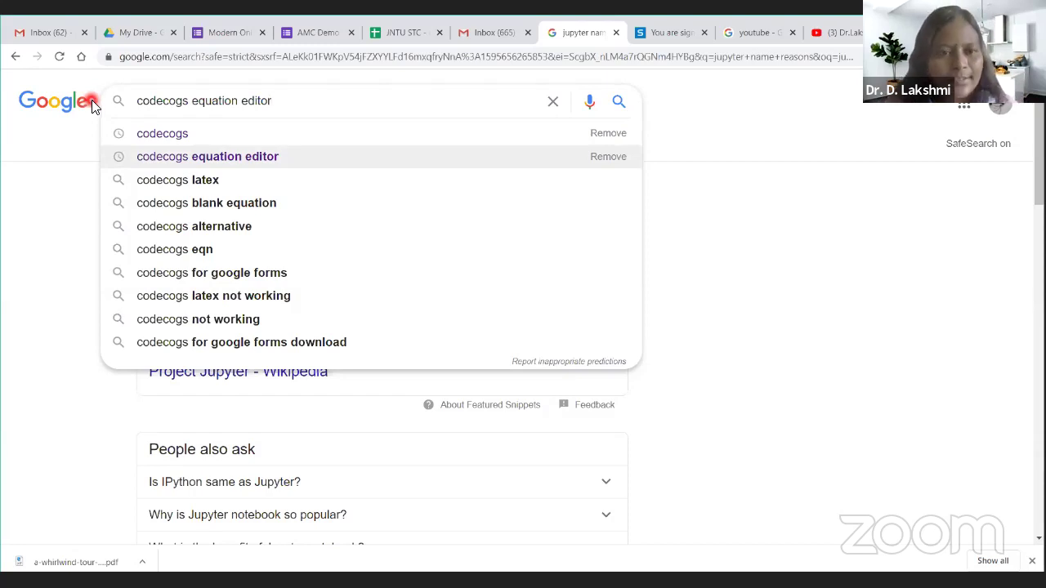
key(Return)
- Open the "Equation Editor - CodeCogs" search result in a new browser tab and switch to it
right_click(211, 227)
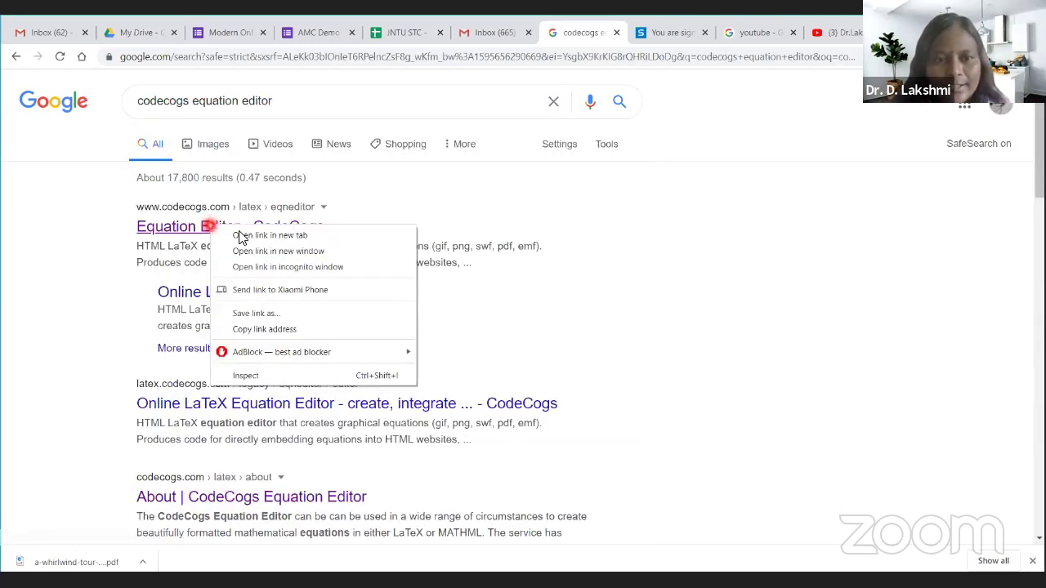
click(241, 236)
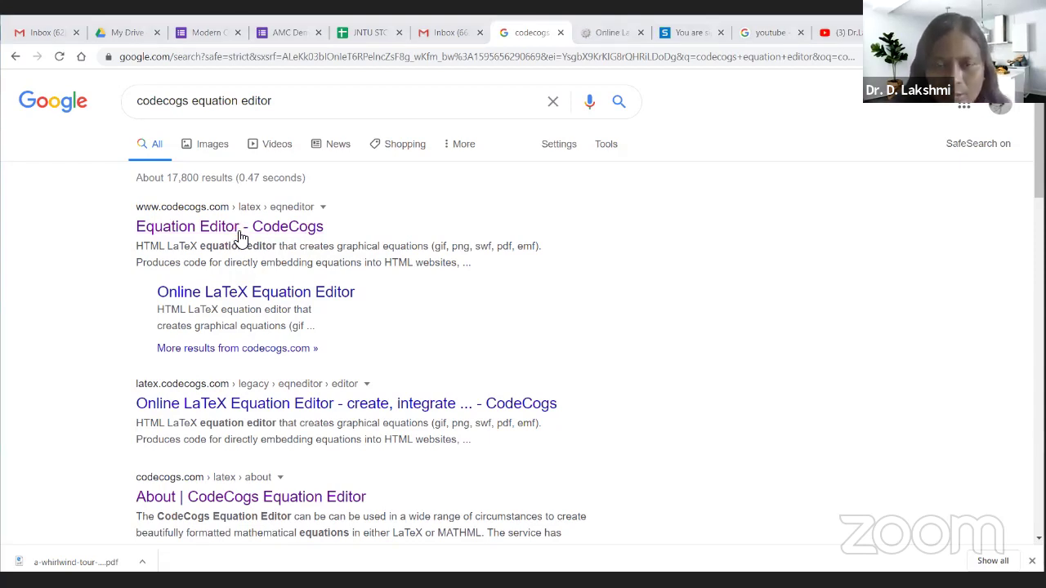
click(518, 41)
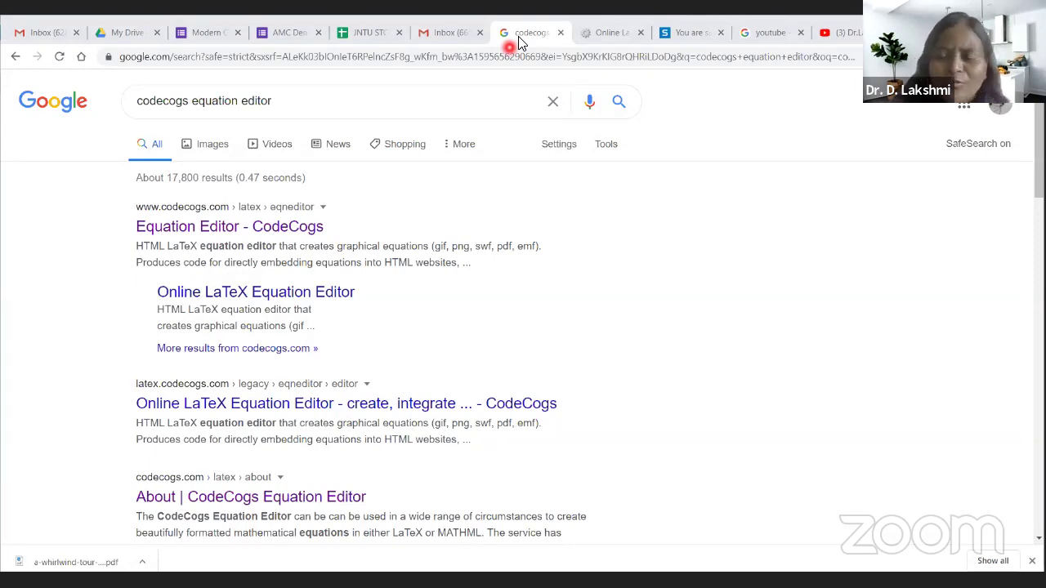
key(ctrl+Tab)
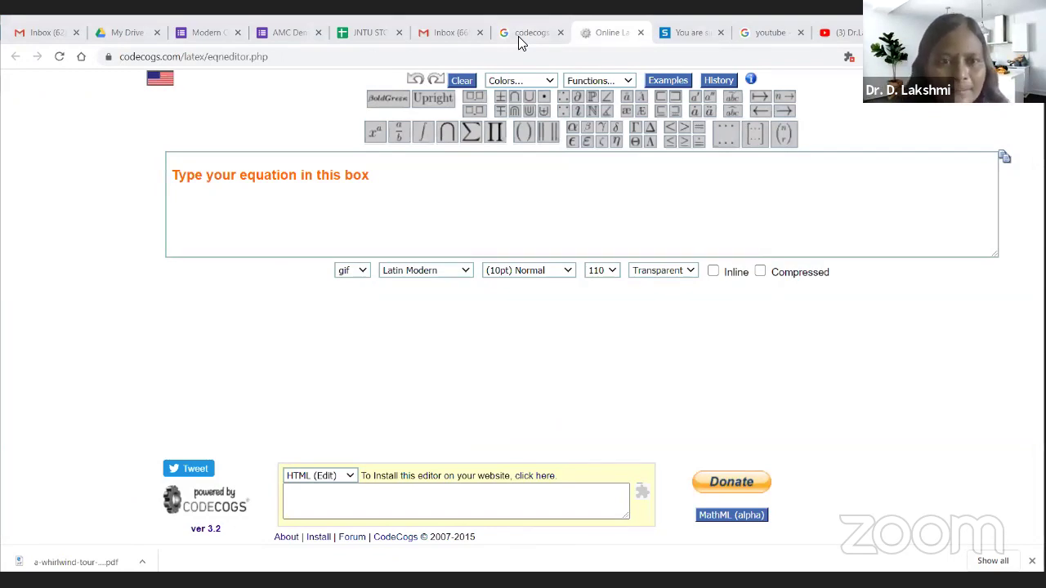
- Insert a fraction into the equation box and enter -b as its numerator
click(245, 176)
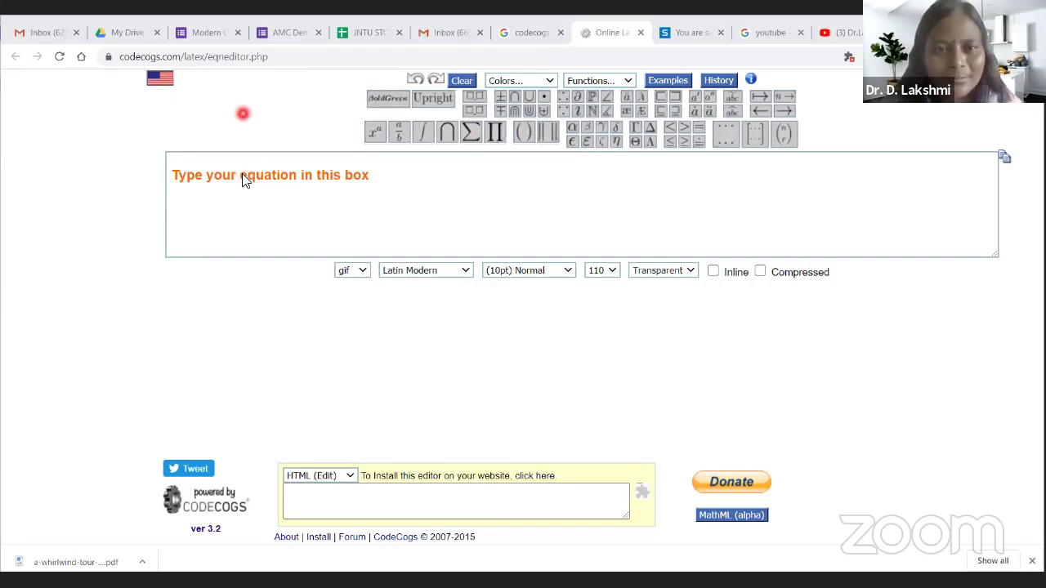
click(398, 139)
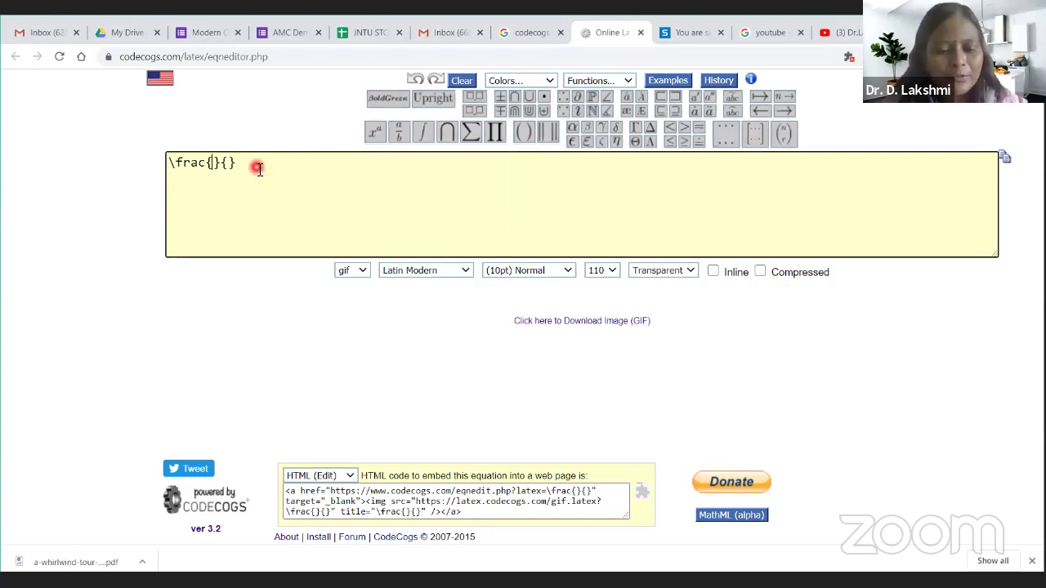
text(-b)
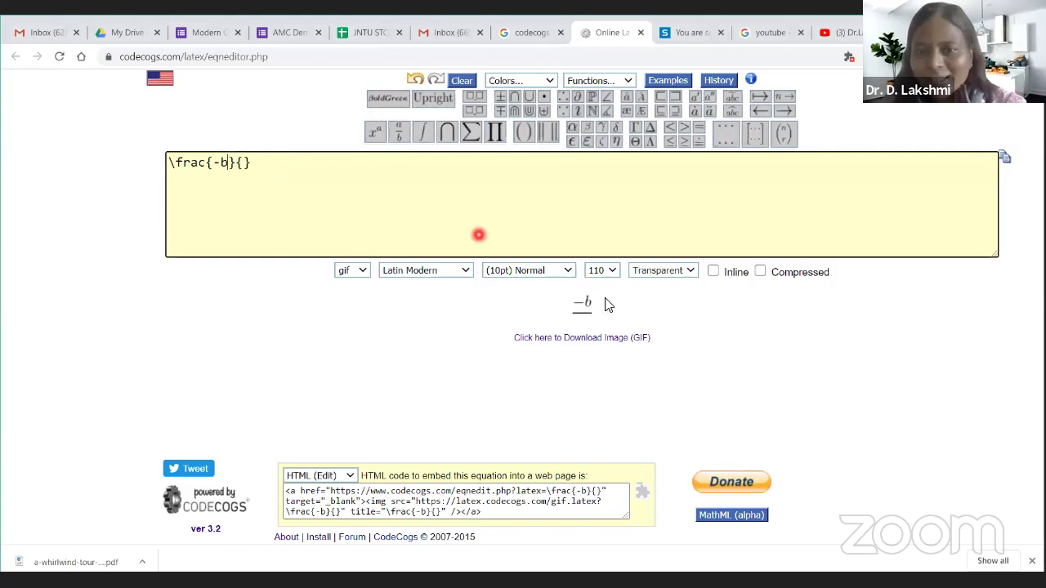
- Set the equation image's resolution to 300 and its font to Helvetica
click(614, 270)
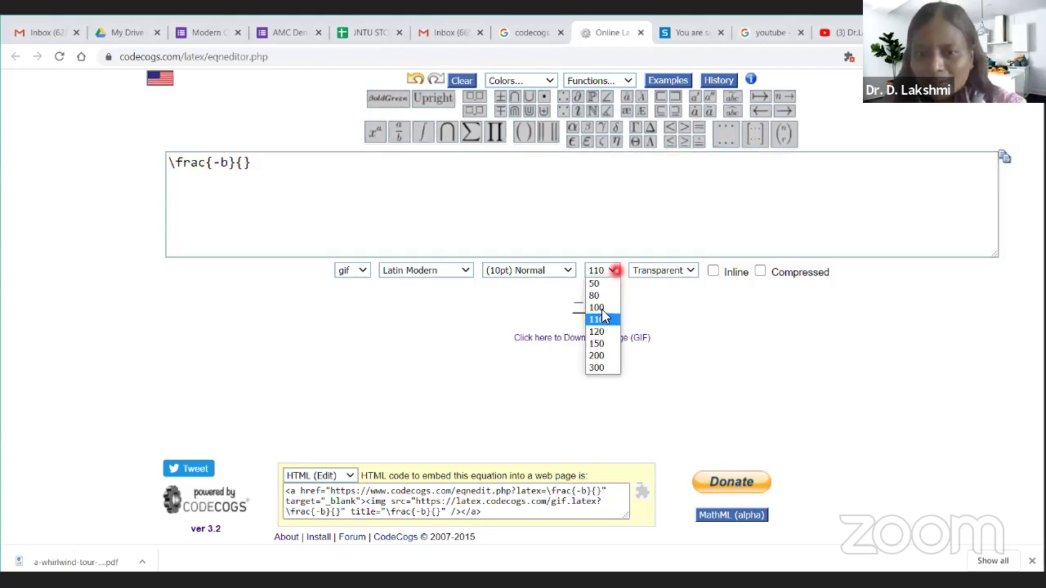
click(595, 368)
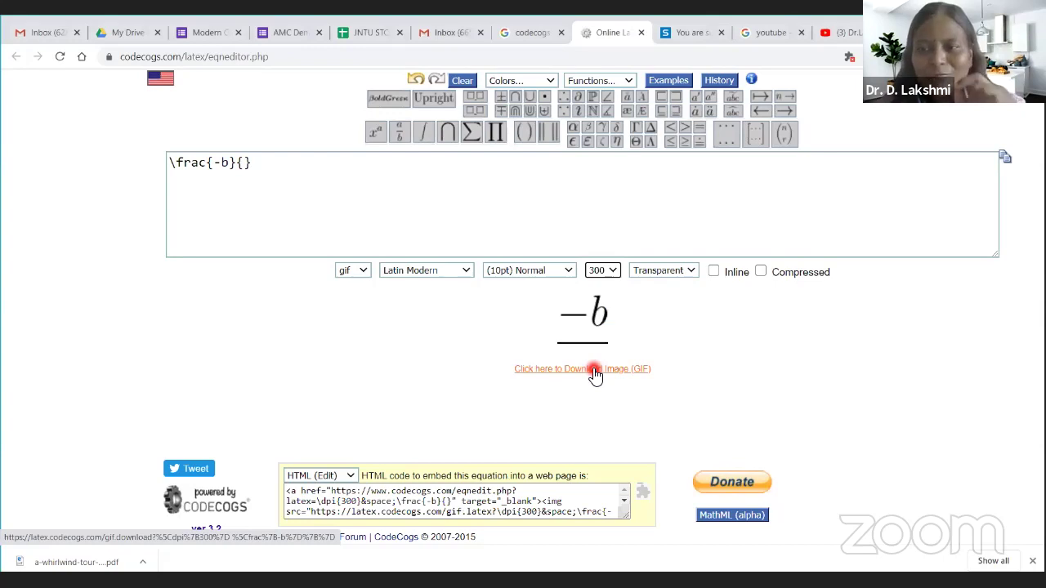
click(466, 277)
click(420, 331)
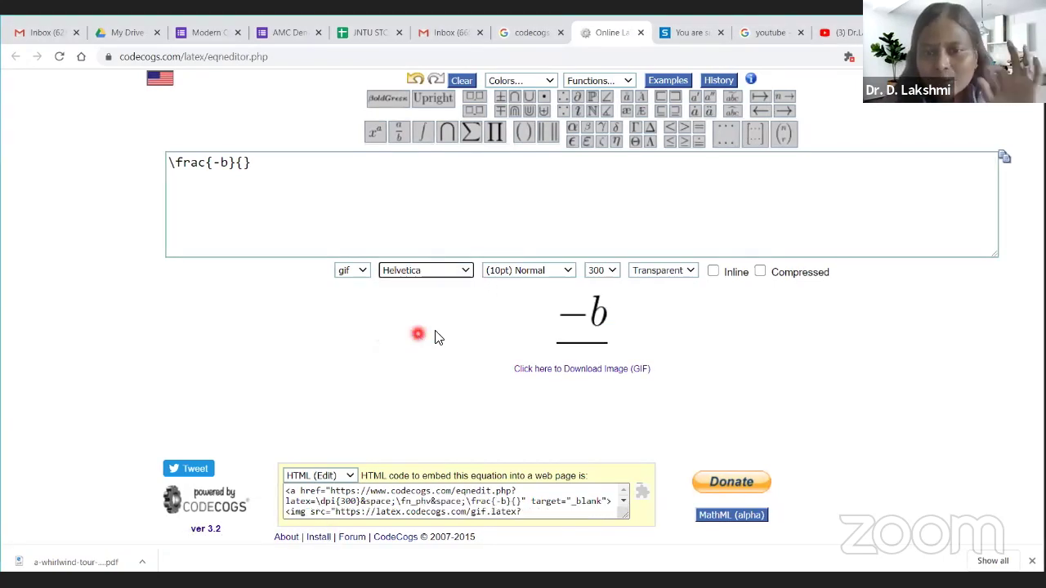
- Set the equation image's font size to (18pt) Very Large
click(567, 270)
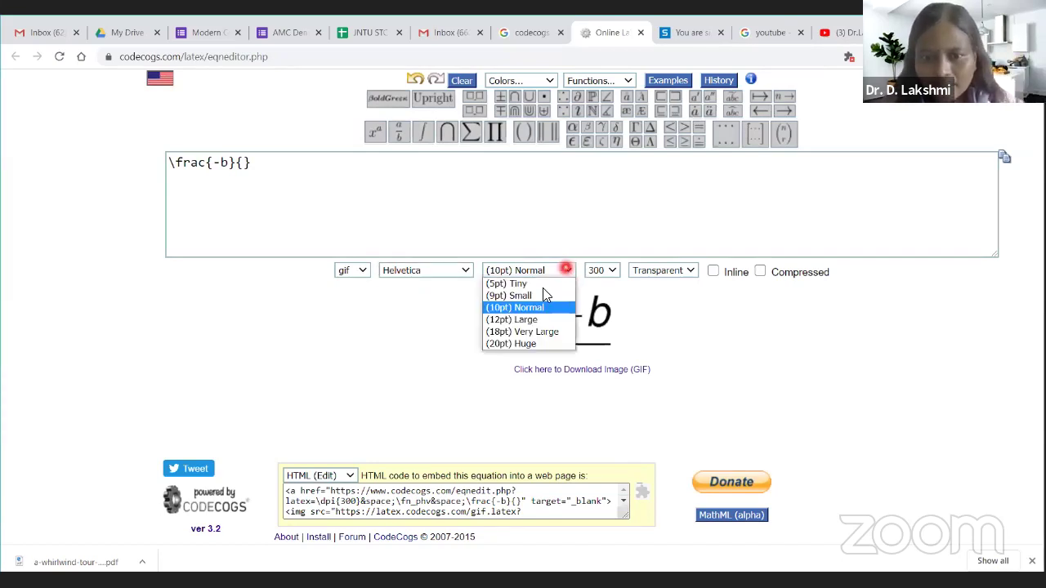
click(519, 333)
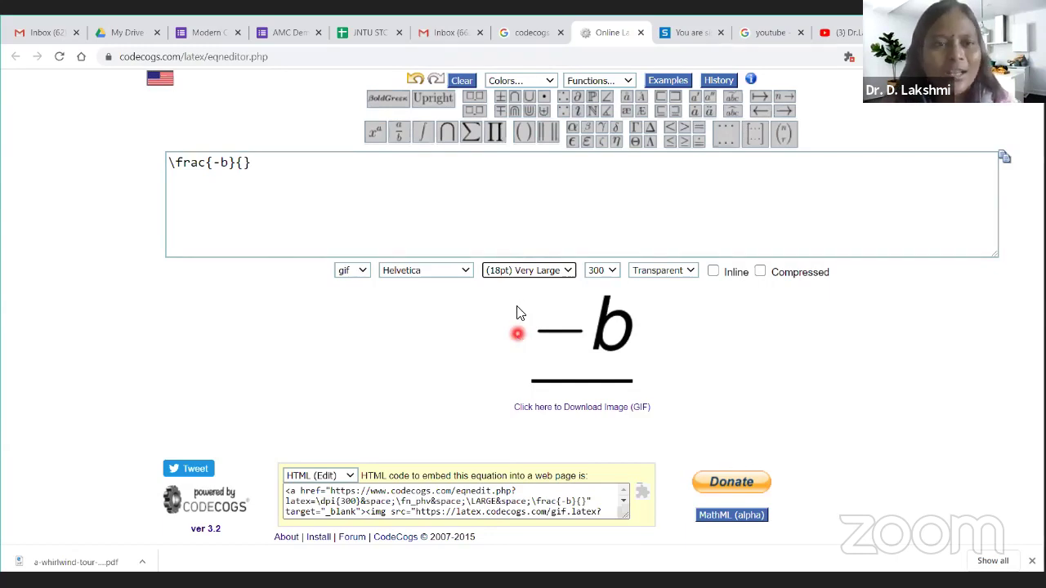
- Add a plus-minus sign and an empty square root after -b in the fraction's numerator
click(229, 164)
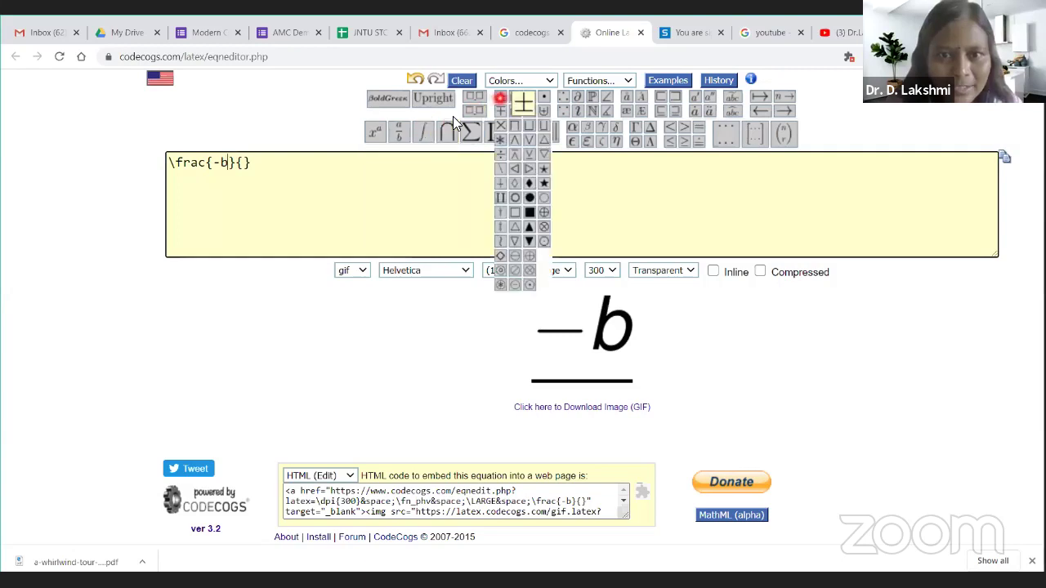
click(499, 100)
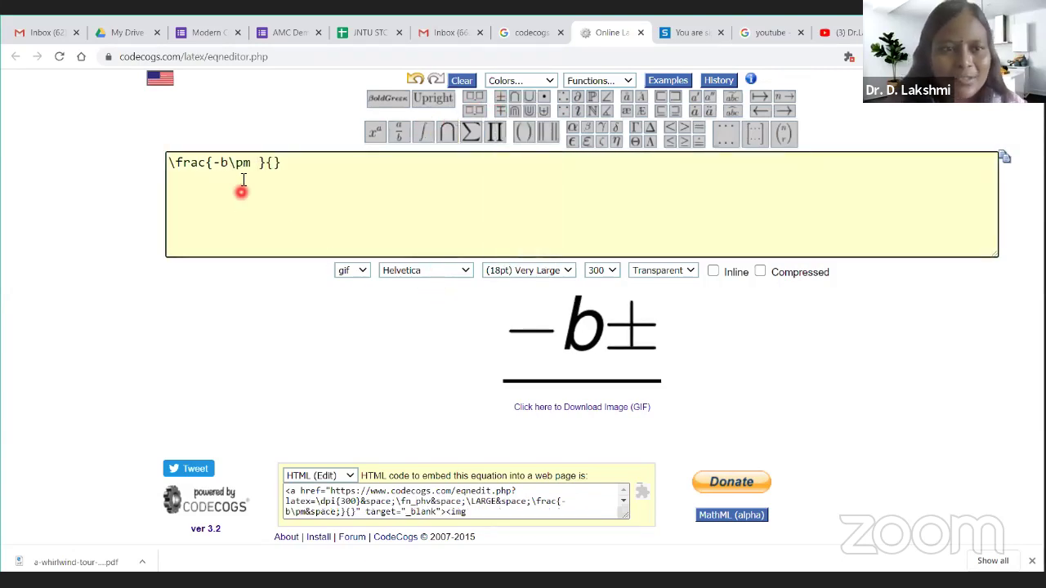
mouse_move(435, 135)
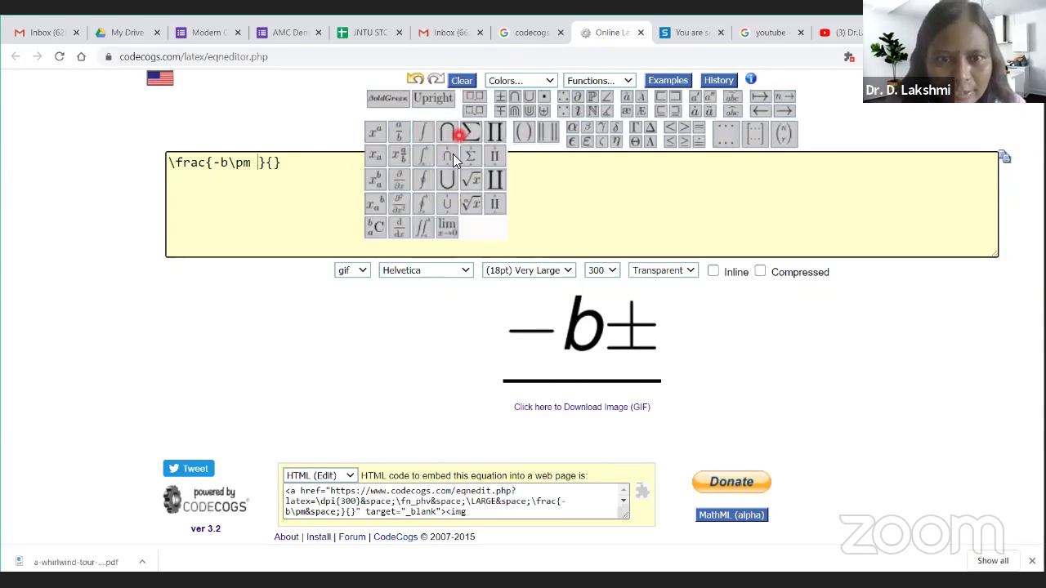
click(466, 188)
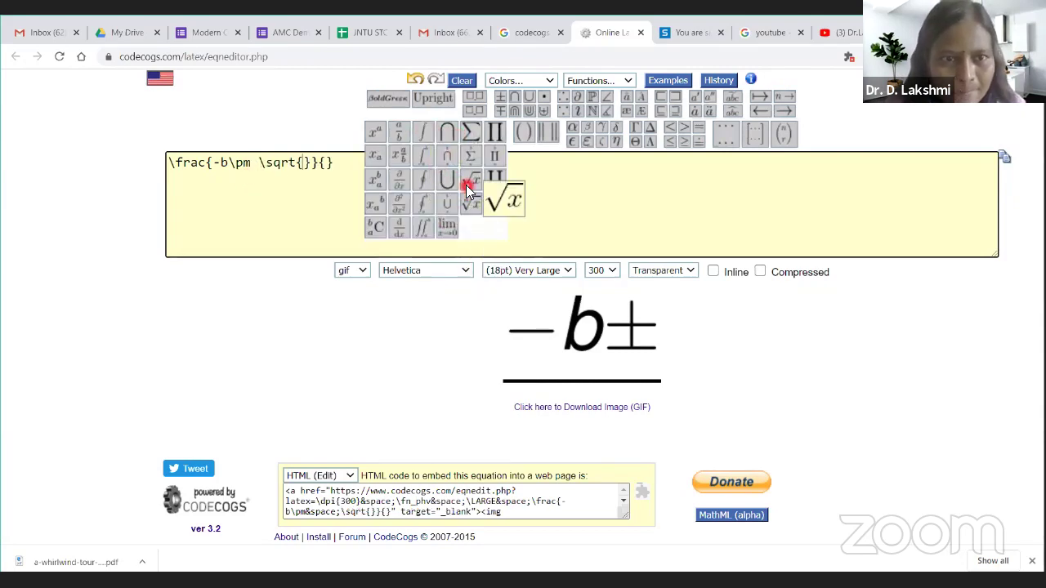
text(b)
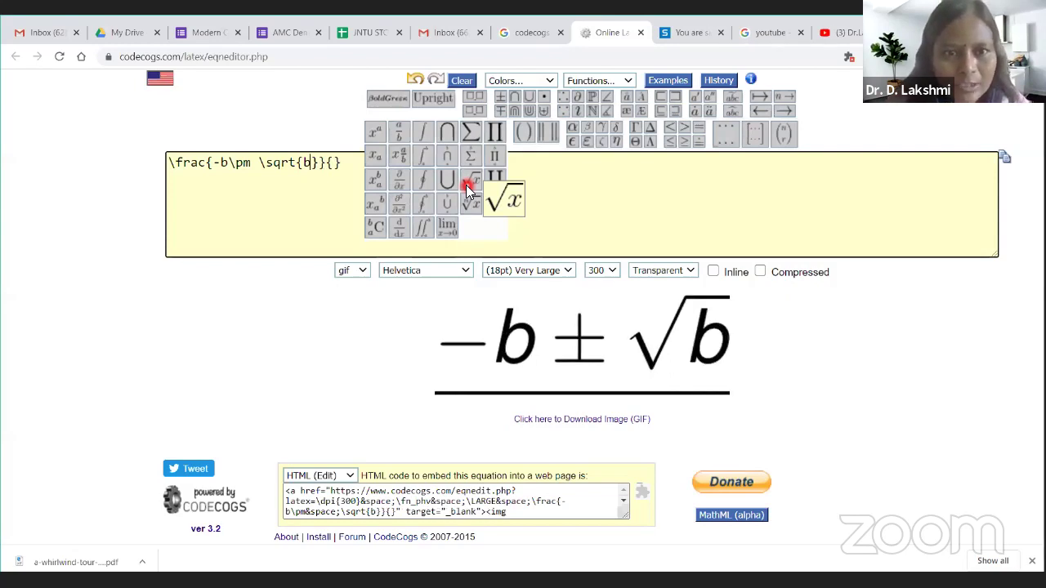
key(BackSpace)
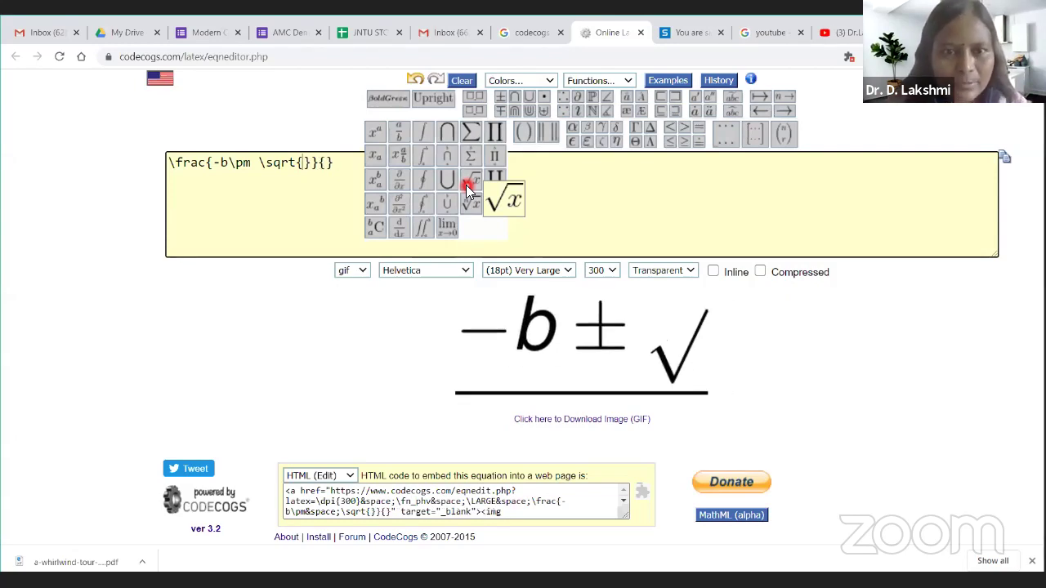
click(376, 134)
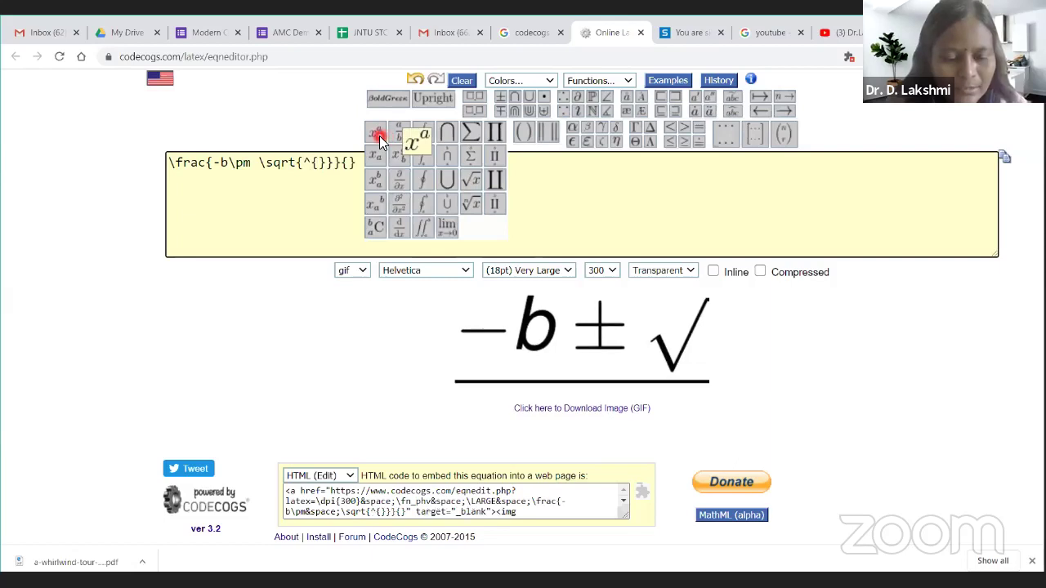
text(b)
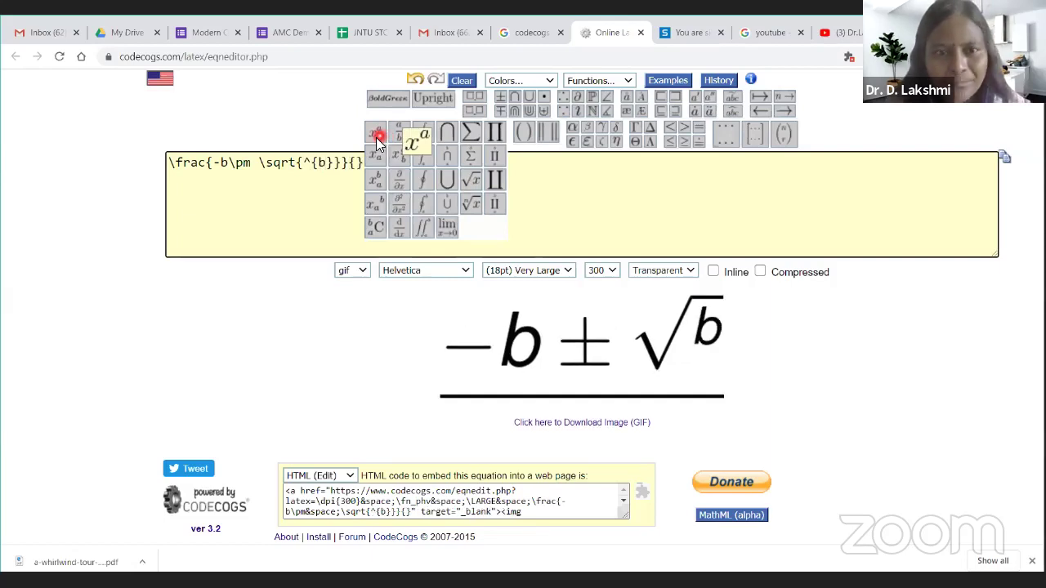
click(334, 163)
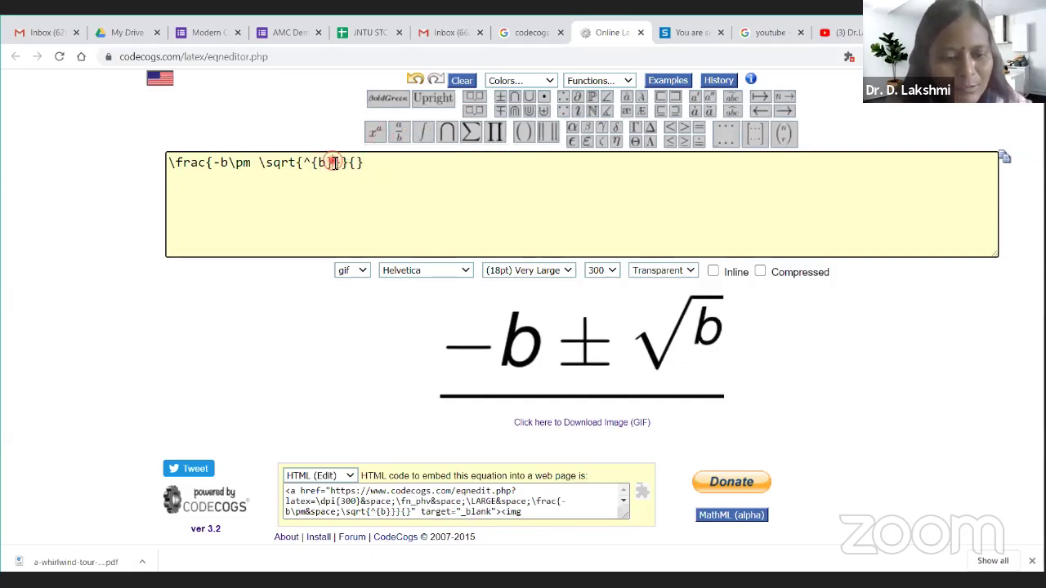
text(2)
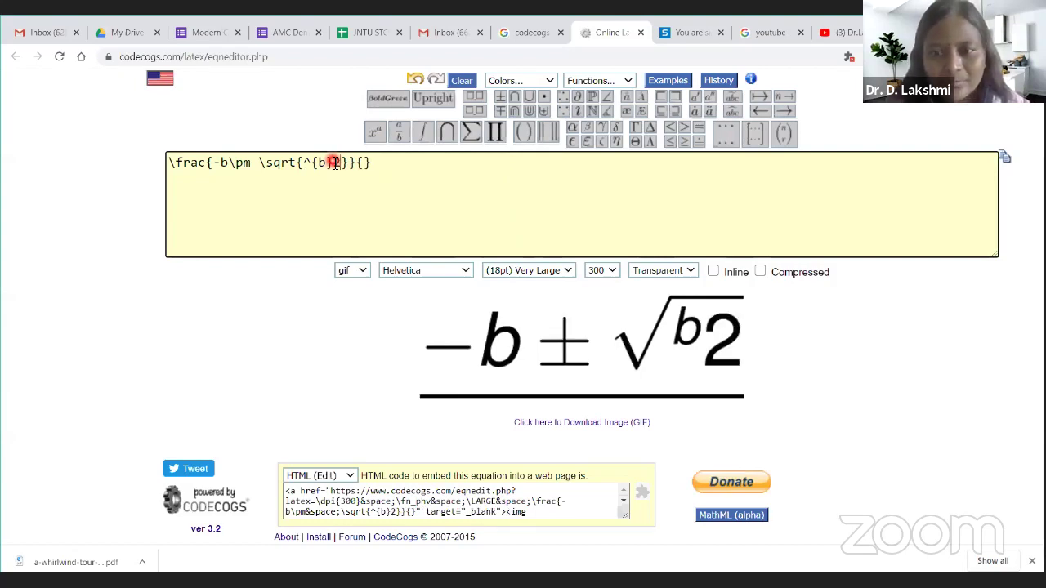
key(BackSpace)
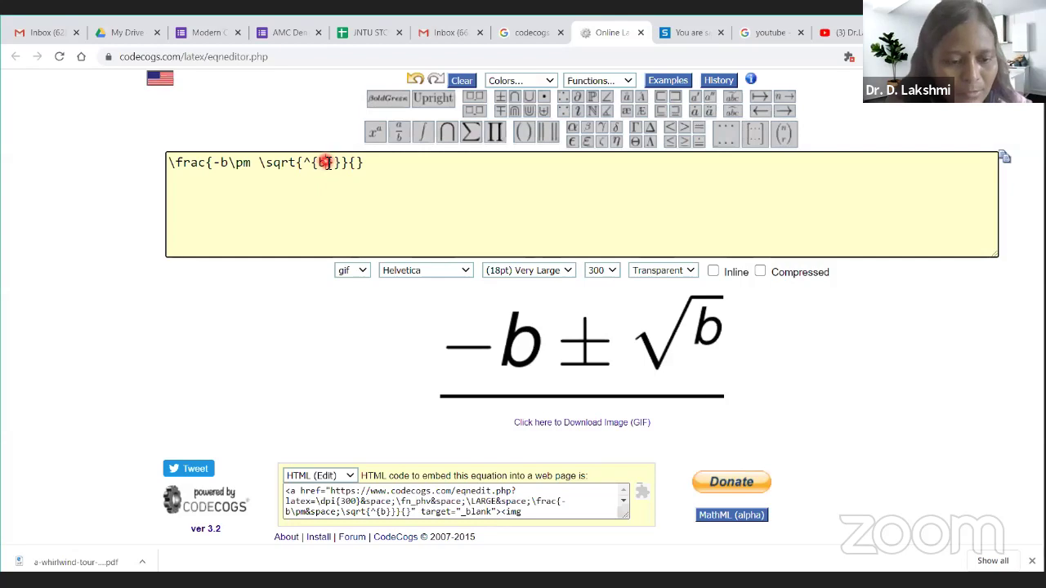
text(2)
key(BackSpace)
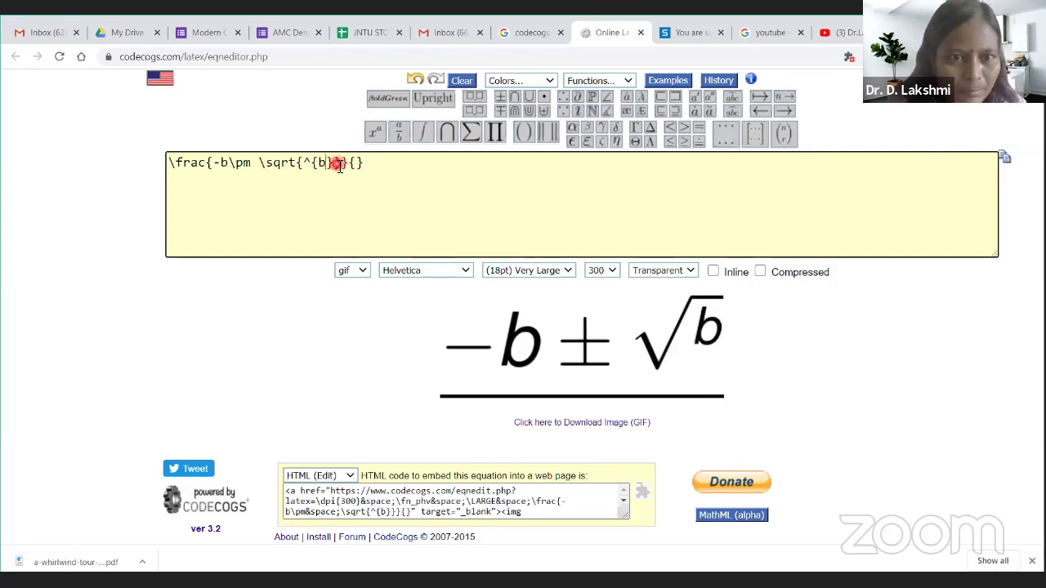
key(Delete)
key(BackSpace)
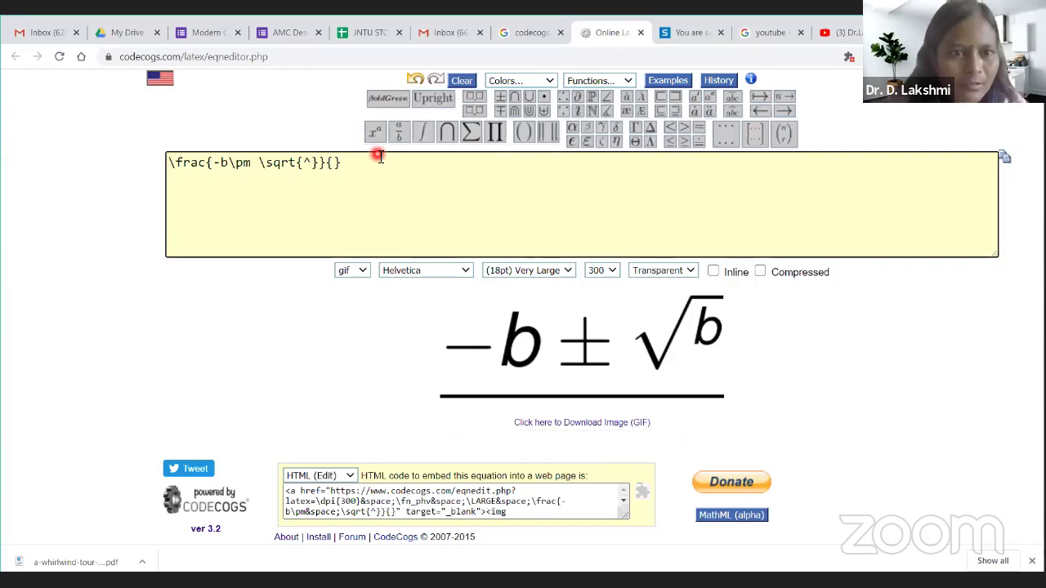
key(BackSpace)
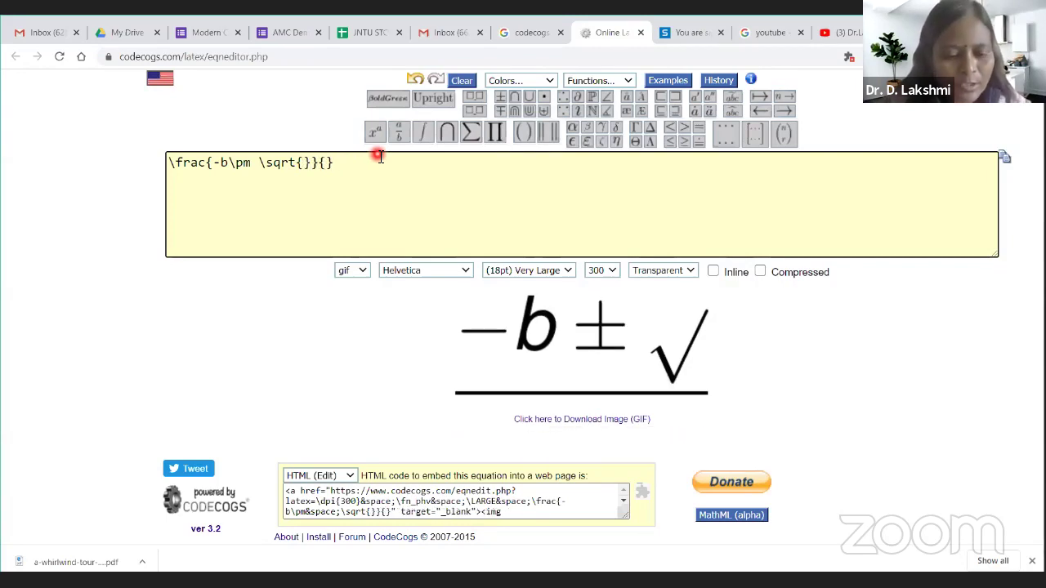
- Enter b*b-4*a*c as the expression under the square root
text(b*b)
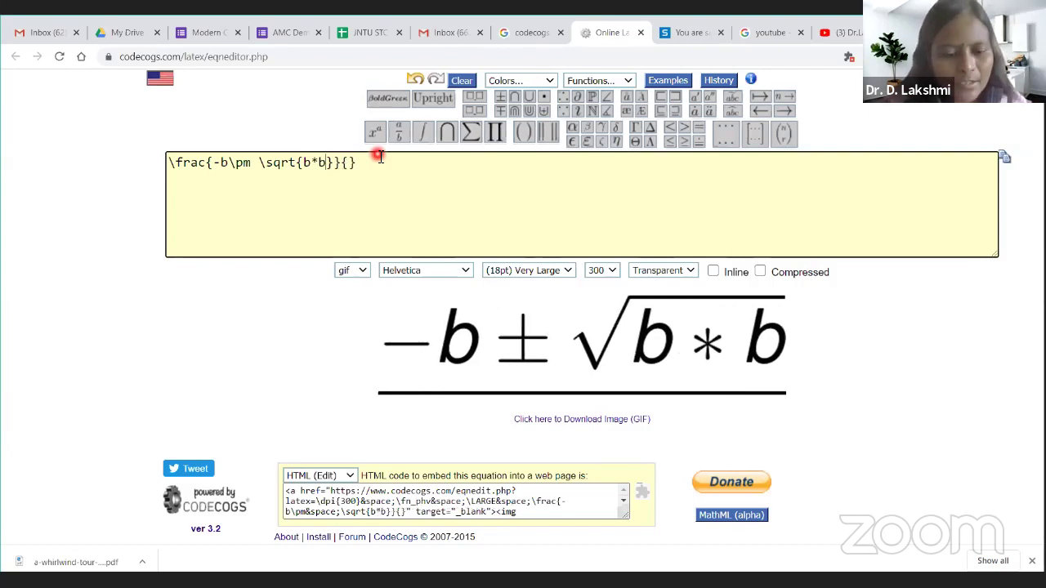
text(-)
text(4*a)
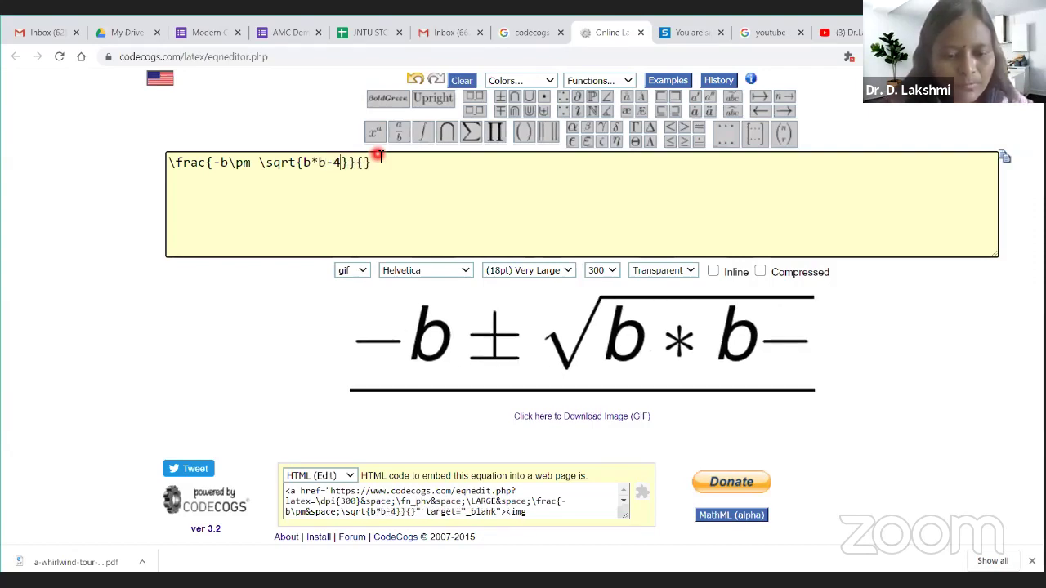
text(*c)
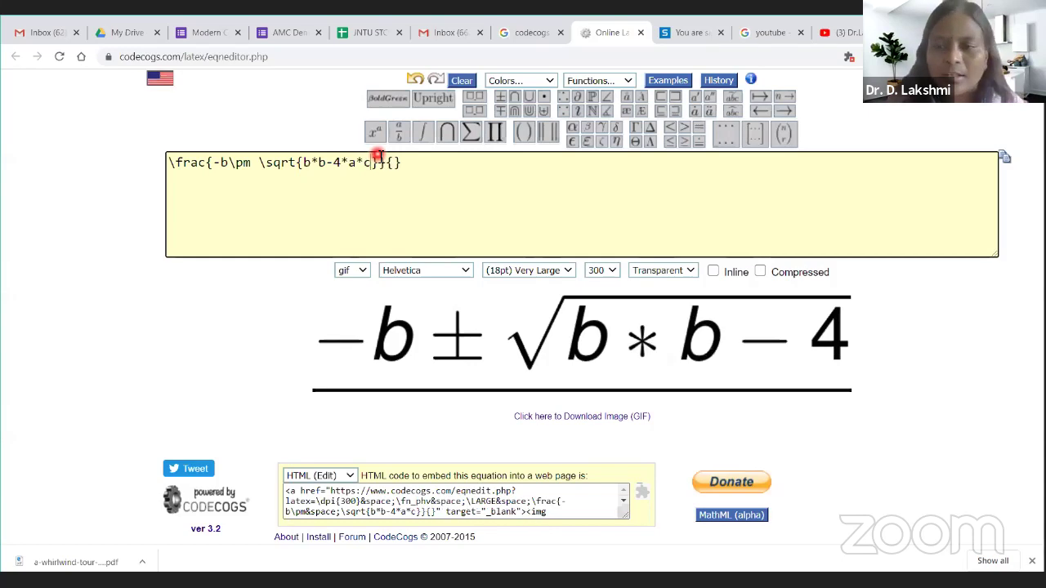
- Enter 2*a as the fraction's denominator and set the equation image's font size to (10pt) Normal
click(396, 162)
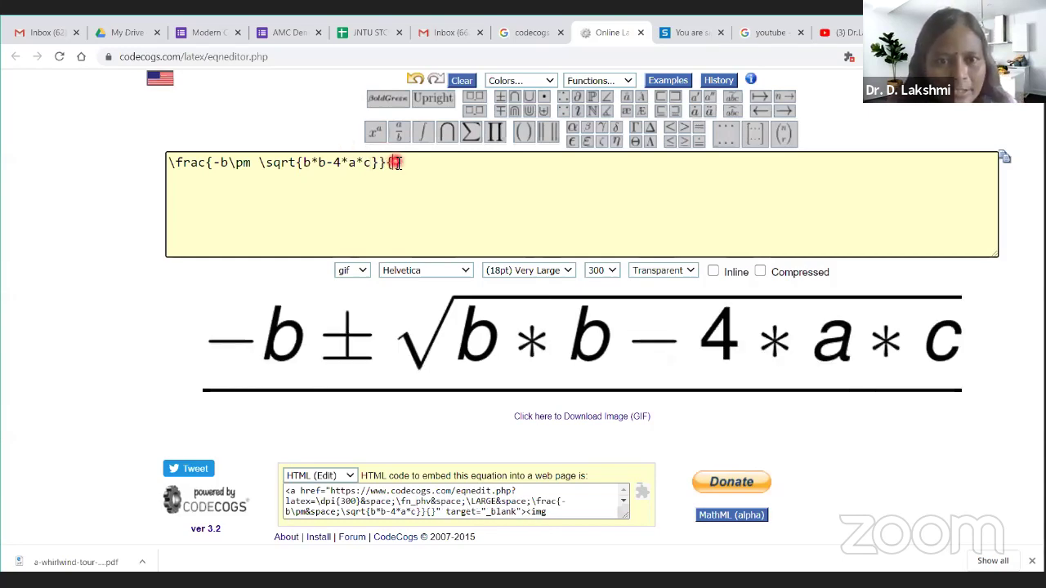
text(2*)
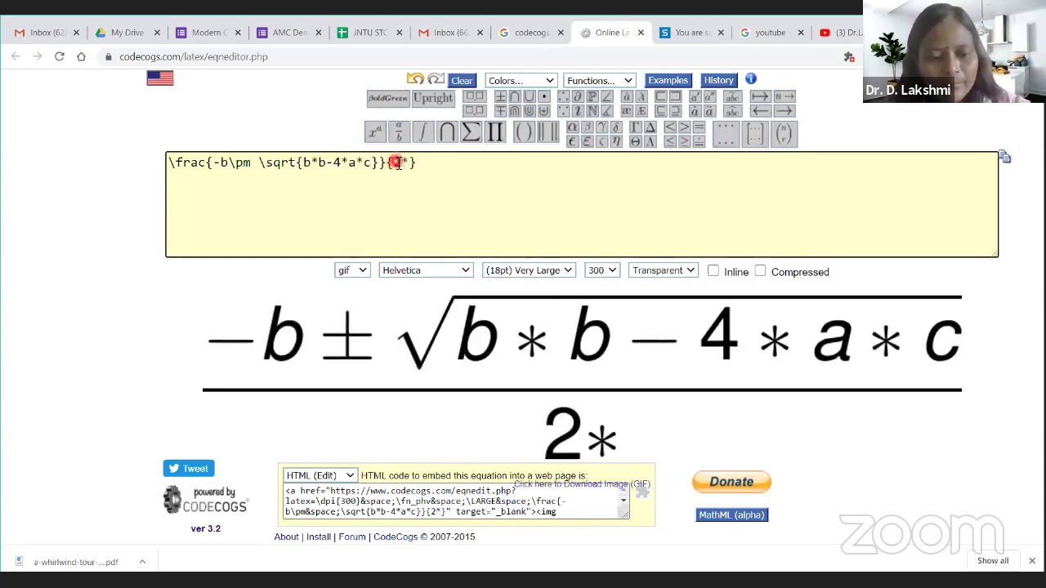
text(a)
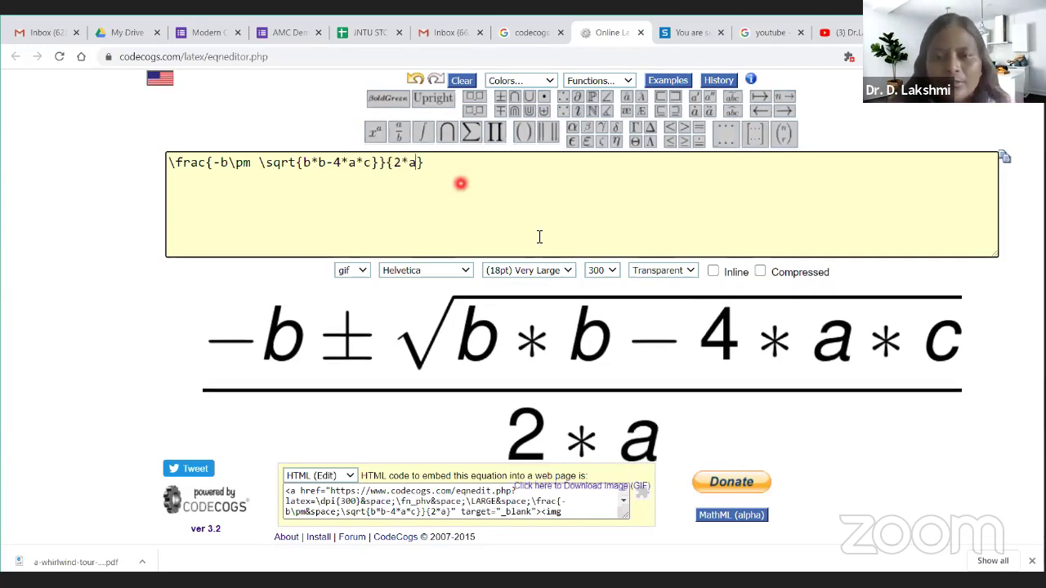
click(563, 272)
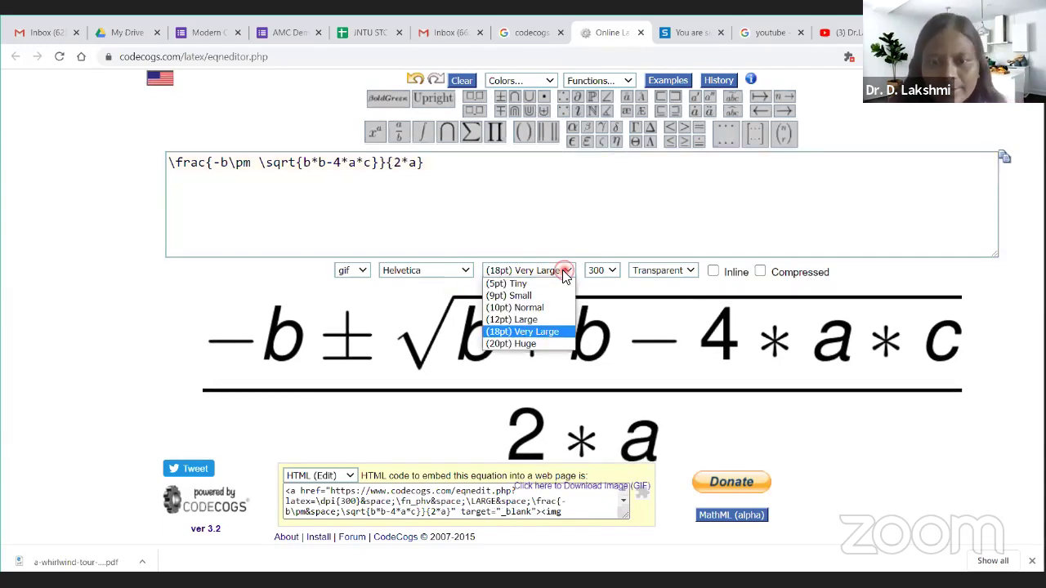
click(528, 308)
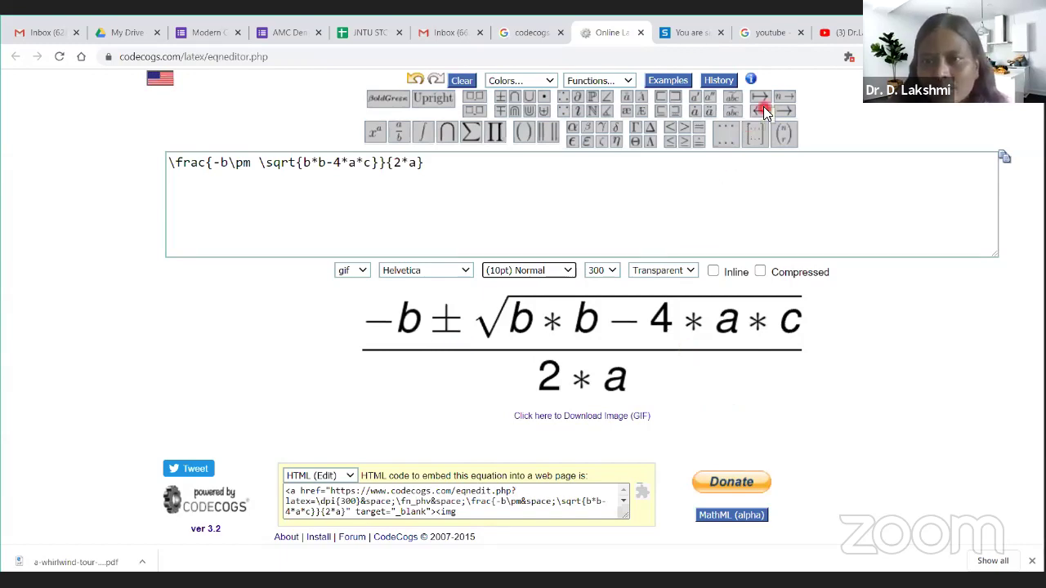
mouse_move(770, 106)
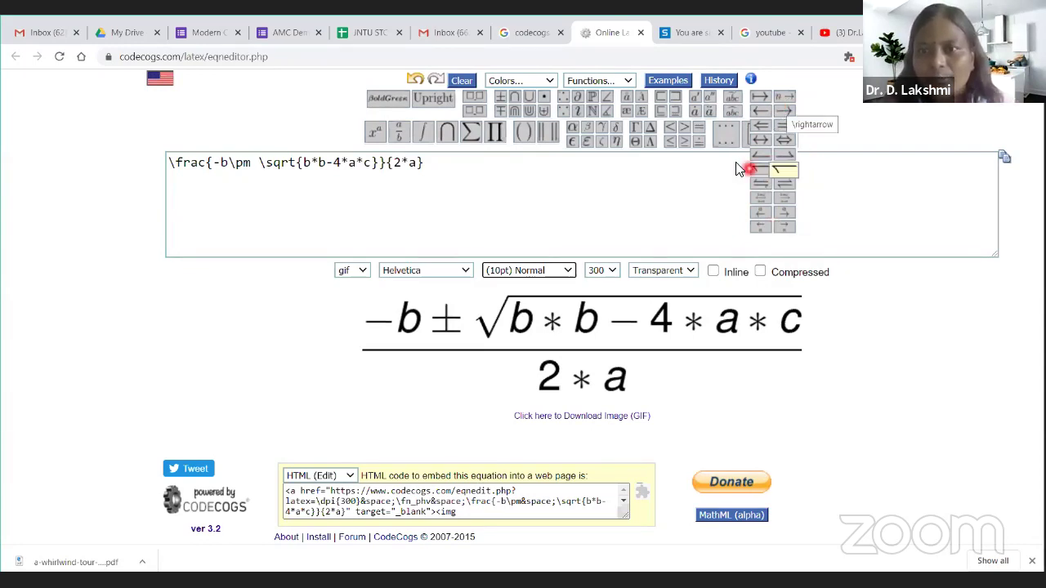
mouse_move(731, 143)
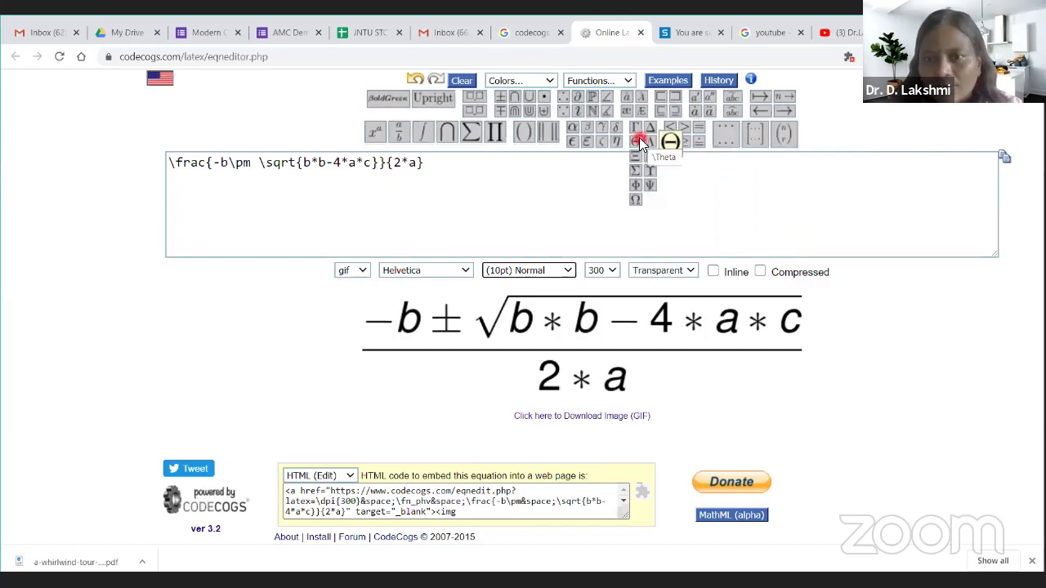
mouse_move(600, 145)
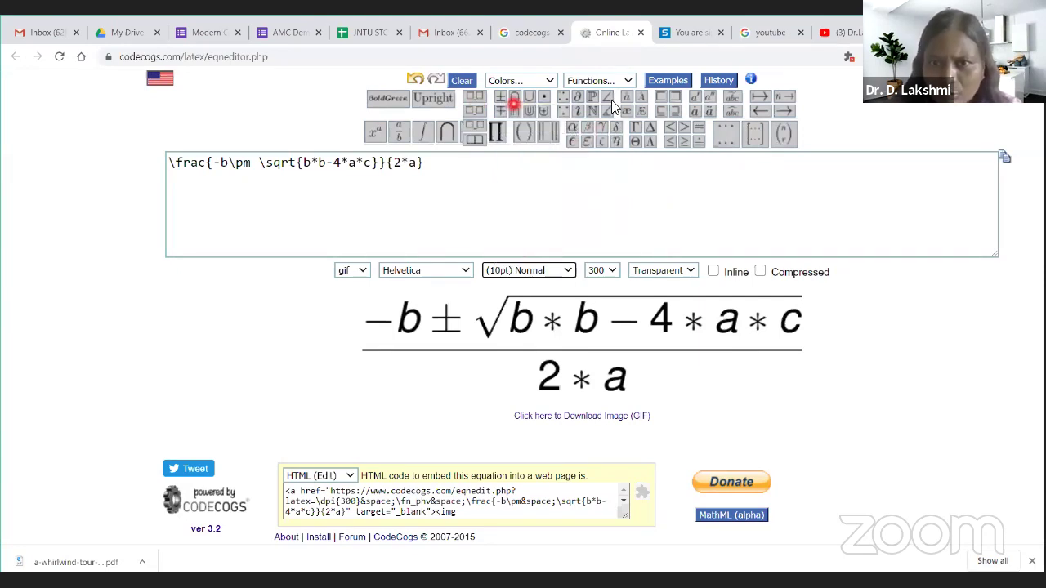
mouse_move(644, 109)
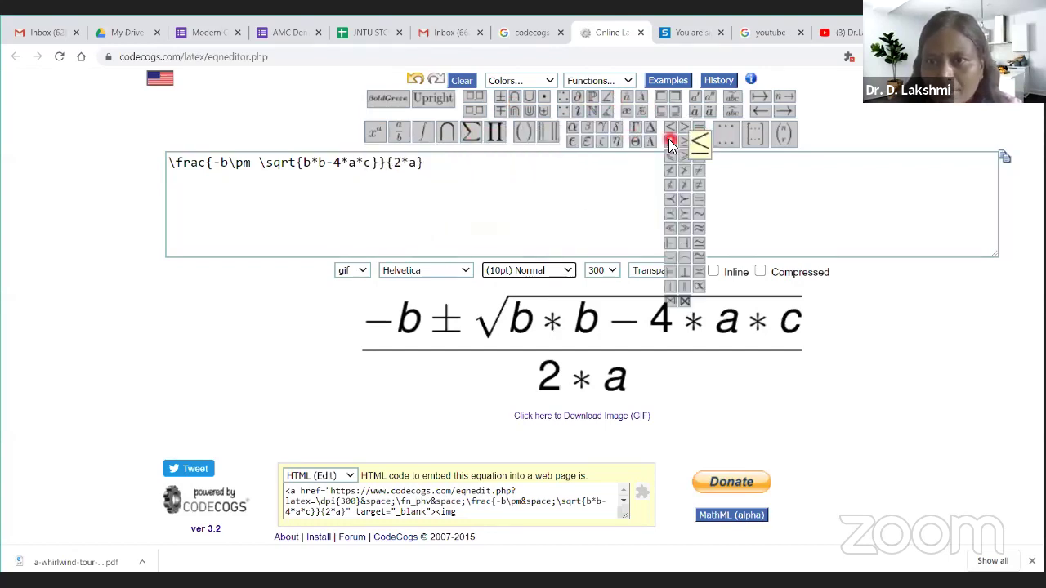
mouse_move(778, 140)
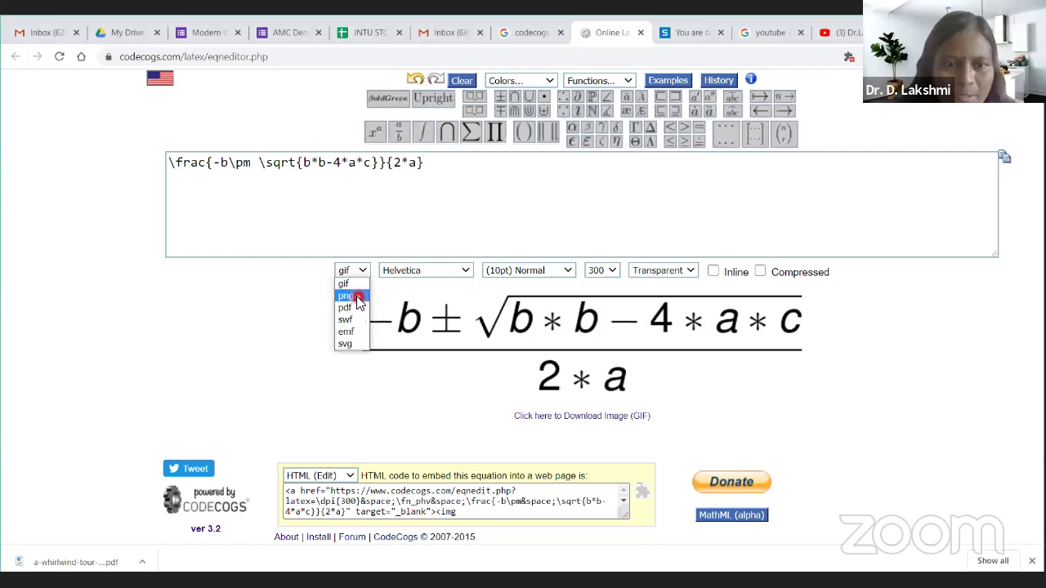
- Set the equation image's format to png and its embed code type to URL
click(357, 298)
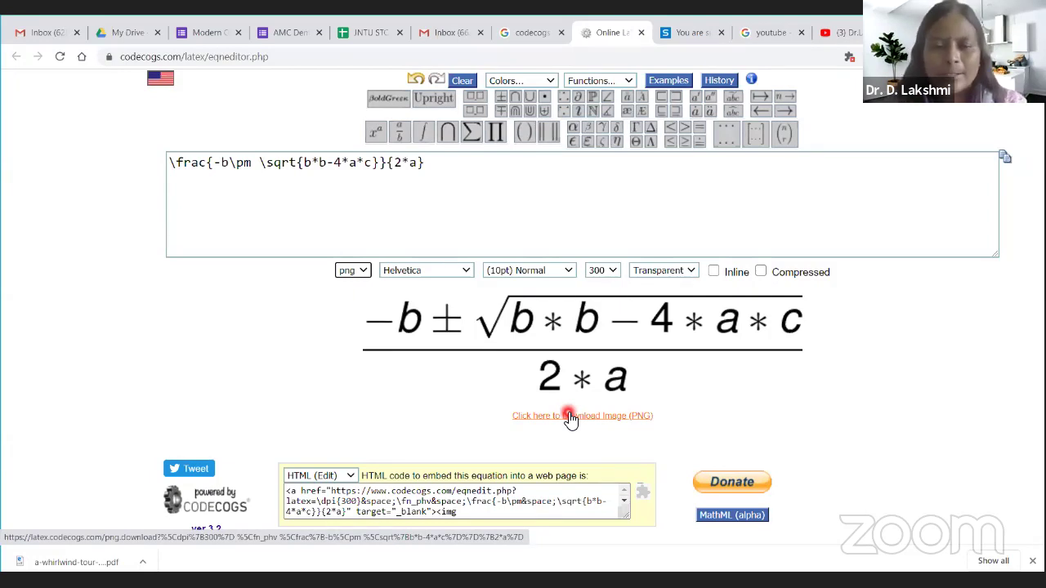
click(350, 476)
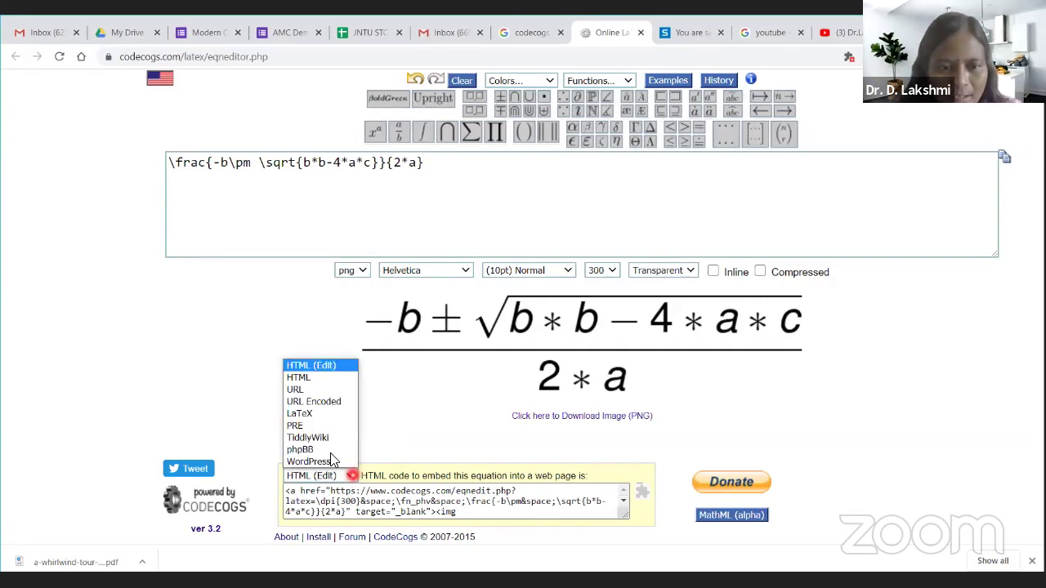
click(296, 390)
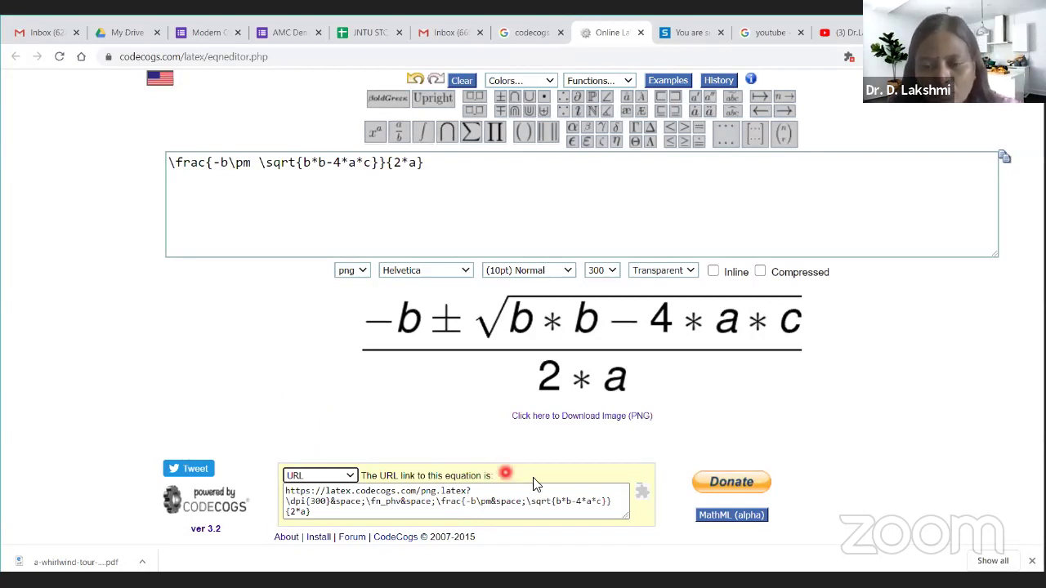
- Copy the equation's image URL and insert the image by URL into the new question of the AMC Demo form
click(311, 500)
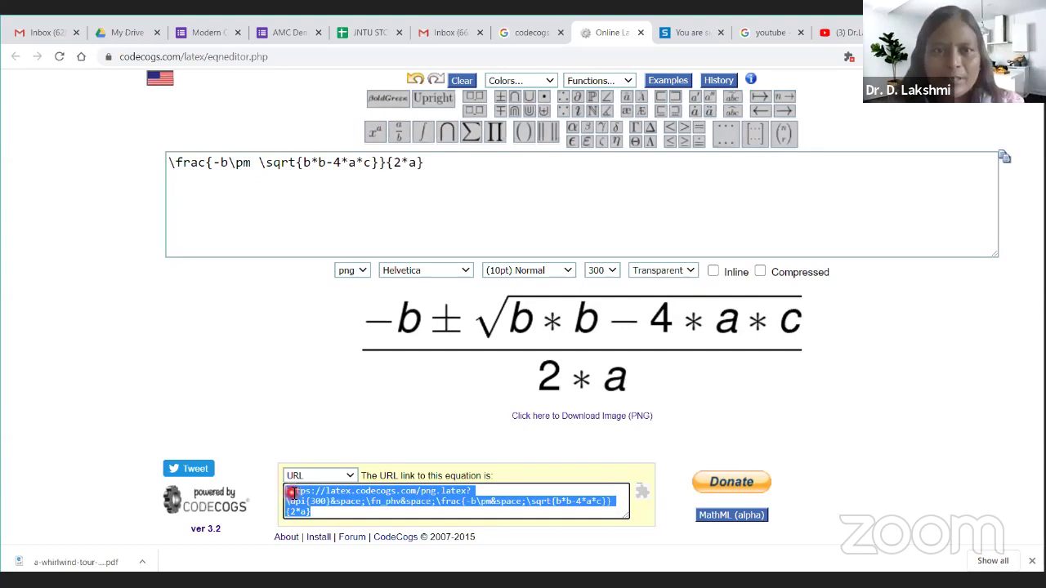
click(286, 32)
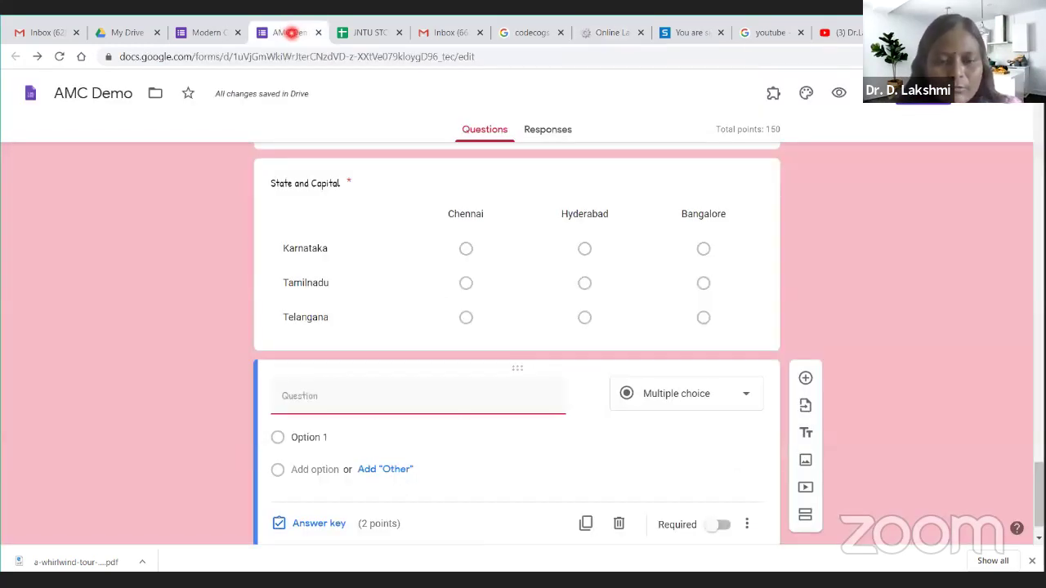
click(316, 409)
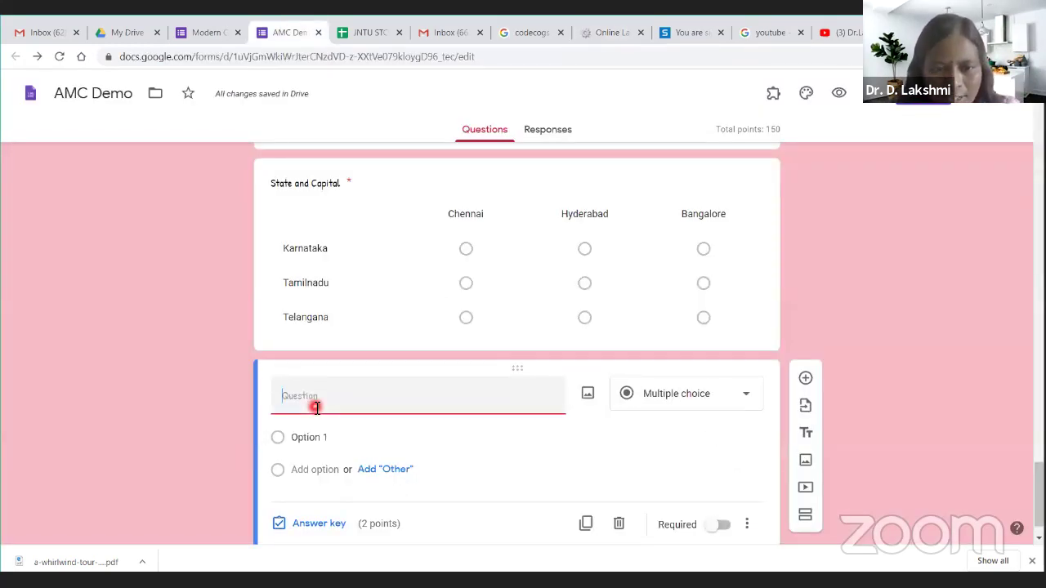
click(588, 396)
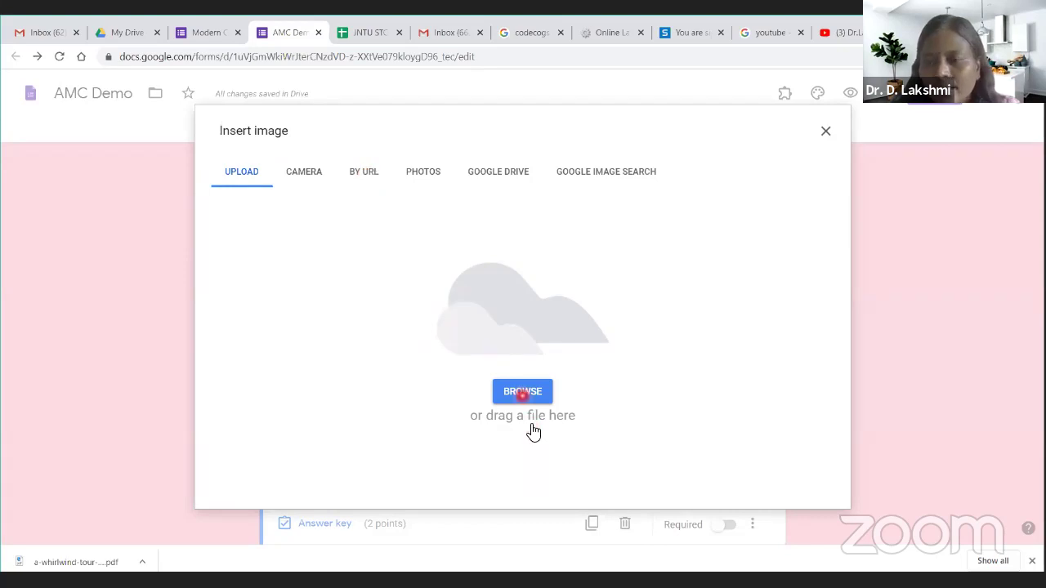
click(362, 173)
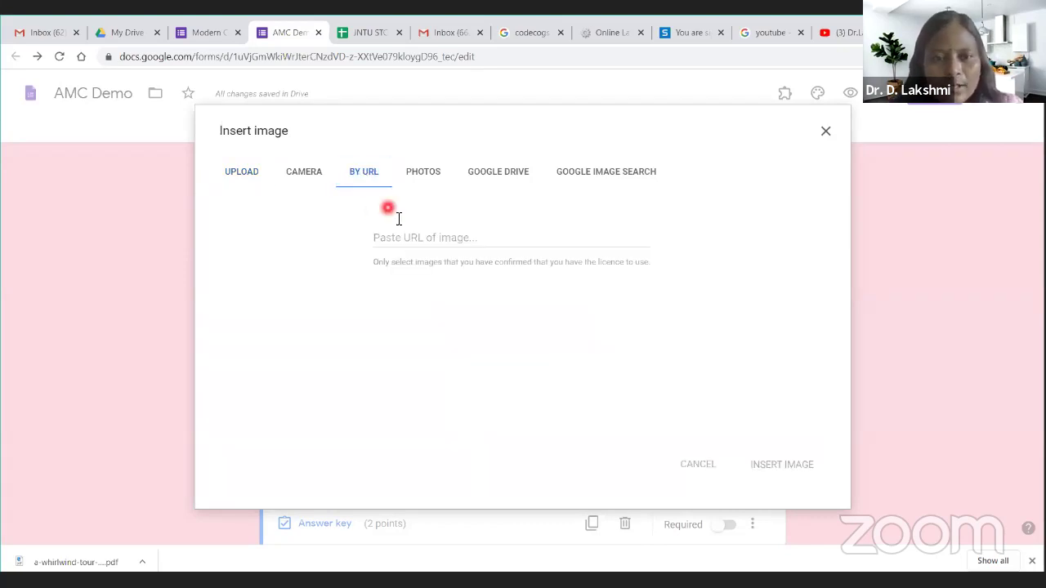
click(415, 240)
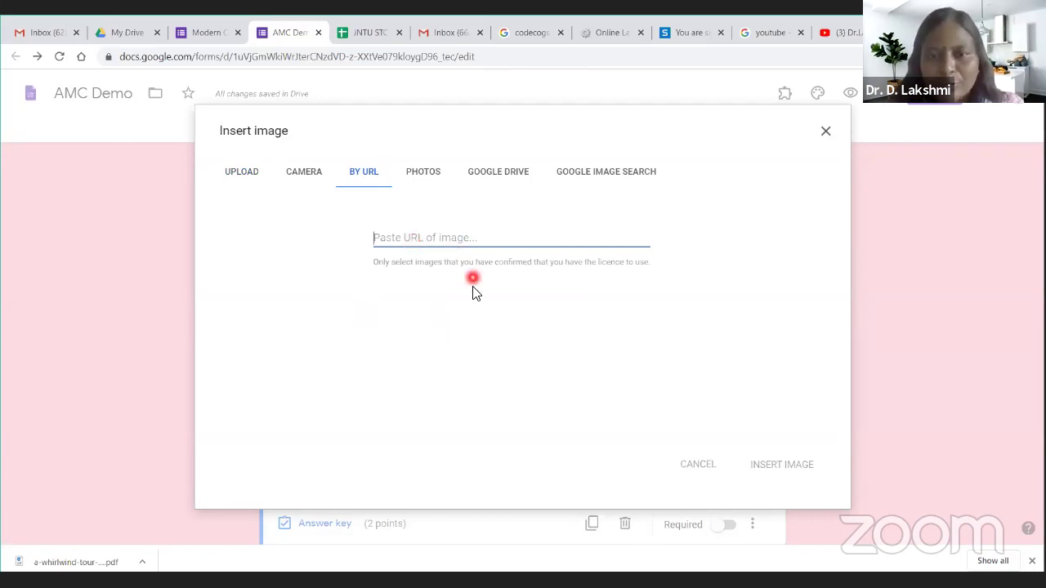
key(ctrl+v)
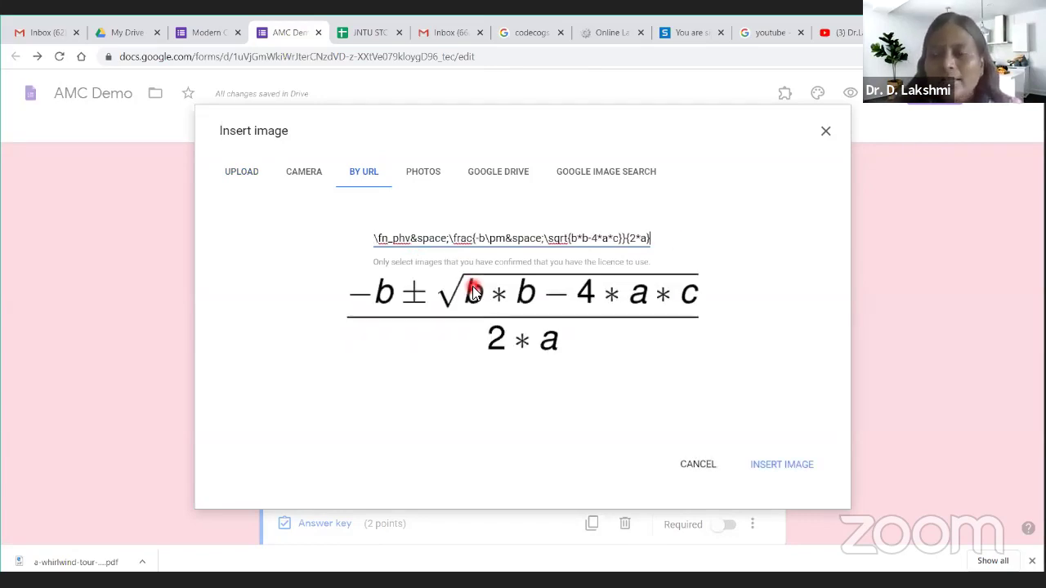
click(773, 466)
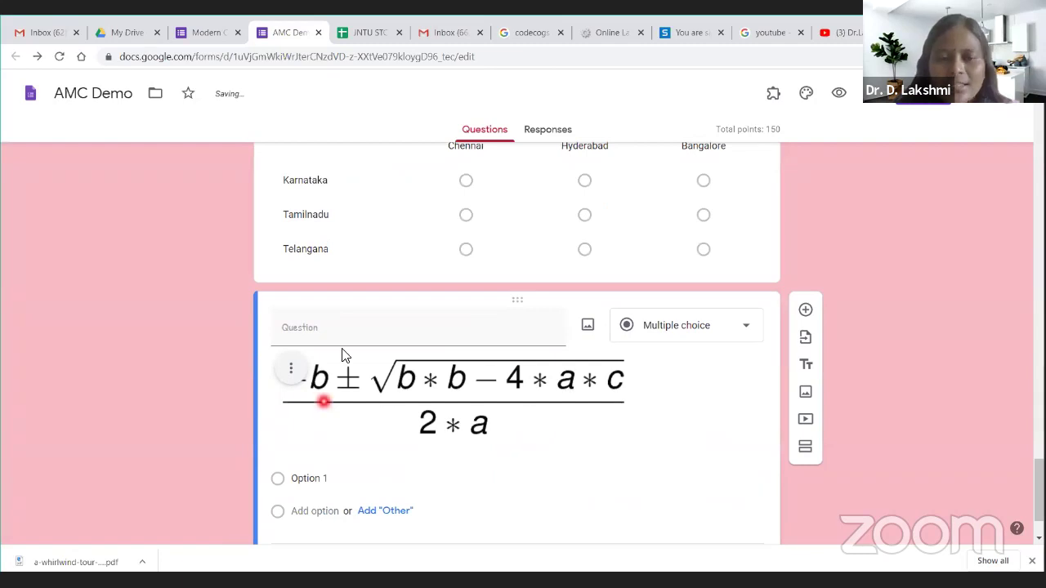
- Enter "What is this equation signifies?" as the text of the question with the formula image
click(356, 341)
text(Wha)
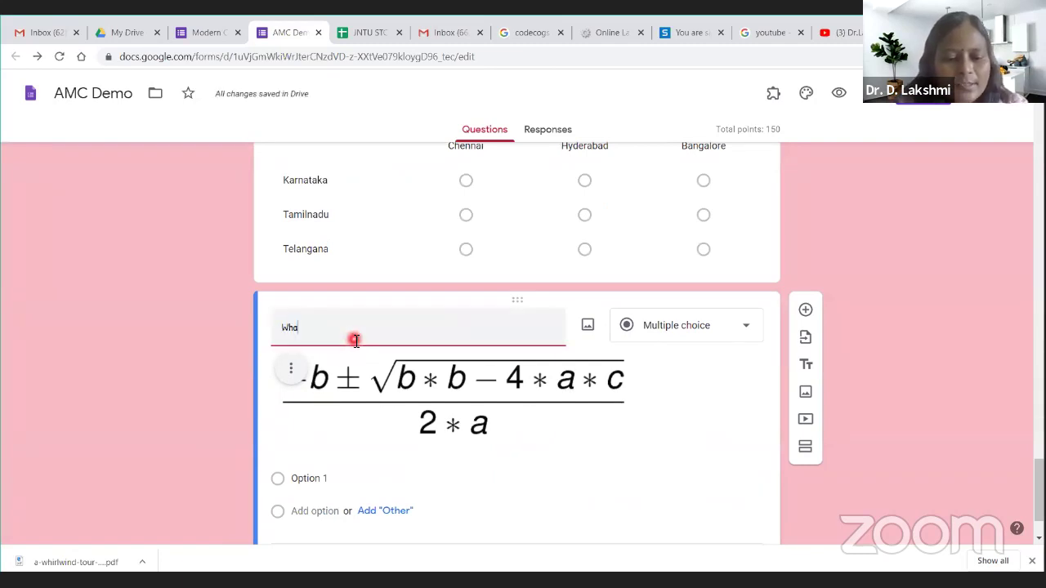
text(t is this equation sl)
text(gnifies?)
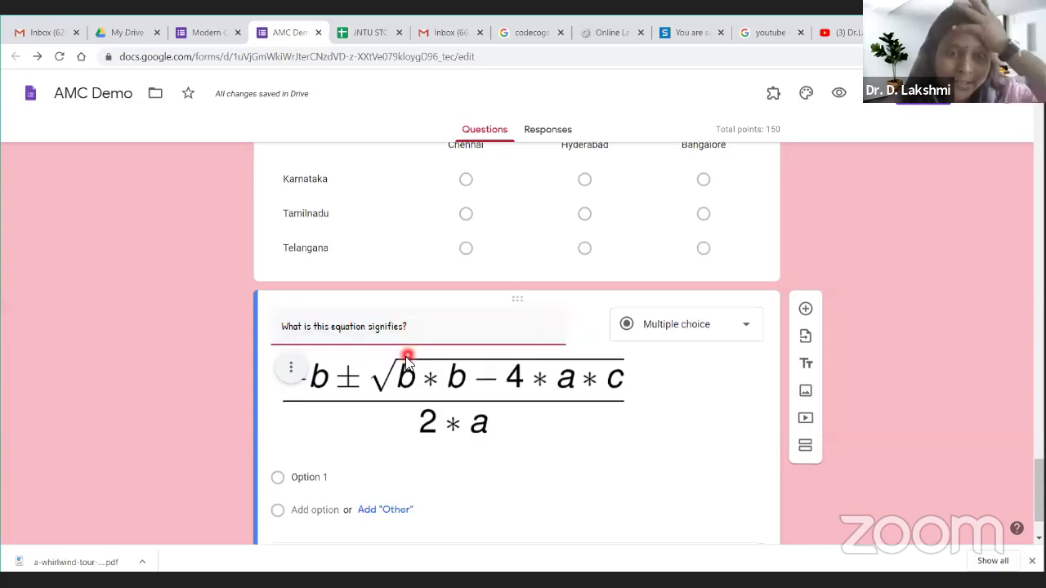
- Upload CodeCogsEqn.png from the Desktop as the image for Option 1 and add an Option 2
scroll(320, 400, down, 1)
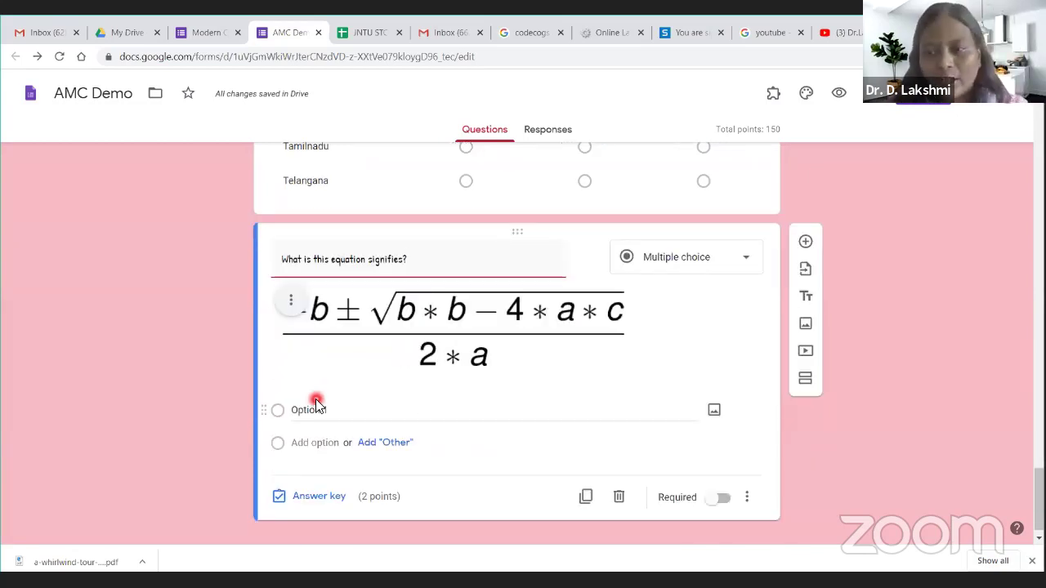
click(310, 413)
click(713, 409)
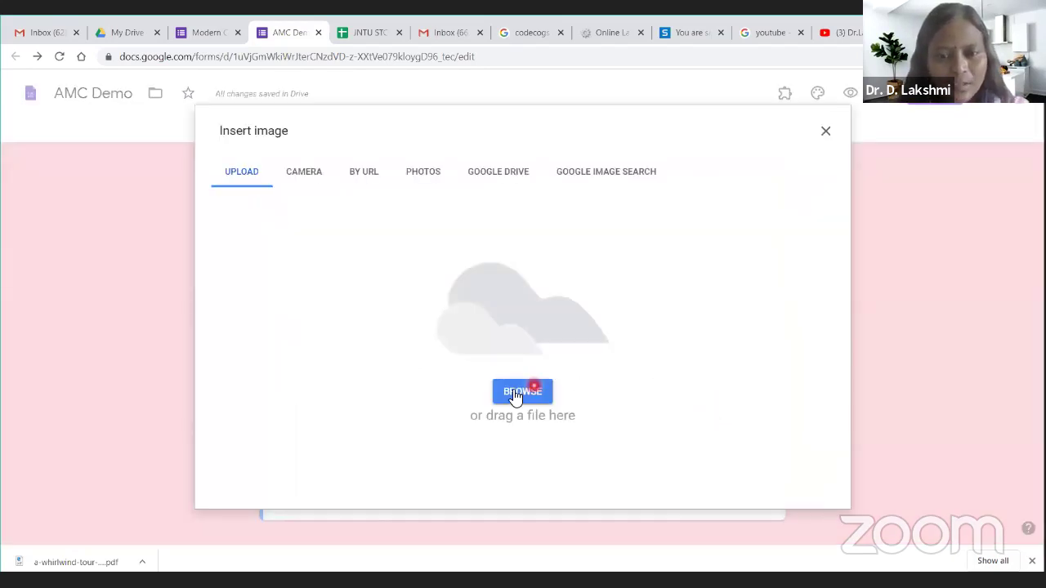
click(512, 392)
click(299, 299)
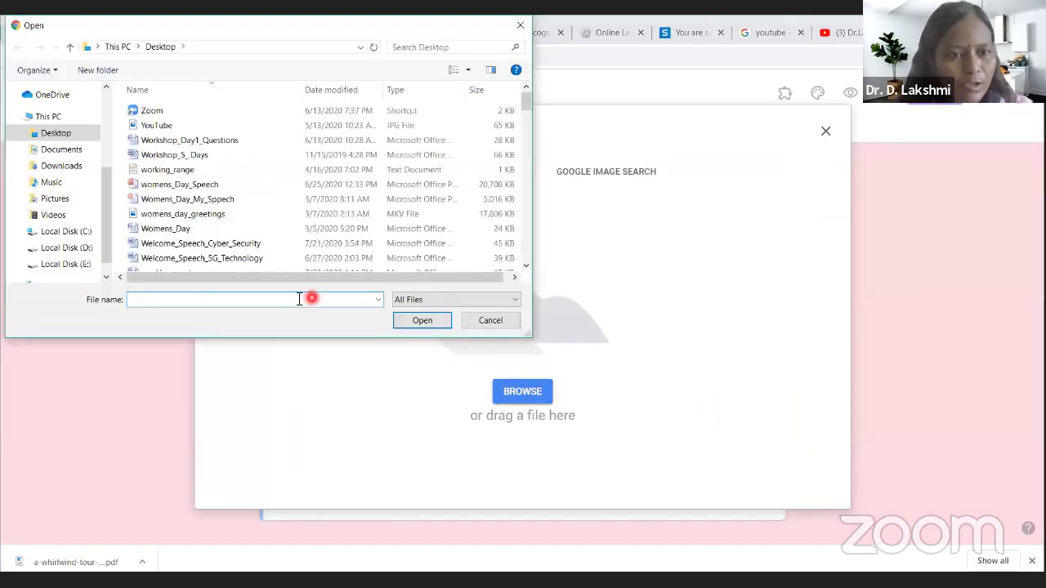
text(code)
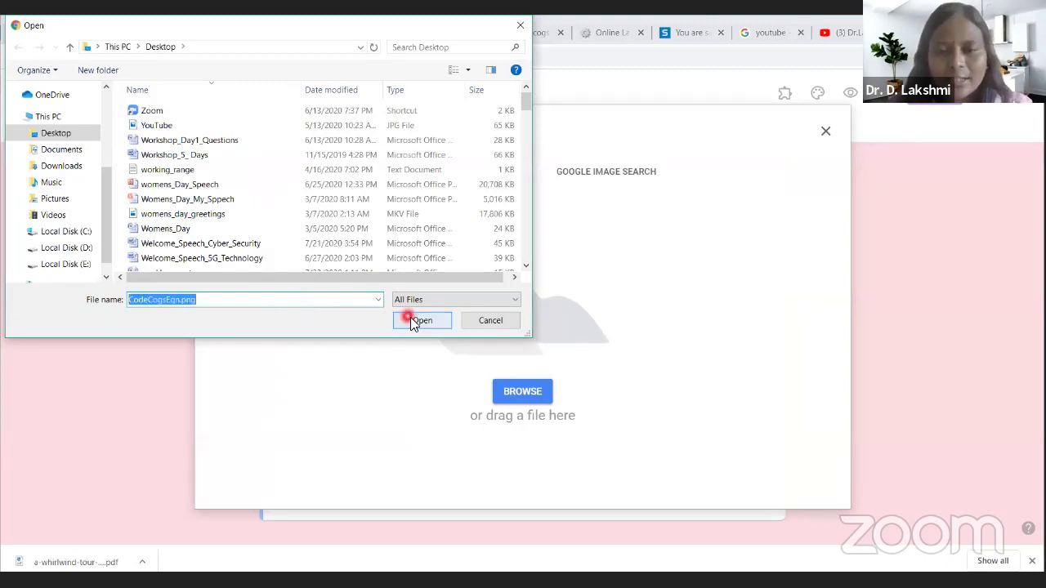
click(412, 320)
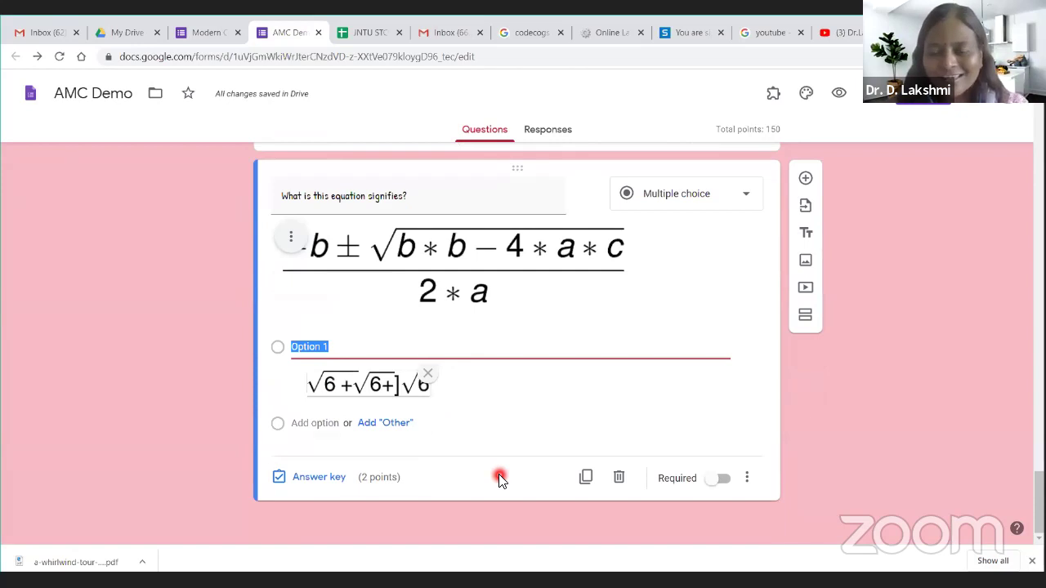
click(315, 422)
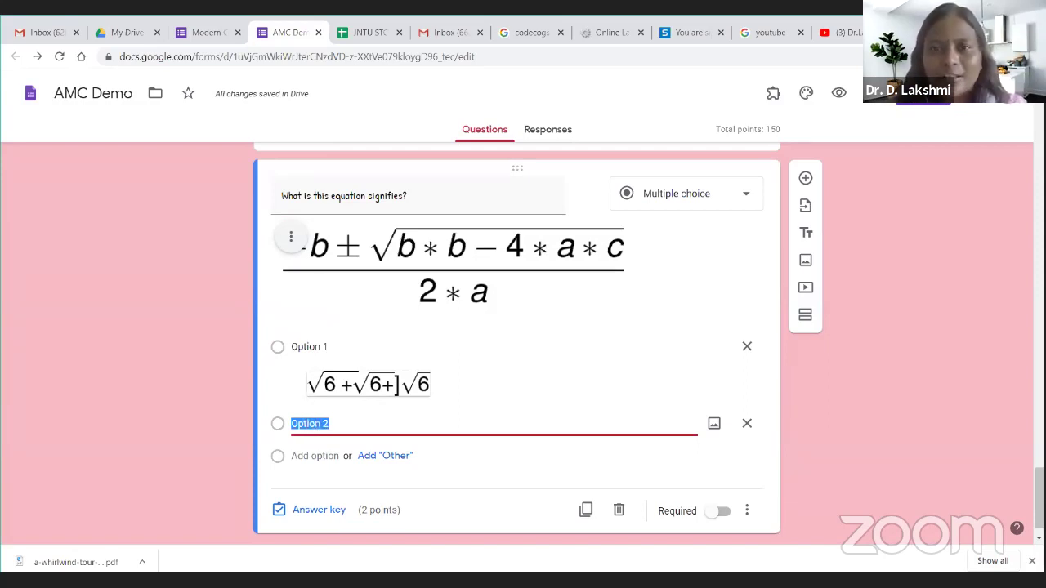
- Switch to the CodeCogs equation editor, clear the quadratic formula and reload the page for a blank equation
click(618, 38)
key(ctrl+a)
key(BackSpace)
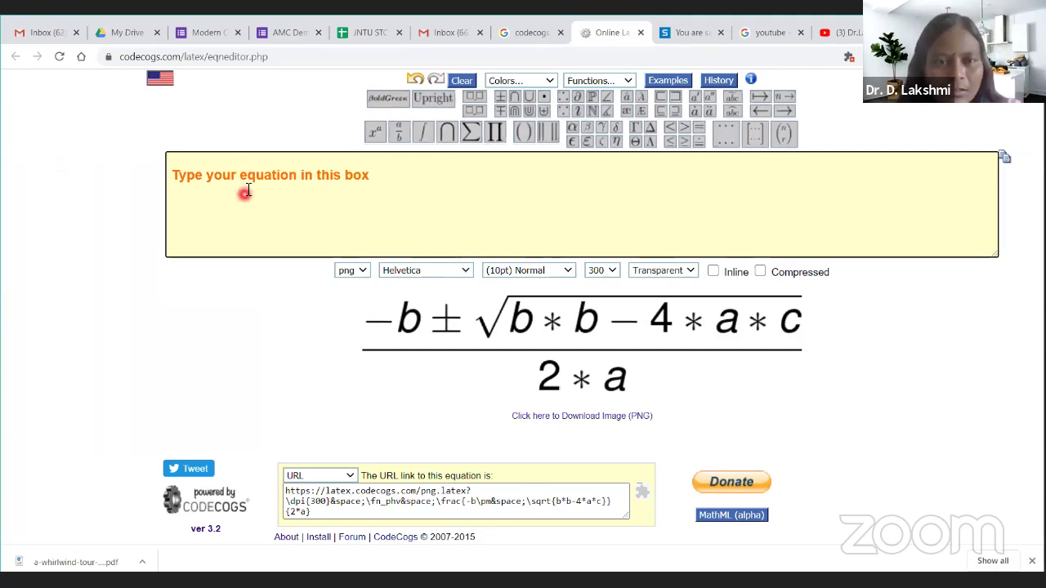
click(254, 55)
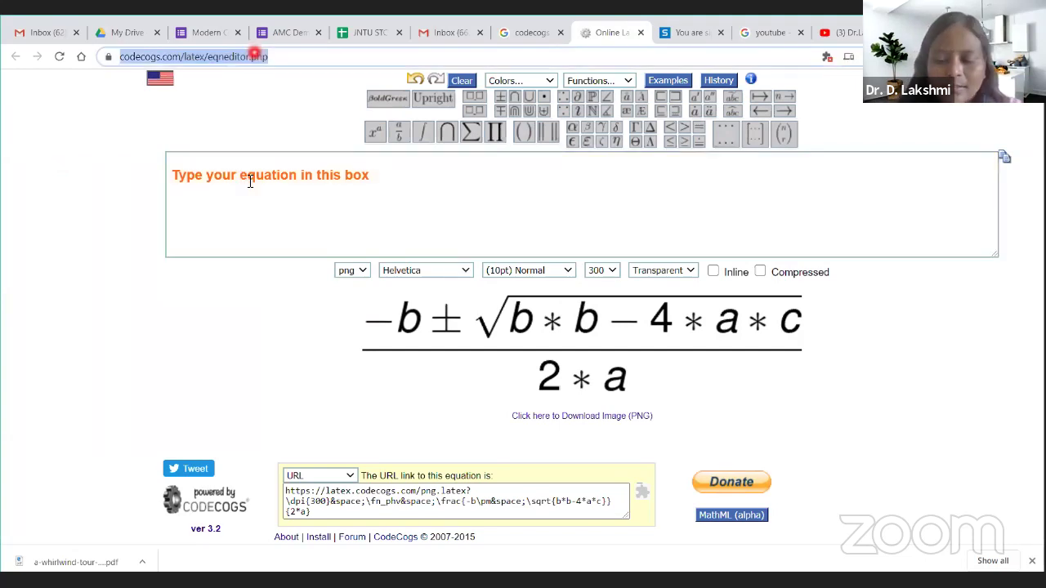
click(250, 182)
key(Return)
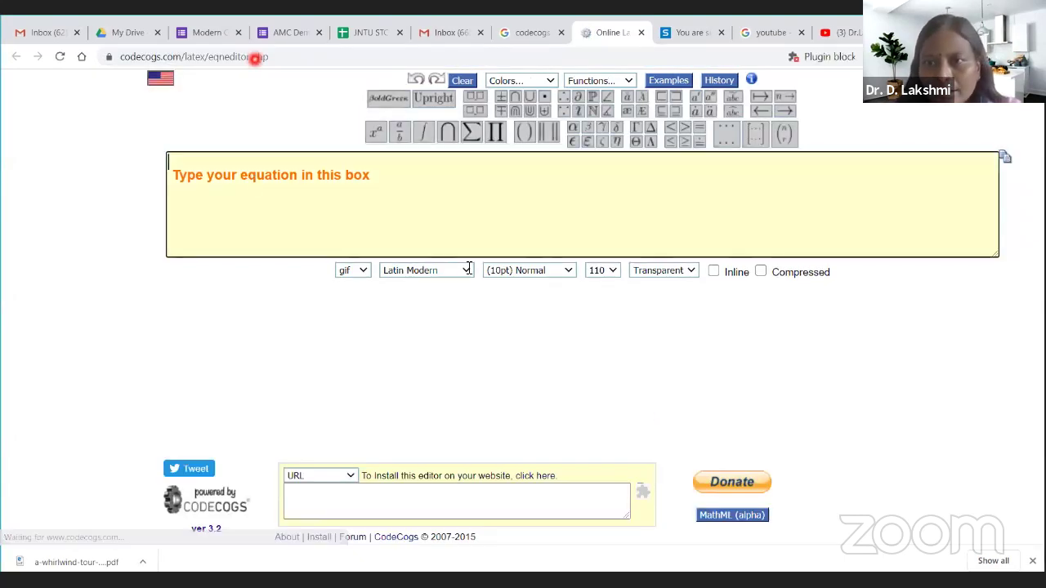
mouse_move(772, 96)
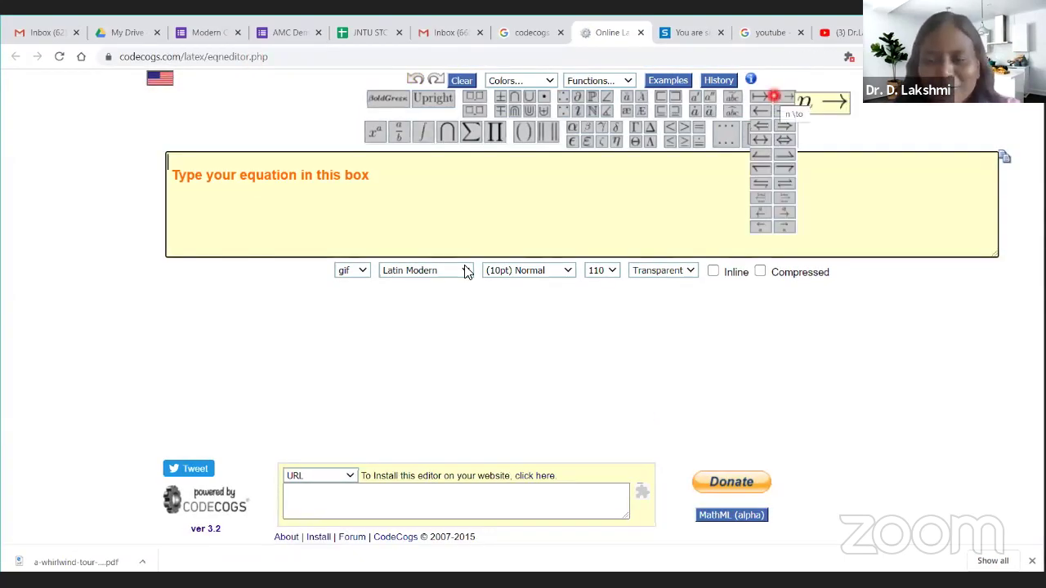
click(783, 139)
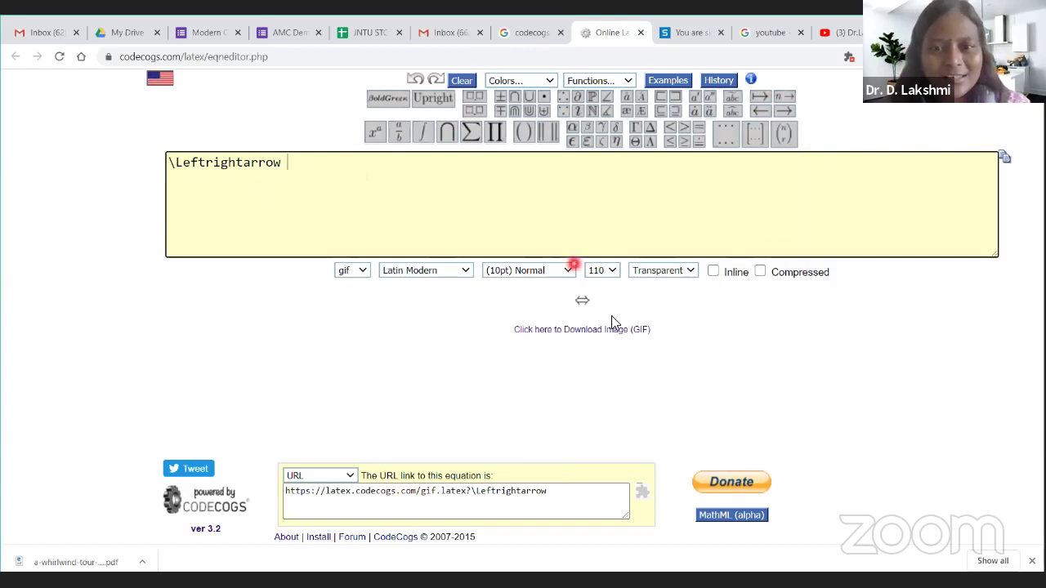
drag(292, 162, 133, 161)
key(BackSpace)
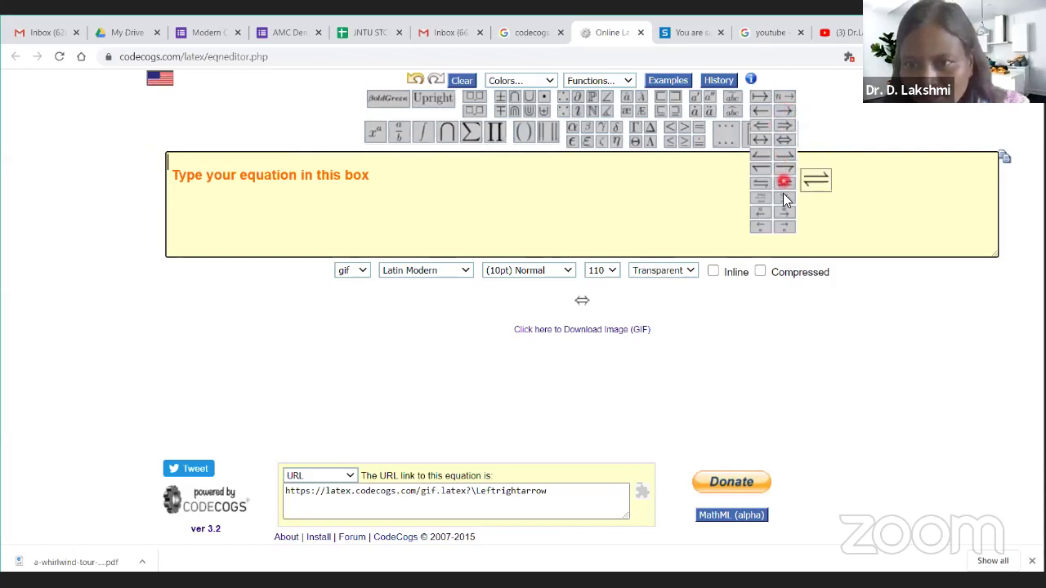
- Insert an extensible right arrow (\xrightarrow[]{}) and enter 2H+2CO in front of it
click(784, 198)
click(265, 164)
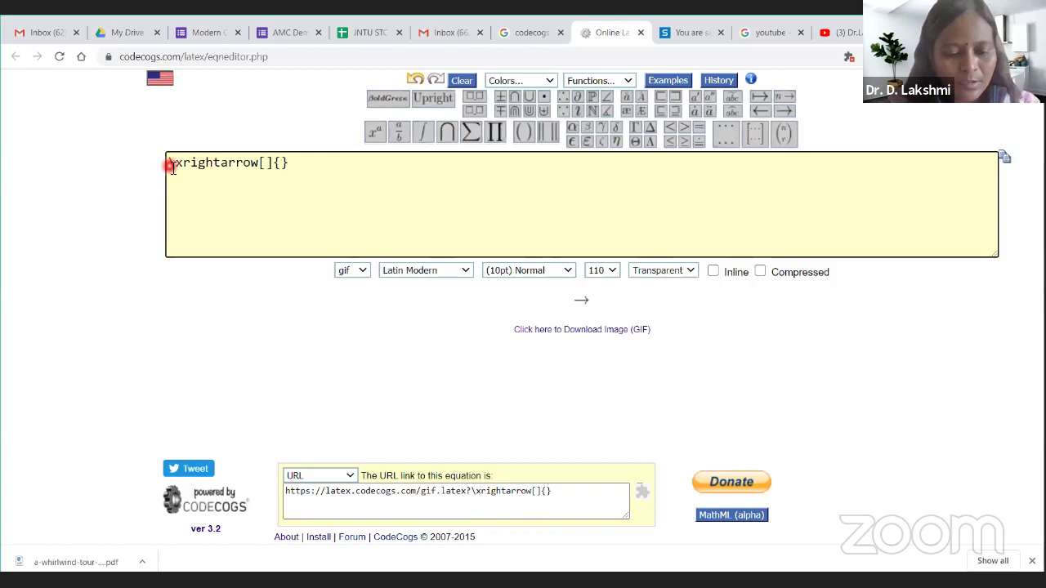
text(2)
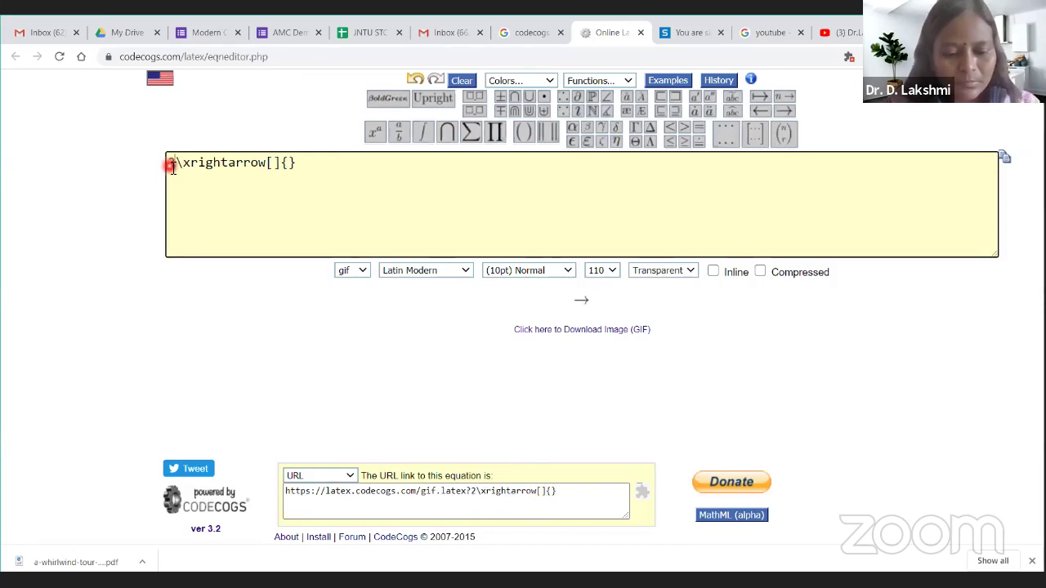
text(H+)
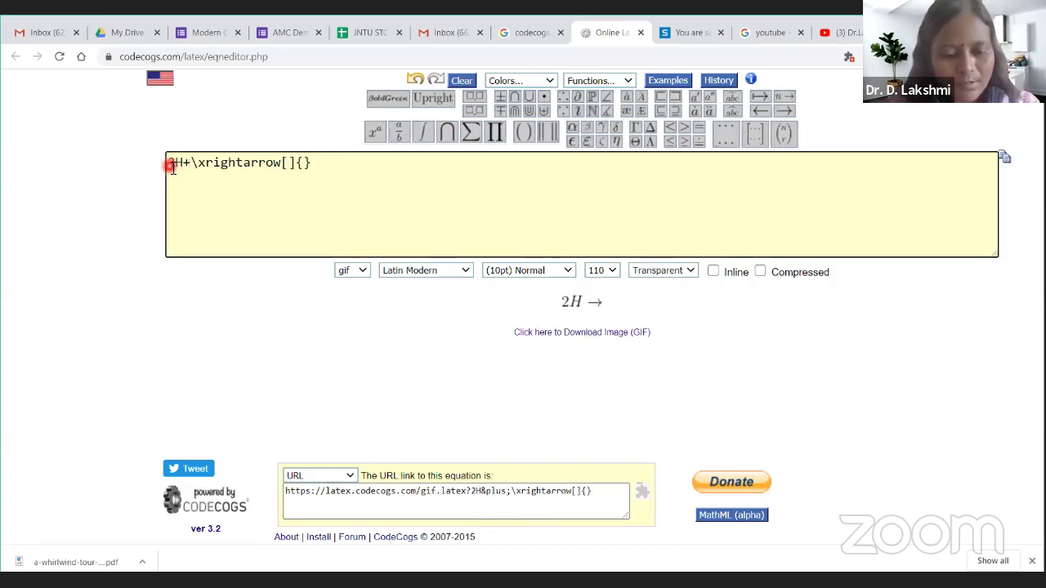
text(Co)
key(BackSpace)
text(O)
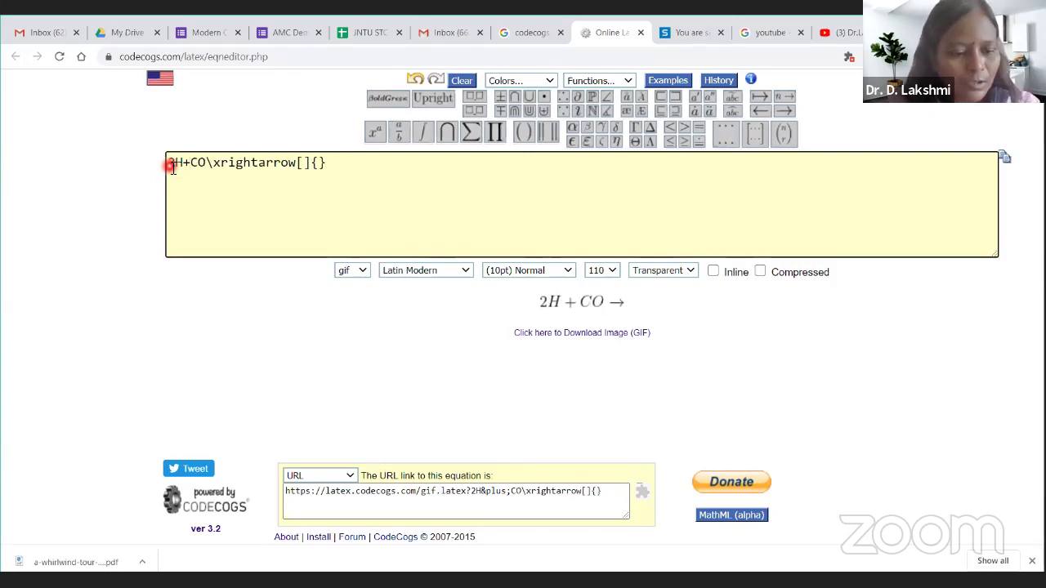
text(2)
- Enter 40 with a superscript o (40^{o}) as the label below the right arrow
click(248, 164)
click(262, 168)
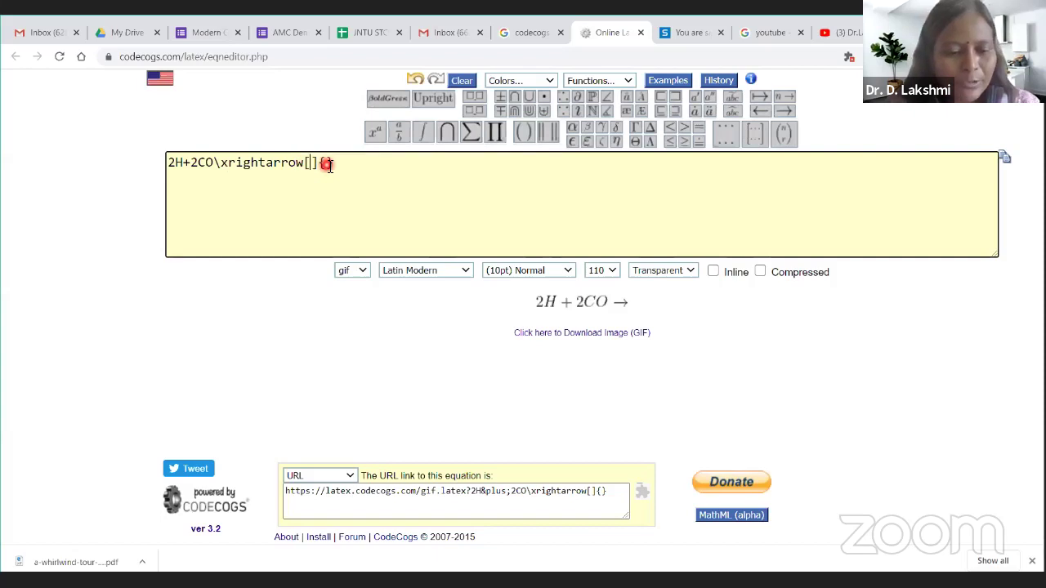
text(40)
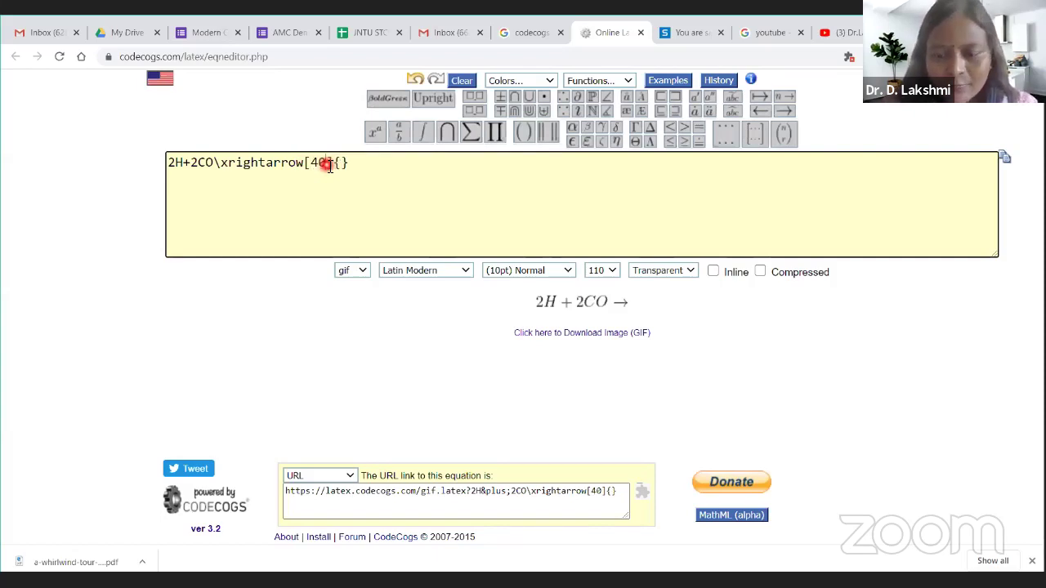
key(BackSpace)
key(BackSpace)
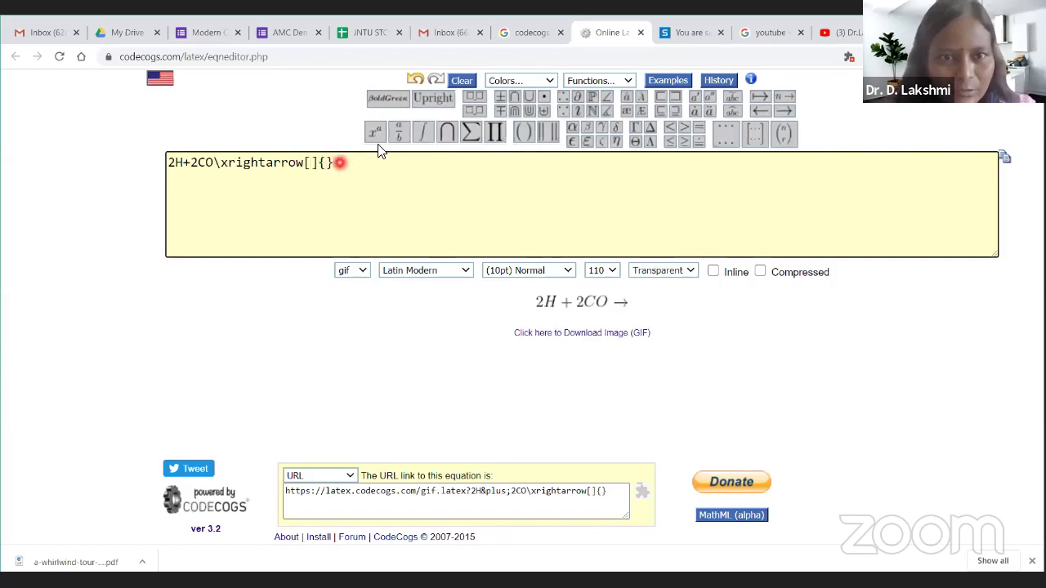
click(377, 141)
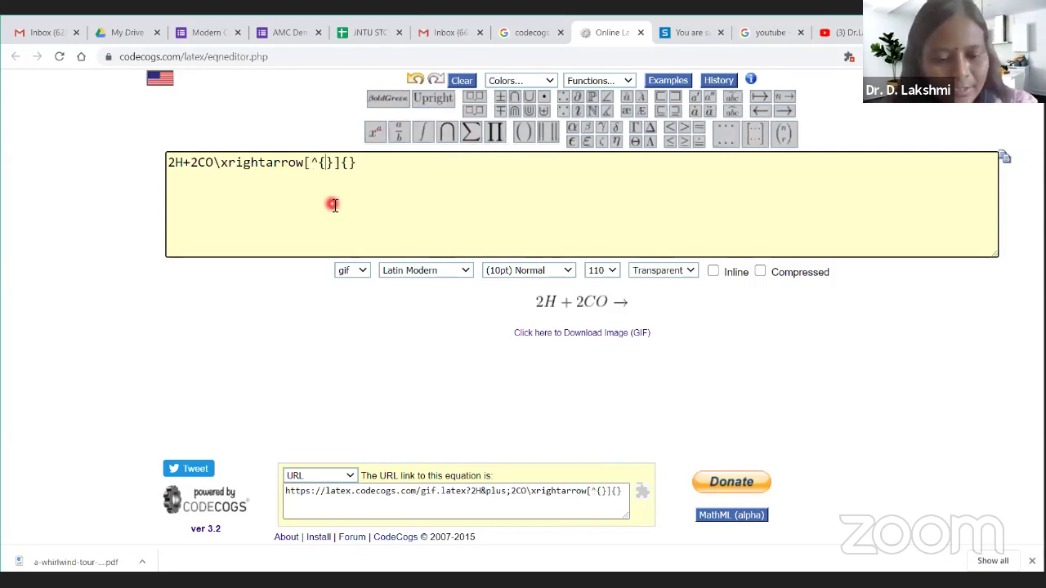
text(o)
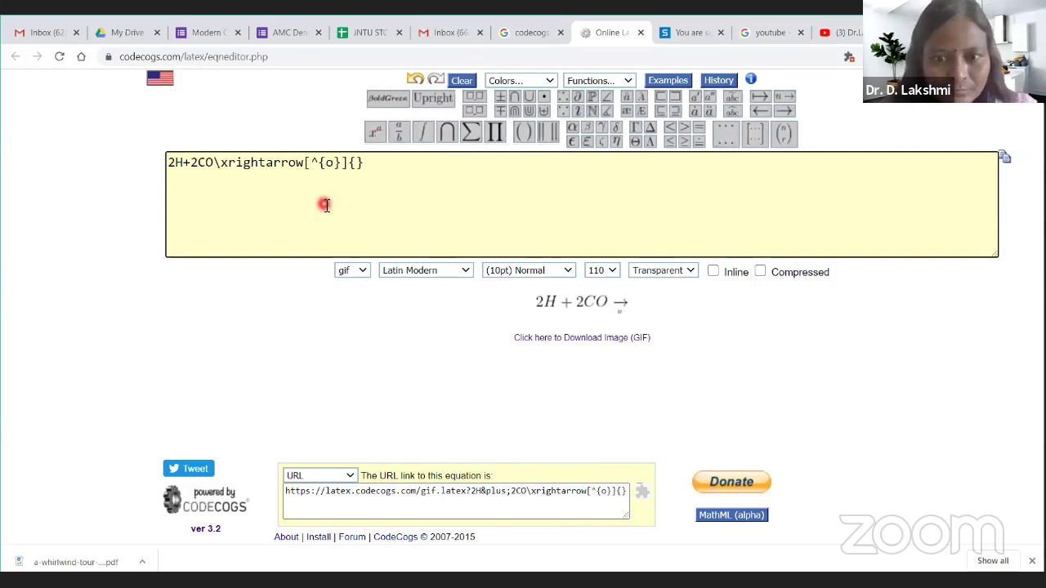
click(308, 164)
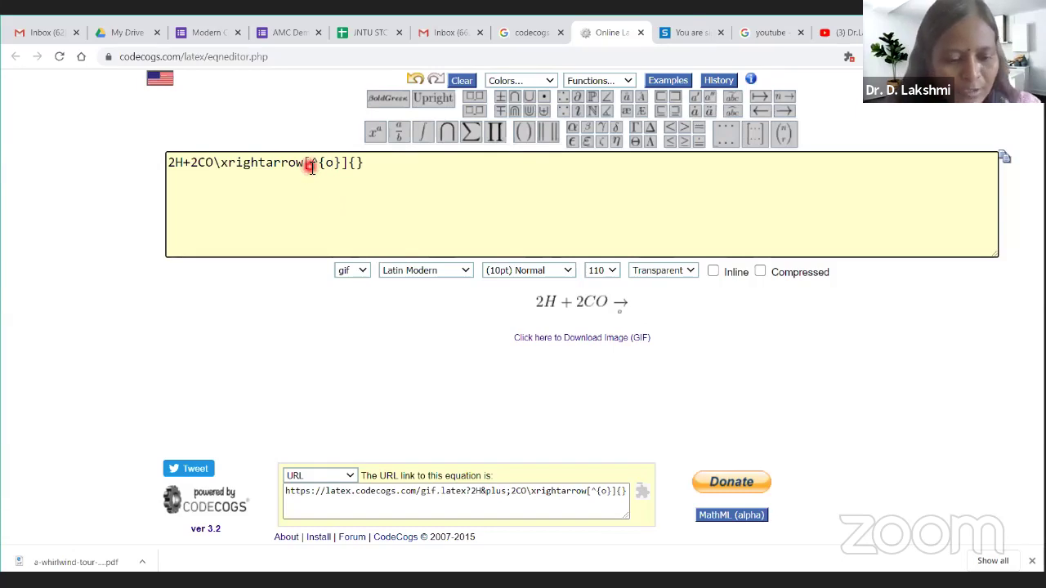
text(40)
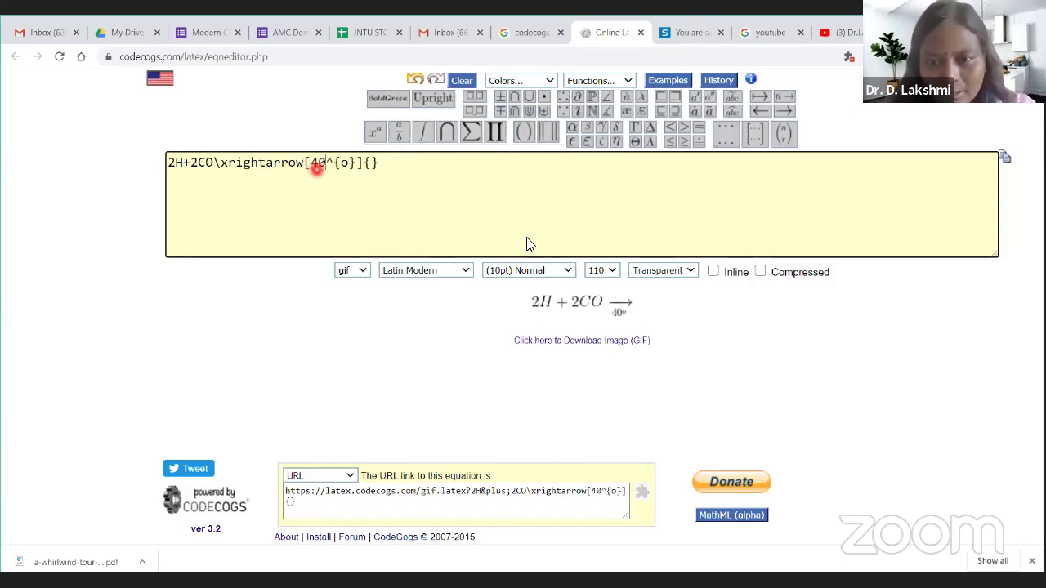
- Set the equation's font to Helvetica and its size to (18pt) Very Large
click(467, 274)
click(422, 335)
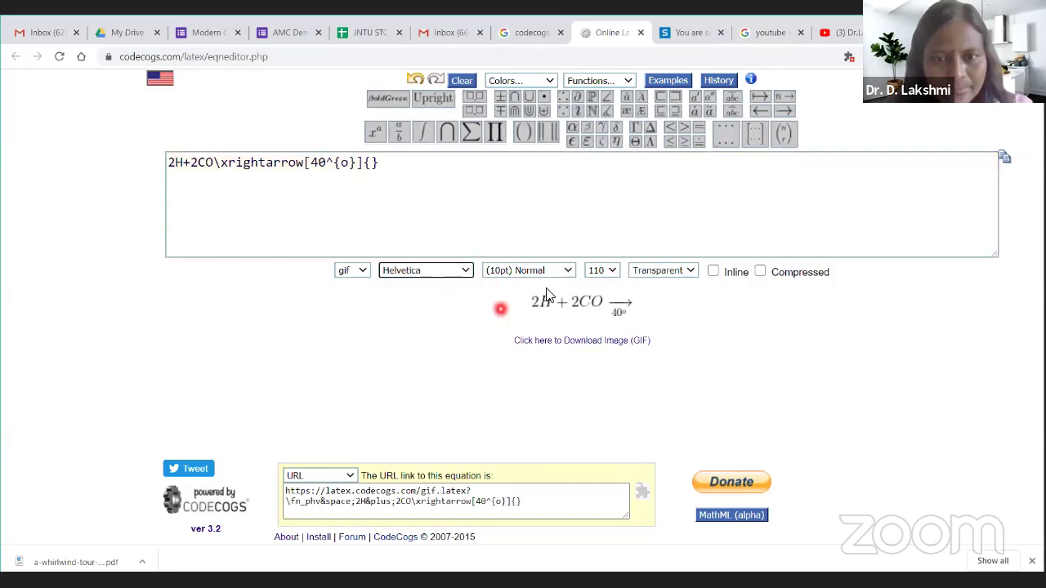
click(569, 274)
click(531, 331)
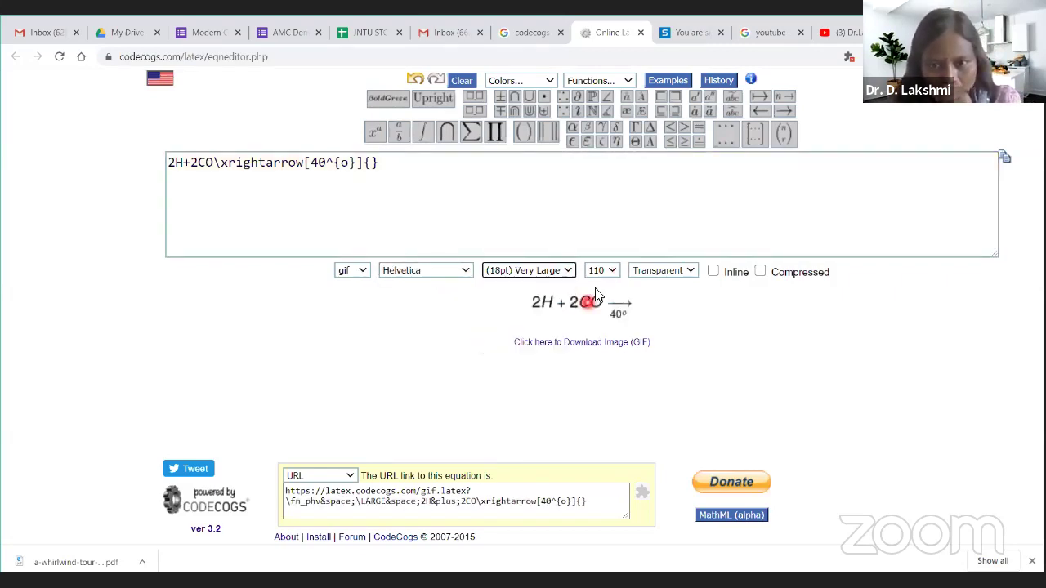
- Set the equation's resolution to 150 dpi and enter CU as the label above the right arrow
click(611, 272)
click(603, 344)
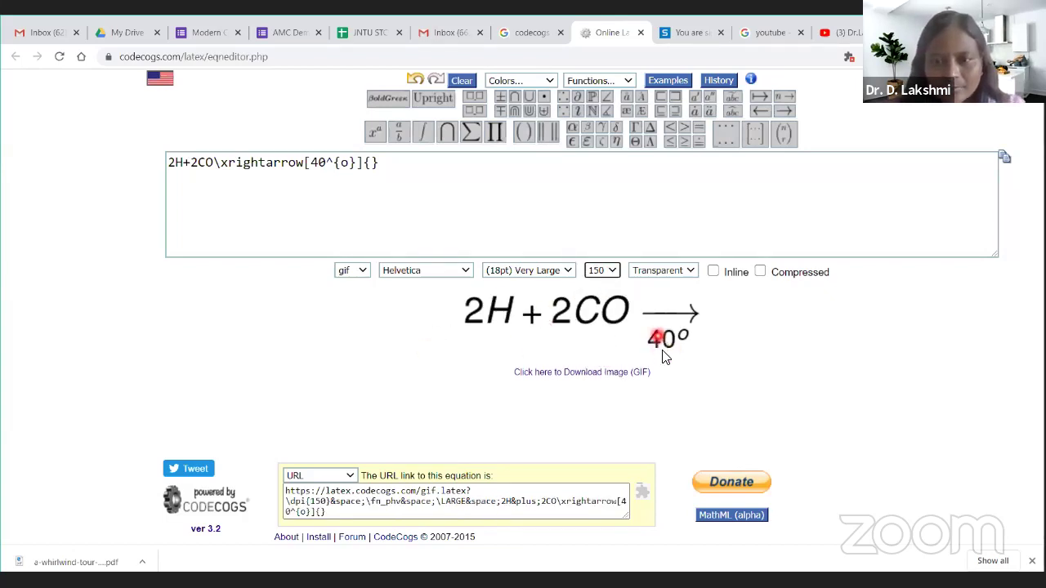
click(371, 166)
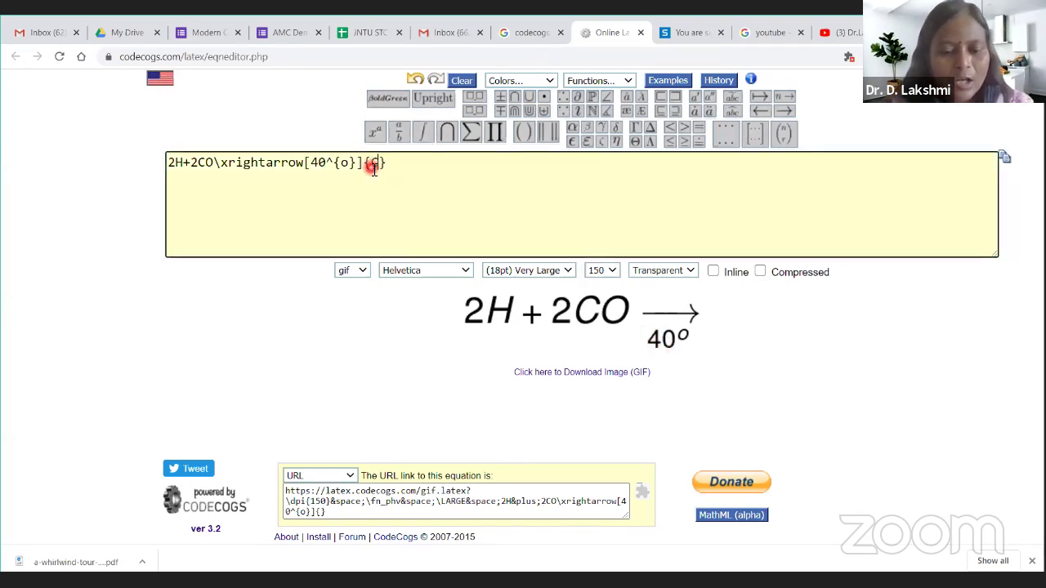
text(CU)
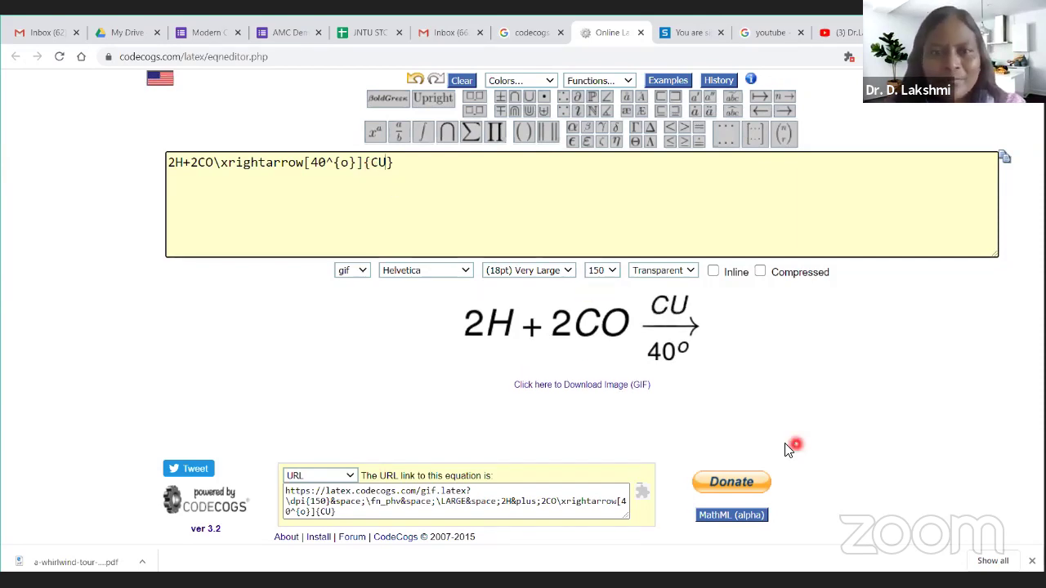
- Insert an empty superscript with a nested subscript (^{_{}}) after the arrow expression
click(380, 143)
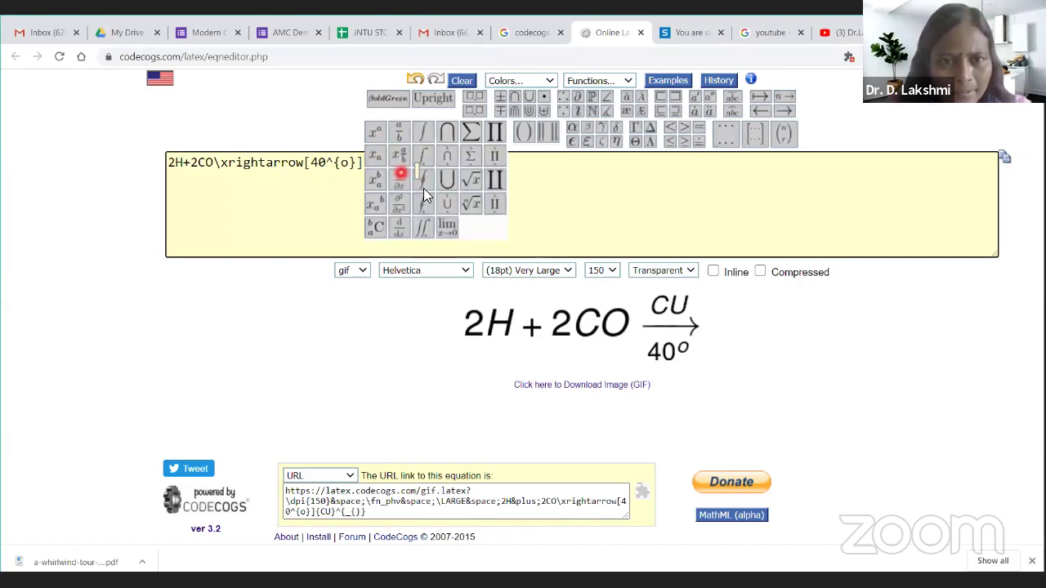
click(412, 163)
text(CO)
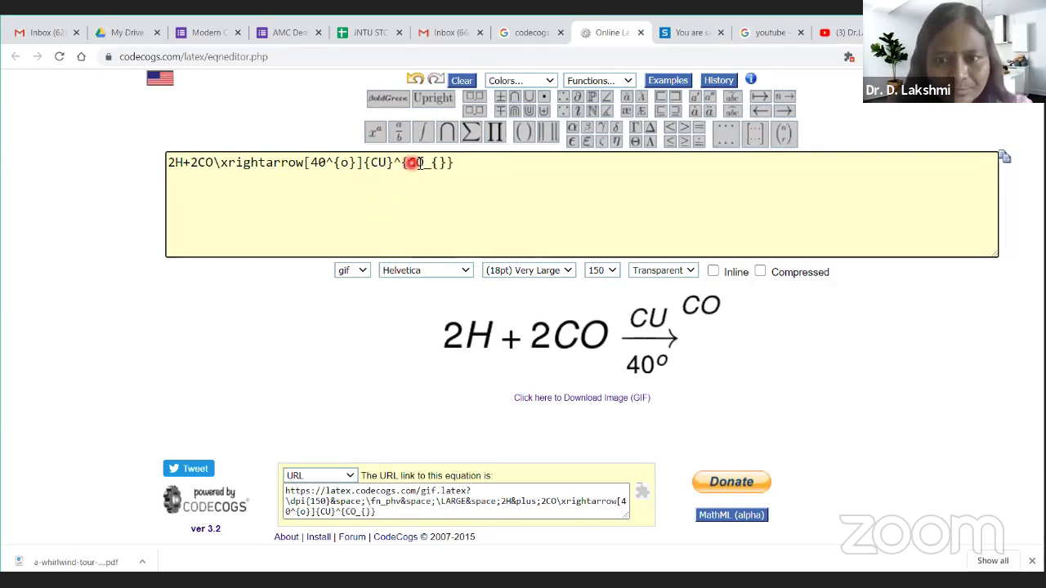
key(BackSpace)
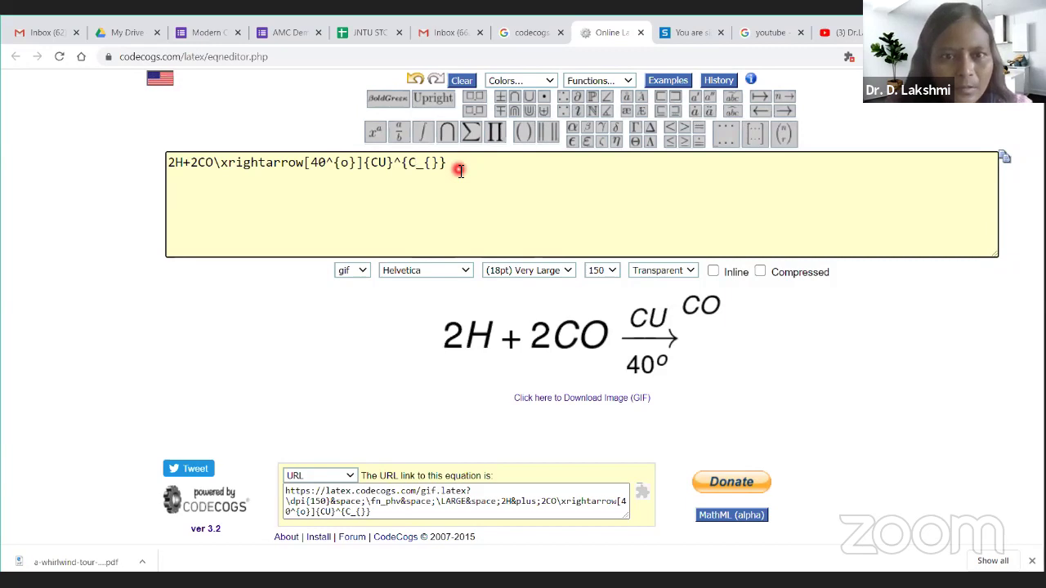
click(419, 162)
key(BackSpace)
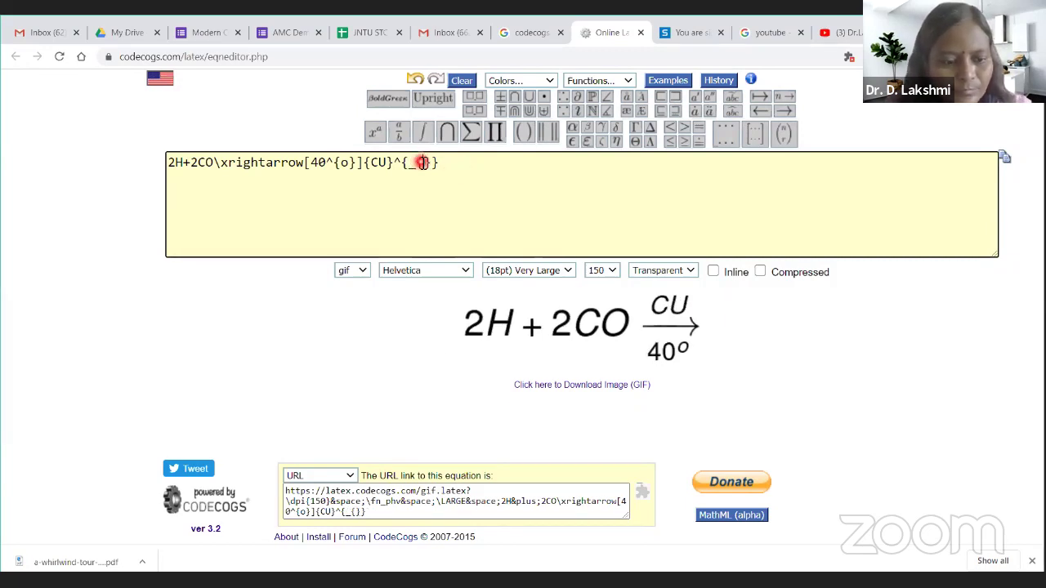
text(2)
key(BackSpace)
- Enter CO in front of the empty superscript and 2 inside its nested braces, giving CO^{_{2}}
click(397, 164)
text(_O)
click(438, 163)
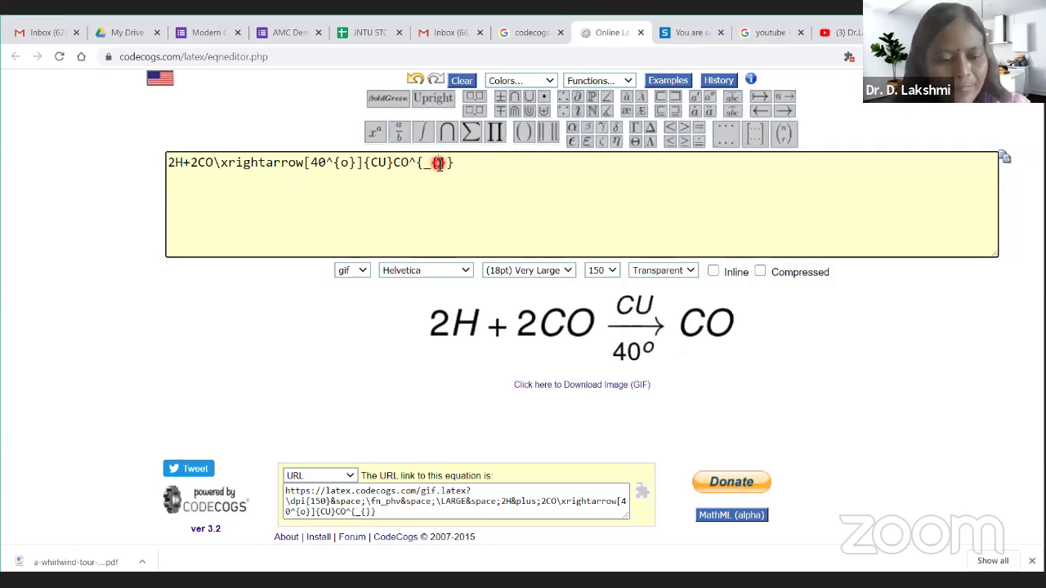
text(2)
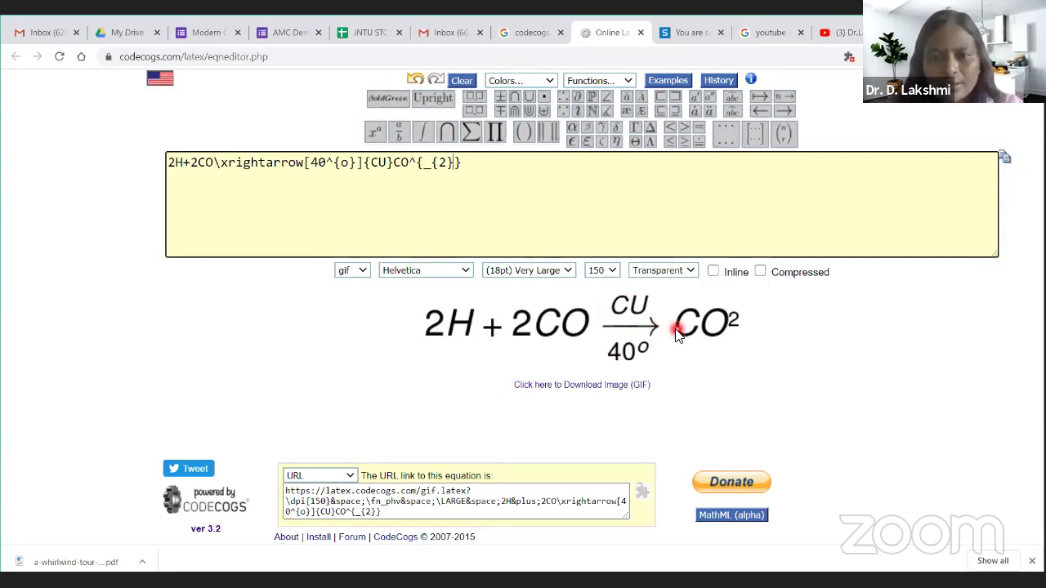
- Select and copy the URL link of the reaction equation, keeping the gif format
click(364, 273)
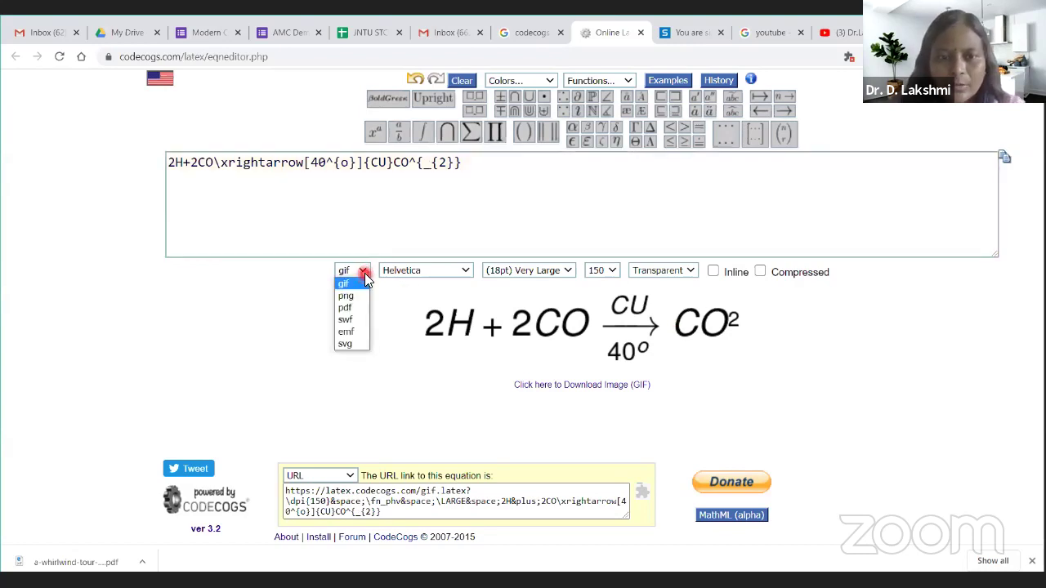
click(299, 362)
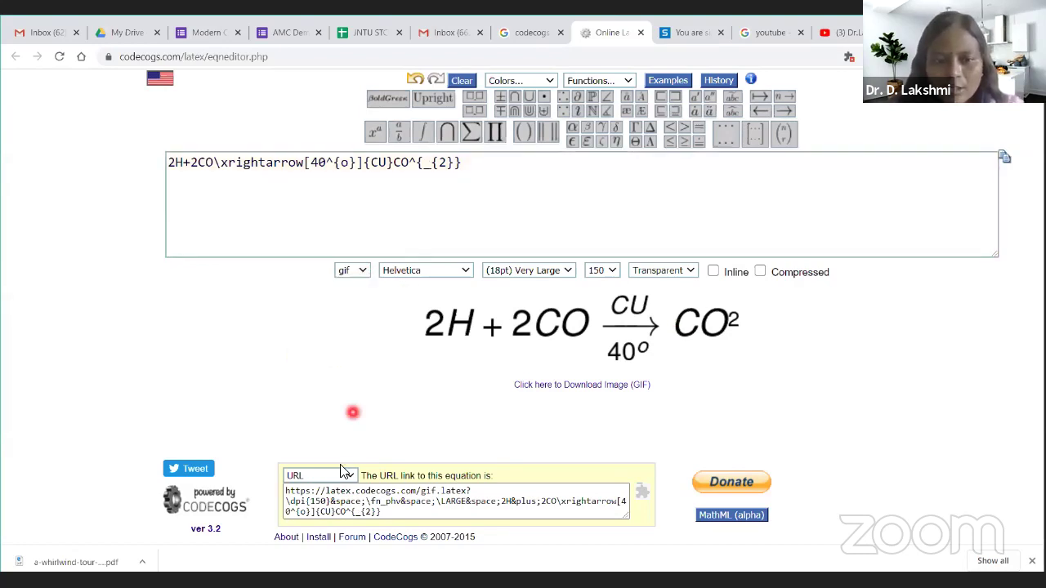
click(325, 510)
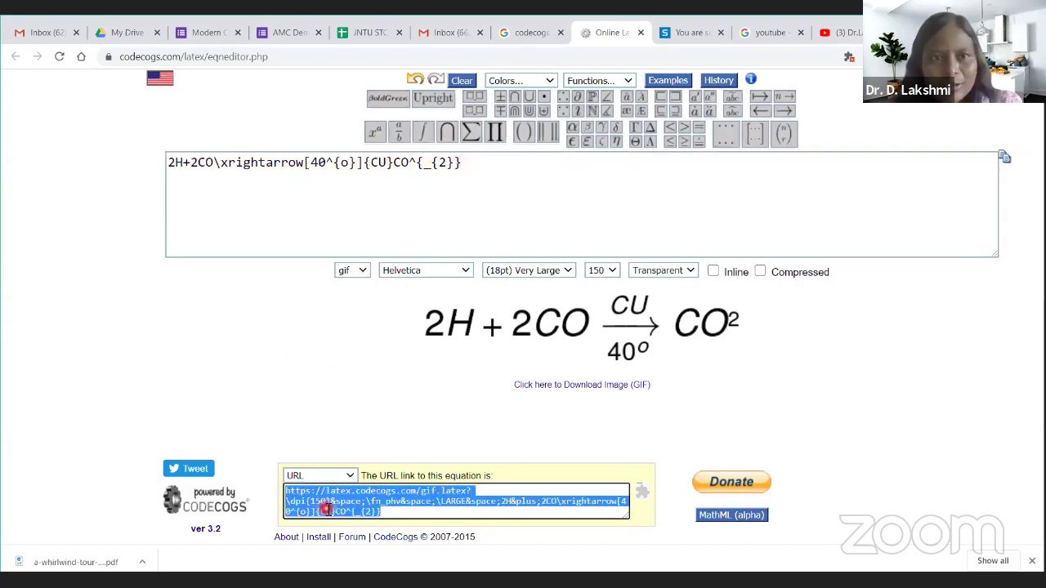
- Switch to the AMC Demo form and insert the reaction equation image by its copied URL into Option 2
click(294, 33)
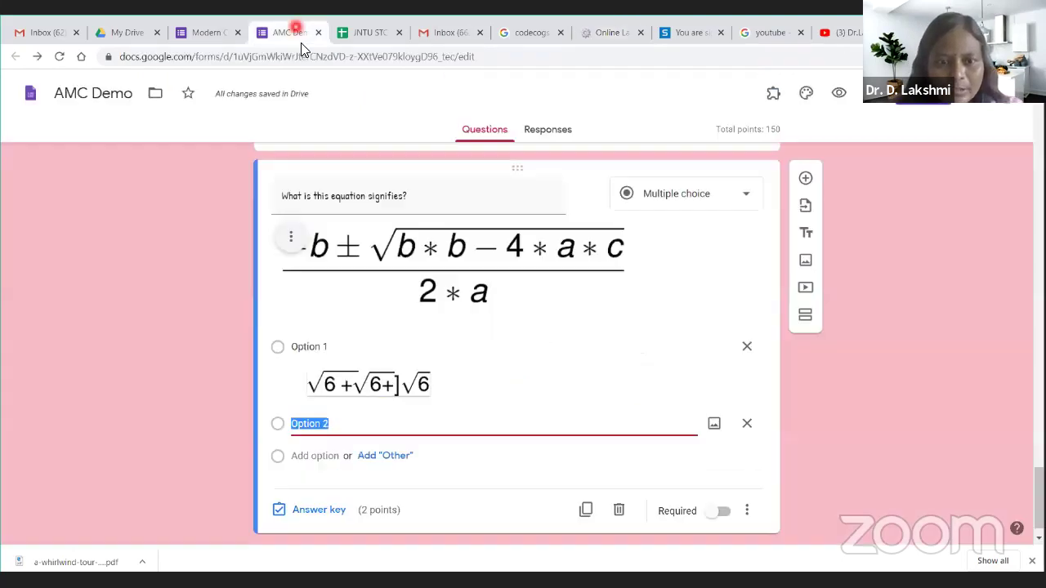
scroll(770, 401, down, 1)
click(717, 392)
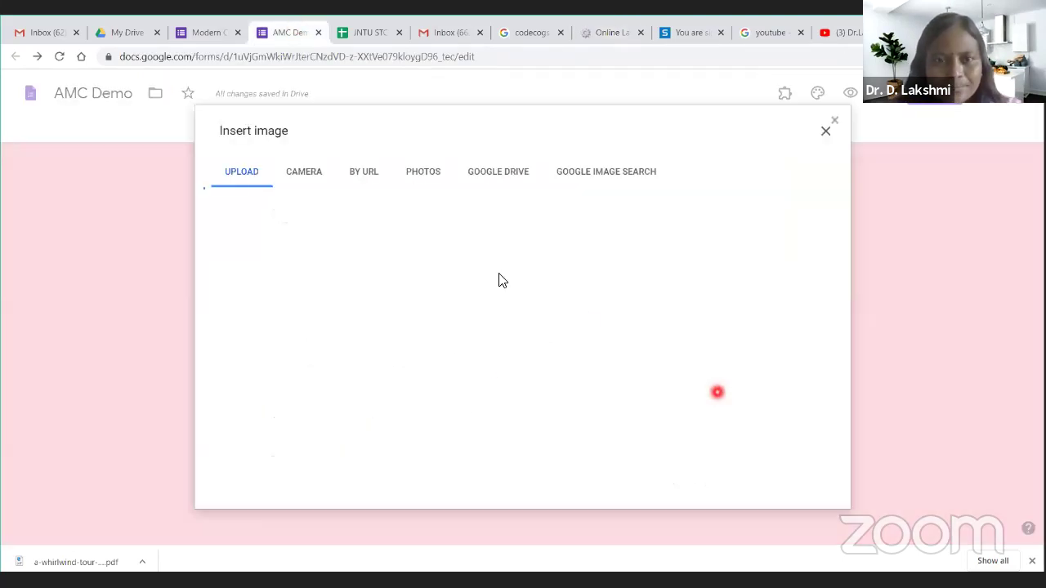
click(366, 171)
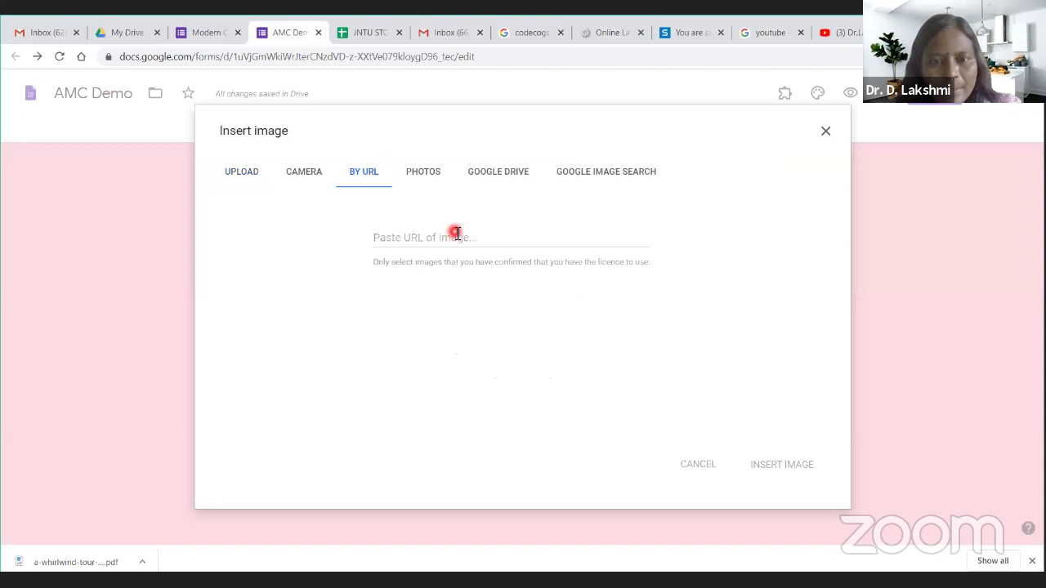
click(433, 236)
key(ctrl+v)
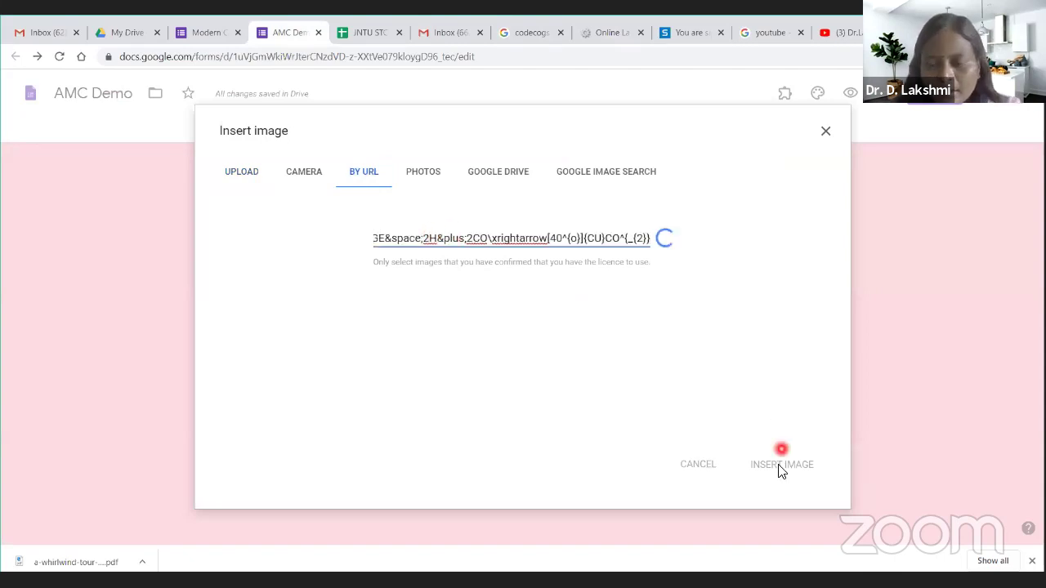
click(780, 465)
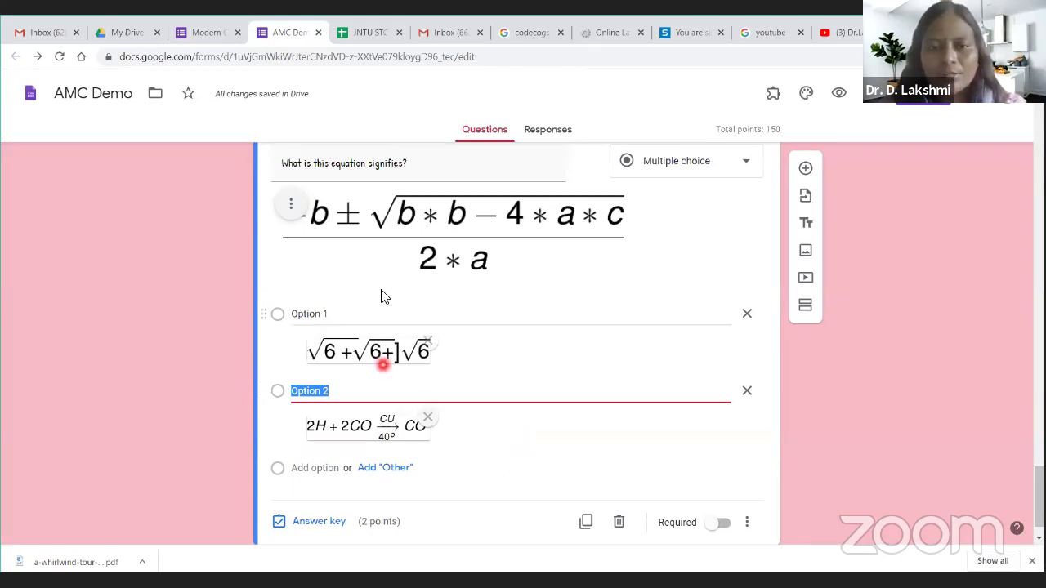
click(319, 317)
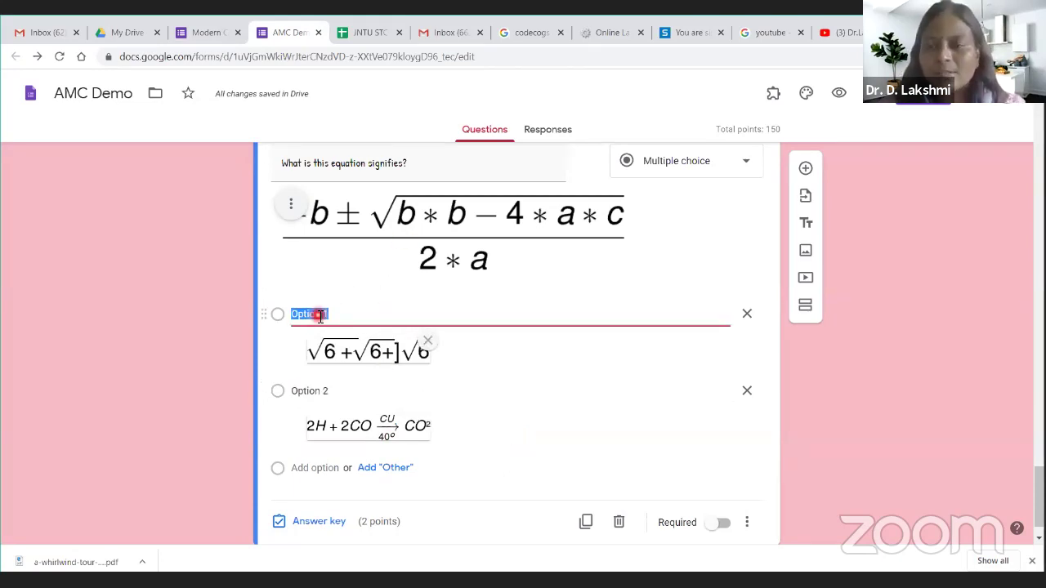
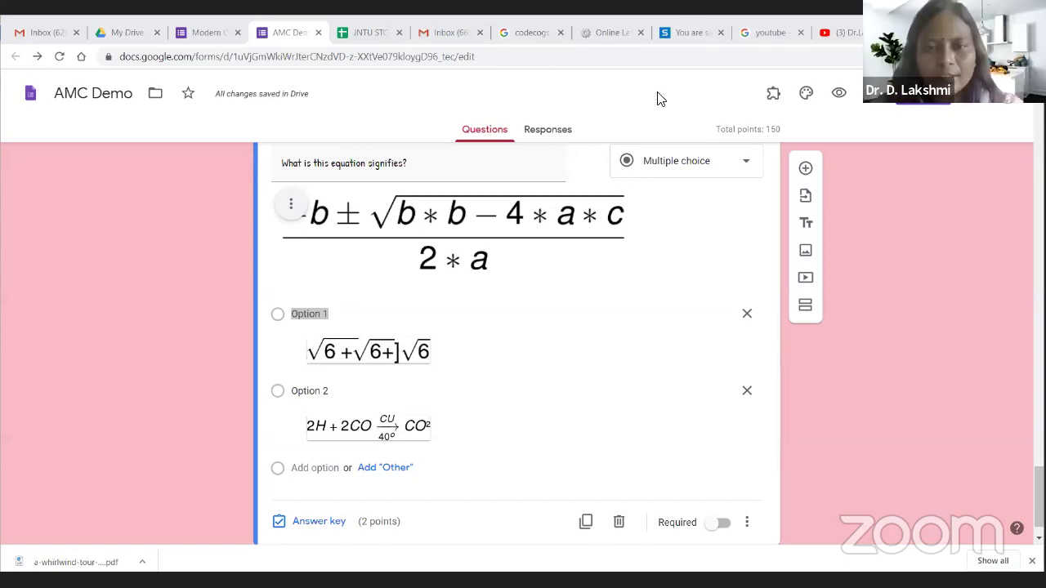
scroll(609, 315, down, 1)
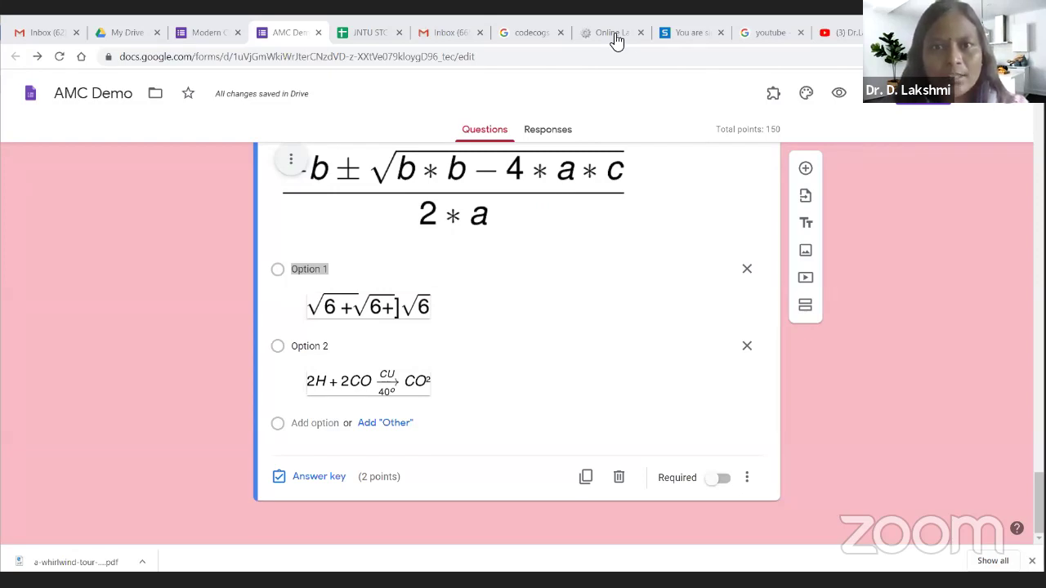
- Close the CodeCogs editor and search Google for "google input tool"
click(641, 33)
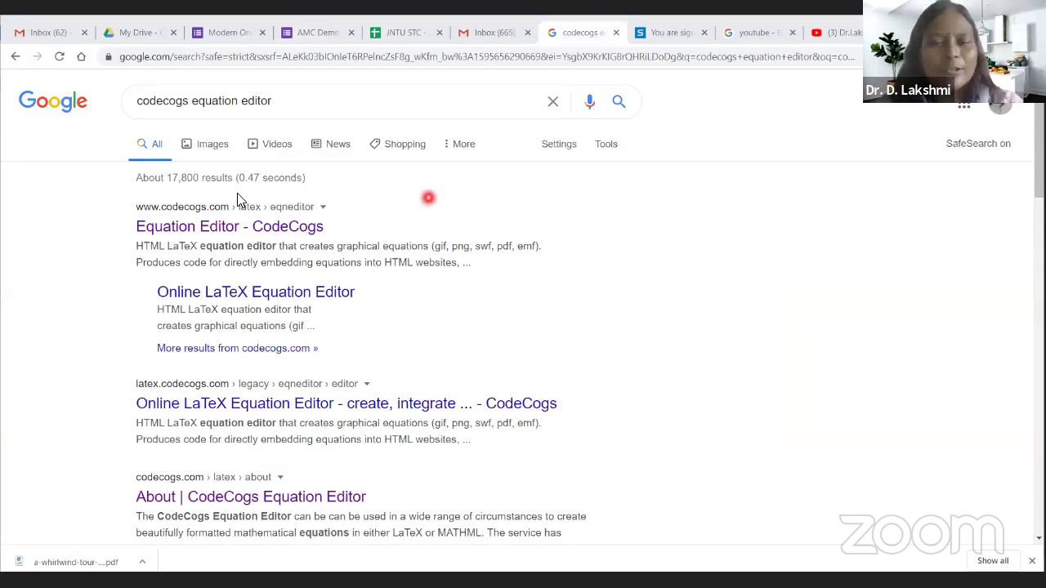
triple_click(294, 112)
text(google i)
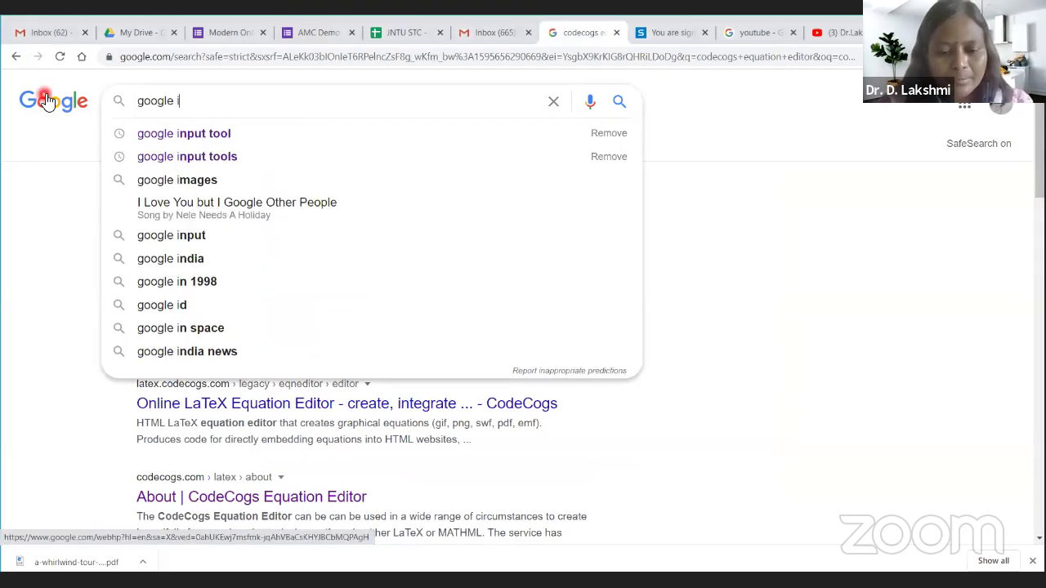
text(nput tool)
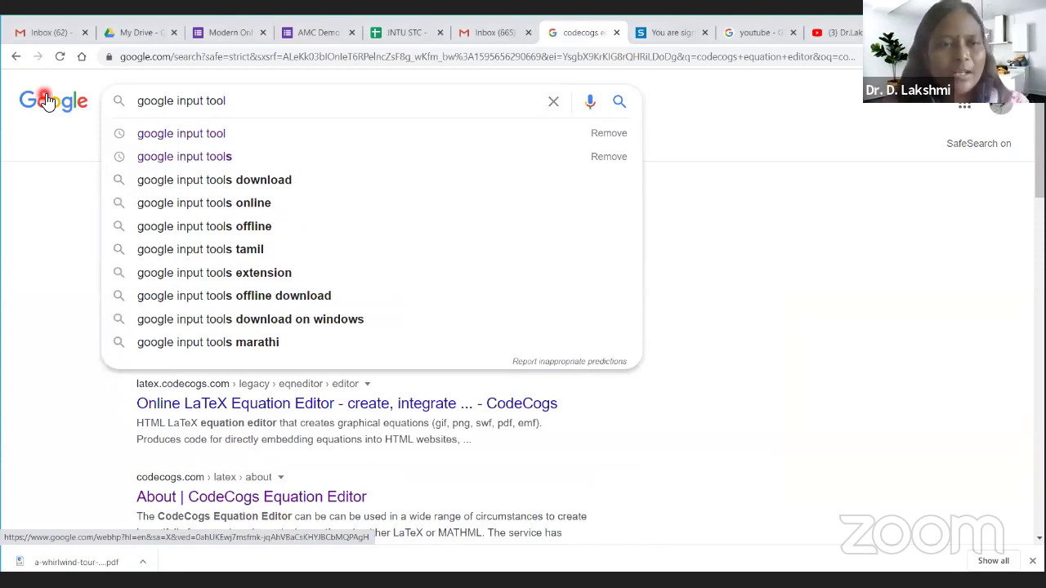
key(Down)
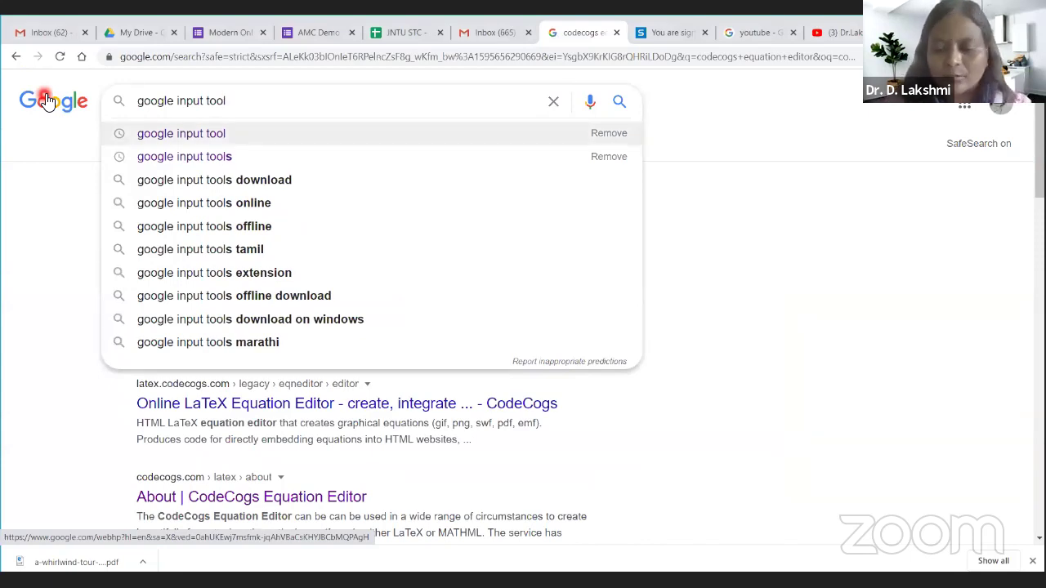
key(Return)
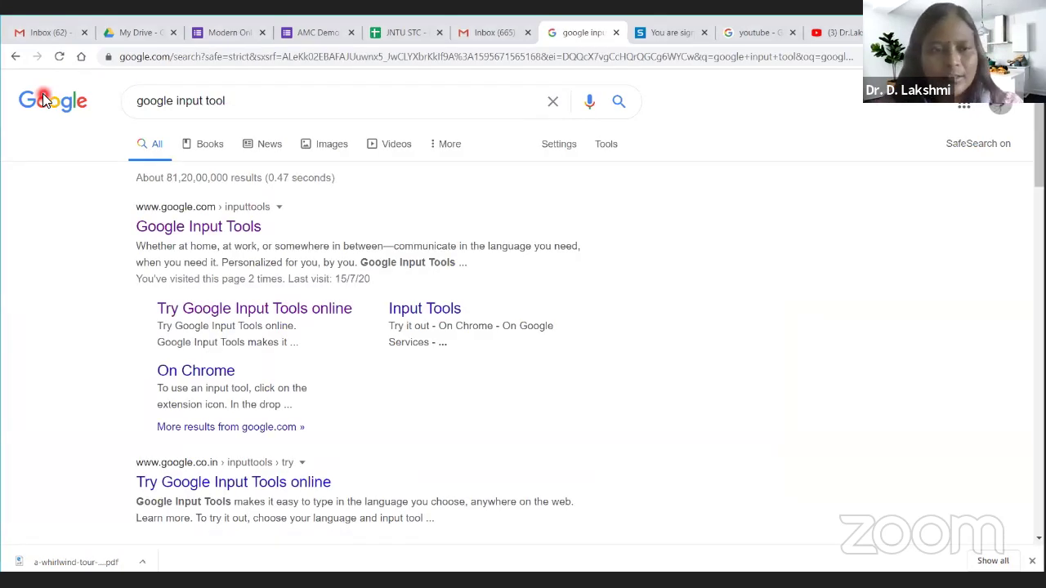
- Open the Google Input Tools result in a new tab, switch to it and close the on-screen English keyboard
right_click(169, 234)
click(204, 244)
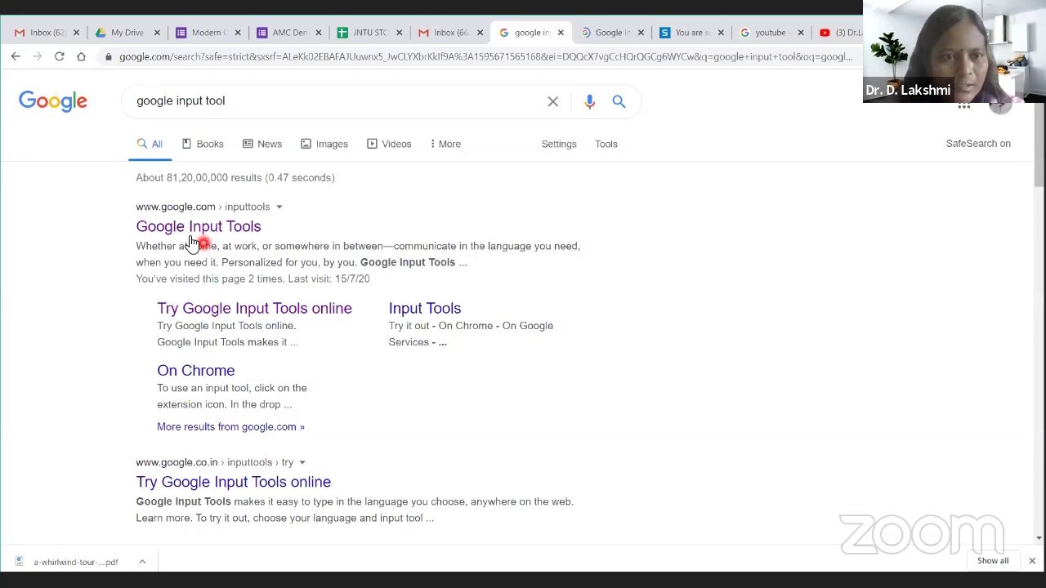
key(ctrl+Tab)
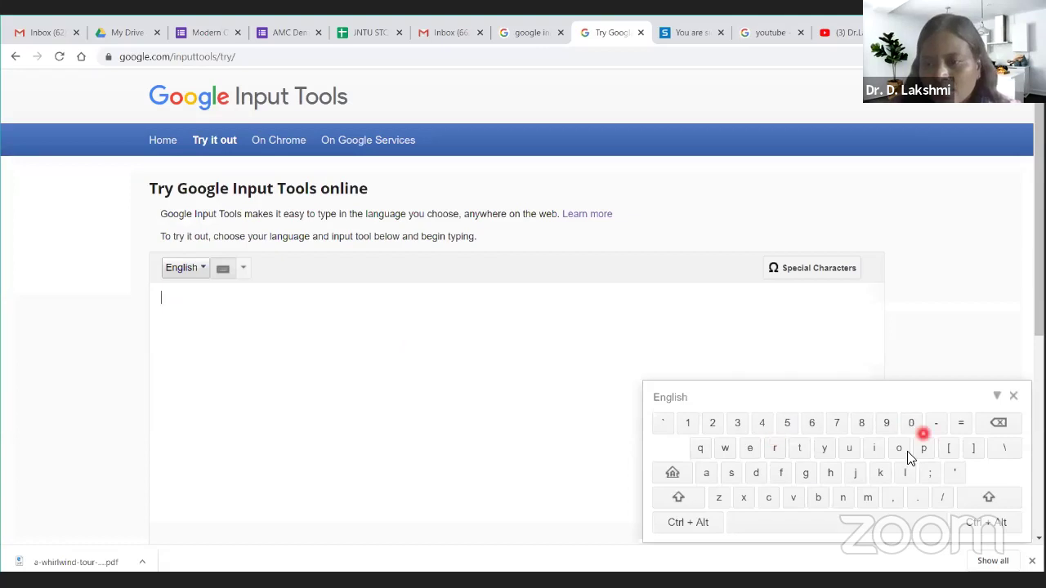
click(1014, 397)
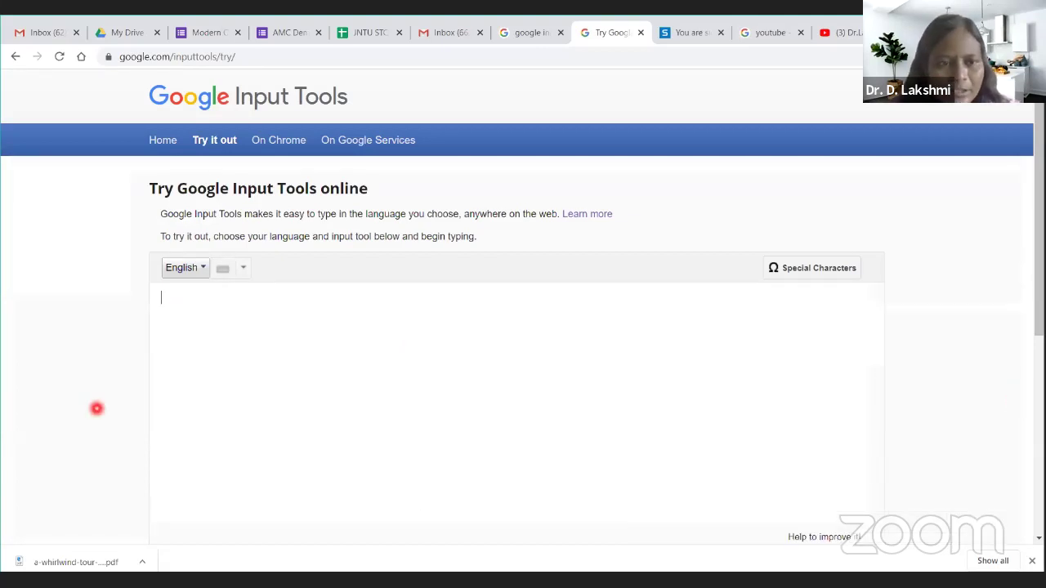
- Set the input language to Tamil and enter "vanakkam", accepting the suggestion வணக்கம்
click(202, 270)
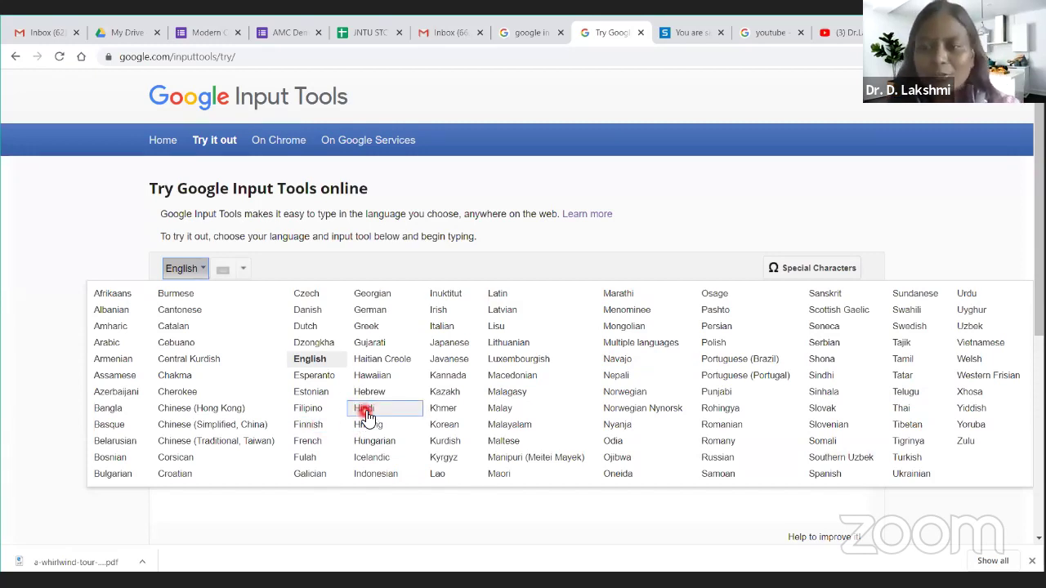
click(903, 360)
text(vanakkam)
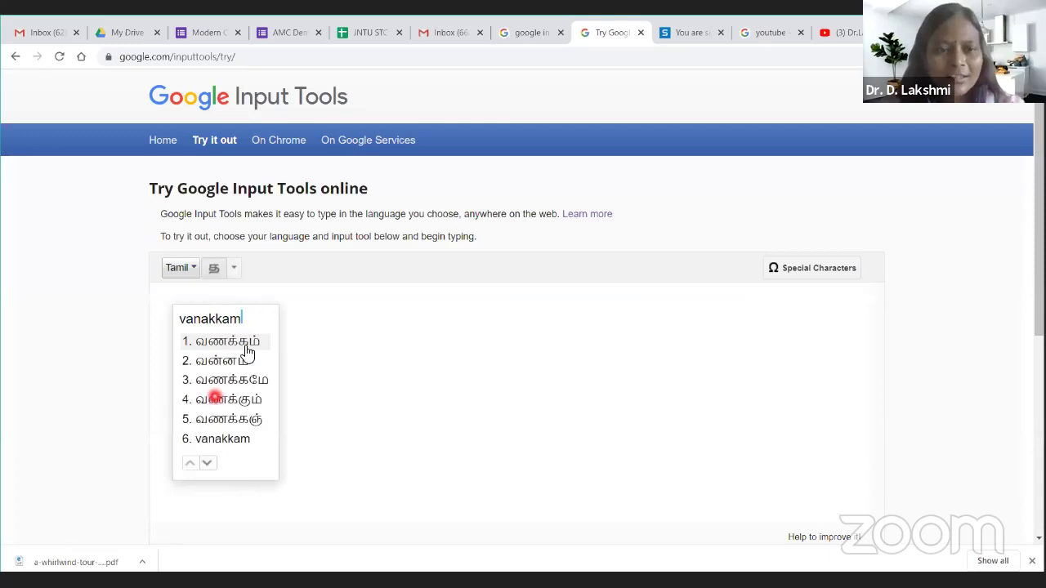
click(246, 346)
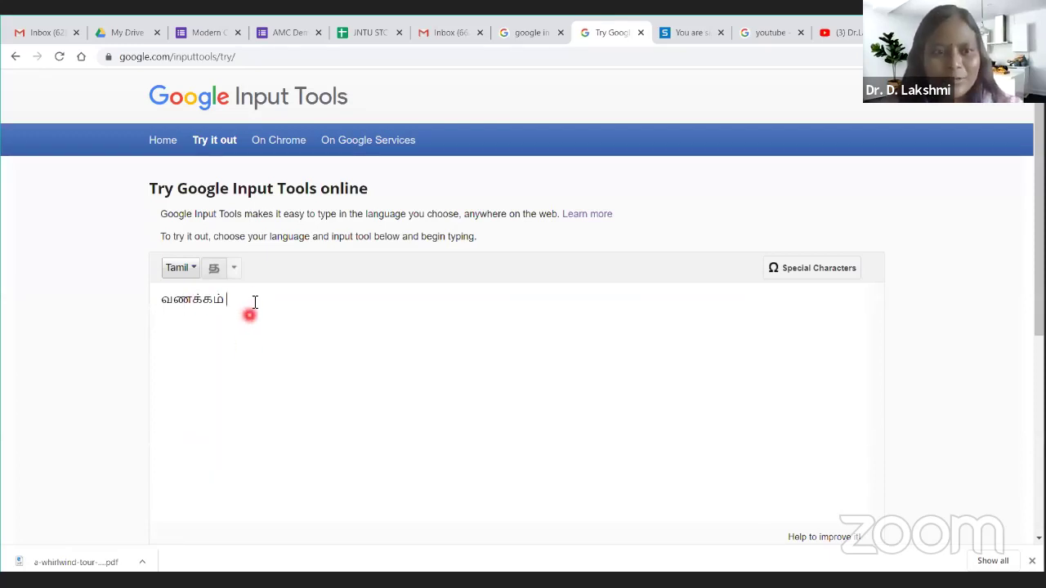
- Copy the Tamil word வணக்கம் and paste it as the text of a new question in the AMC Demo form
drag(250, 299, 151, 300)
key(ctrl+c)
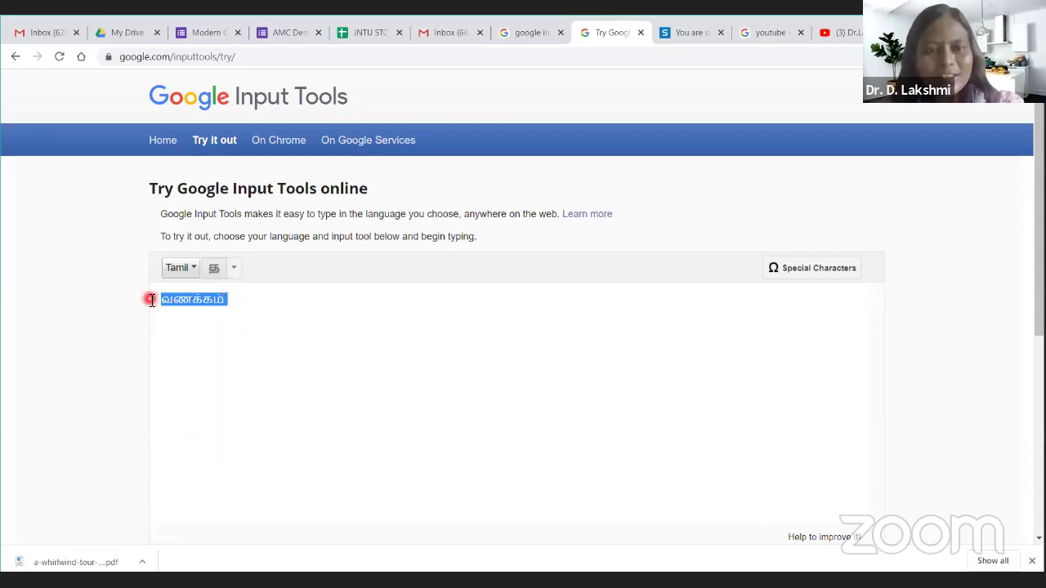
click(282, 33)
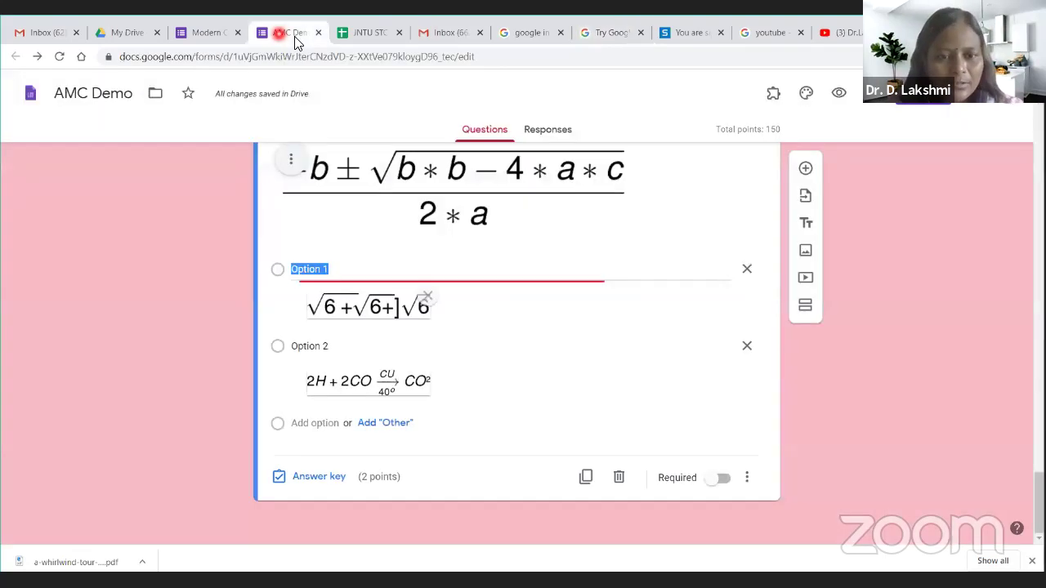
click(807, 169)
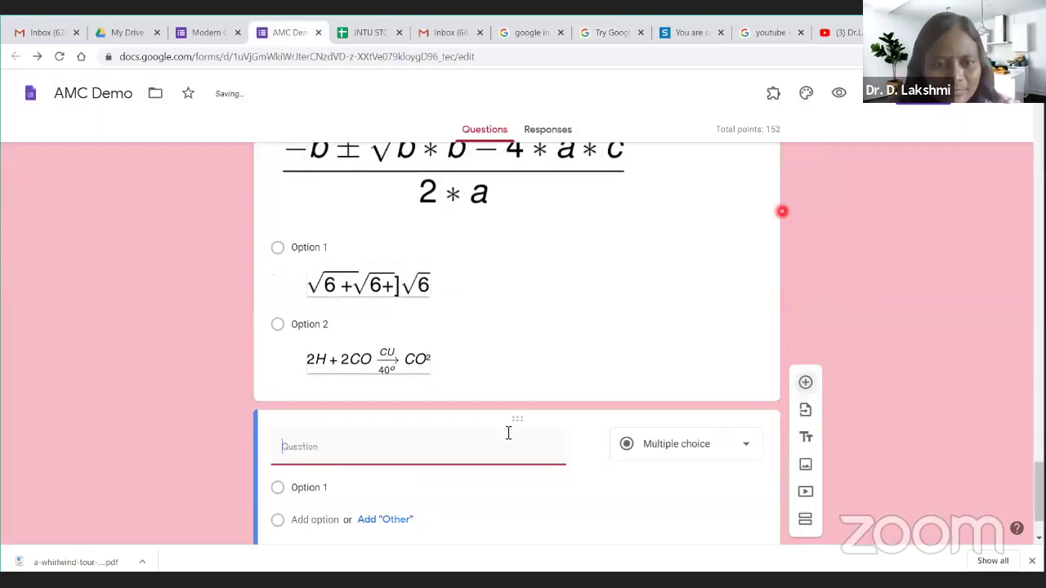
click(403, 447)
key(ctrl+v)
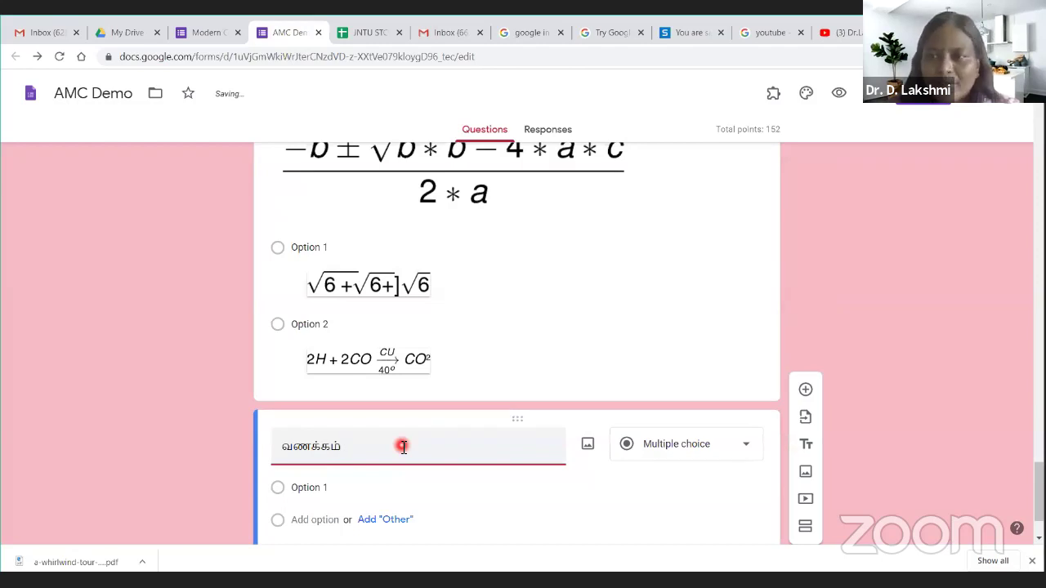
- Switch to Google Input Tools, set the input language to Hindi and enter "namaskar", accepting the suggestion नमस्कार
scroll(365, 467, down, 1)
click(320, 419)
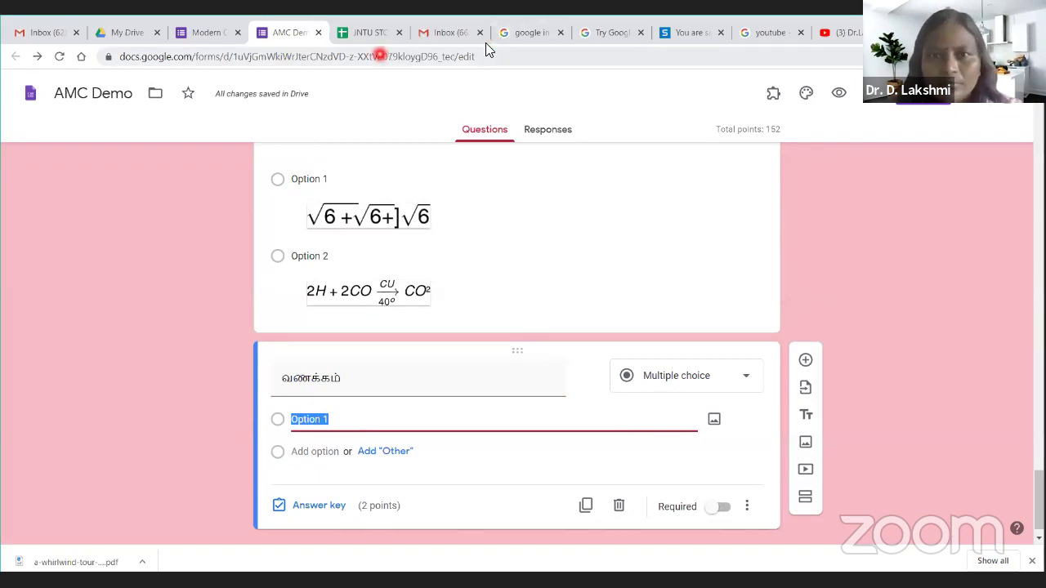
click(605, 35)
click(189, 269)
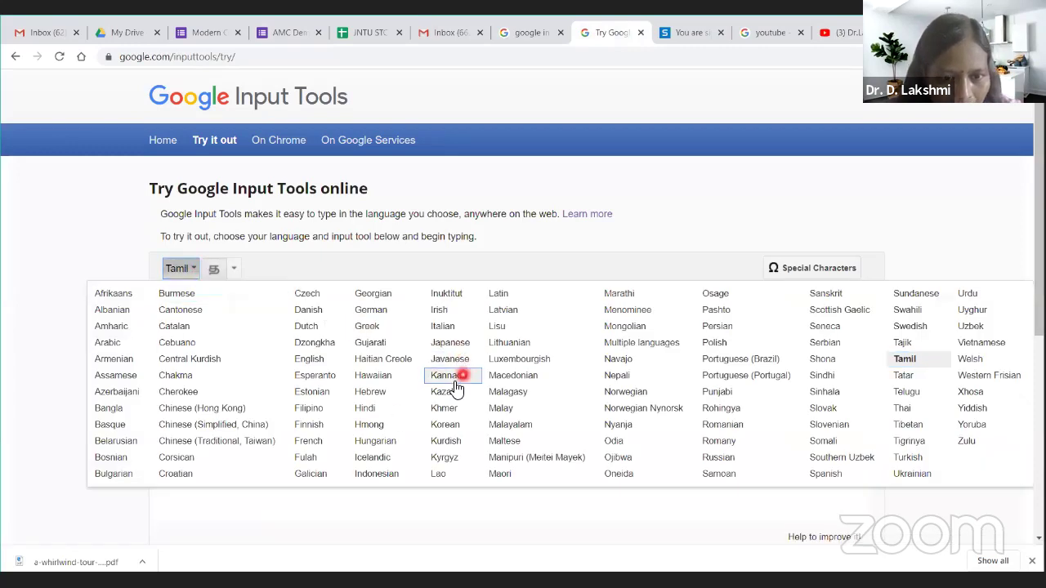
click(364, 408)
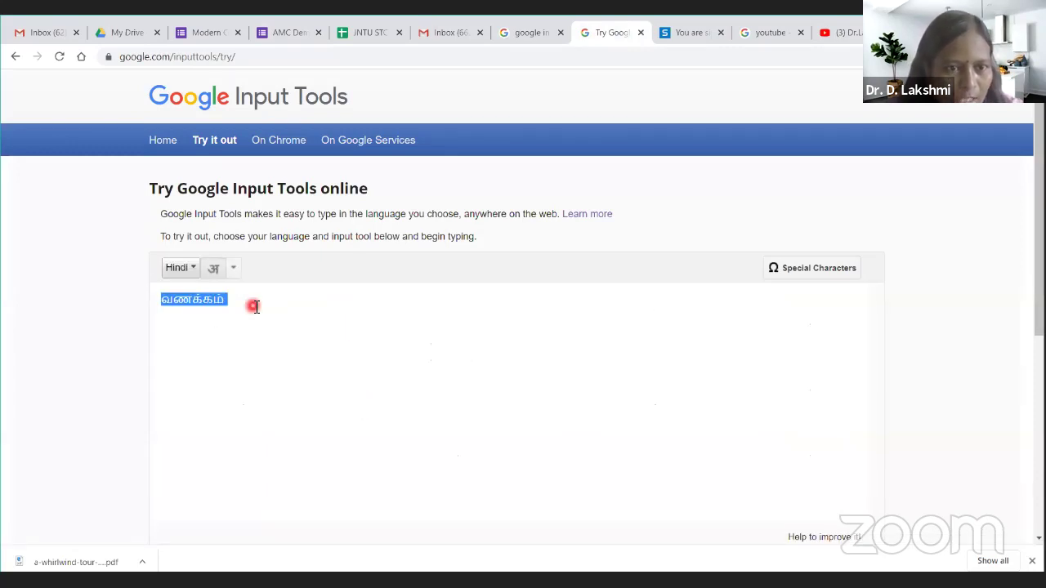
text(namaskar)
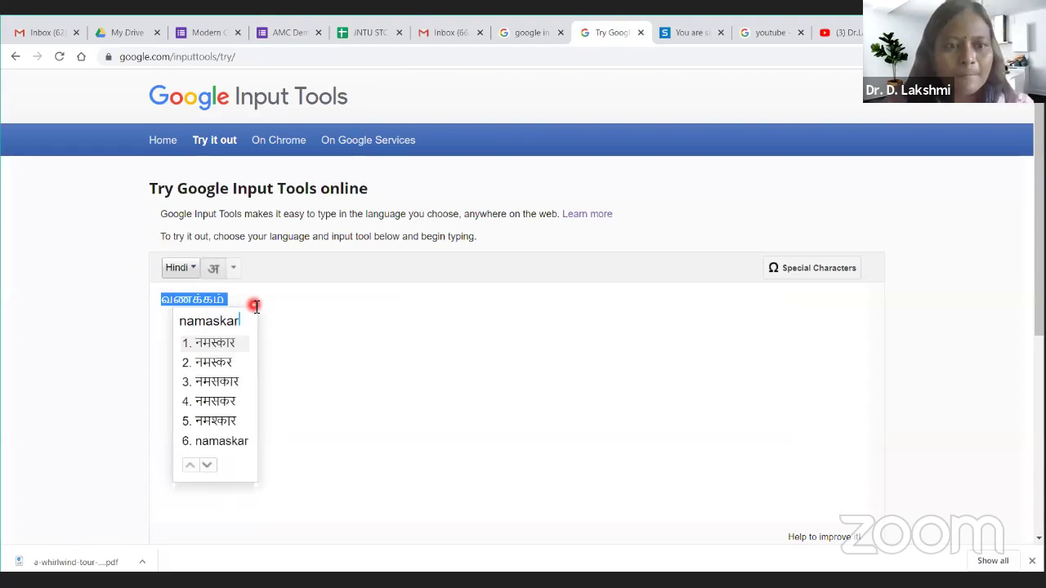
click(215, 342)
- Copy the Hindi word नमस्कार and paste it as the first option of the வணக்கம் question in the AMC Demo form
drag(227, 297, 157, 290)
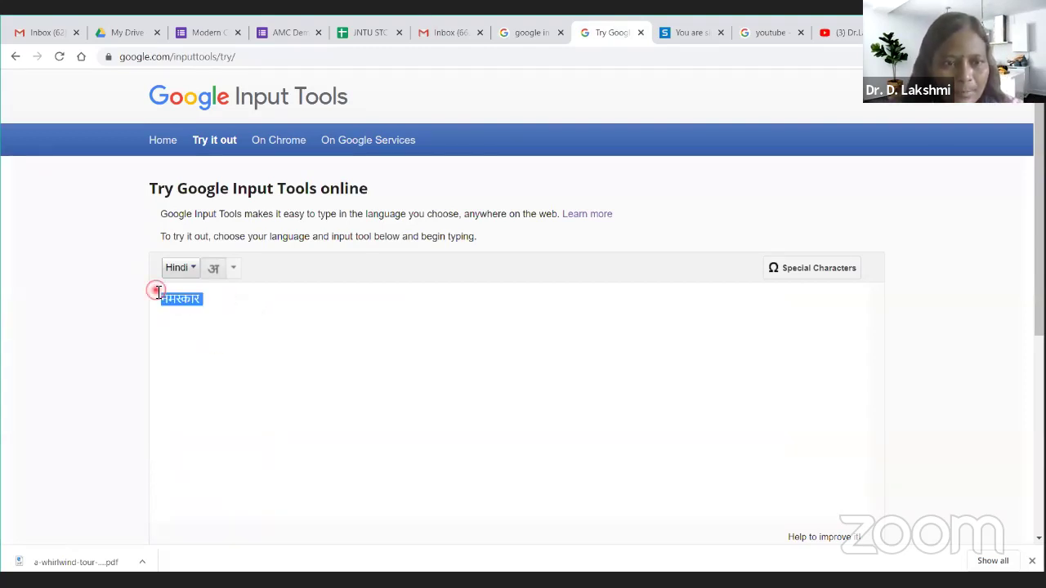
key(ctrl+c)
key(ctrl+4)
click(306, 423)
key(ctrl+v)
click(469, 437)
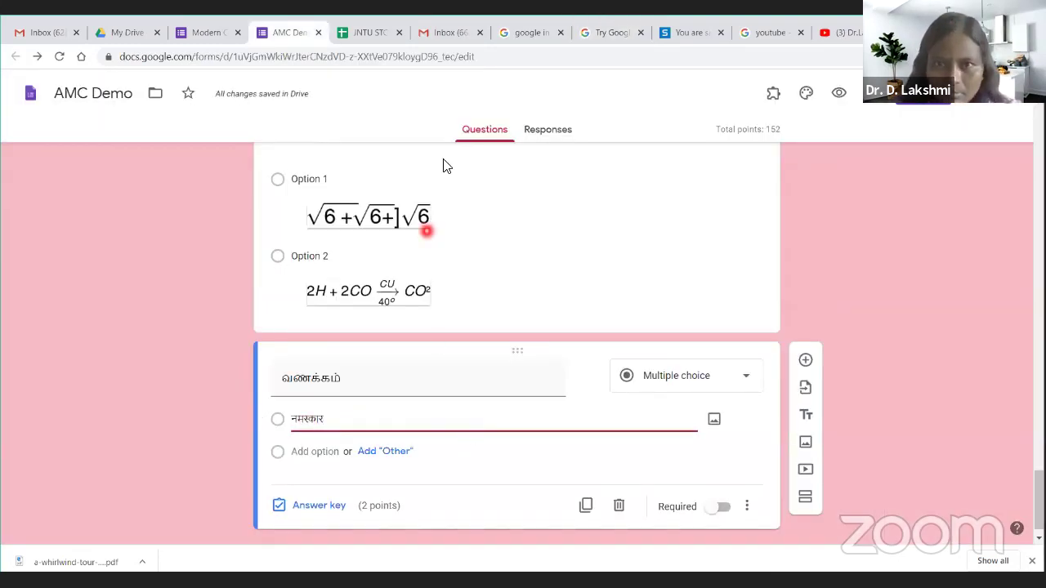
- Return to Google Input Tools, set the input language to Telugu and enter "Namasthe", accepting the suggestion నమస్తే
click(603, 37)
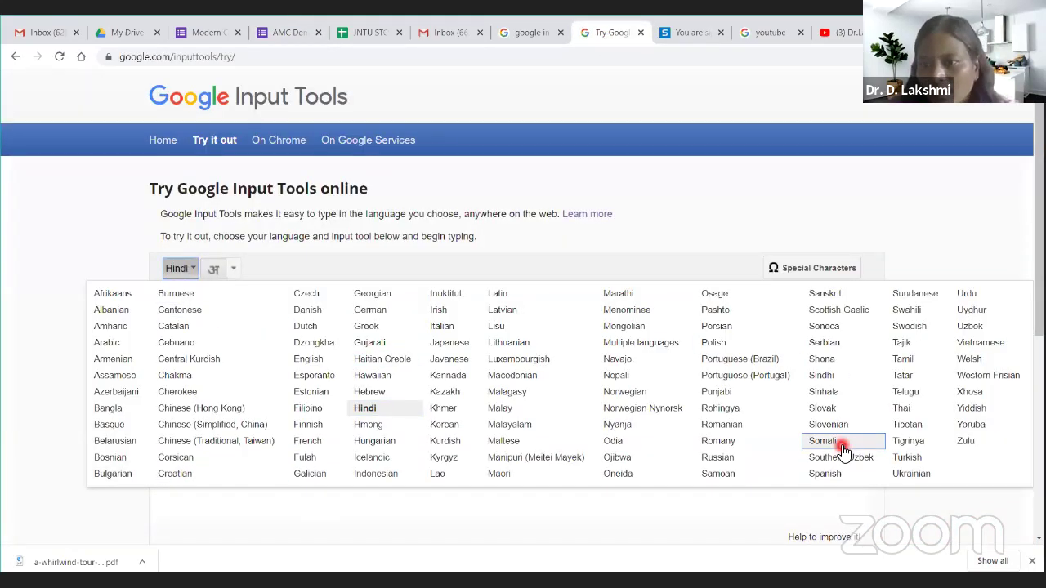
click(905, 391)
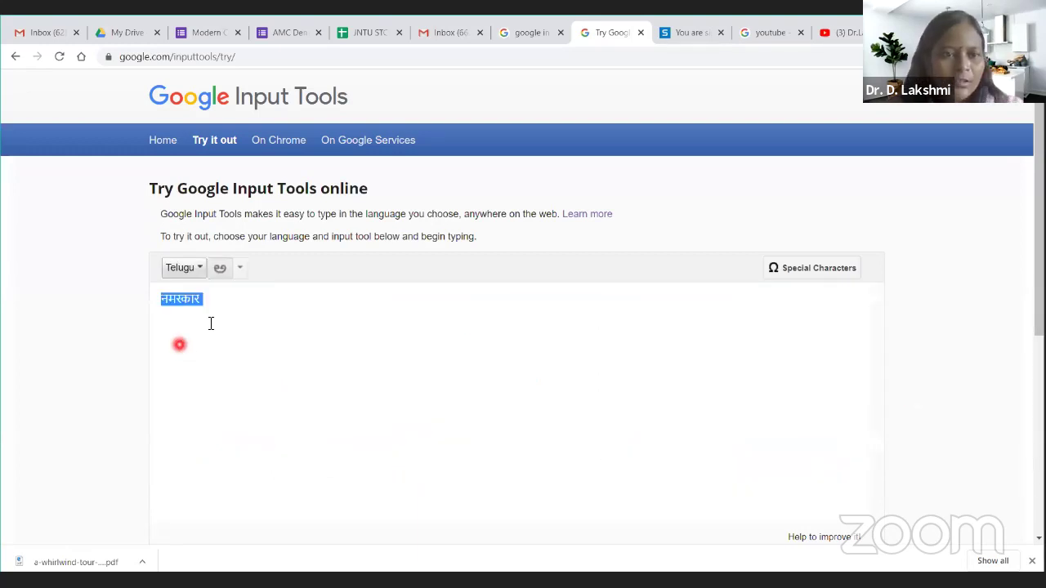
text(Namas)
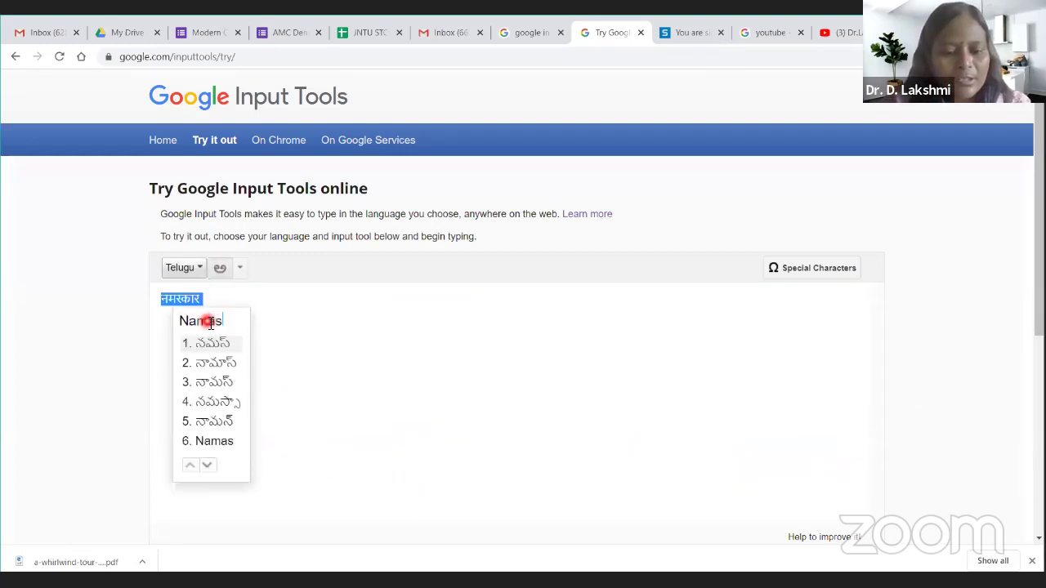
text(the)
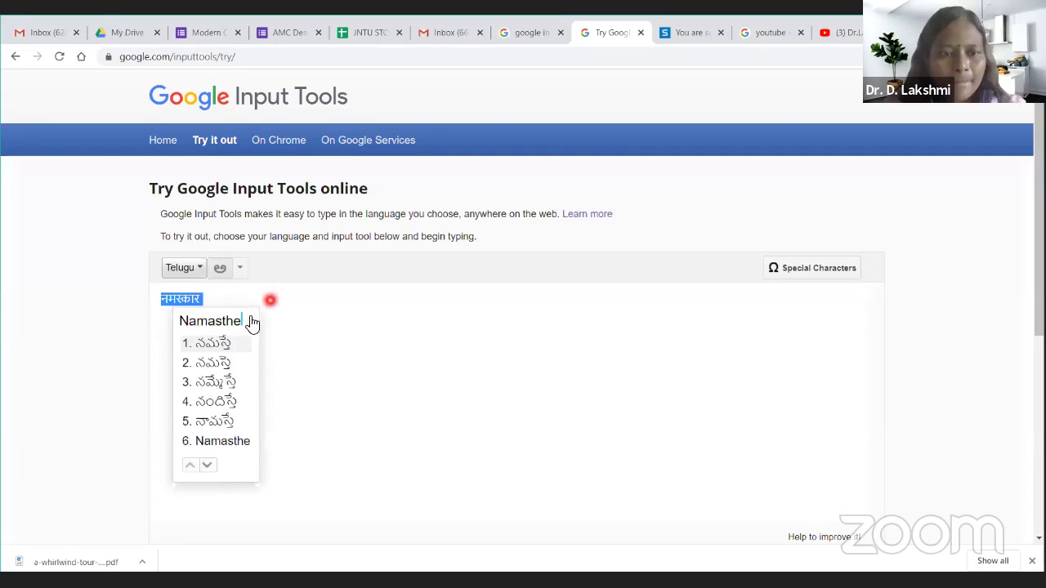
click(213, 344)
- Copy the Telugu word నమస్తే and paste it as the second option of the வணக்கம் question in the form
drag(224, 311, 128, 299)
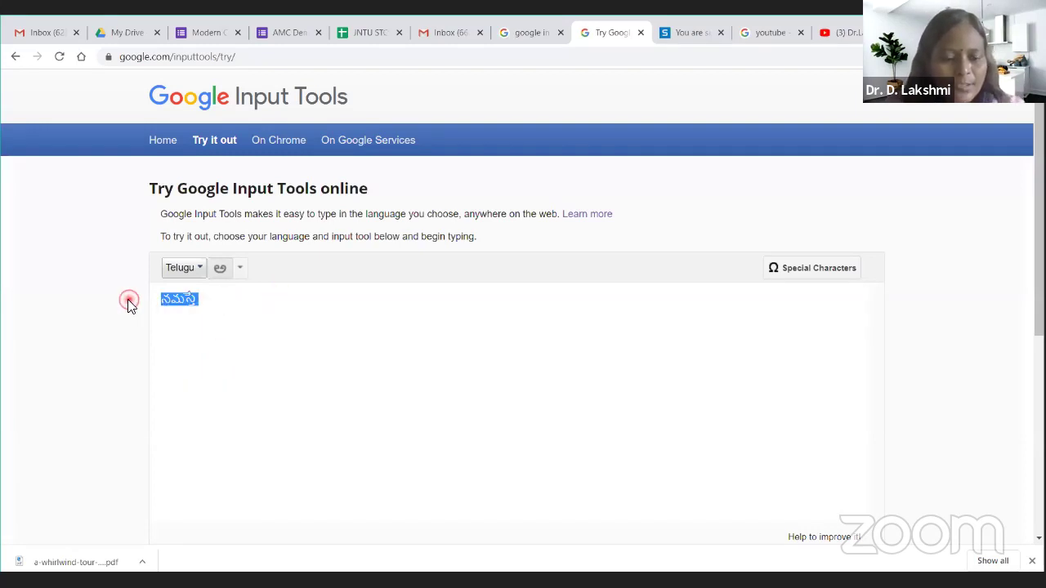
key(ctrl+4)
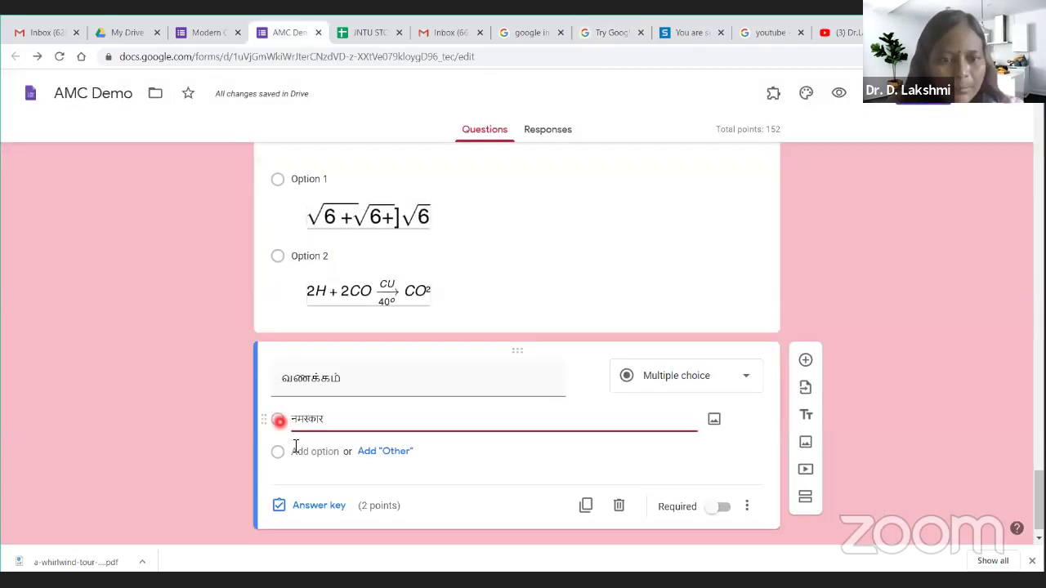
click(299, 450)
key(ctrl+v)
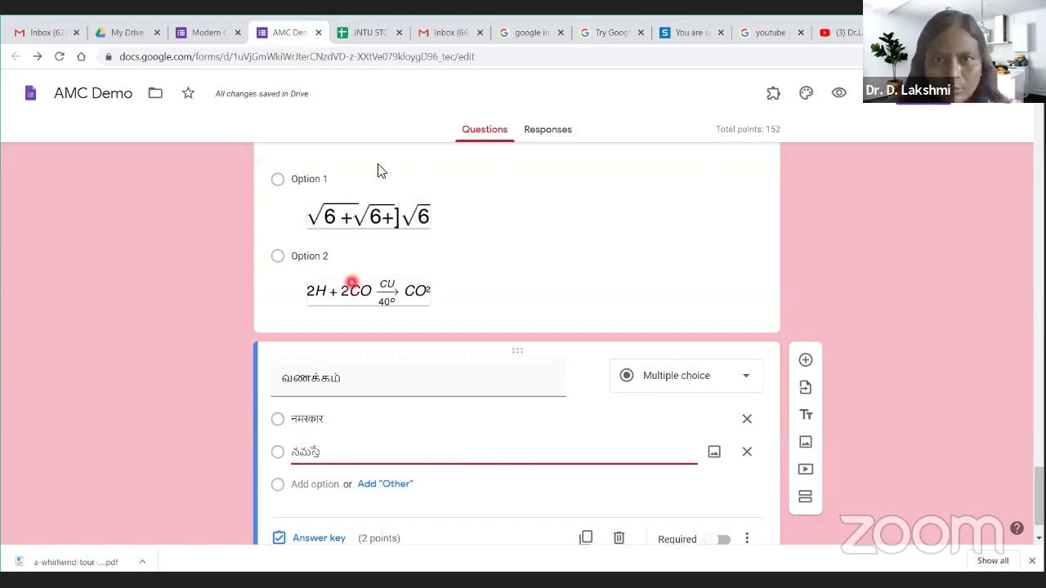
click(613, 33)
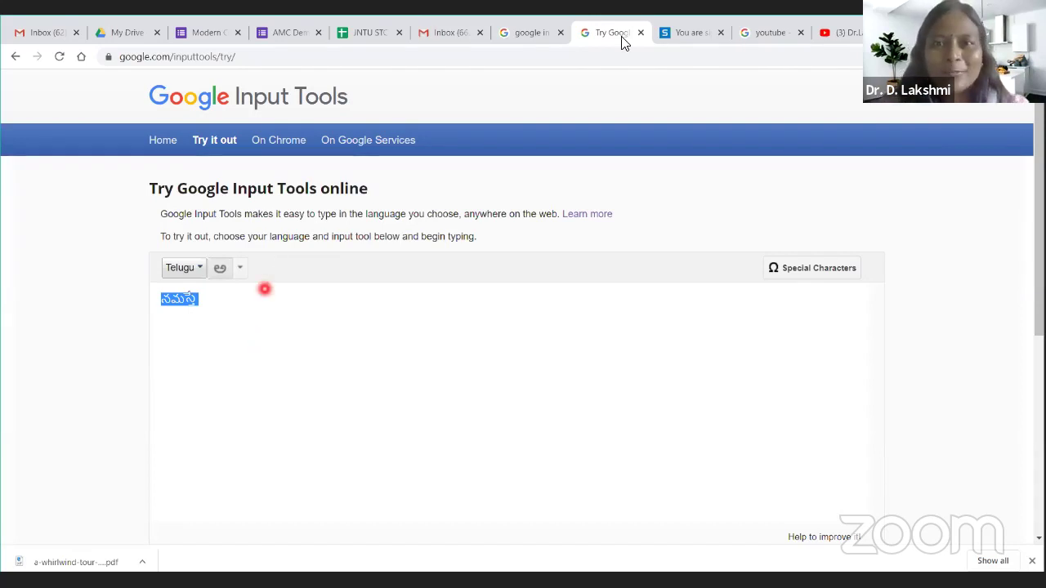
- Set the points of the AMC Demo question "Do you use any TLP tool before this workshop? Which are?" to 10
click(295, 36)
scroll(495, 299, up, 10)
scroll(684, 138, up, 5)
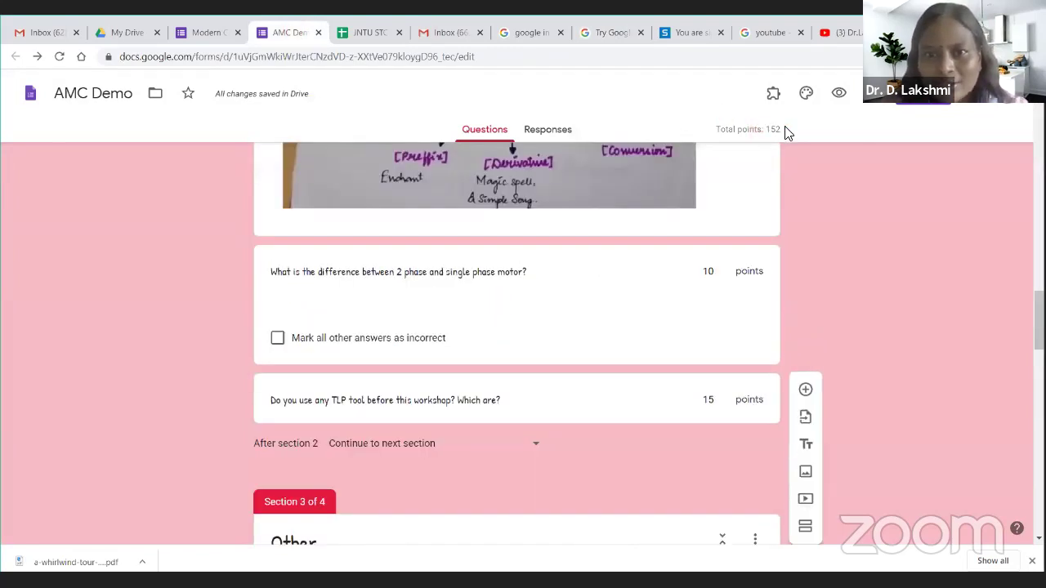
mouse_move(792, 137)
mouse_down()
mouse_move(707, 136)
mouse_move(791, 122)
mouse_move(797, 133)
mouse_up()
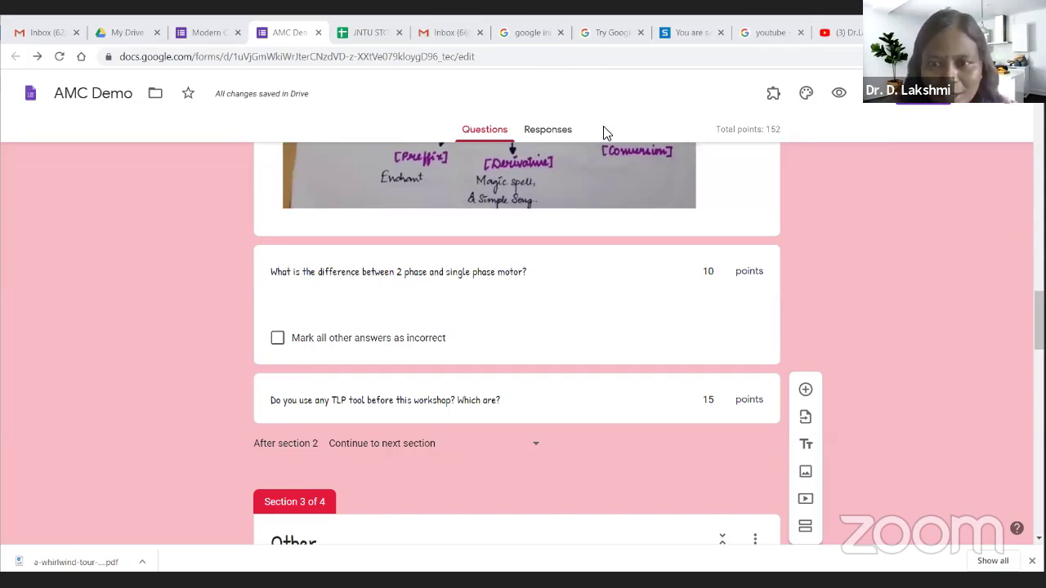
click(704, 396)
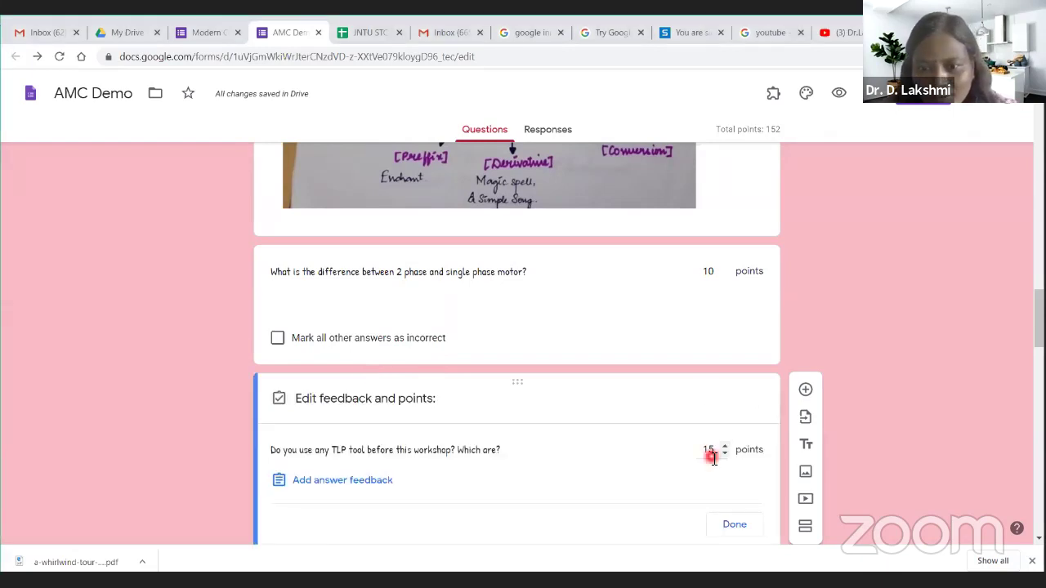
double_click(710, 452)
text(10)
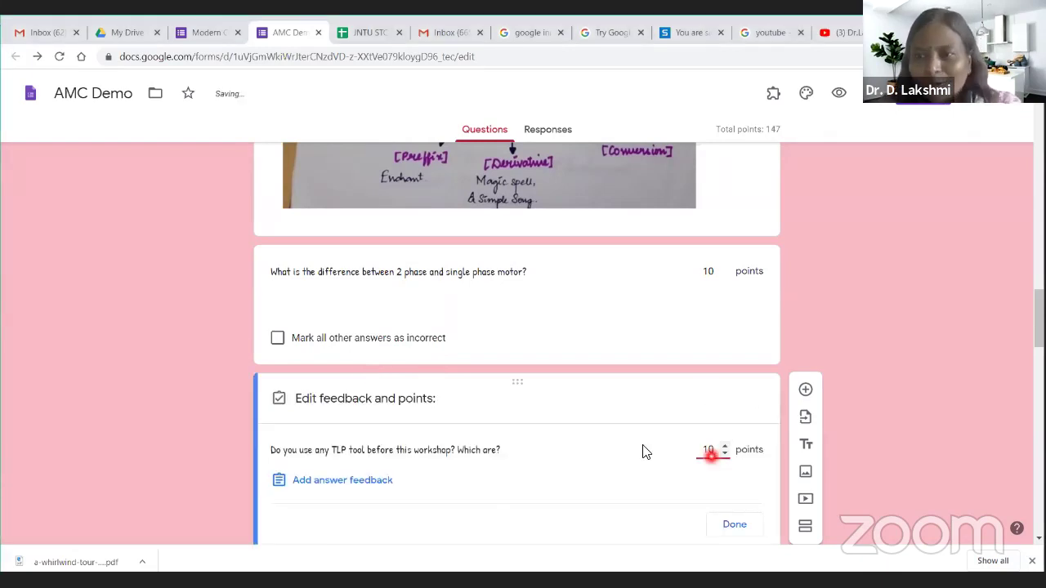
- Set the points of the "Introduction to Python" question in the Upload Unit 1 assignment section to 70
scroll(613, 445, down, 3)
scroll(389, 454, down, 6)
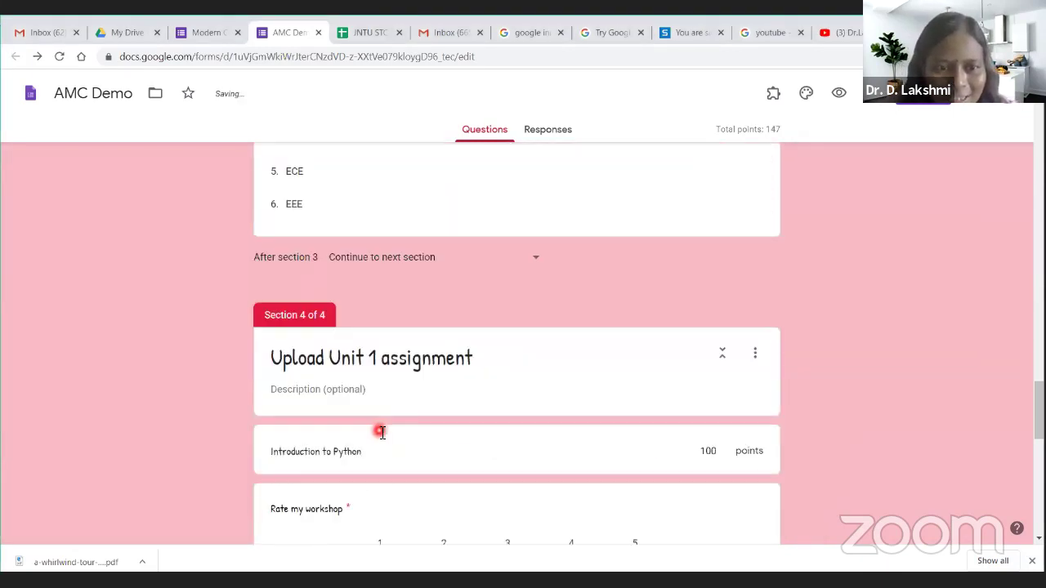
click(343, 454)
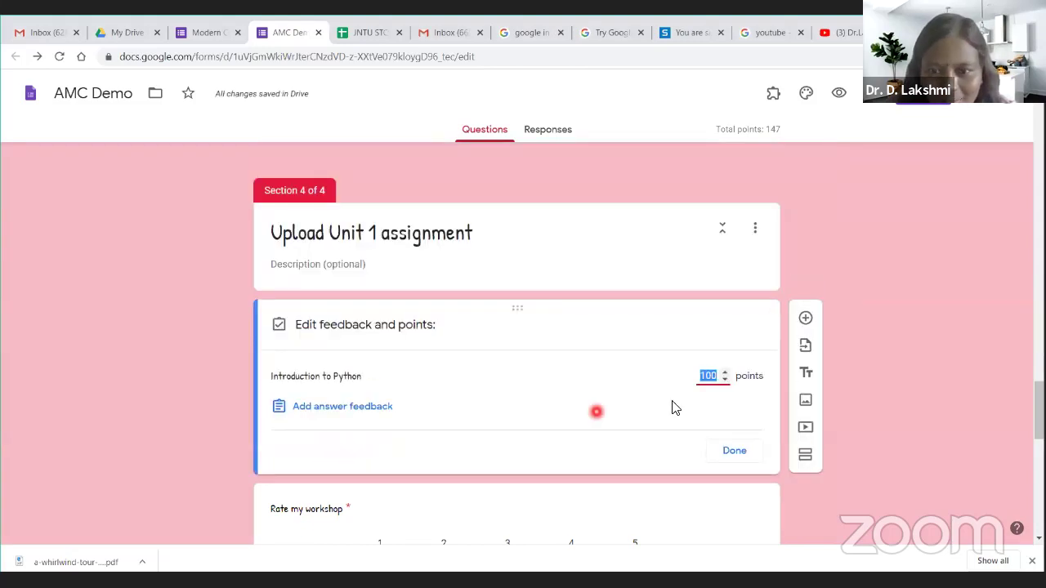
text(70)
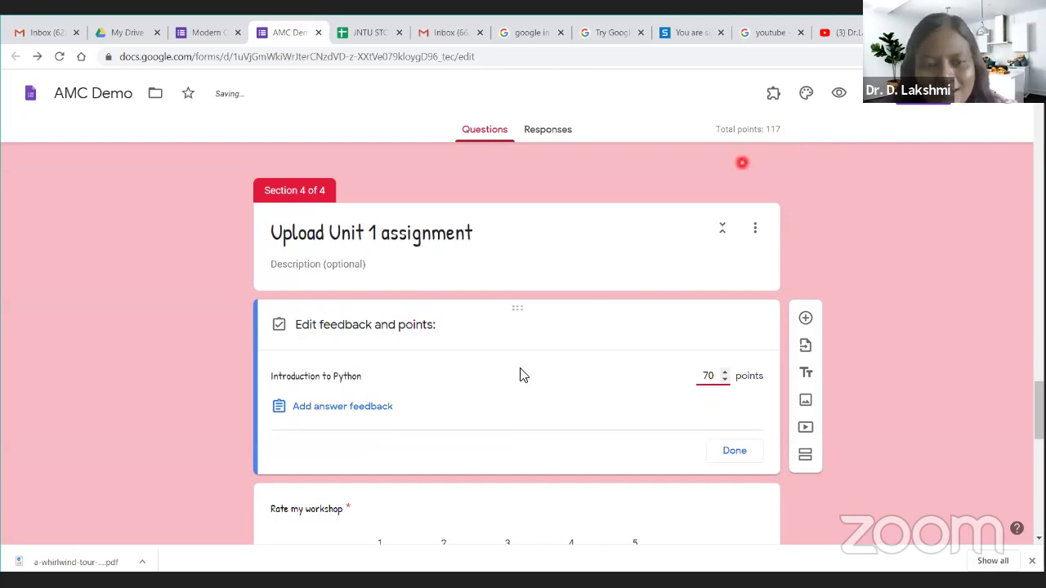
- Set the points of the question "What is the difference between 2 phase and single phase motor?" to 5
scroll(505, 384, down, 3)
scroll(332, 357, down, 1)
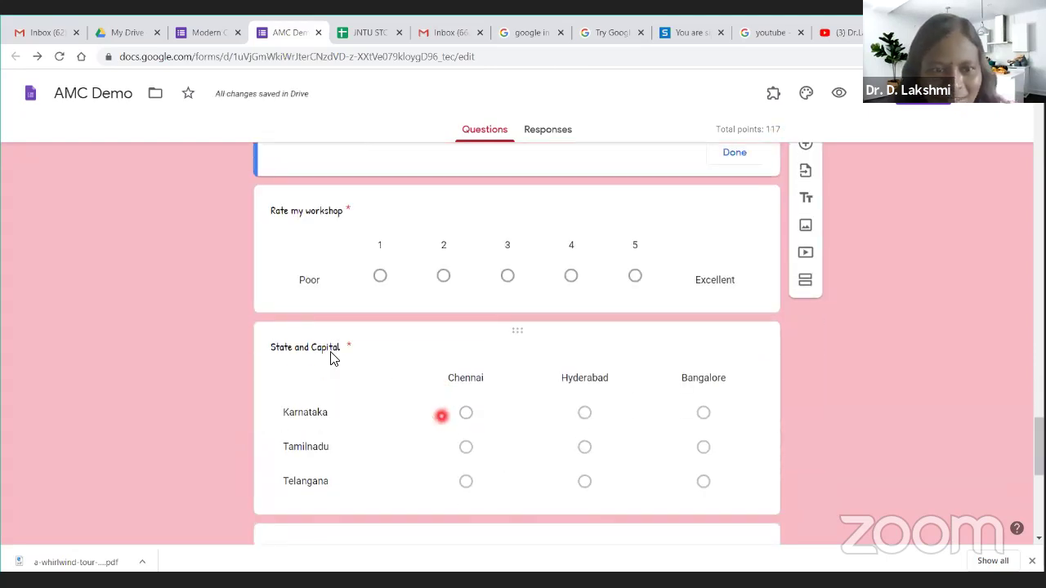
click(299, 305)
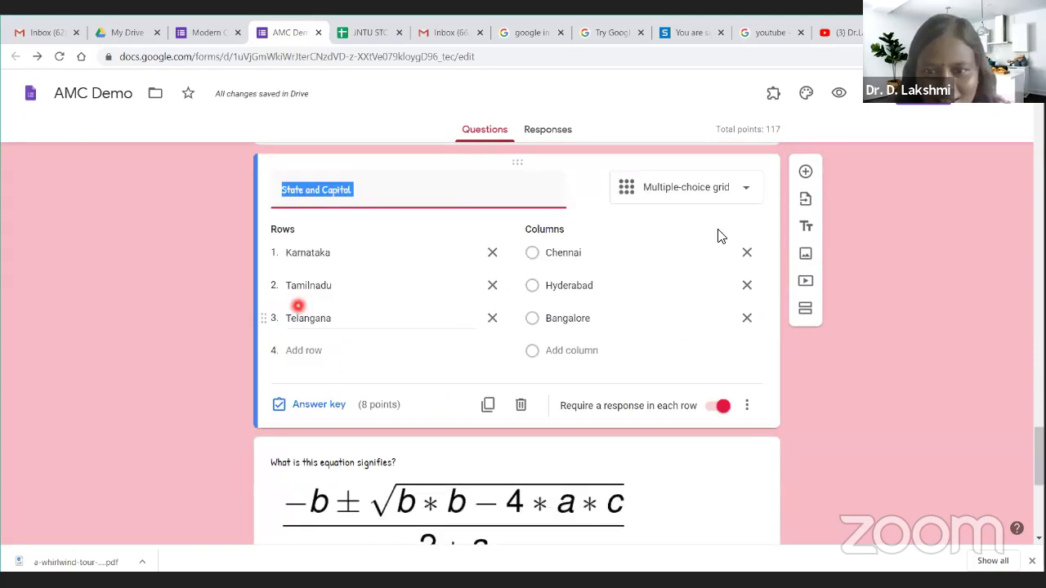
scroll(490, 330, up, 5)
scroll(455, 343, up, 15)
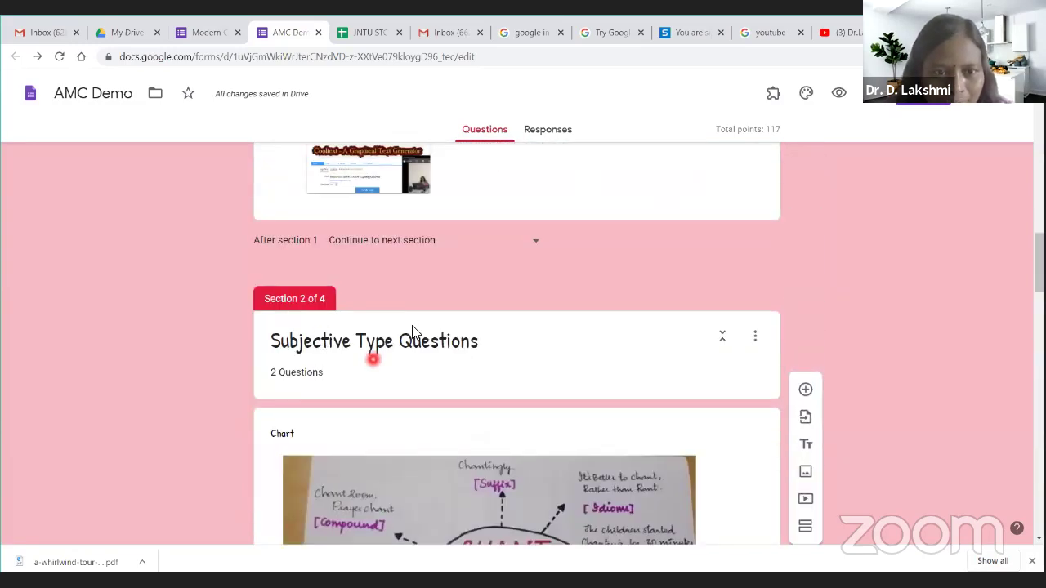
scroll(400, 359, up, 1)
scroll(346, 415, down, 6)
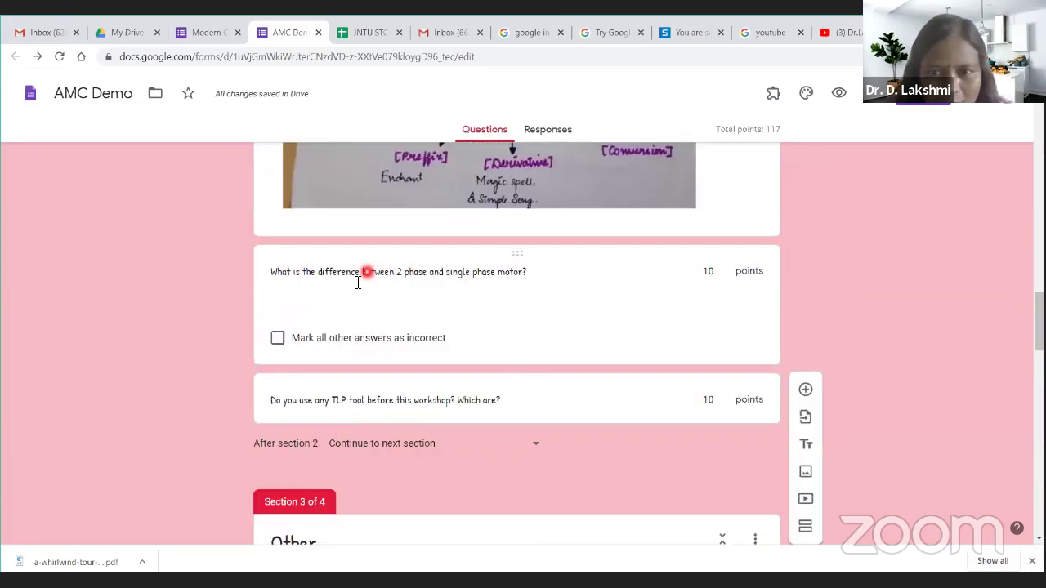
click(359, 280)
double_click(709, 320)
text(5)
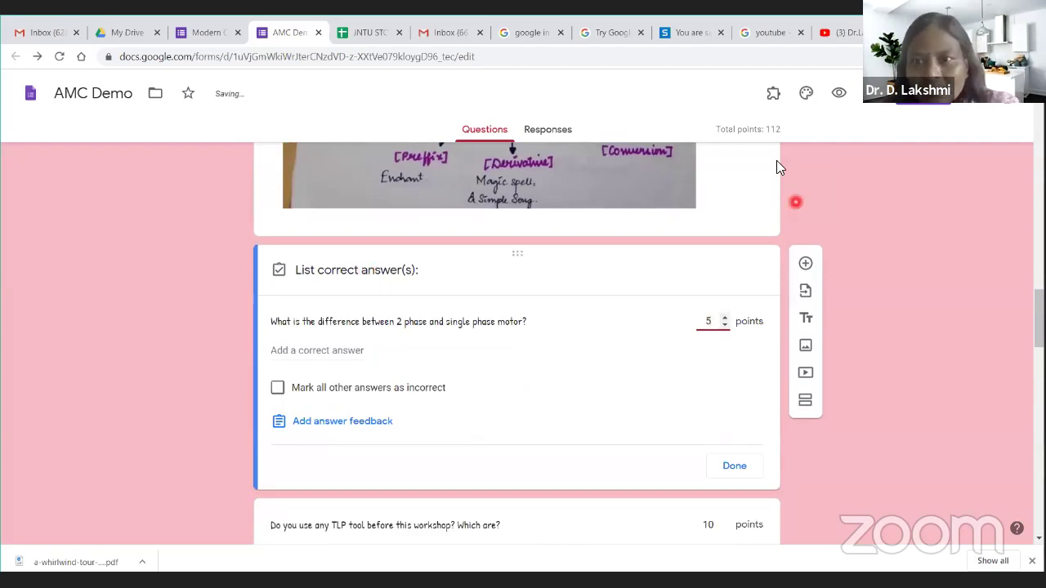
click(722, 197)
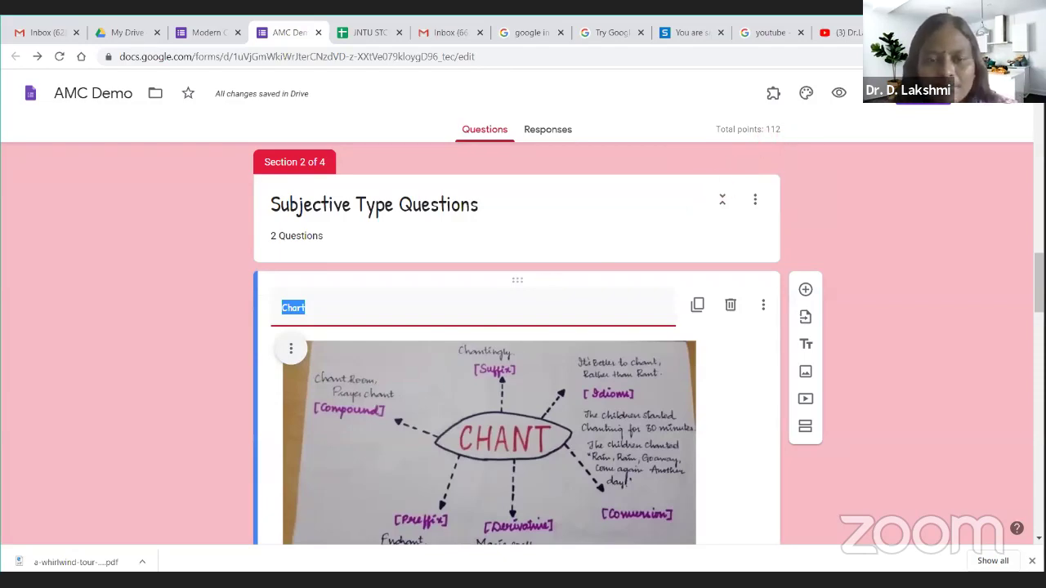
- Open the form's sending options, shorten the form's share link, copy it and close the dialog
scroll(572, 227, up, 15)
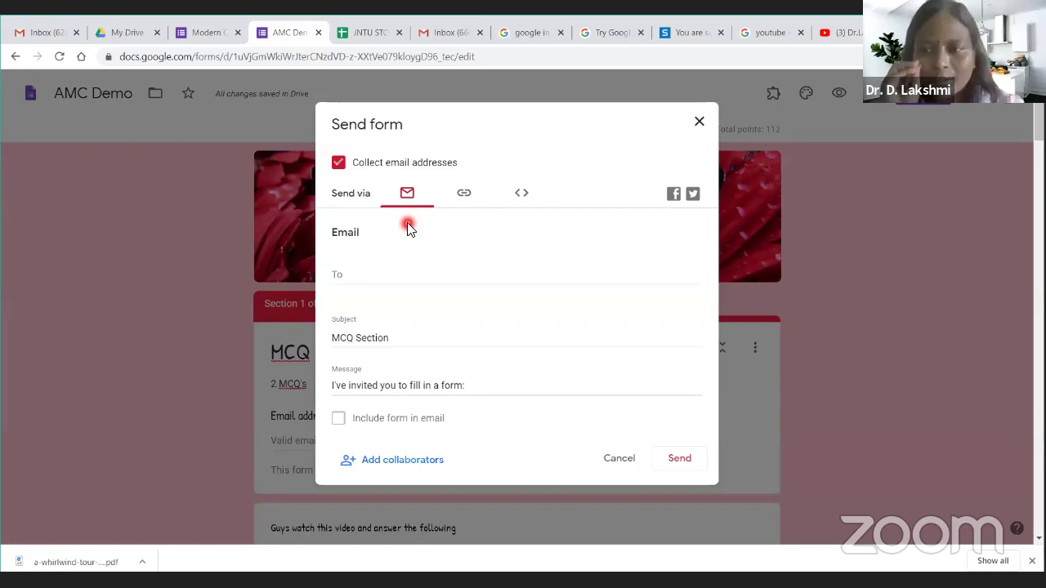
click(366, 276)
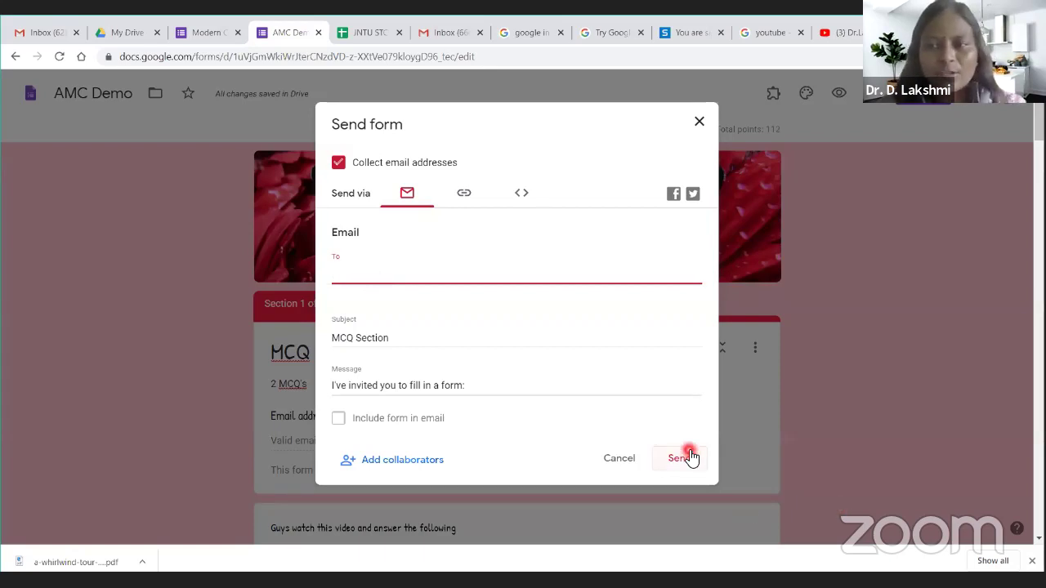
click(470, 199)
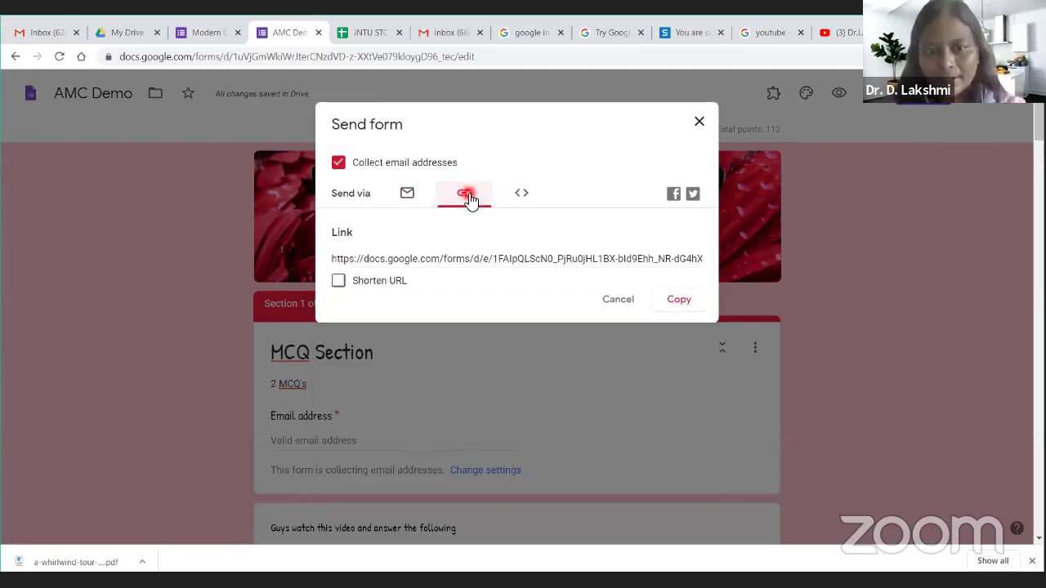
click(339, 281)
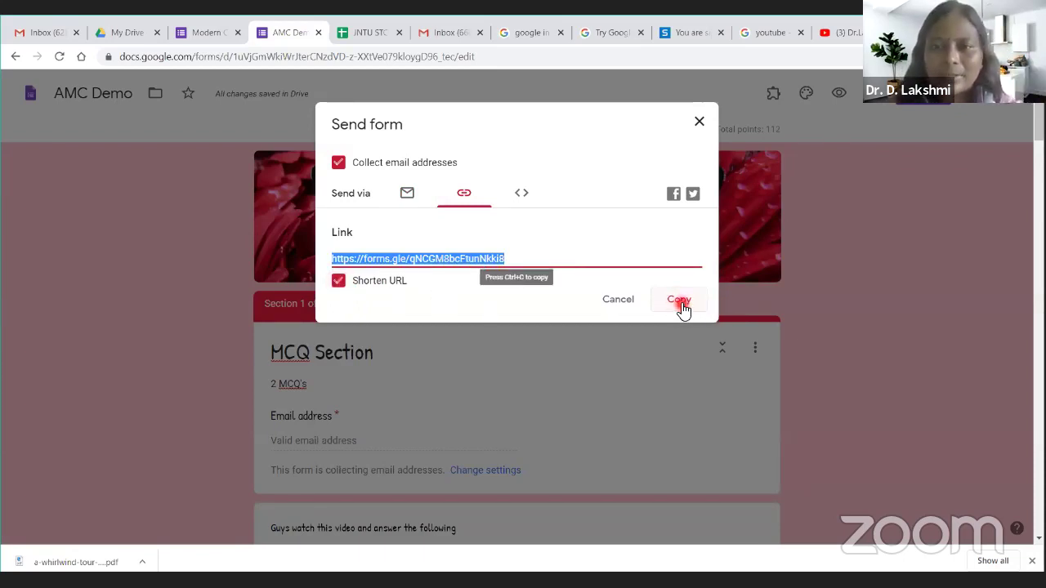
click(699, 121)
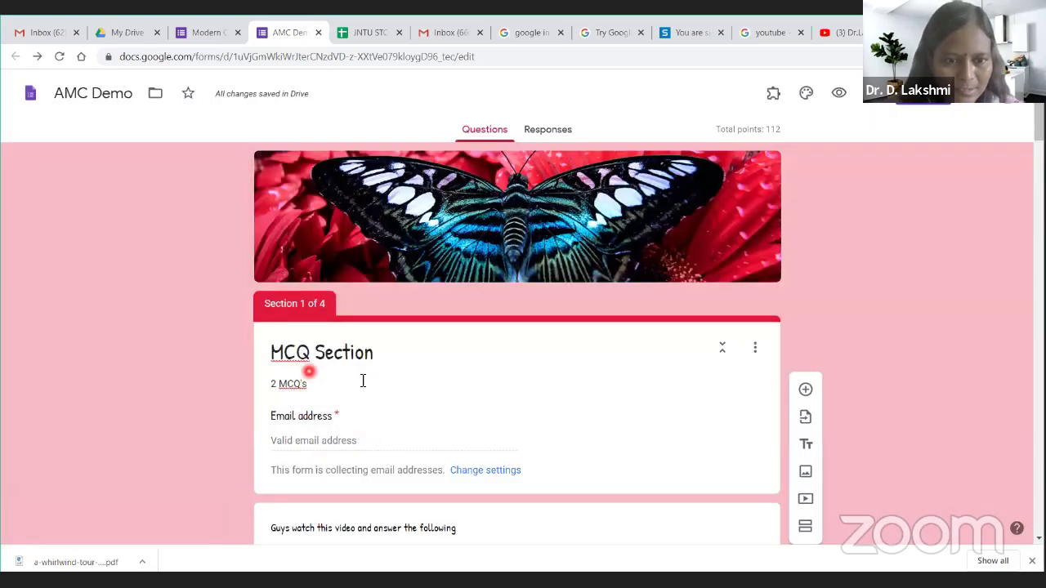
- Paste the shortened form link on a new line below "2 MCQ's" in the MCQ Section description
triple_click(349, 387)
click(349, 389)
key(Return)
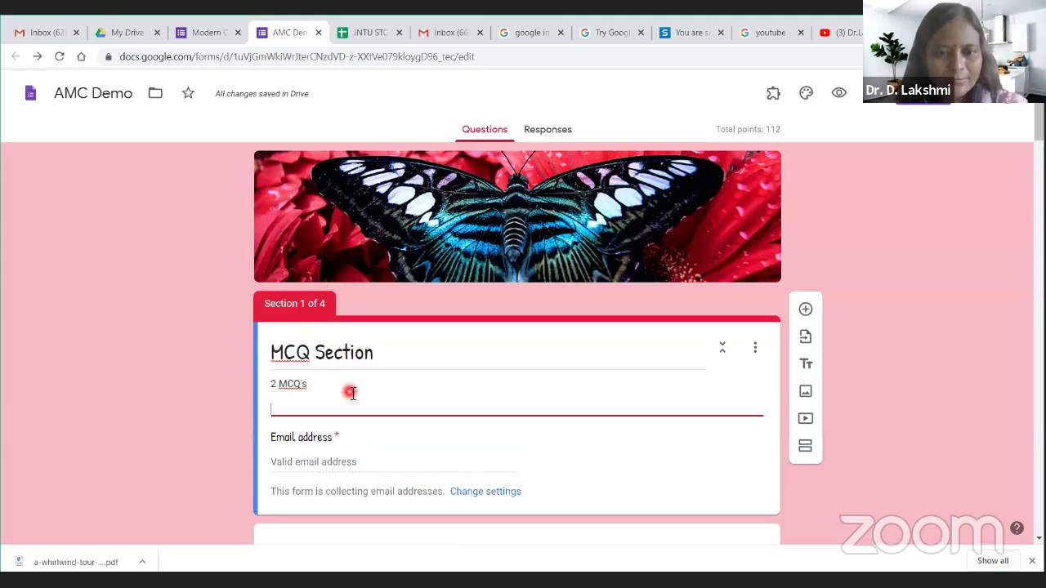
key(ctrl+v)
key(Return)
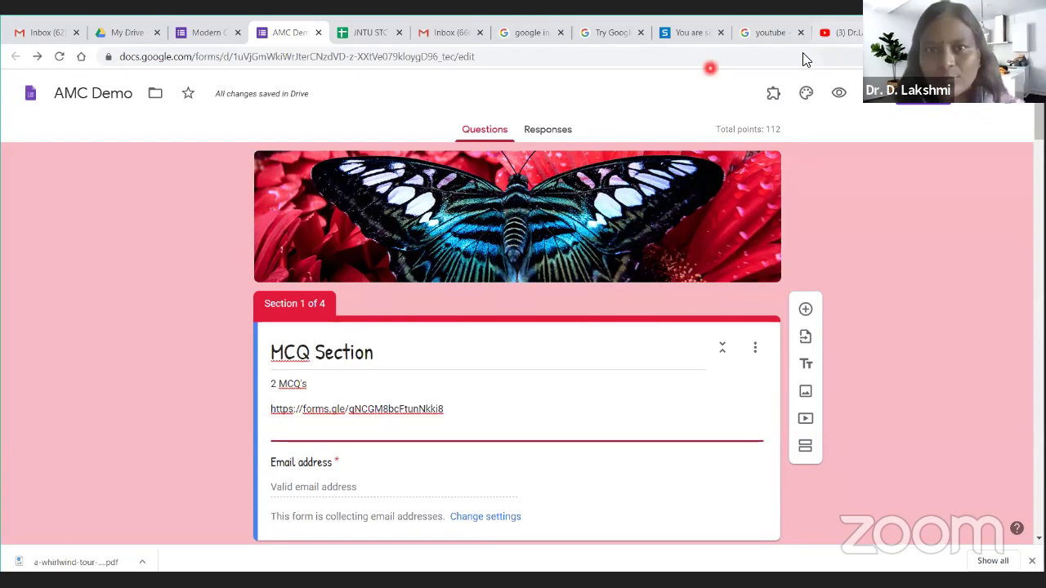
- Open the AMC Demo form's sending options to review the email fields, and close them without sending
click(923, 93)
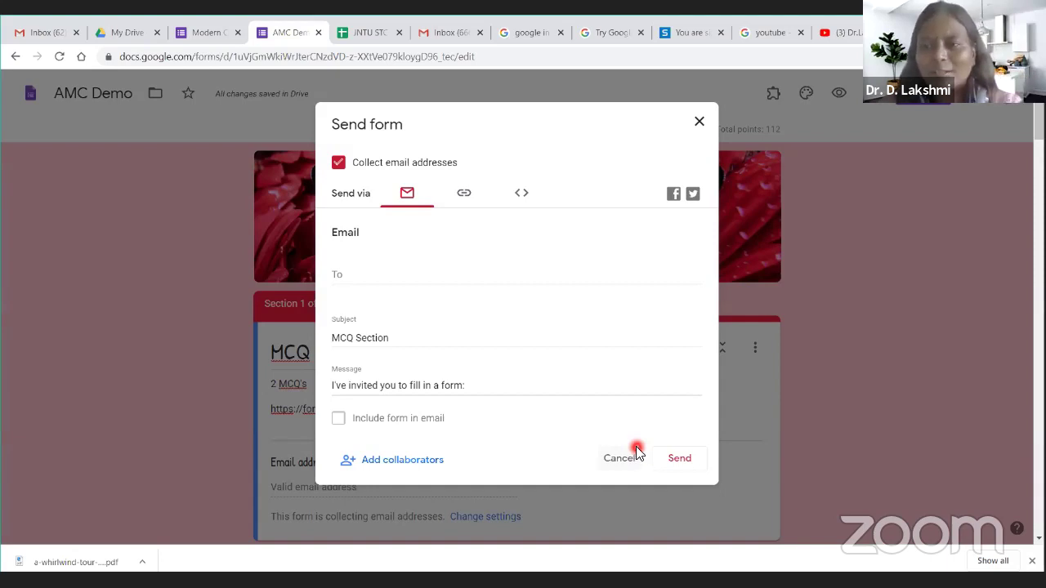
click(700, 123)
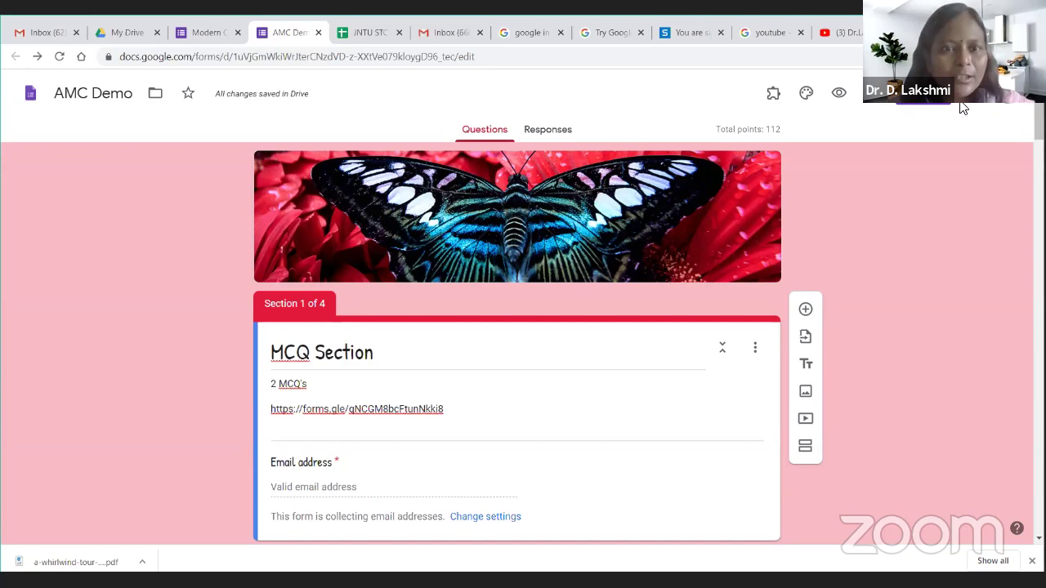
- Switch to the Modern Online Tools form, examine who its editors are in the collaborator settings, and close them
key(ctrl+shift+Tab)
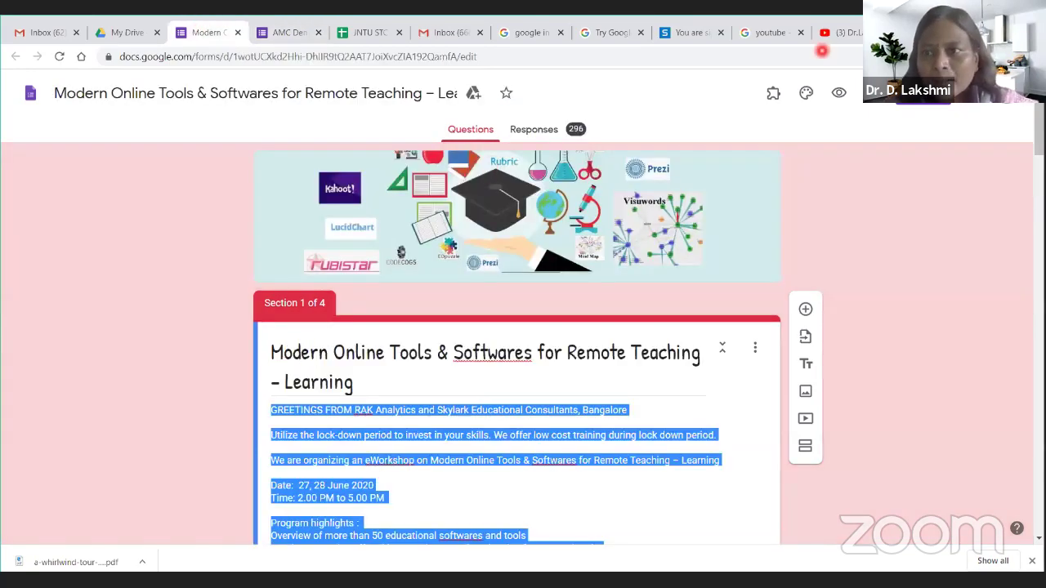
click(978, 108)
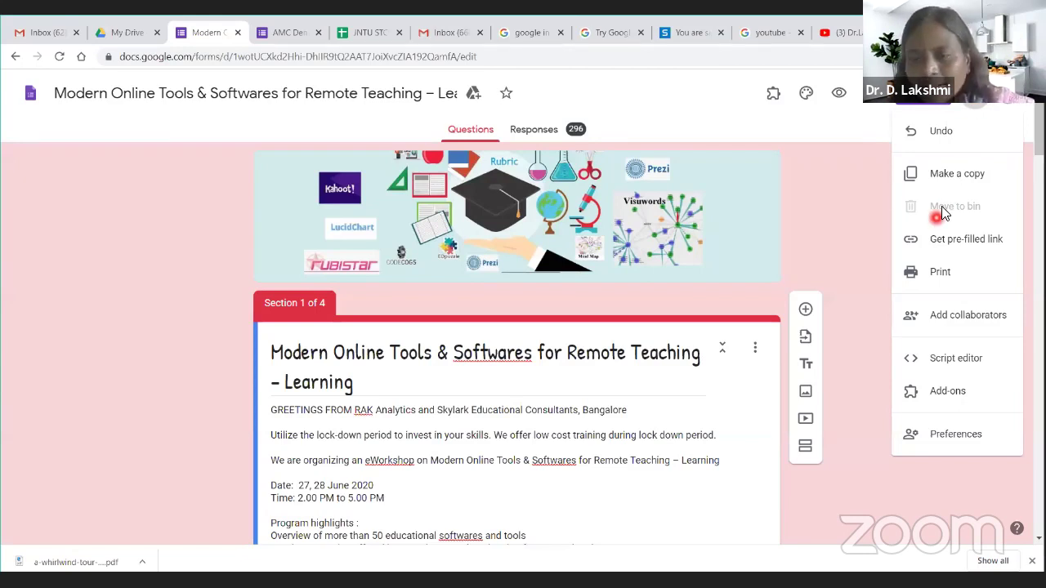
click(952, 313)
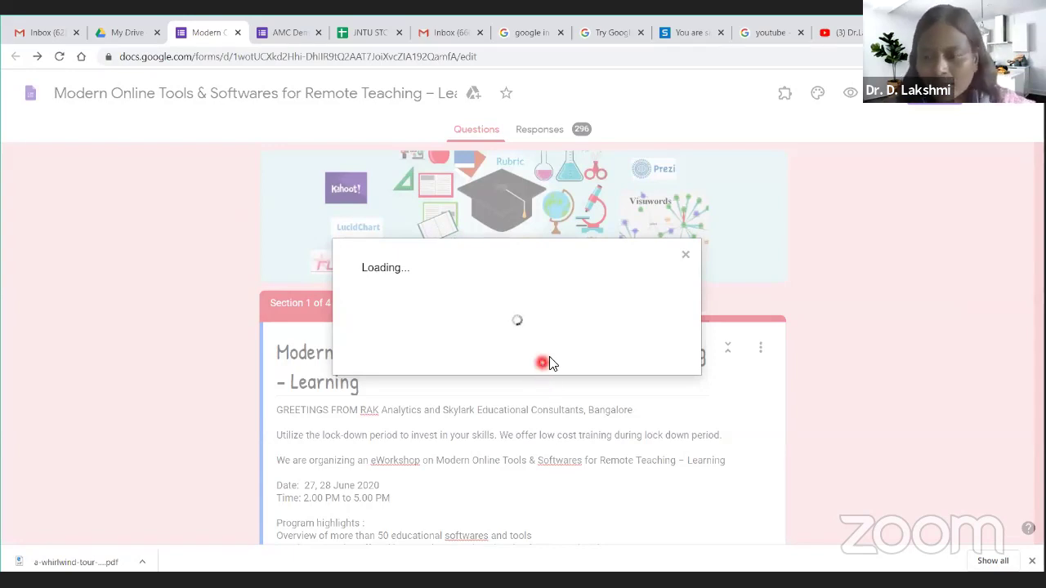
click(685, 255)
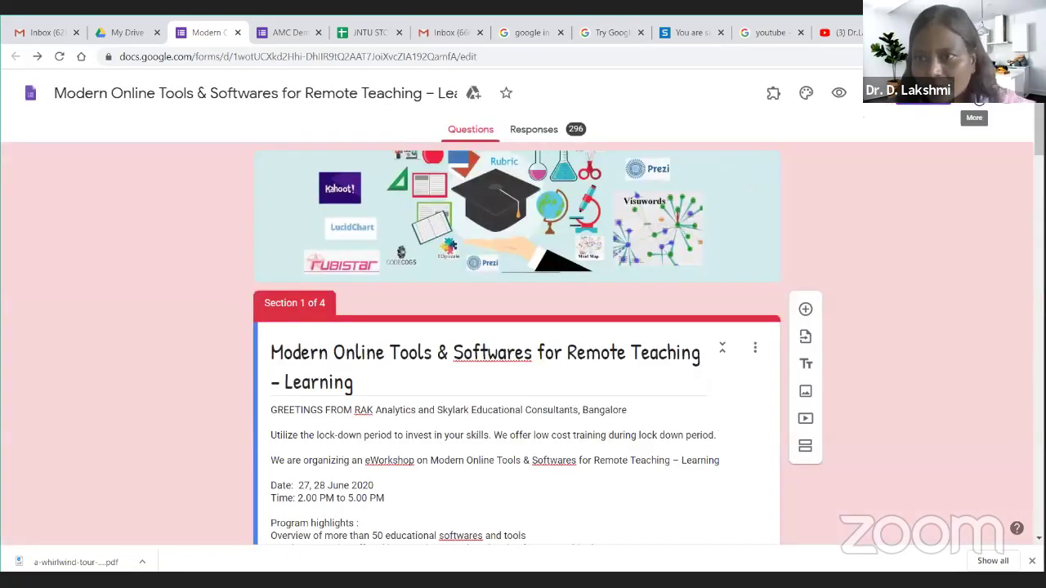
click(978, 95)
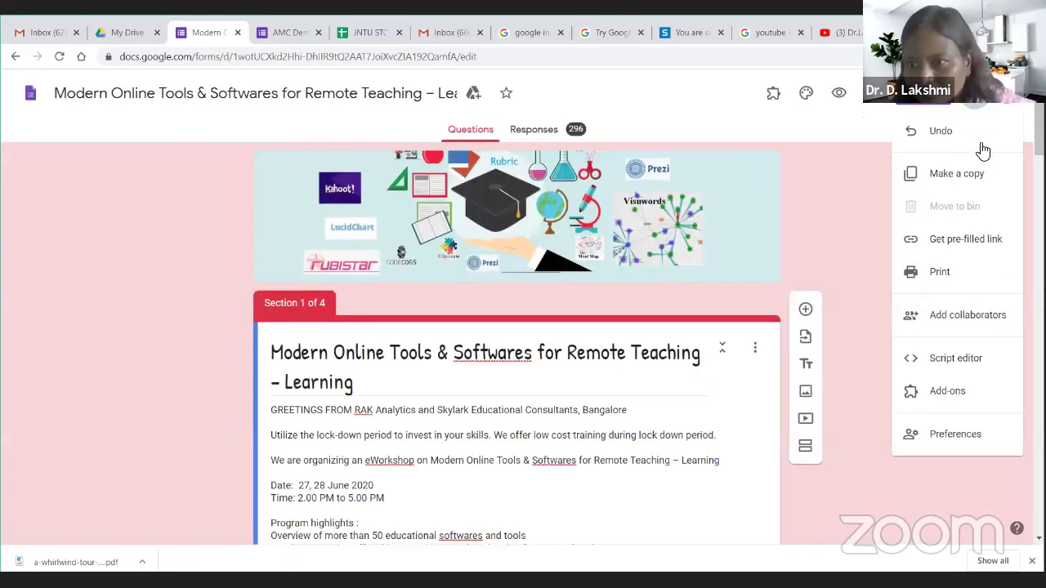
click(572, 383)
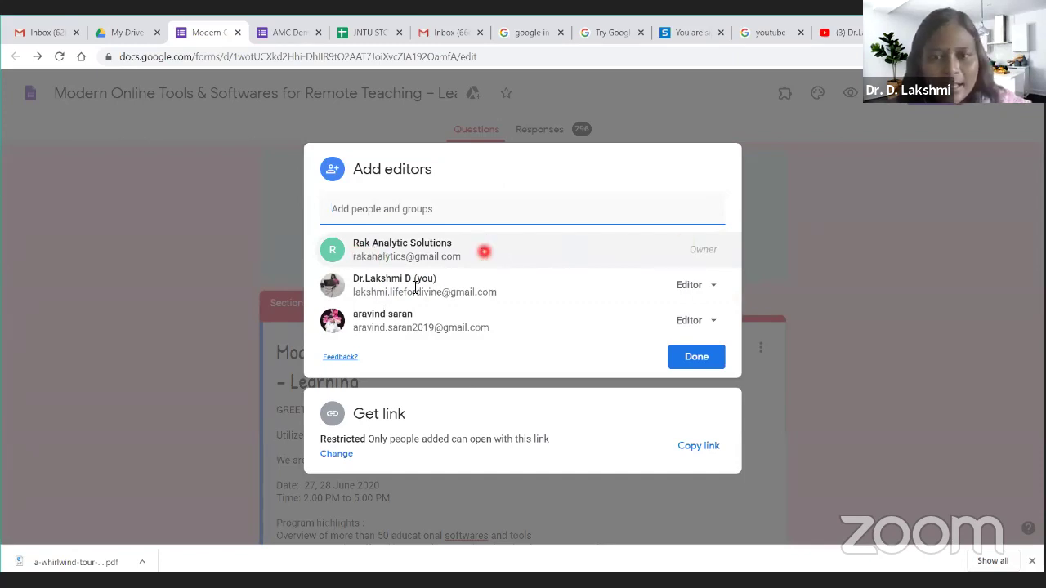
mouse_move(414, 286)
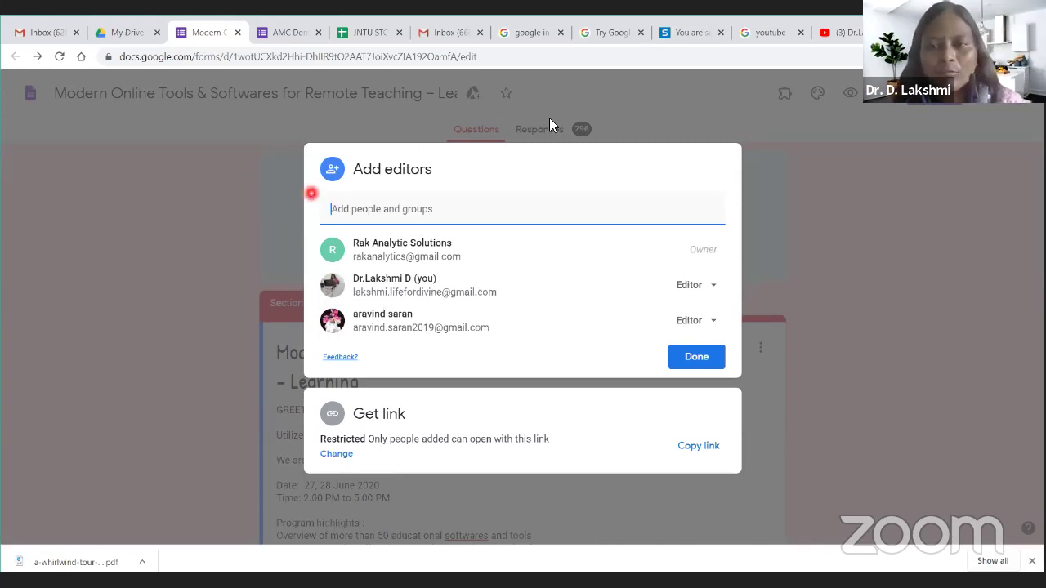
click(884, 385)
- Add a suggested contact as an editor of the AMC Demo form and send the invitation with notification
click(299, 33)
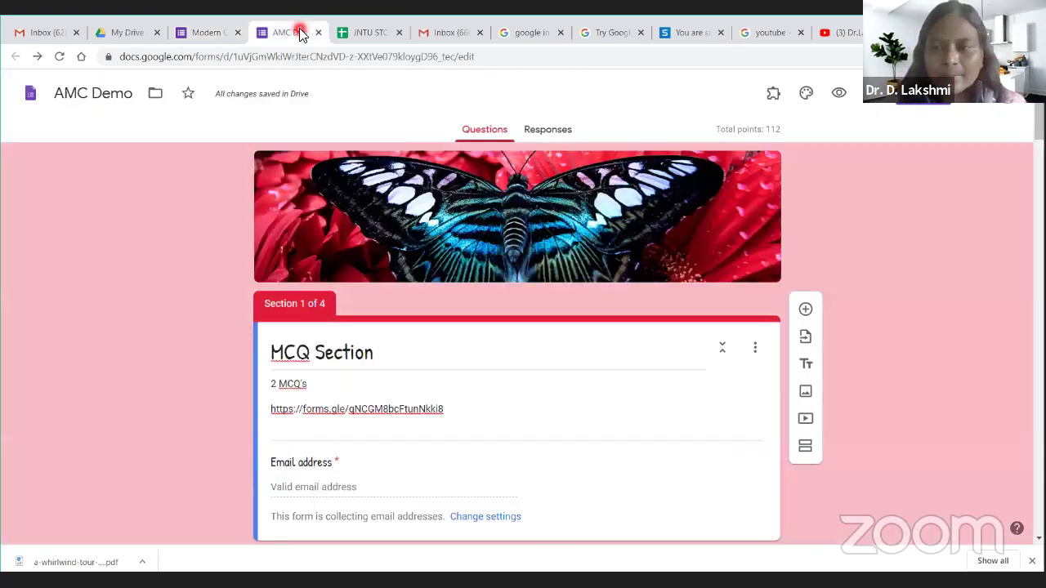
click(977, 105)
click(967, 314)
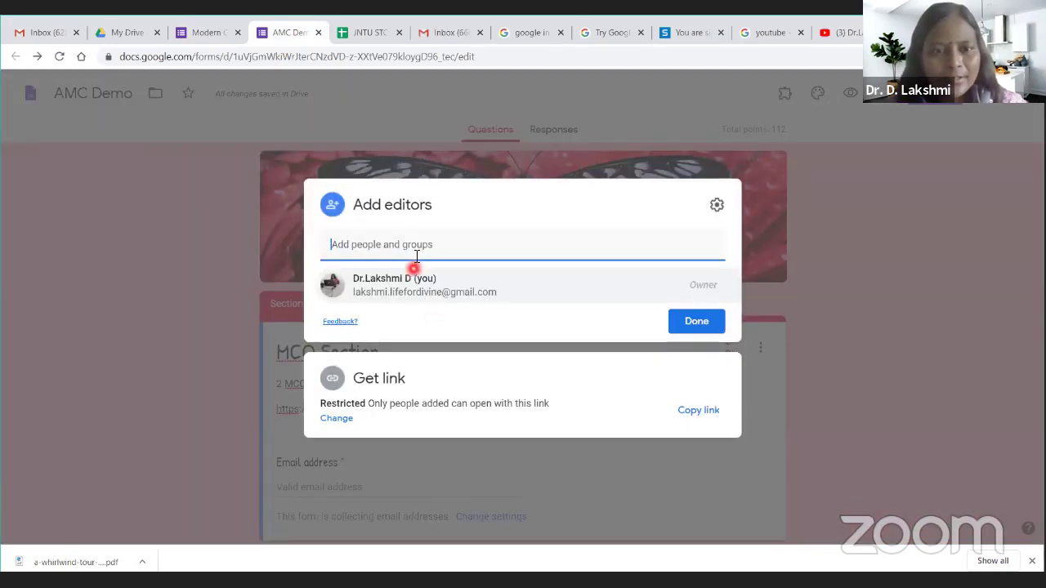
text(ka)
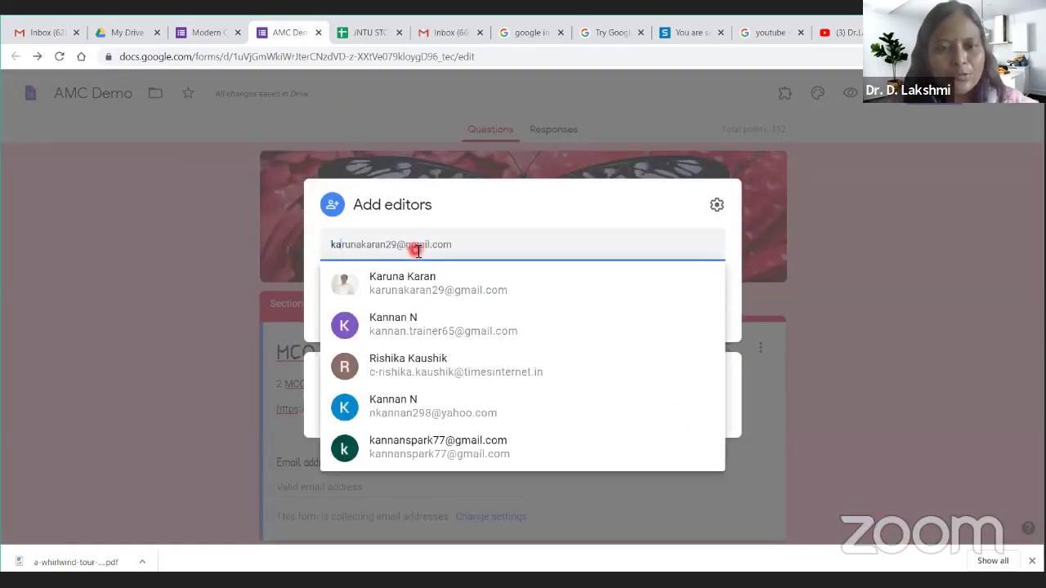
text(r)
click(416, 282)
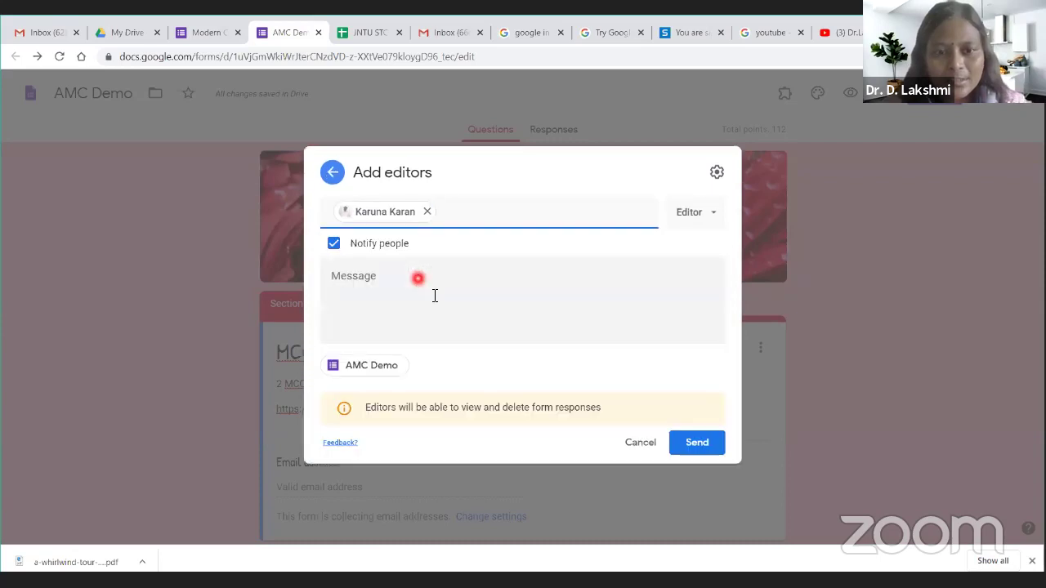
click(691, 452)
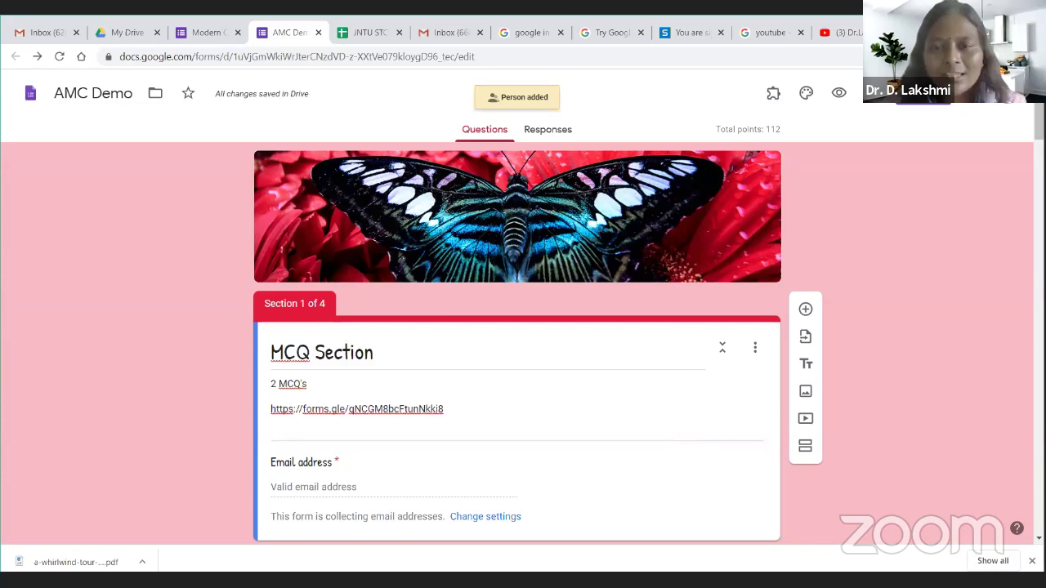
- Examine the responses of the AMC Demo form and of the Modern Online Tools form, including the latter's summary and response options
click(564, 135)
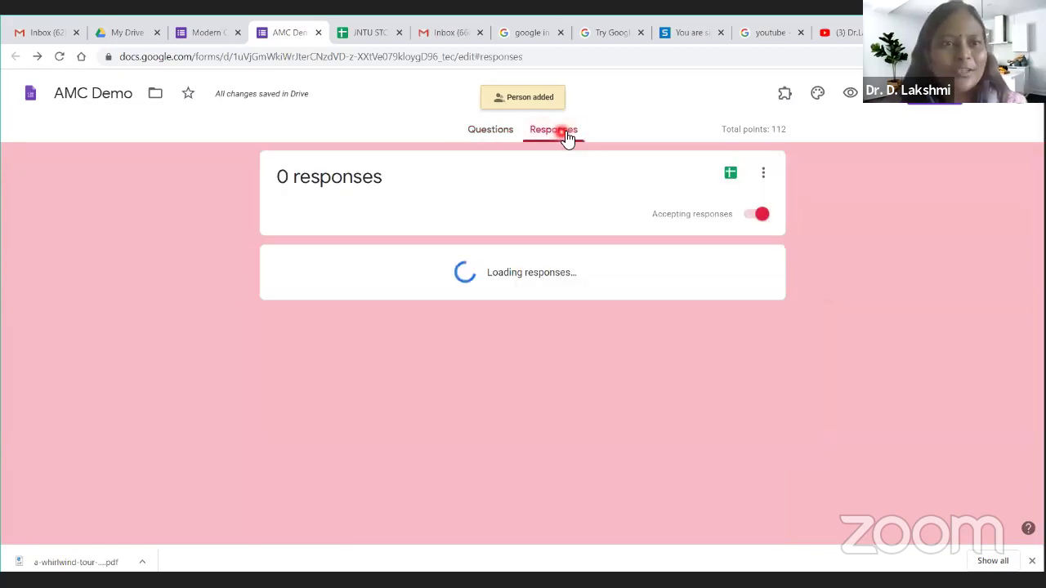
click(215, 32)
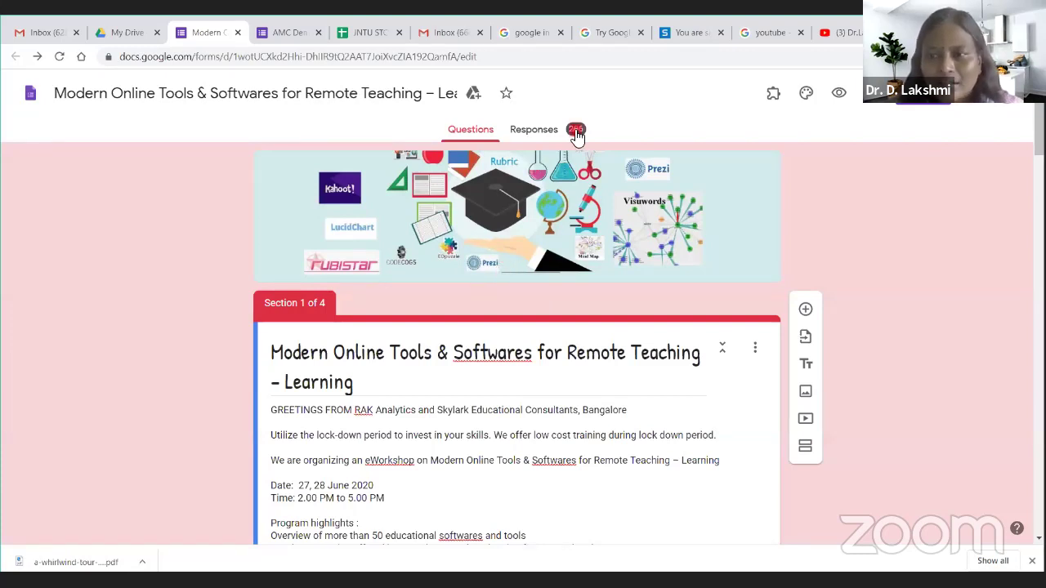
click(540, 137)
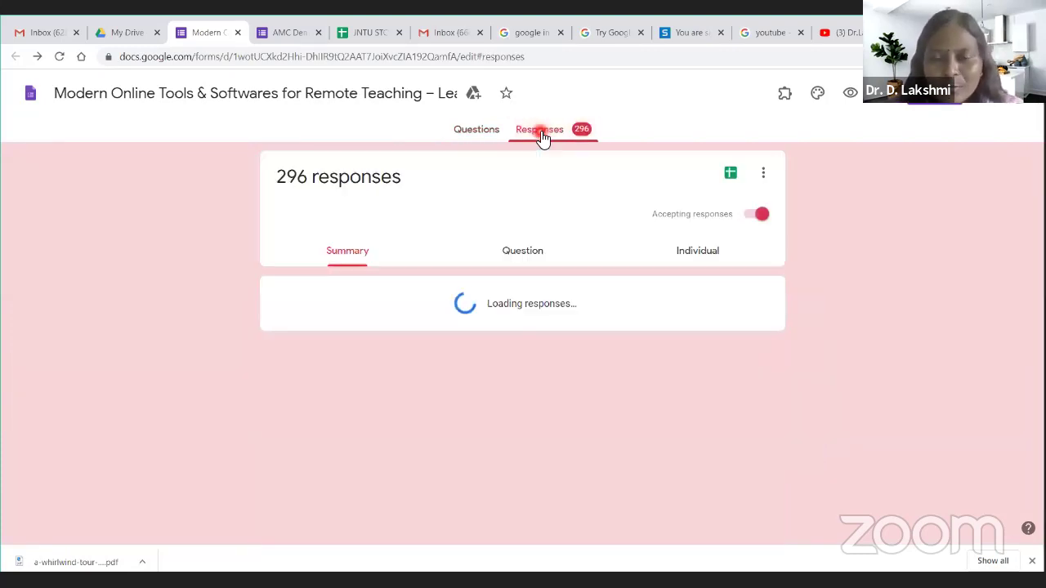
scroll(416, 439, down, 4)
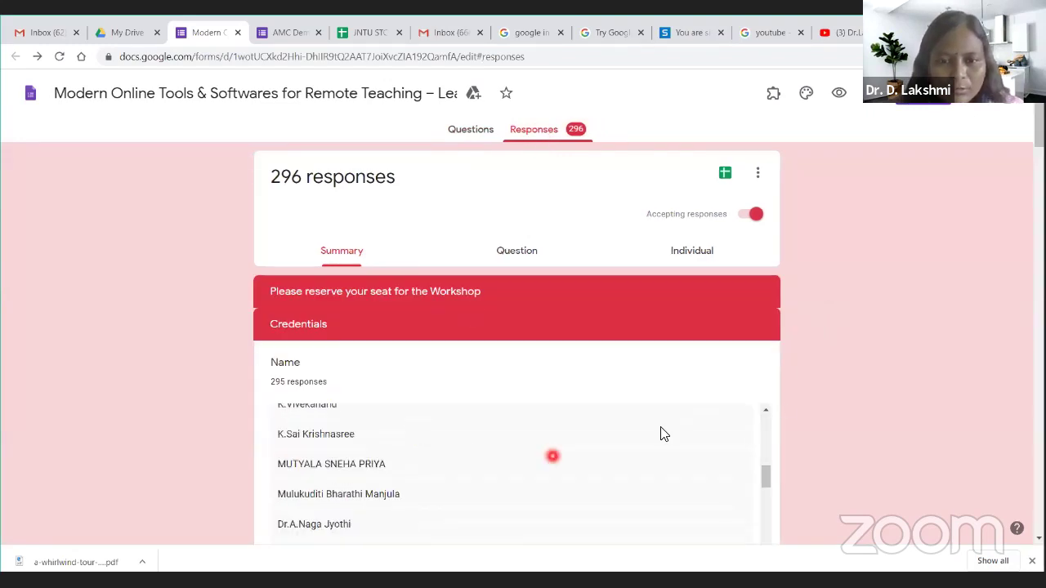
scroll(817, 406, down, 5)
scroll(589, 443, down, 5)
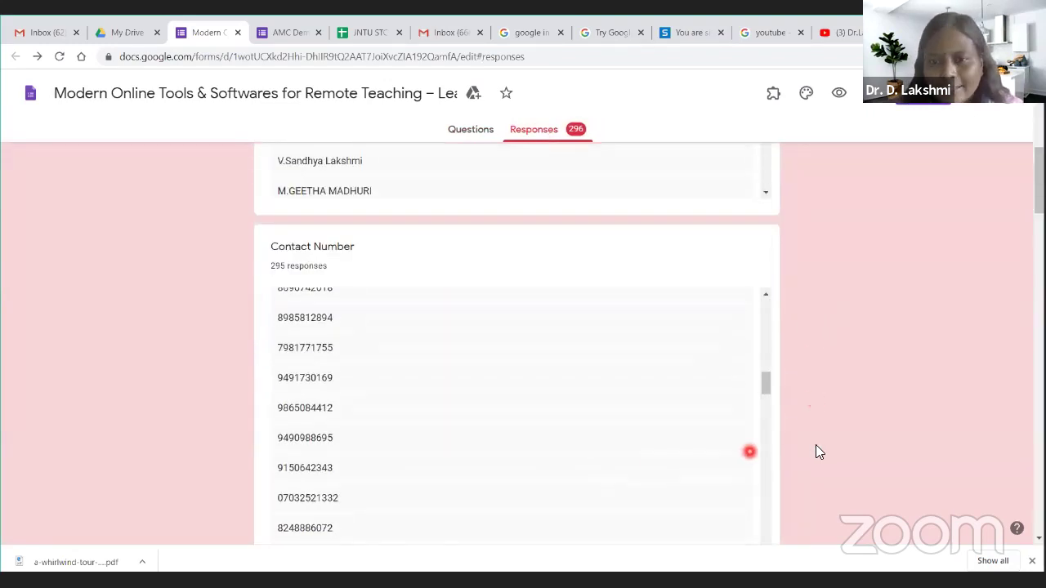
scroll(817, 450, down, 3)
scroll(803, 446, up, 5)
scroll(799, 444, up, 10)
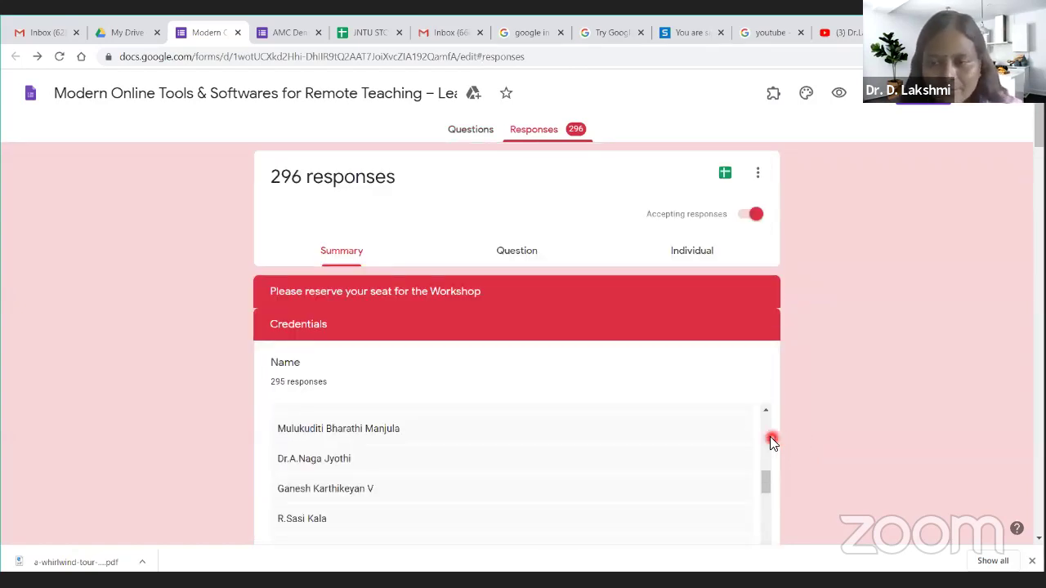
click(762, 176)
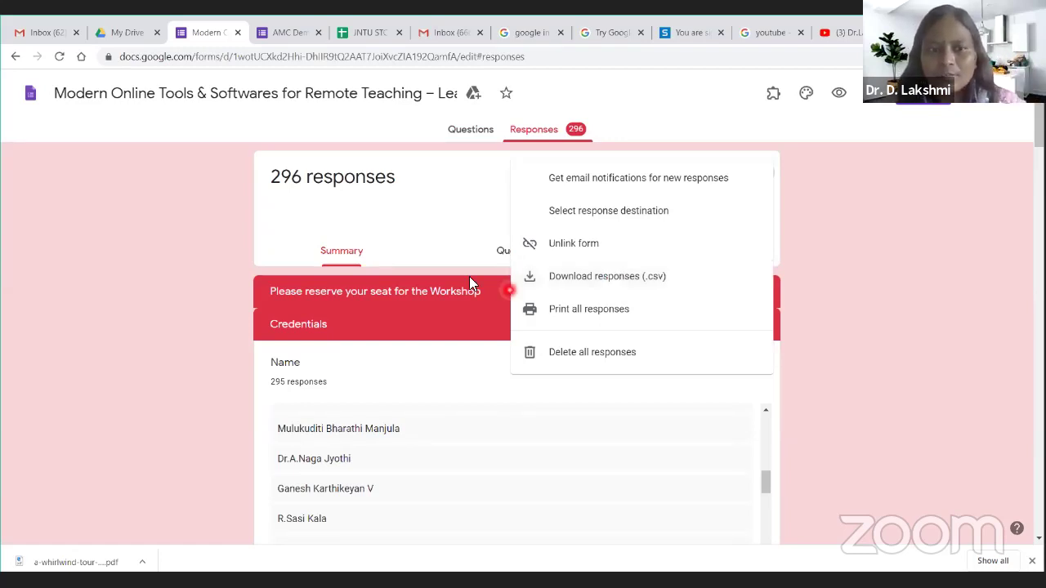
click(865, 345)
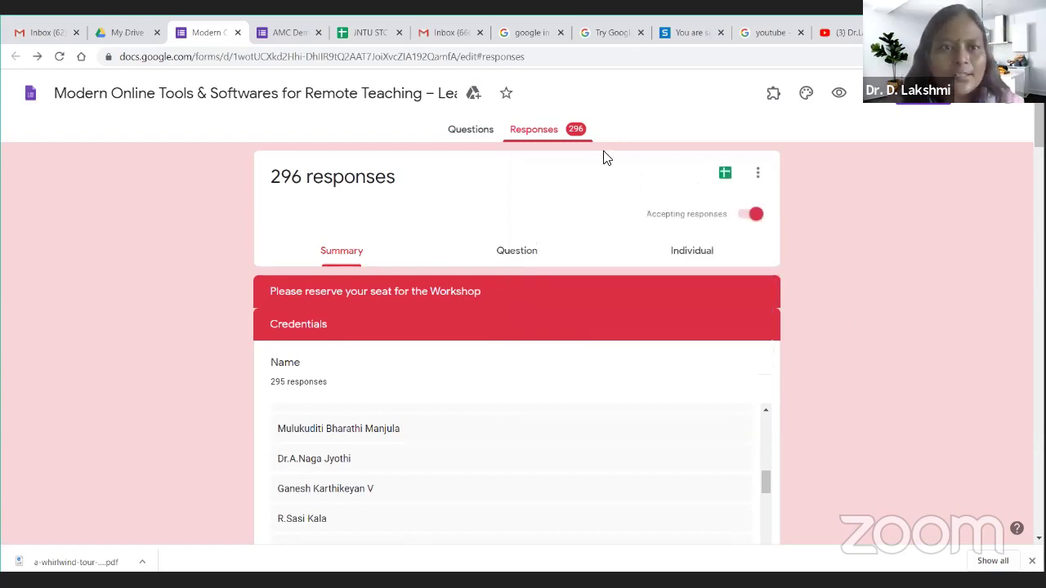
- Return to the AMC Demo form's questions, check its installed add-ons and open the marketplace of add-ons for Forms
click(292, 31)
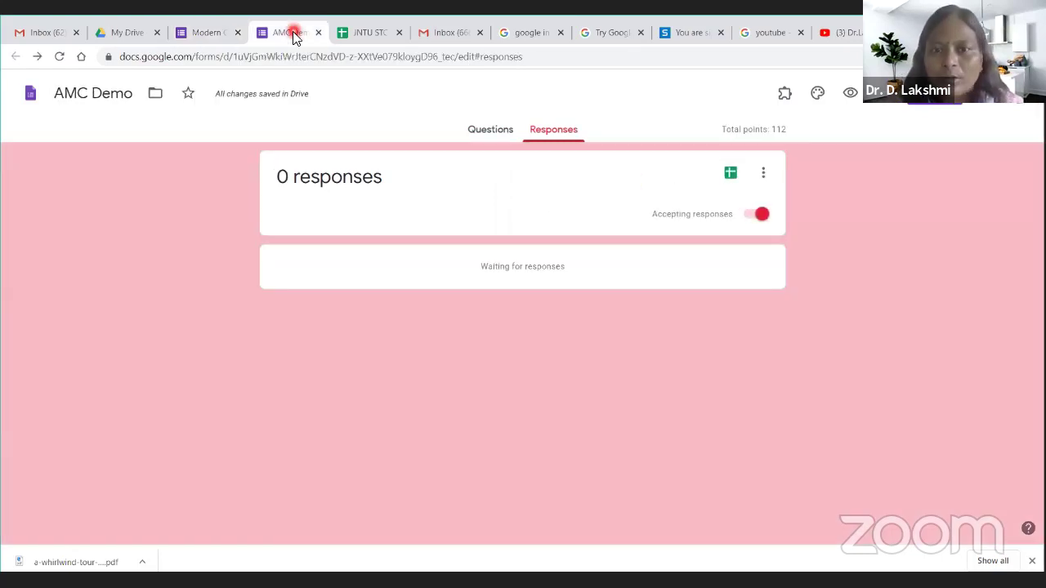
click(497, 135)
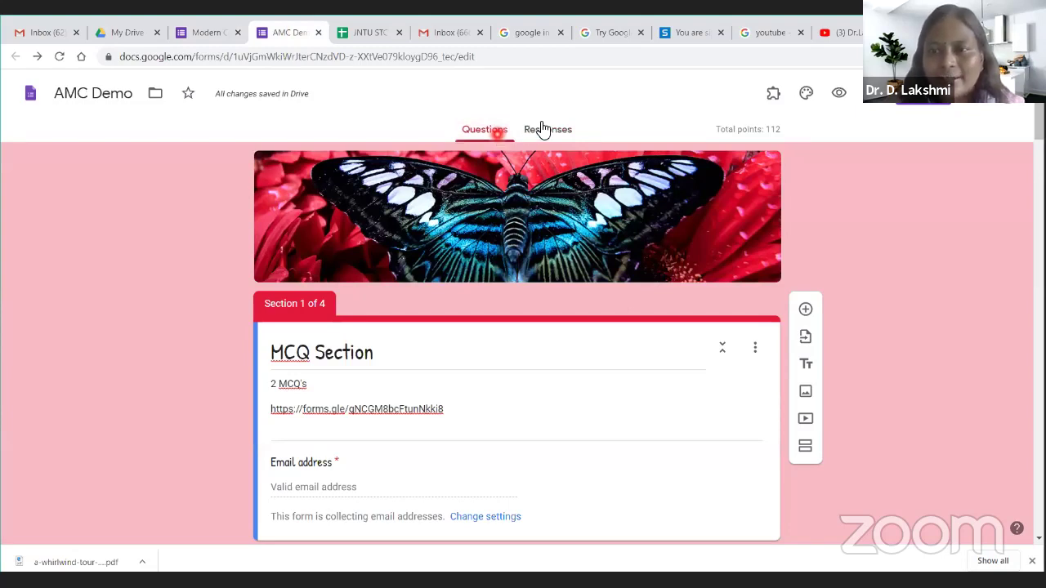
click(772, 96)
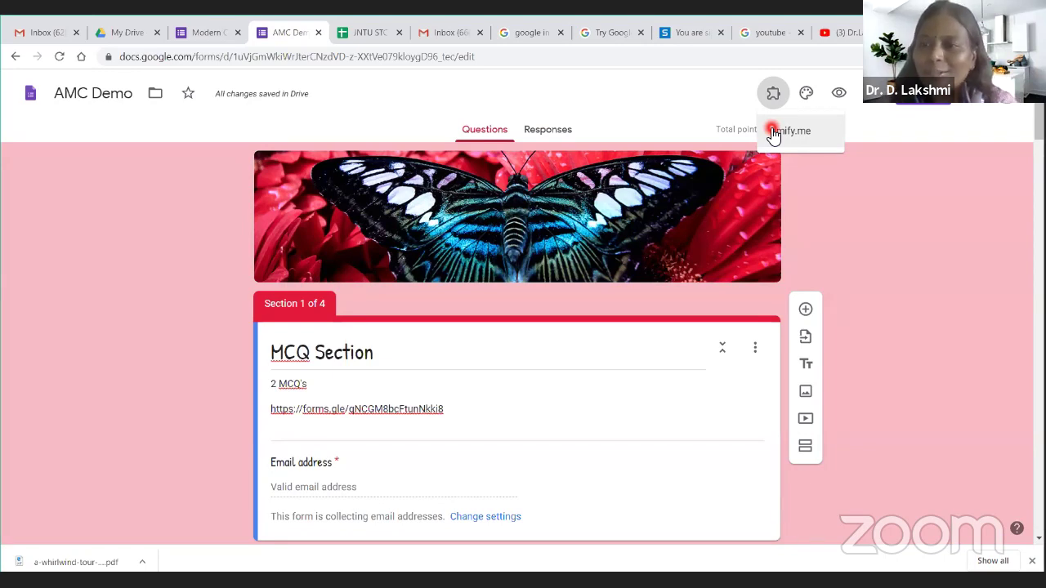
click(976, 107)
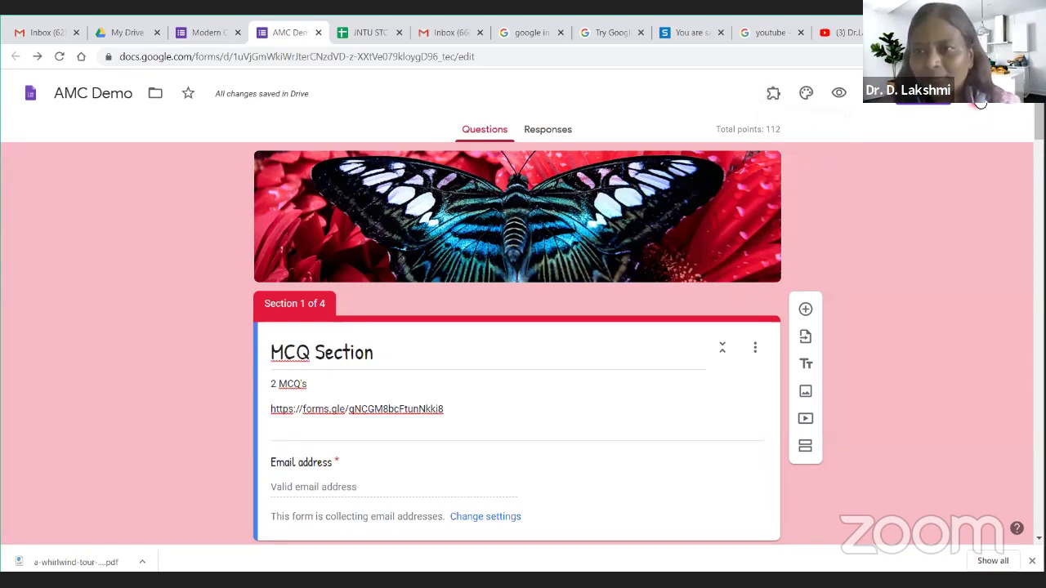
click(981, 102)
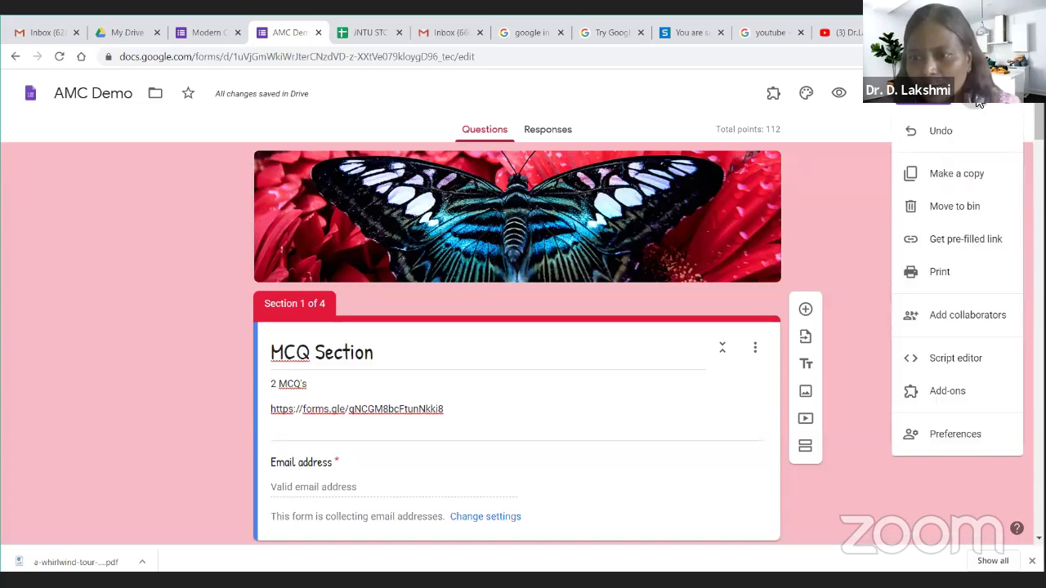
click(937, 395)
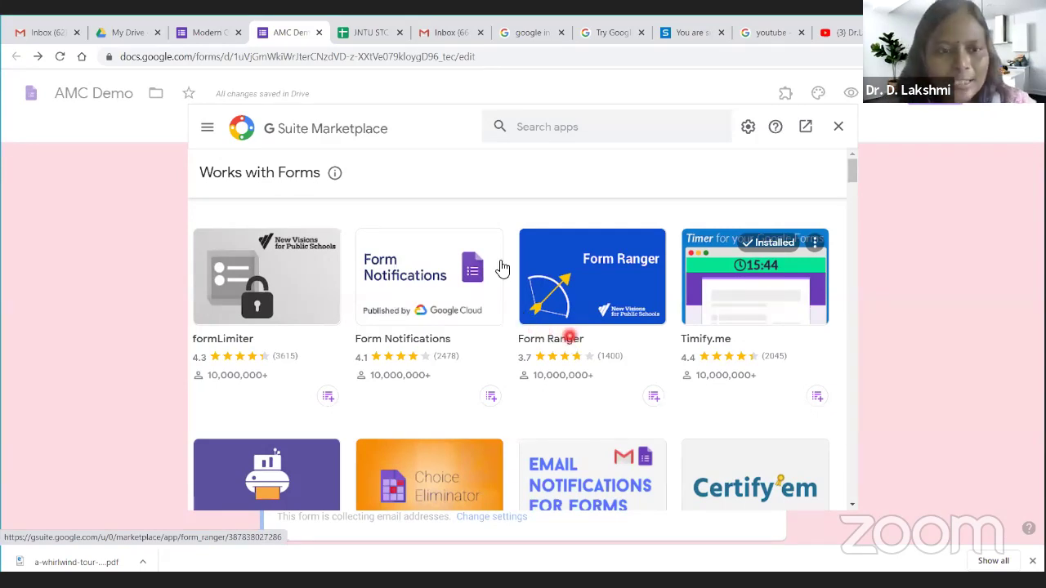
- Enter "cert" in the marketplace search, look through the Forms add-ons for Certify'em, and close the marketplace
click(553, 128)
text(cert)
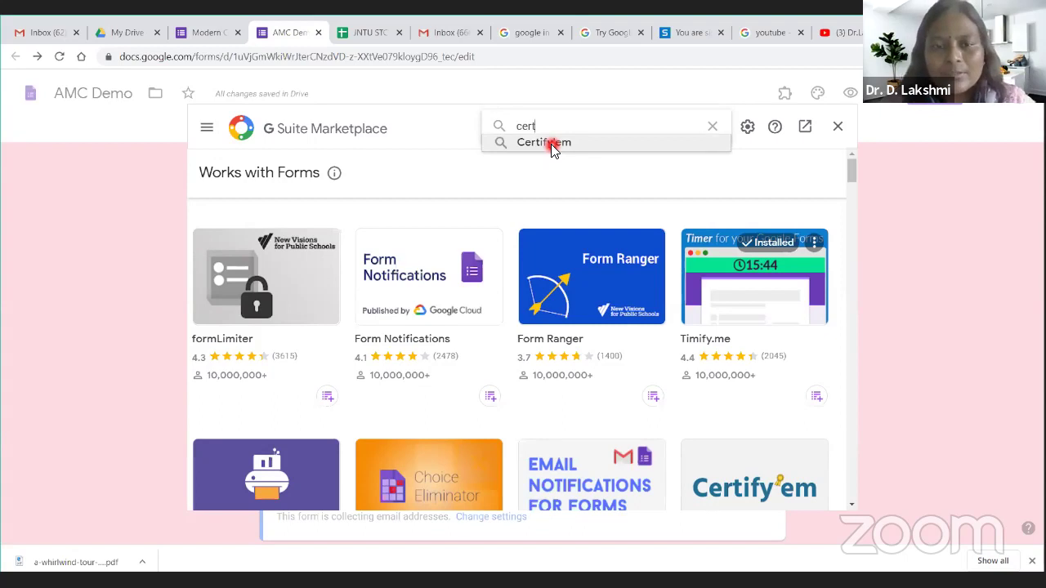
click(492, 178)
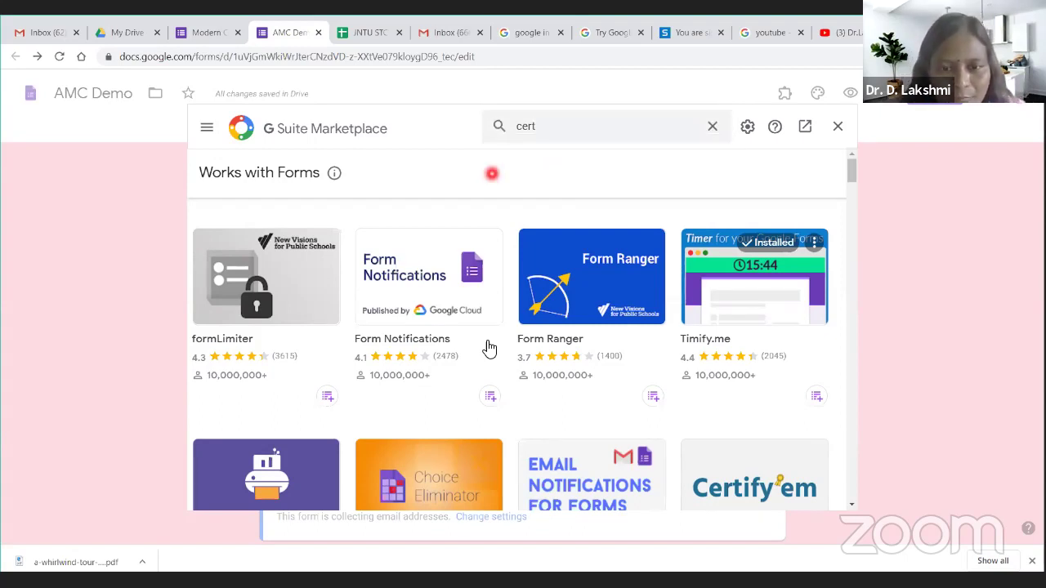
scroll(485, 347, down, 5)
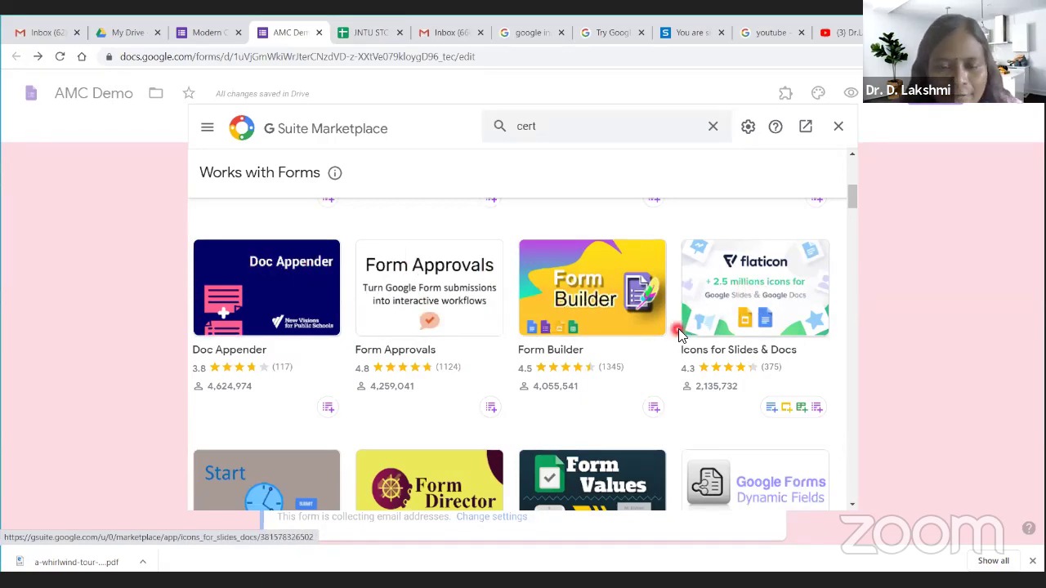
scroll(681, 335, up, 2)
scroll(681, 335, up, 3)
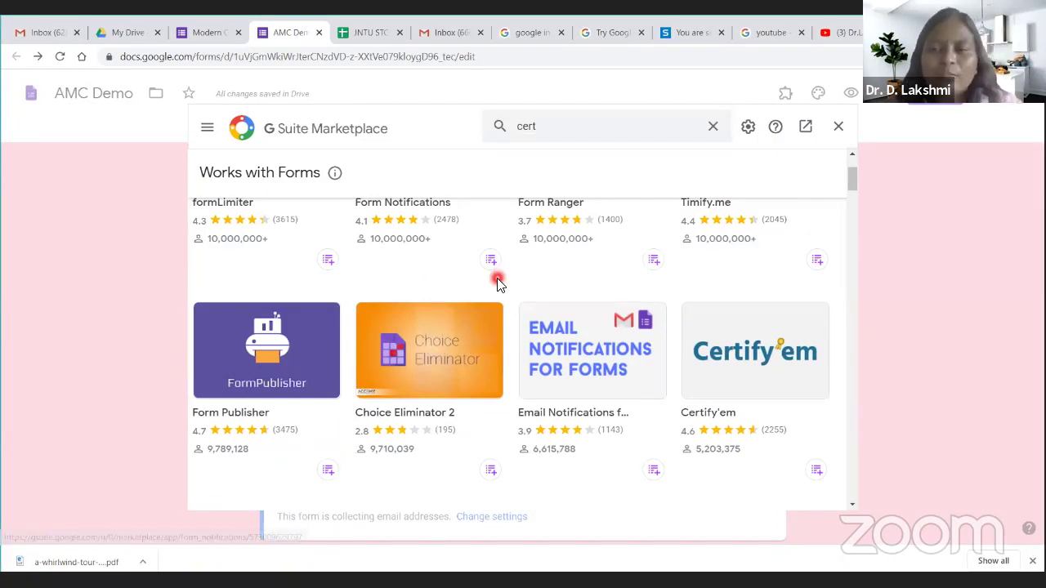
click(742, 378)
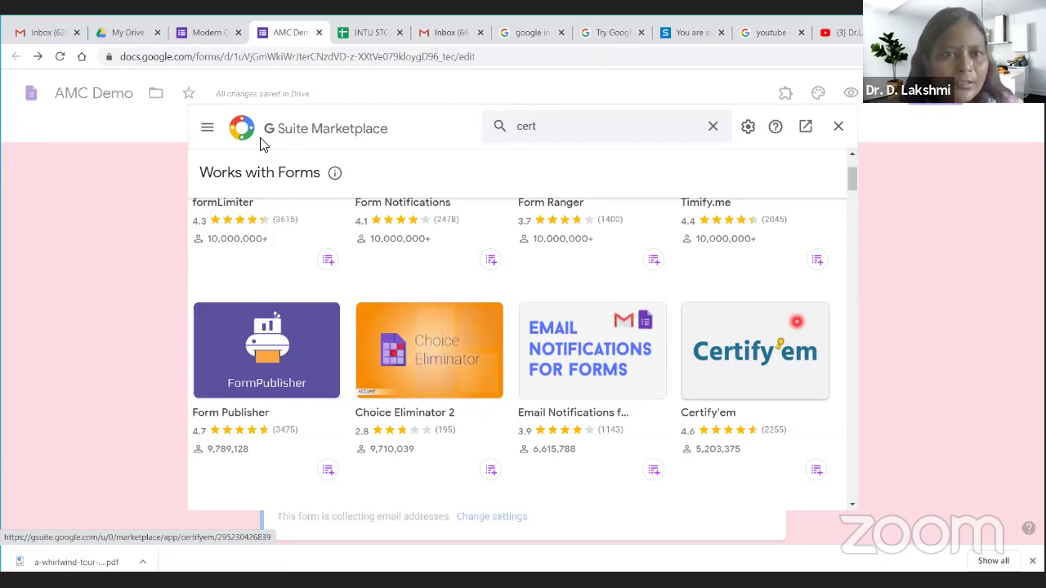
key(Escape)
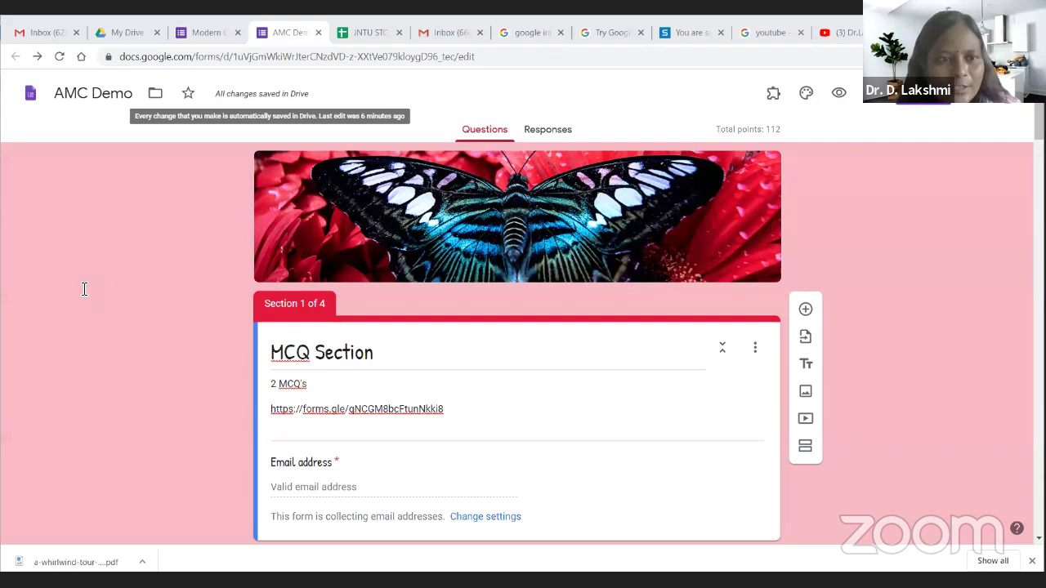
- Add an on-screen text annotation beside the form with the separate entries "Google Classroom", "Moodlecloud" and "moodle.org"
click(58, 239)
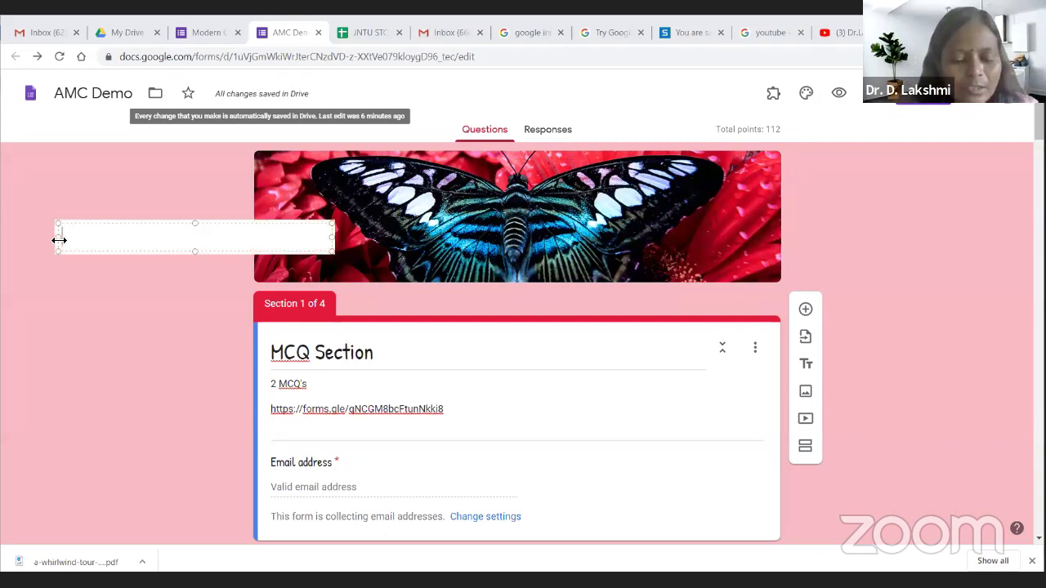
text(Google )
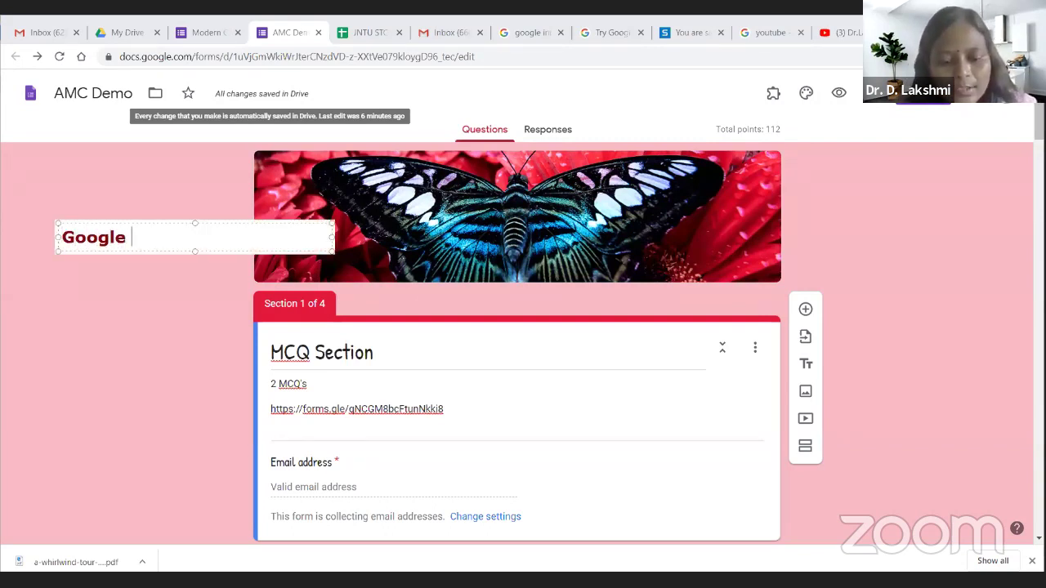
text(Classroom)
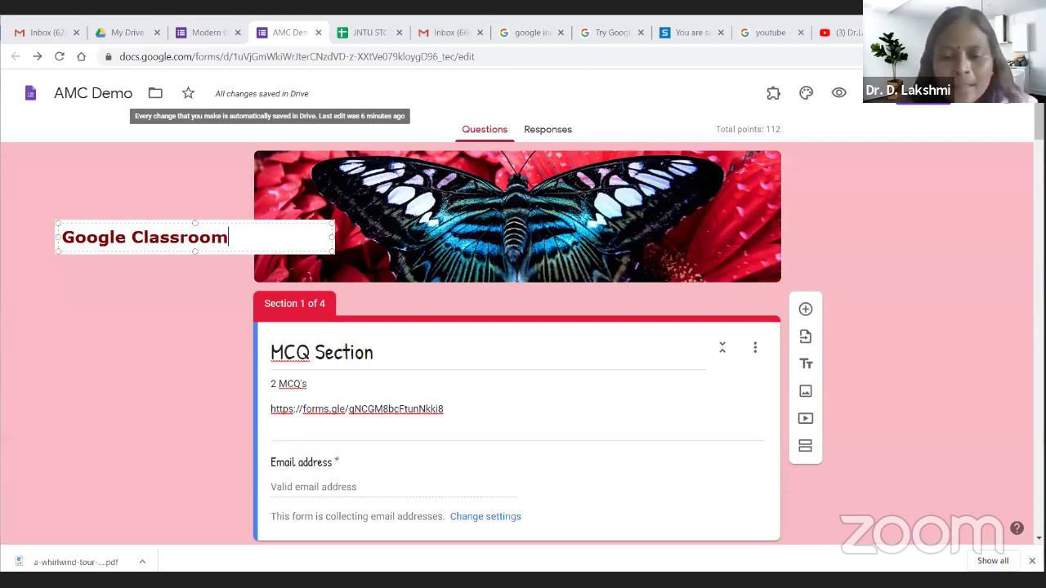
key(Return)
text(Moodle)
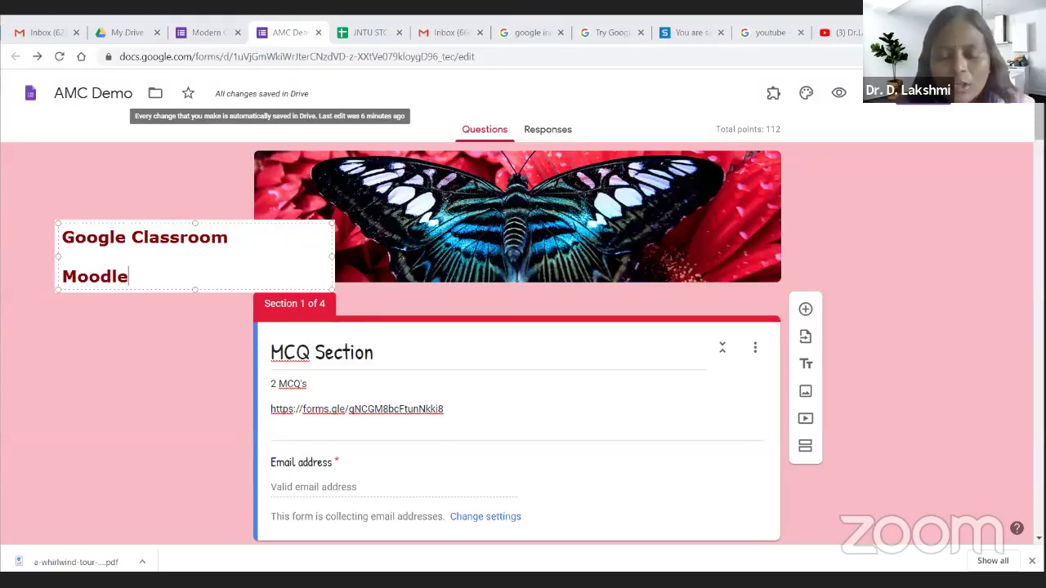
text(cloud)
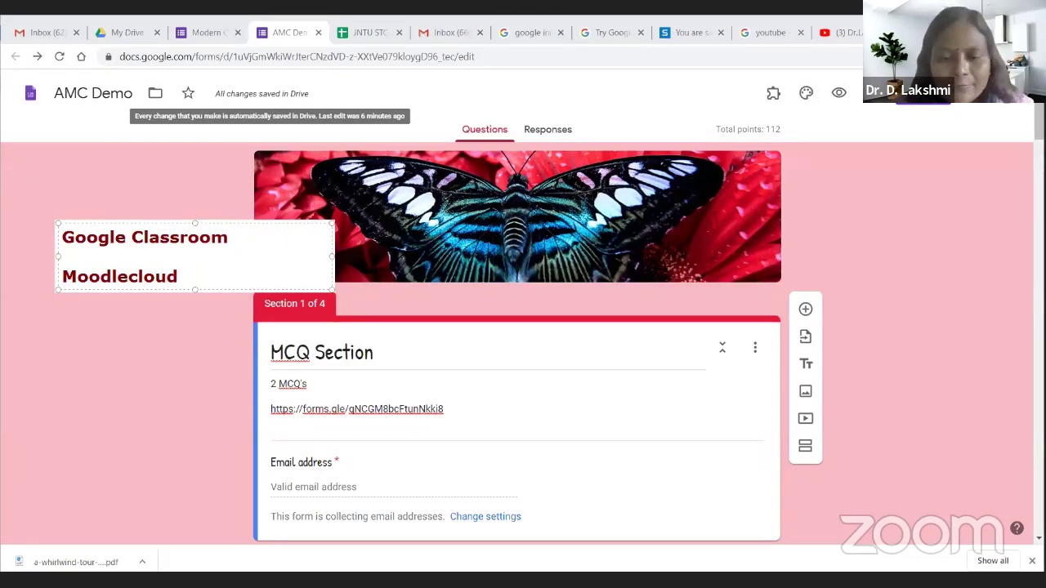
key(Return)
text(Mo)
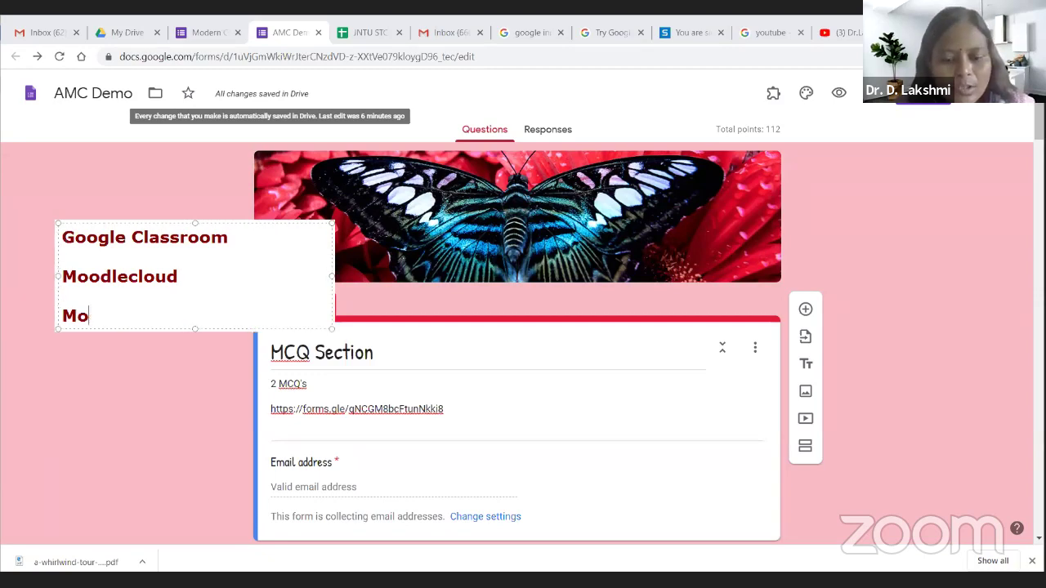
text(odle.org)
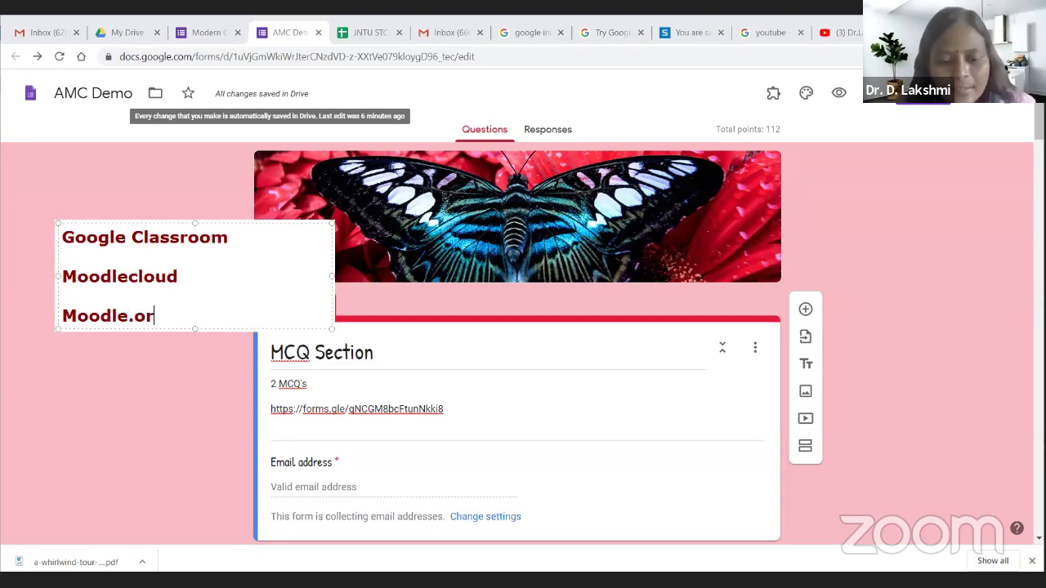
click(78, 316)
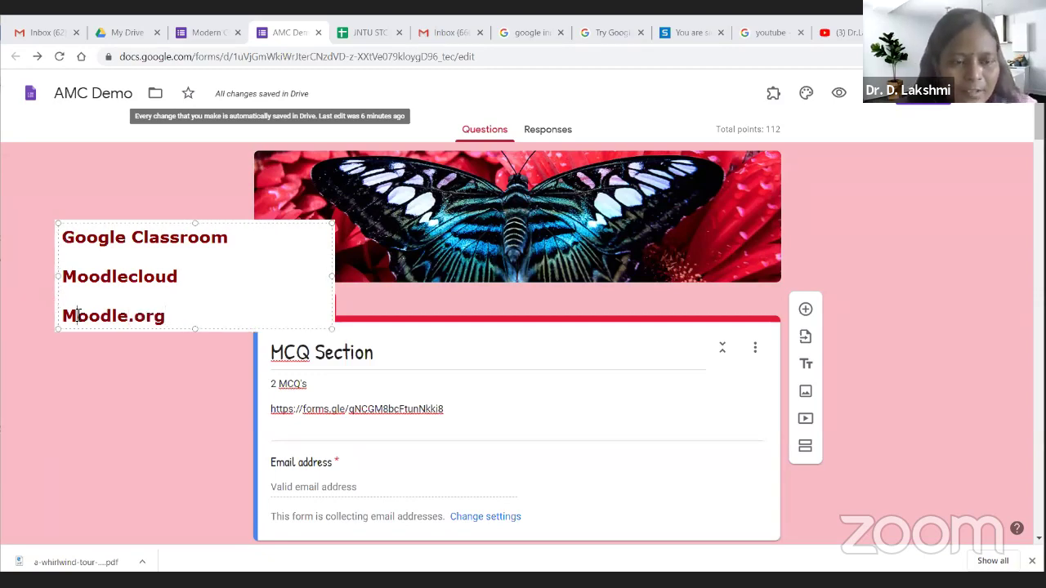
key(BackSpace)
text(m)
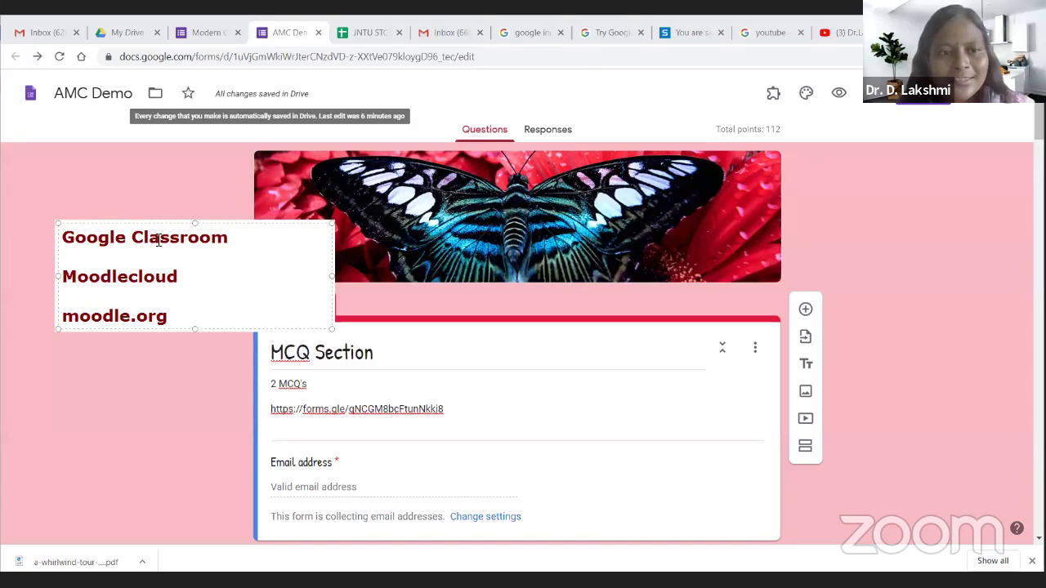
- Insert the lines "gmail.com", "ac.in" and "edu.in" beneath Google Classroom in the text annotation
click(240, 237)
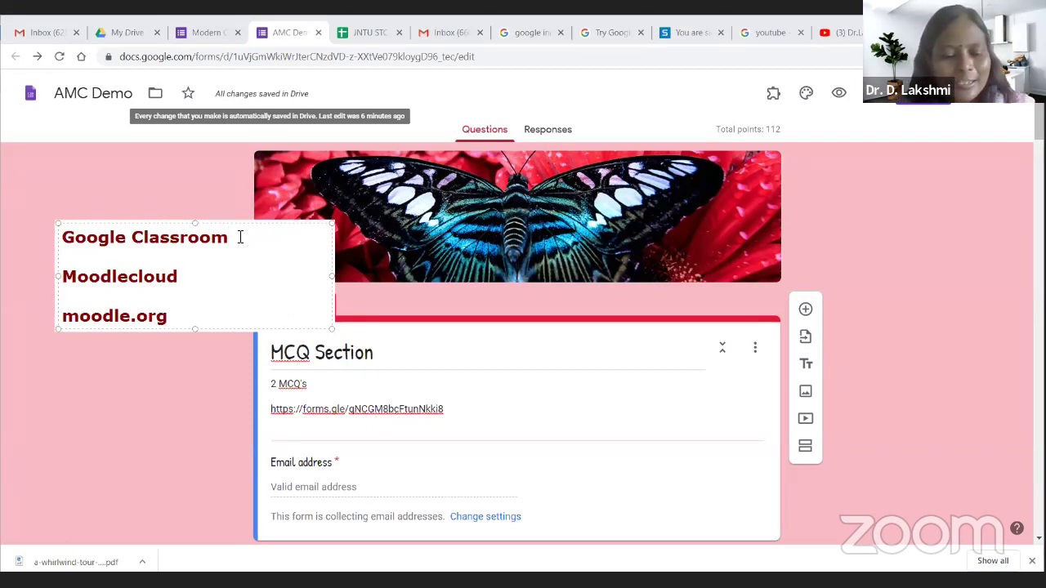
key(Return)
text(gmail.com)
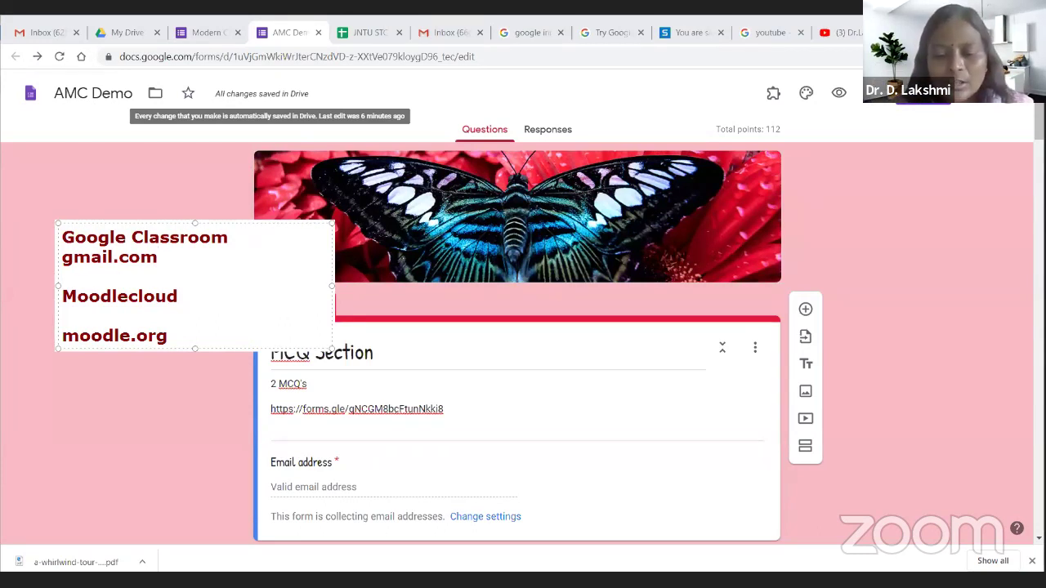
key(Return)
text(ac,)
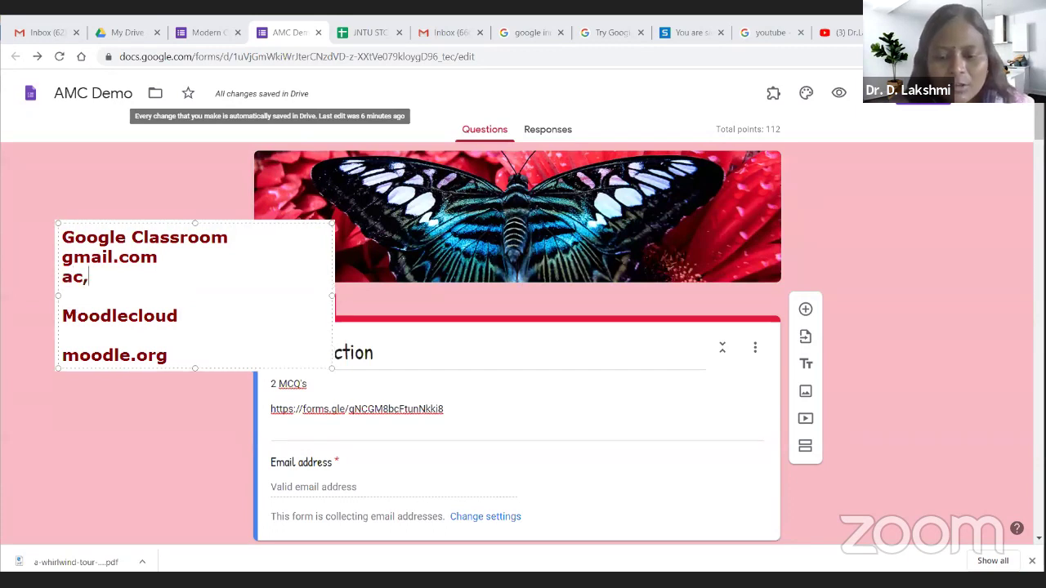
key(BackSpace)
text(.in)
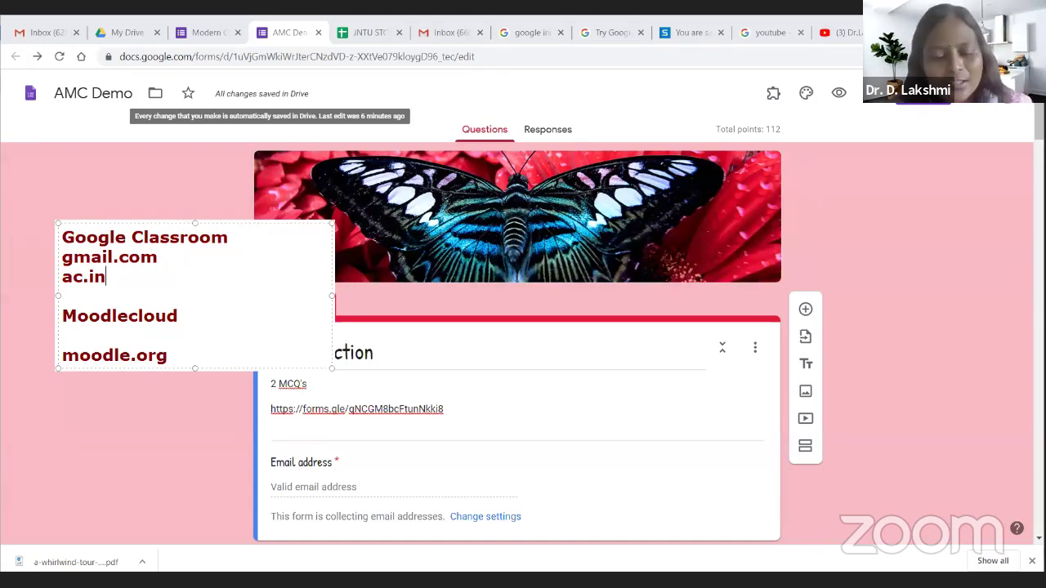
key(Return)
text(edu.in)
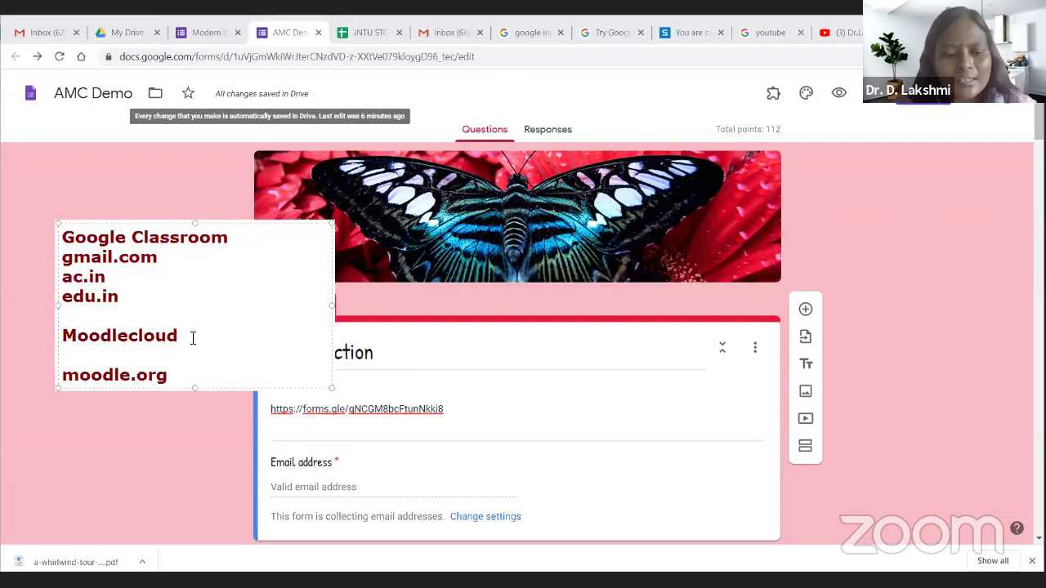
- Add the line "200MB" beneath Moodlecloud in the text annotation
key(Return)
text(20)
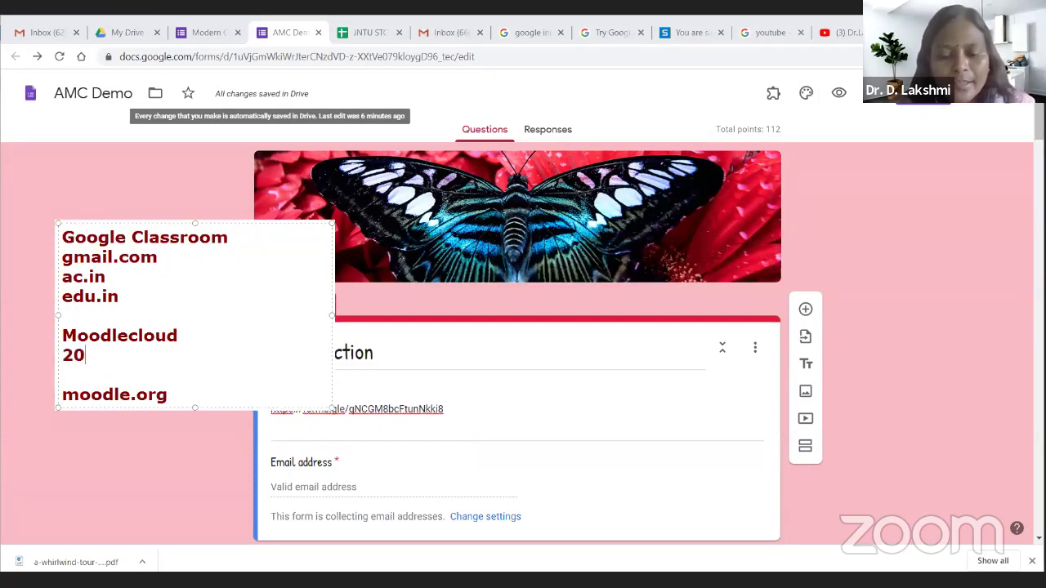
text(0MB)
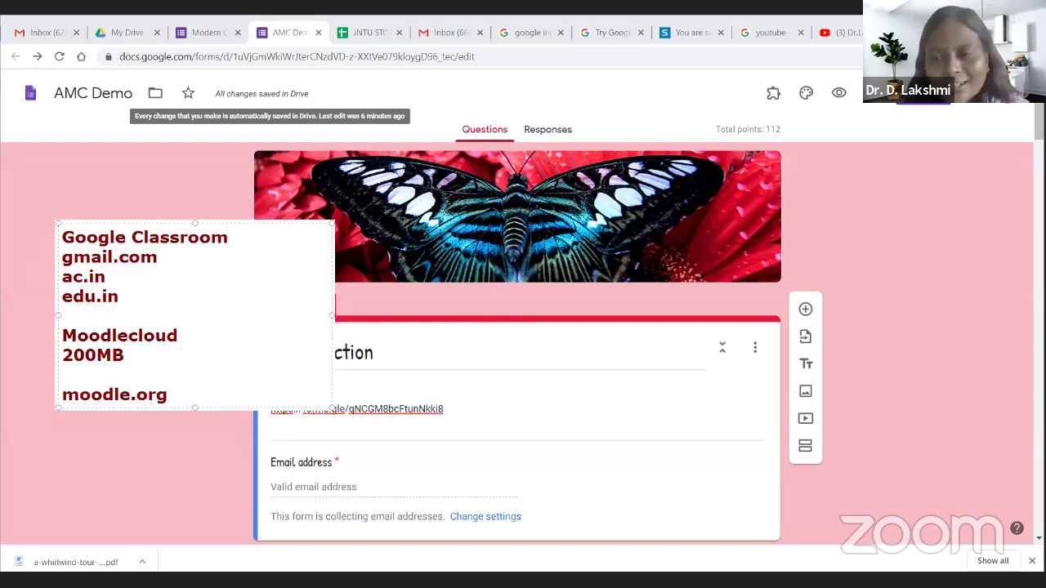
- Add the line "MYSQL, PHP, Javascript, HTML" beneath moodle.org in the text annotation
click(196, 395)
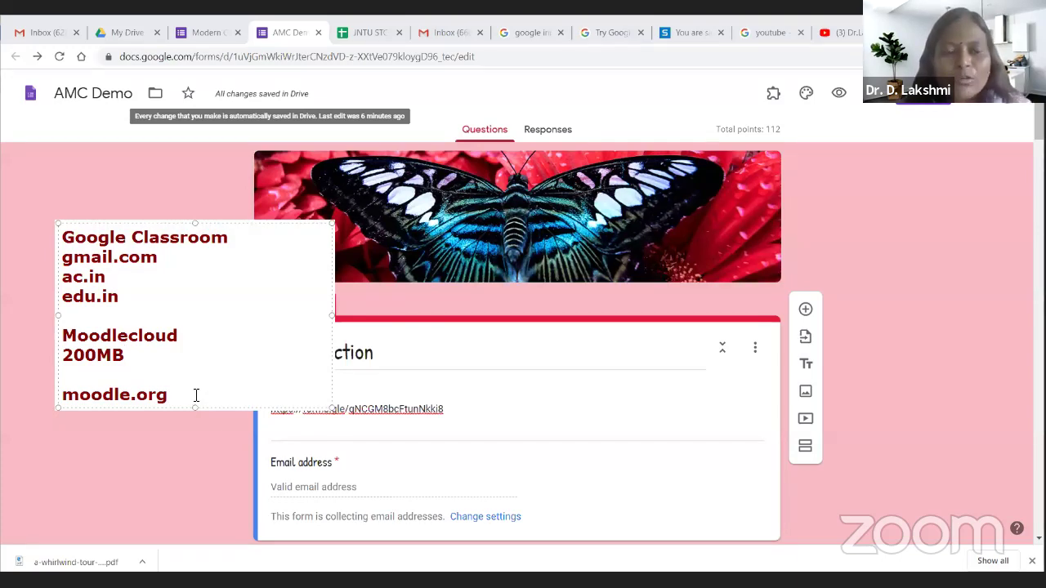
key(Return)
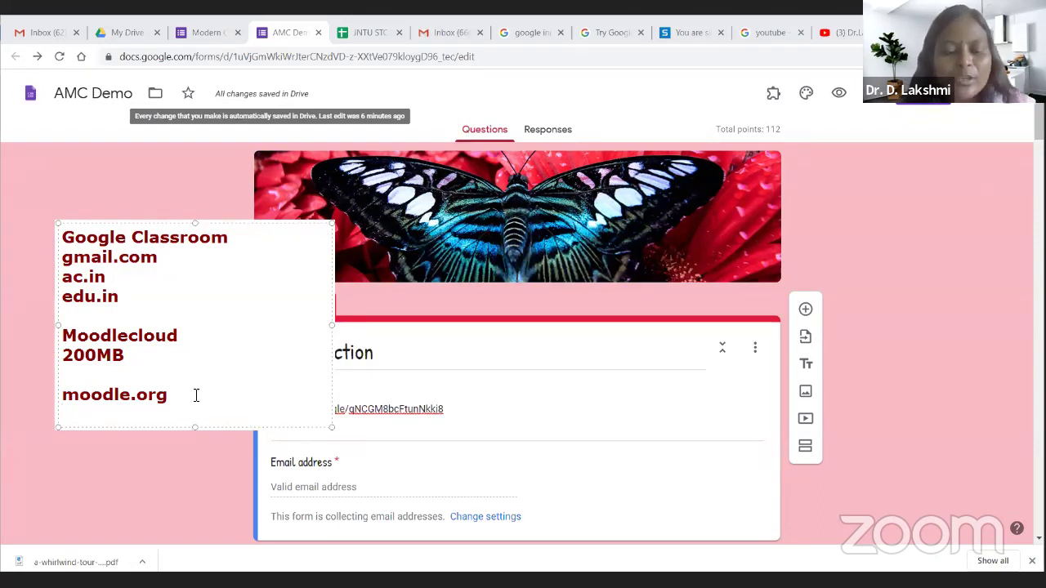
text(MYSQ)
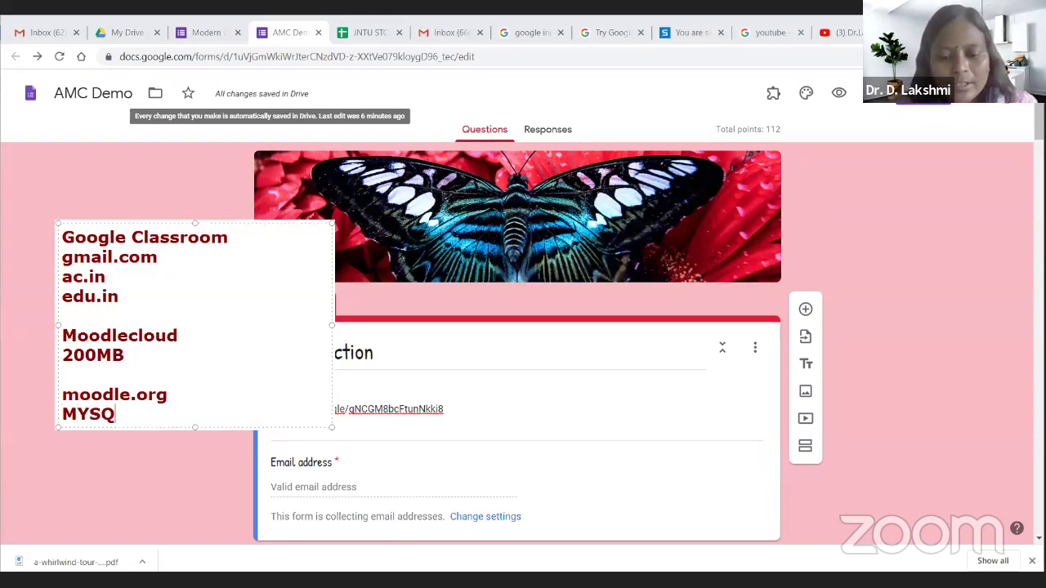
text(L, PHP)
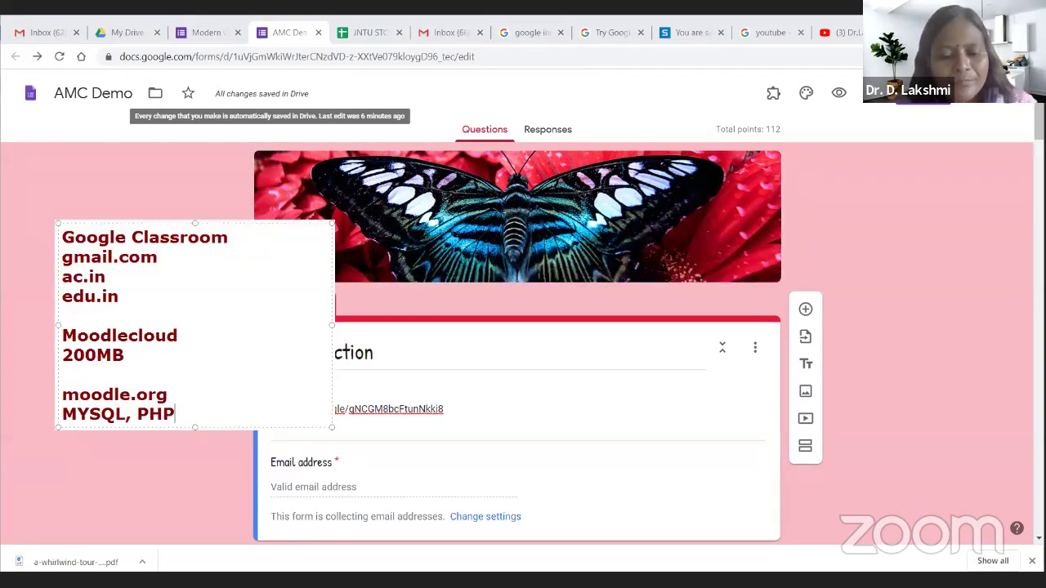
text(, Javascr)
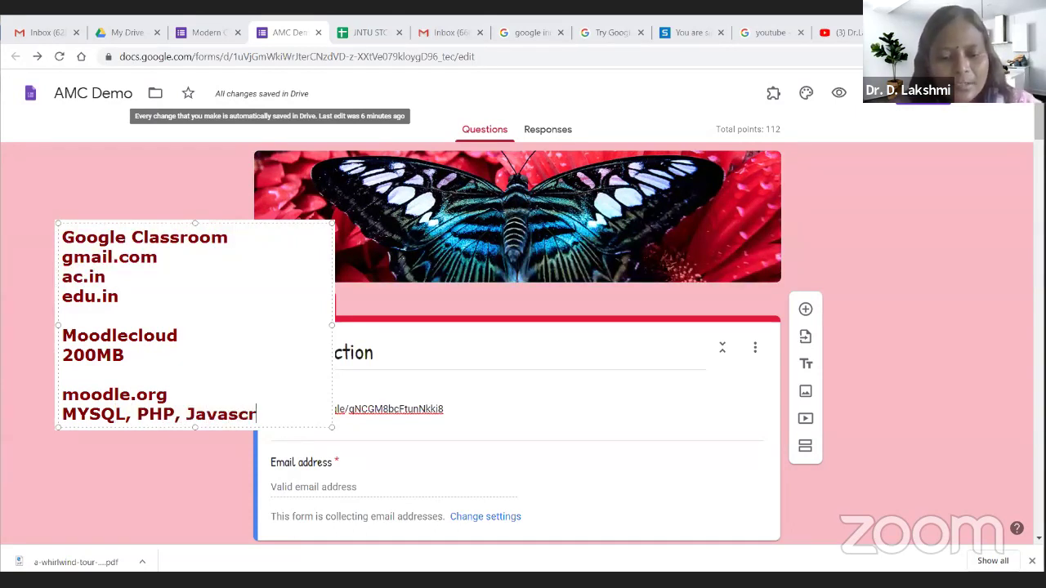
text(ipt, HT)
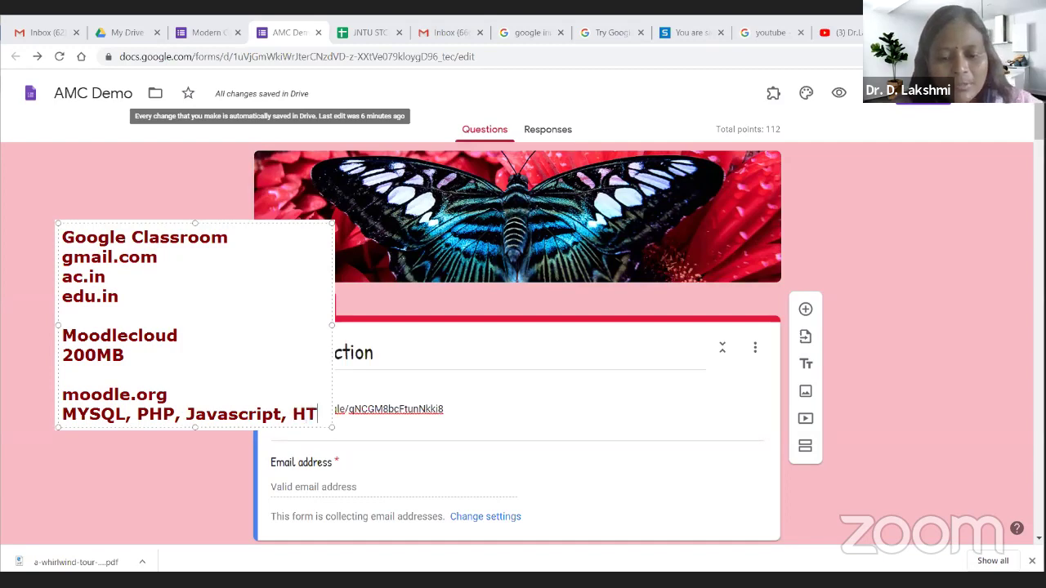
text(ML)
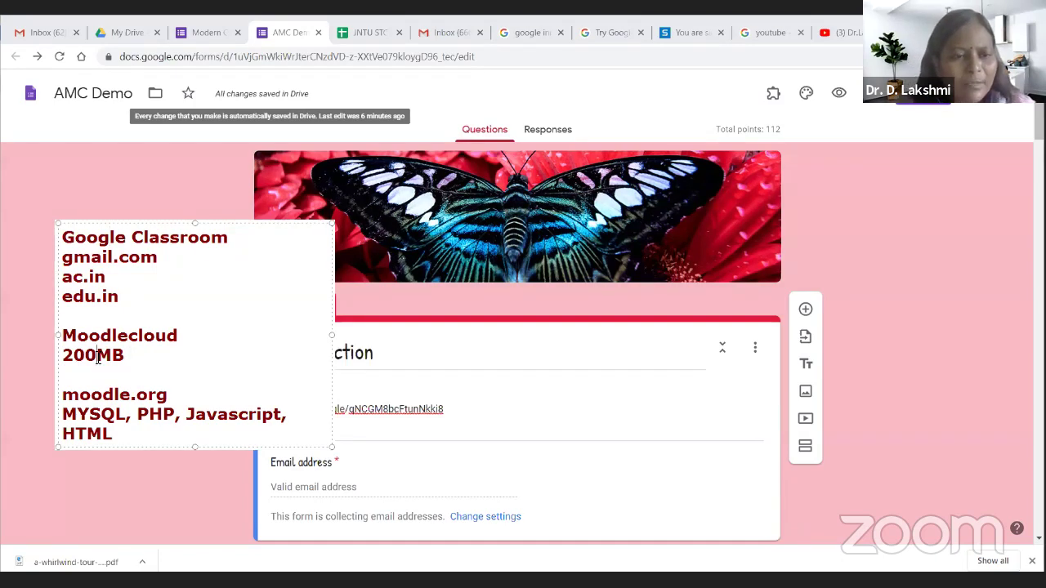
- Change the storage size under Moodlecloud to 40MB and finish editing the text annotation
drag(96, 358, 64, 359)
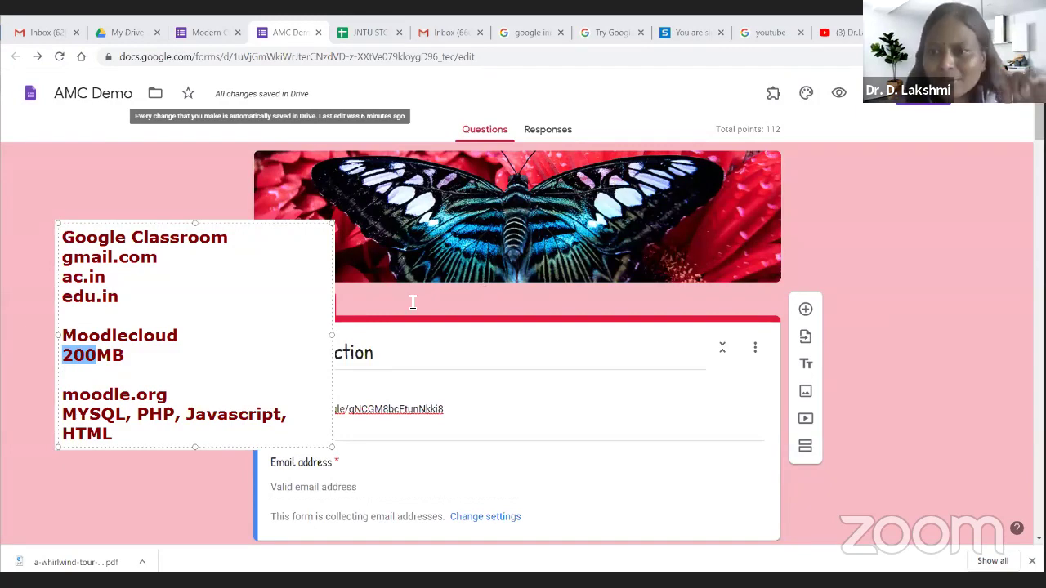
text(4)
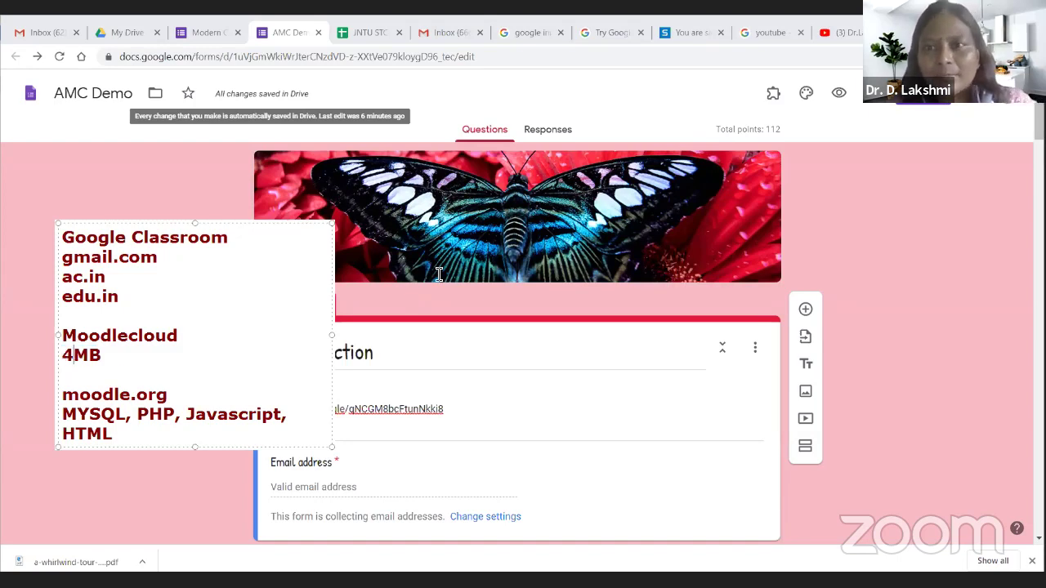
text(0)
click(692, 54)
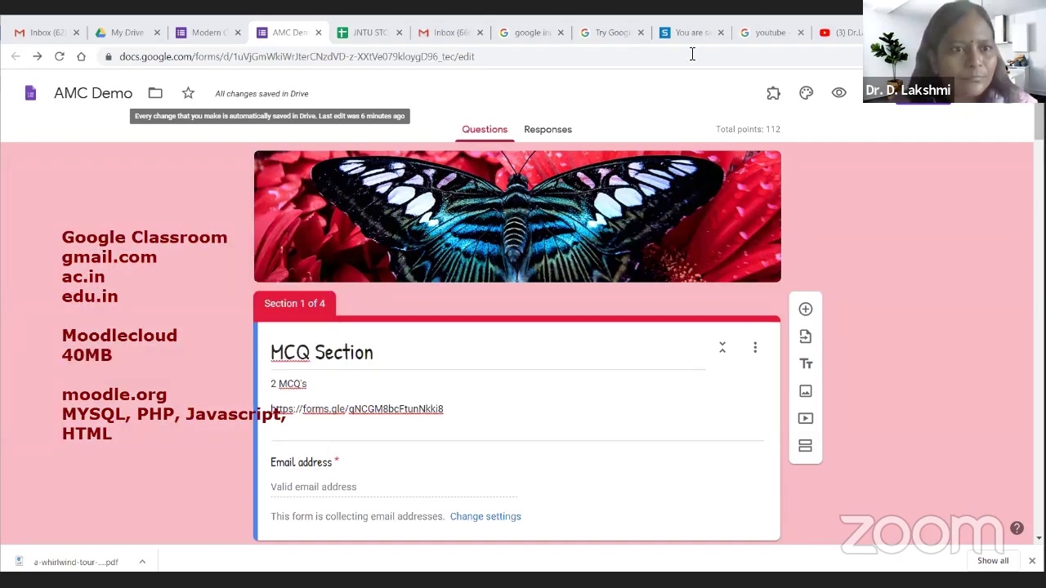
- Search Google for "moodlecloud" in the YouTube search tab and open the MoodleCloud site in a new tab
key(ctrl+Tab)
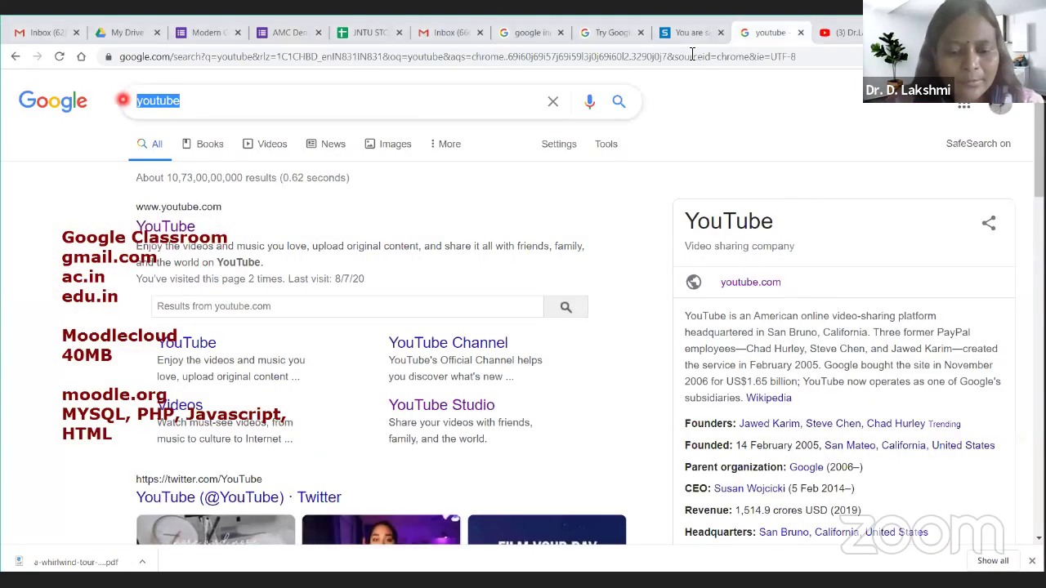
text(moodlecloud)
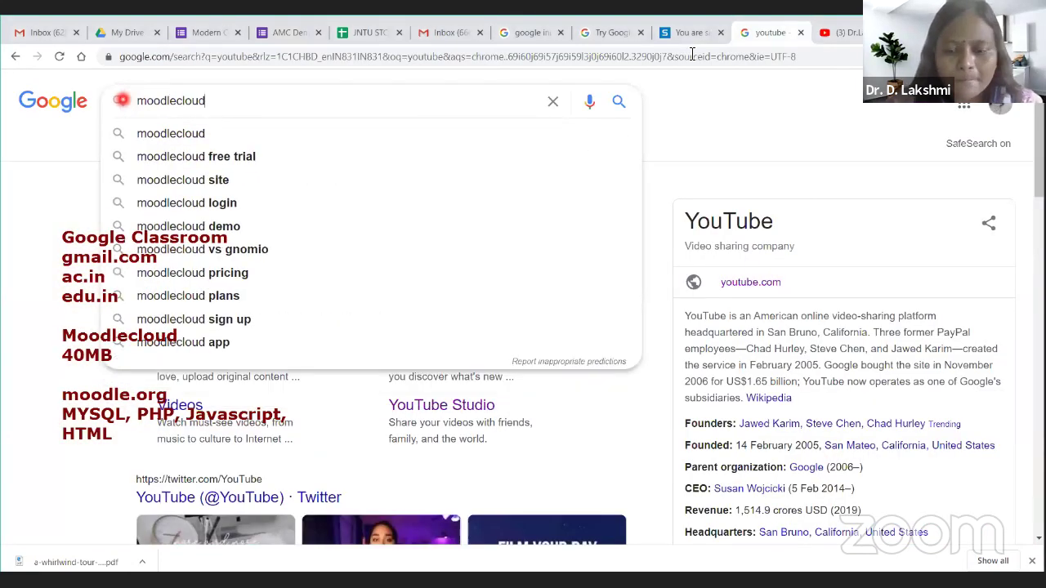
key(Return)
right_click(372, 230)
click(376, 236)
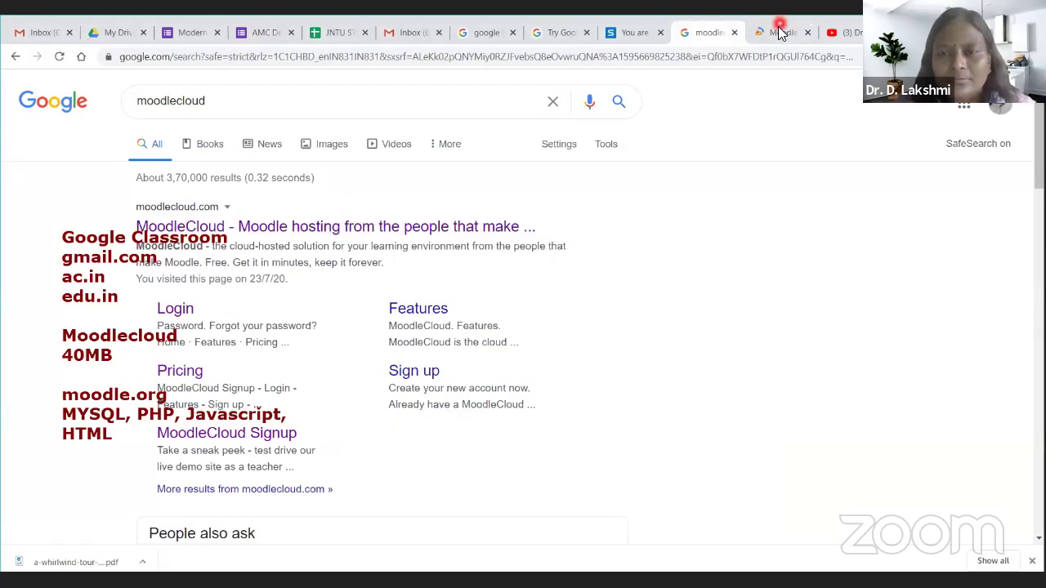
click(778, 32)
- Look through the MoodleCloud home page, open its plan comparison and examine the prices, user limits and features
scroll(406, 254, down, 2)
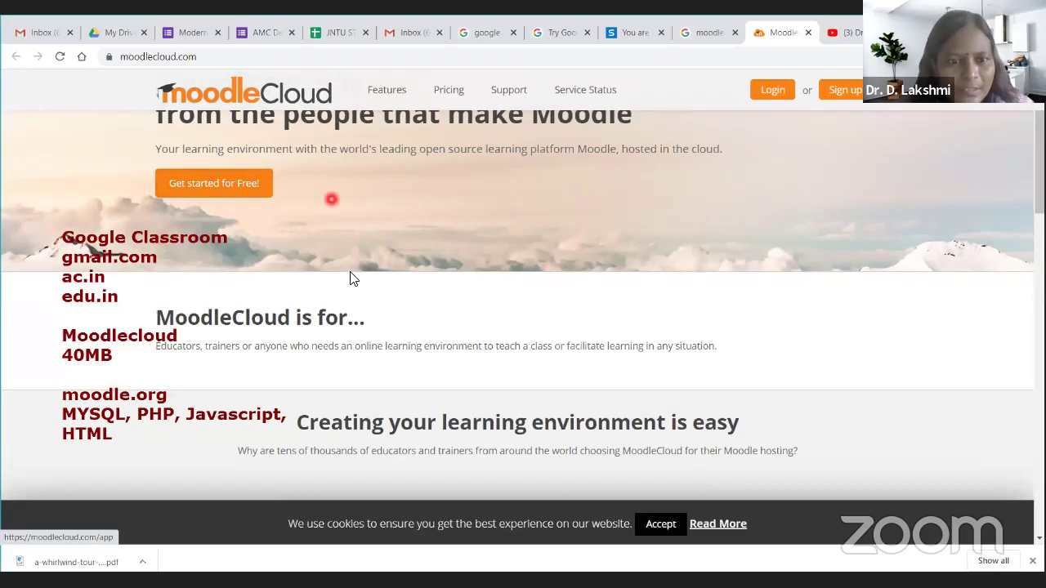
scroll(352, 278, down, 3)
scroll(353, 289, down, 3)
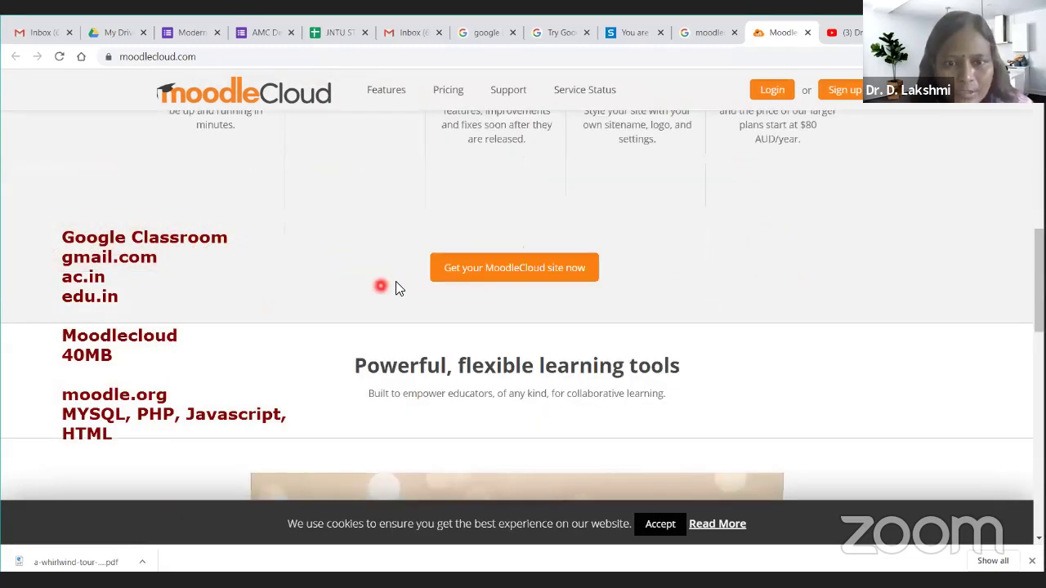
click(529, 268)
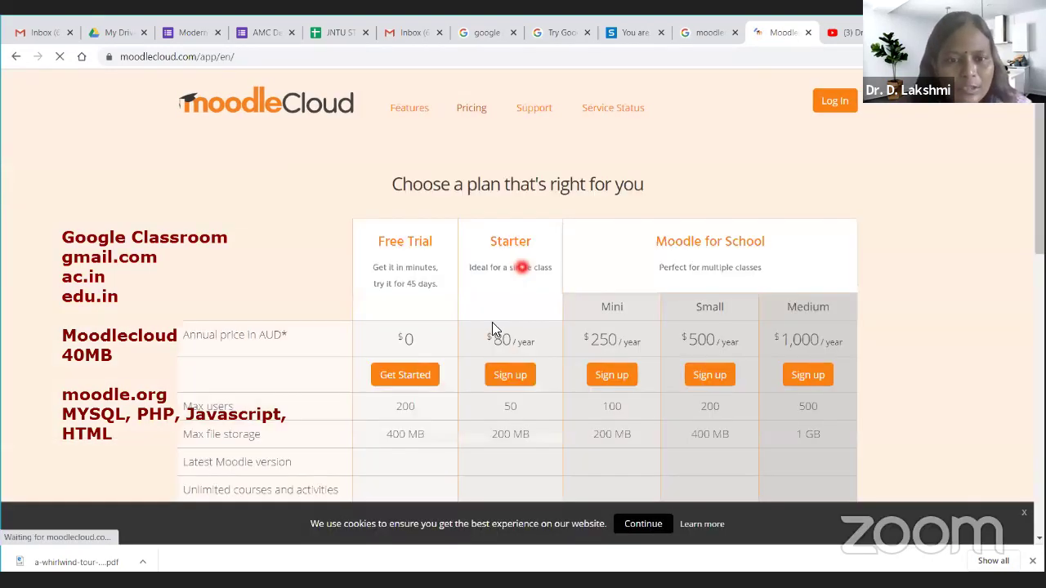
scroll(490, 331, down, 2)
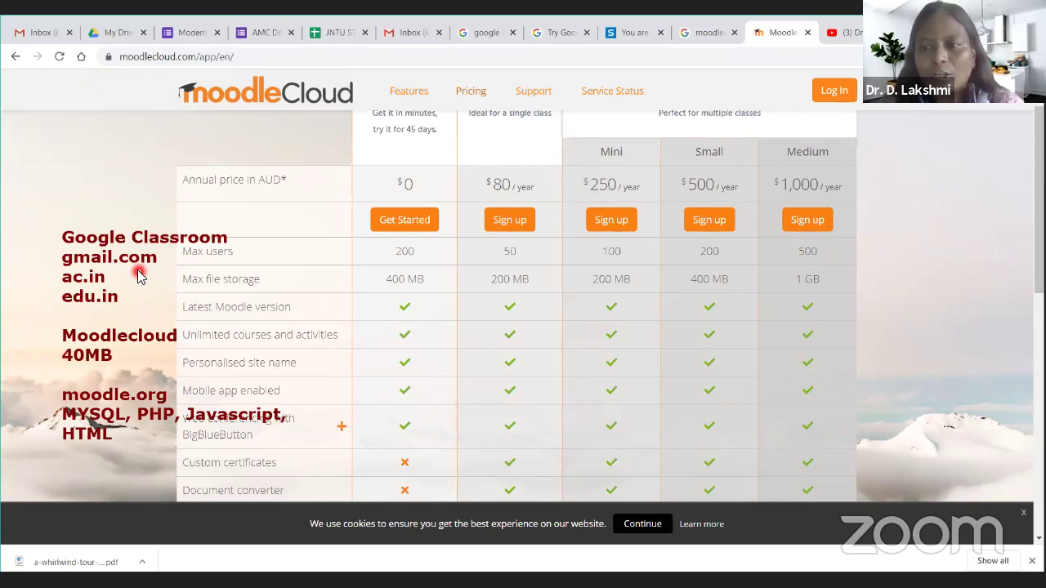
- Clear the text annotation from the screen and close the AMC Demo and Modern Online Tools form tabs
click(196, 129)
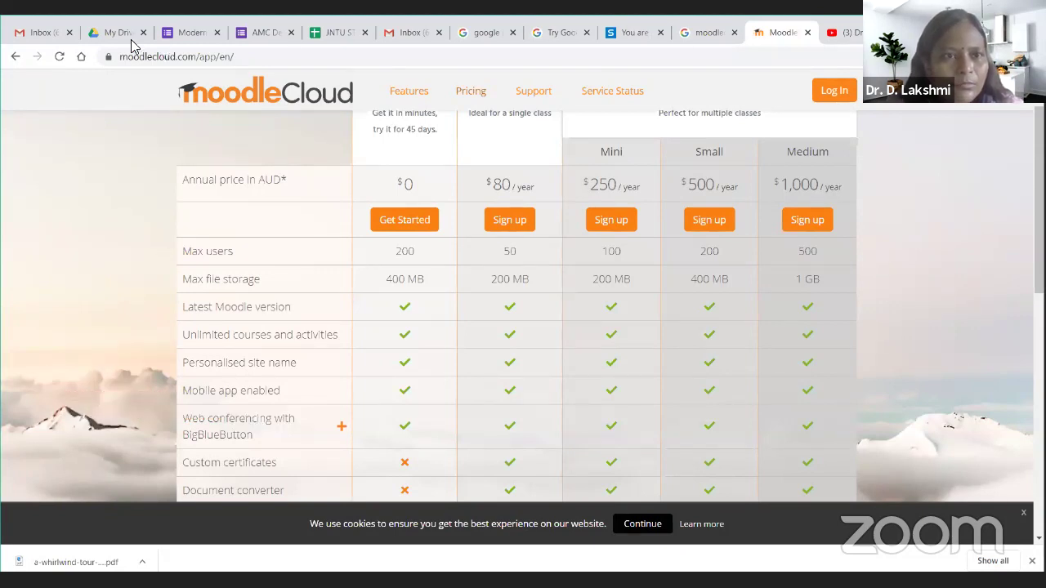
click(255, 34)
click(291, 32)
click(214, 38)
click(217, 33)
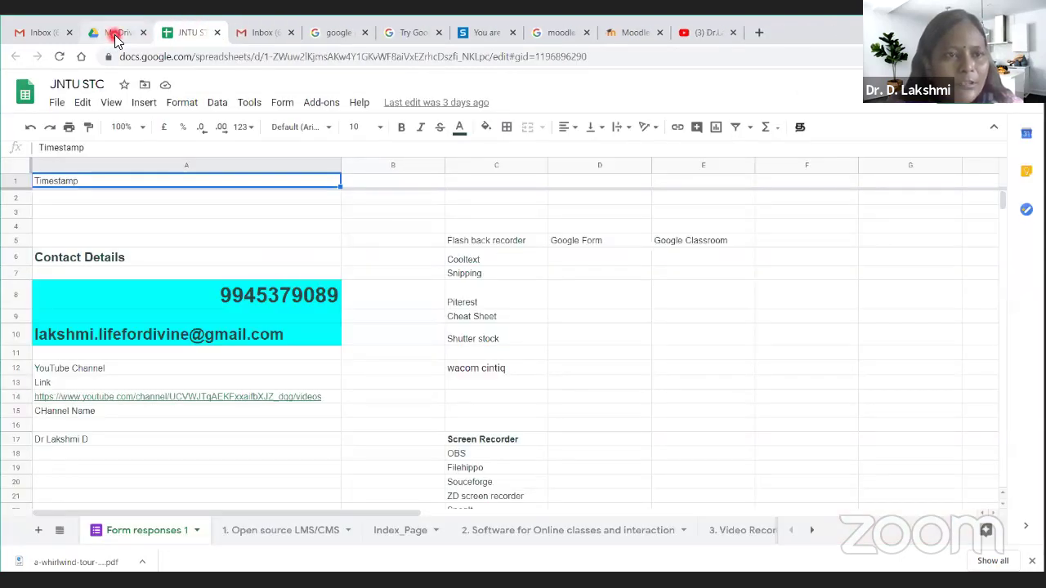
- Go to My Drive and view the actions available for the AMC Demo form without choosing any
click(116, 36)
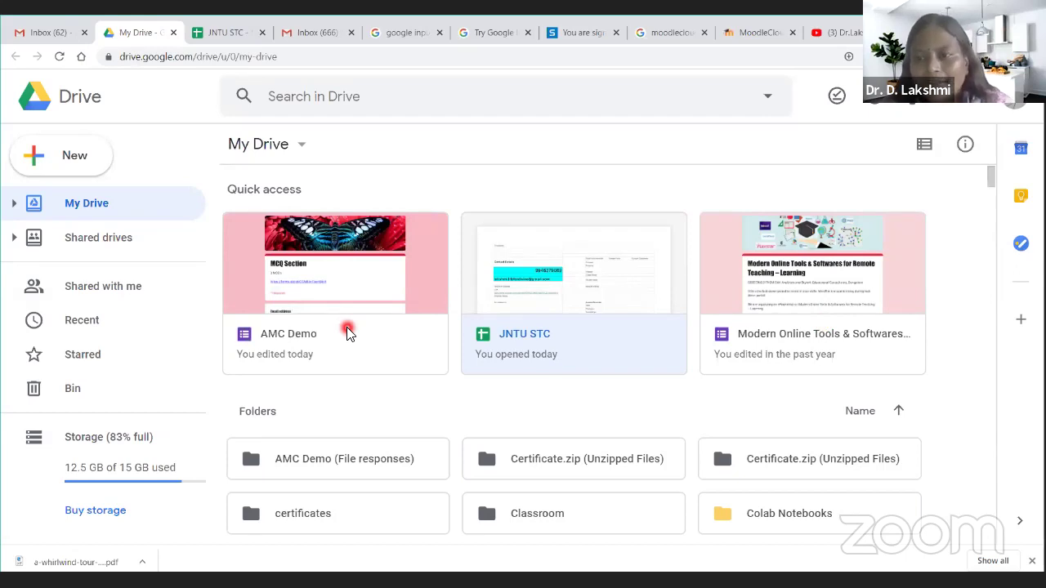
right_click(341, 276)
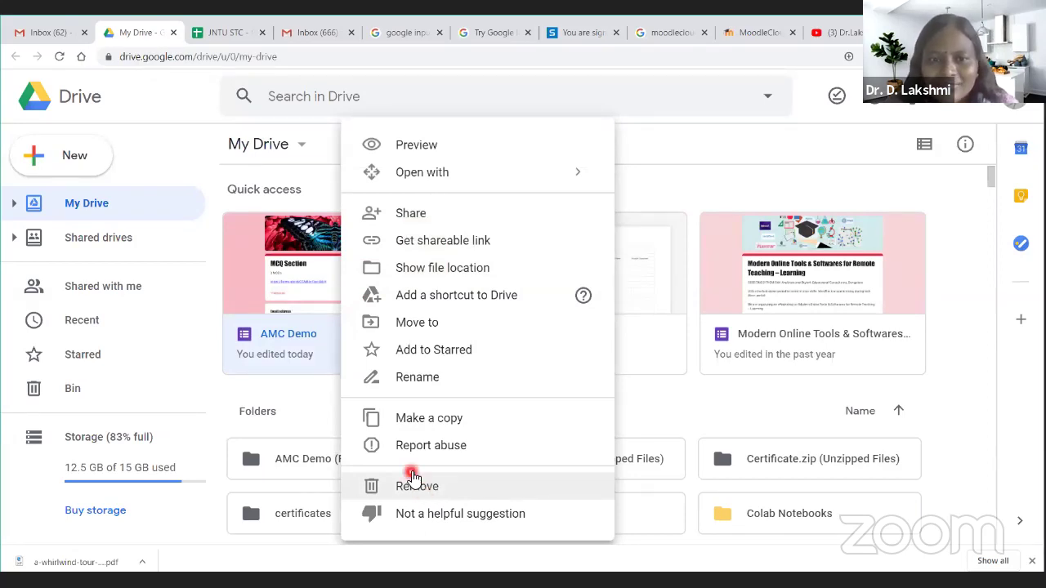
click(630, 127)
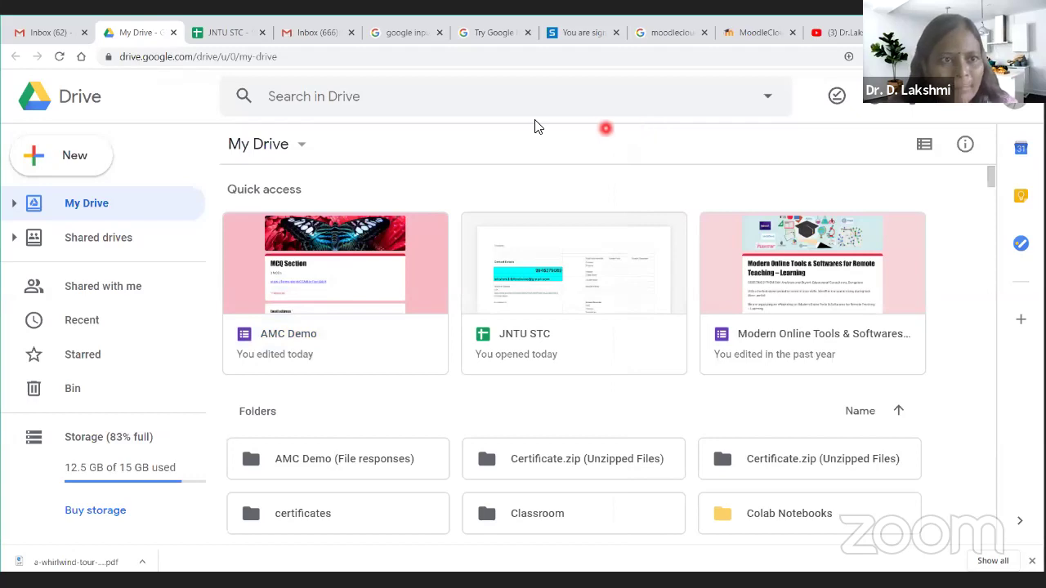
- From the Gmail inbox, open the Google apps list and locate Classroom in it
click(45, 36)
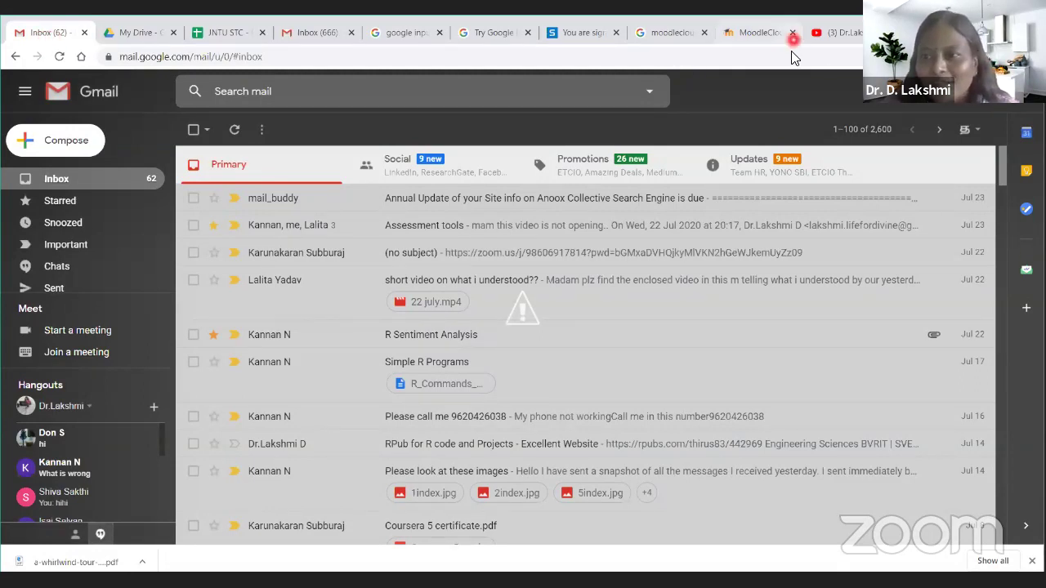
click(987, 107)
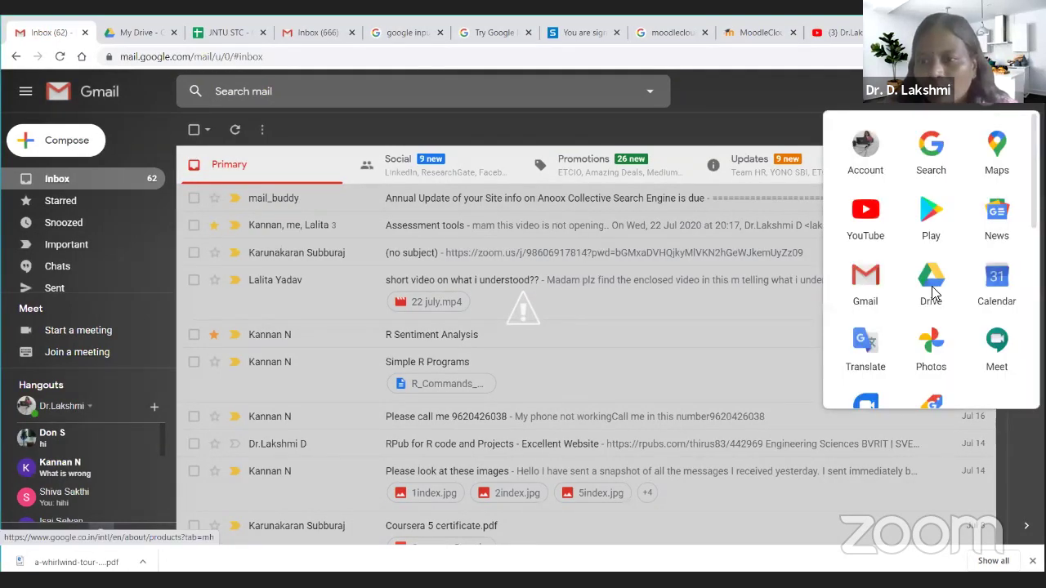
scroll(931, 302, down, 3)
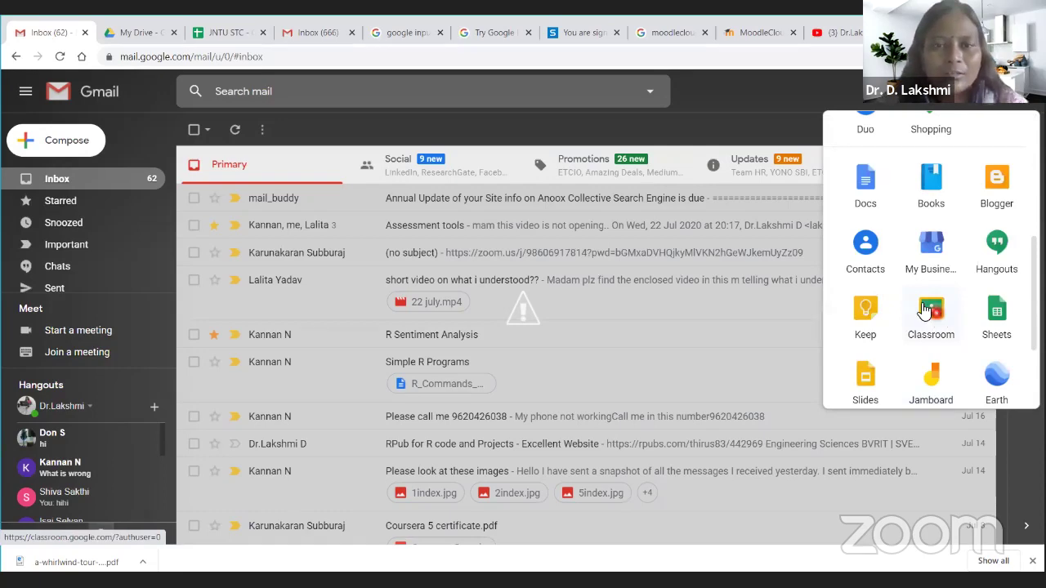
- Close the Try Google Input Tools tab and search for "google classroom" in the existing google input tool search tab
click(398, 34)
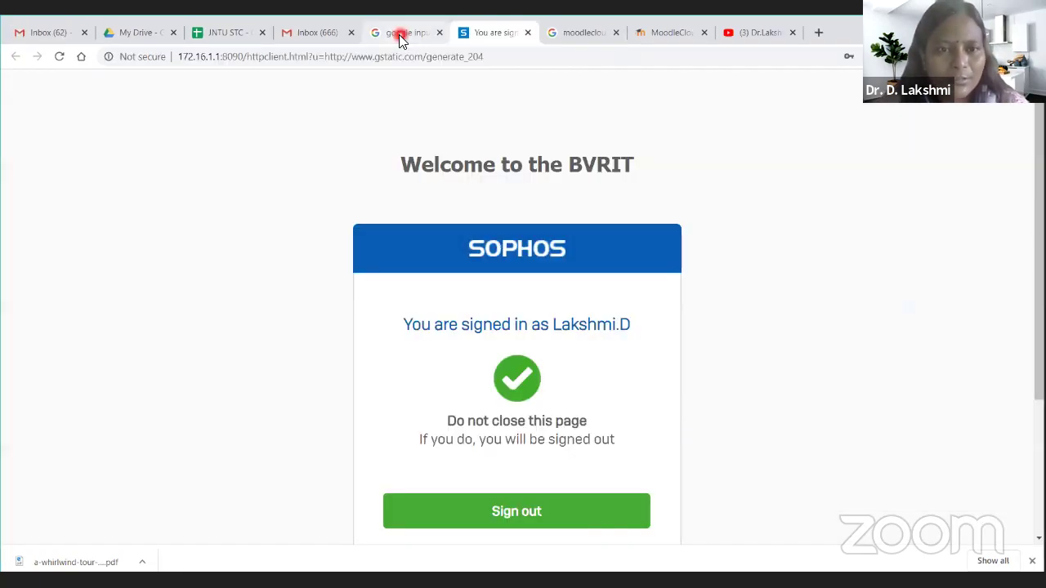
click(399, 34)
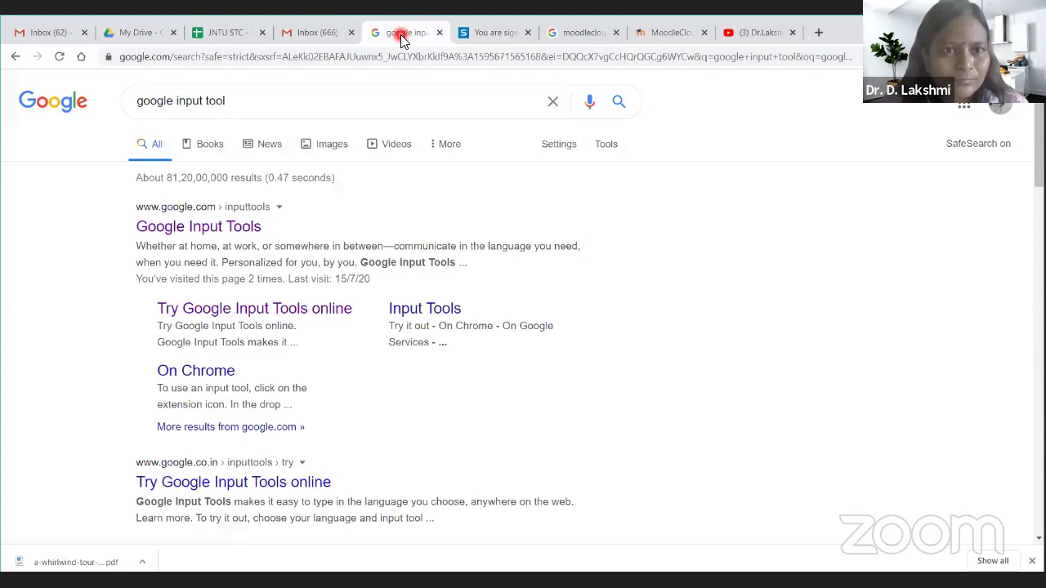
click(107, 102)
key(ctrl+a)
text(google cla)
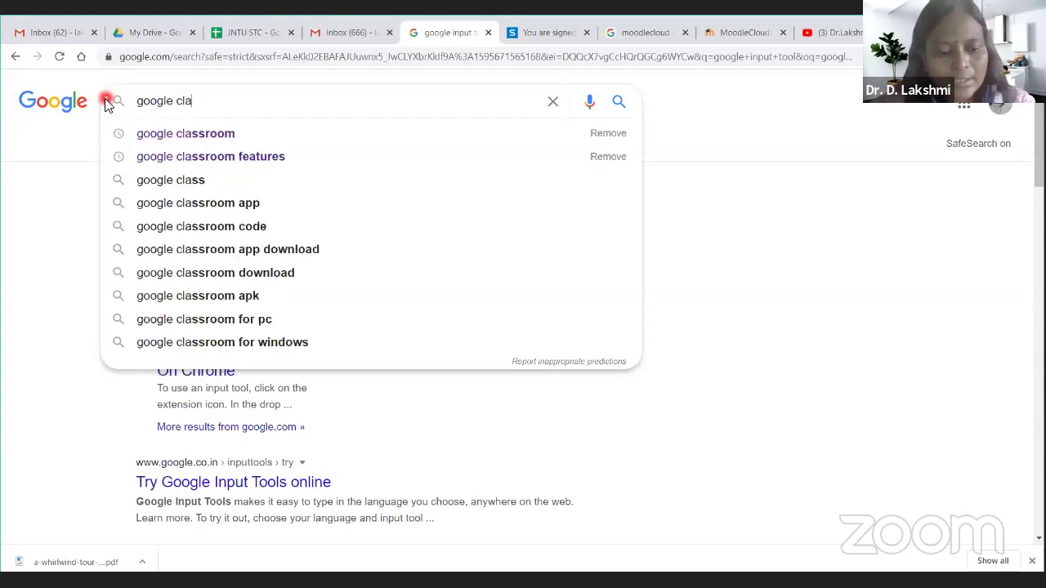
text(ssroom)
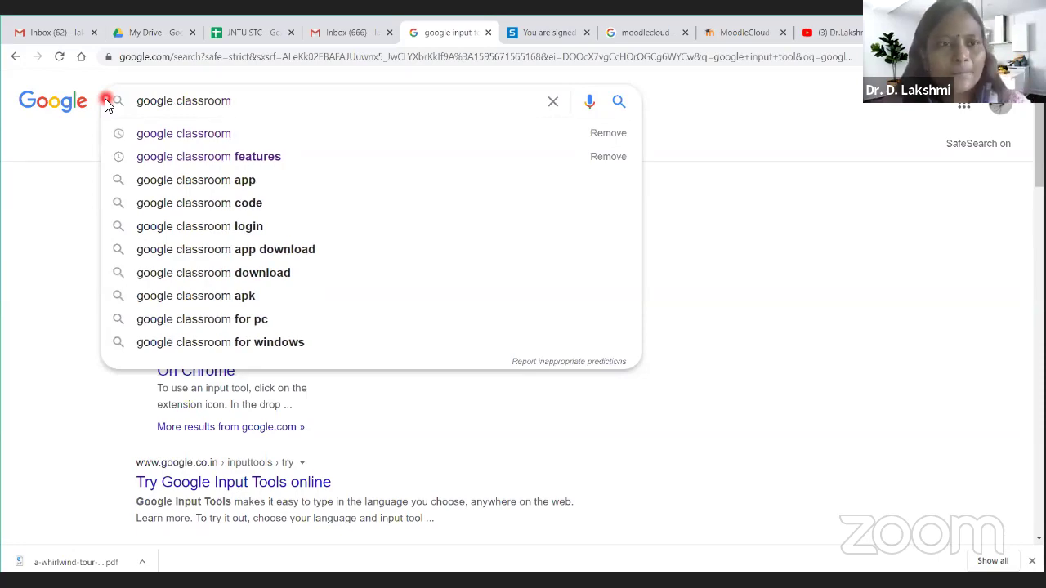
key(Return)
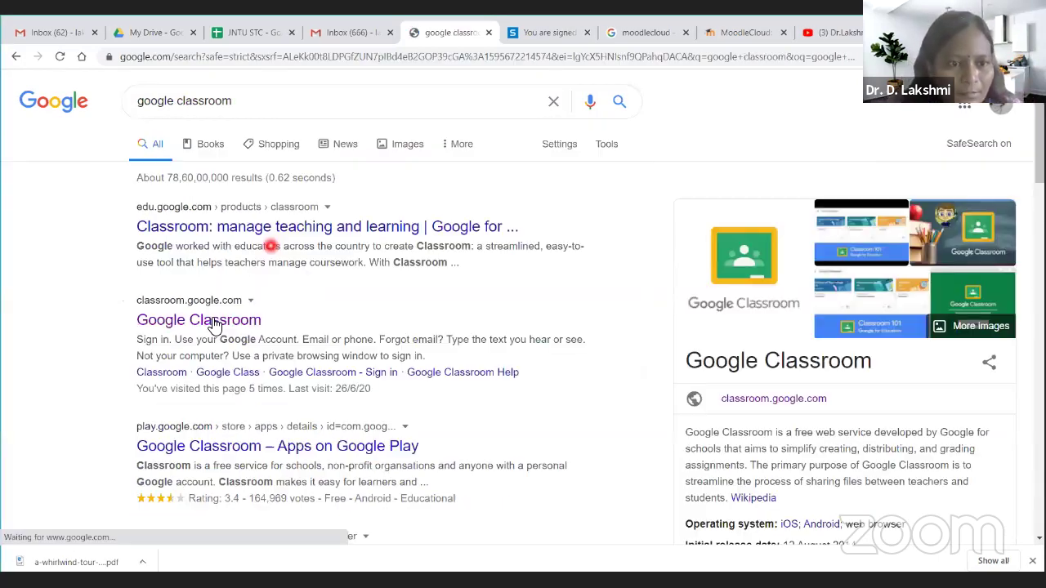
- Open the classroom.google.com search result in a new tab and switch to it
right_click(217, 323)
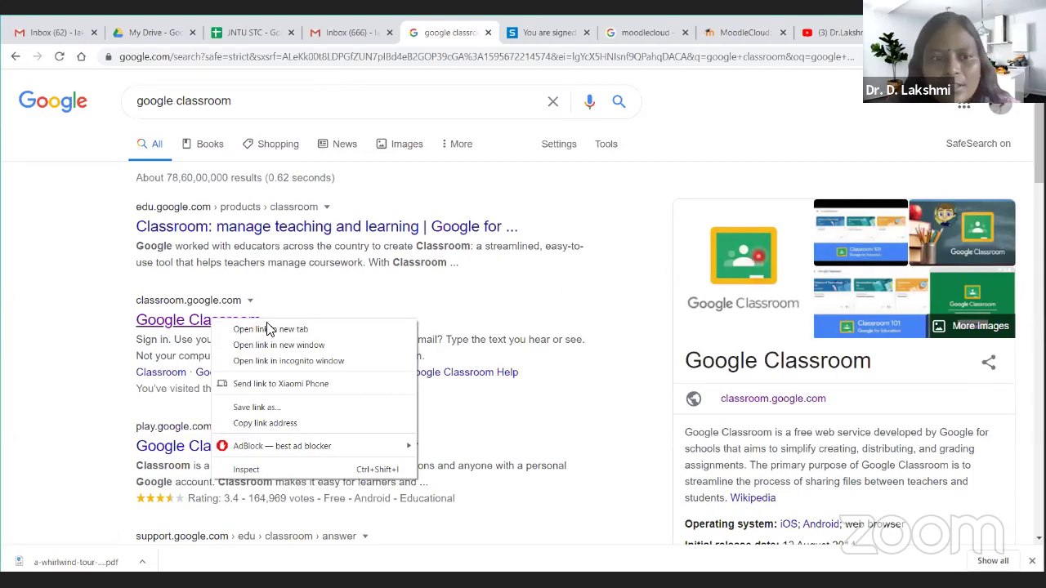
click(258, 331)
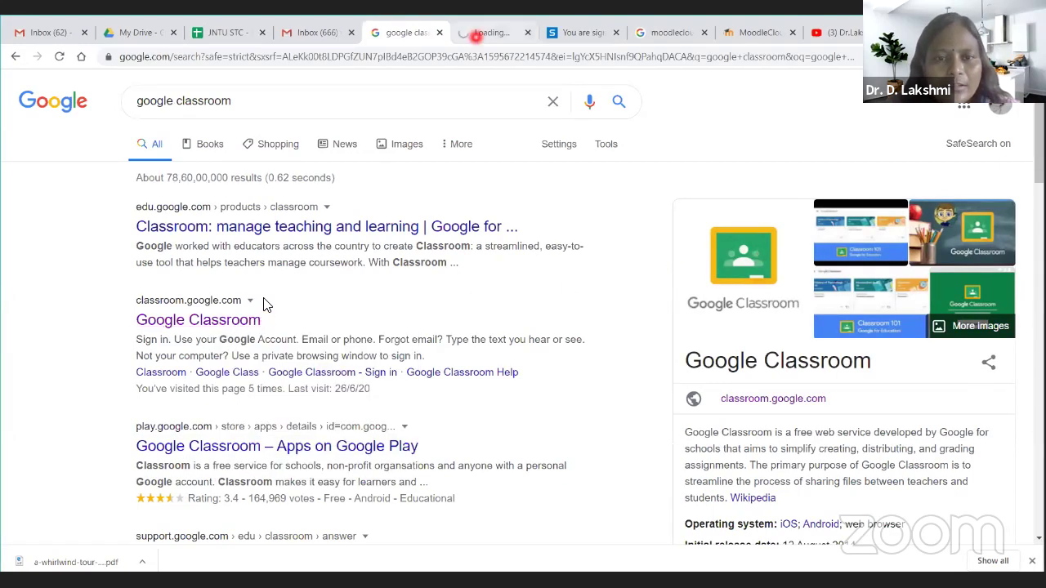
key(ctrl+Tab)
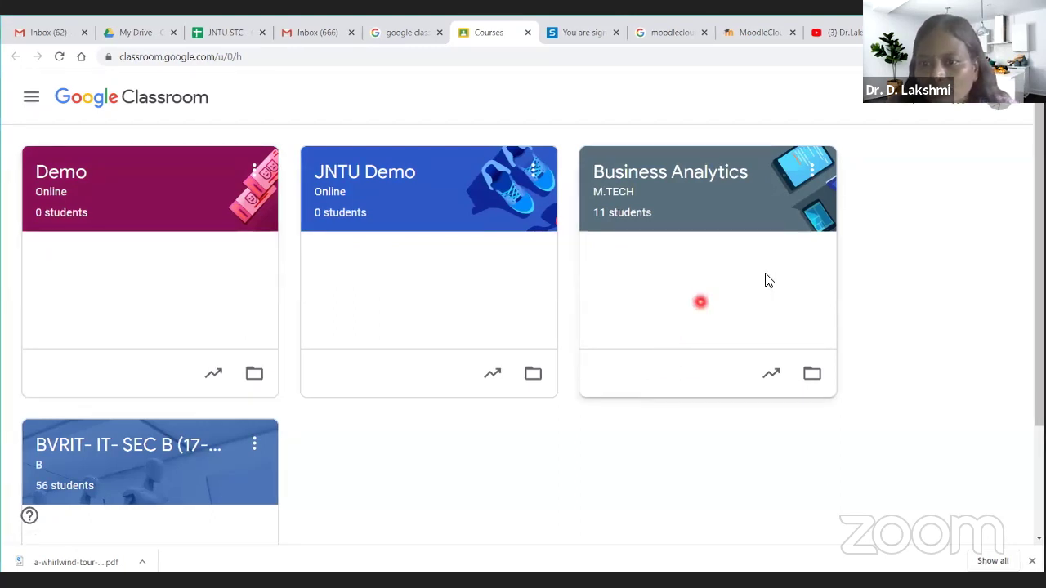
- Switch Google Classroom to the other account that holds the Compiler Design classes and close the first account's Courses tab
click(998, 96)
click(843, 448)
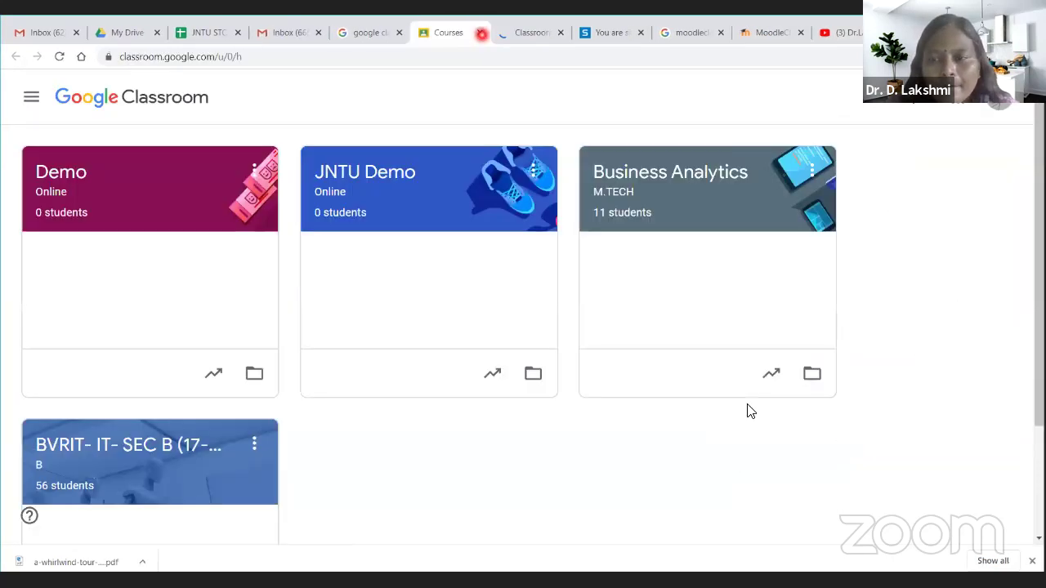
key(ctrl+w)
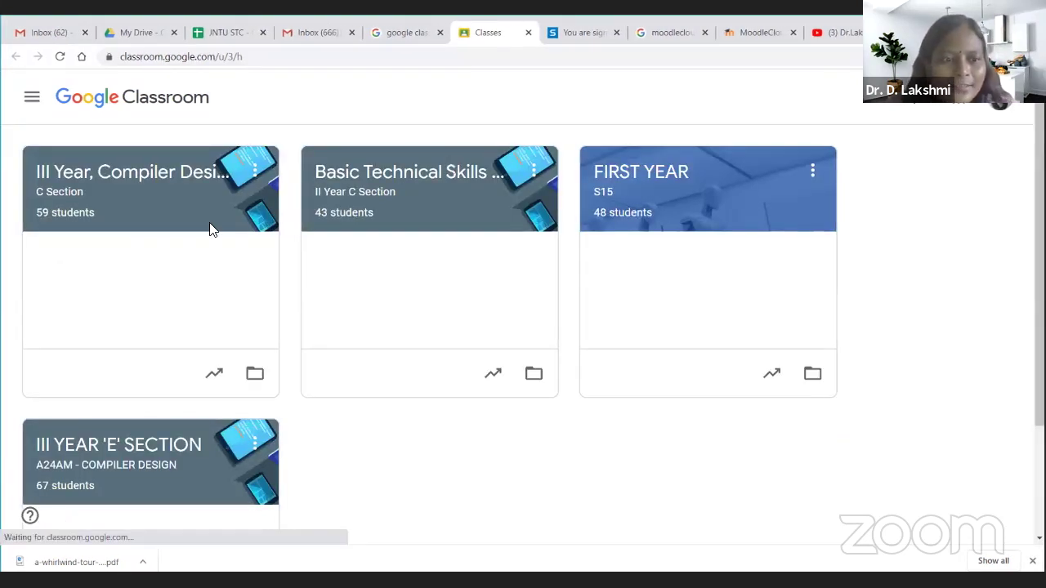
- Open the III YEAR 'E' SECTION Compiler Design class in a new tab and switch to it
right_click(134, 451)
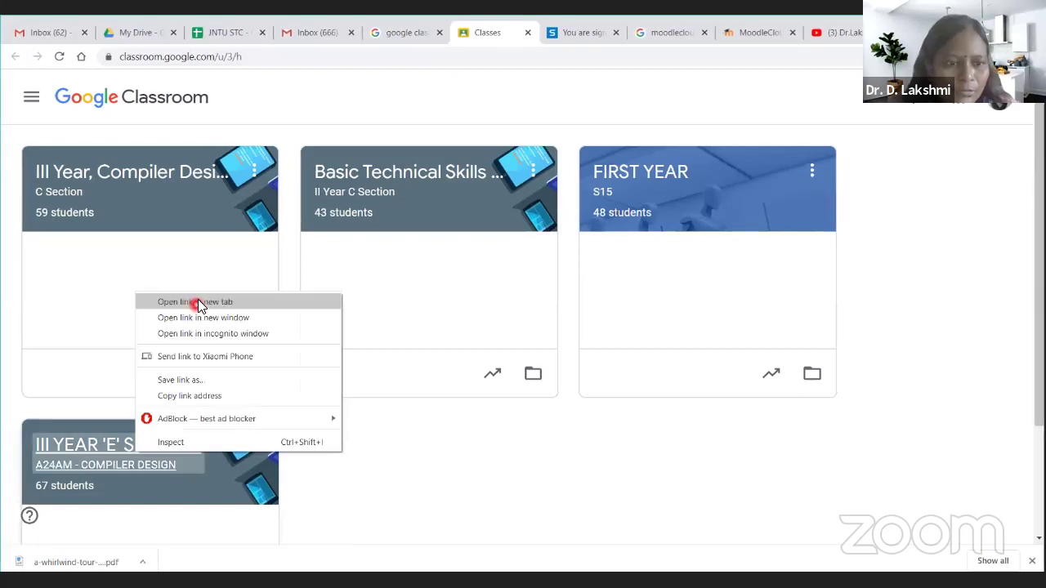
click(619, 523)
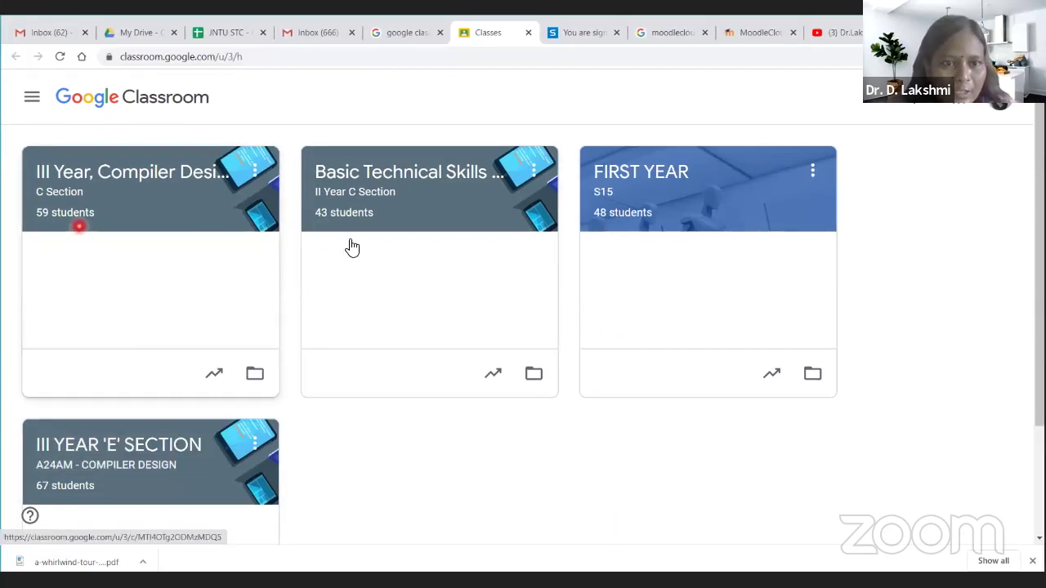
right_click(123, 456)
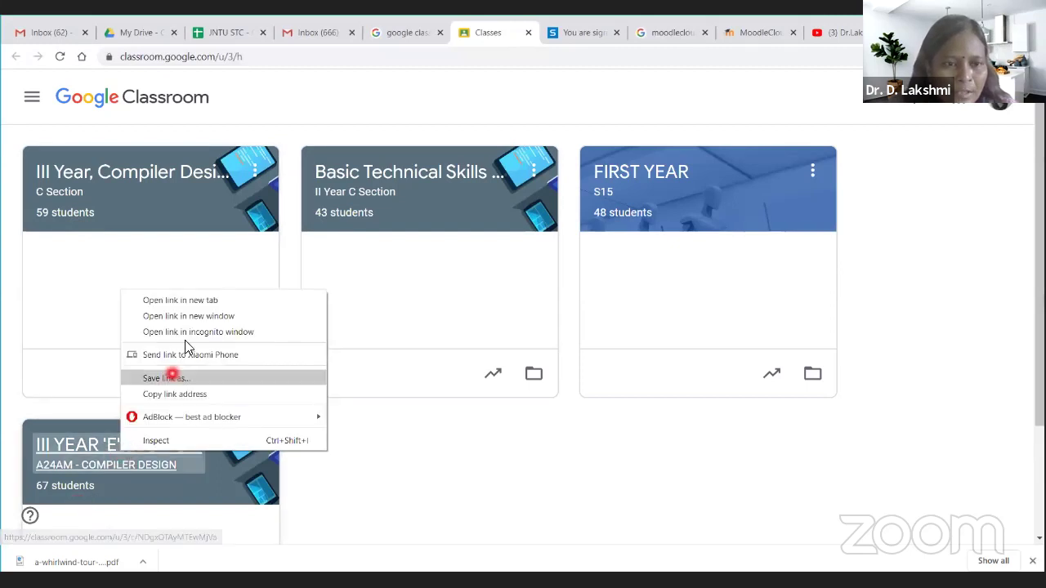
click(201, 300)
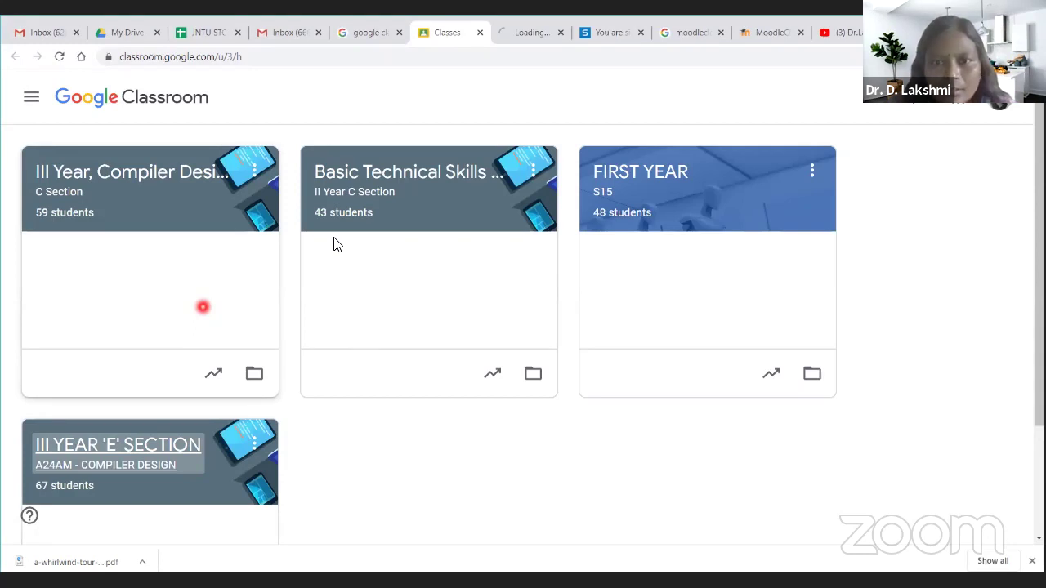
key(ctrl+Tab)
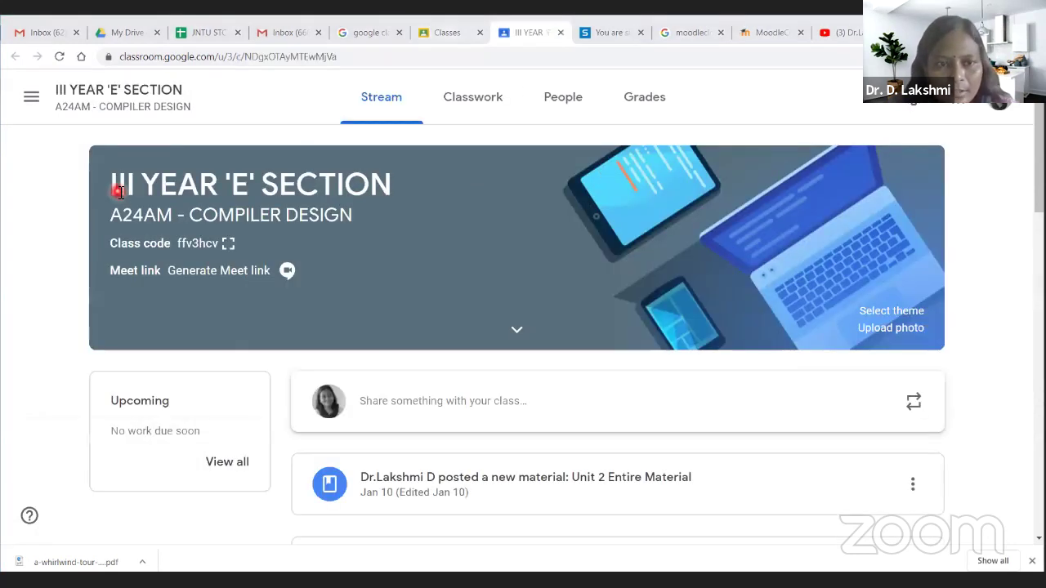
- Display the class code enlarged, glance at the Classes overview tab, and close the class code display
click(227, 245)
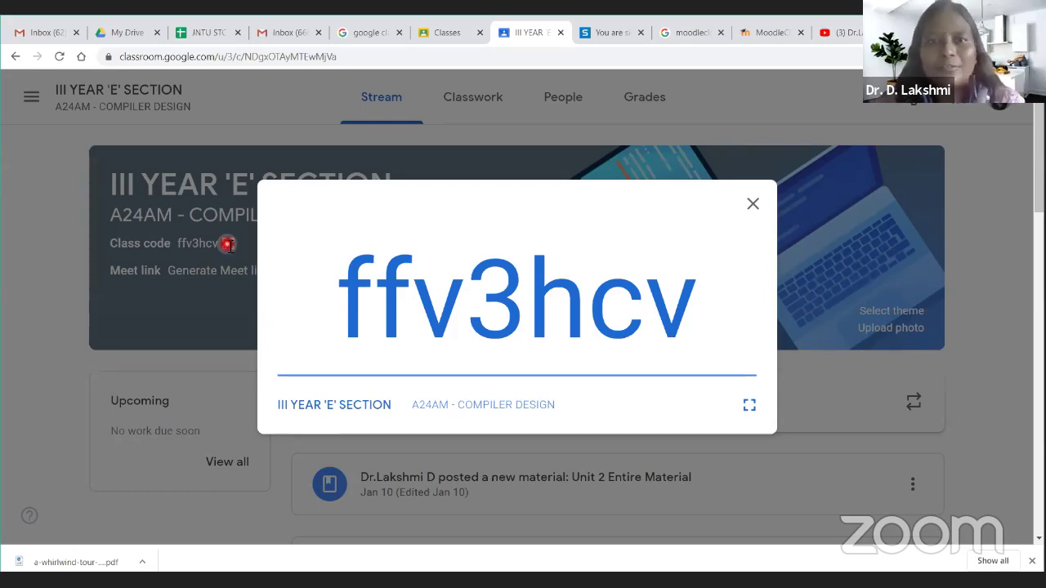
click(437, 33)
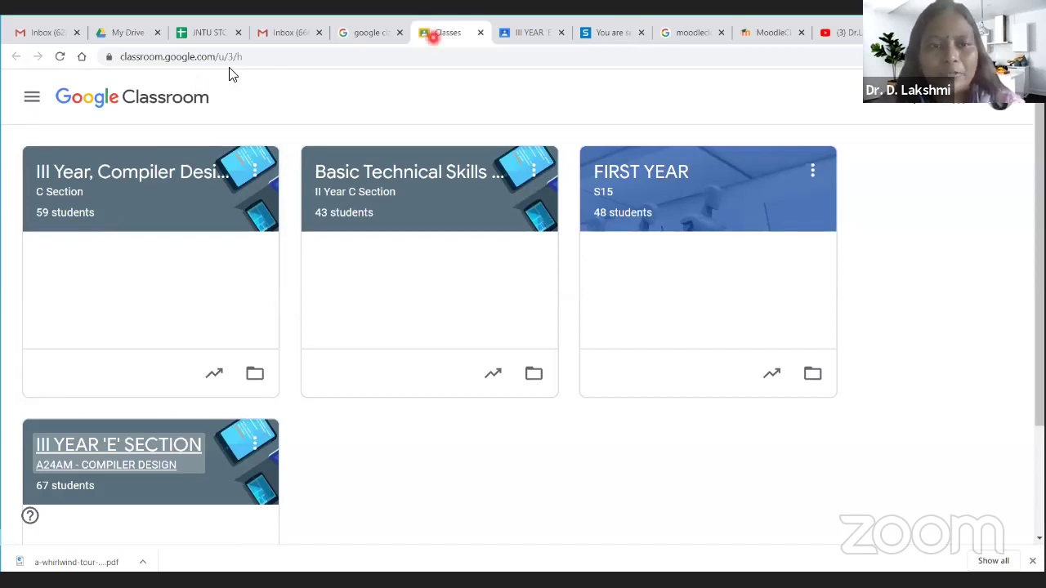
click(523, 33)
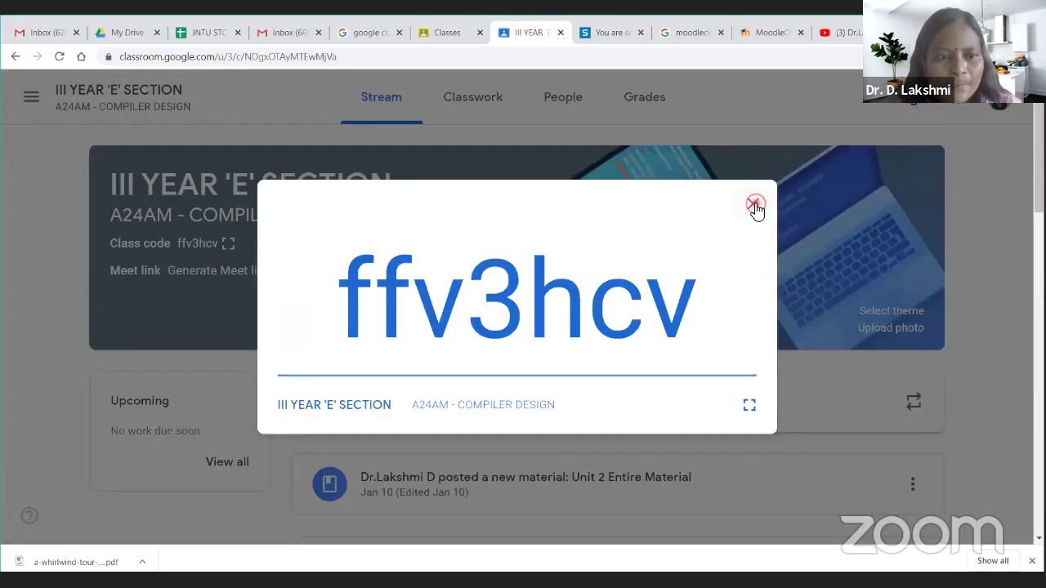
click(730, 213)
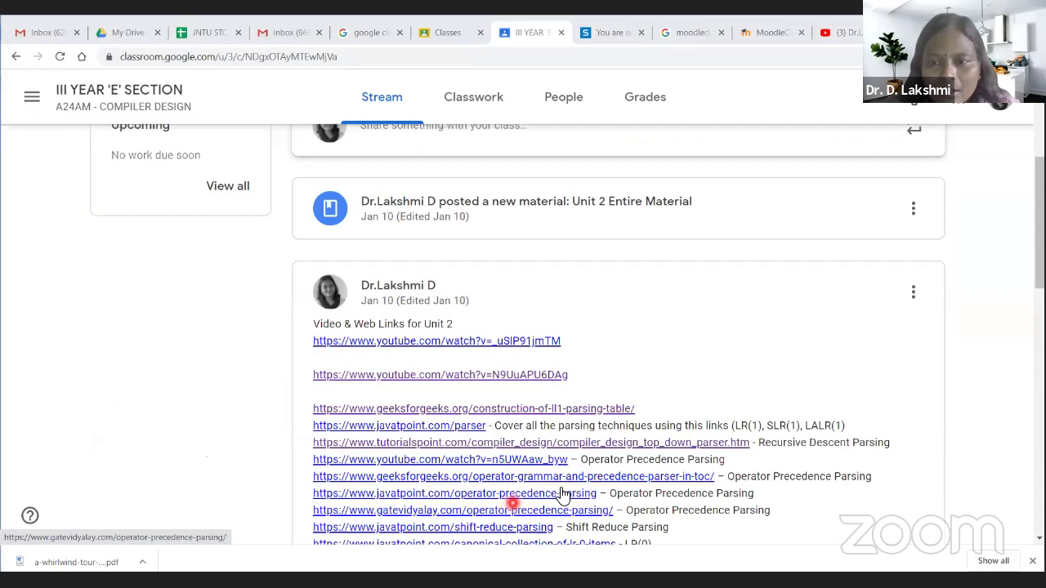
- Look through the class stream's posted materials, assignments and links down to the course outcomes, and return to its start
scroll(560, 495, down, 15)
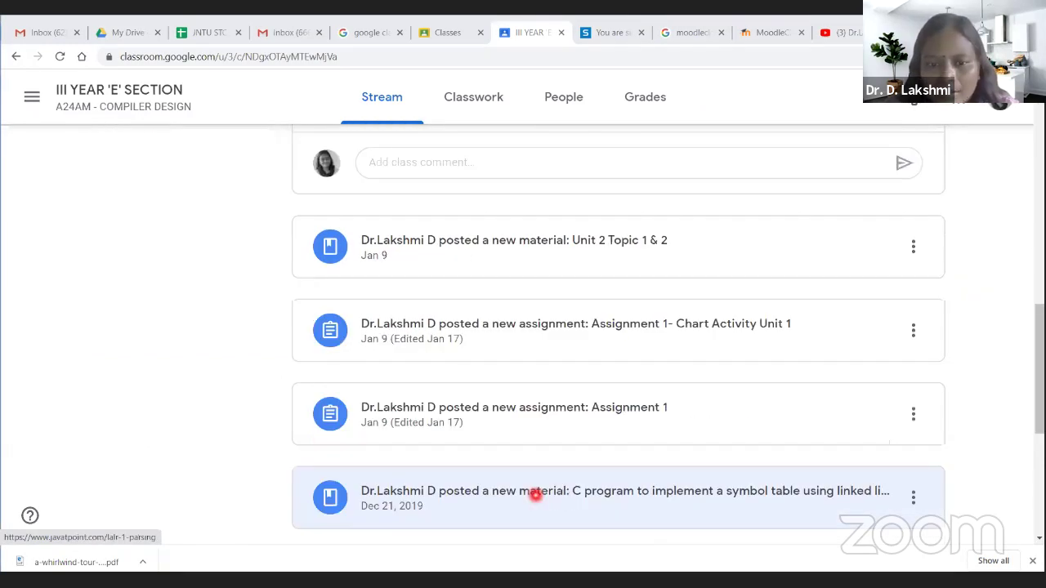
scroll(477, 461, down, 10)
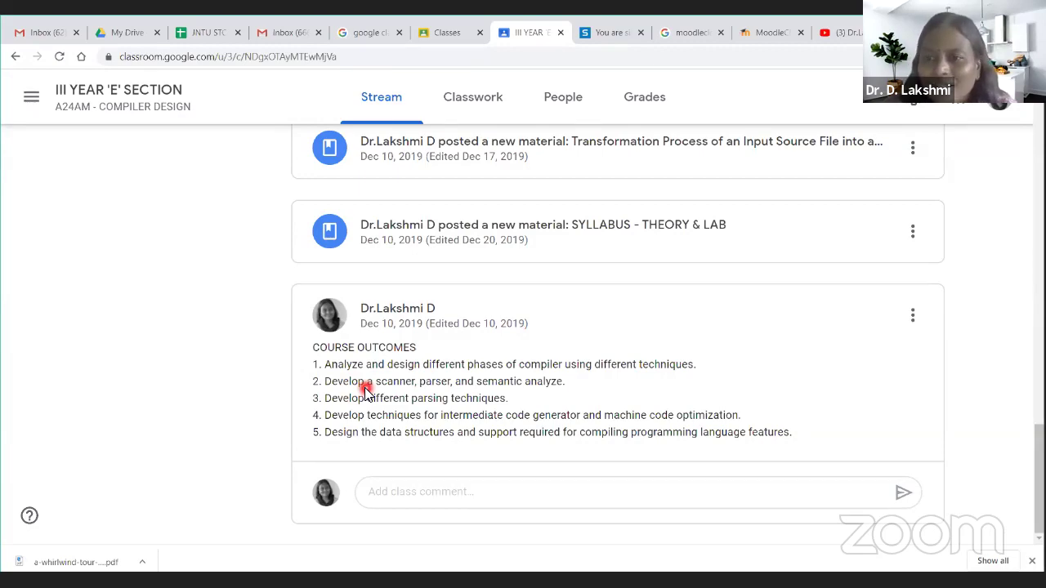
scroll(365, 392, up, 20)
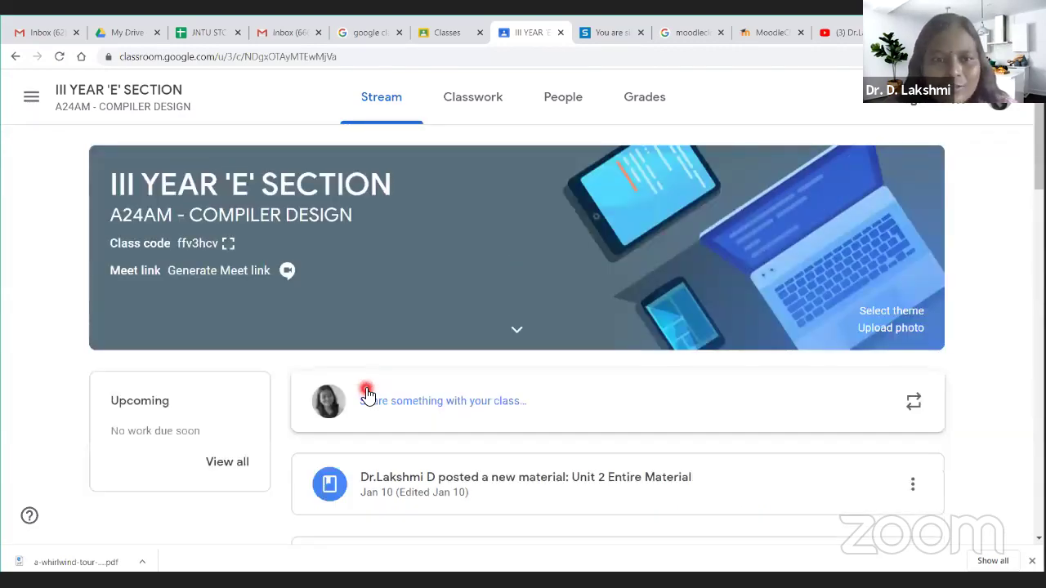
- View the Classwork page of the class and the types of items that can be created there
click(479, 103)
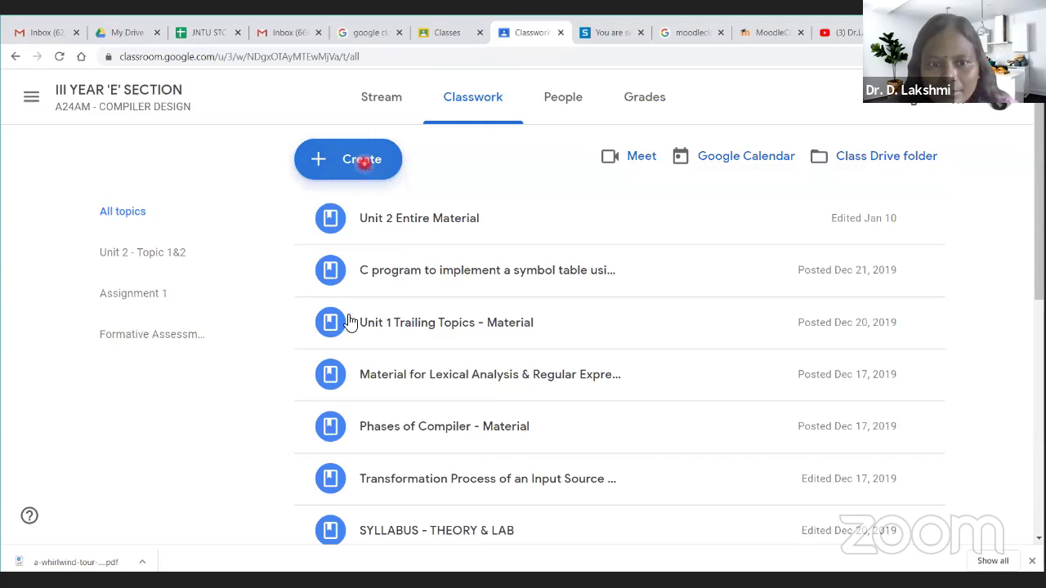
click(364, 161)
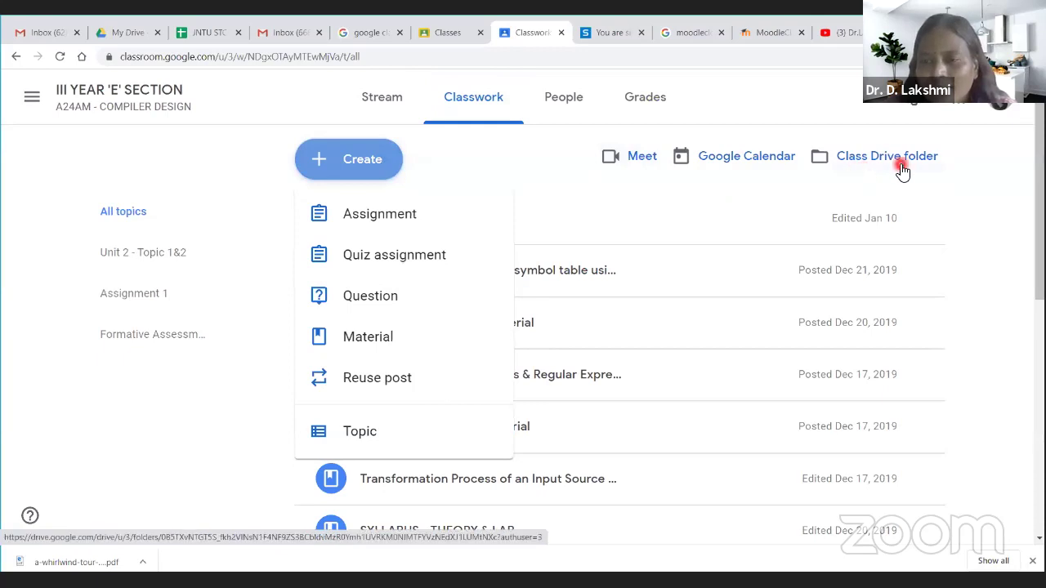
click(511, 155)
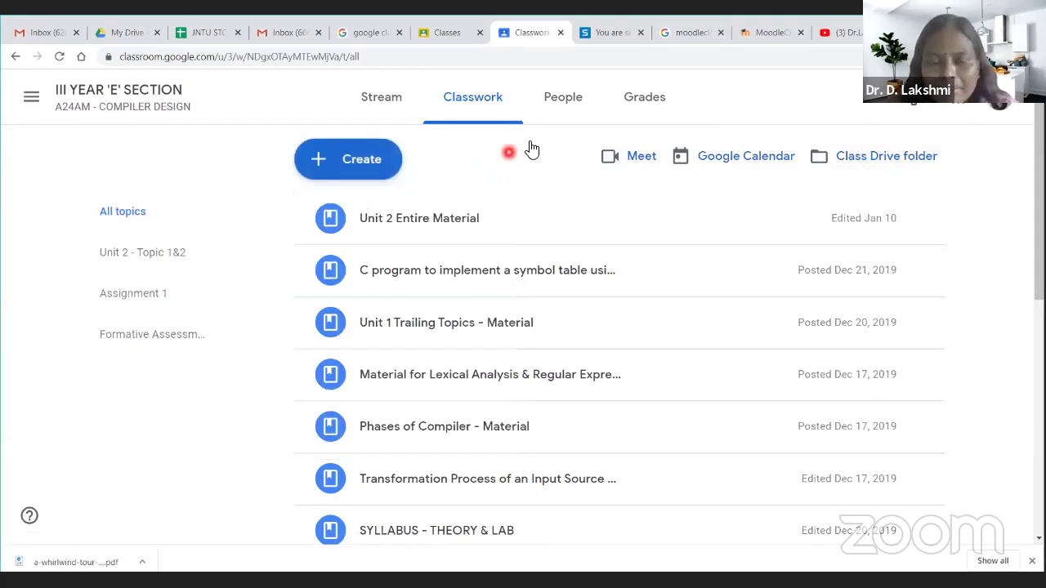
- Look over the class's teachers and students on the People page and view the Invite teachers dialog without inviting anyone
click(563, 100)
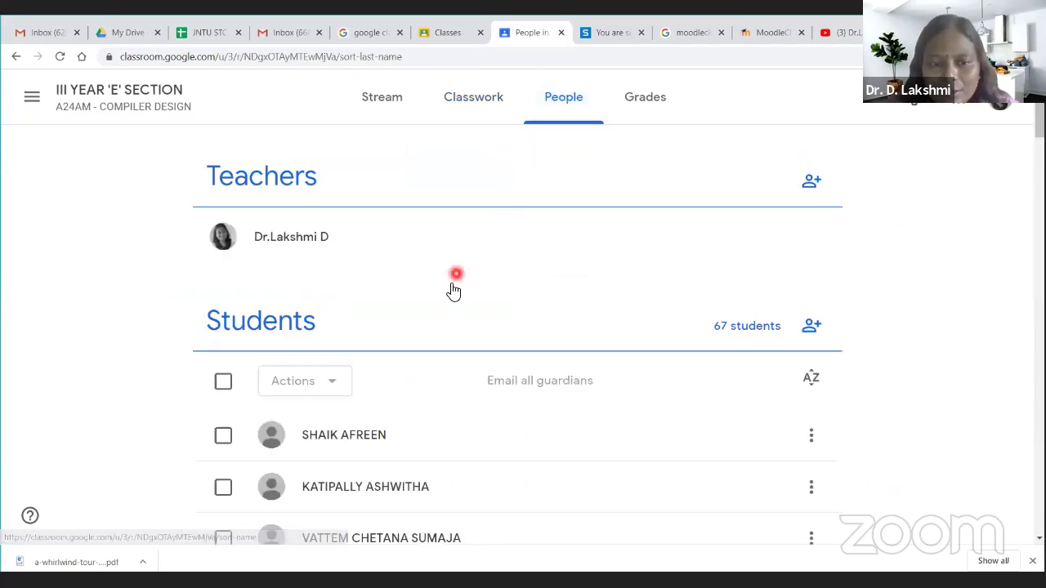
scroll(403, 429, down, 5)
scroll(404, 429, up, 5)
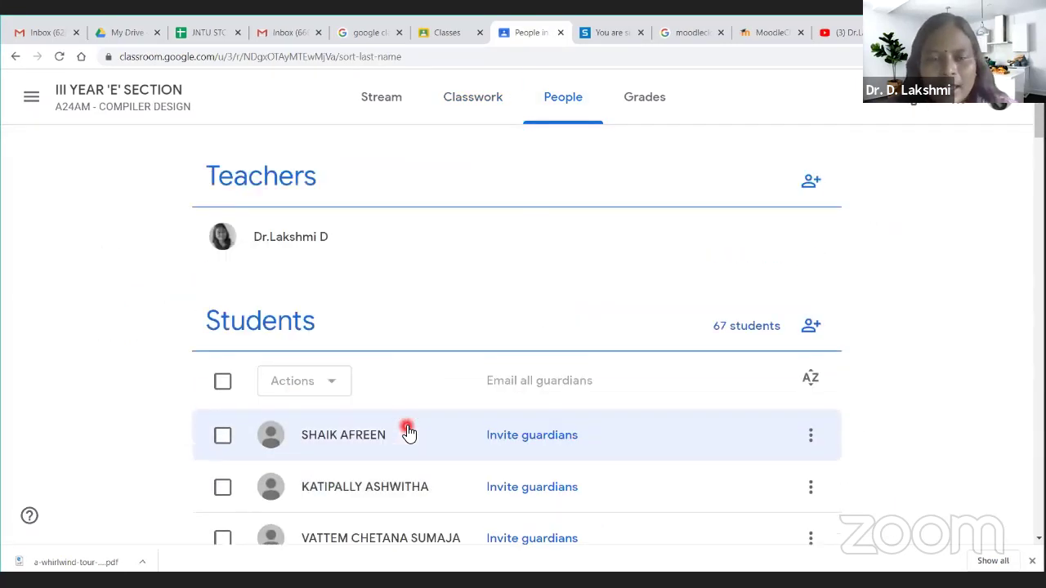
click(810, 183)
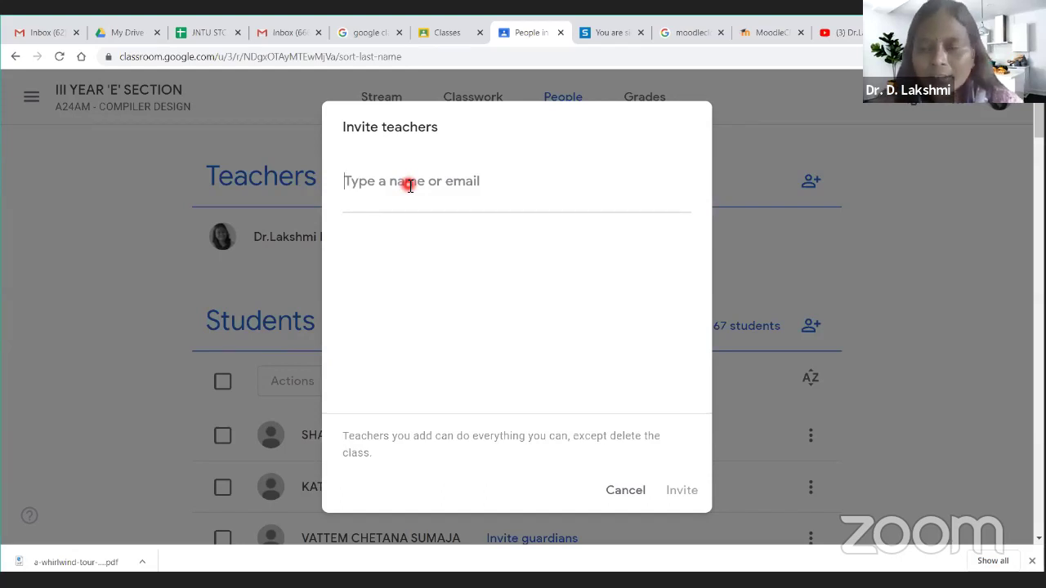
click(614, 492)
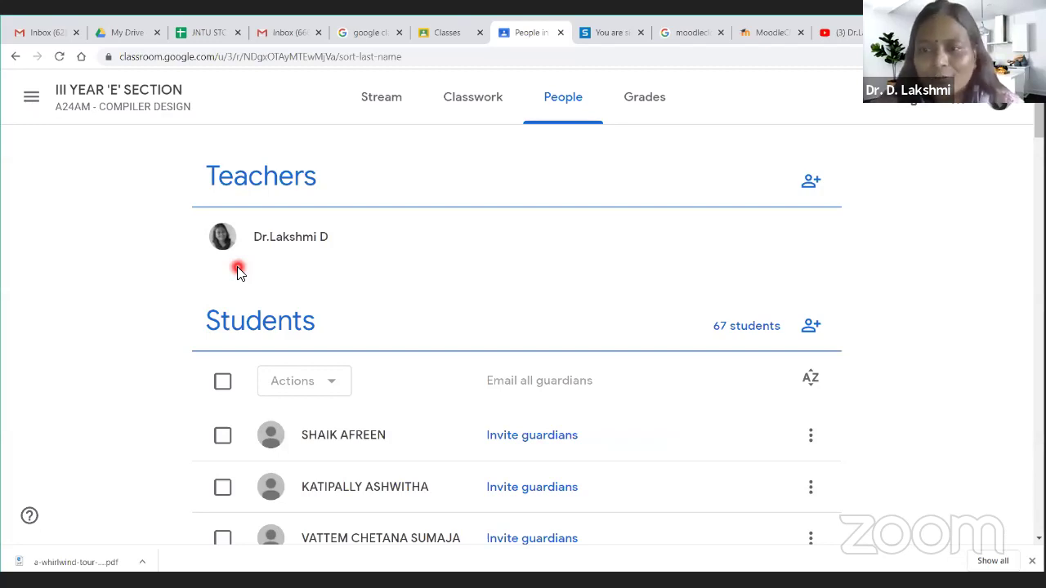
- Look over the students' assignment grades on the Grades page, return to the stream, and close the class's browser tab
click(646, 105)
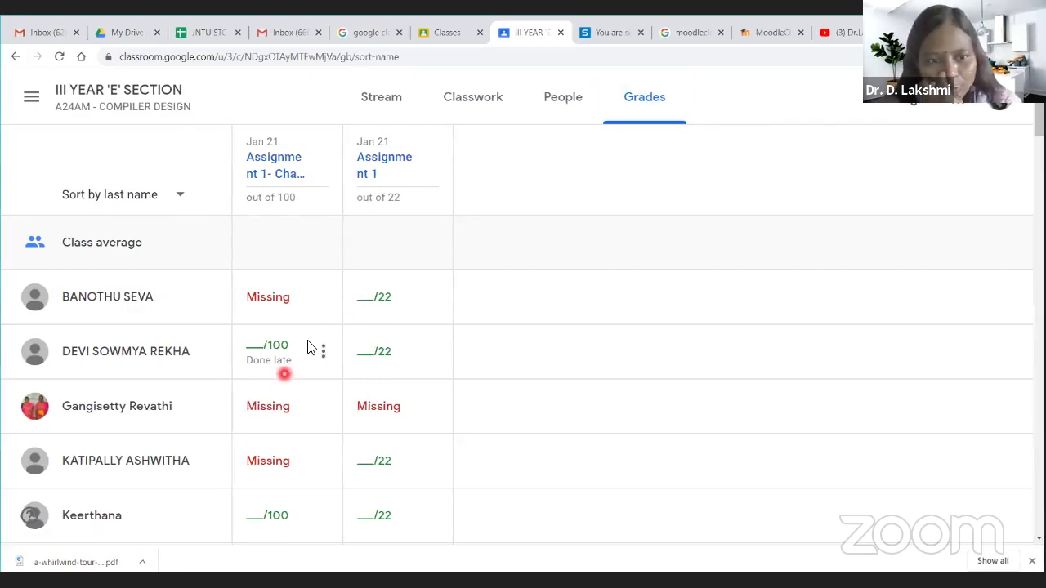
scroll(350, 476, down, 2)
scroll(347, 476, up, 2)
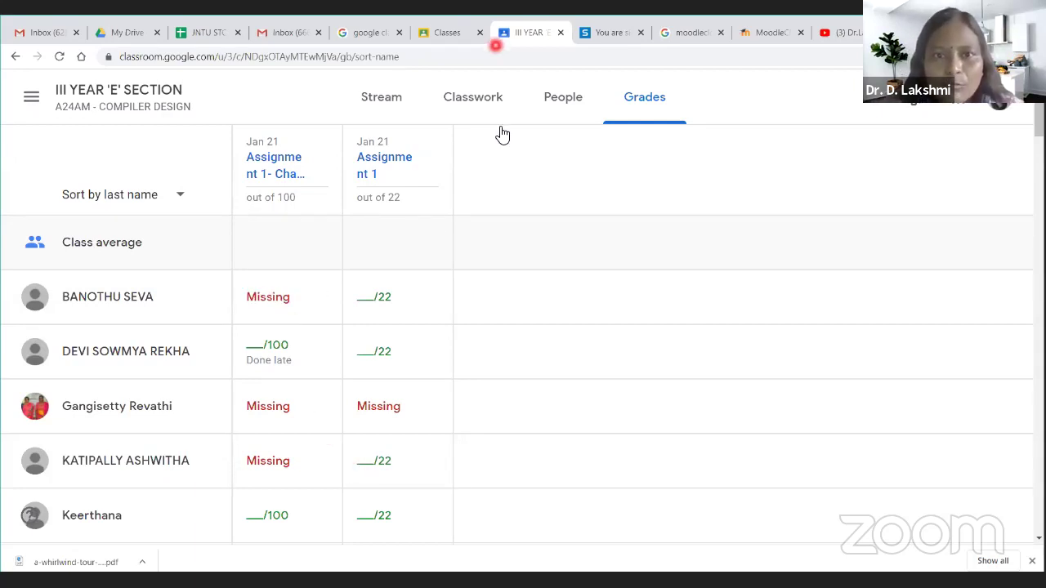
click(387, 110)
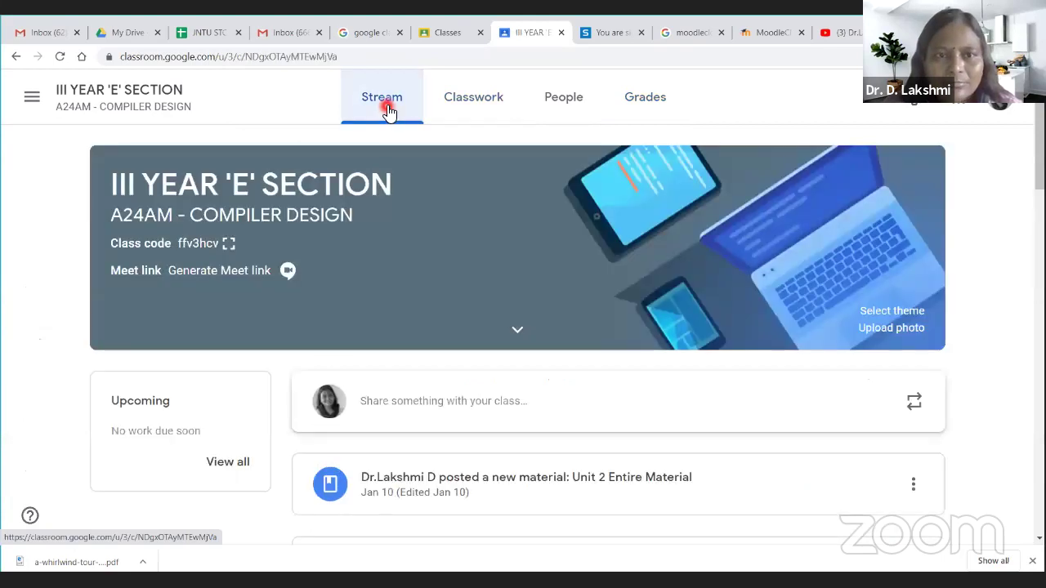
key(ctrl+w)
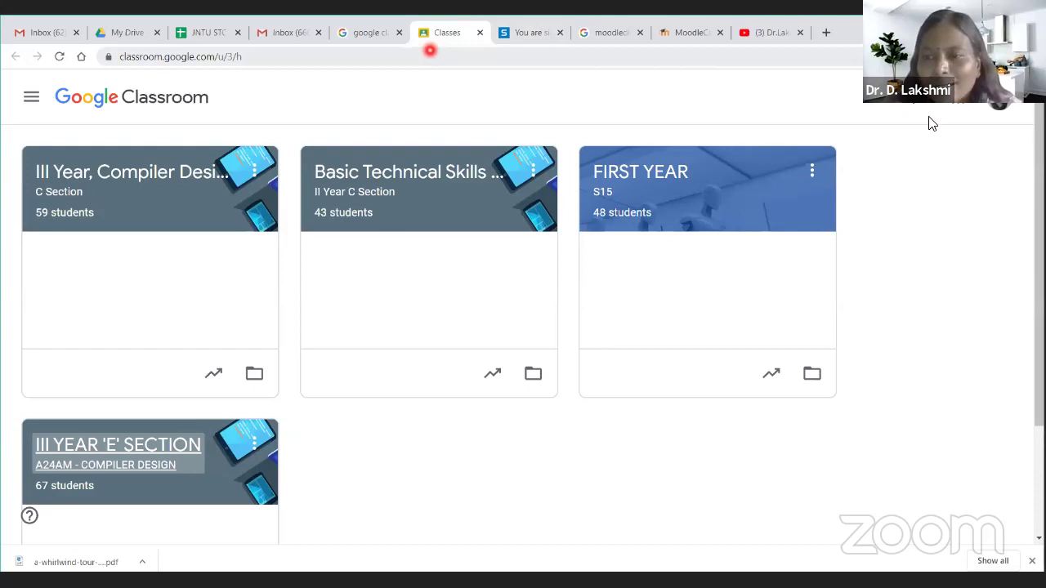
- View the main navigation menu and the Join class dialog without joining a class
click(32, 97)
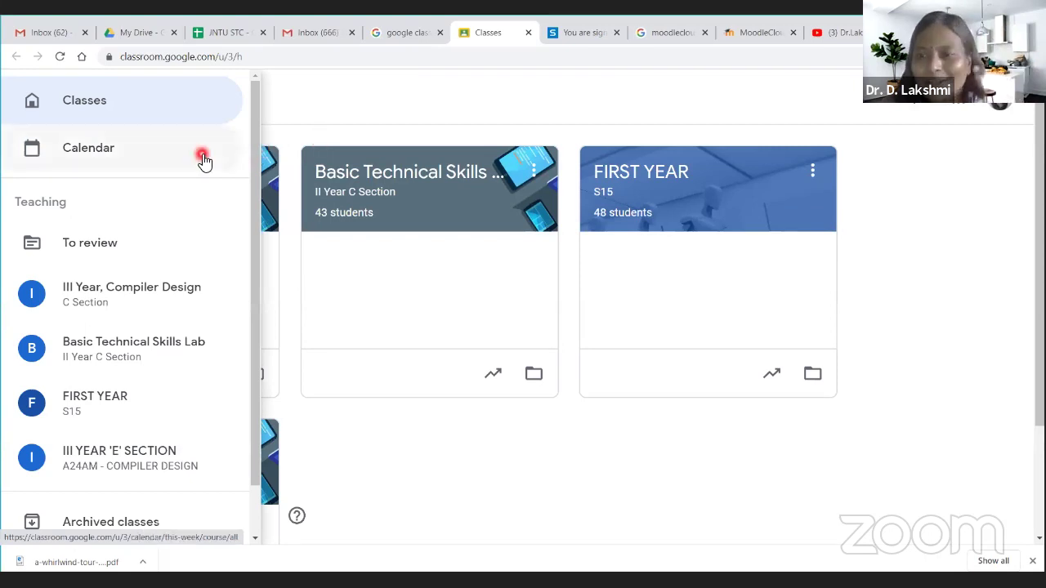
click(875, 124)
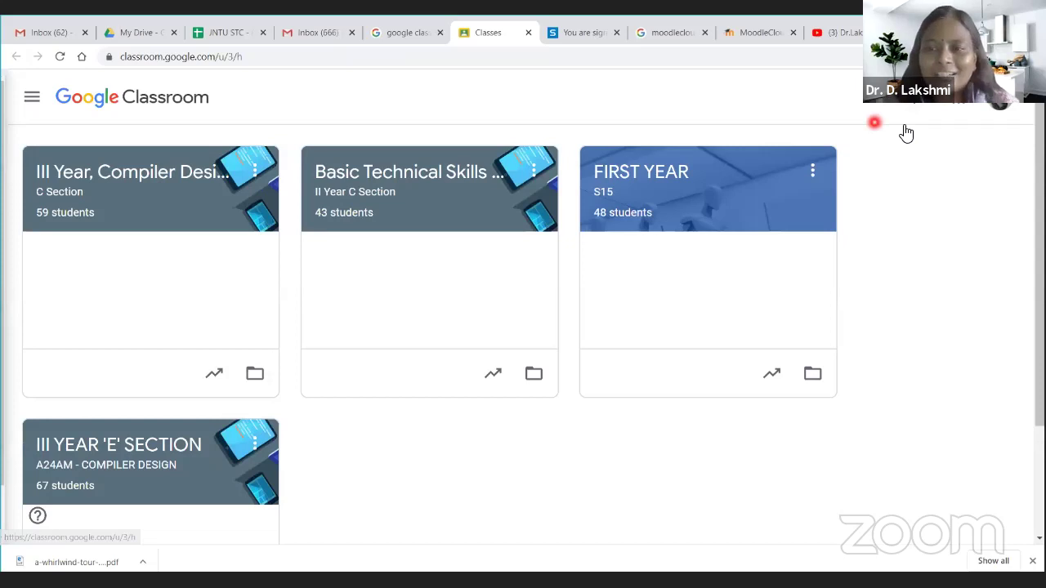
click(912, 110)
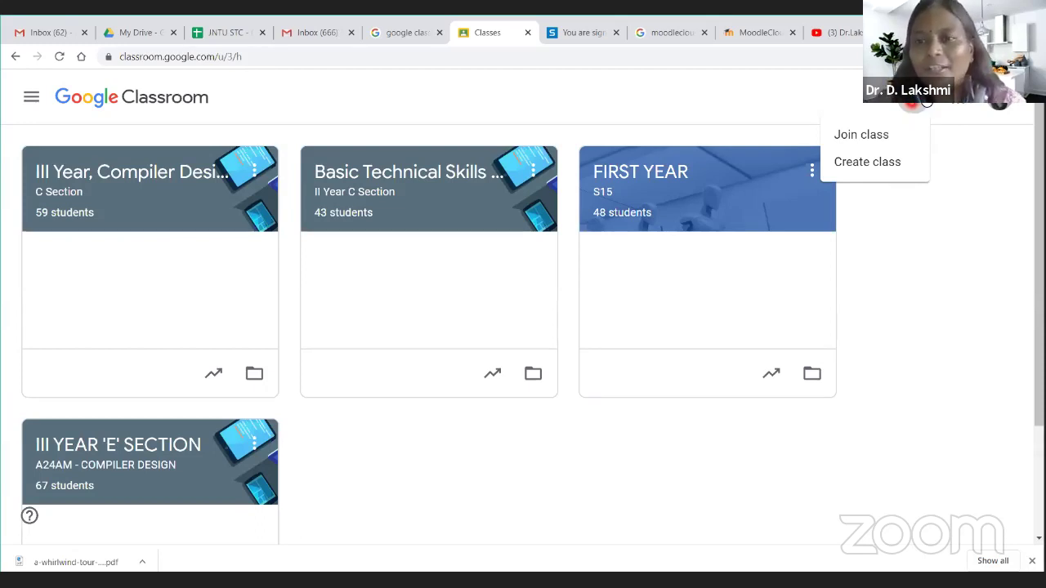
click(865, 140)
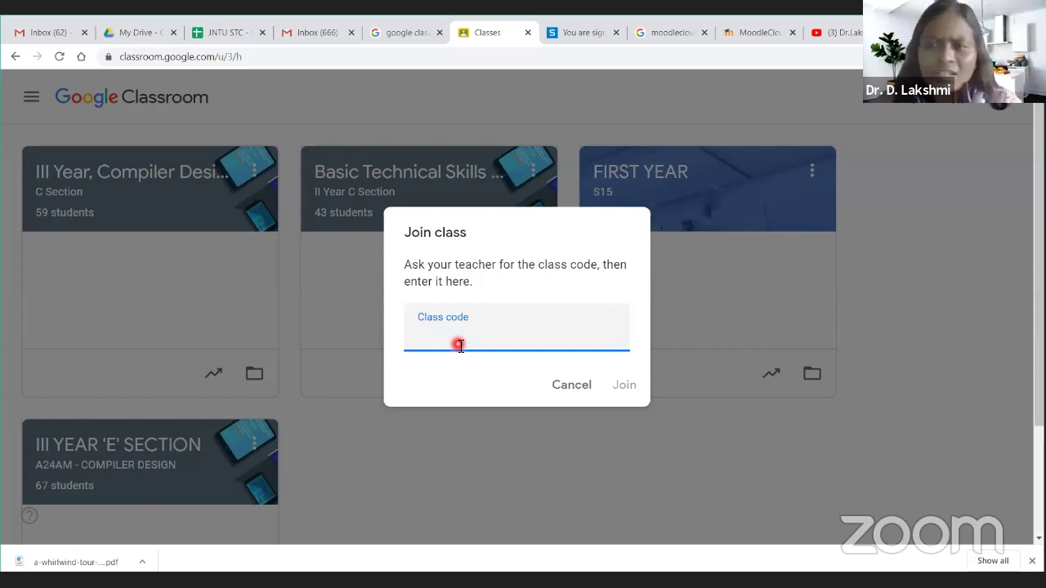
click(567, 386)
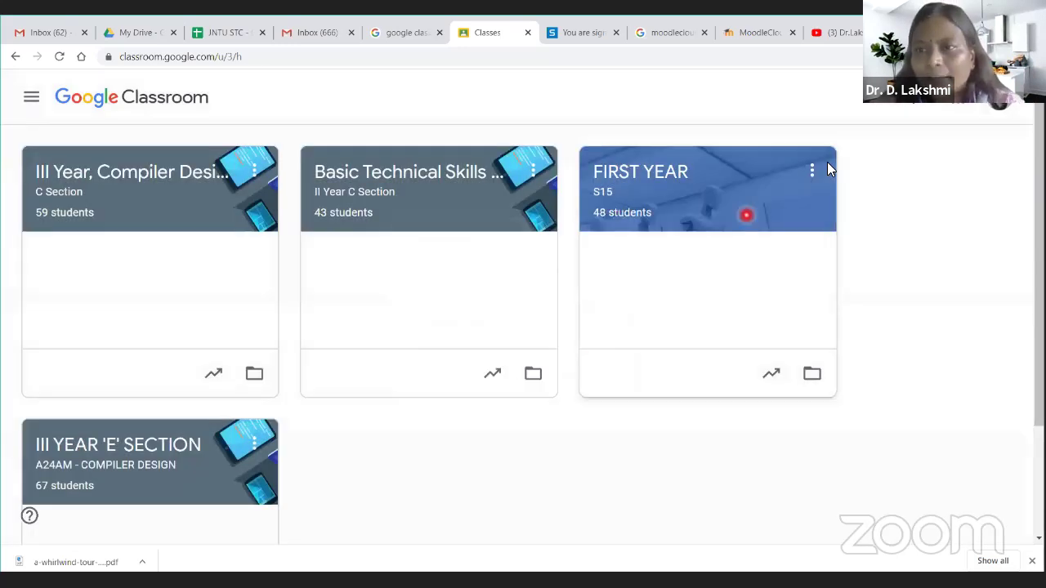
- Start creating a class with the name AMC DEMO and the section ET
click(913, 97)
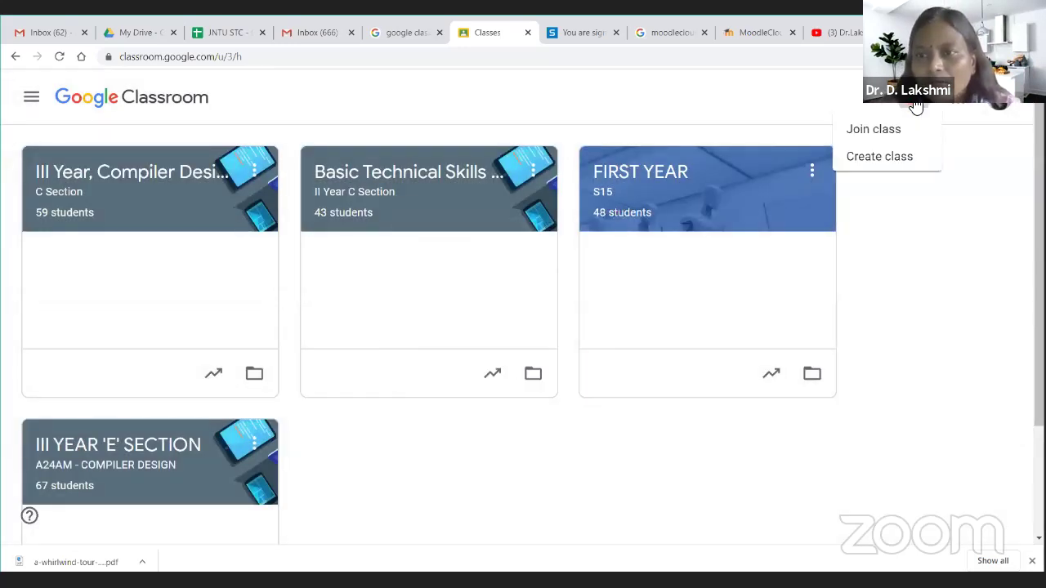
click(867, 163)
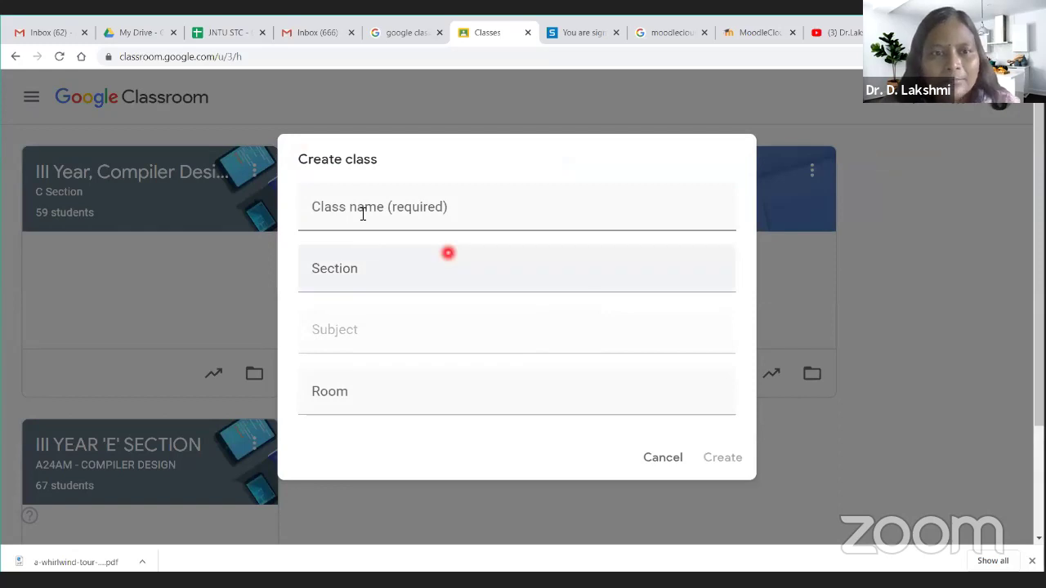
click(363, 214)
text(AMC DEMO)
click(357, 282)
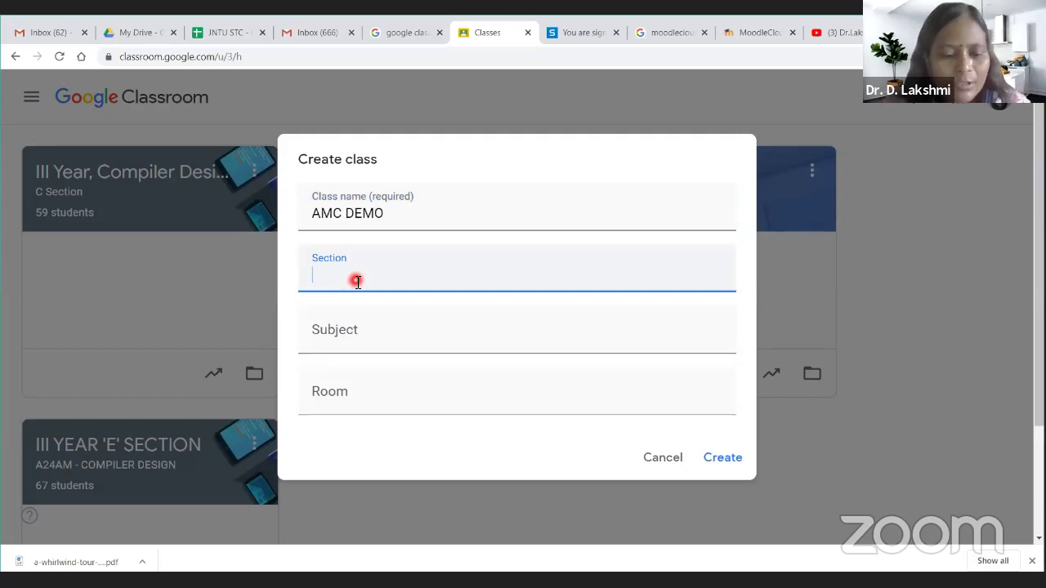
text(ET)
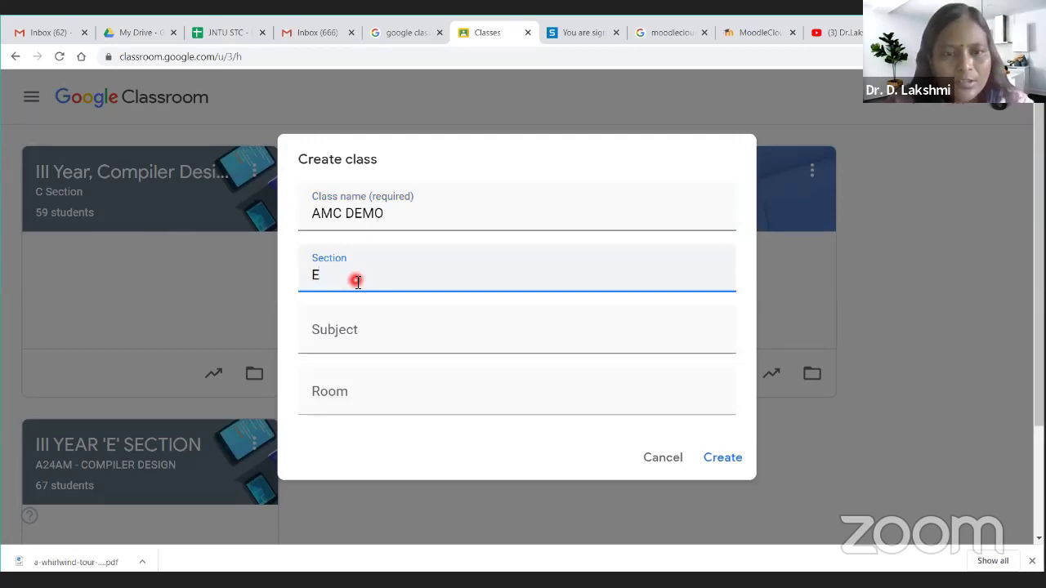
- Set the new class's subject to Online and its room to Zoom, and create the class
click(336, 333)
text(Obline)
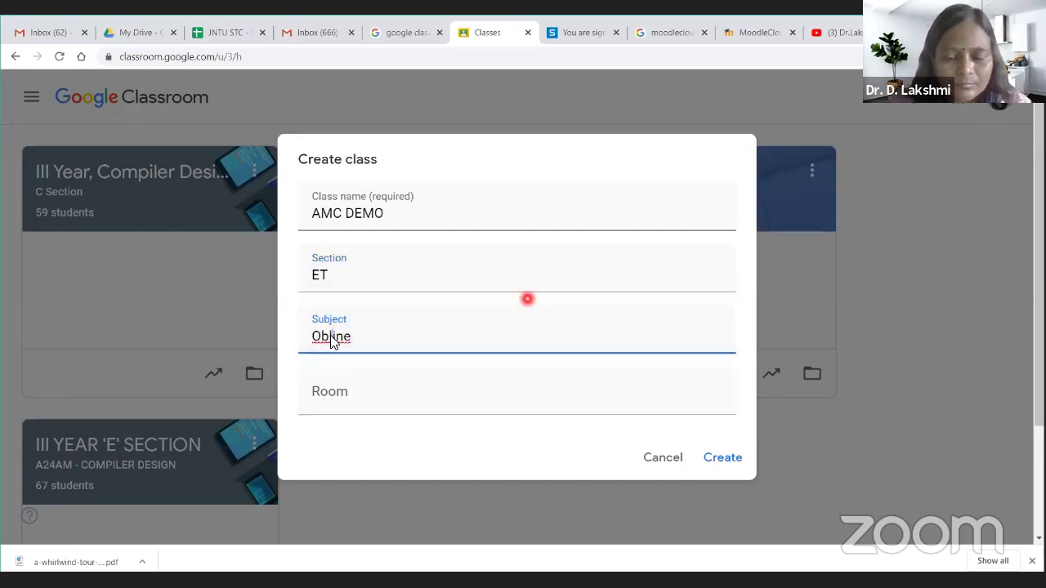
click(332, 336)
key(BackSpace)
text(n)
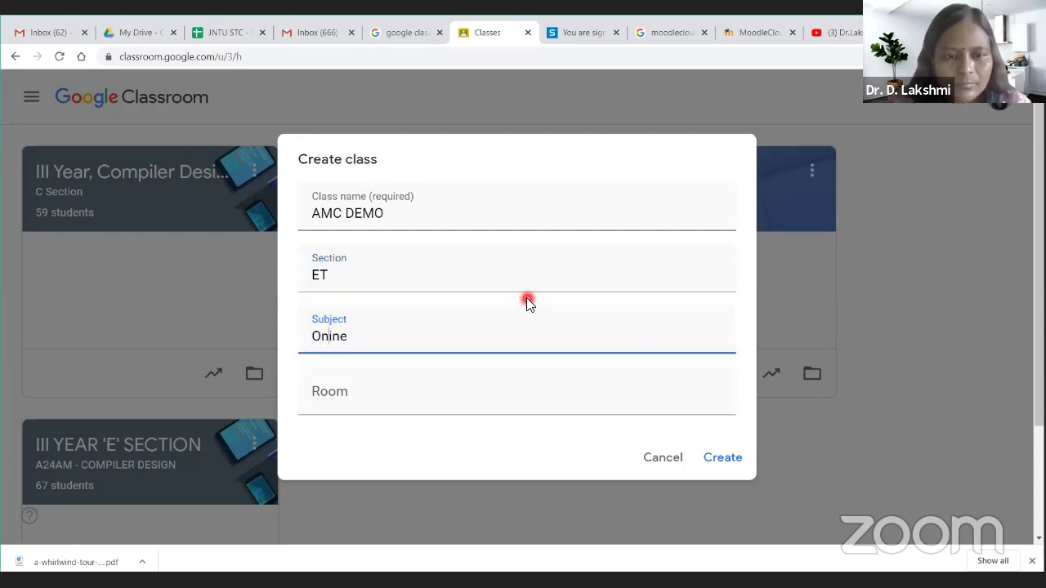
click(410, 400)
text(Zoom)
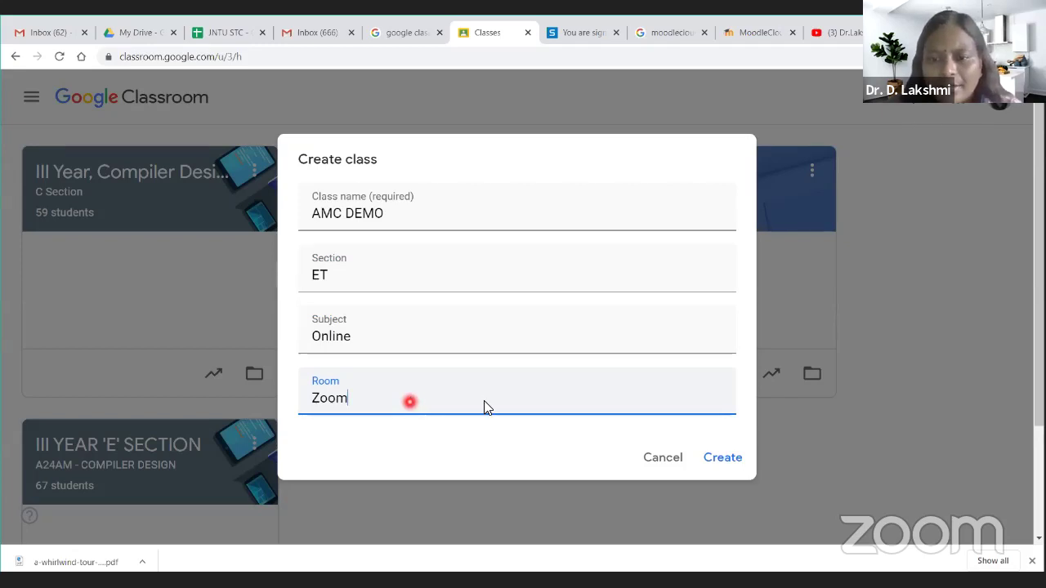
click(716, 458)
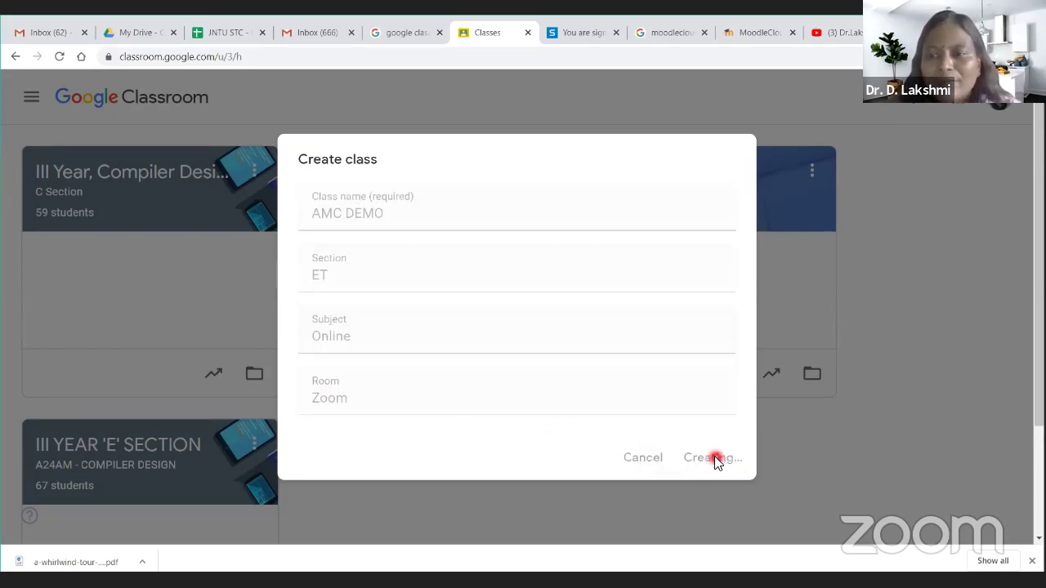
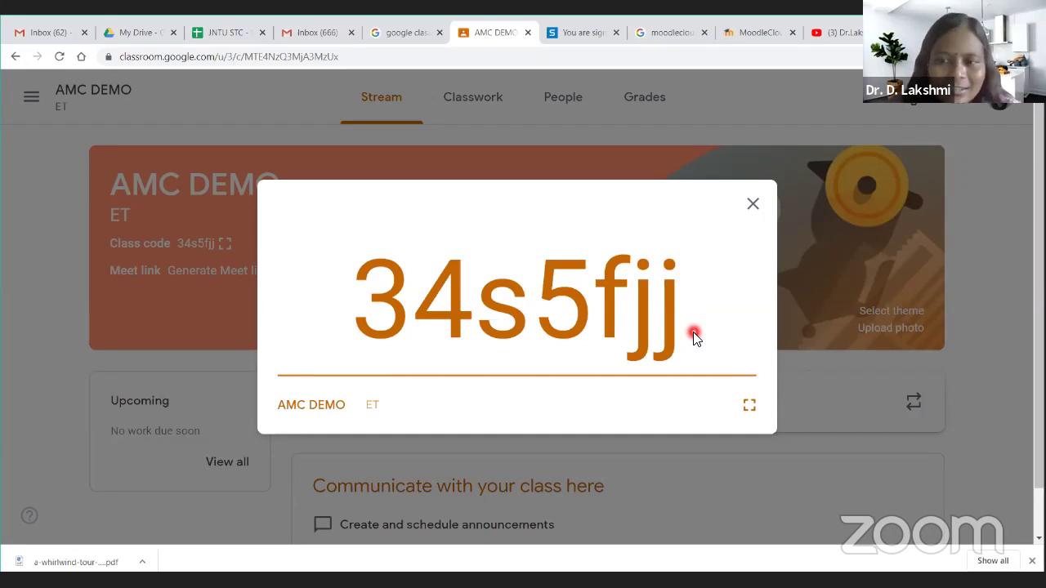
- Close the enlarged class code and look down the AMC DEMO class stream
click(753, 206)
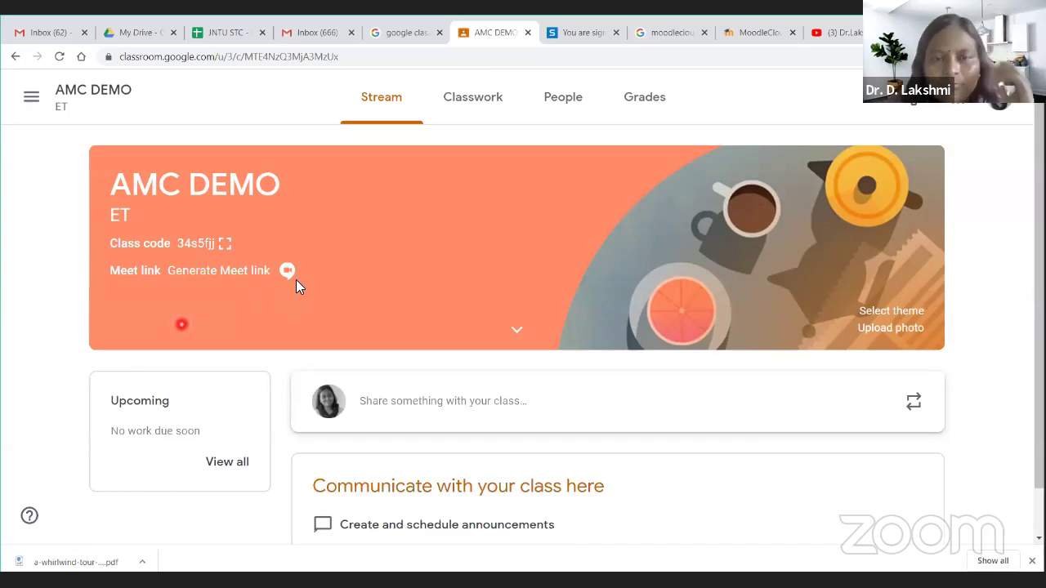
scroll(387, 348, down, 1)
scroll(387, 348, down, 1)
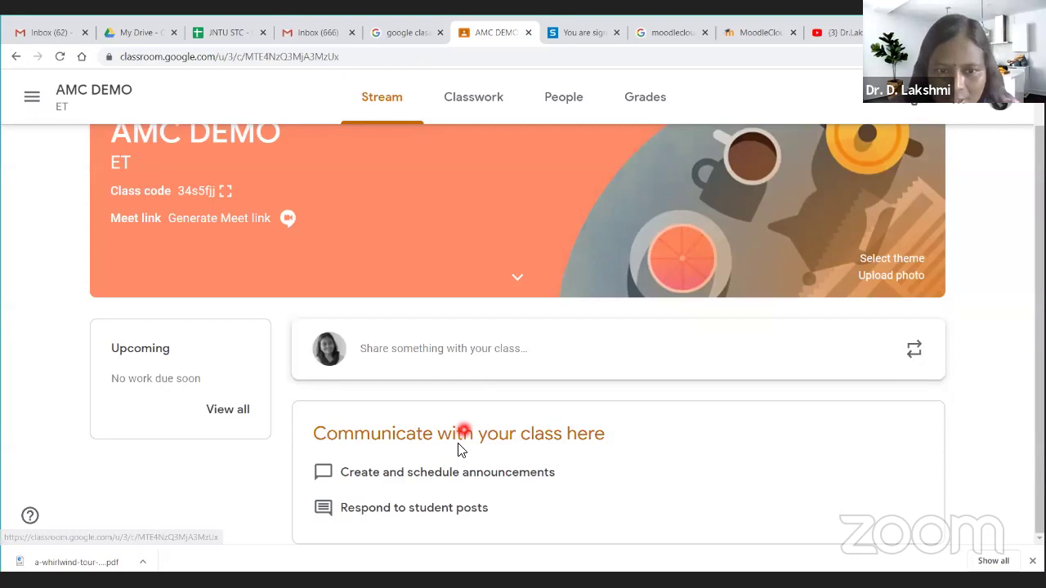
- Draft an announcement to all students reading "Hi guys, I will active strategies, learning activities with software."
click(397, 353)
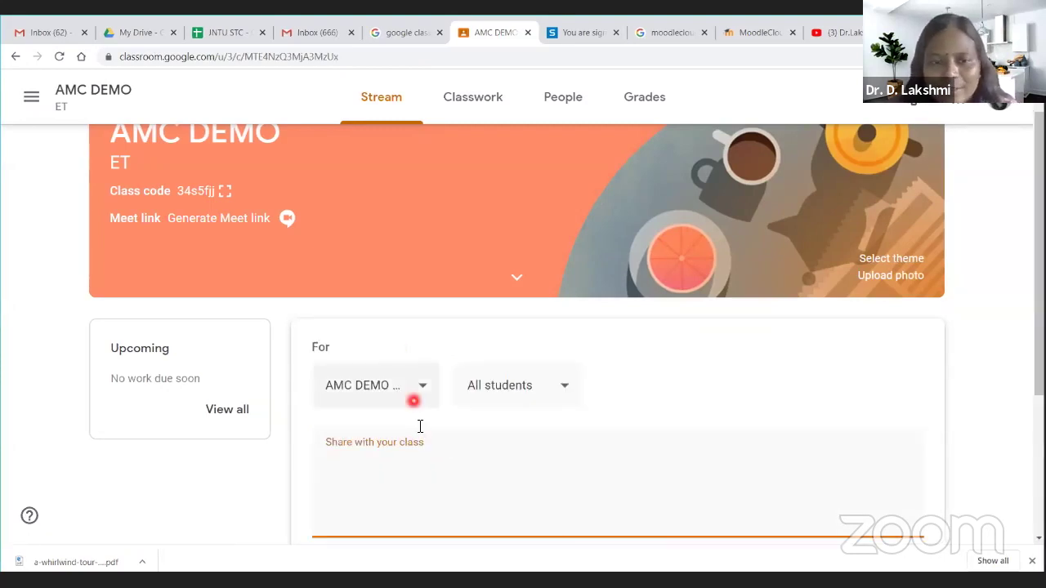
scroll(414, 400, down, 2)
text(Hi h)
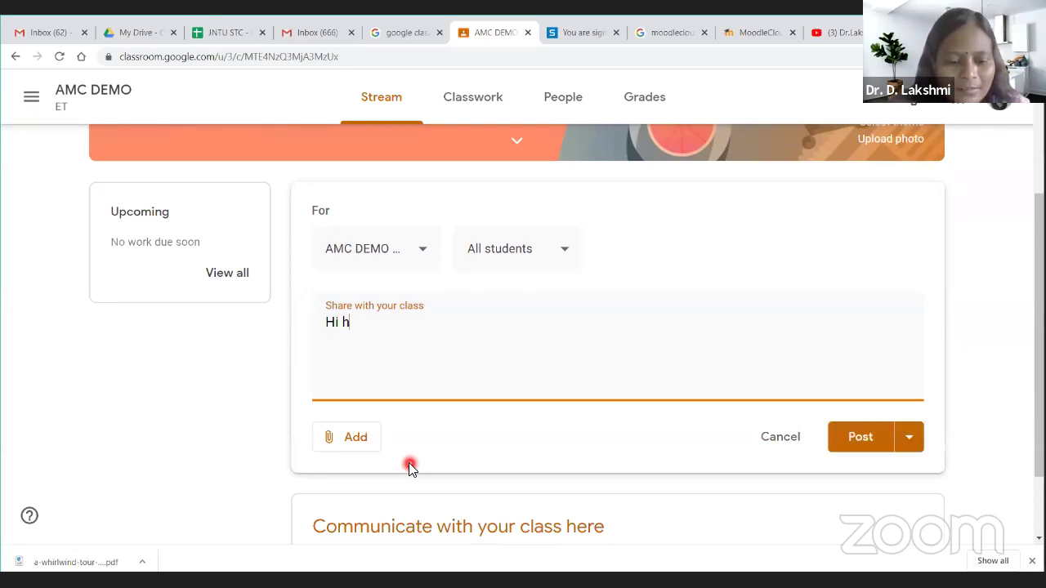
key(BackSpace)
text(guys,)
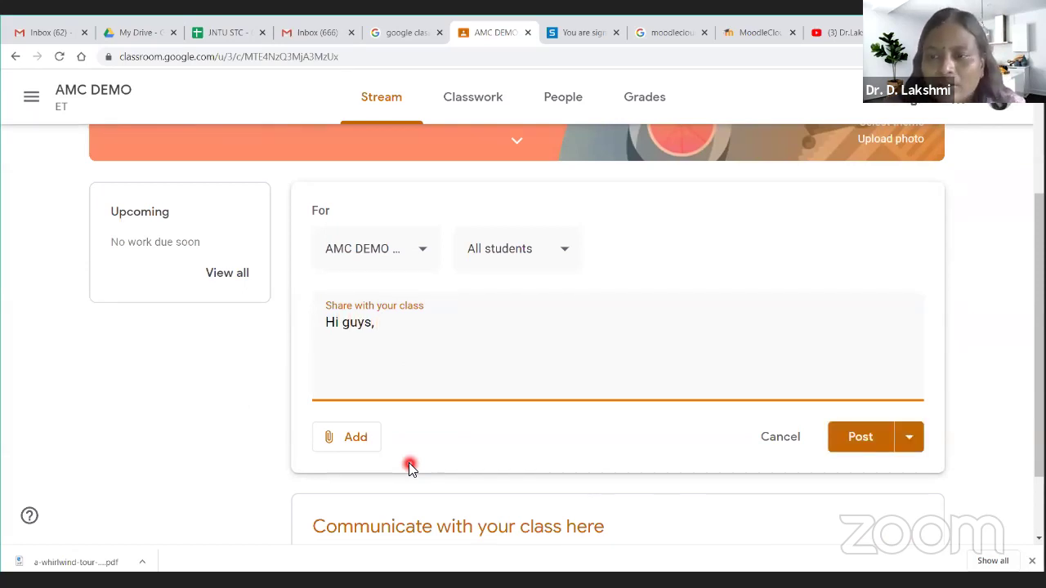
text( I will activ)
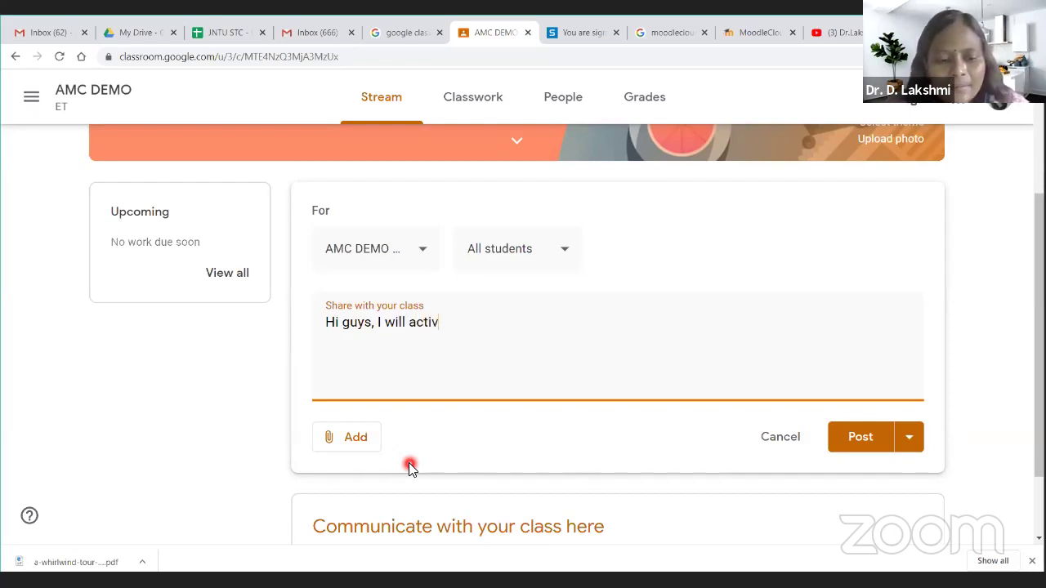
text(e strategies, )
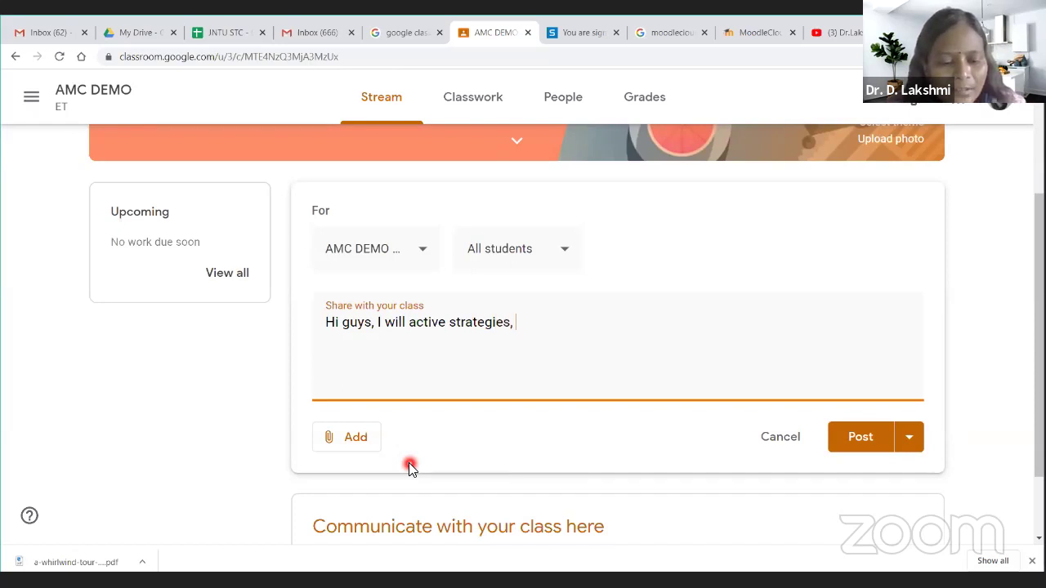
text(learn)
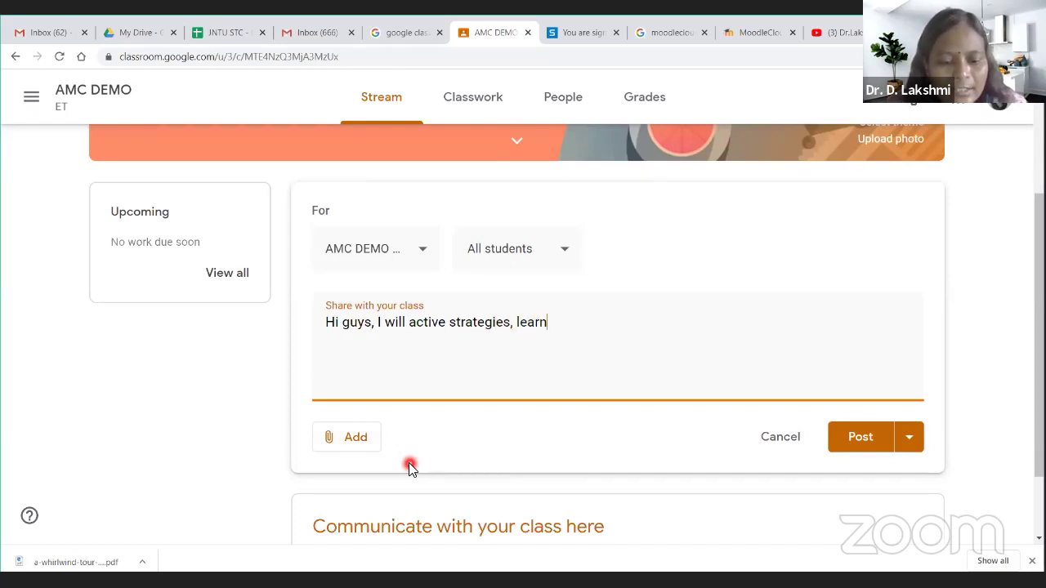
text(ing act)
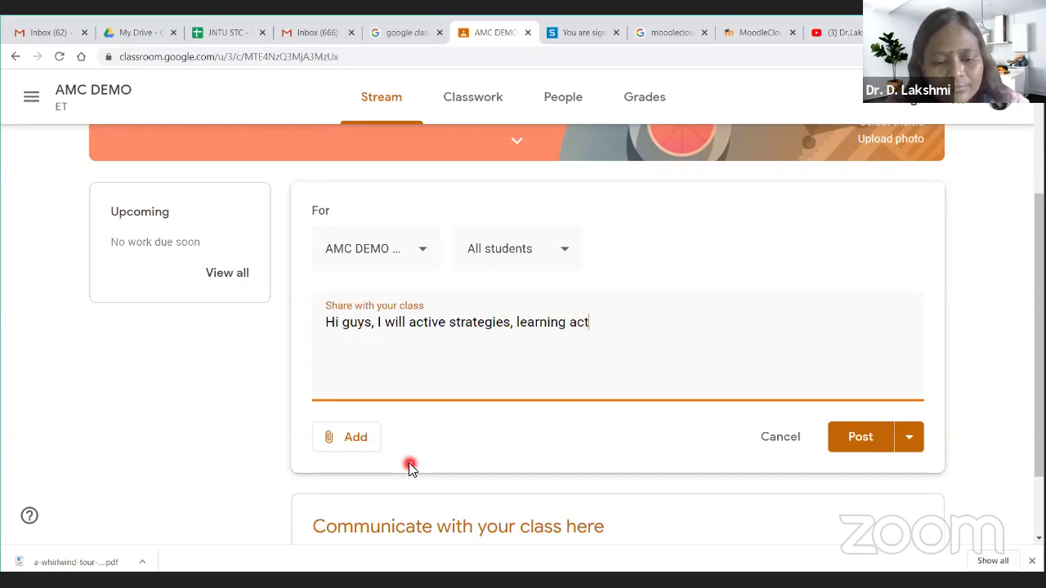
text(ivities with)
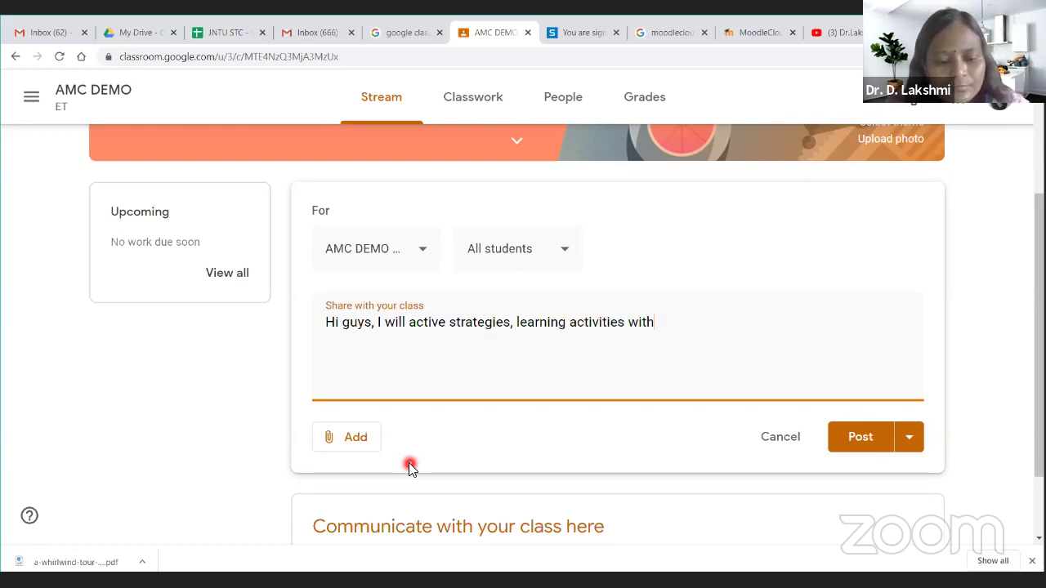
text( softwares.)
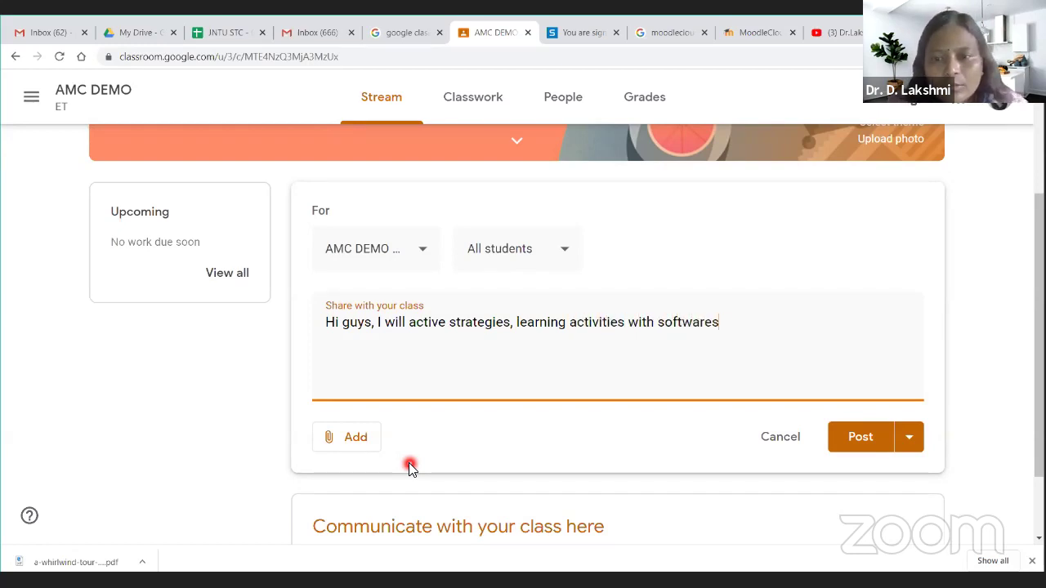
click(719, 323)
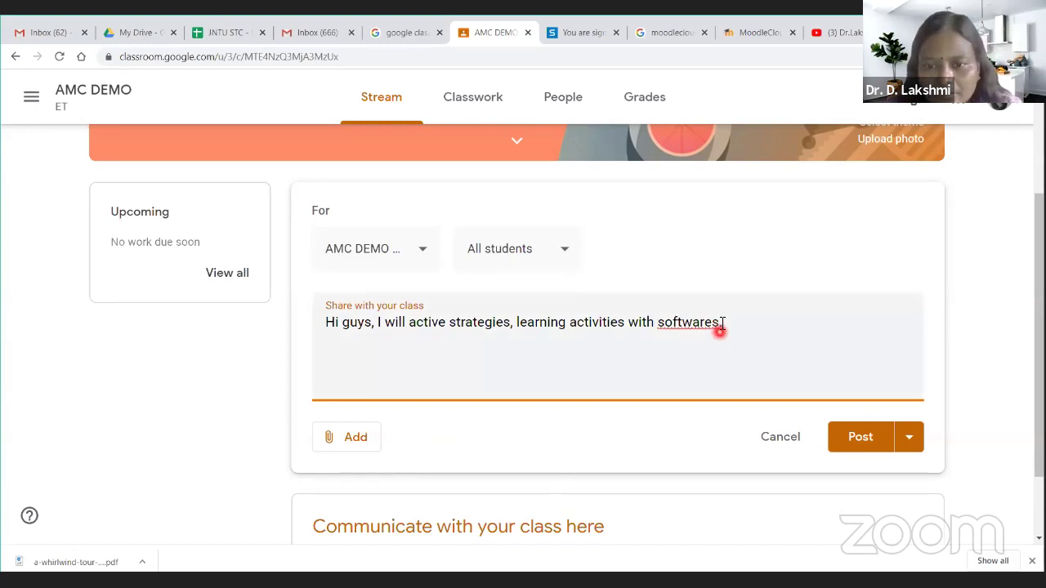
key(BackSpace)
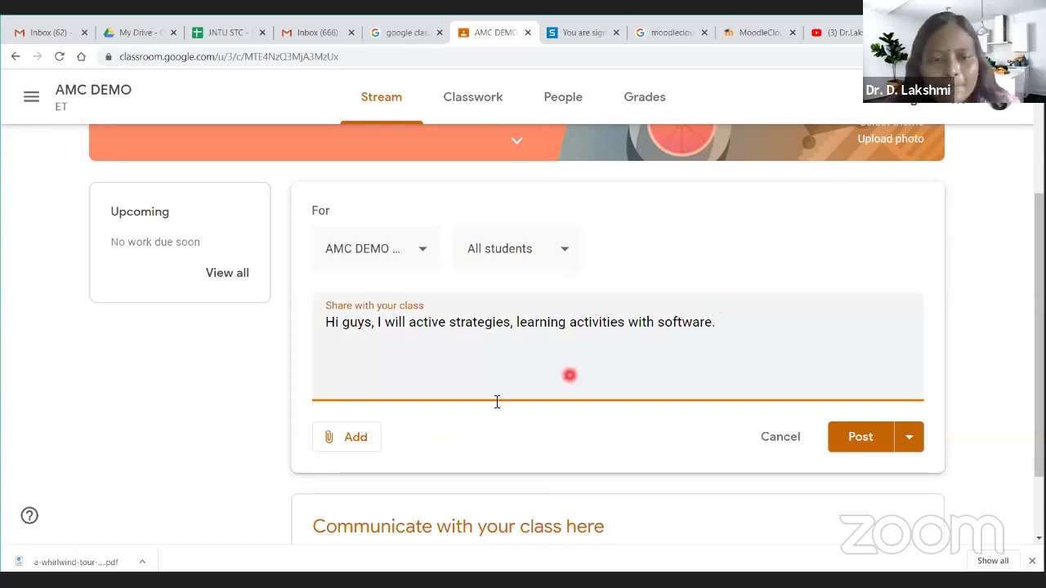
- Start attaching a file to the announcement, look through the recent Drive files, and choose to upload one instead
scroll(488, 405, down, 1)
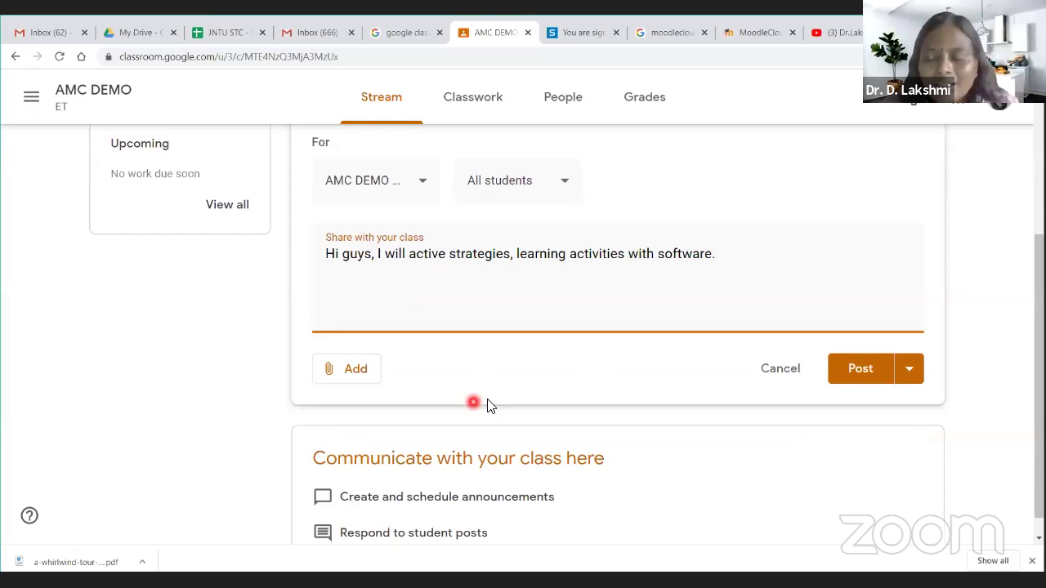
click(385, 414)
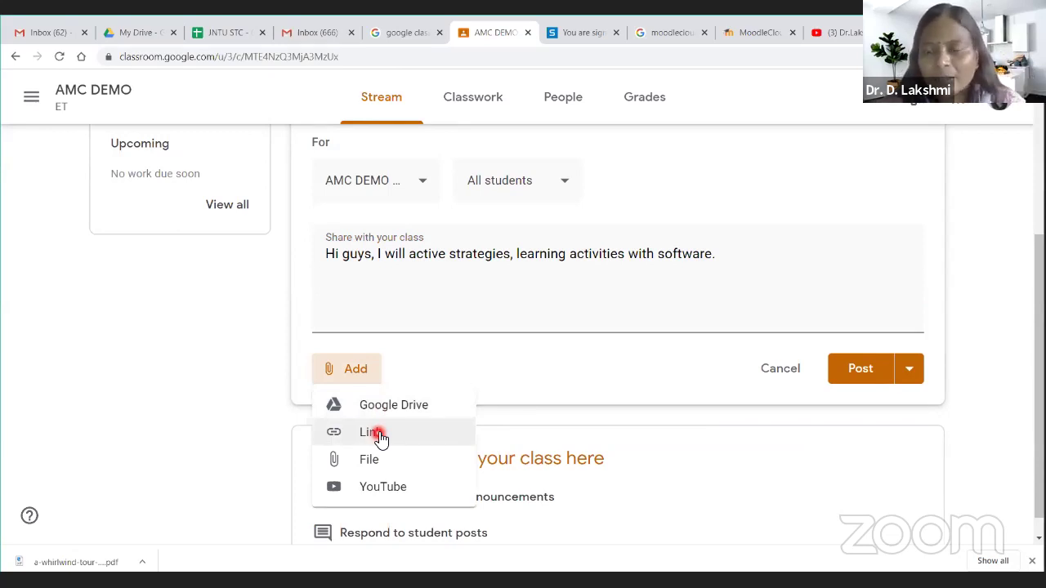
click(368, 462)
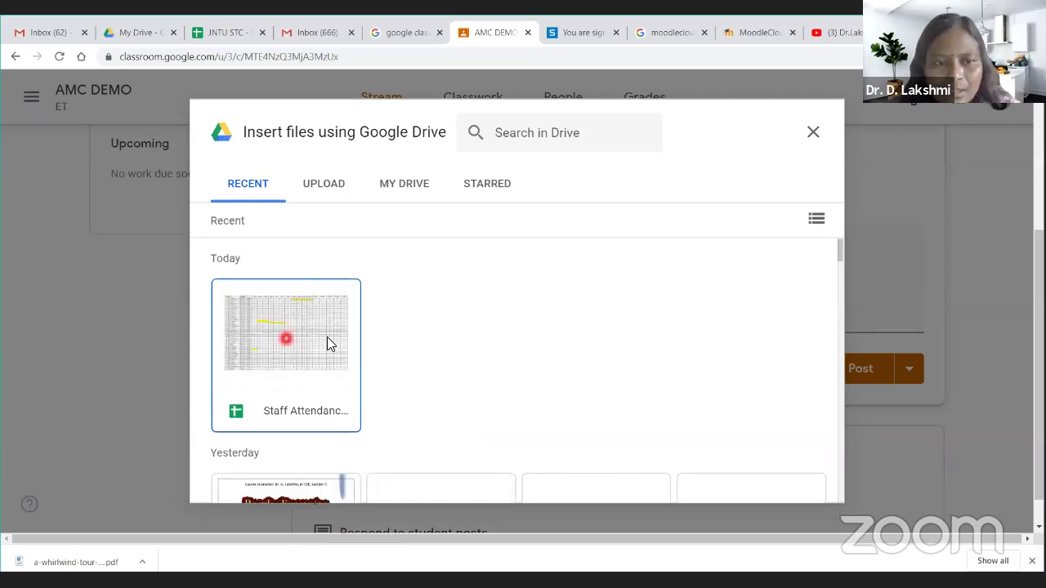
scroll(384, 339, down, 4)
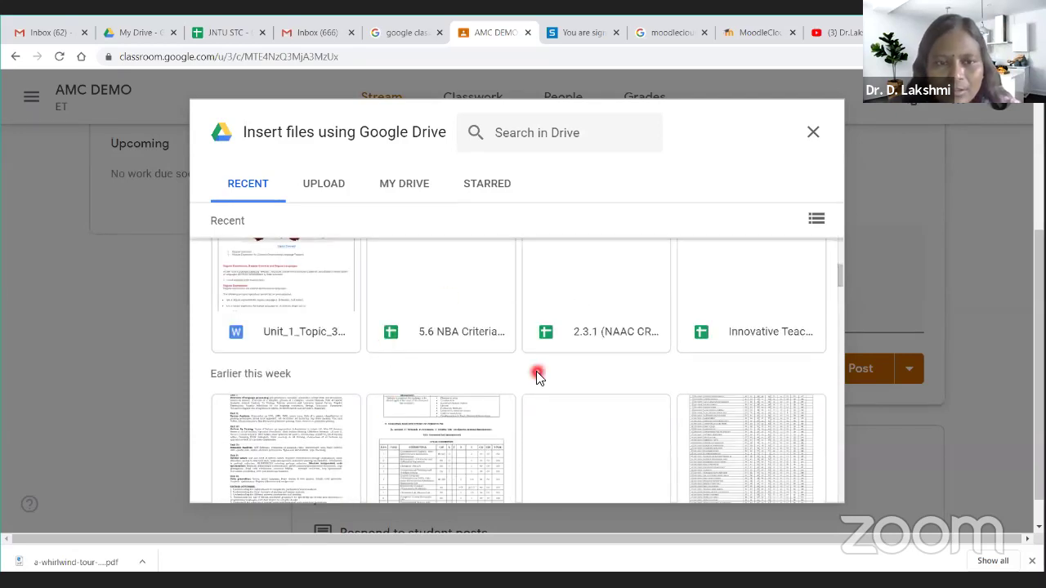
scroll(537, 373, up, 5)
click(338, 190)
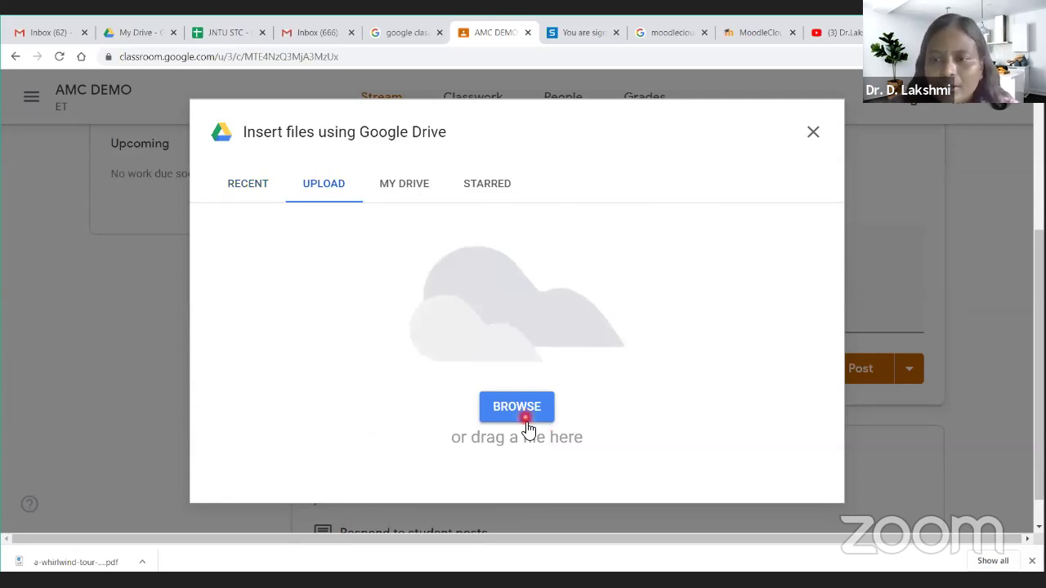
- Close the file insertion without adding a file and post the written announcement to all students of AMC DEMO
click(812, 134)
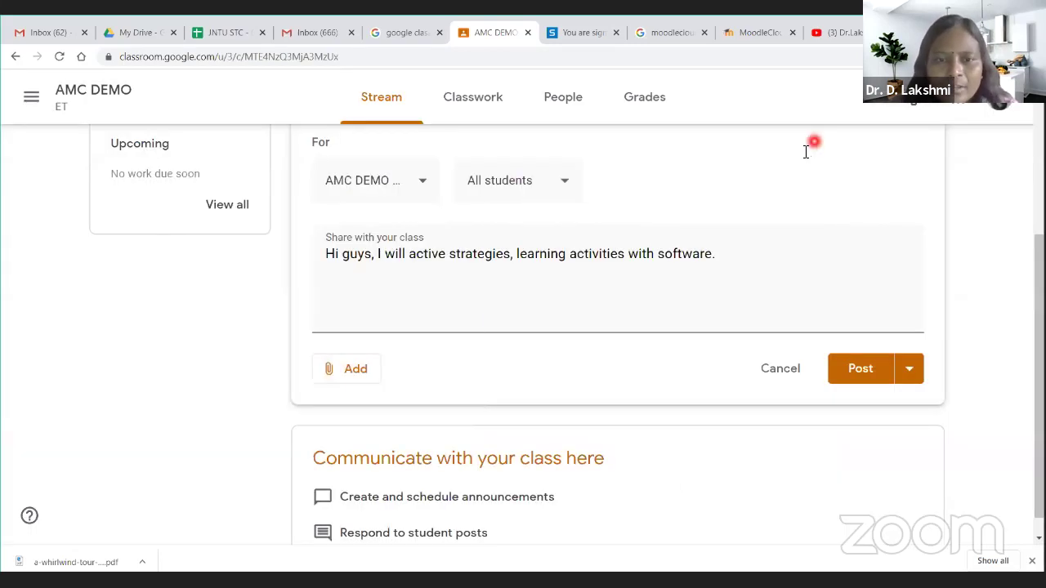
scroll(773, 376, up, 1)
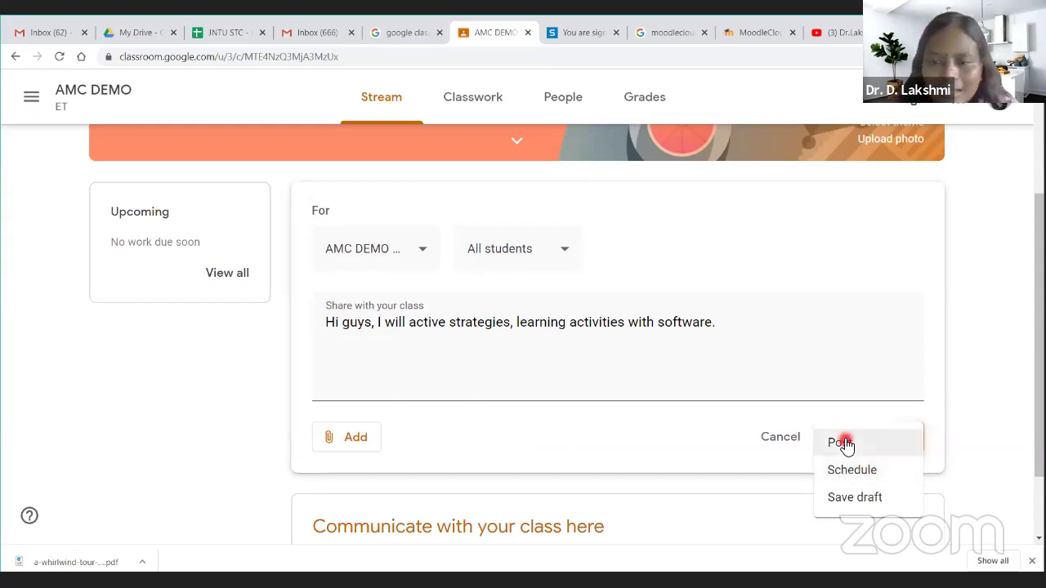
click(844, 442)
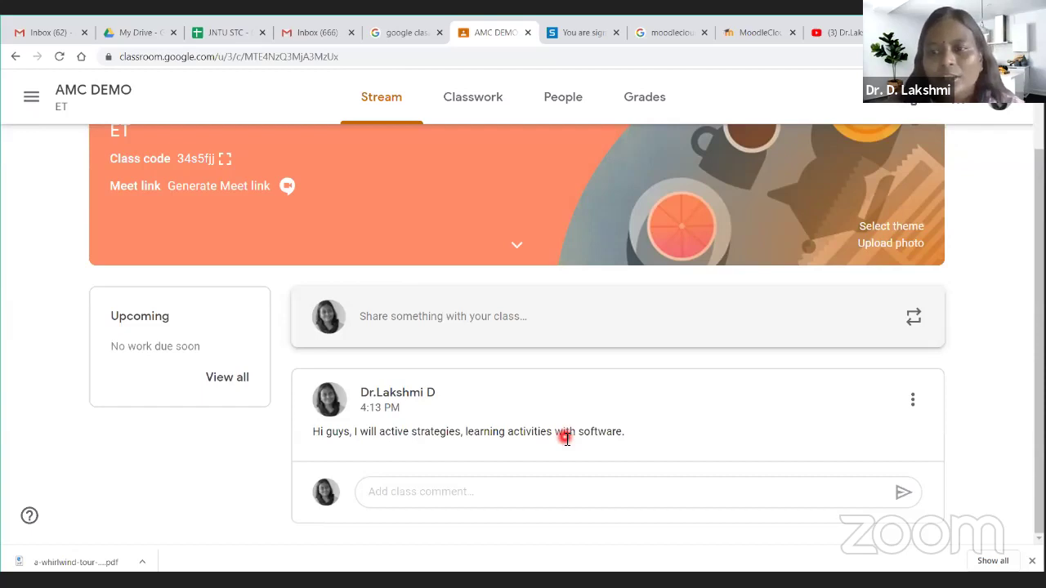
scroll(547, 414, up, 1)
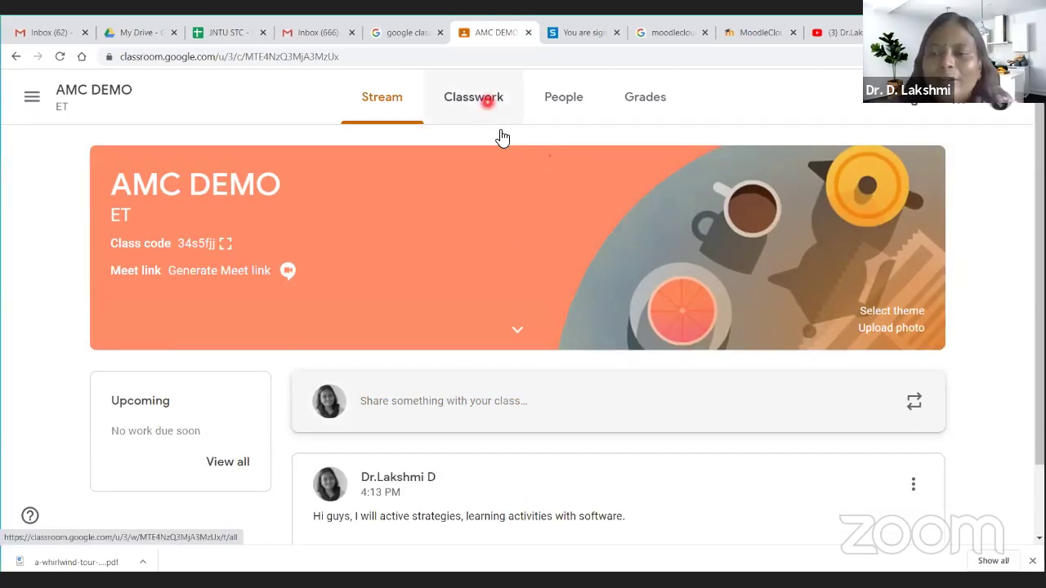
click(392, 109)
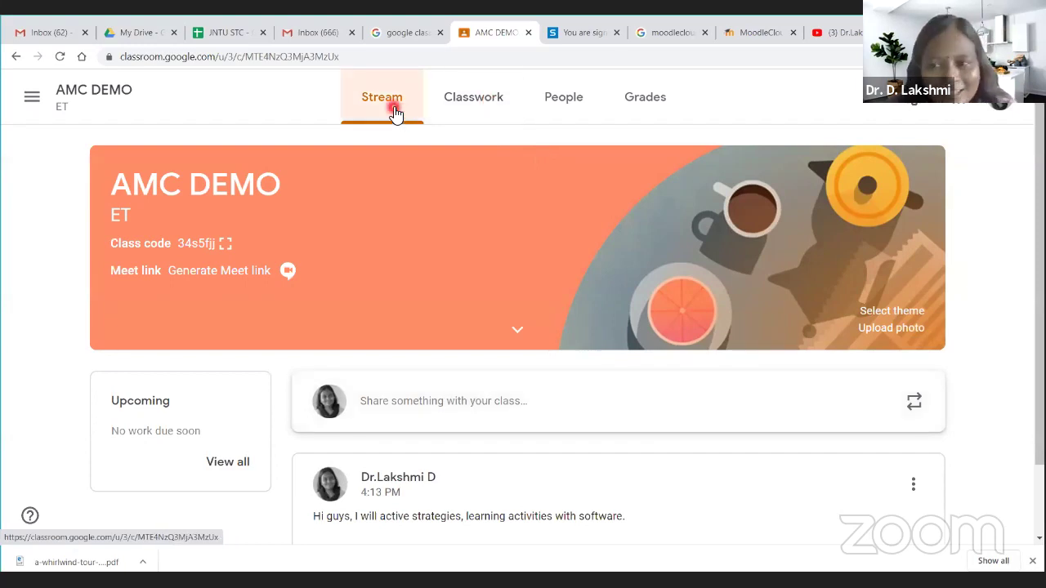
click(536, 368)
scroll(427, 319, down, 1)
click(427, 312)
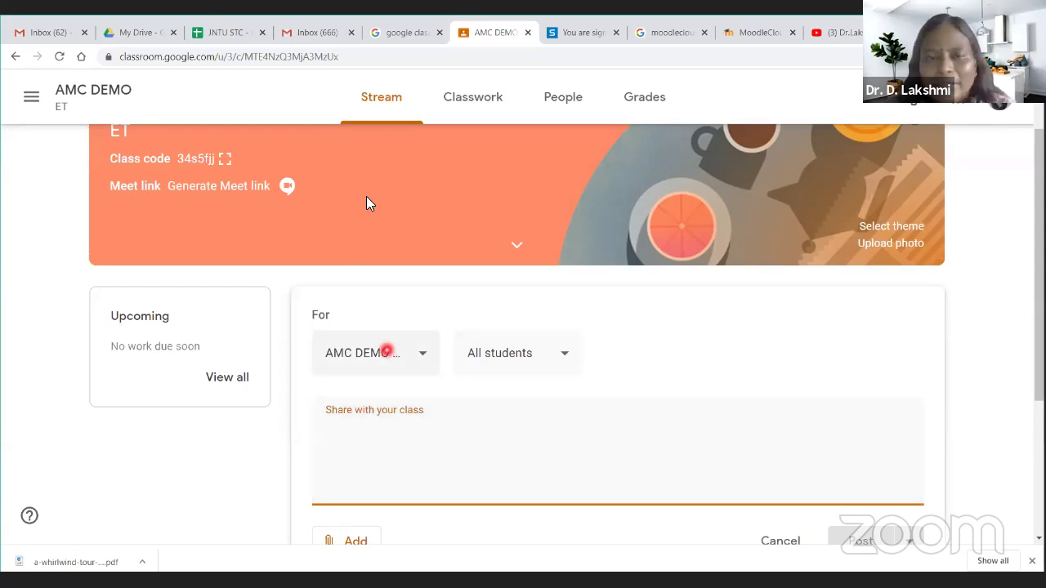
- Start a new classwork material for AMC DEMO and title it "Phases of compiler"
click(463, 104)
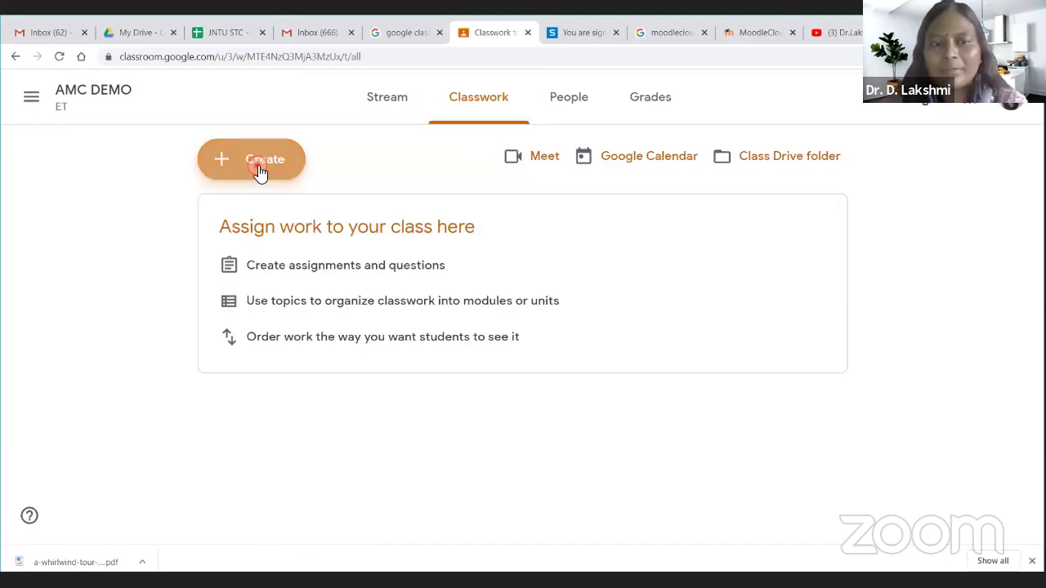
click(260, 170)
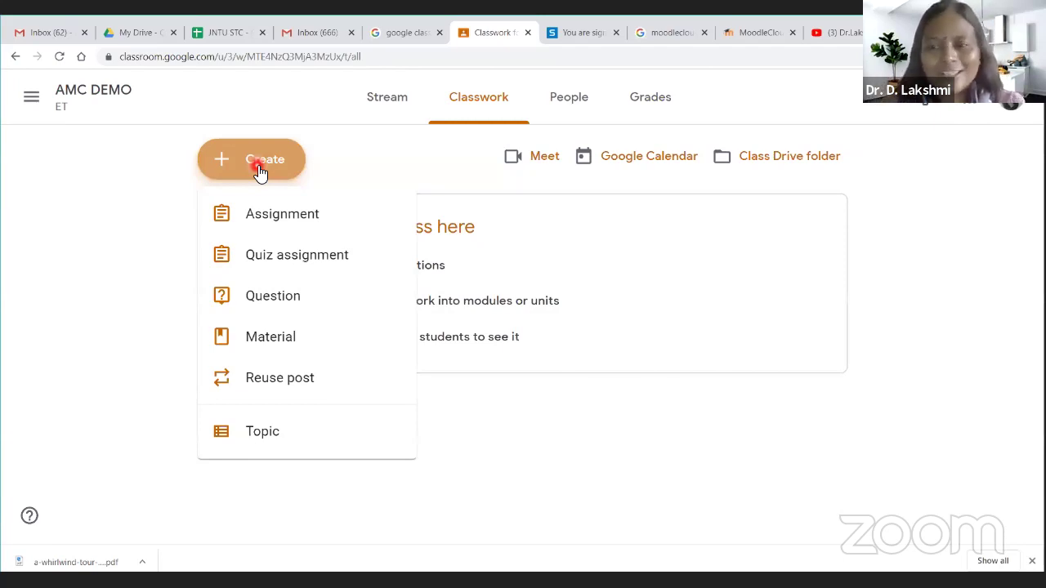
click(286, 345)
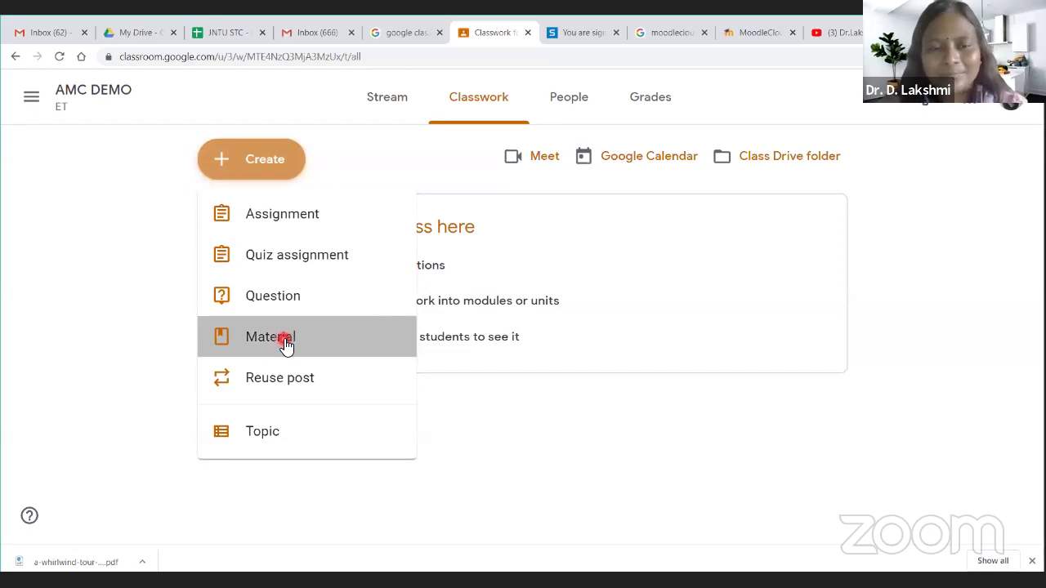
click(121, 175)
text(Phases of compiler)
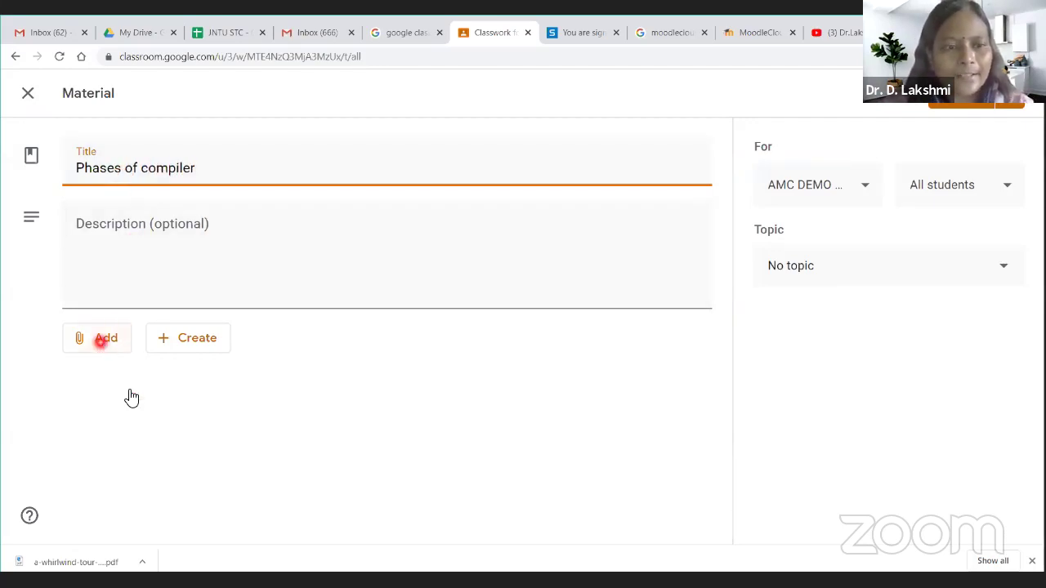
- Upload the Word document Unit_1_Lexical Analysis from the Desktop folder CD > official as an attachment to the material
click(120, 433)
click(329, 189)
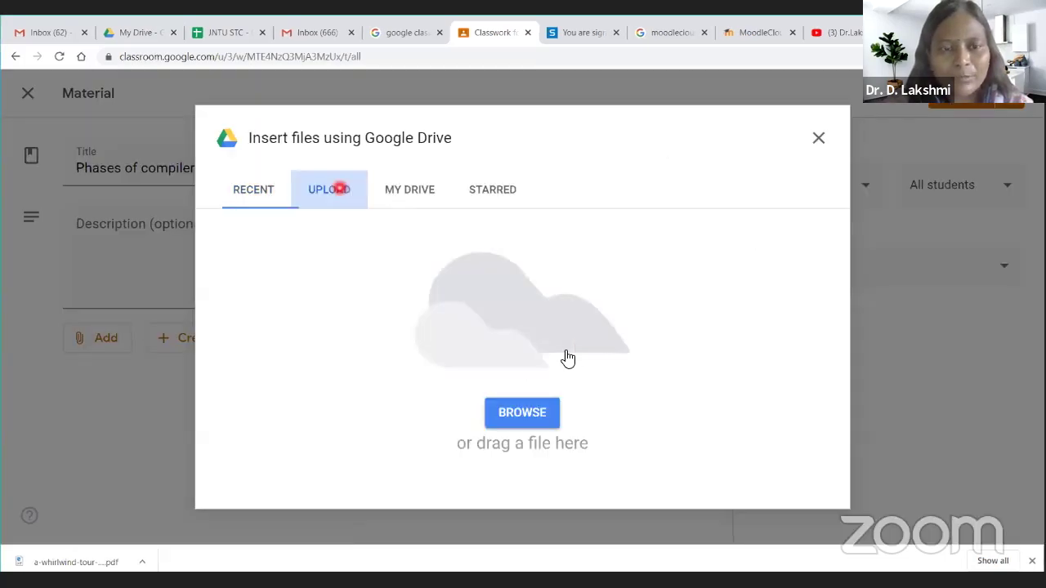
click(514, 417)
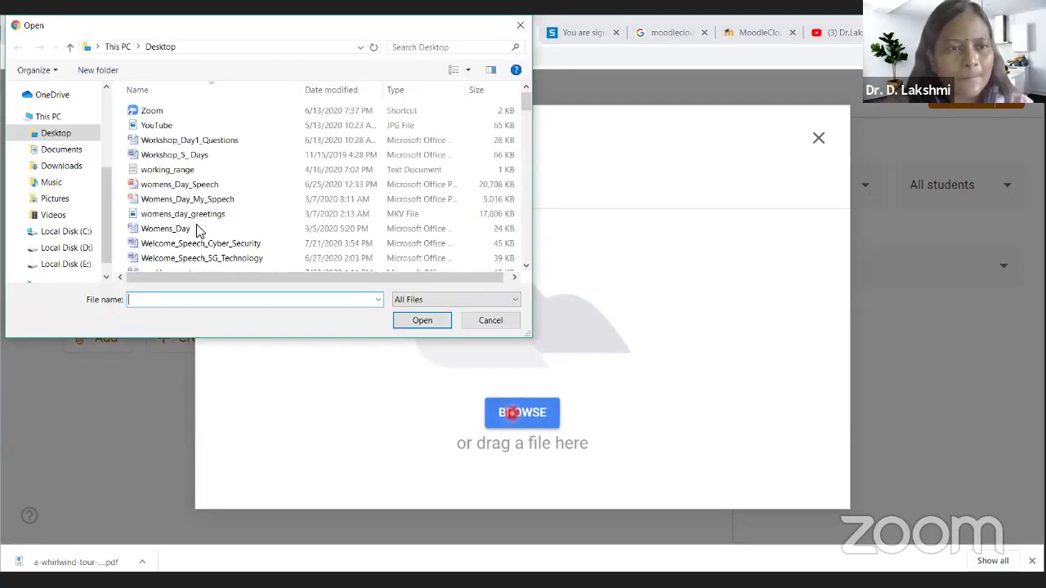
scroll(181, 196, down, 20)
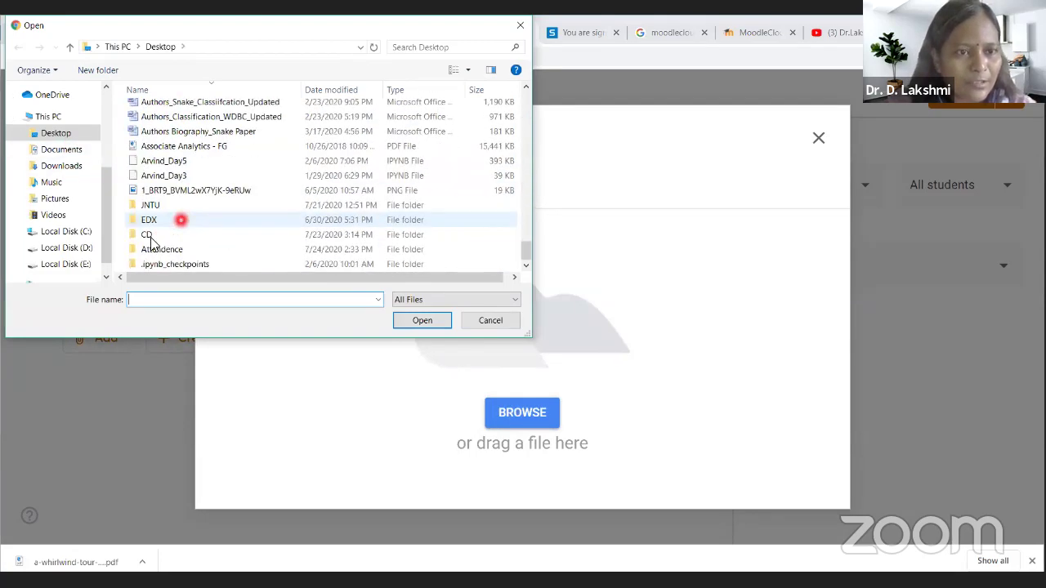
double_click(163, 235)
click(164, 113)
double_click(162, 112)
scroll(234, 217, down, 10)
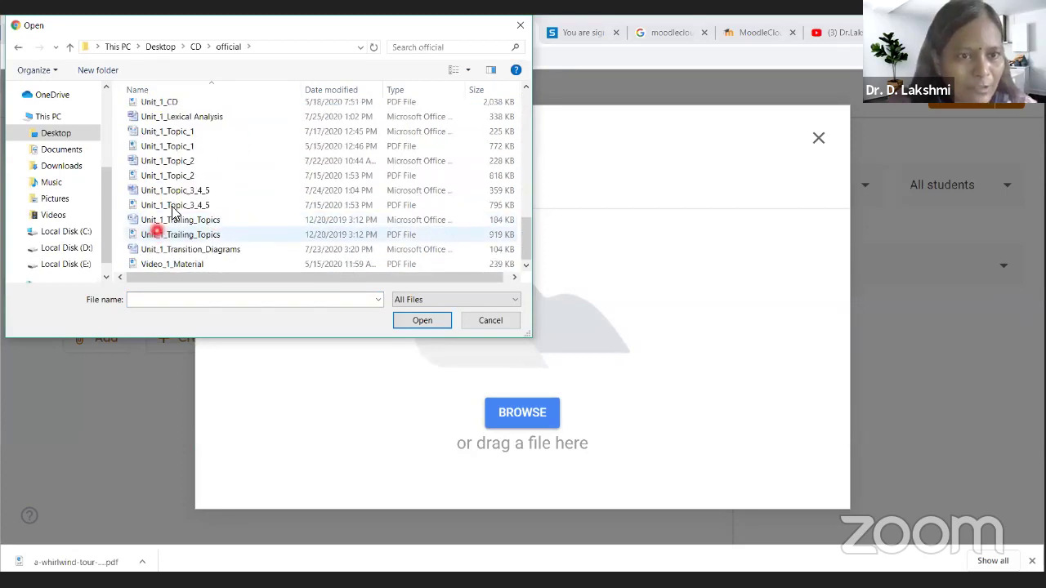
click(208, 116)
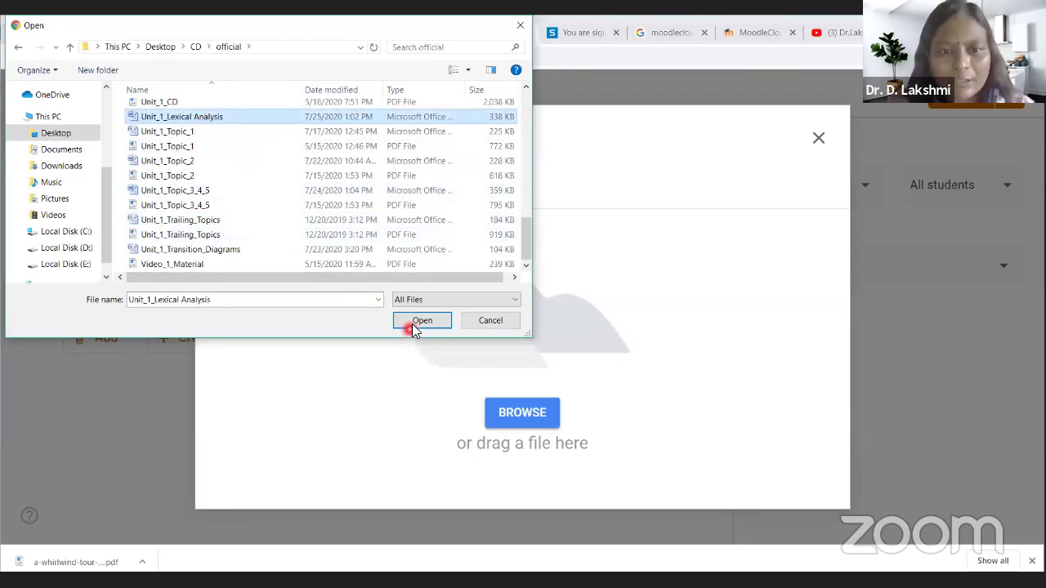
click(417, 323)
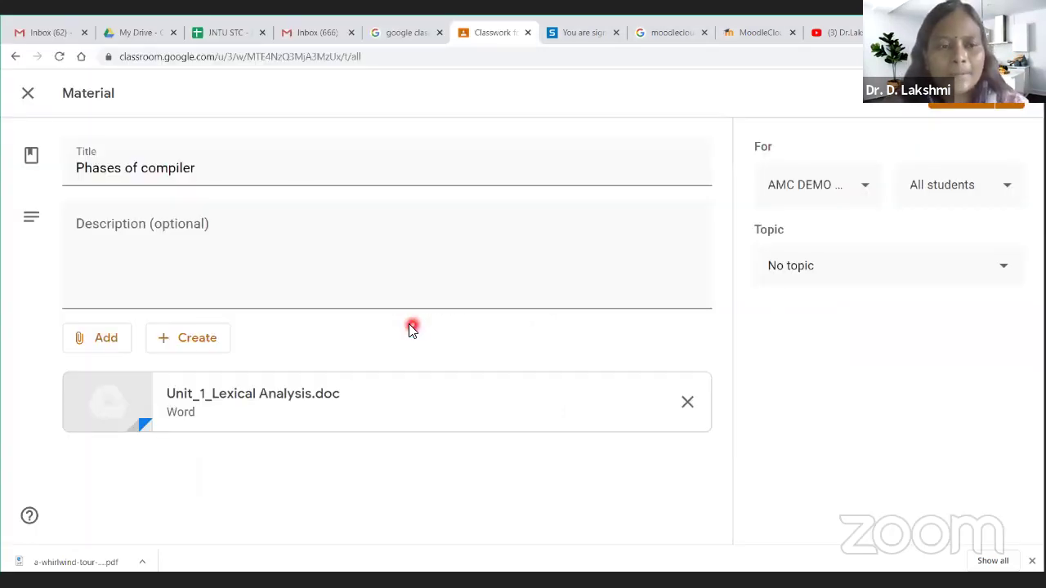
- Begin inserting a YouTube video into the material, switch to the YouTube channel page and copy the "Phases of Compiler" video's link
click(94, 337)
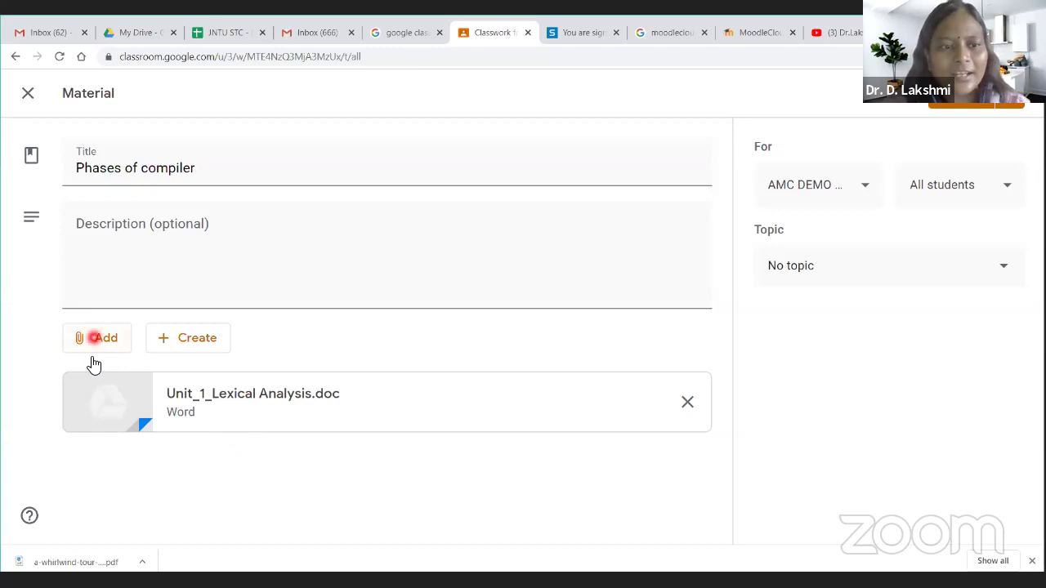
click(115, 456)
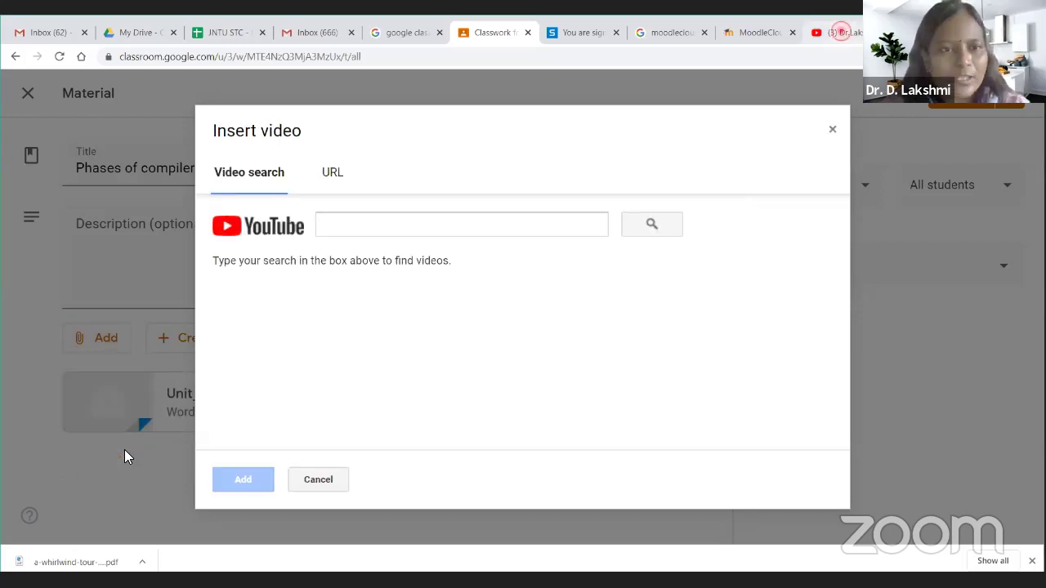
key(ctrl+9)
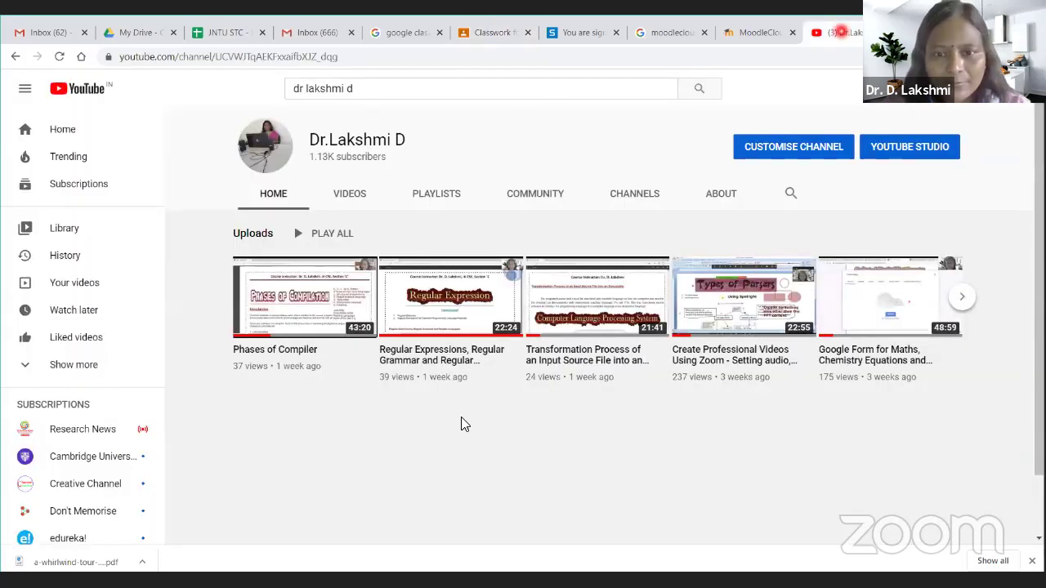
click(442, 390)
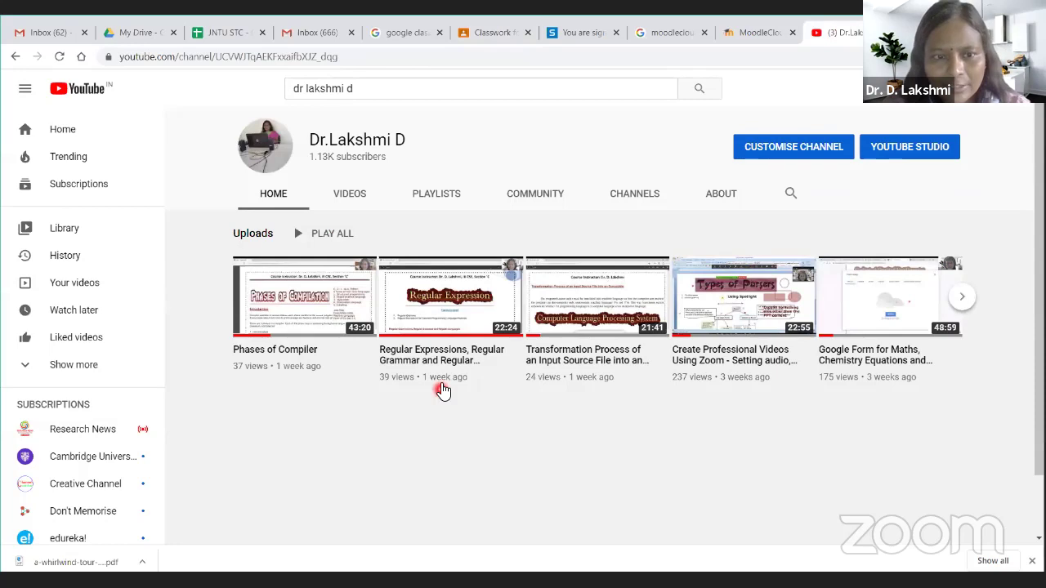
right_click(320, 325)
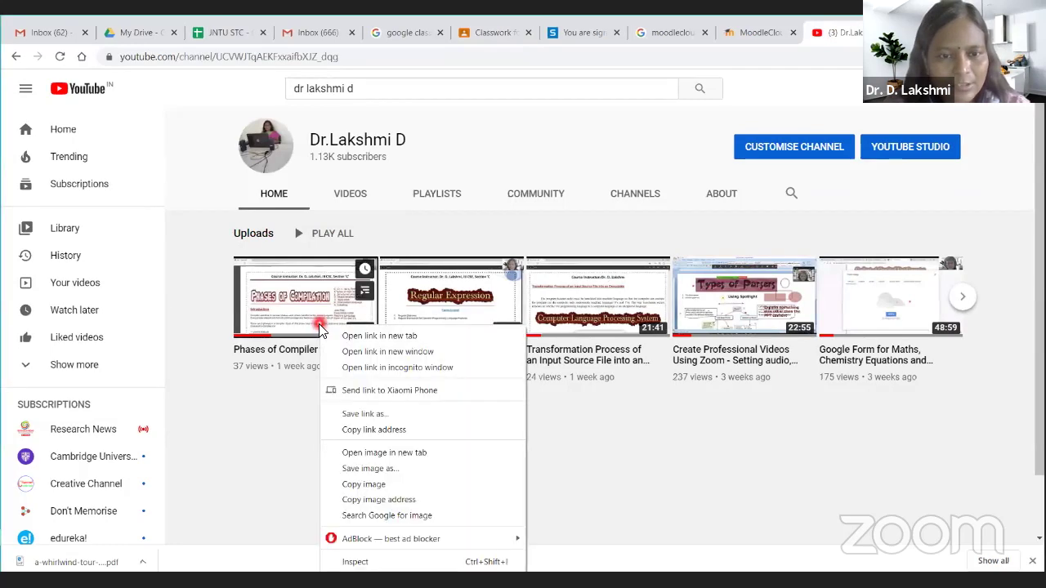
click(363, 351)
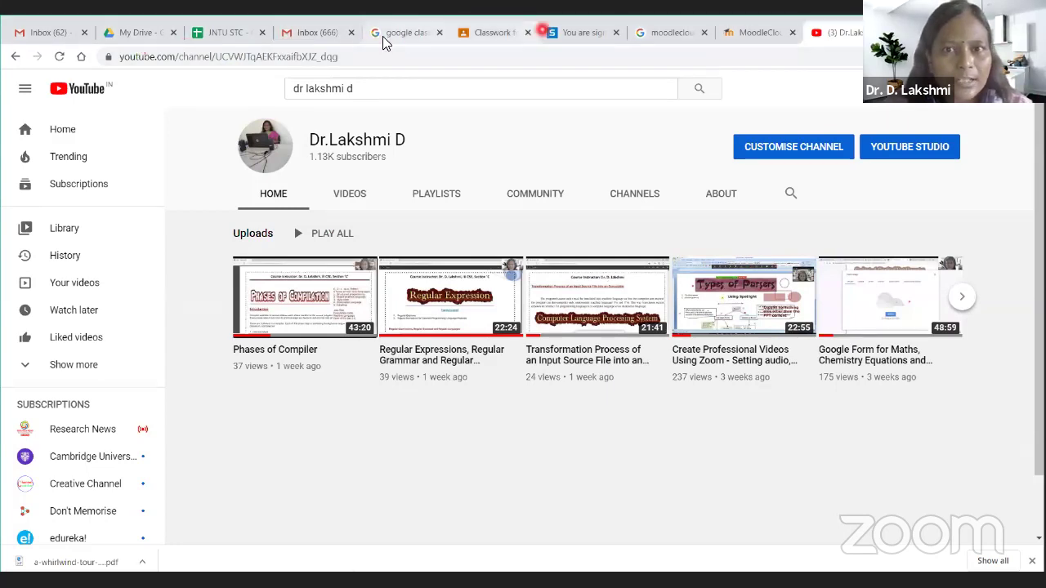
click(494, 32)
click(328, 173)
click(341, 218)
text(https://www.youtube.com/watch?v=W607koQOa4s&t=700s)
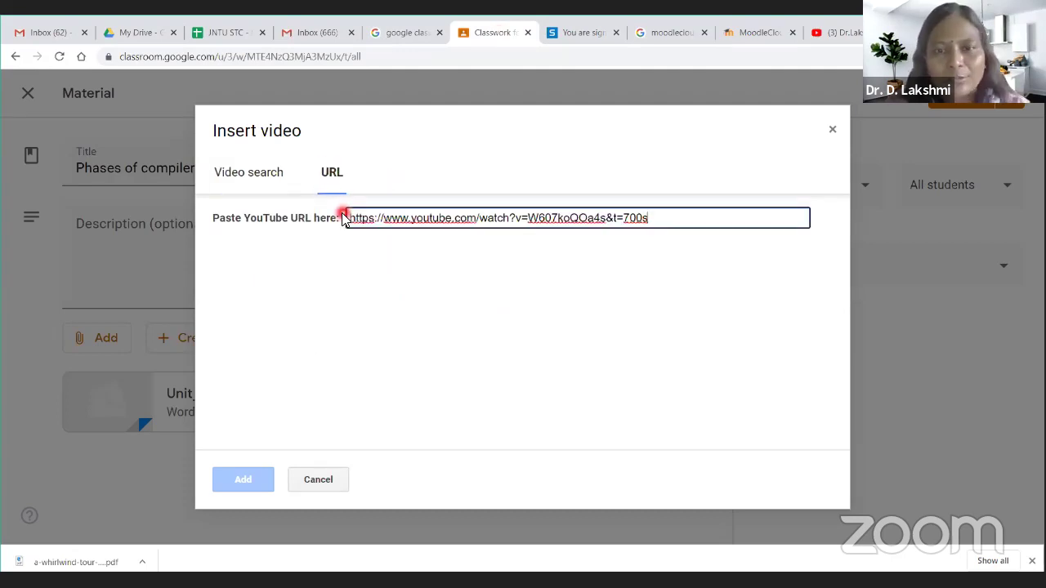
click(345, 362)
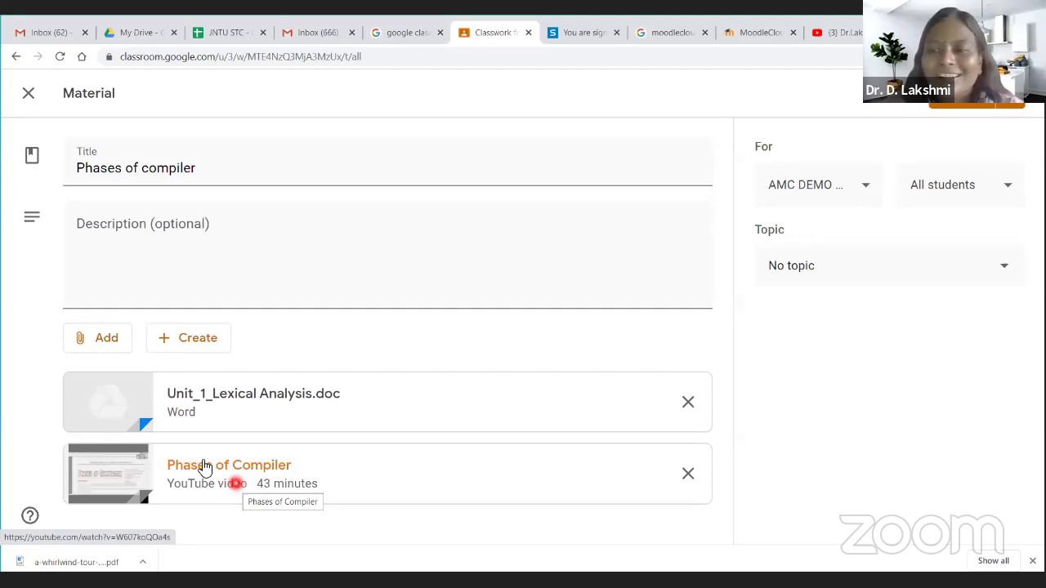
click(120, 342)
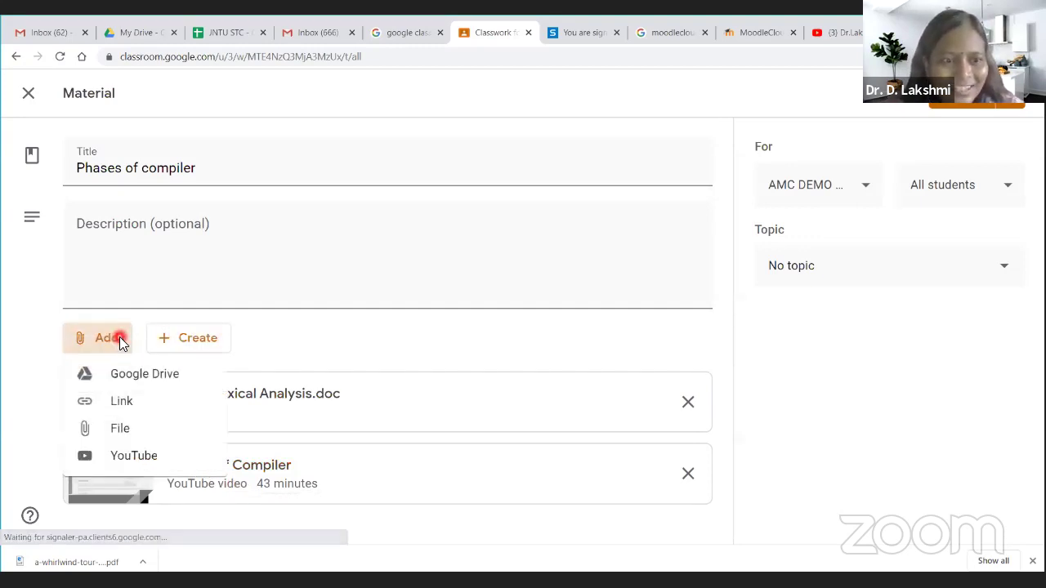
click(120, 429)
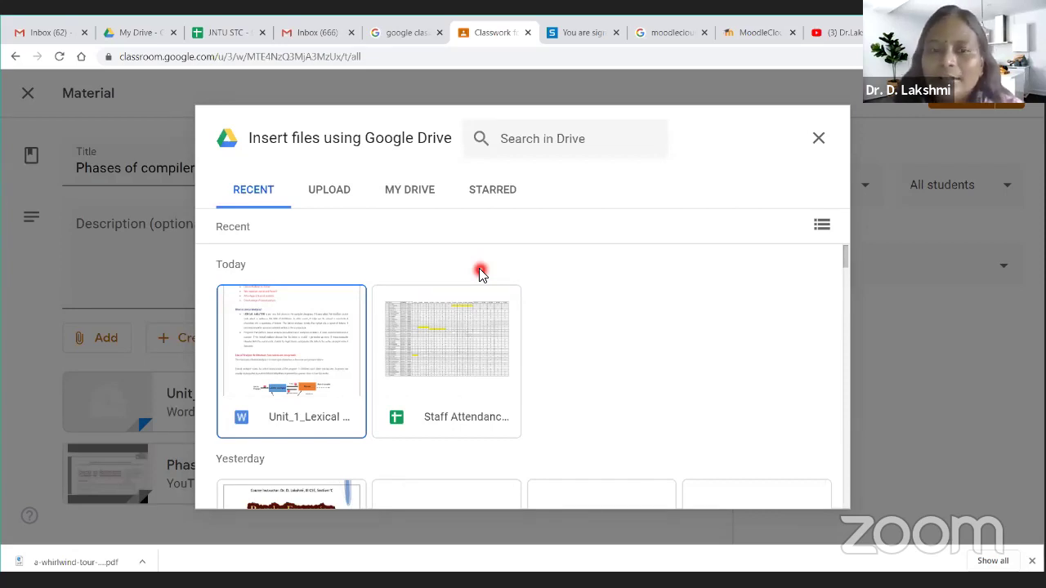
click(343, 193)
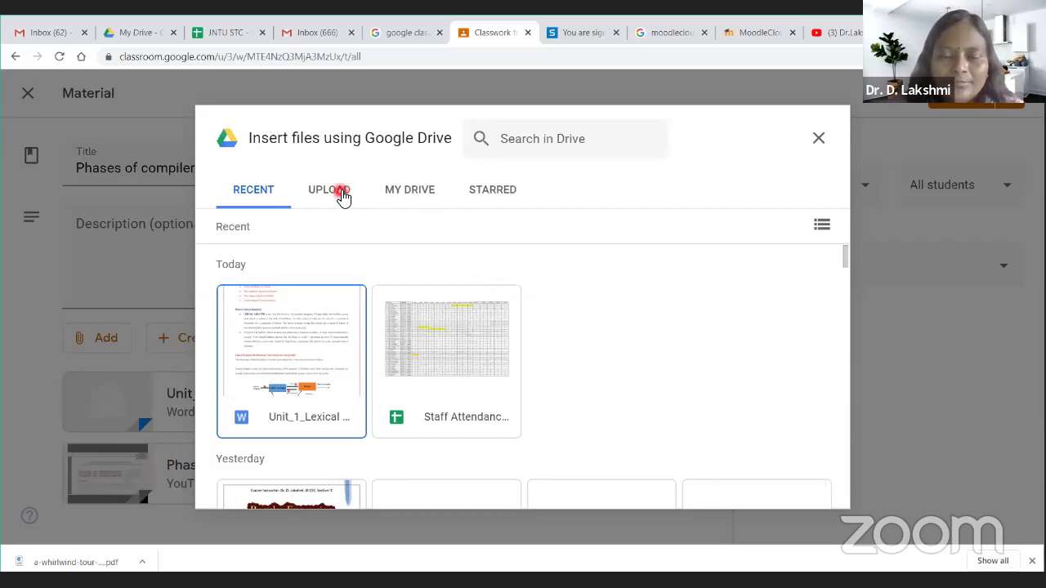
click(513, 412)
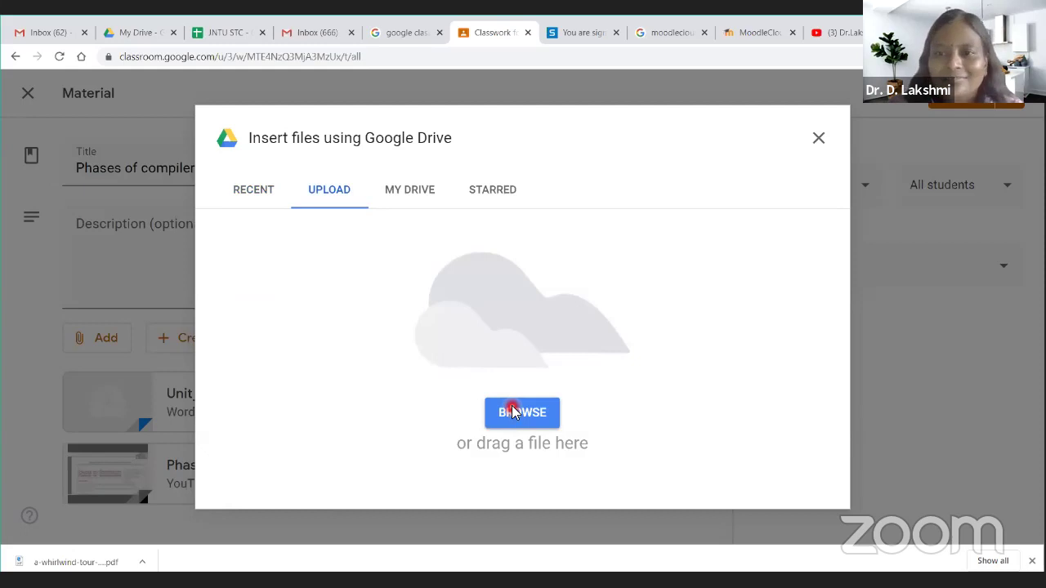
click(818, 138)
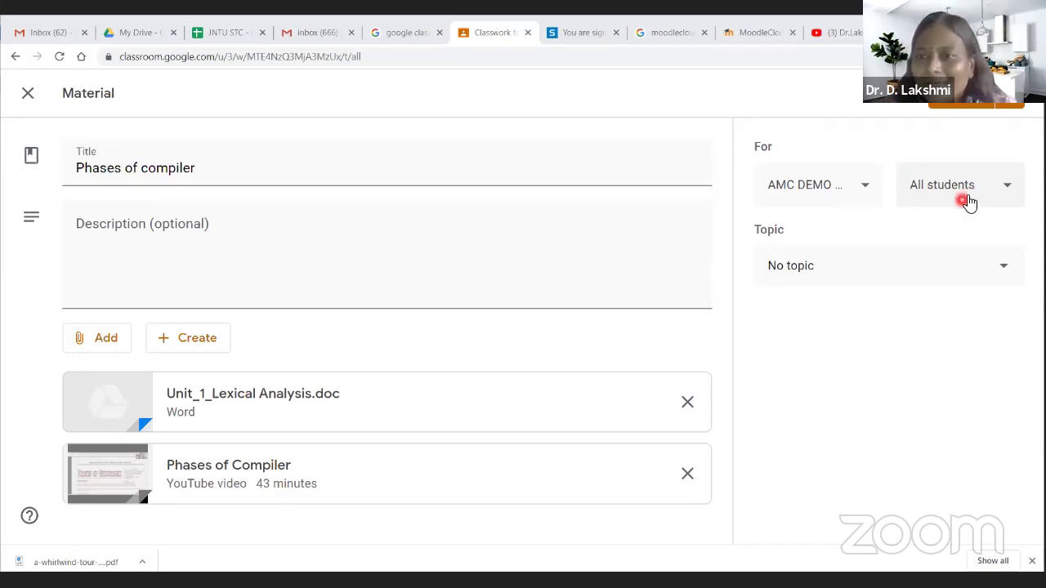
click(970, 198)
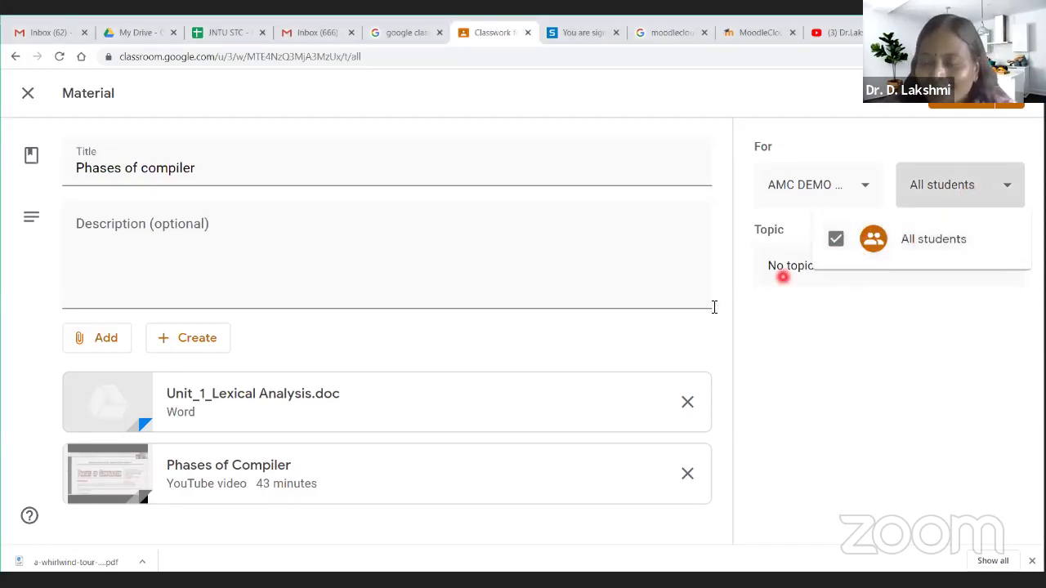
click(685, 266)
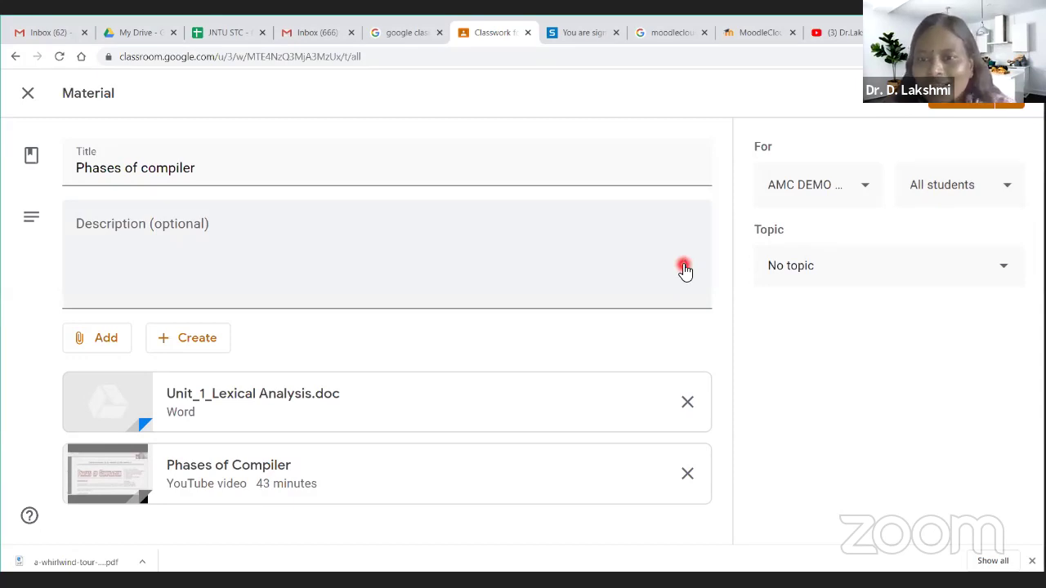
- Assign the material to a new topic named "Phases of Compiler", correcting its spelling, and post the material
click(873, 269)
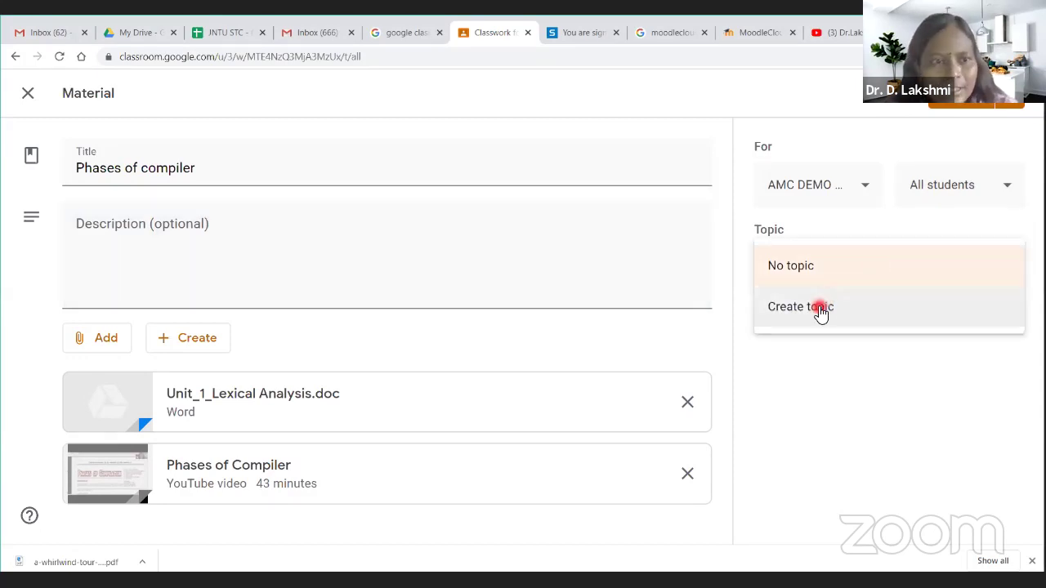
click(823, 308)
text(Pa)
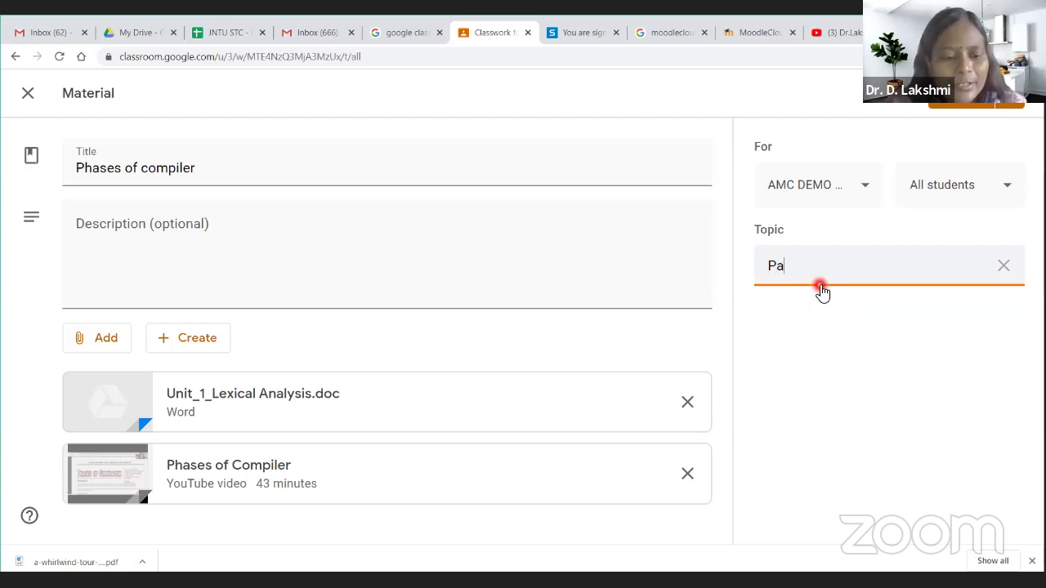
text(hses of Compiler)
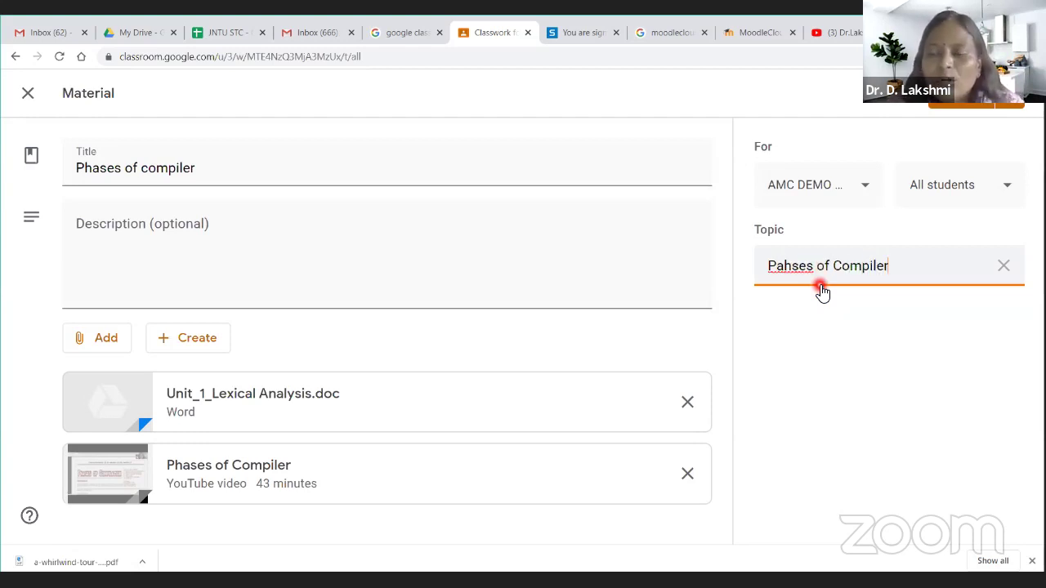
right_click(805, 269)
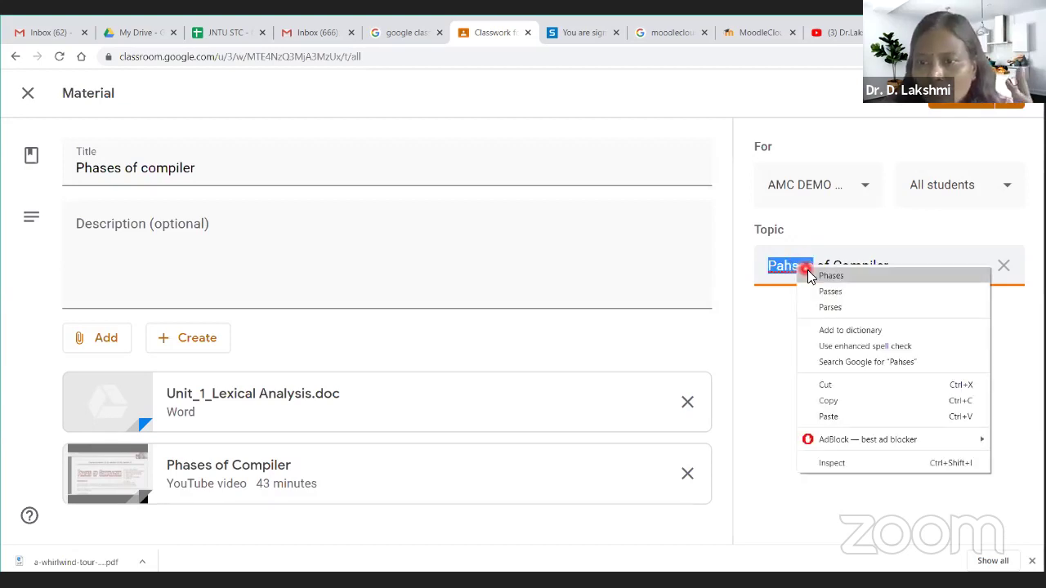
click(808, 275)
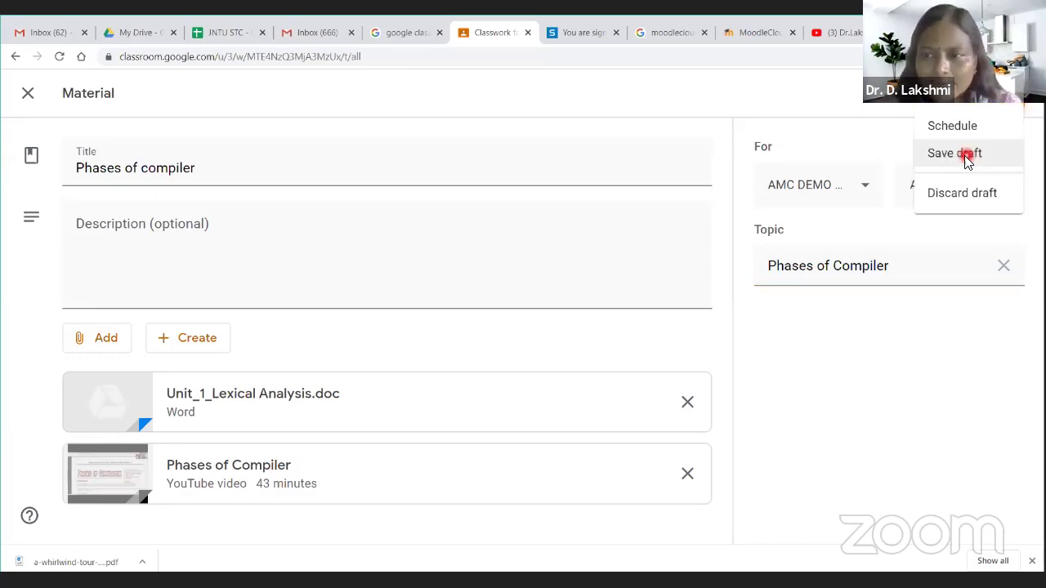
click(994, 129)
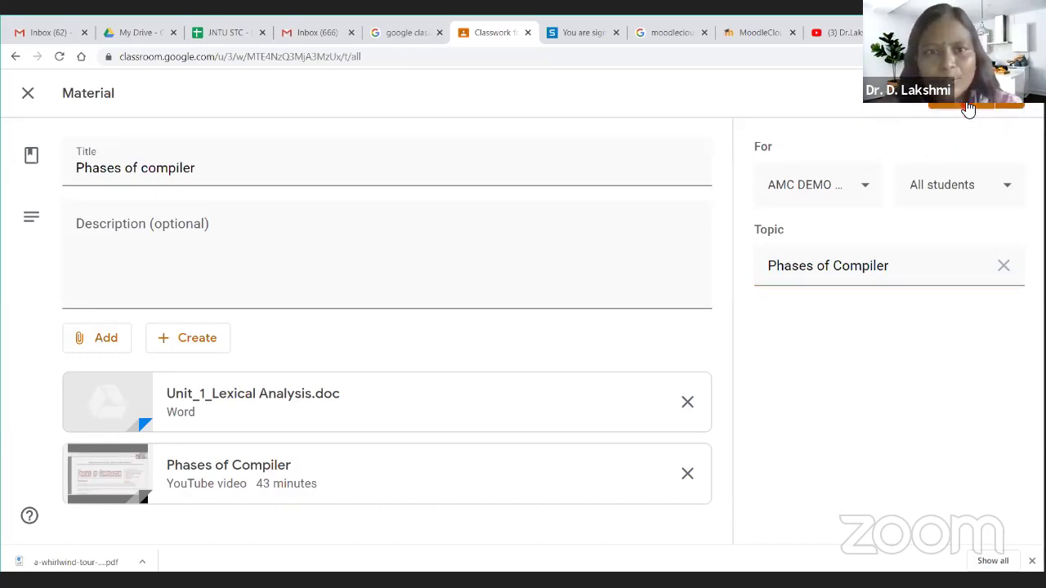
click(967, 109)
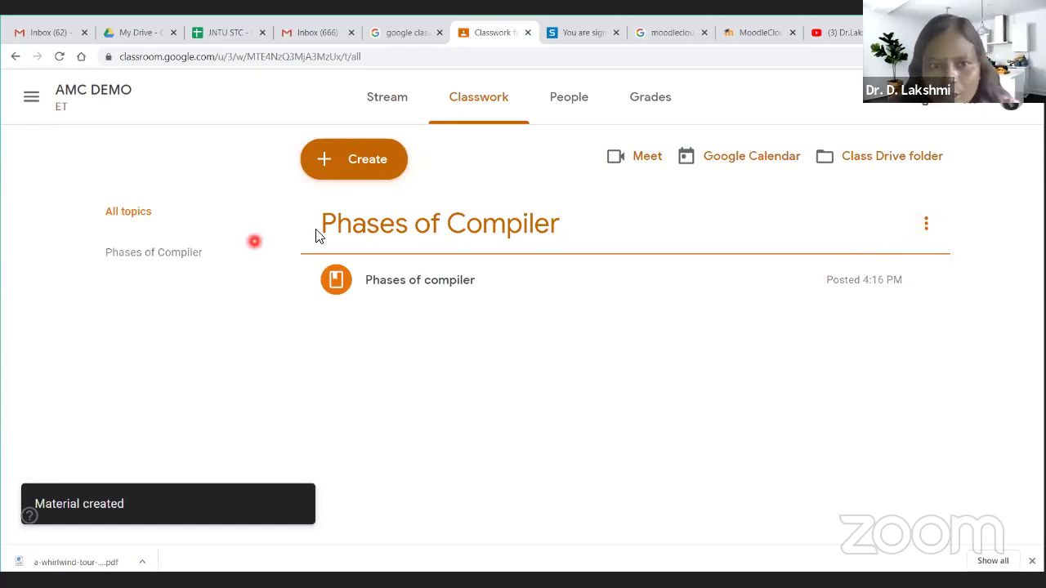
- Edit the posted material, adding a bulleted description of subtopics from "Basic Terminologies" to "Disadvantage of Lexical analysis", and save it
click(925, 229)
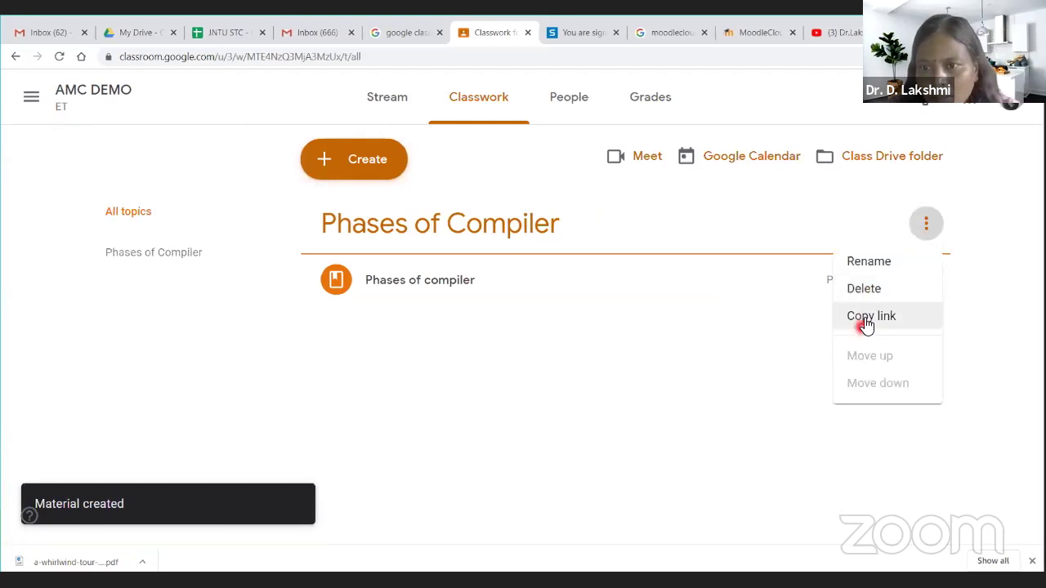
click(929, 284)
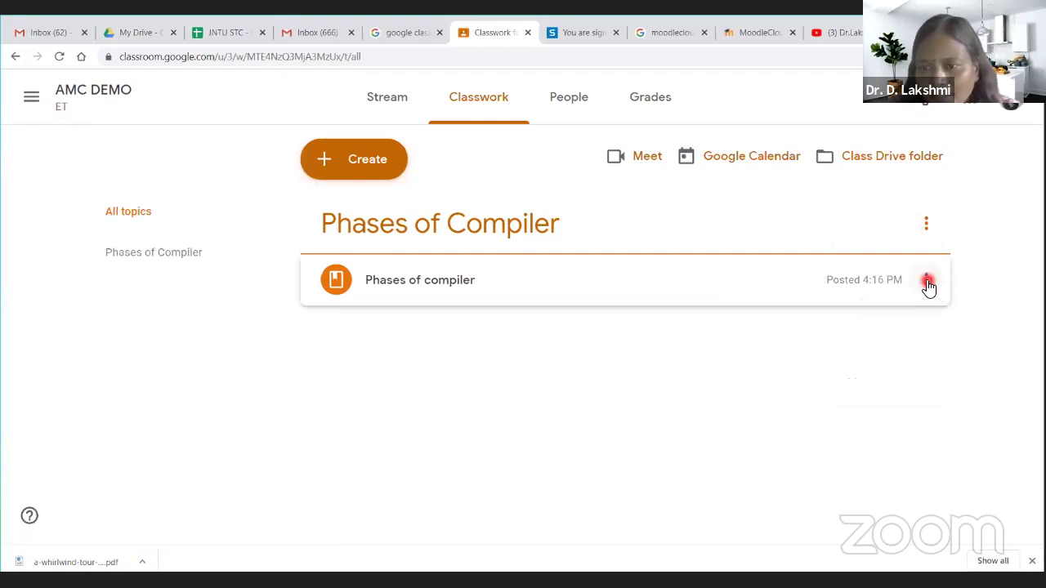
click(928, 283)
click(859, 320)
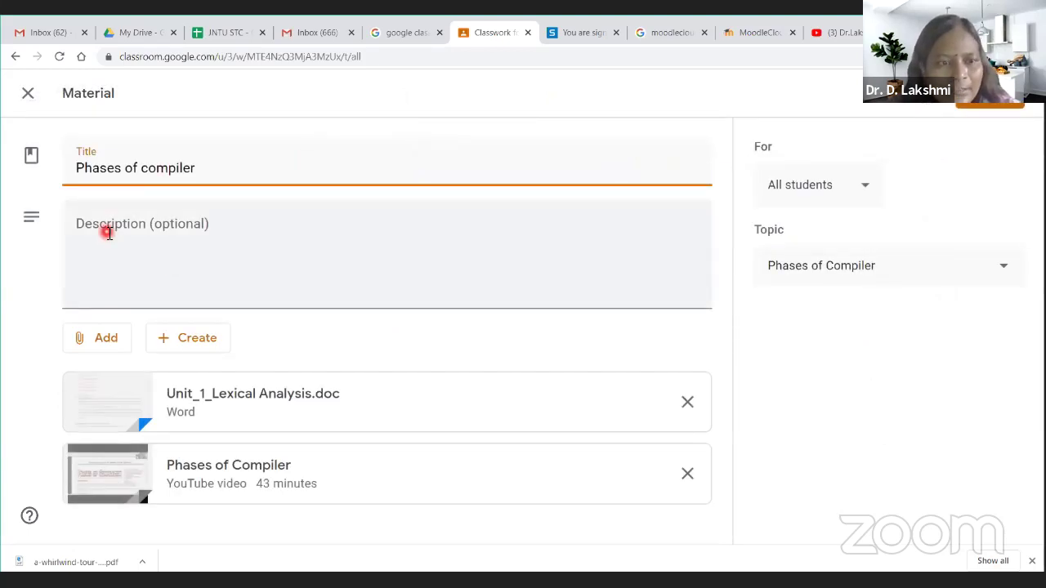
click(85, 224)
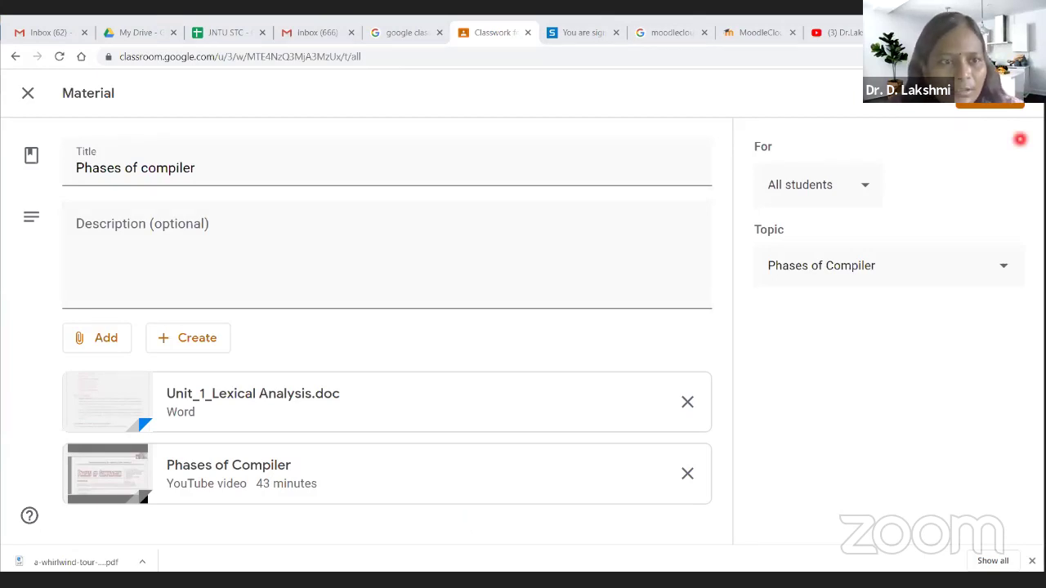
click(213, 234)
text(•	Basic Terminologies: •	Lexical Analyzer Architecture: How tokens are recognized •	Roles of the Lexical analyzer •	Lexical Errors •	Error Recovery in Lexical Analyzer •	Lexical Analyzer vs. Parser •	Why separate Lexical and Parser? •	Advantages of Lexical analysis •	Disadvantage of Lexical analysis)
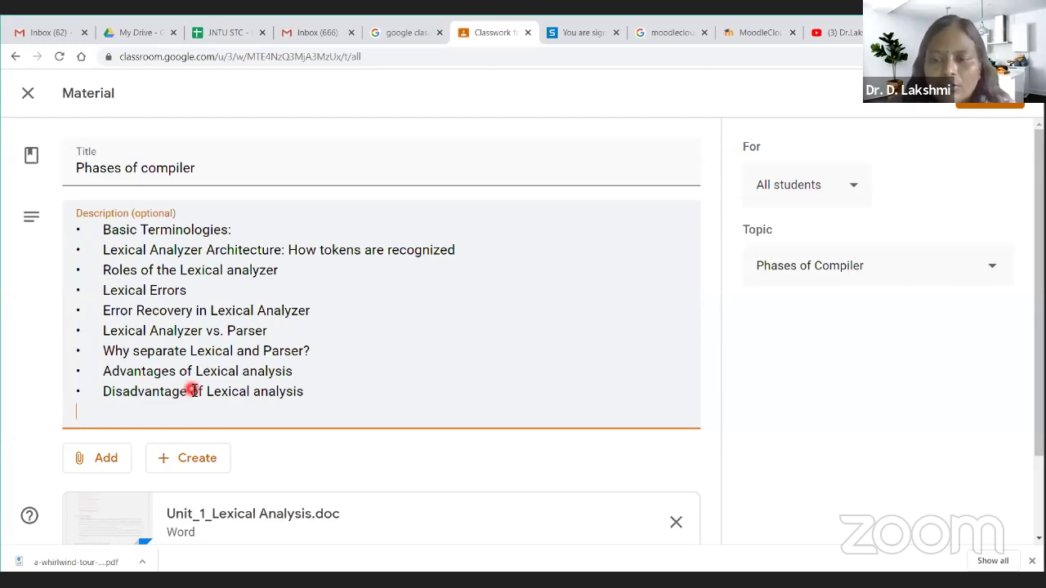
click(992, 106)
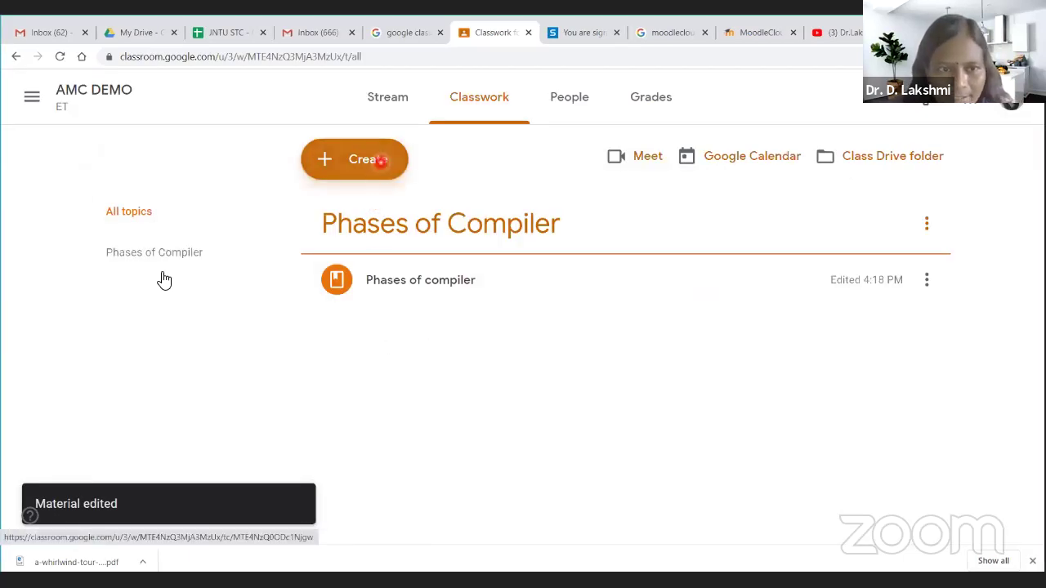
- Start a new quiz assignment for the class and title it "Unit 1 MCQ"
click(131, 263)
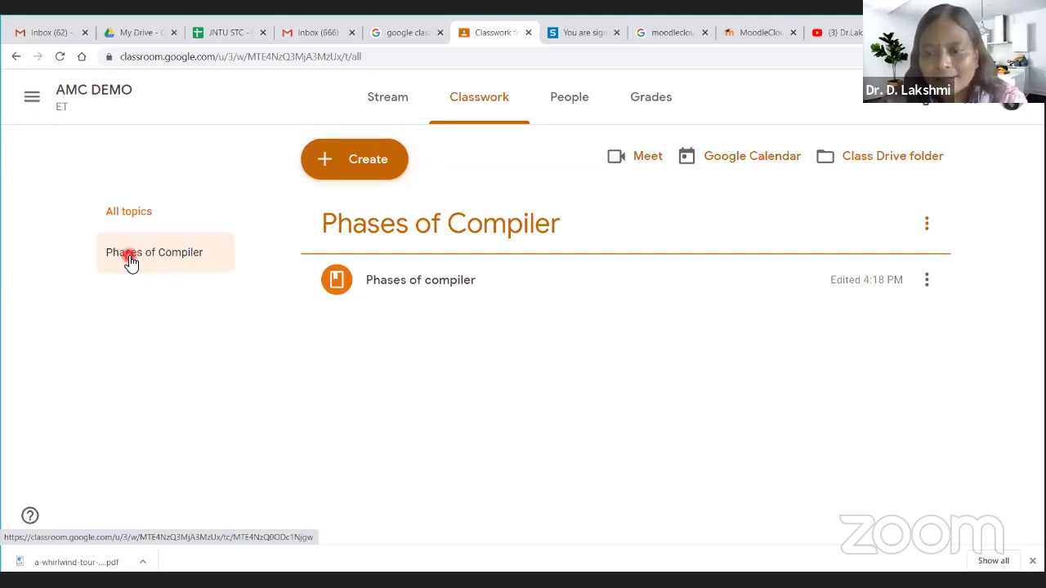
click(372, 162)
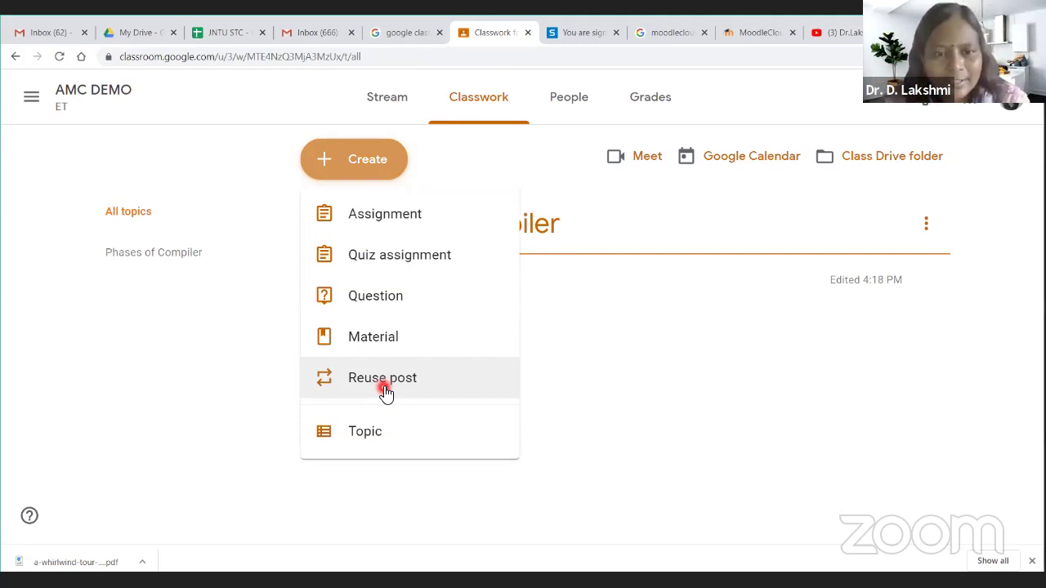
click(401, 259)
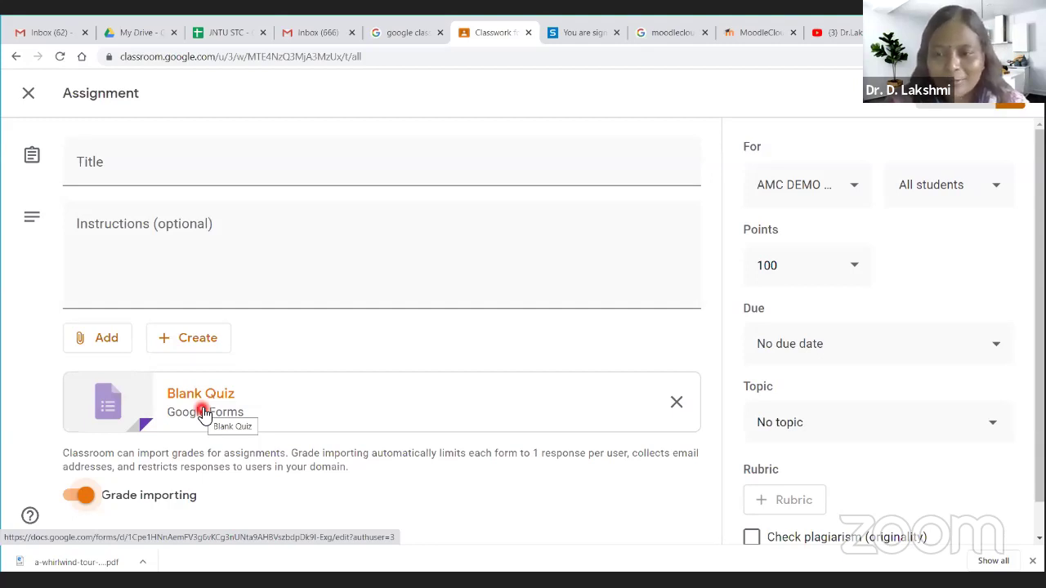
click(130, 166)
text(Unit )
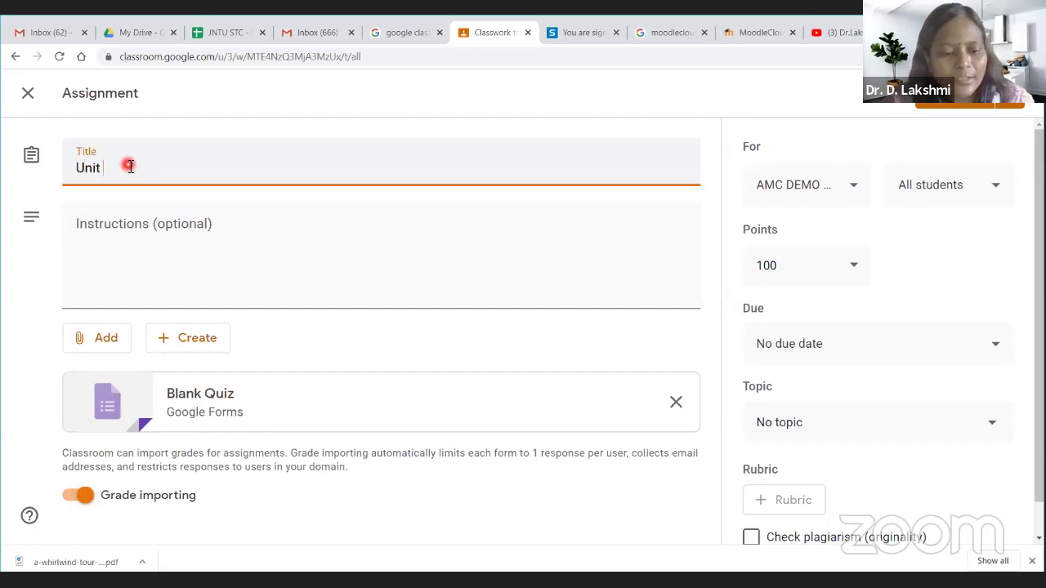
text(1 MCQ)
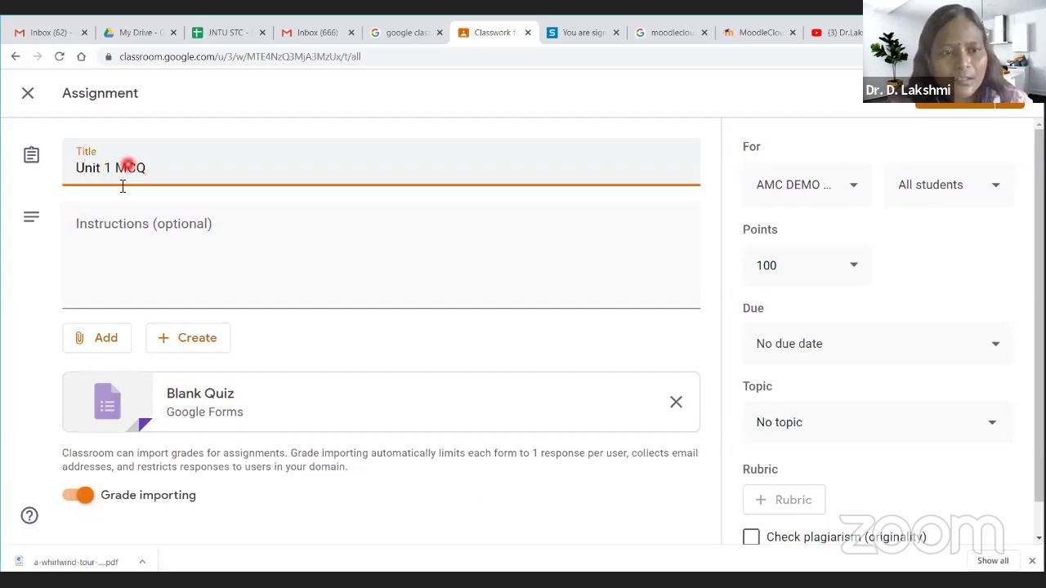
click(120, 221)
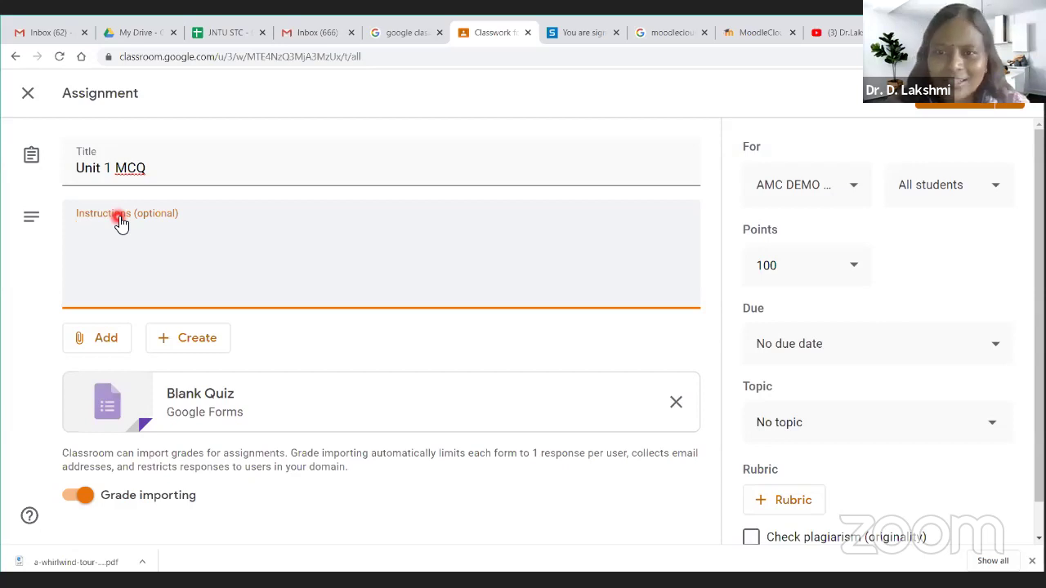
- Set the quiz assignment's points to 10 and open its due date calendar
click(855, 268)
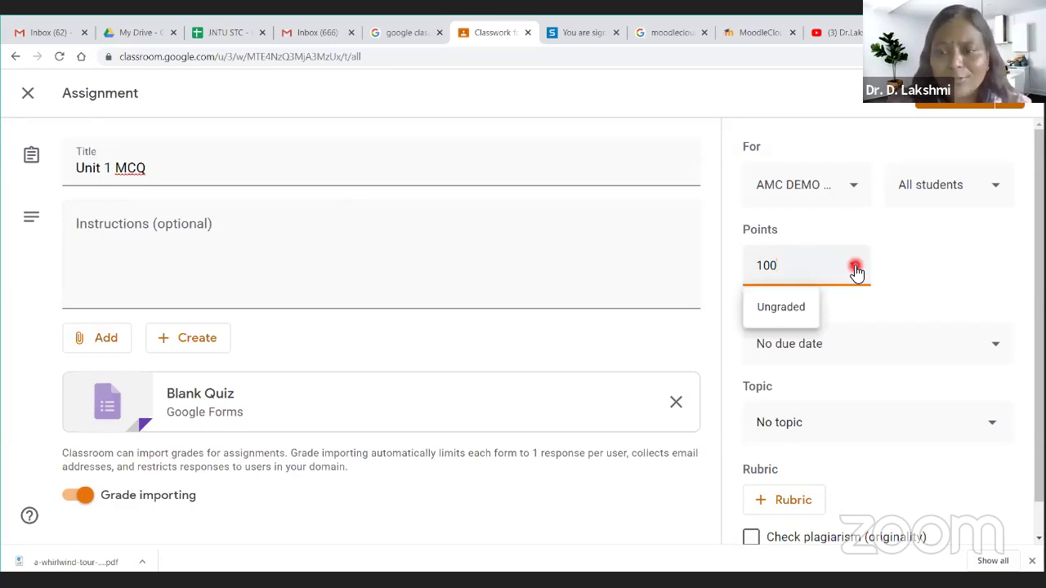
key(BackSpace)
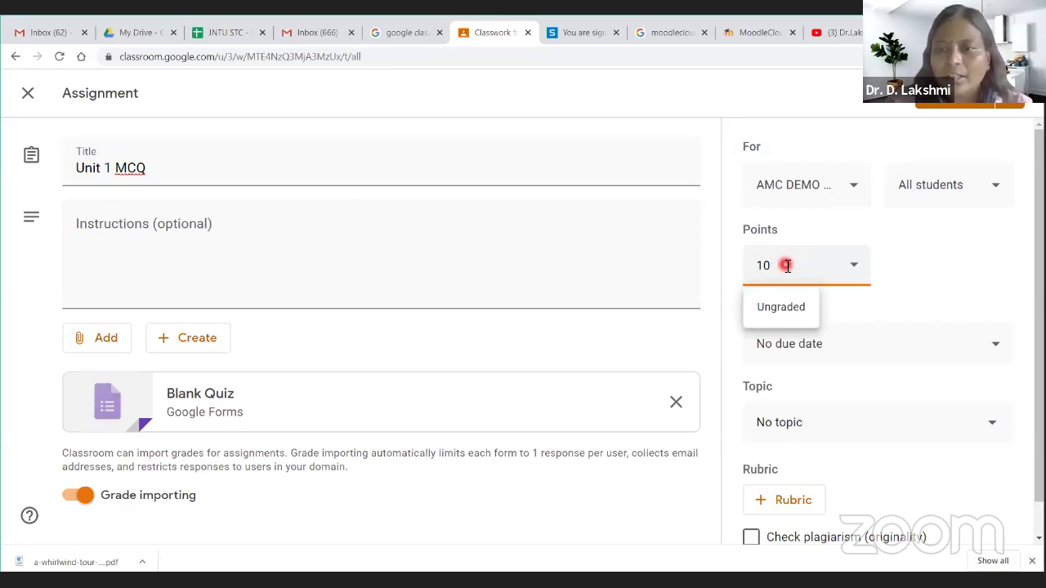
click(562, 287)
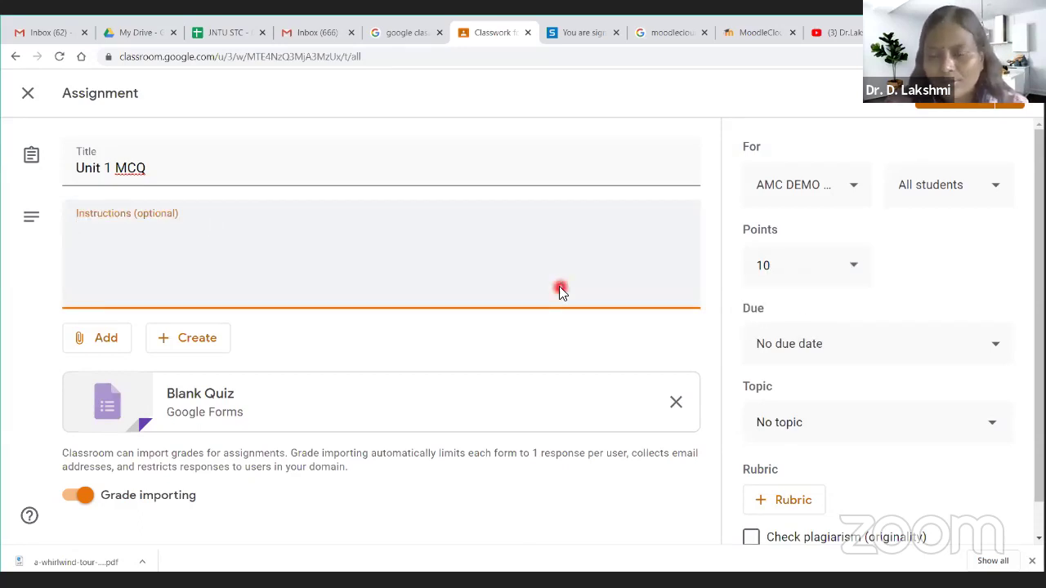
click(827, 350)
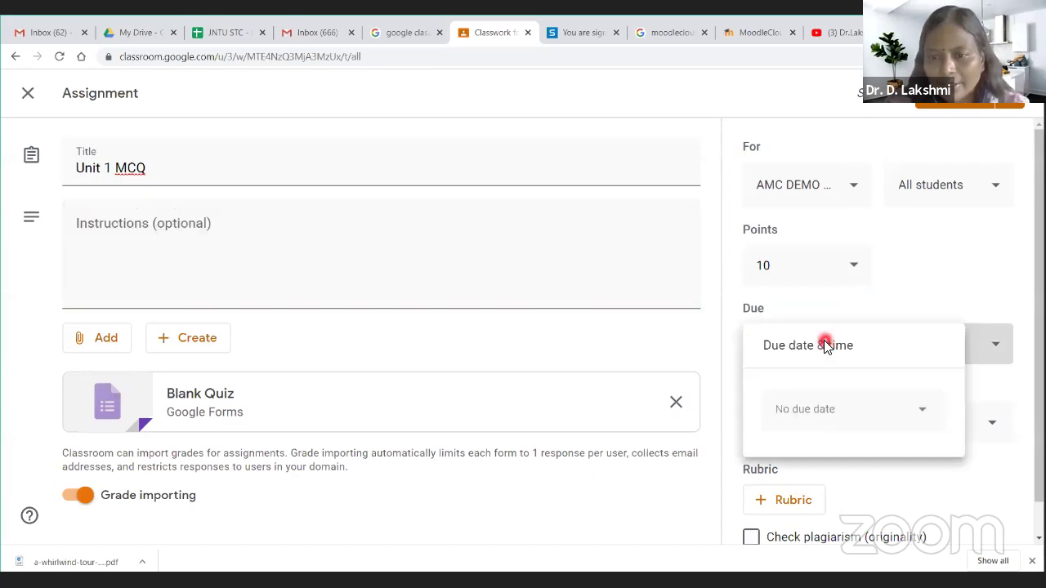
click(825, 414)
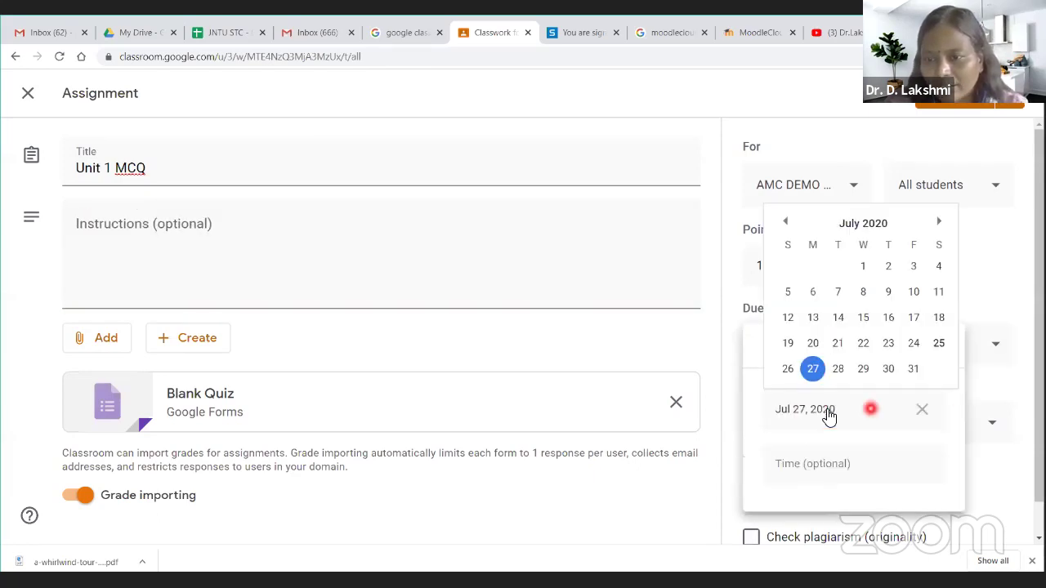
click(912, 368)
click(780, 417)
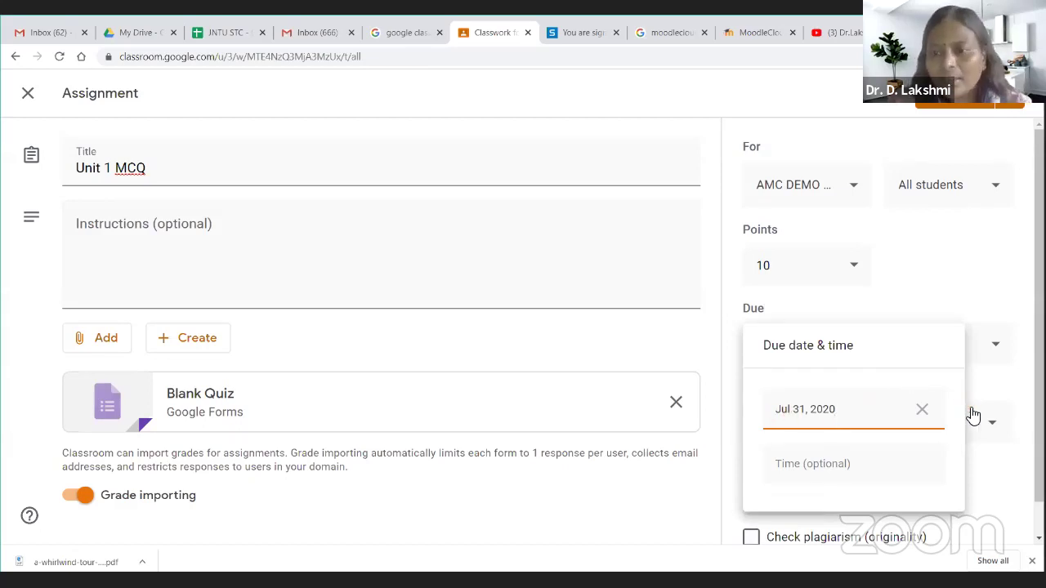
click(922, 410)
click(923, 413)
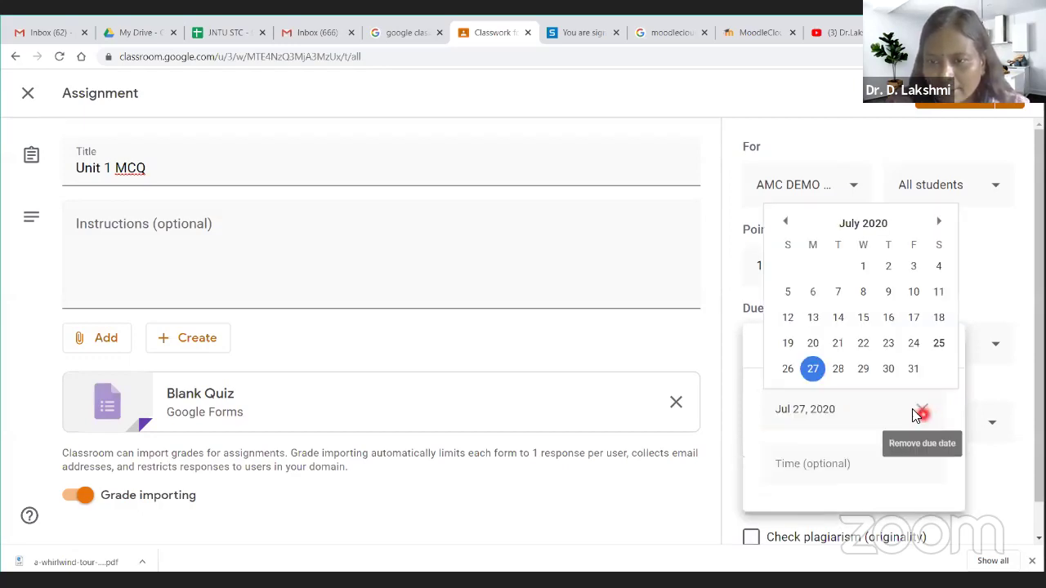
click(813, 371)
click(923, 411)
click(923, 414)
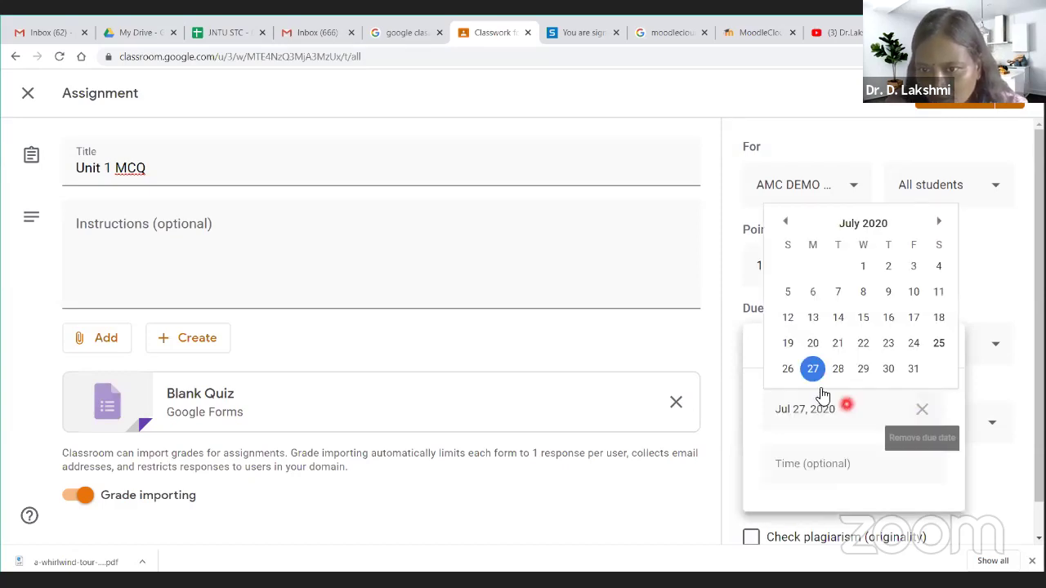
- Set the quiz assignment's due date to Jul 25, 2020 and its due time to 8:00 PM
click(939, 343)
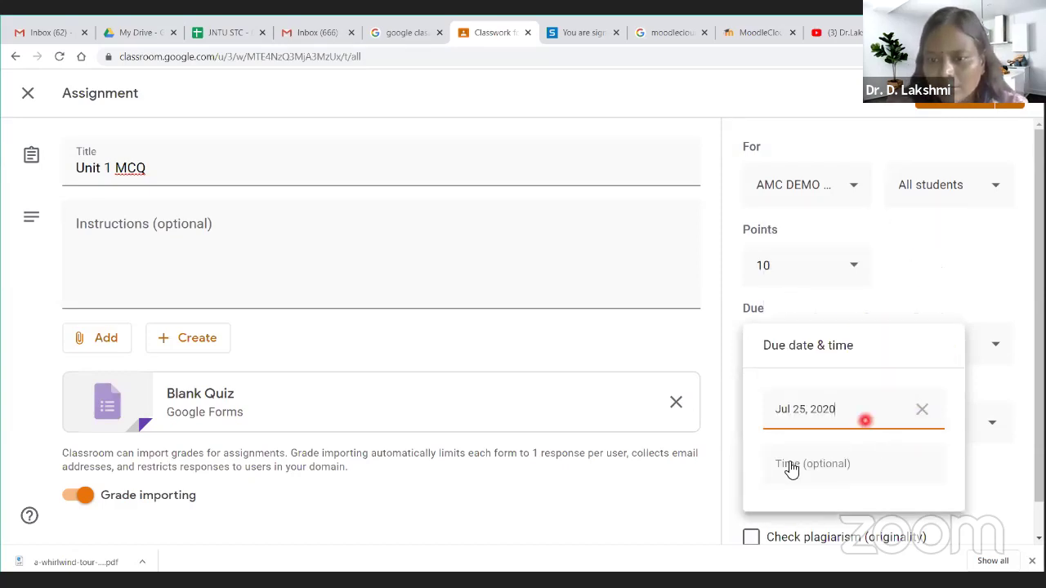
click(791, 465)
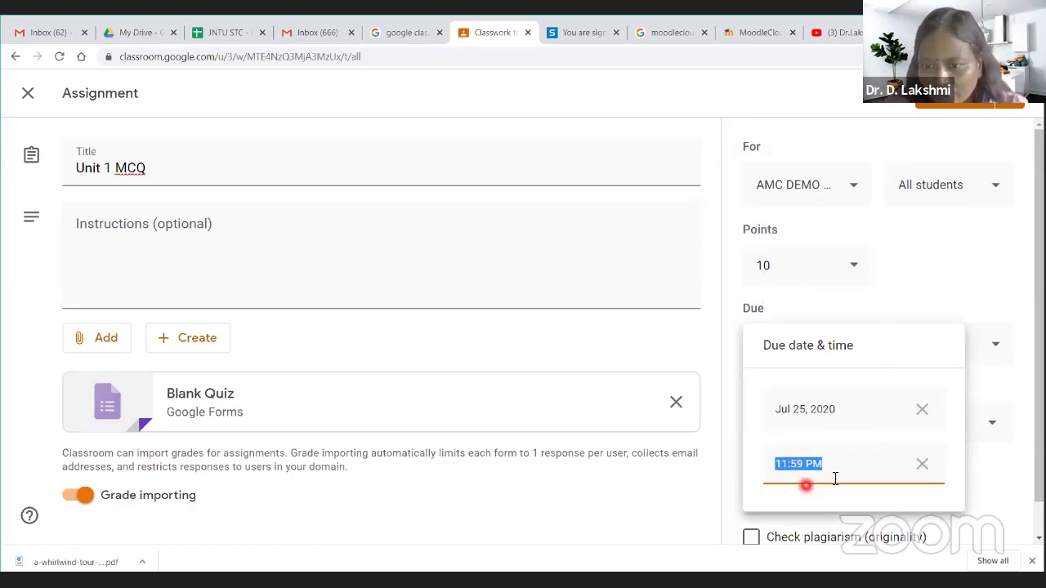
click(781, 464)
key(BackSpace)
key(BackSpace)
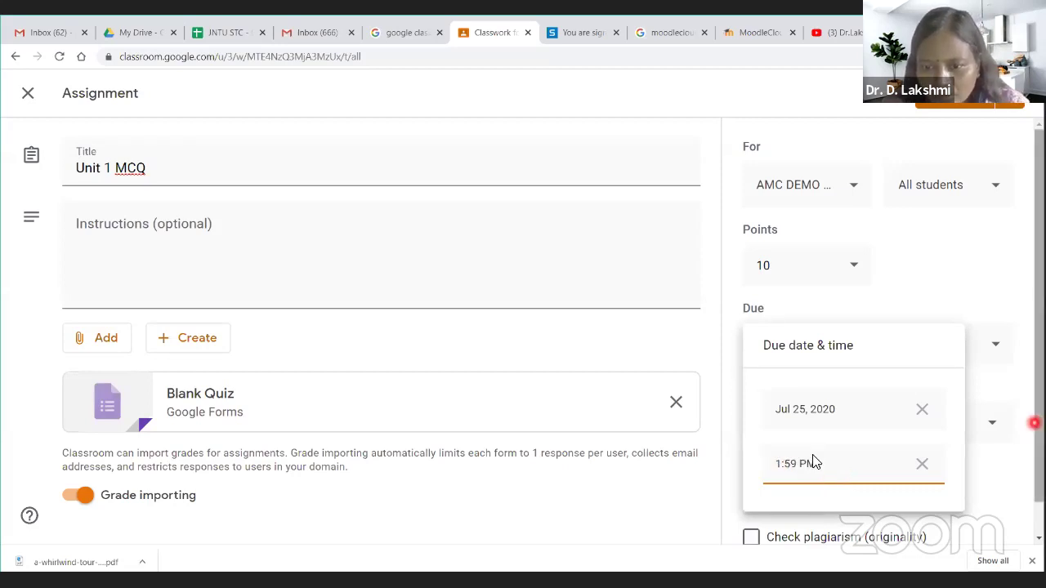
text(08)
key(BackSpace)
key(BackSpace)
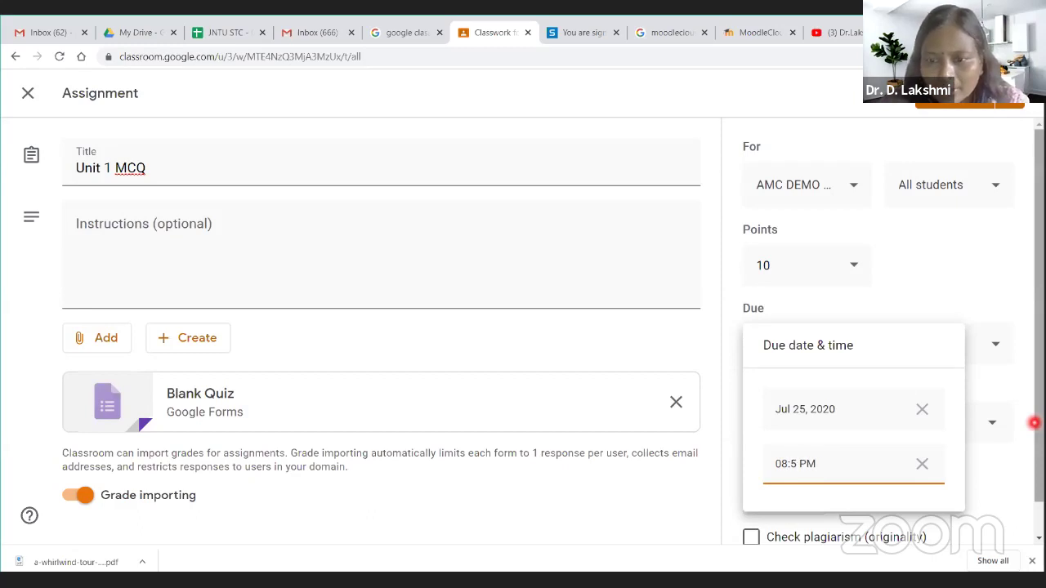
text(00)
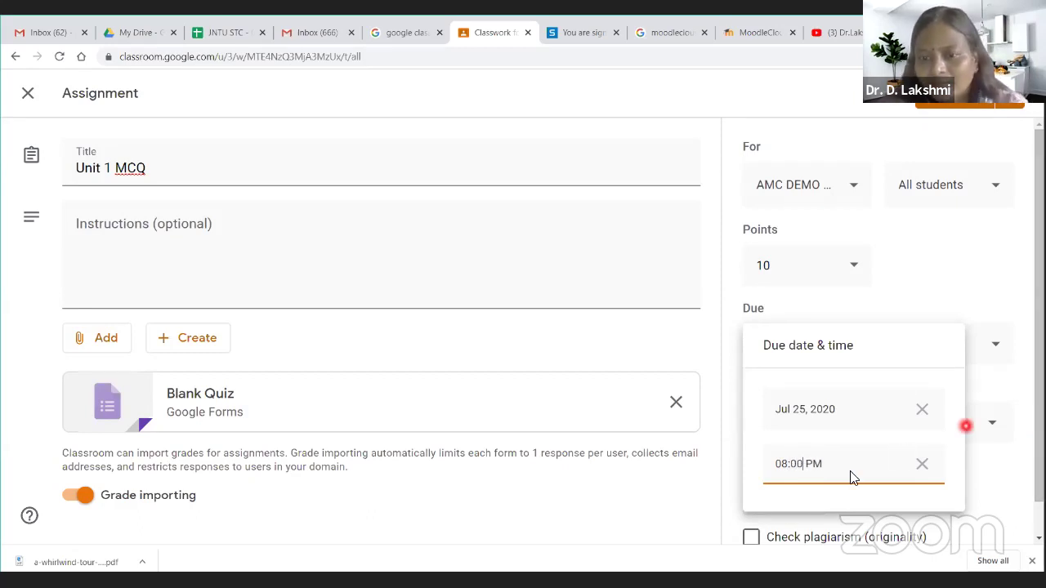
click(590, 530)
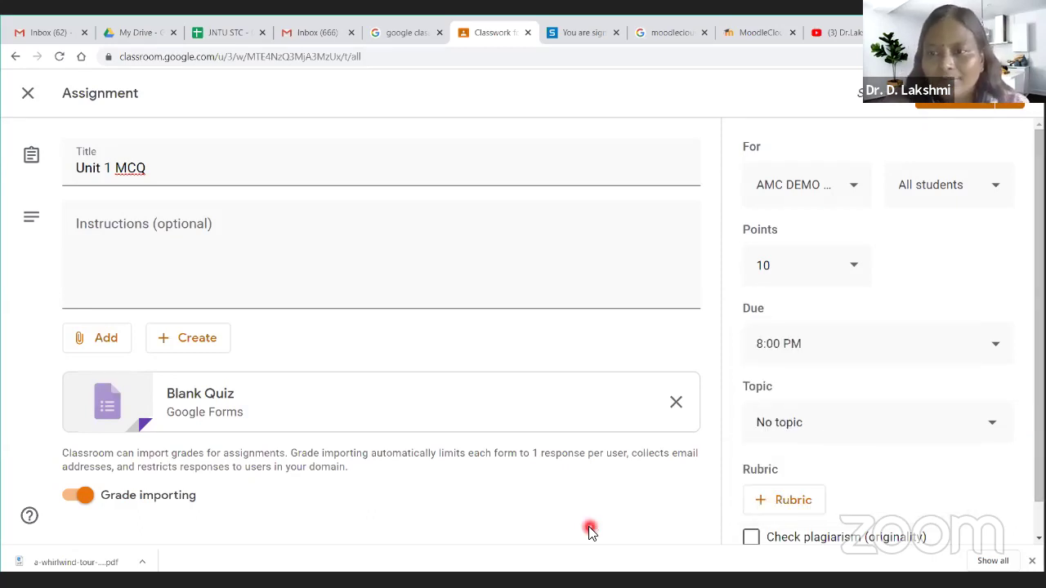
- Try to enable the plagiarism (originality) check for the quiz assignment
scroll(882, 474, down, 1)
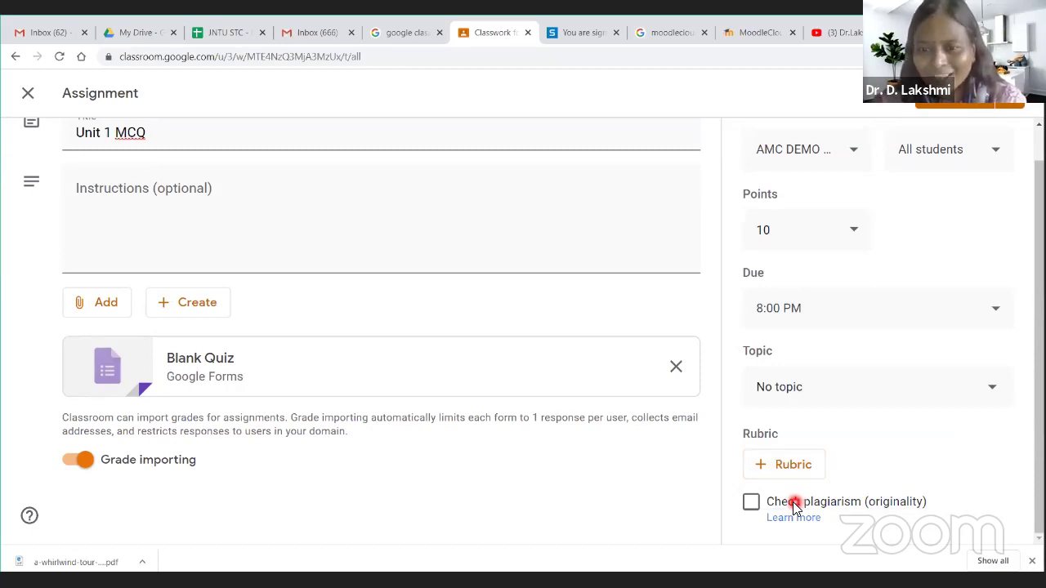
click(750, 504)
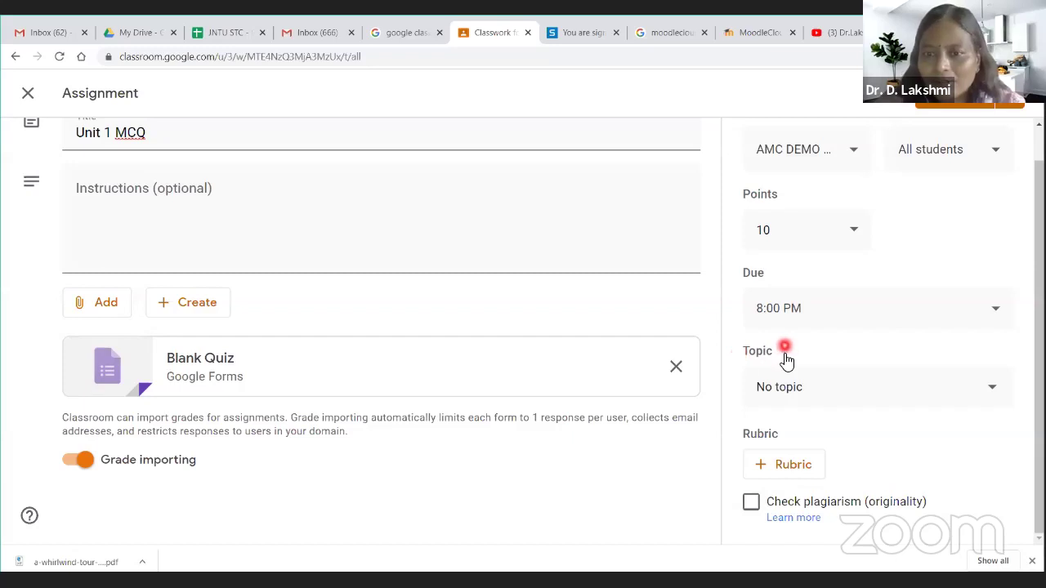
- Try to save a rubric without a criterion title for the Unit 1 MCQ quiz assignment, and discard the rubric
click(783, 464)
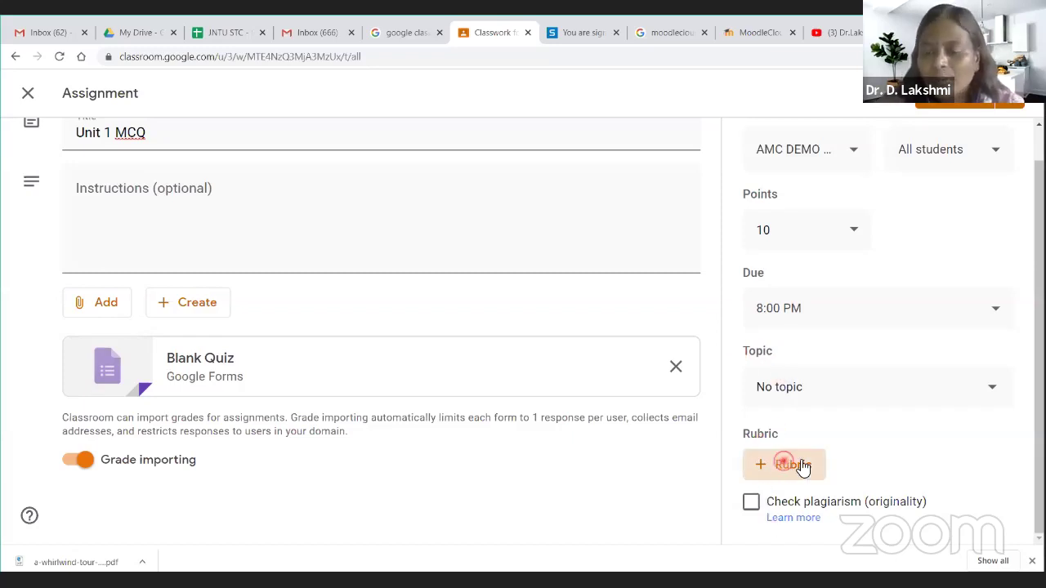
click(799, 464)
click(799, 459)
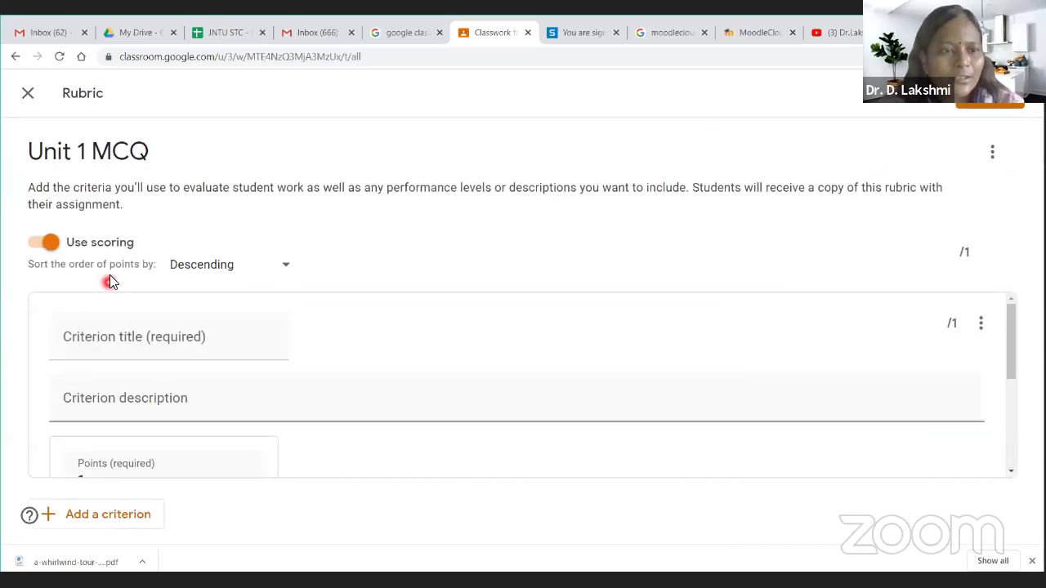
click(90, 338)
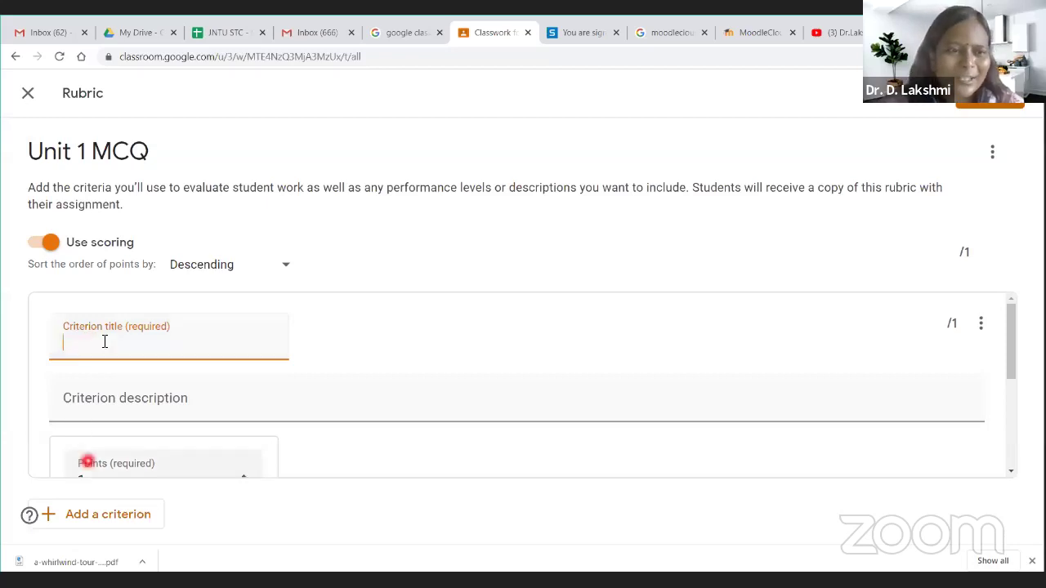
scroll(114, 352, down, 1)
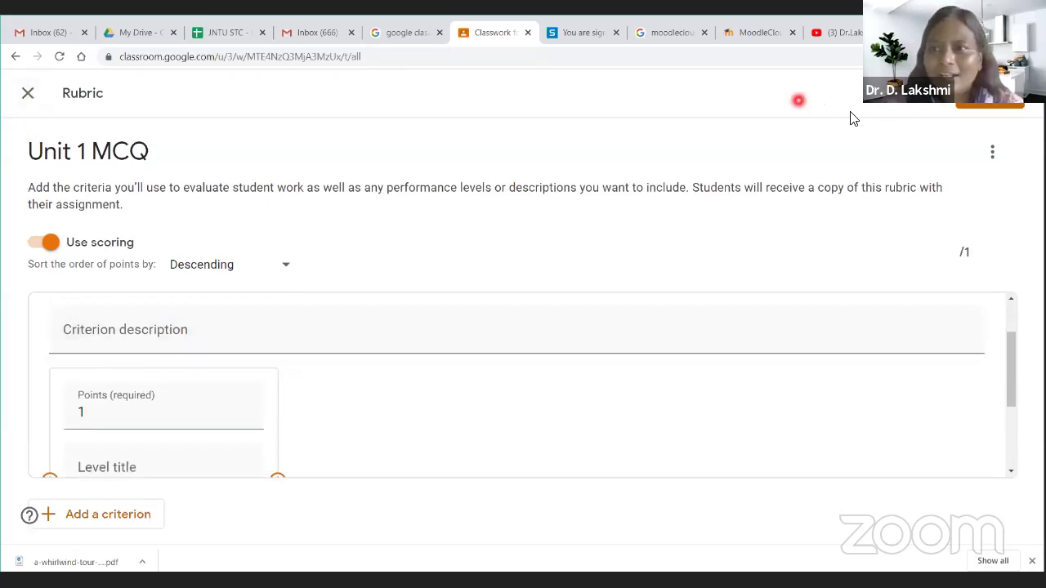
click(991, 105)
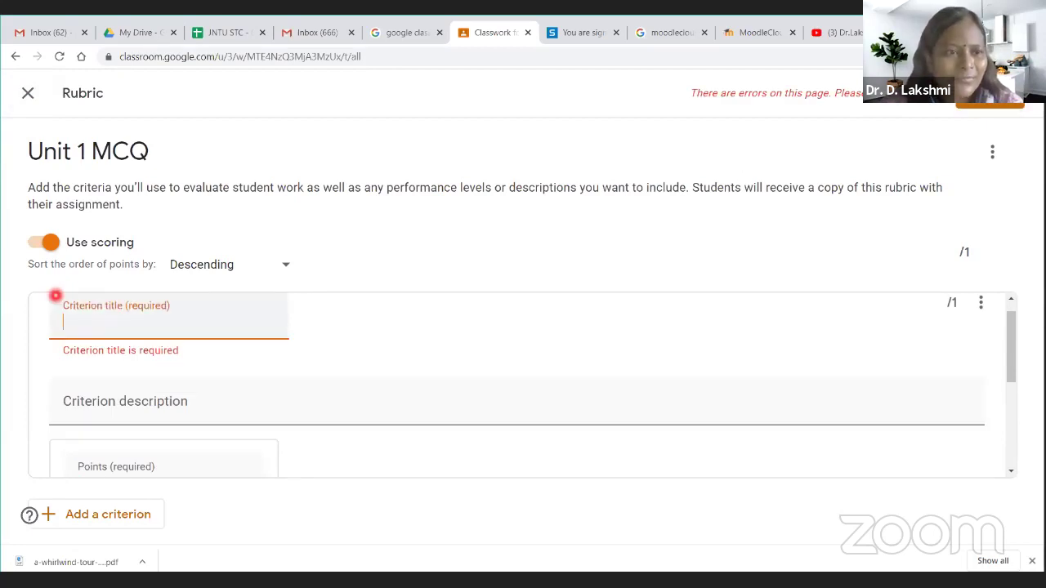
click(27, 93)
click(558, 352)
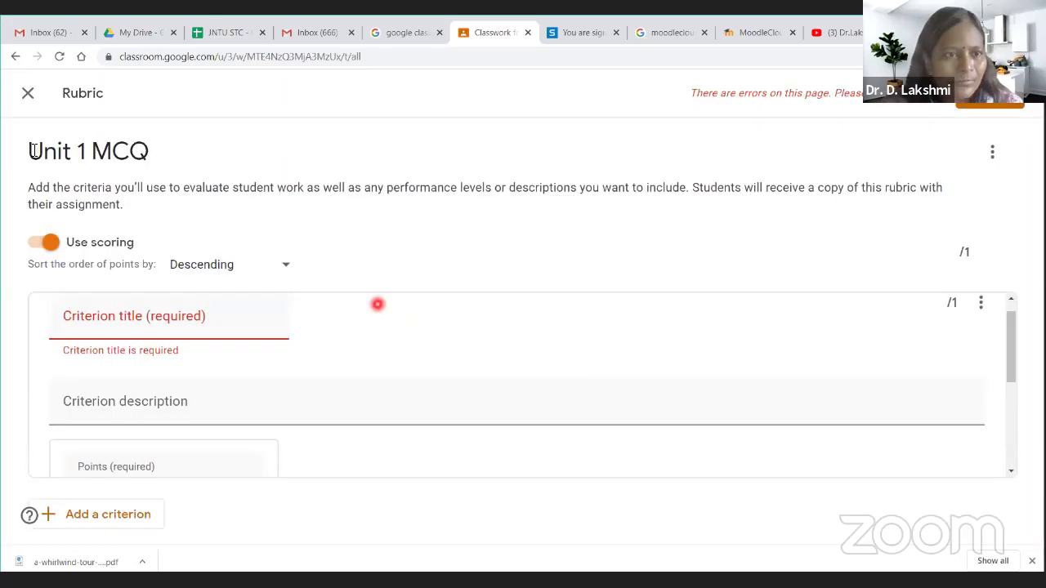
click(28, 95)
click(625, 353)
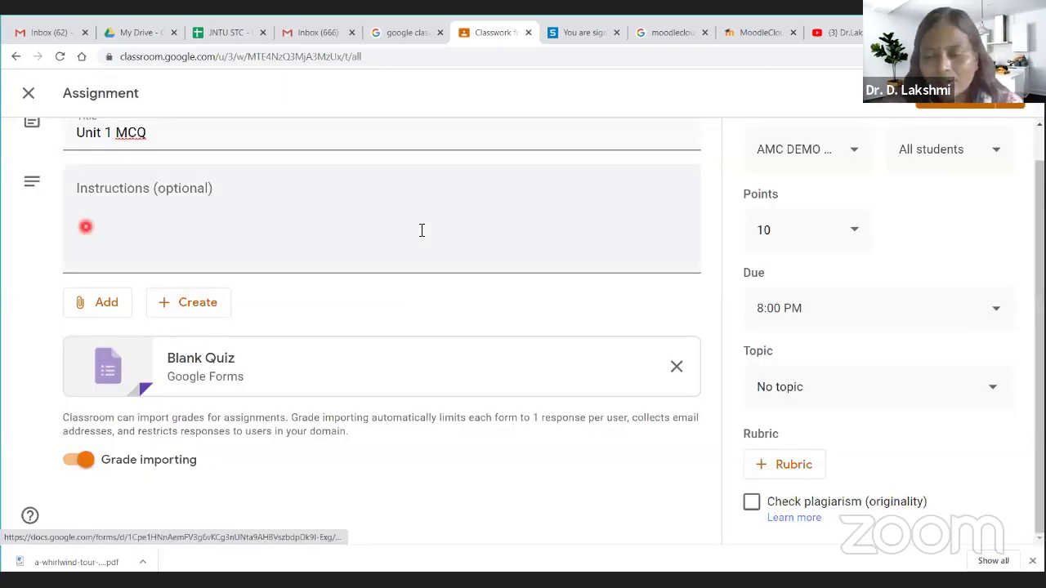
- Create a new topic named "Unit 1 MCQ" for the quiz assignment
click(799, 388)
click(783, 452)
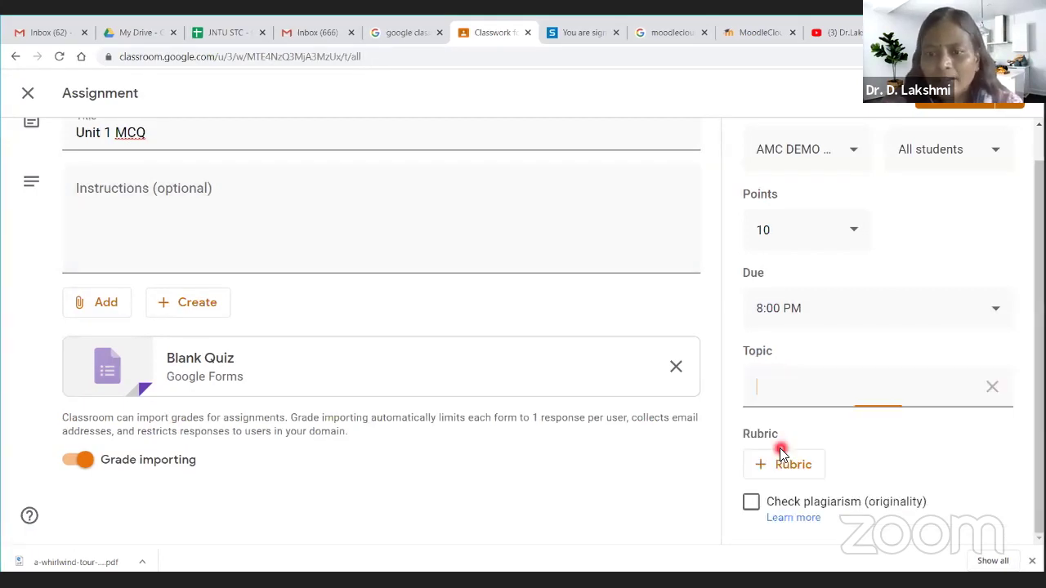
text(Uni)
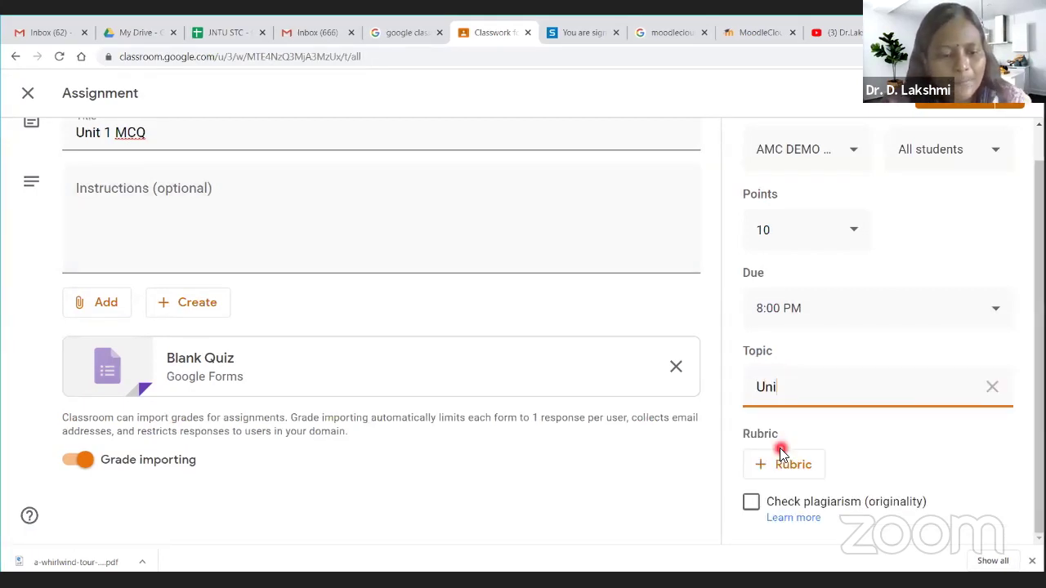
text(t 1 MCQ)
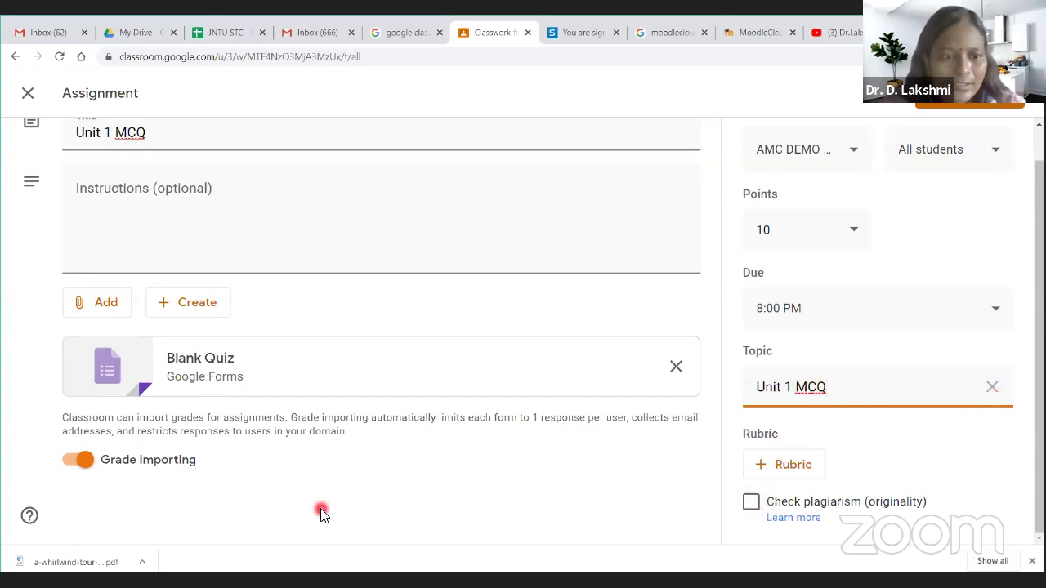
- View the attached Blank Quiz form in its question editor and return to the assignment
click(216, 445)
click(207, 368)
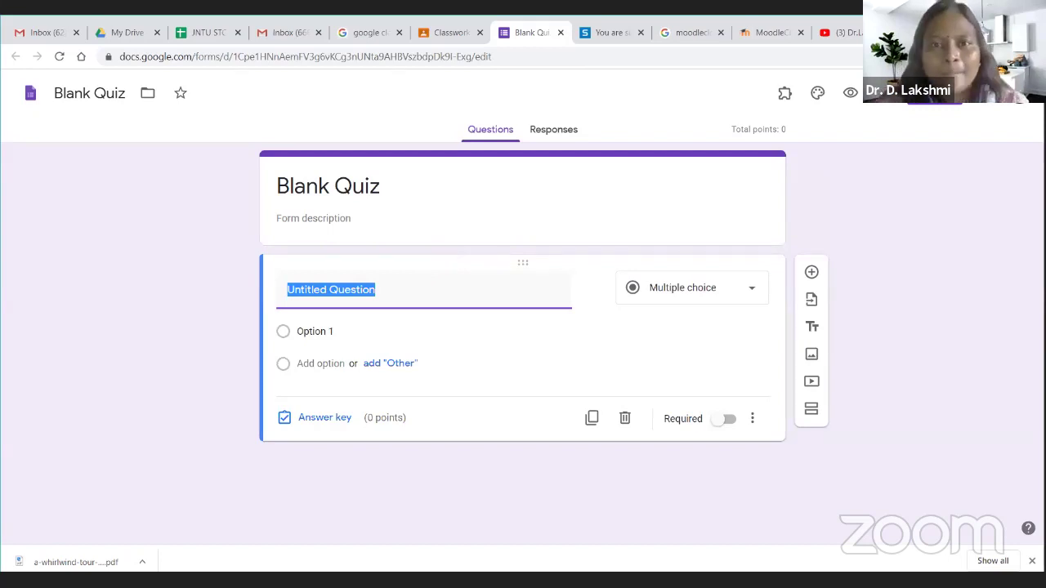
click(560, 33)
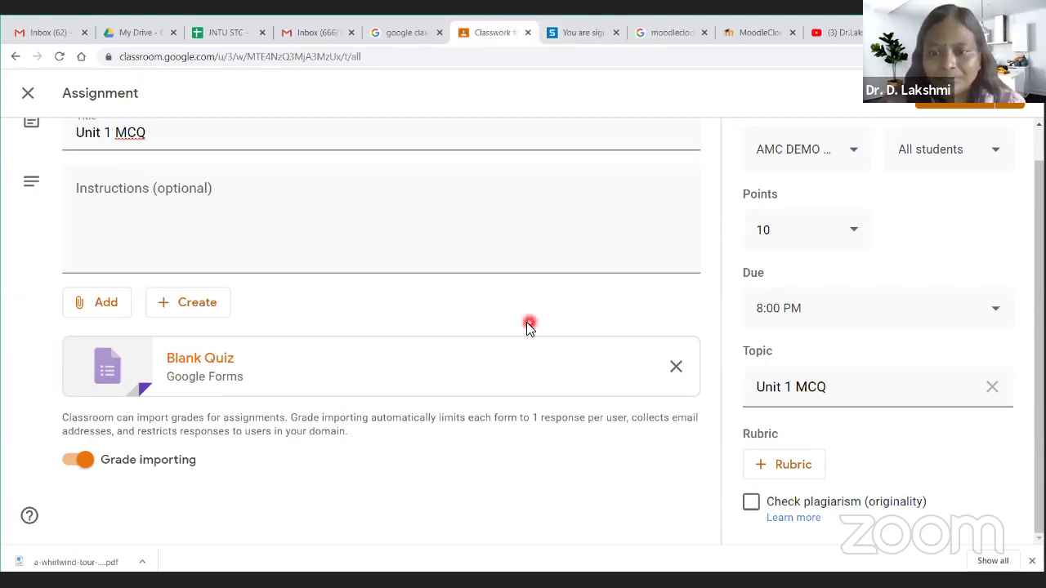
- Assign the Unit 1 MCQ quiz to the class and show the types of classwork that can be created
click(957, 105)
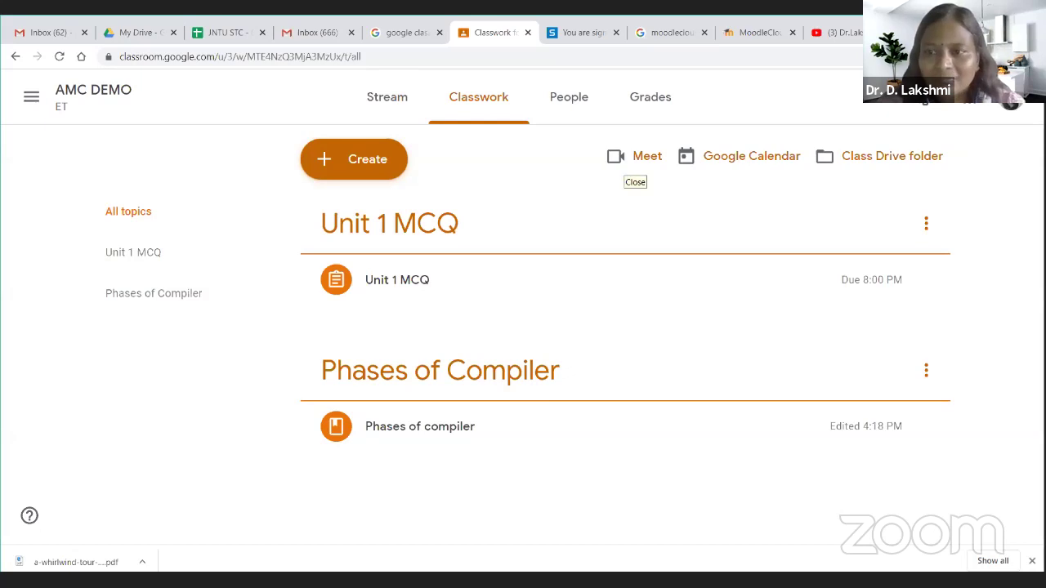
click(360, 177)
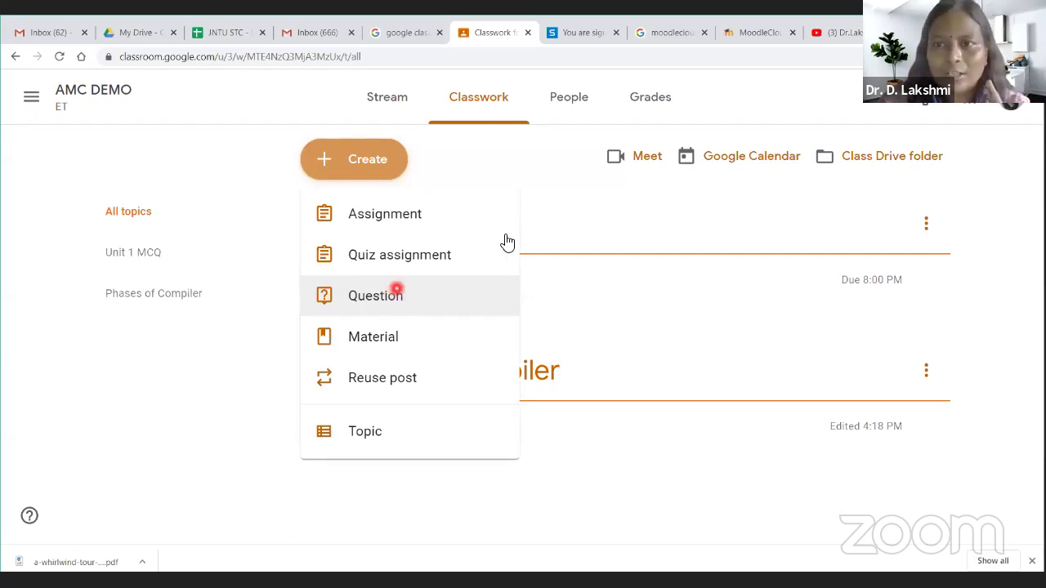
- Switch to the YouTube channel, browse its uploaded videos and select the address of the videos page
key(ctrl+9)
click(352, 196)
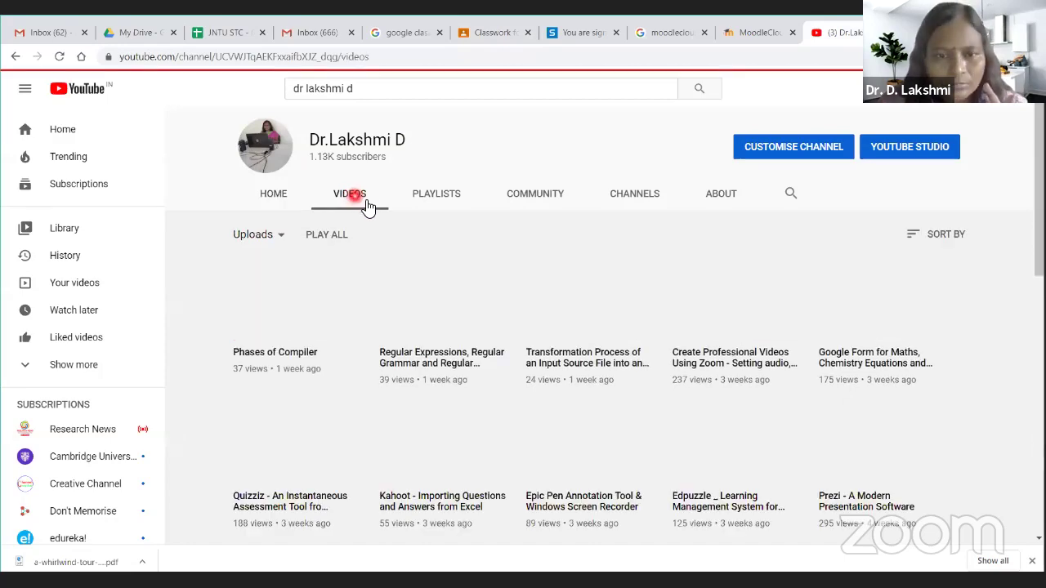
scroll(535, 433, down, 10)
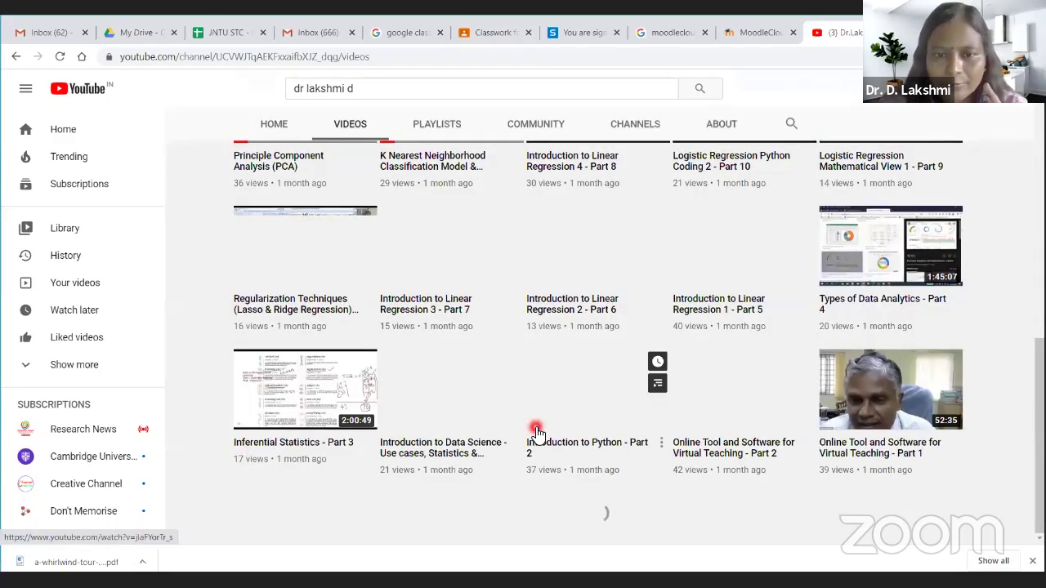
scroll(534, 427, up, 7)
scroll(778, 321, up, 3)
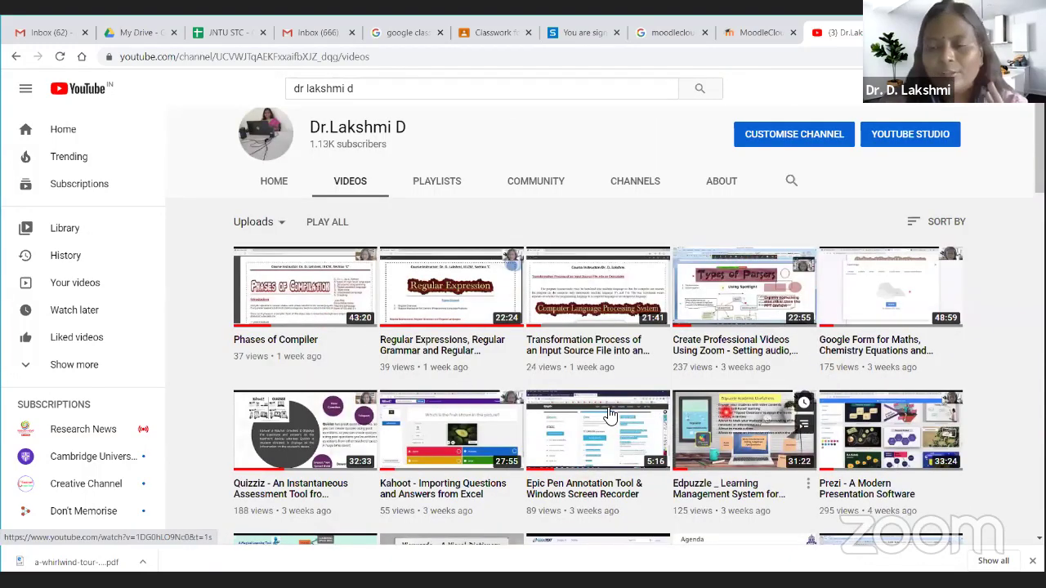
scroll(606, 414, down, 2)
scroll(605, 414, down, 5)
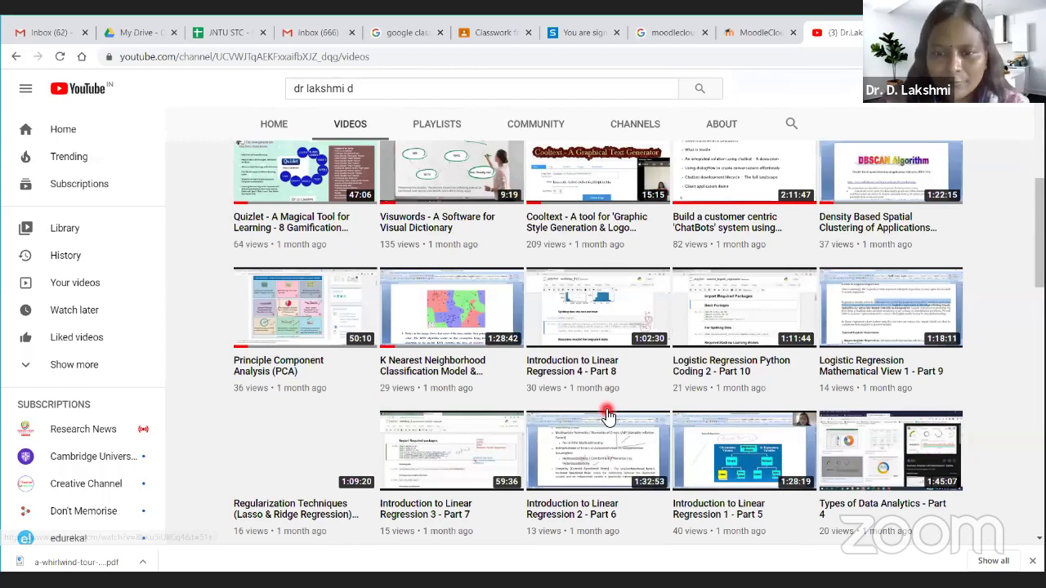
scroll(607, 415, down, 10)
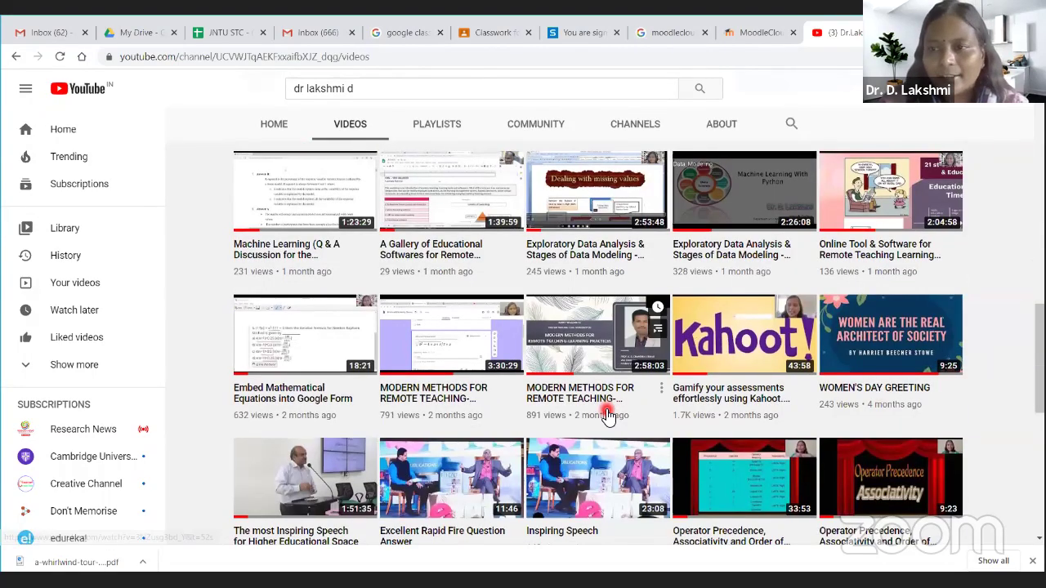
click(381, 60)
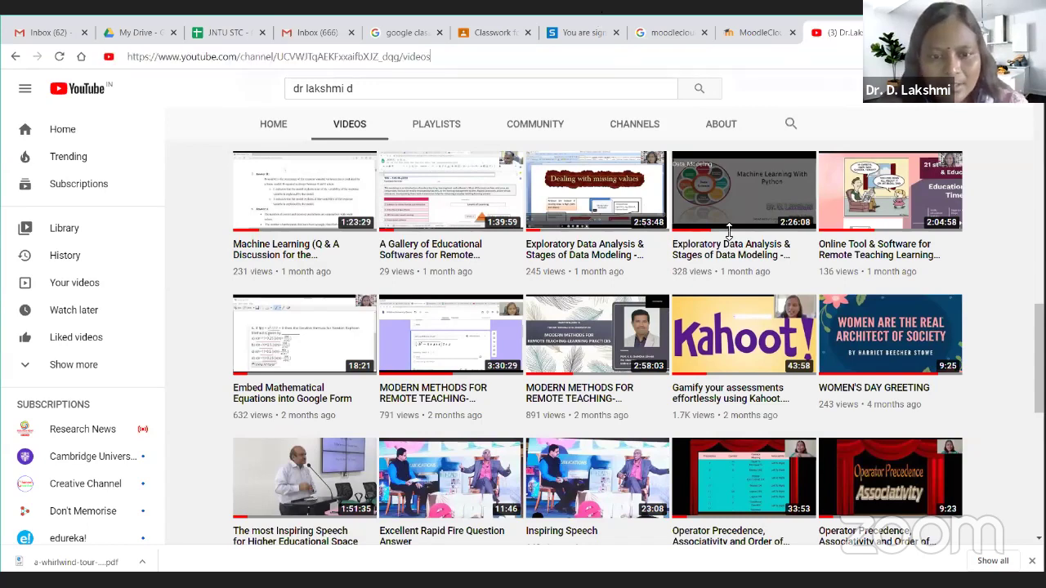
key(alt+Tab)
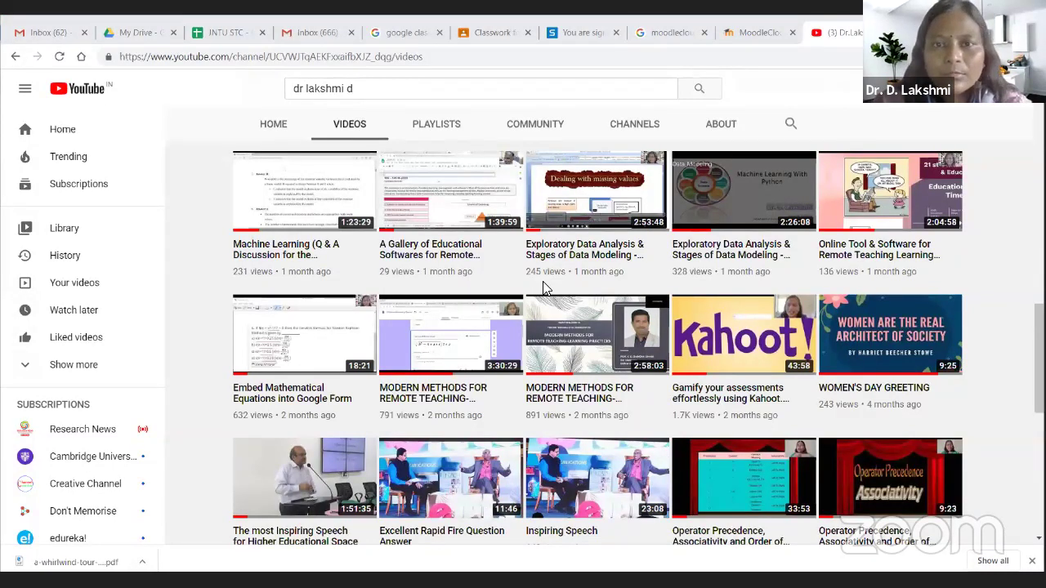
- Examine the channel's older and recent uploads on teaching tools, programming and data analytics
scroll(572, 319, down, 10)
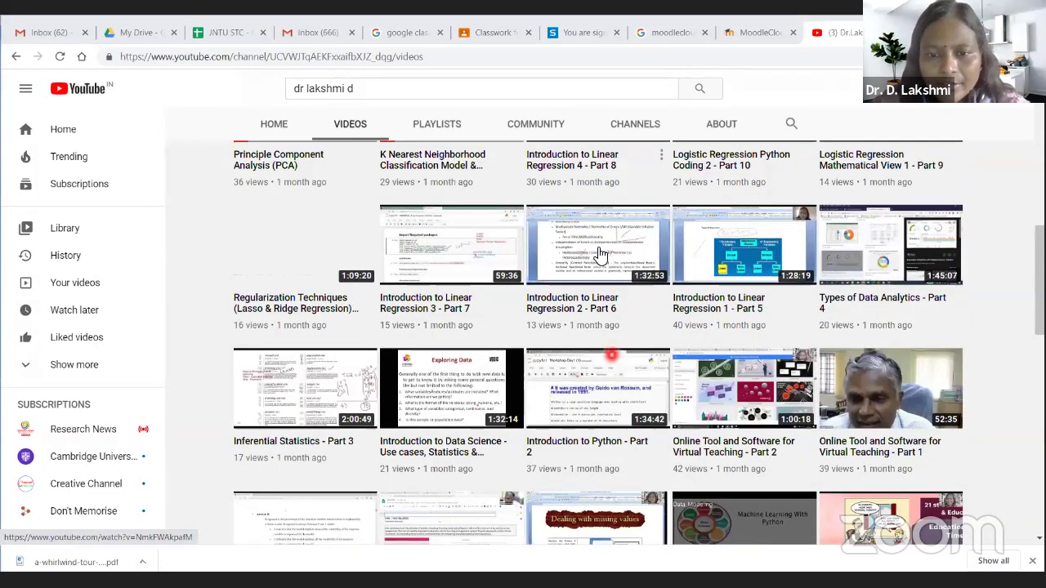
scroll(614, 359, up, 9)
scroll(614, 359, down, 3)
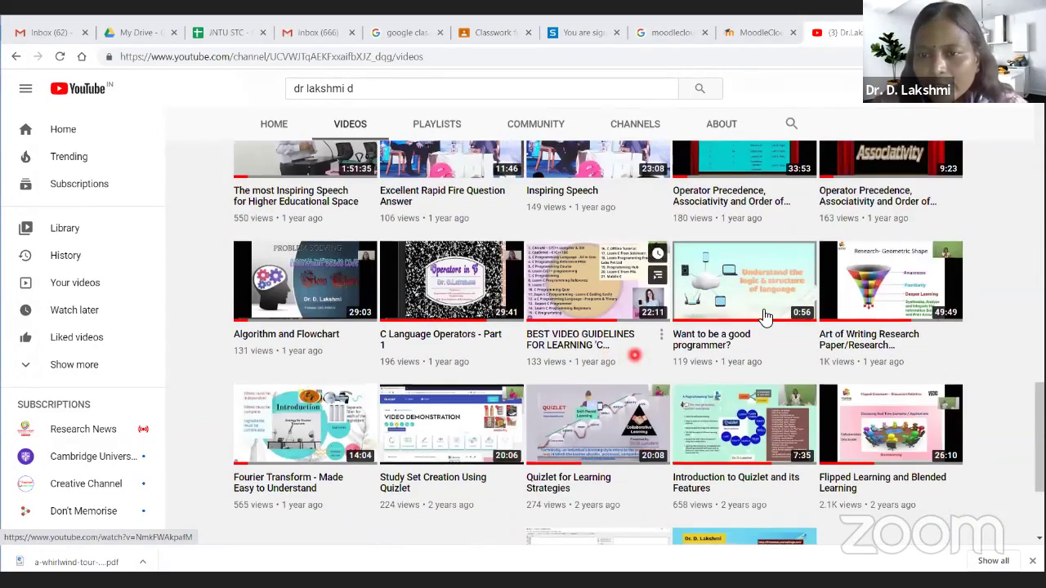
scroll(834, 260, up, 2)
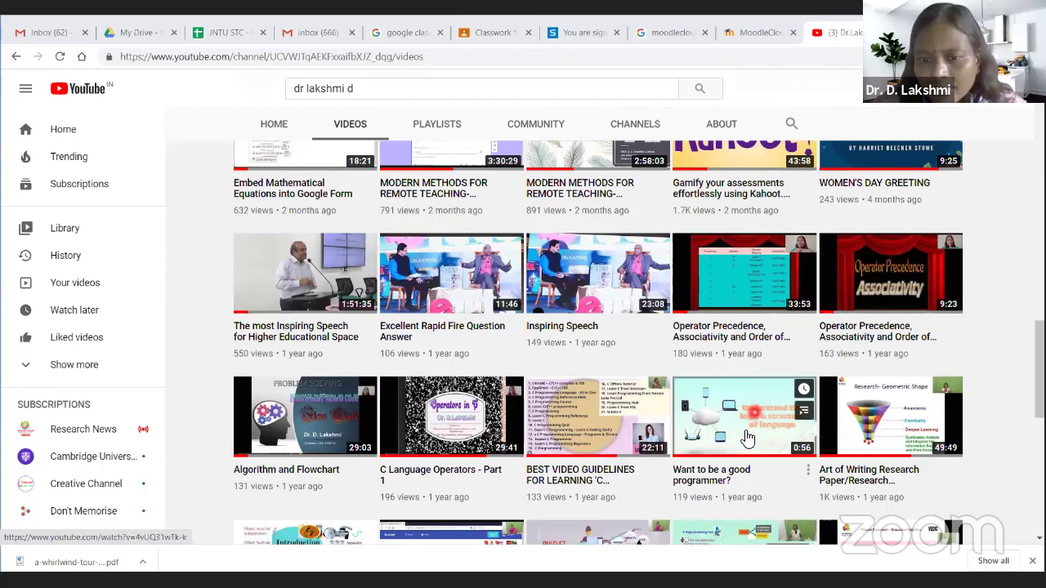
scroll(718, 467, down, 3)
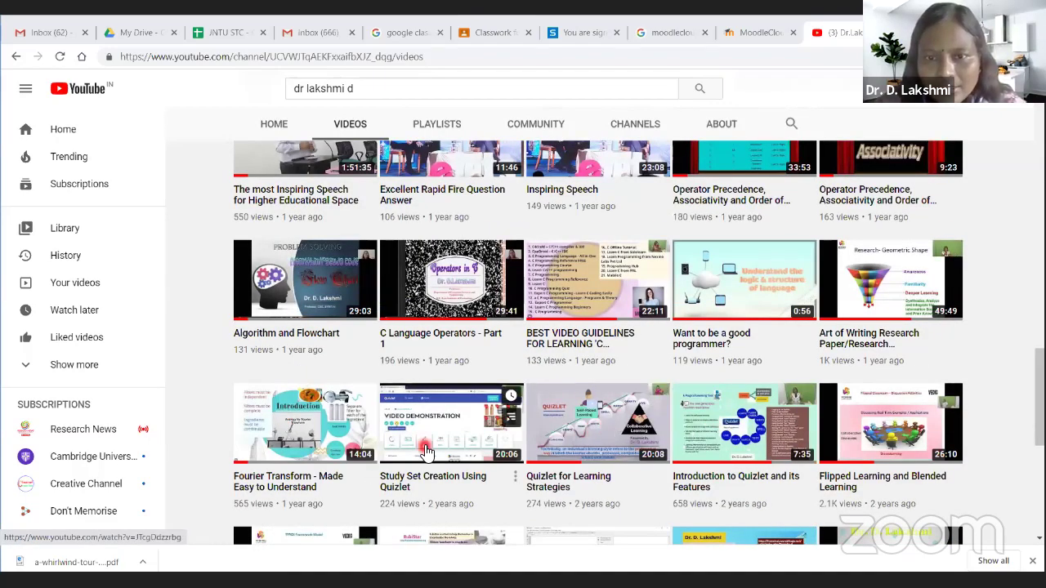
scroll(425, 450, up, 3)
scroll(426, 450, up, 4)
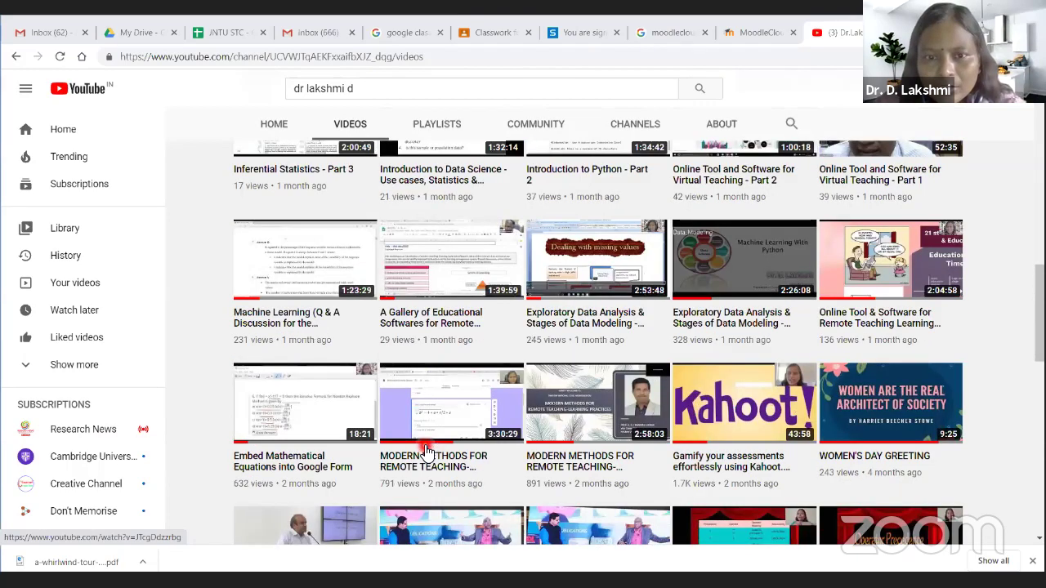
scroll(426, 451, up, 5)
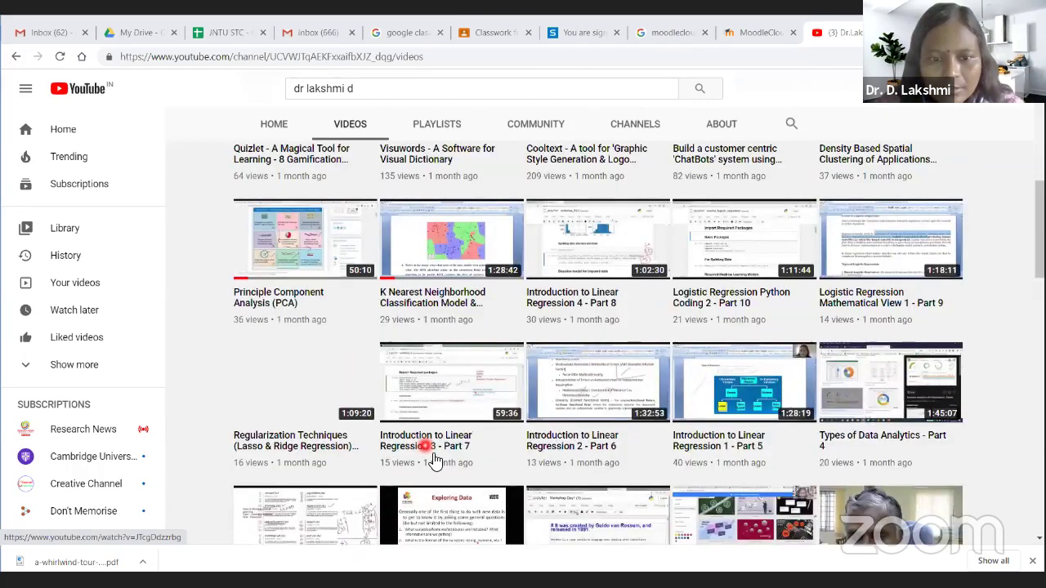
scroll(303, 458, up, 2)
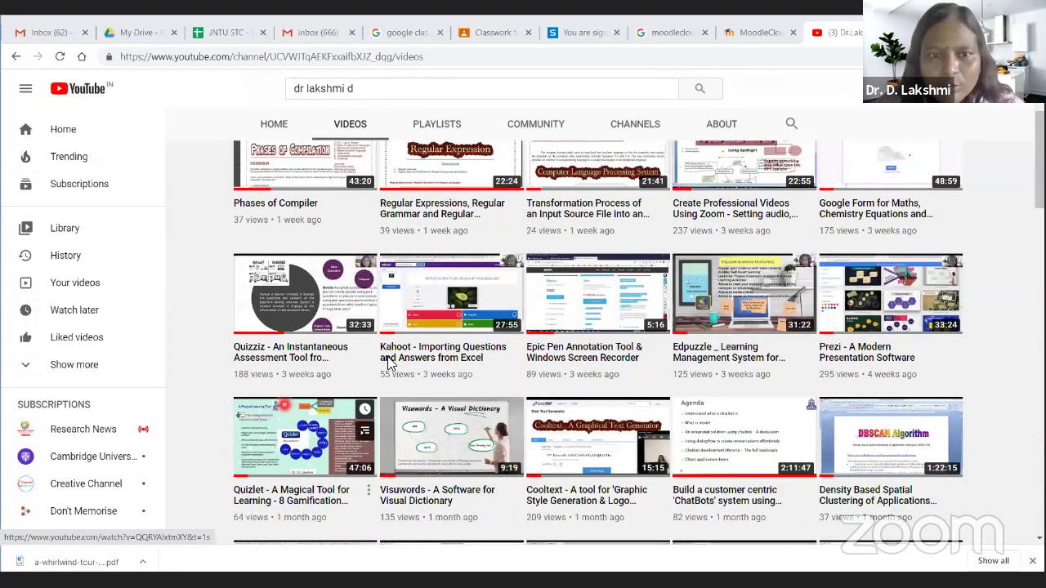
scroll(343, 231, up, 1)
scroll(938, 352, up, 2)
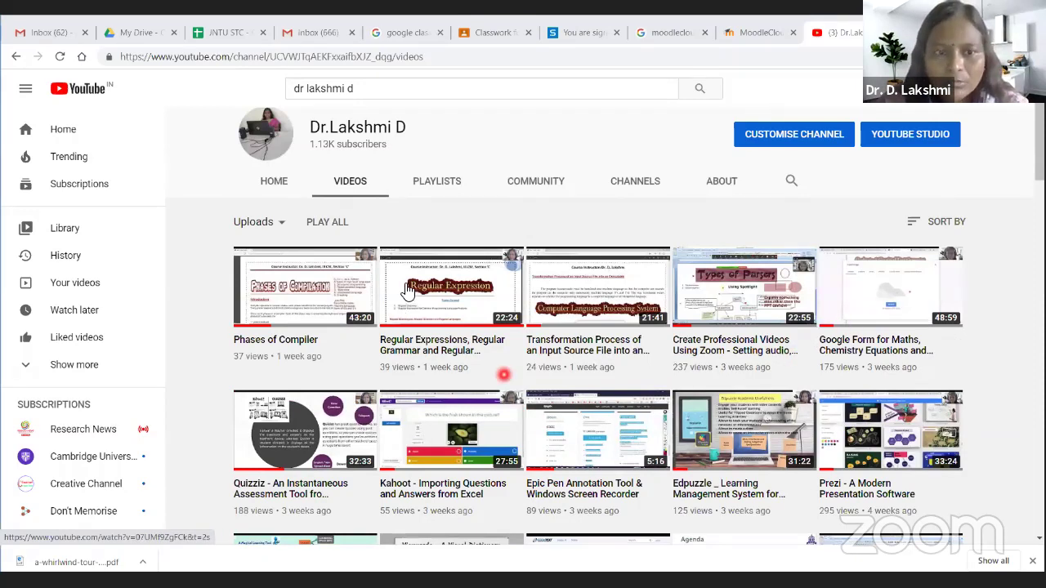
scroll(287, 286, down, 3)
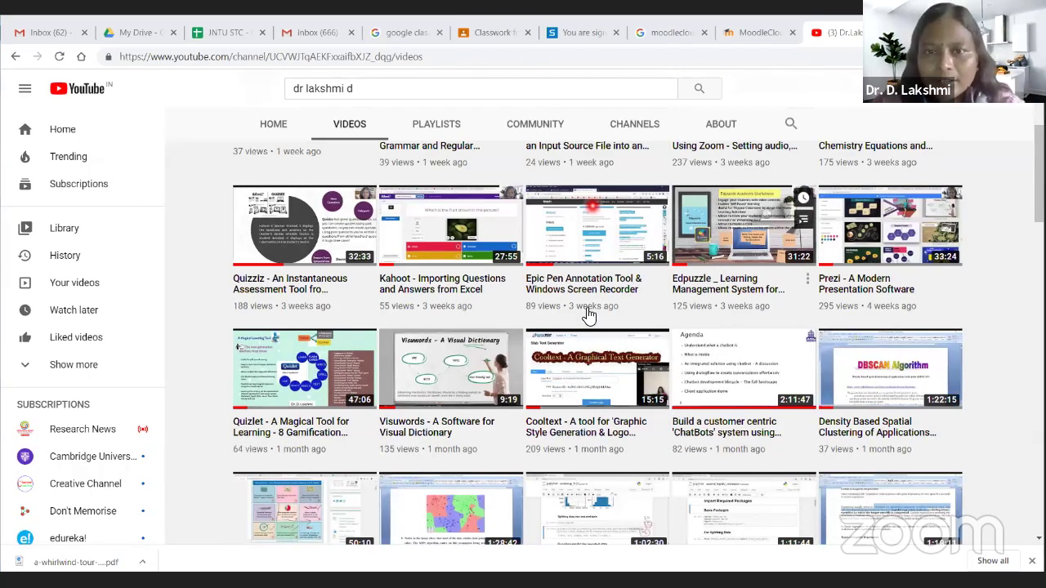
scroll(589, 316, down, 5)
scroll(440, 204, down, 2)
scroll(440, 204, down, 1)
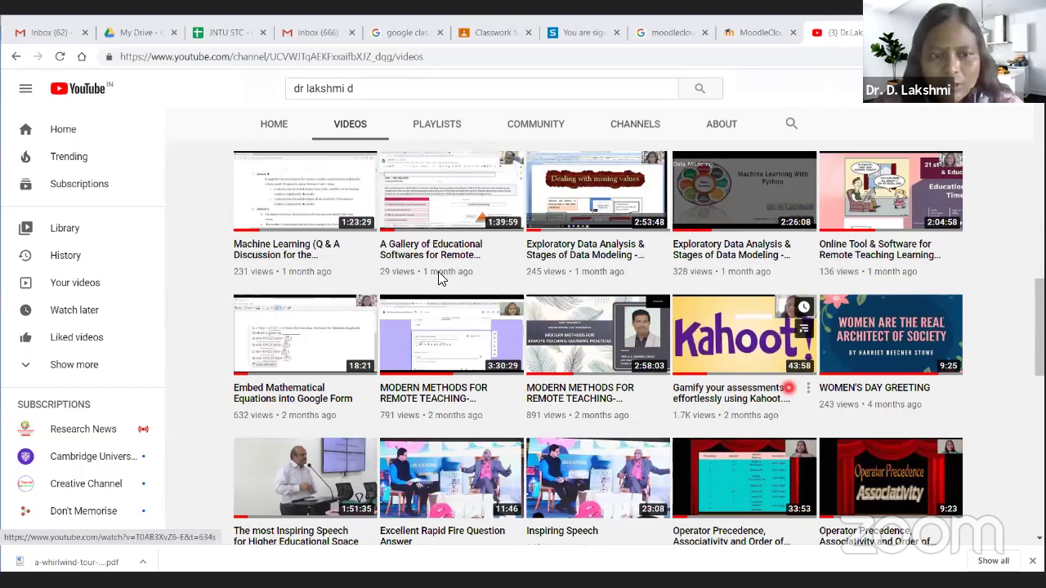
scroll(318, 364, down, 5)
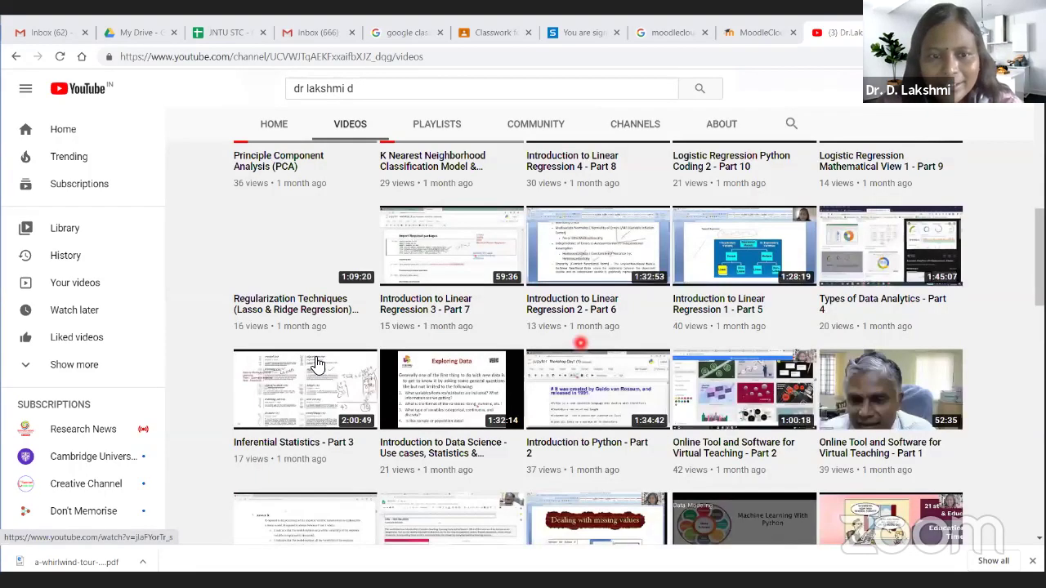
- View the channel's playlists and home page, and return to the AMC DEMO classwork page in Google Classroom
key(alt+Left)
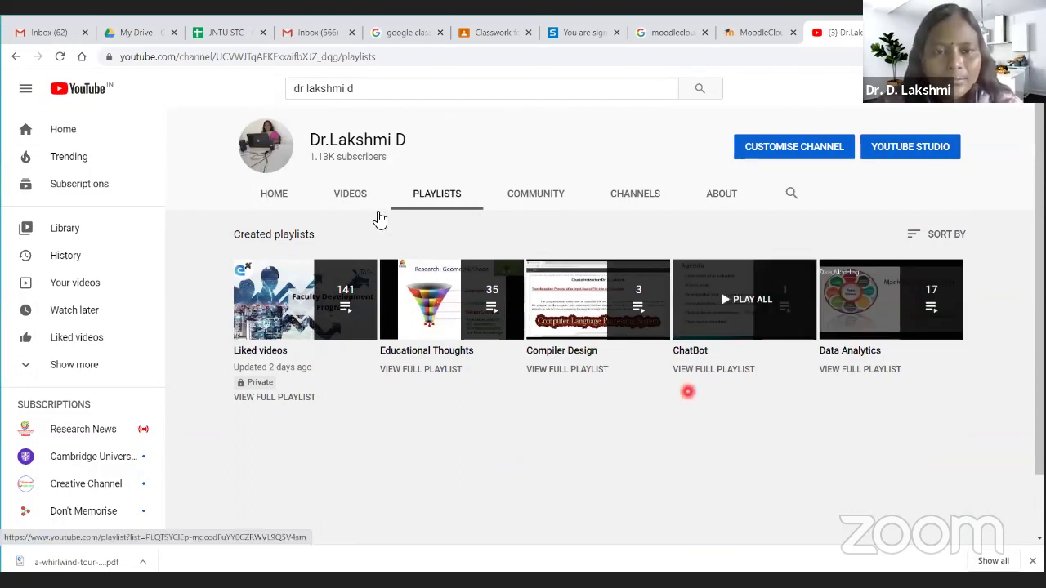
click(284, 196)
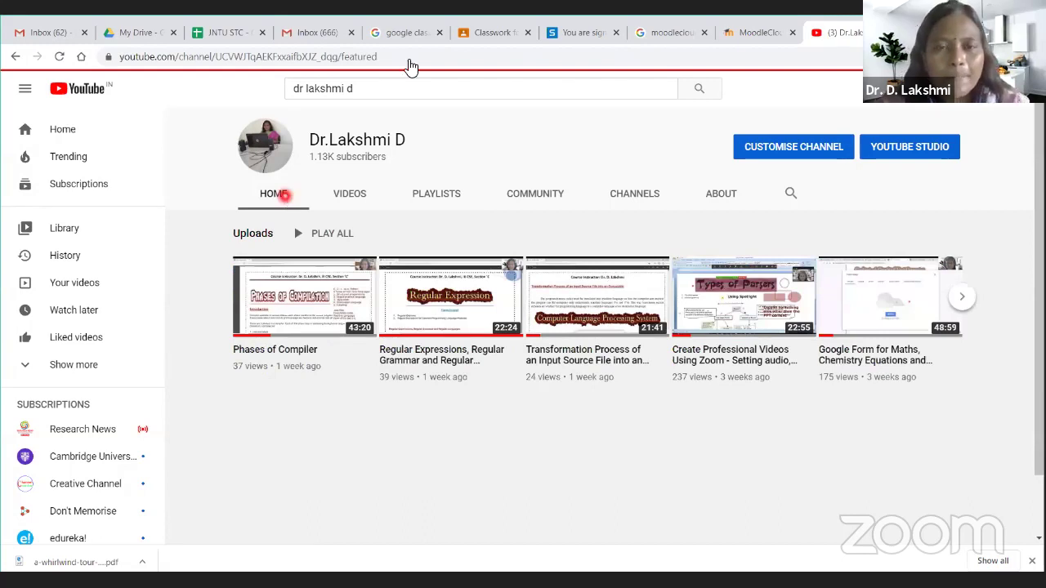
click(480, 36)
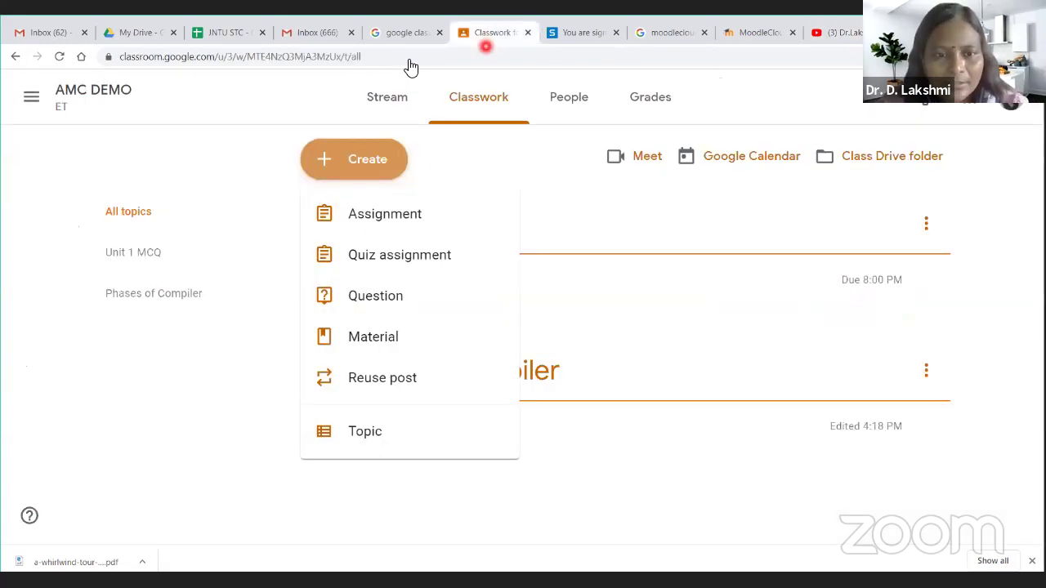
- Start a new assignment in the AMC DEMO class and view the file types that can be created for it
click(398, 214)
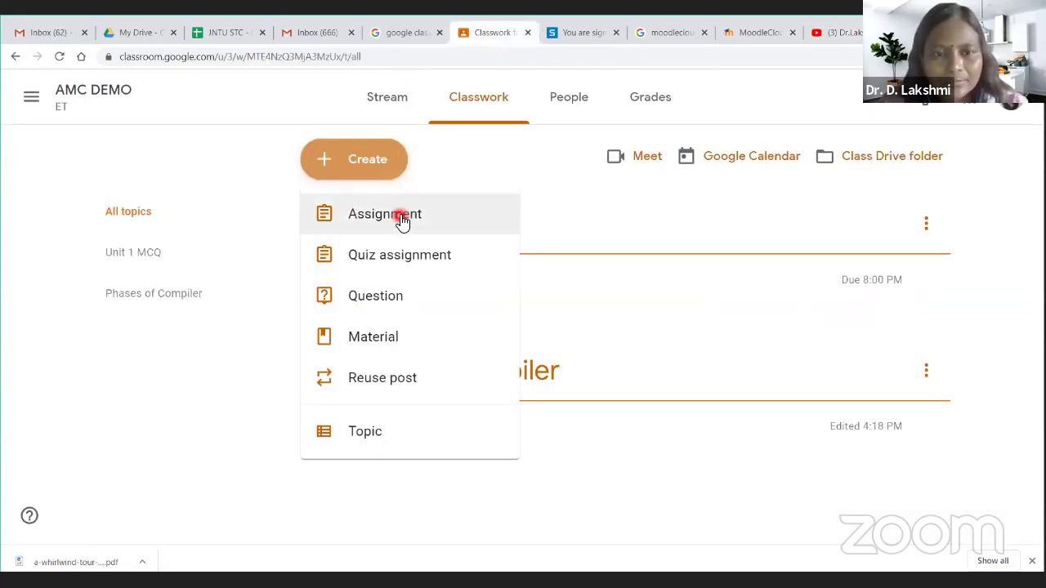
click(99, 173)
click(185, 339)
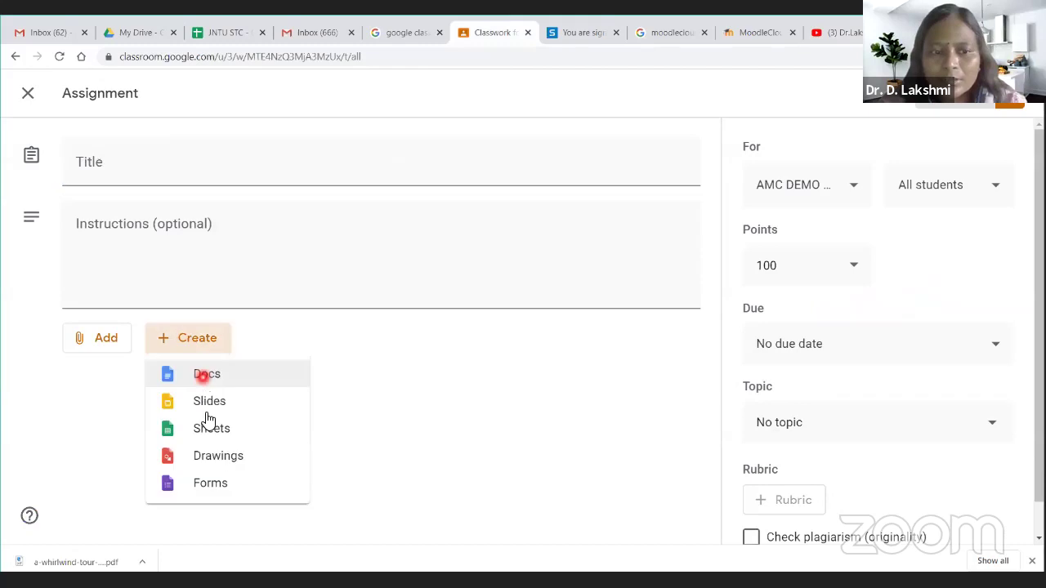
click(216, 494)
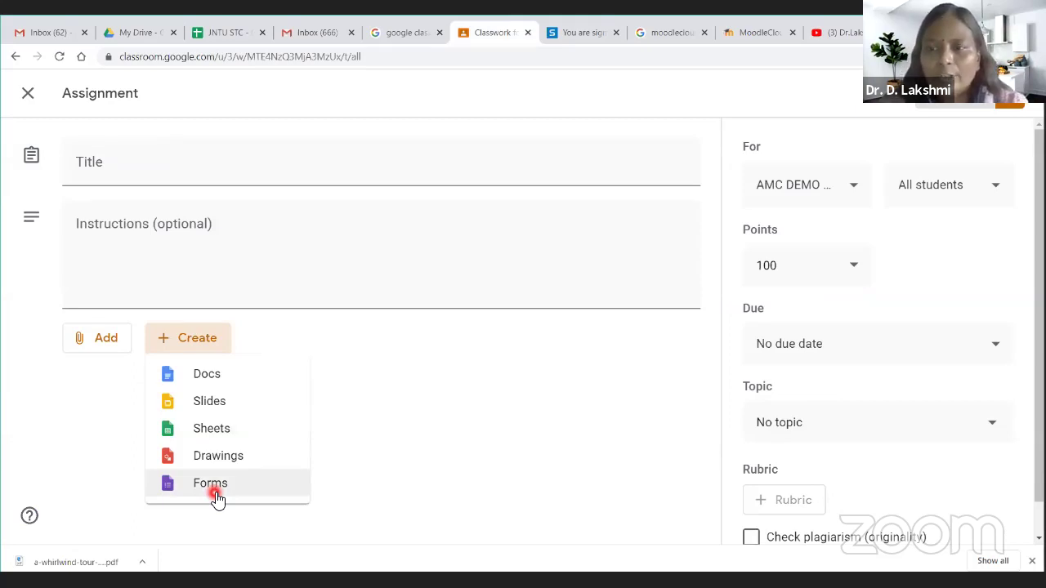
- Enter LUCID CHART as the assignment's instructions
click(208, 303)
click(194, 302)
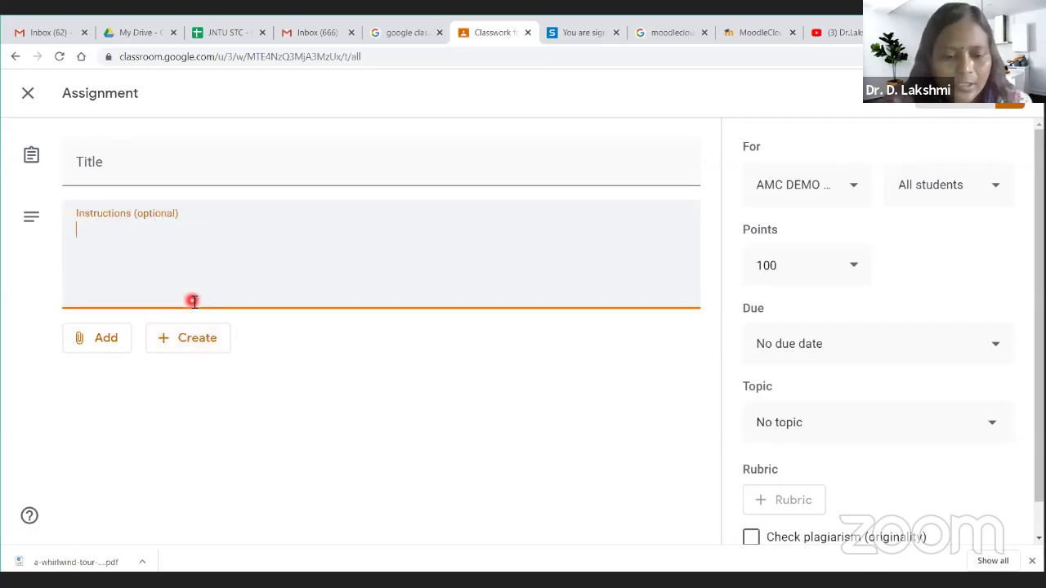
text(LUCID CHar)
key(BackSpace)
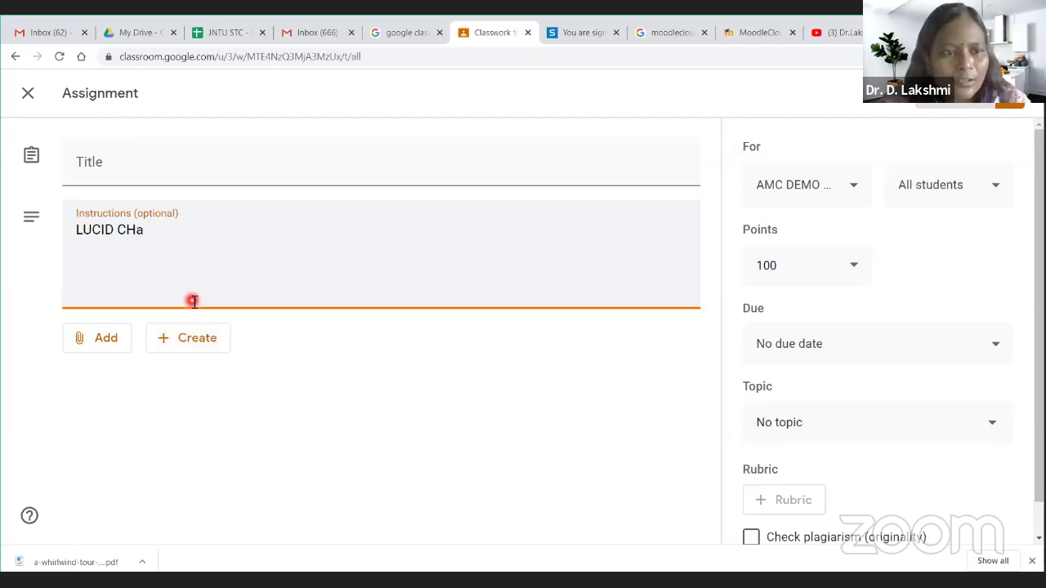
key(BackSpace)
text(ART)
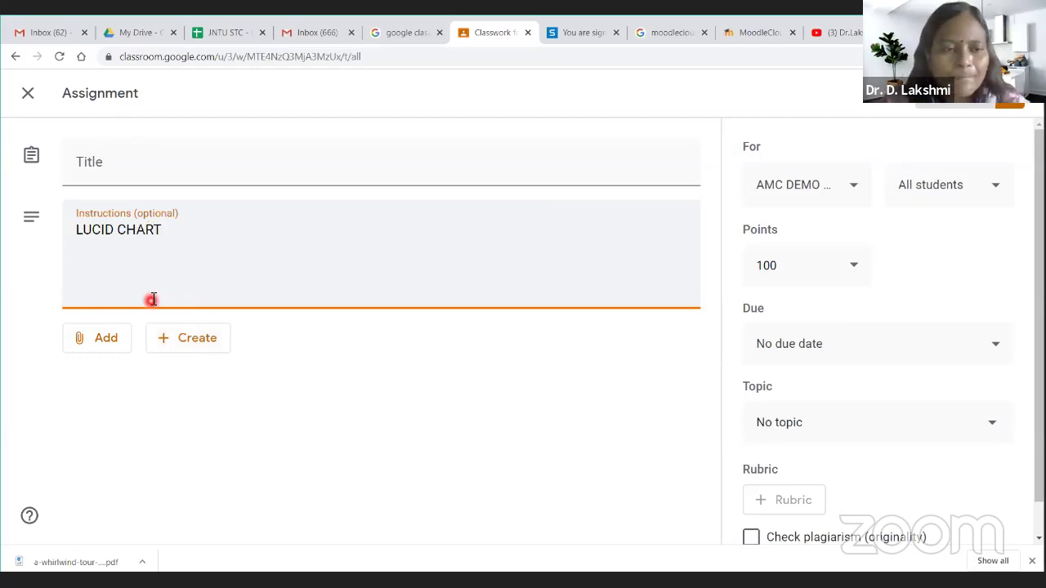
- Examine the assignment's title, due date, points and attachable file types, and leave the unfinished assignment
click(130, 169)
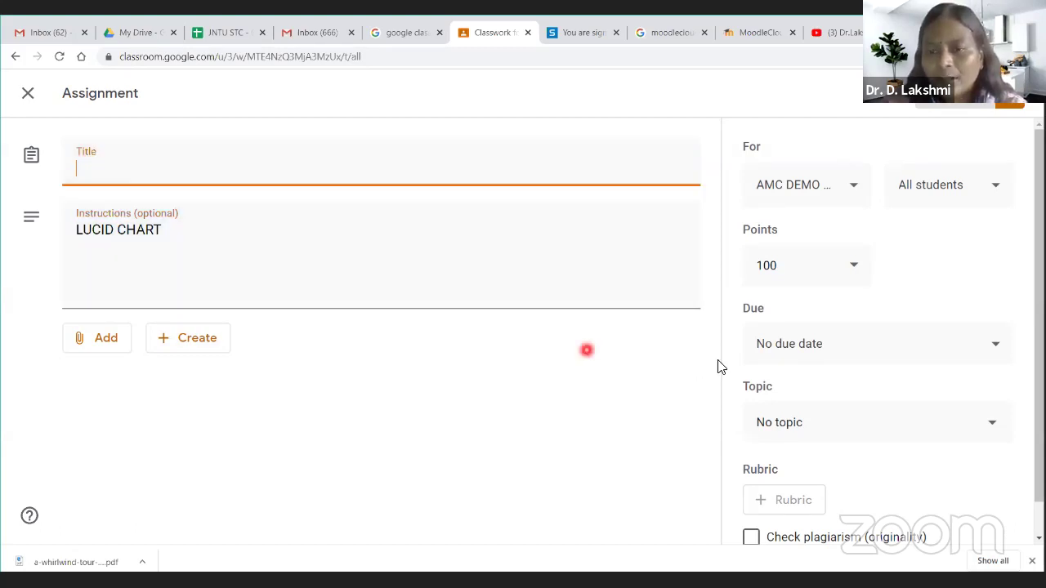
click(774, 348)
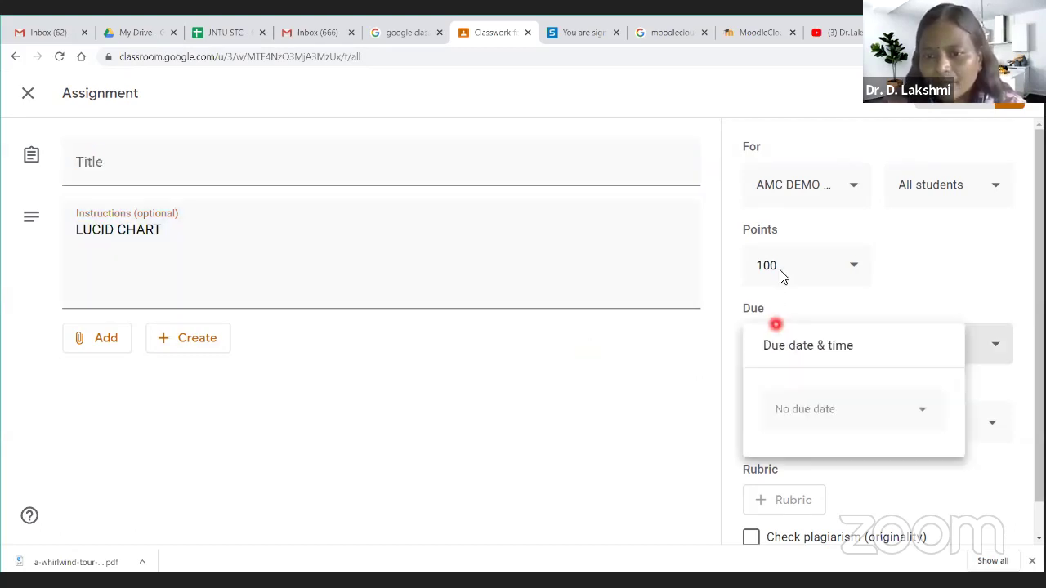
click(770, 476)
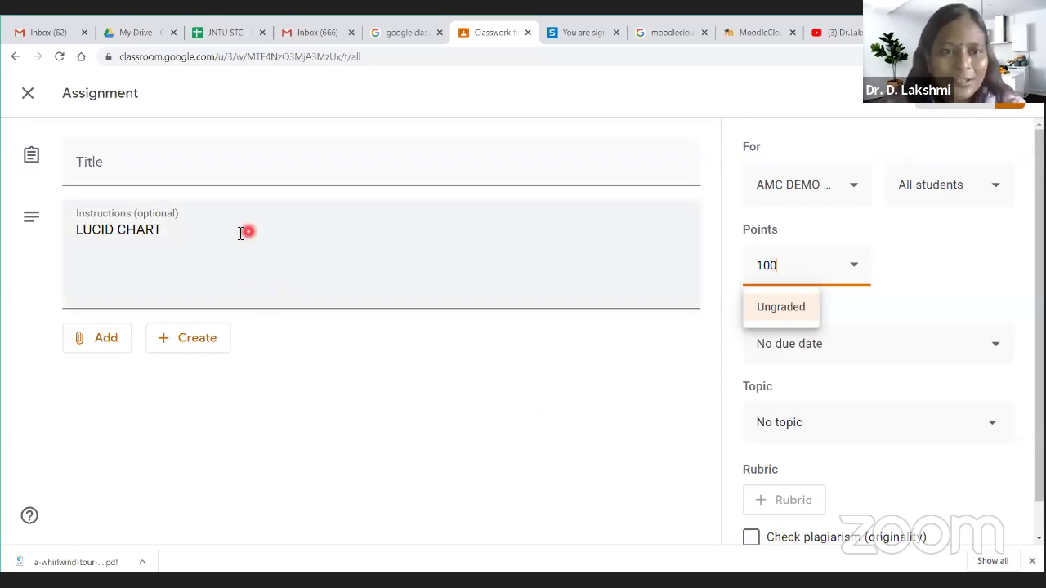
click(196, 340)
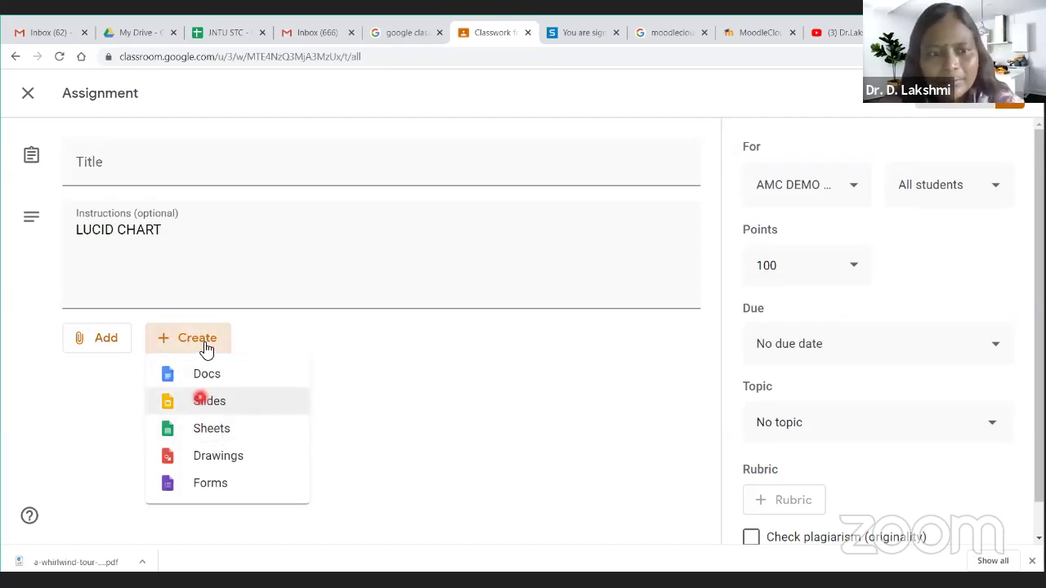
click(219, 436)
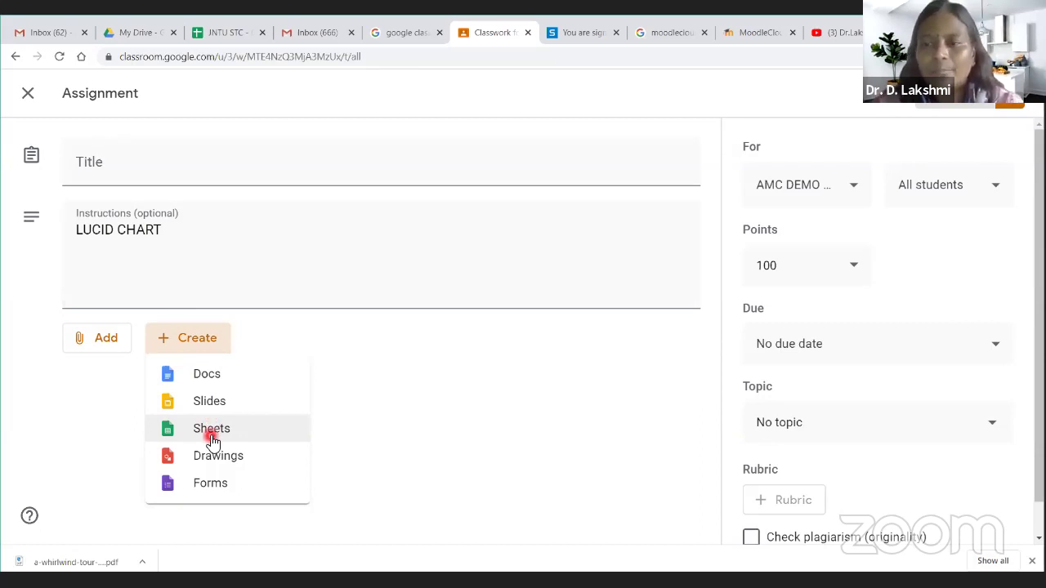
click(233, 306)
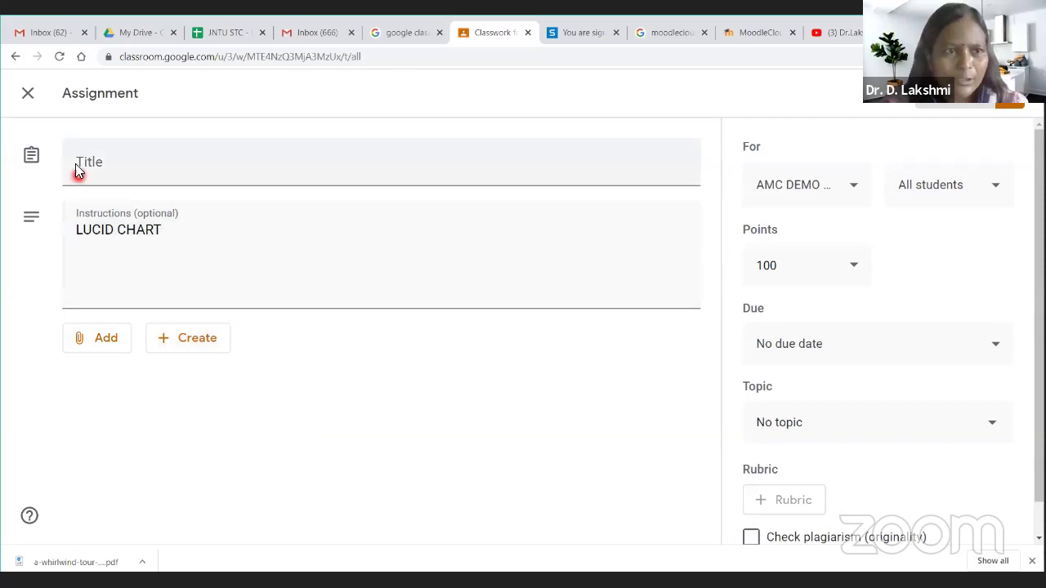
click(30, 93)
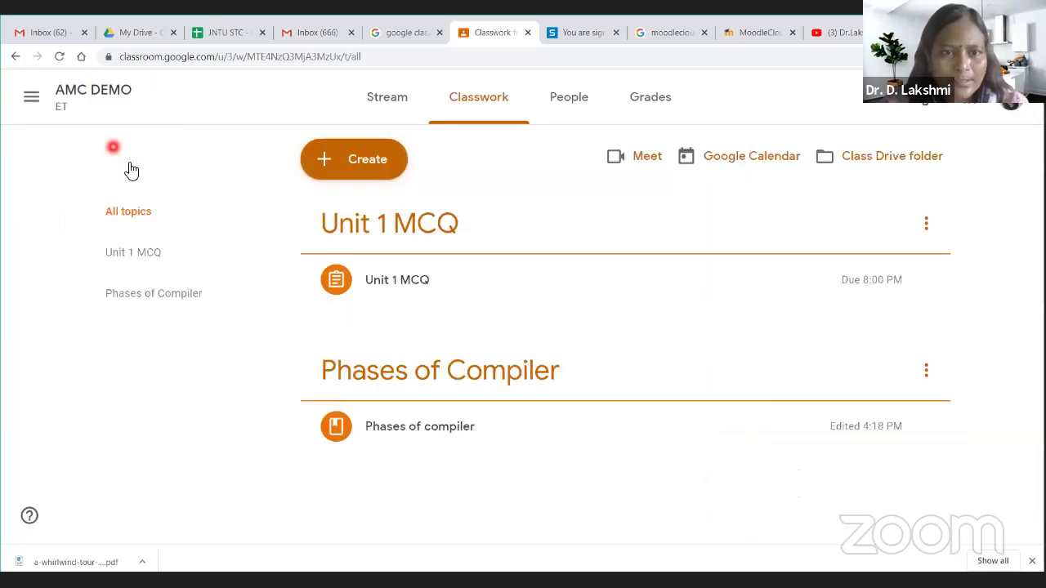
- Review the classwork types, switch to Google Drive and create a blank Google Docs document
click(381, 164)
click(378, 347)
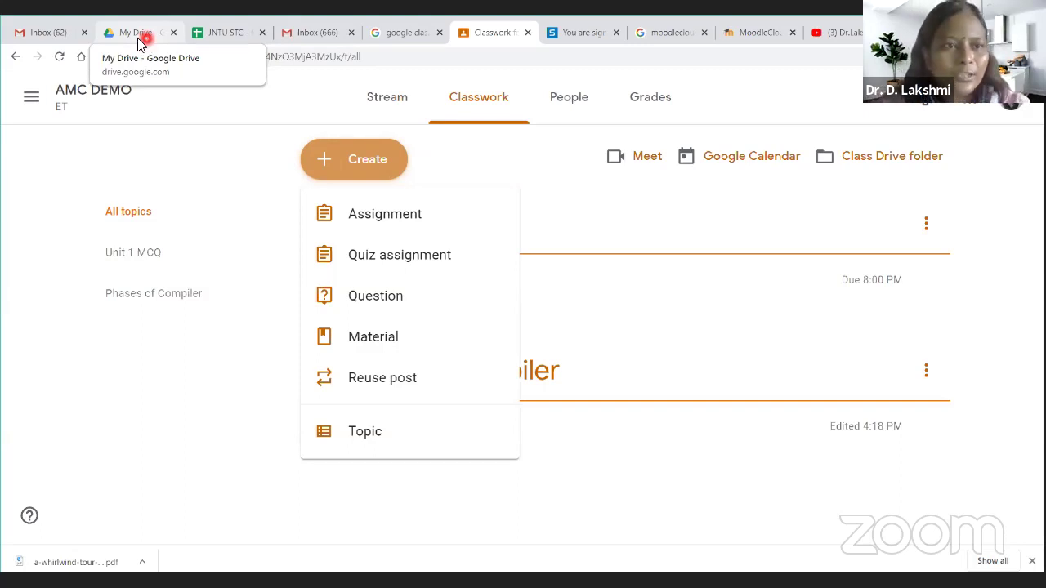
click(149, 36)
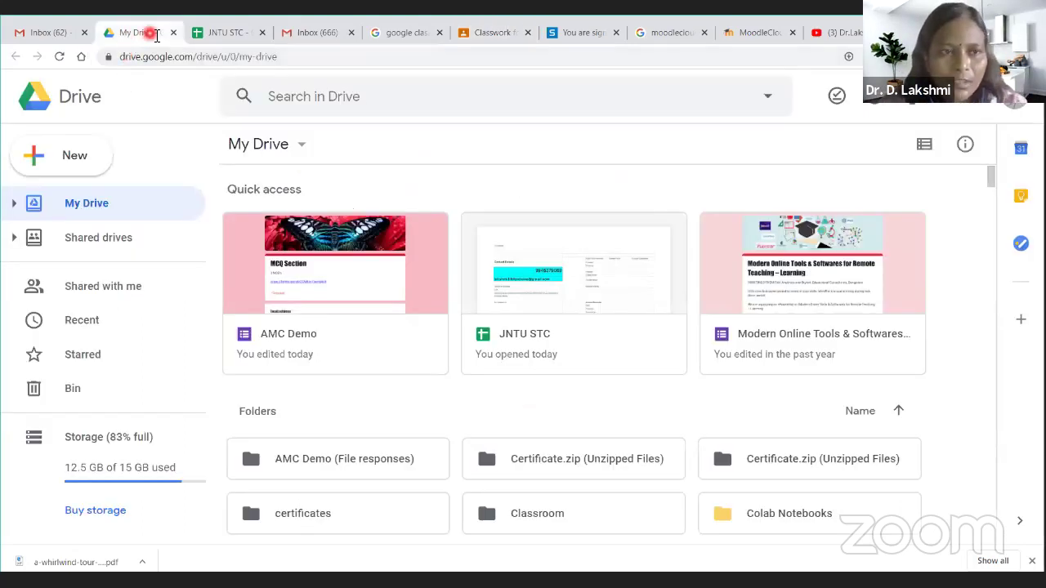
click(70, 158)
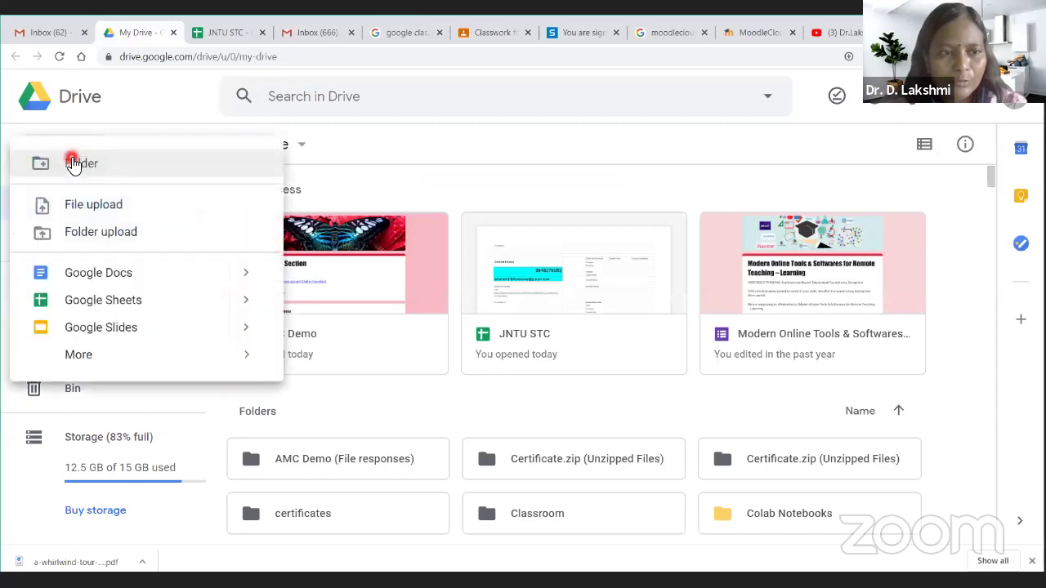
click(147, 274)
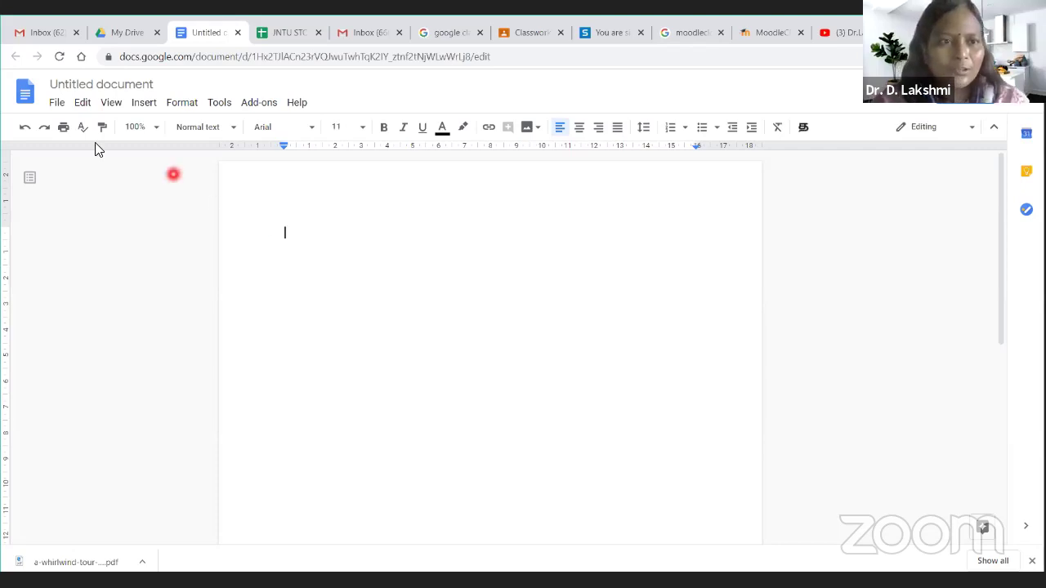
- Dictate a paragraph about converting speech to text into the document with voice typing in English (UK), and stop the recording
click(218, 108)
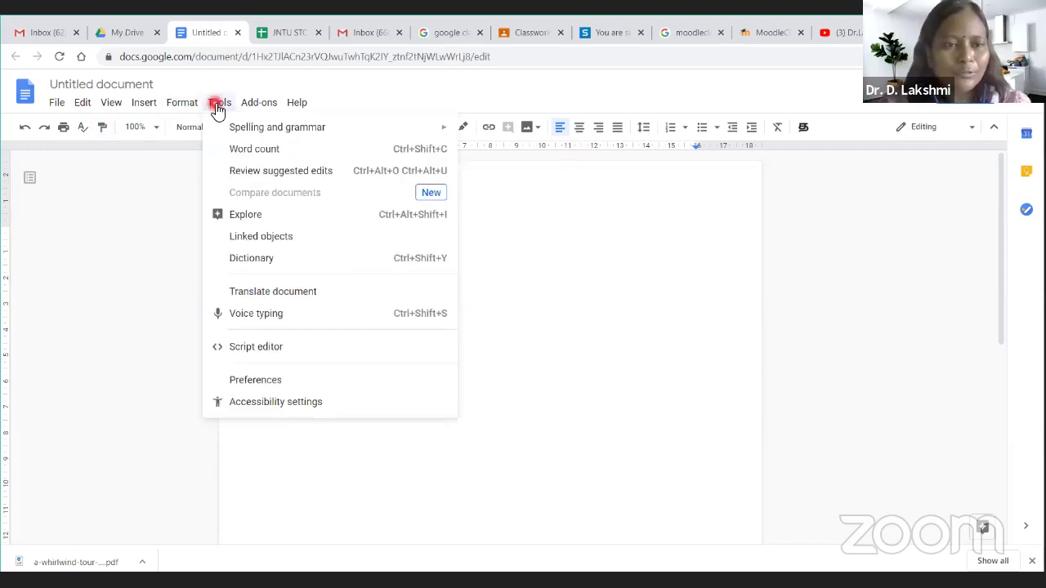
click(250, 312)
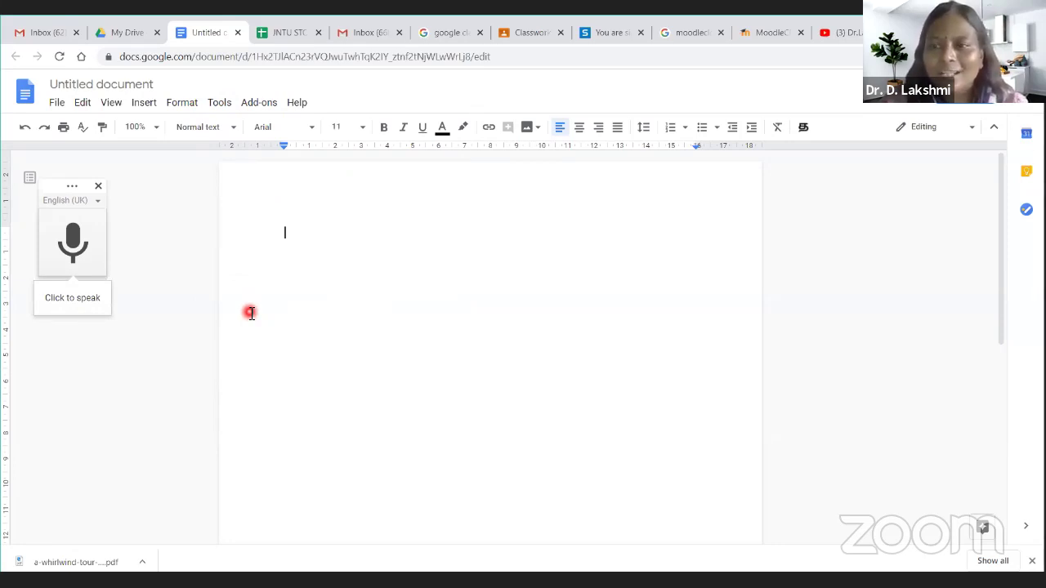
click(80, 264)
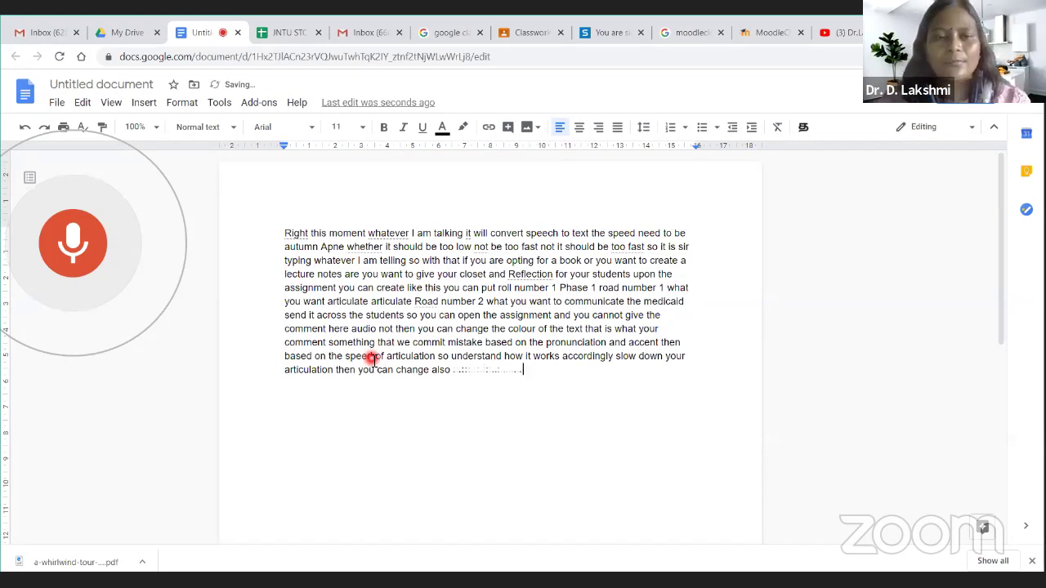
click(86, 256)
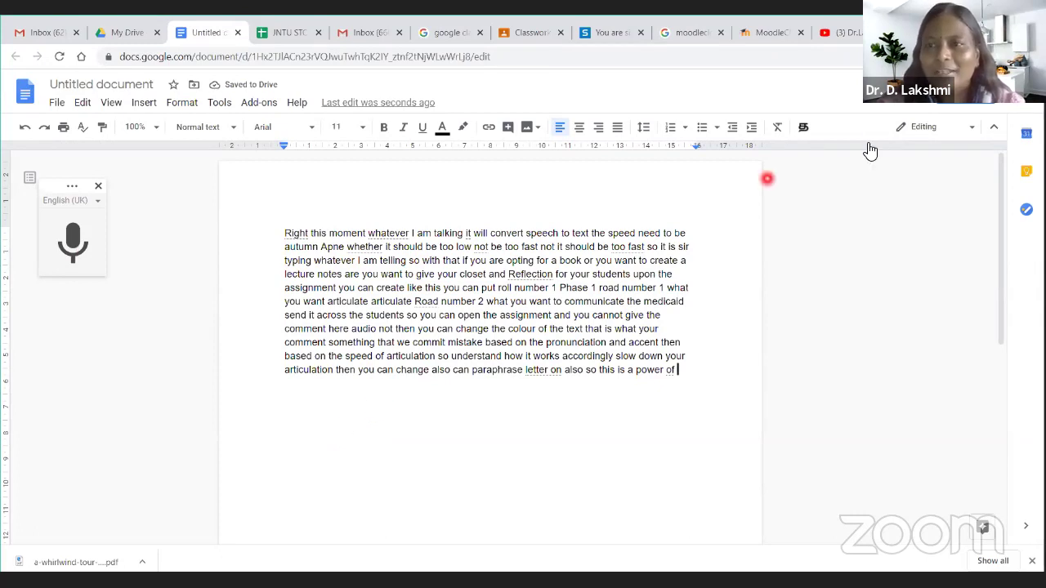
click(968, 106)
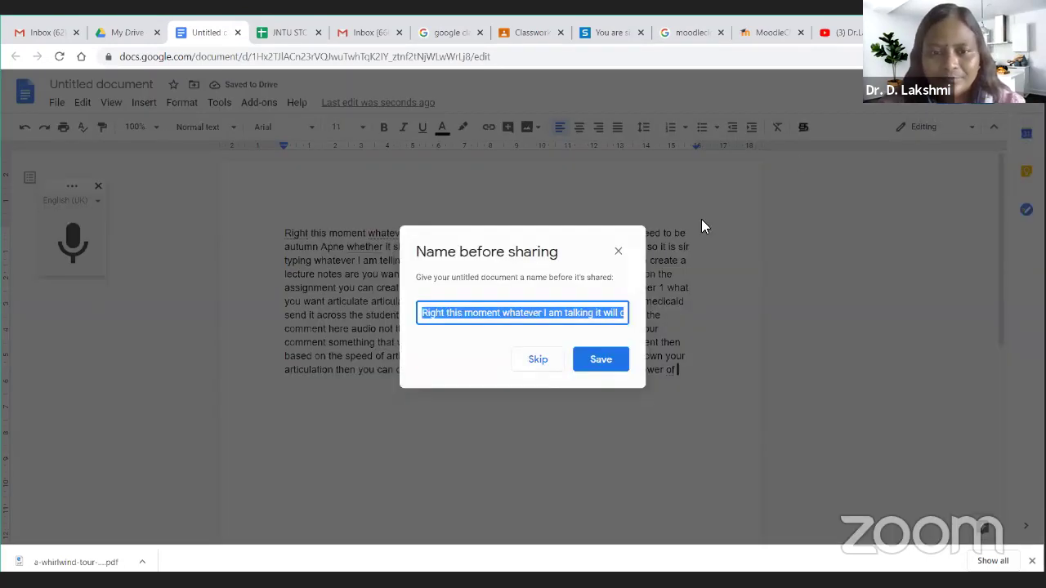
click(618, 252)
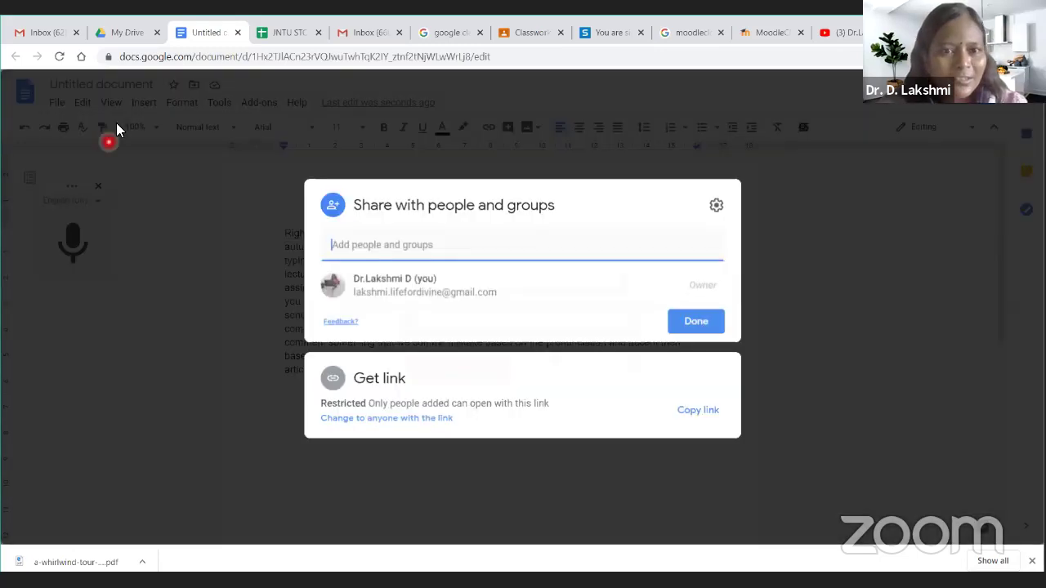
click(696, 242)
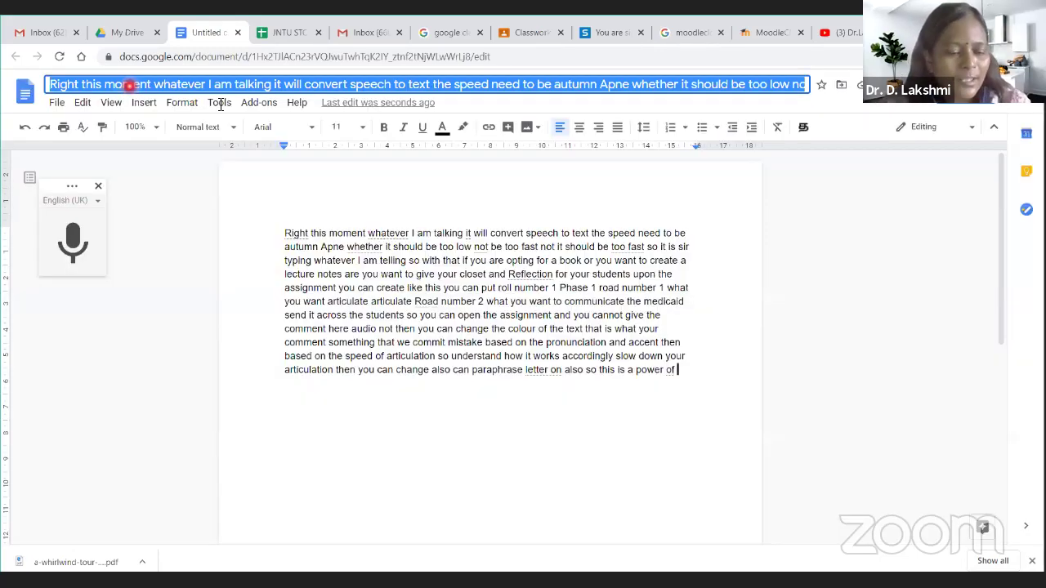
- Rename the document as AMC DEMO
text(AMC)
click(129, 85)
text(DEMO)
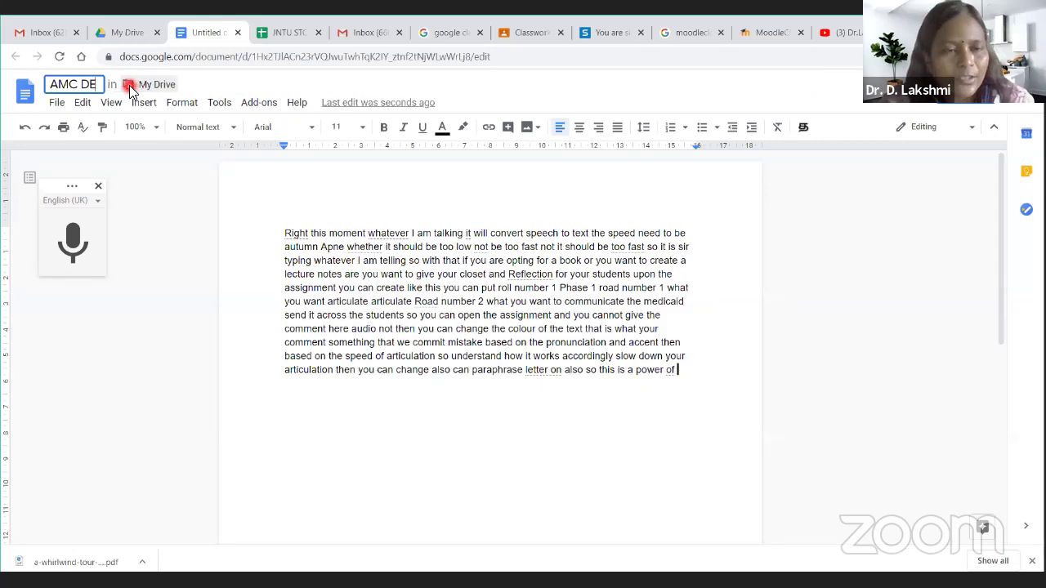
click(348, 385)
click(429, 458)
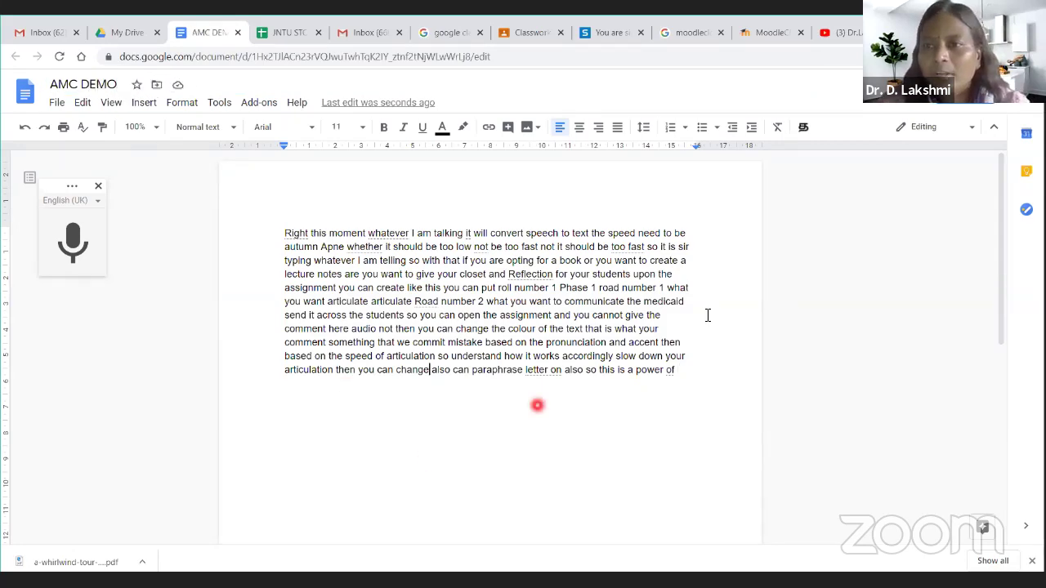
- Share the document with anyone who has the link as Viewer, copy the link, and close the sharing settings
click(939, 90)
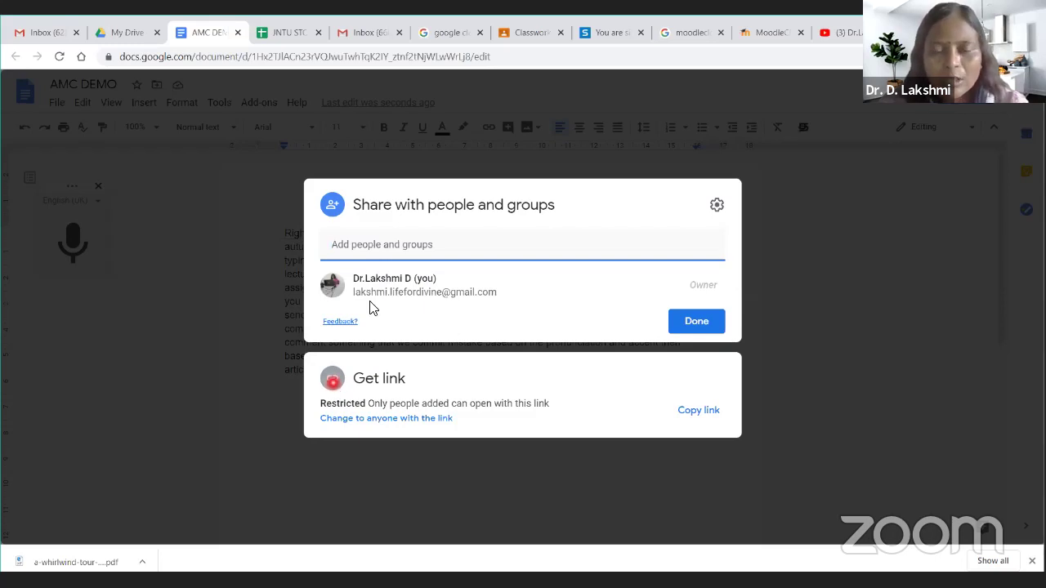
click(407, 246)
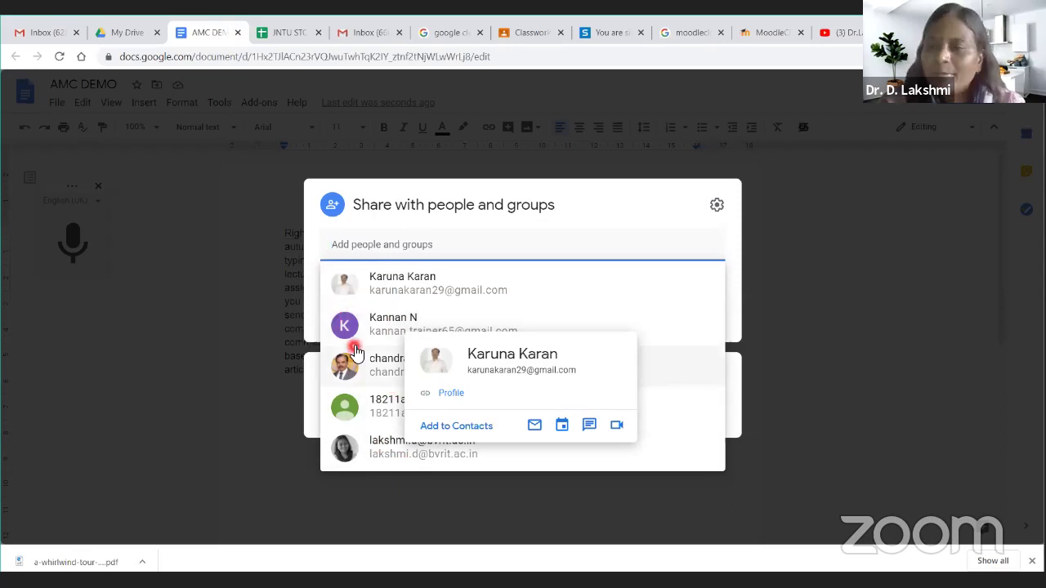
click(391, 249)
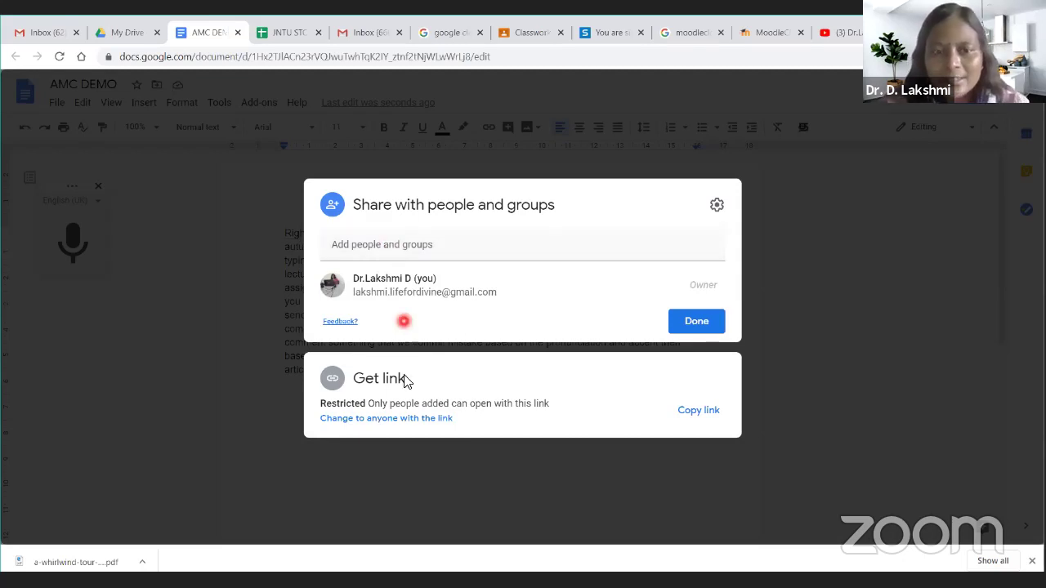
click(335, 386)
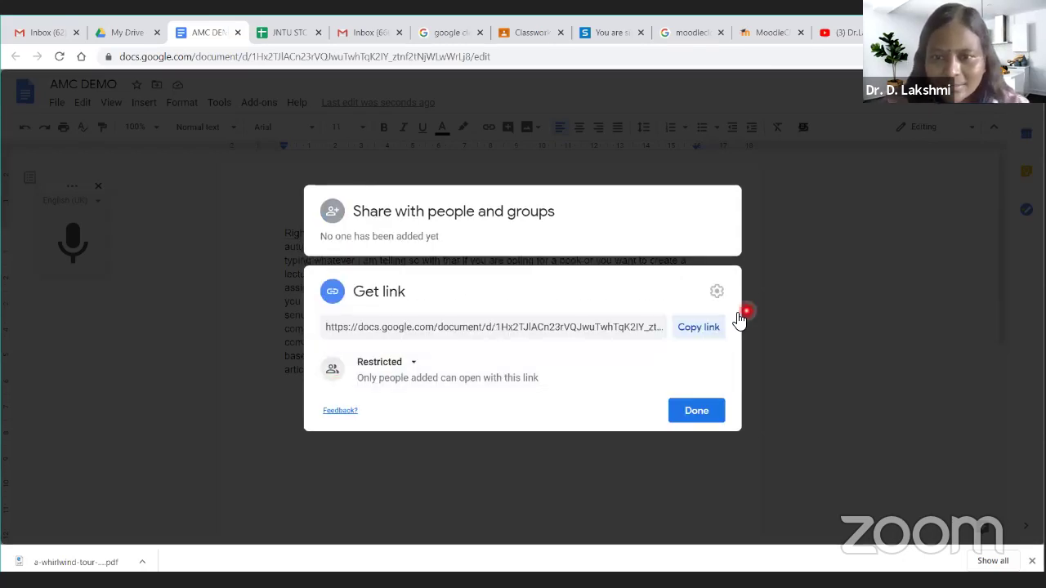
click(411, 367)
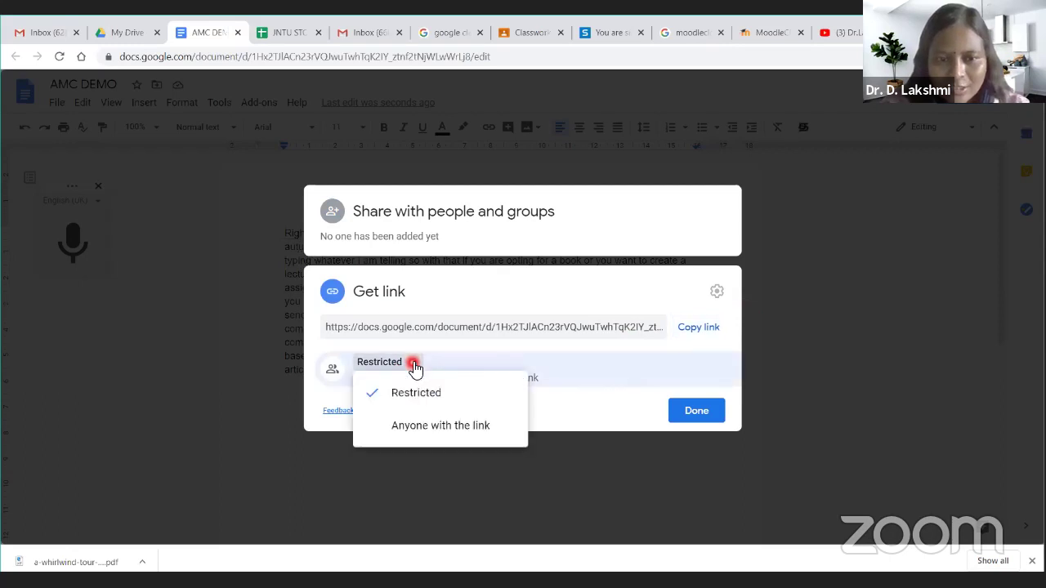
click(422, 428)
click(701, 328)
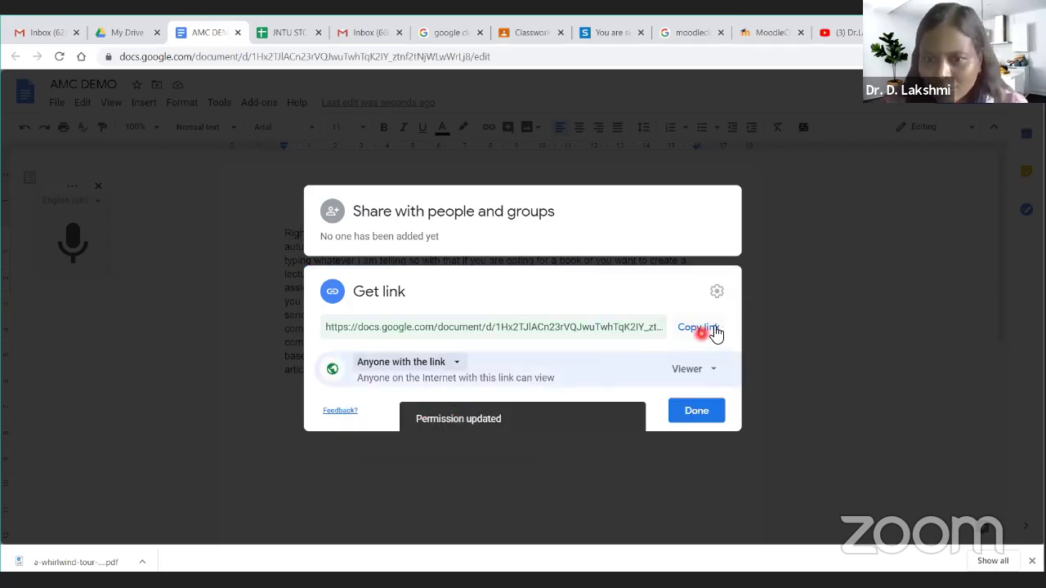
click(618, 153)
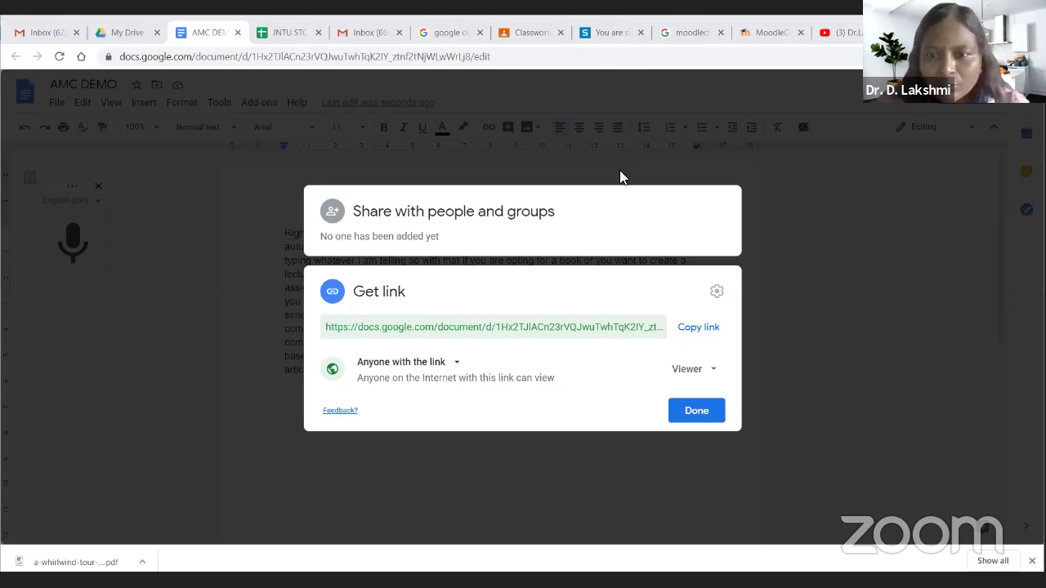
click(882, 111)
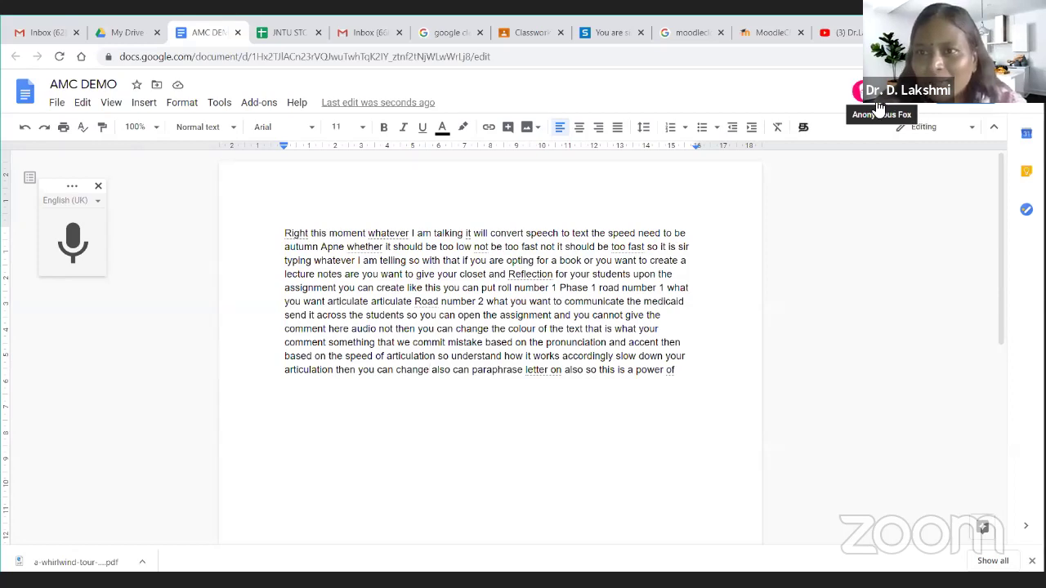
- Insert three blank lines above the dictated paragraph and place the cursor on the first one
click(286, 232)
key(Return)
key(Return)
key(Return)
click(347, 225)
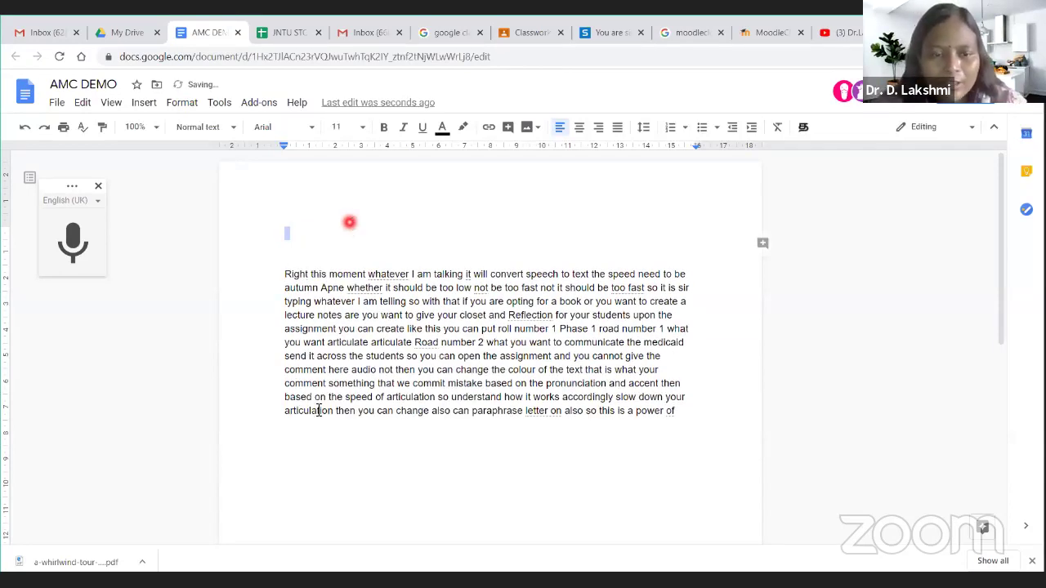
click(312, 454)
click(693, 413)
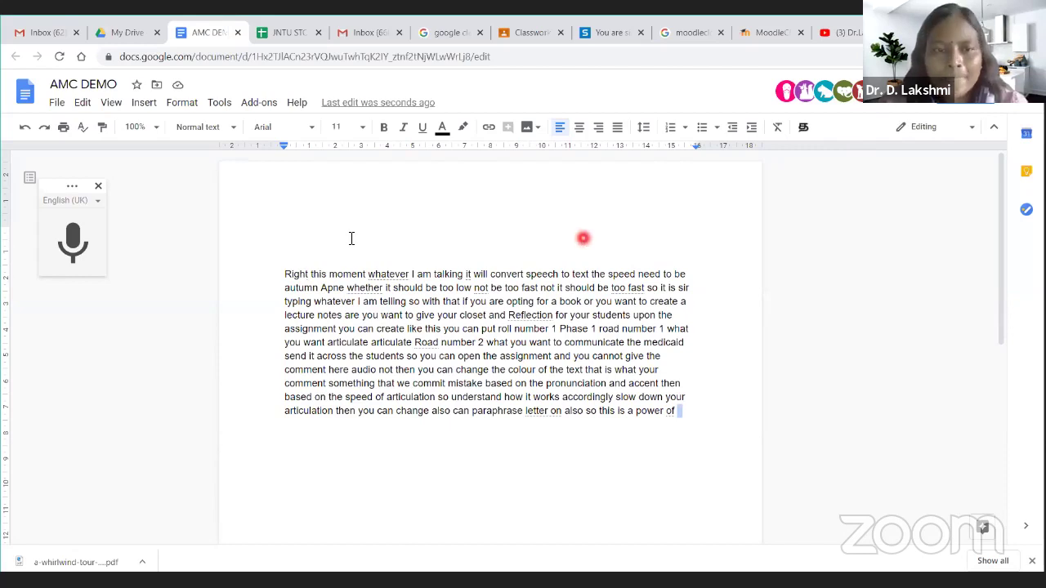
click(335, 218)
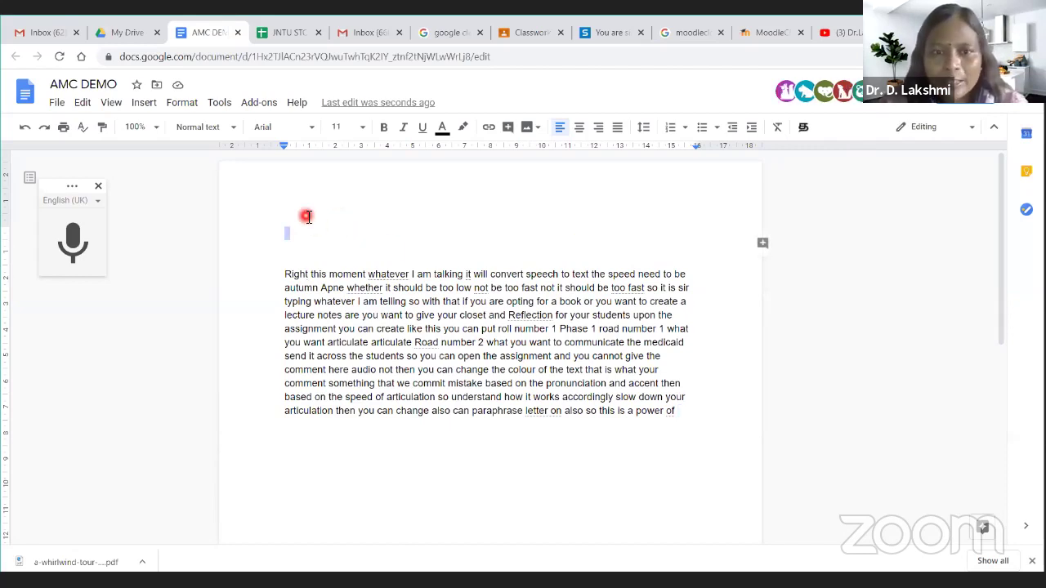
click(299, 460)
click(339, 500)
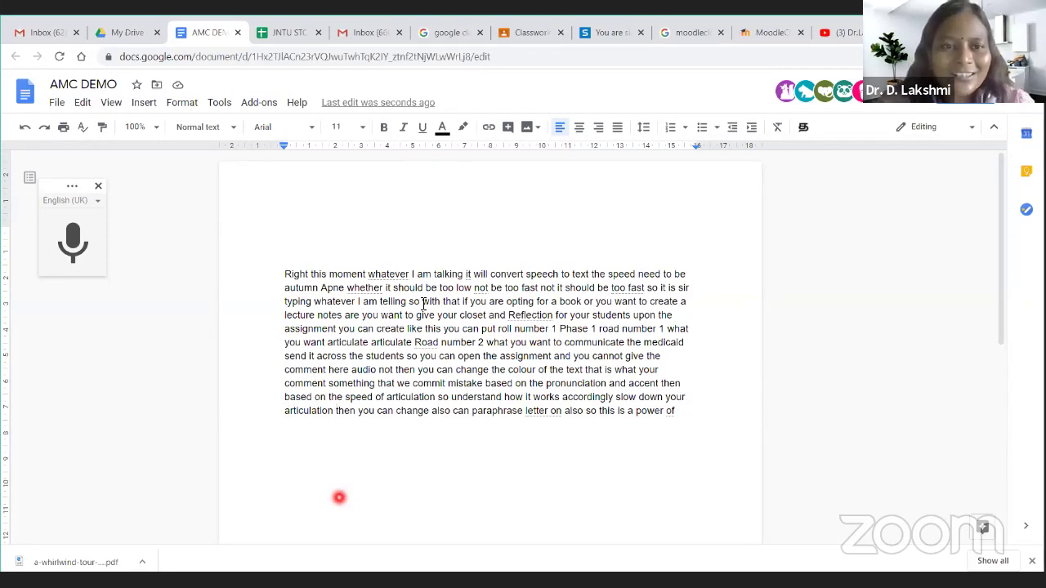
click(364, 230)
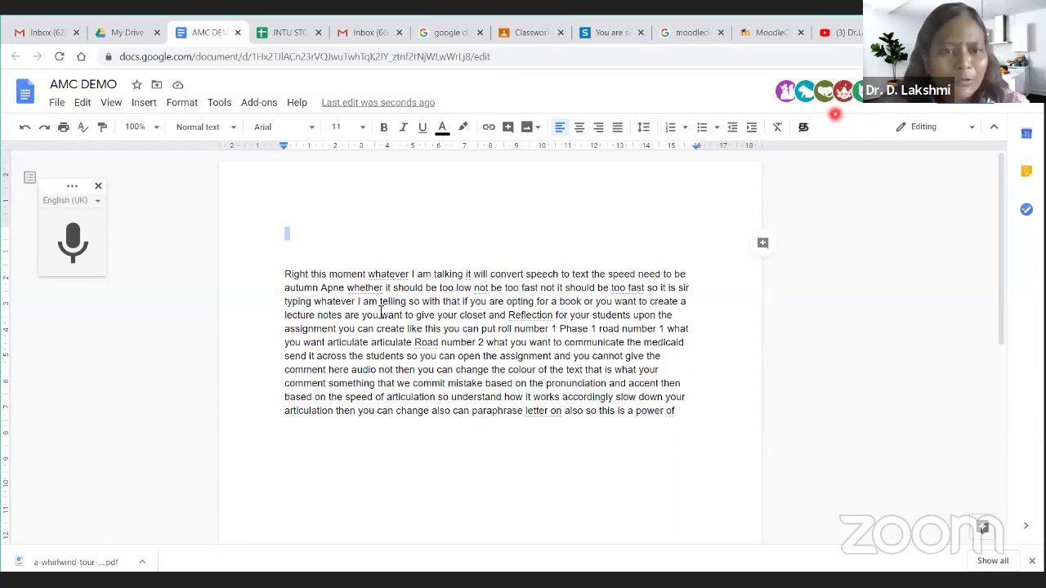
scroll(377, 389, down, 2)
scroll(377, 389, up, 2)
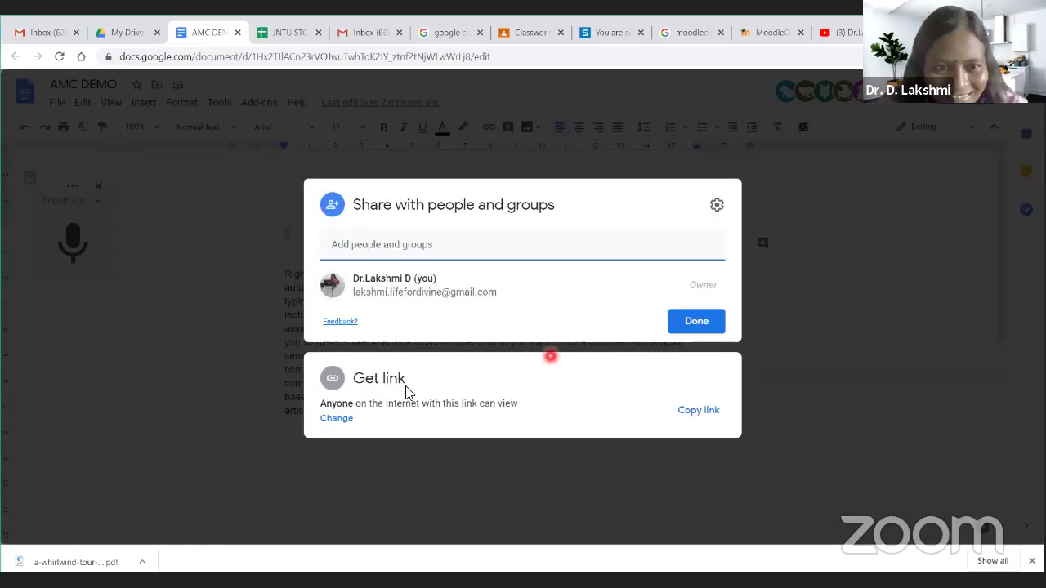
- Change the AMC DEMO document's link access to Editor for anyone with the link, and close the sharing settings
click(338, 379)
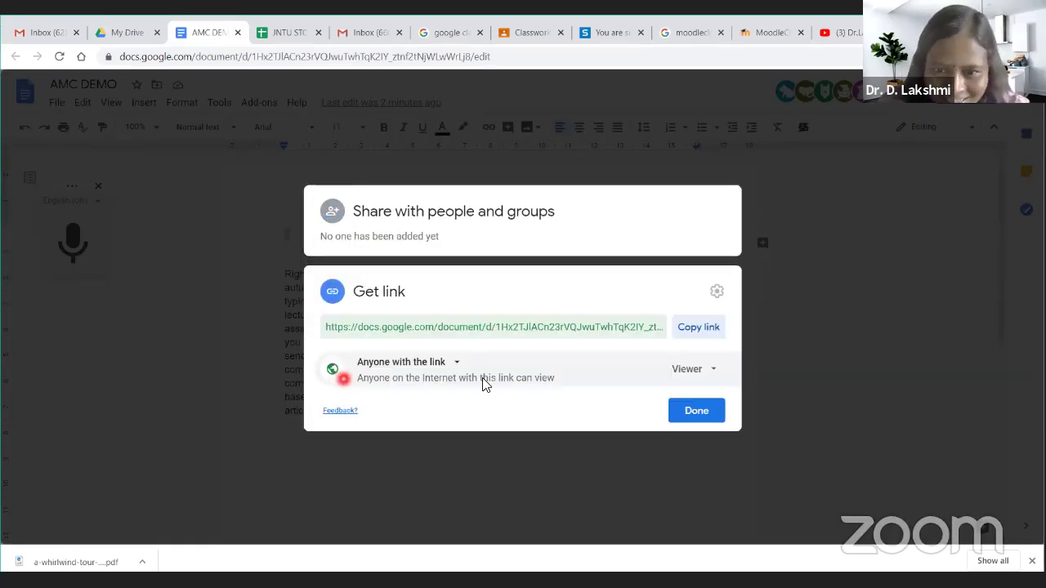
click(716, 370)
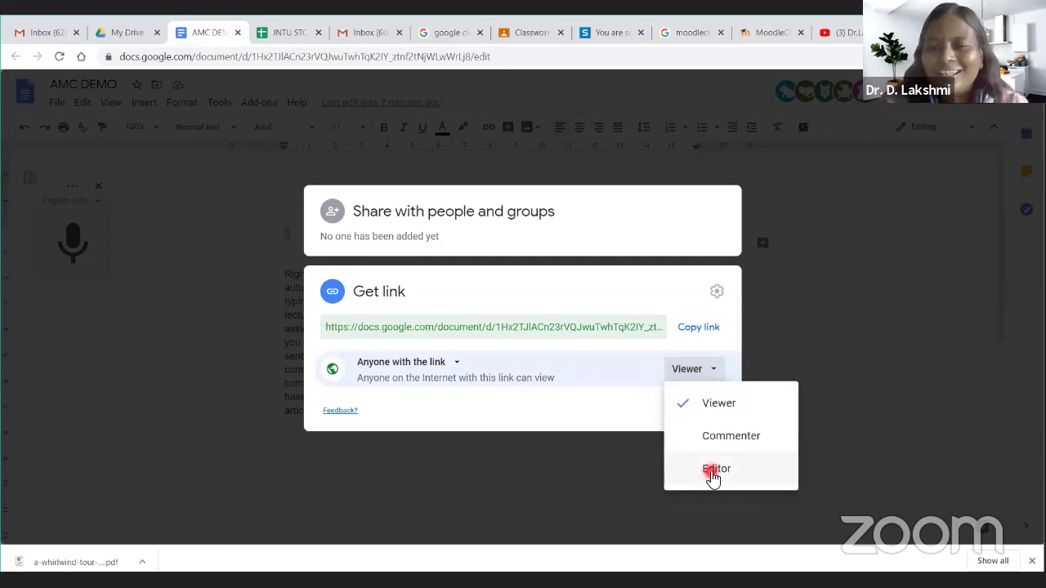
click(712, 477)
click(696, 417)
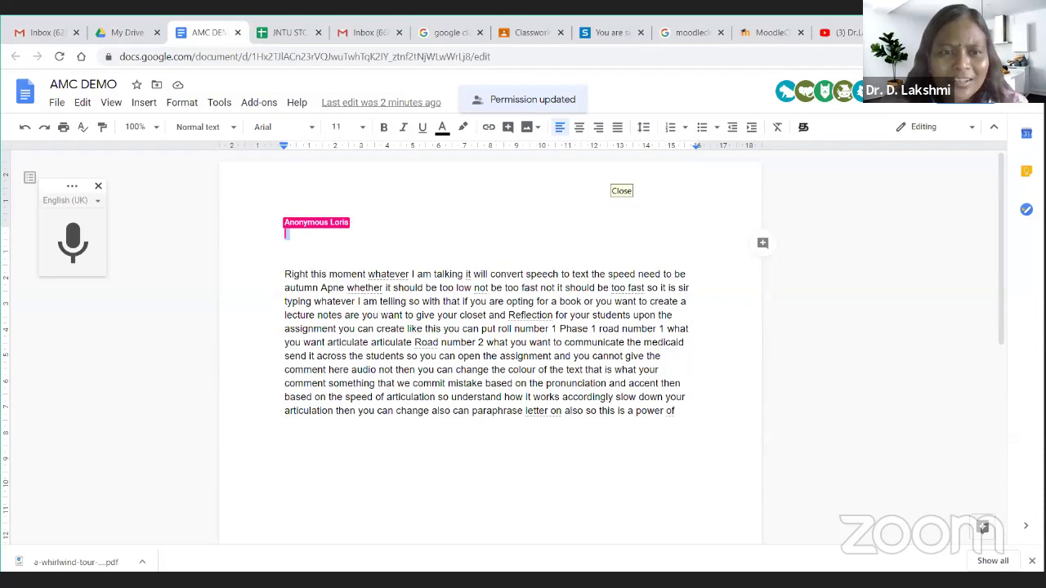
click(300, 249)
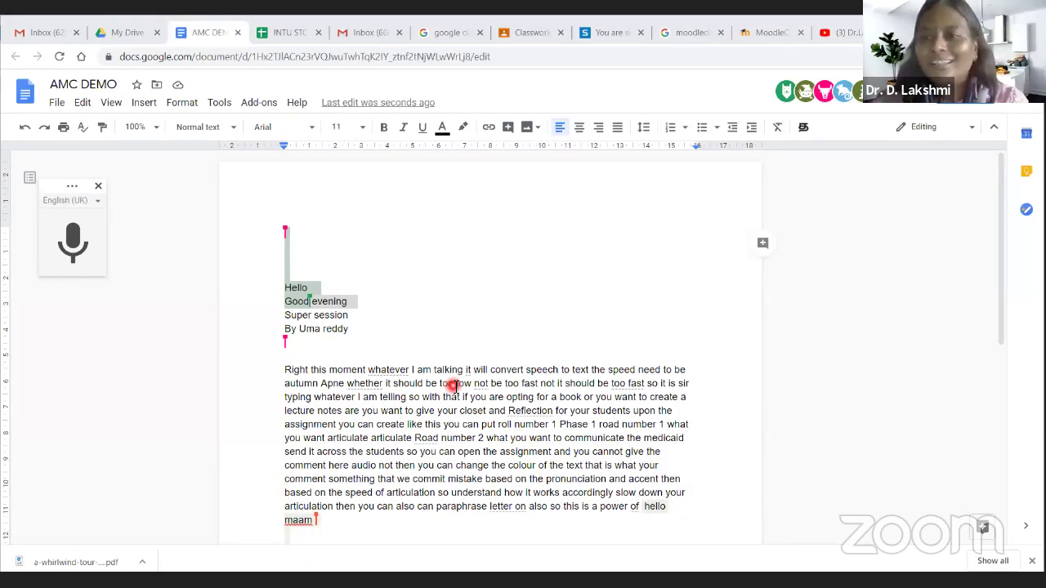
text(dd)
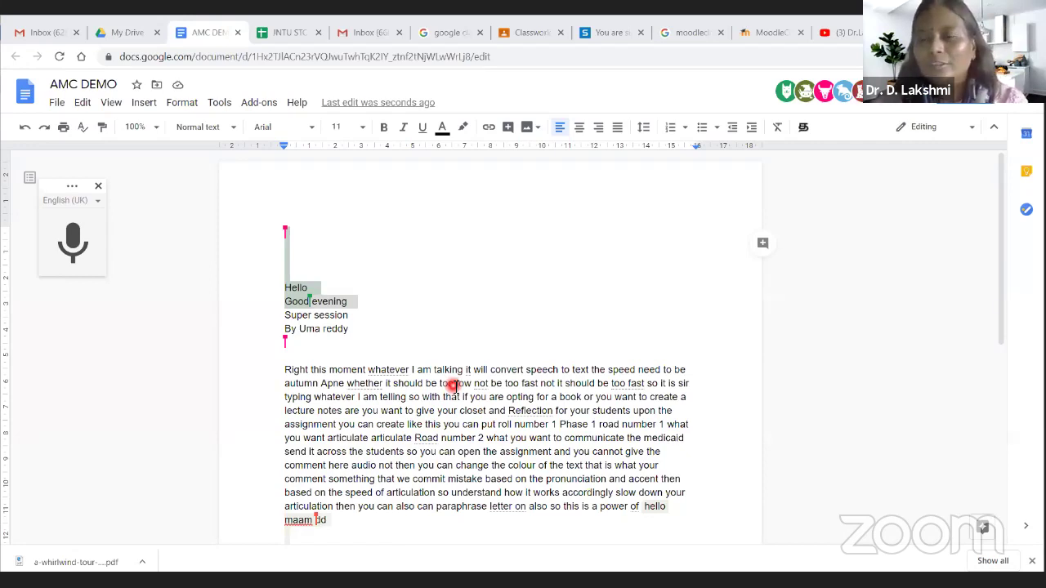
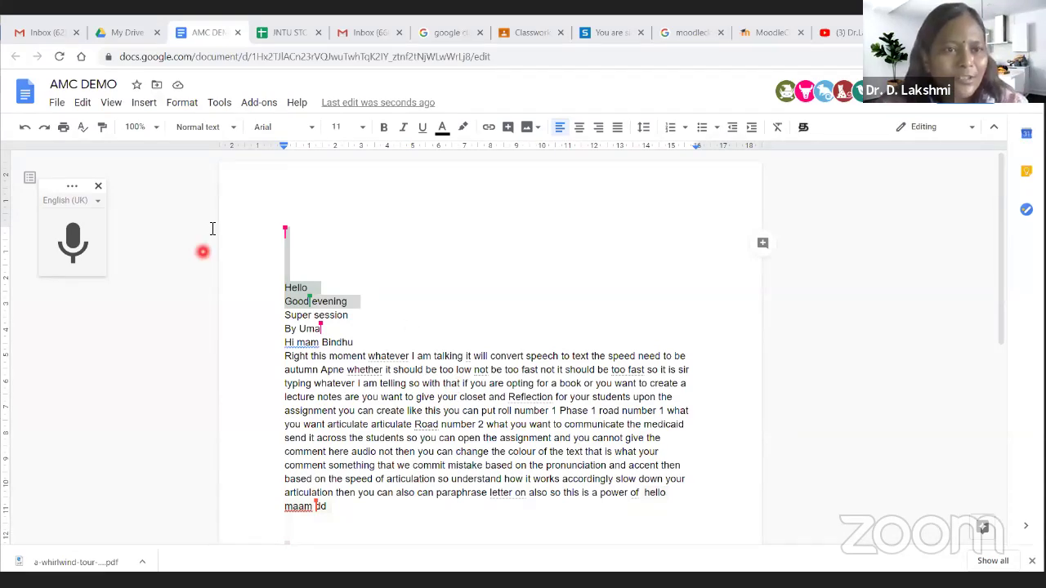
click(218, 103)
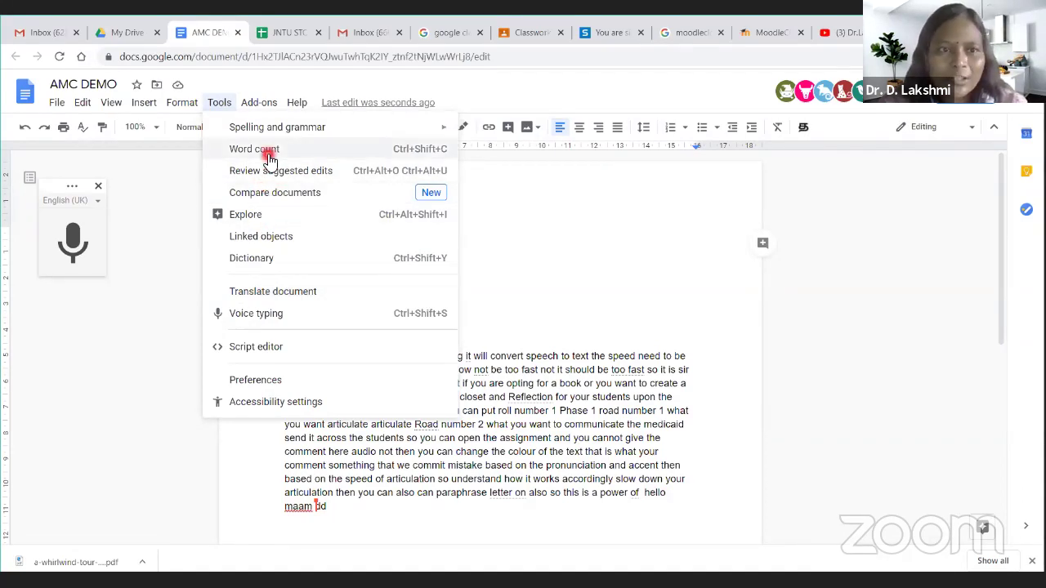
mouse_move(143, 104)
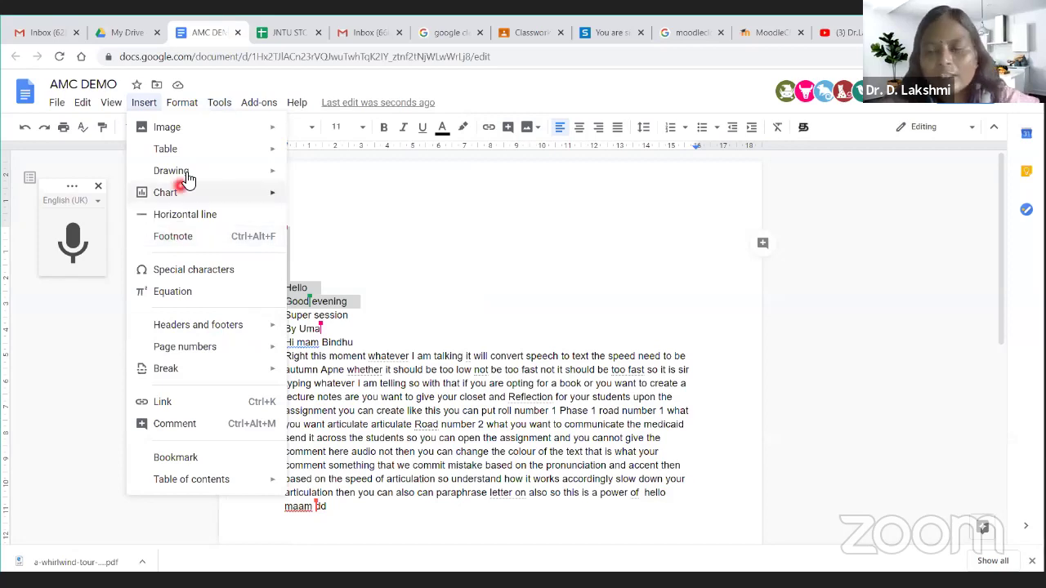
mouse_move(187, 176)
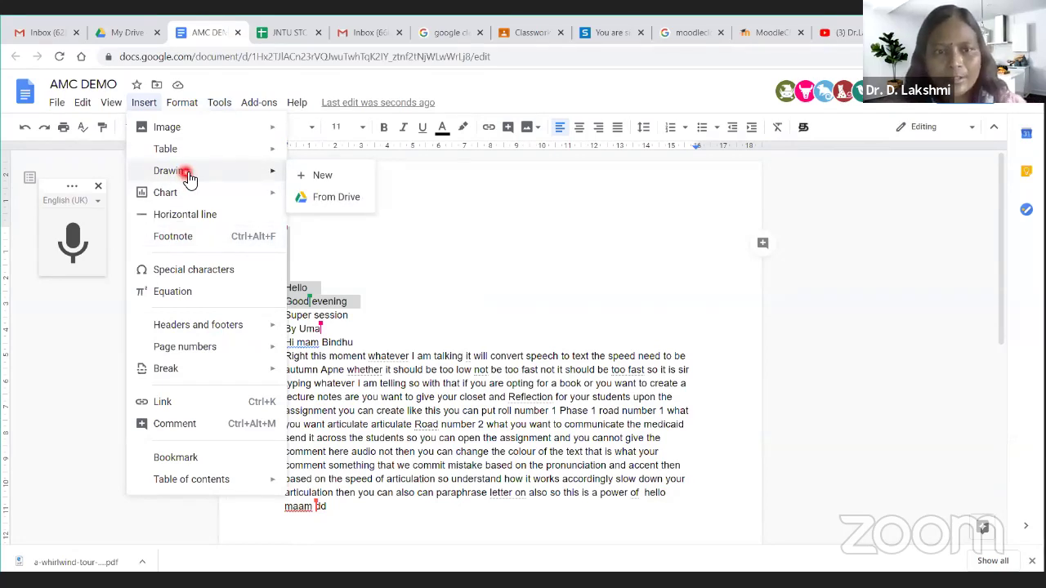
- Browse the add-ons that work with Docs in the G Suite Marketplace, and close the marketplace
click(251, 100)
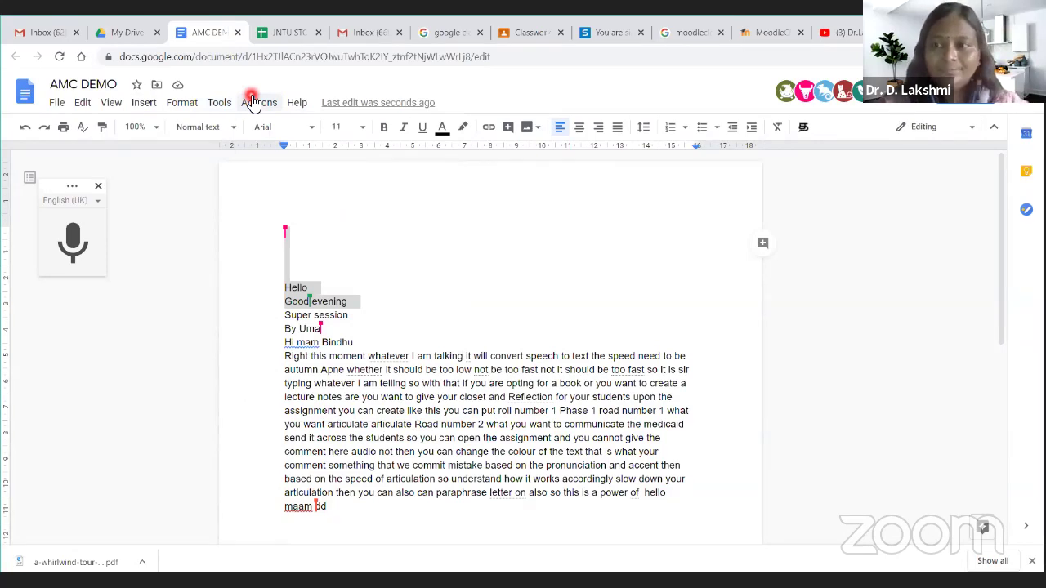
click(254, 108)
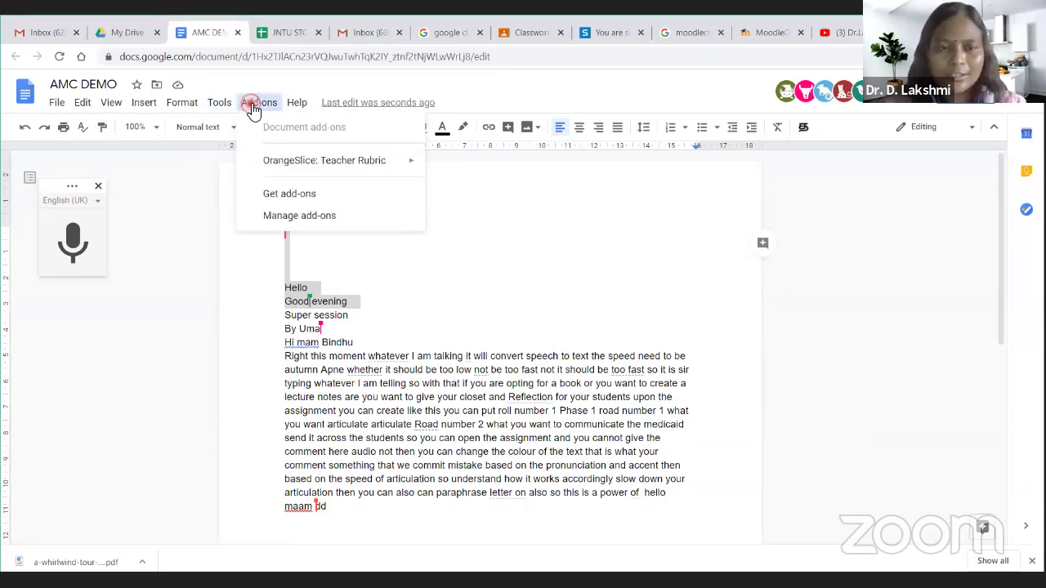
click(284, 195)
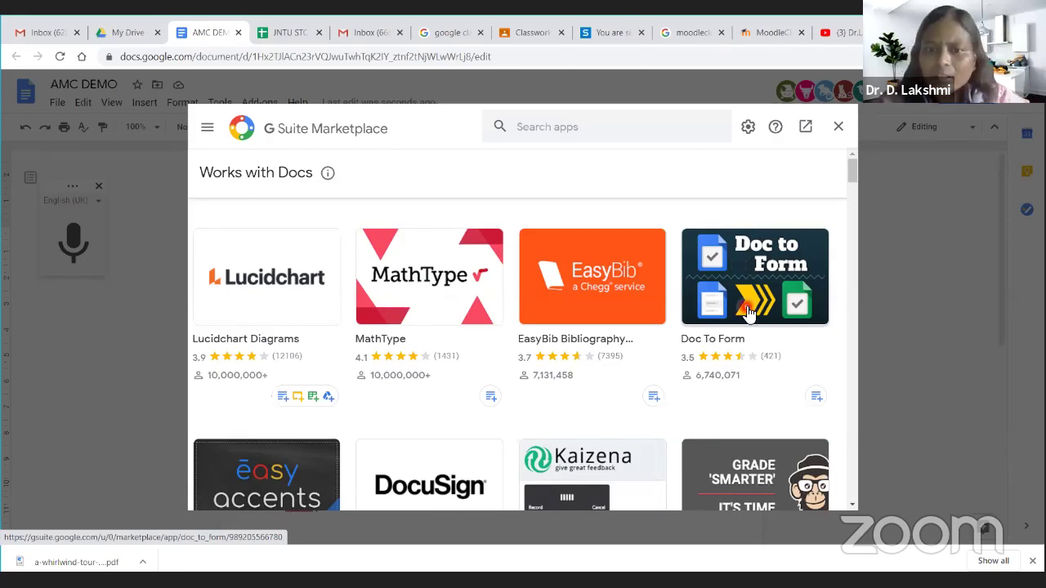
scroll(459, 392, down, 2)
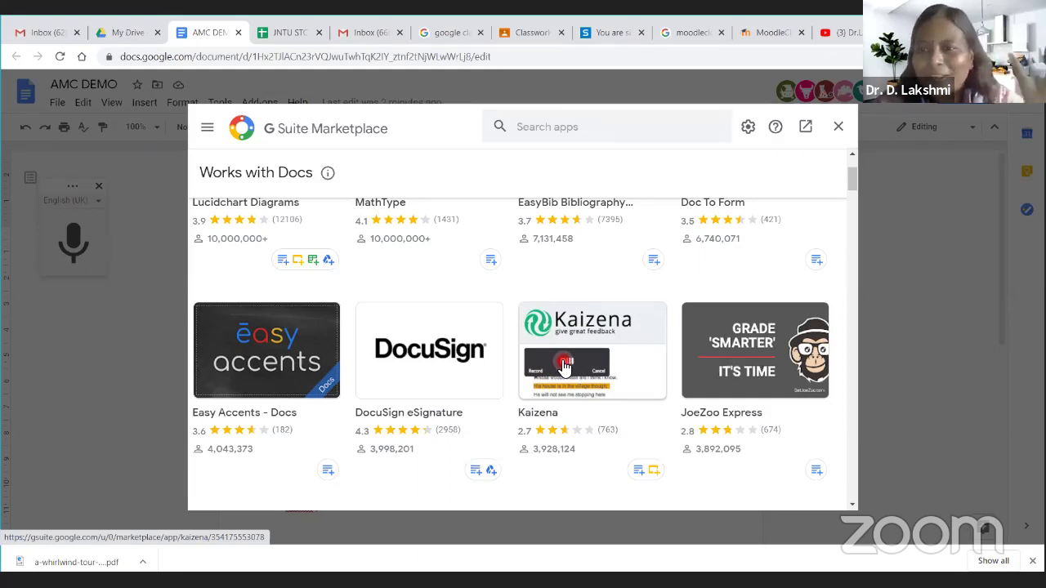
scroll(566, 366, down, 3)
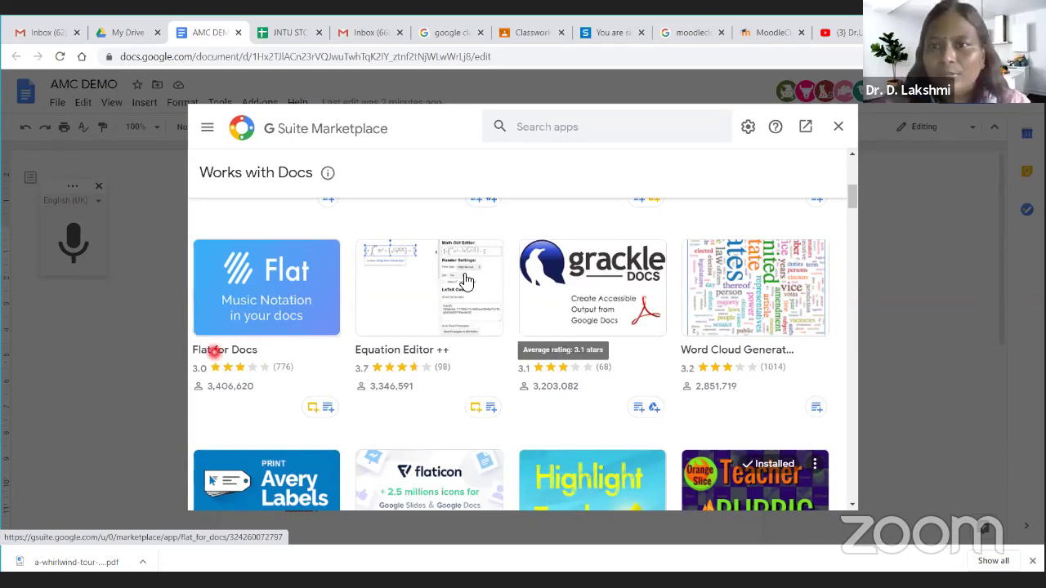
scroll(210, 355, down, 1)
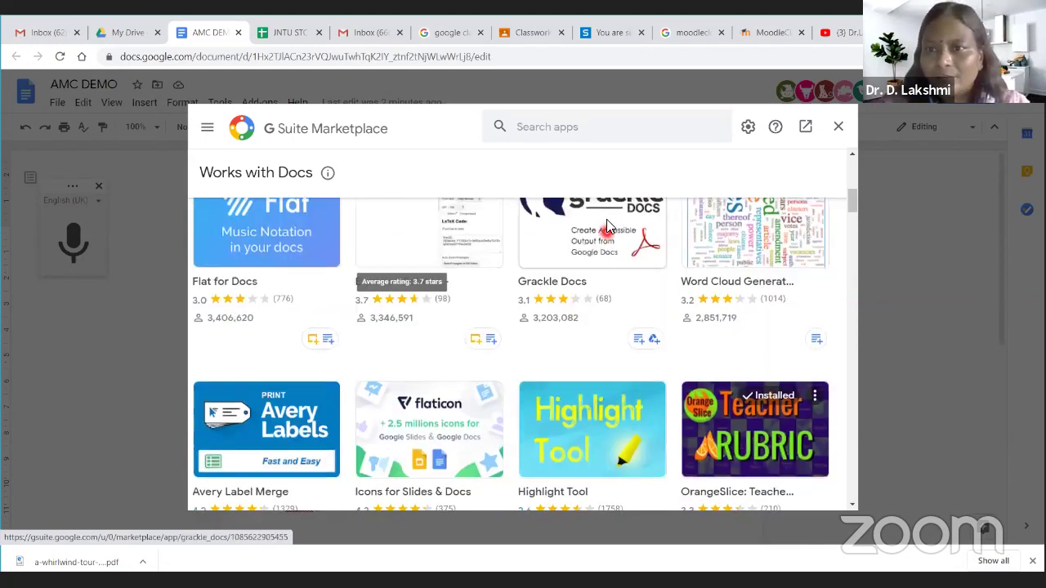
click(835, 128)
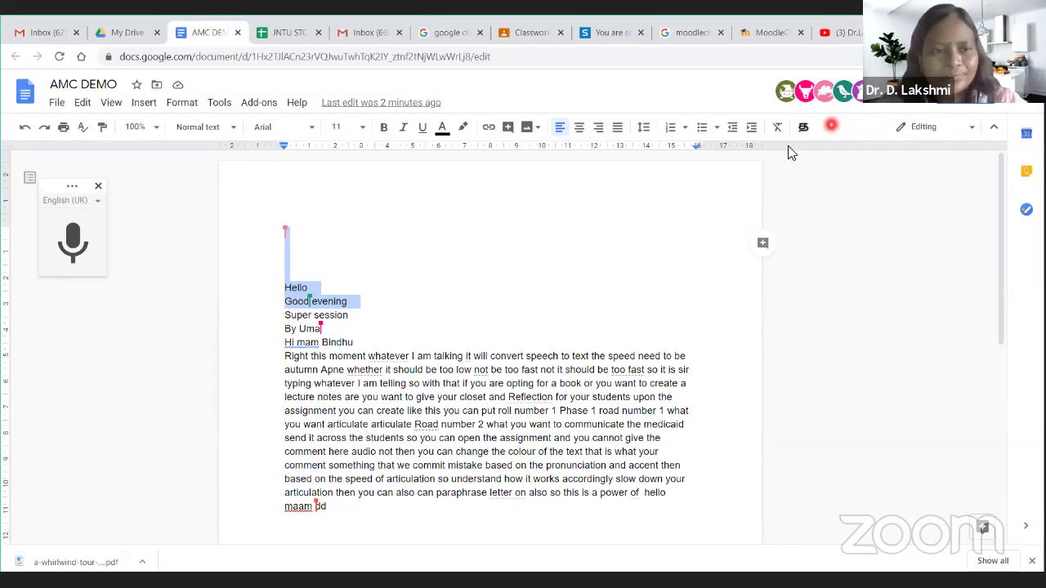
- Close the AMC DEMO document and create a new blank Google Sheets spreadsheet from Drive
click(240, 40)
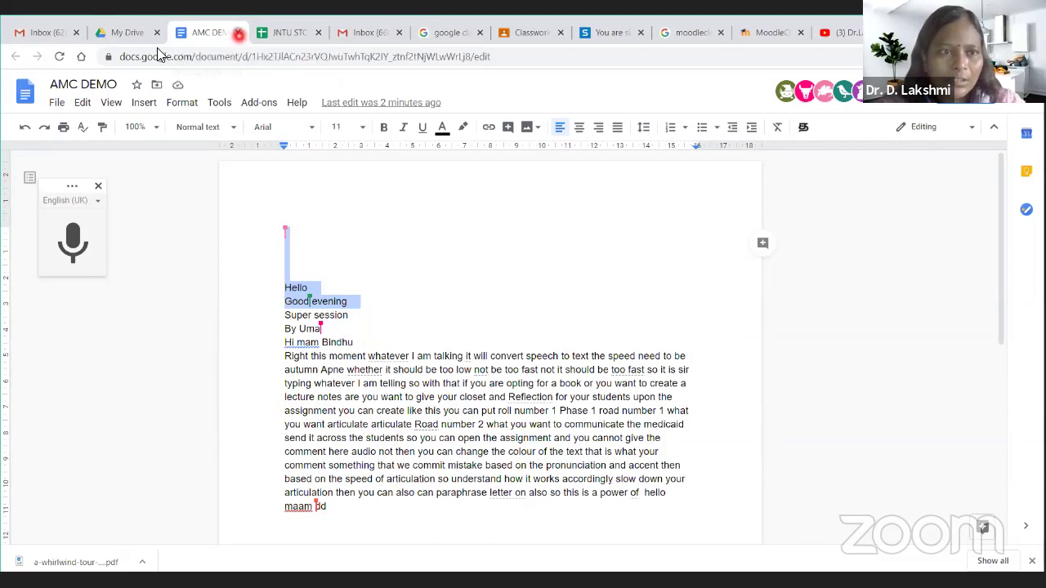
click(80, 164)
click(95, 311)
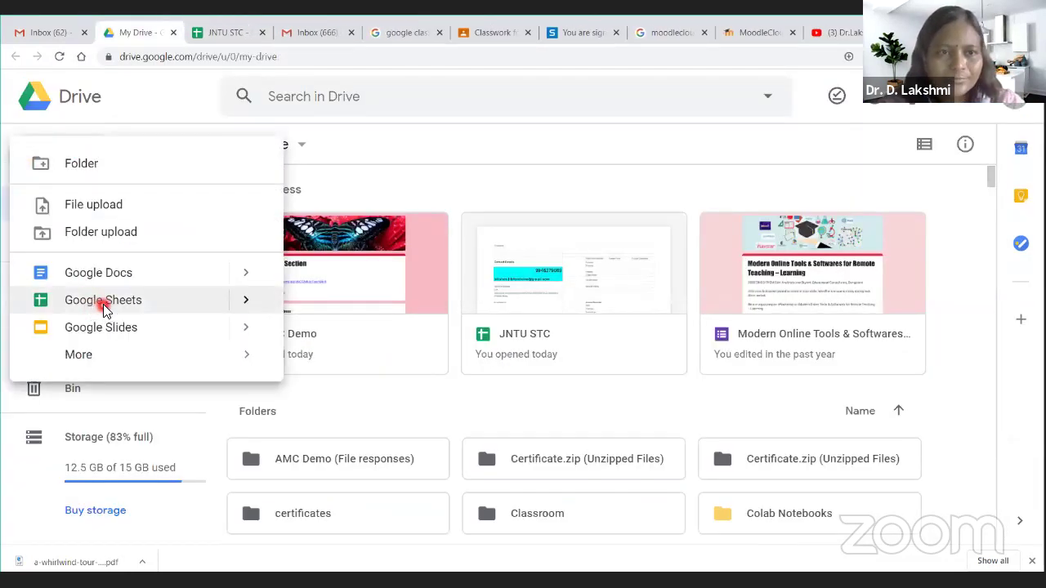
click(103, 304)
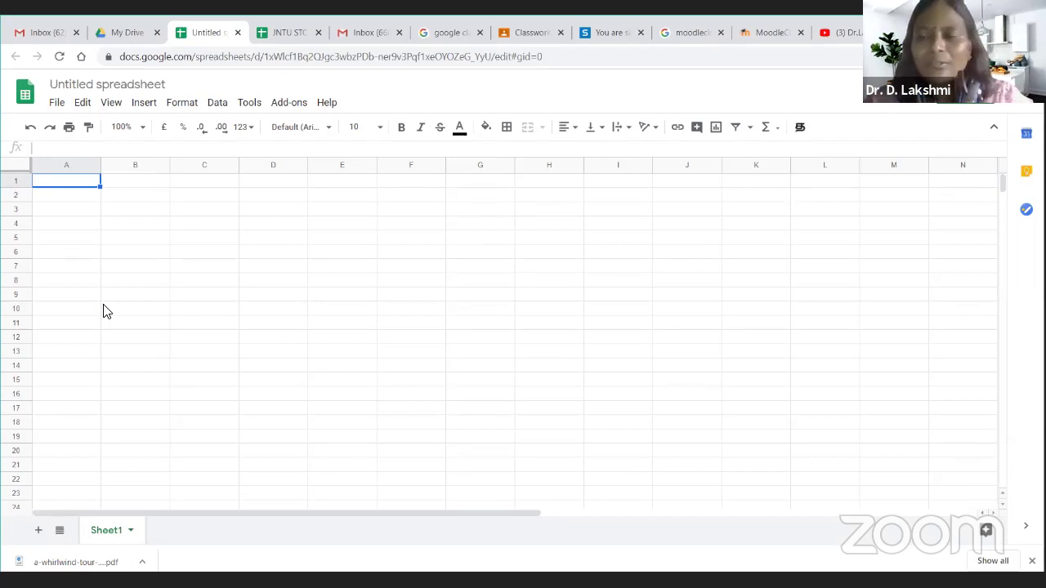
- Enter the title AMC DEMO in cell D1 of the blank sheet
drag(53, 185, 445, 189)
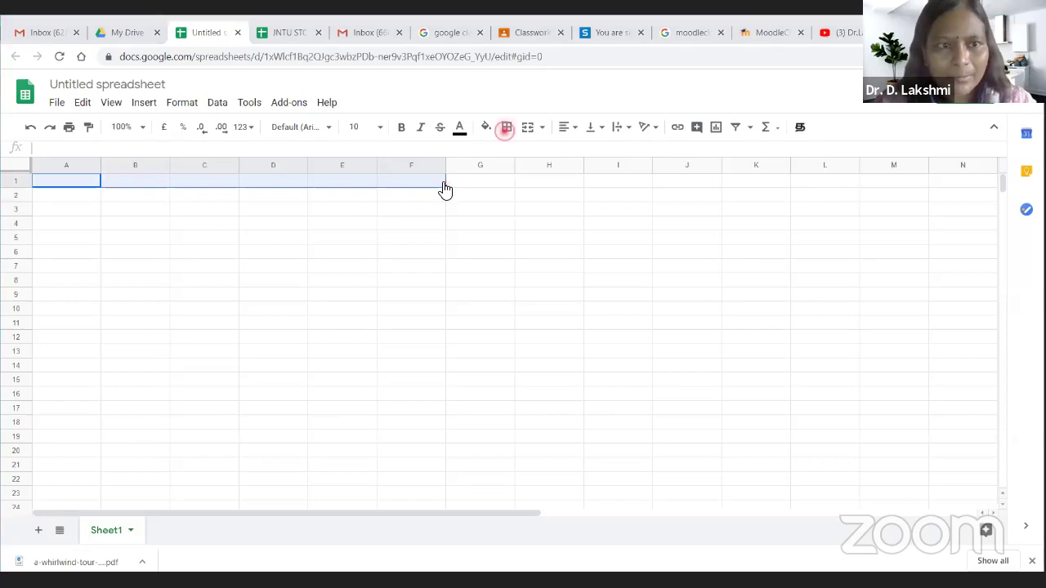
click(294, 181)
text(A)
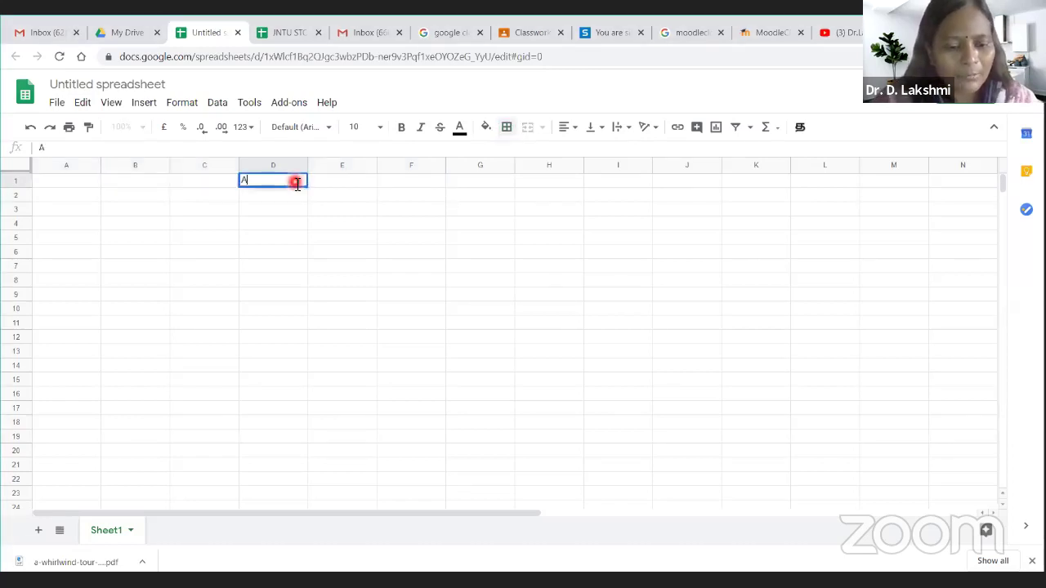
text(MC DEMO)
- Enter the column headers Slno, Name, Department, Cell, College and State in cells A2 to F2
click(79, 202)
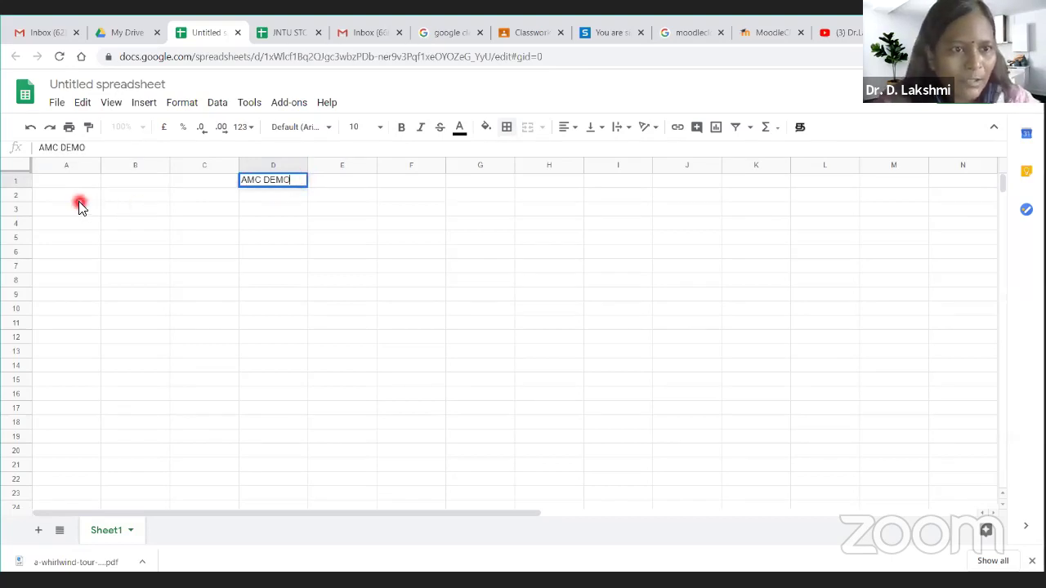
text(Slno)
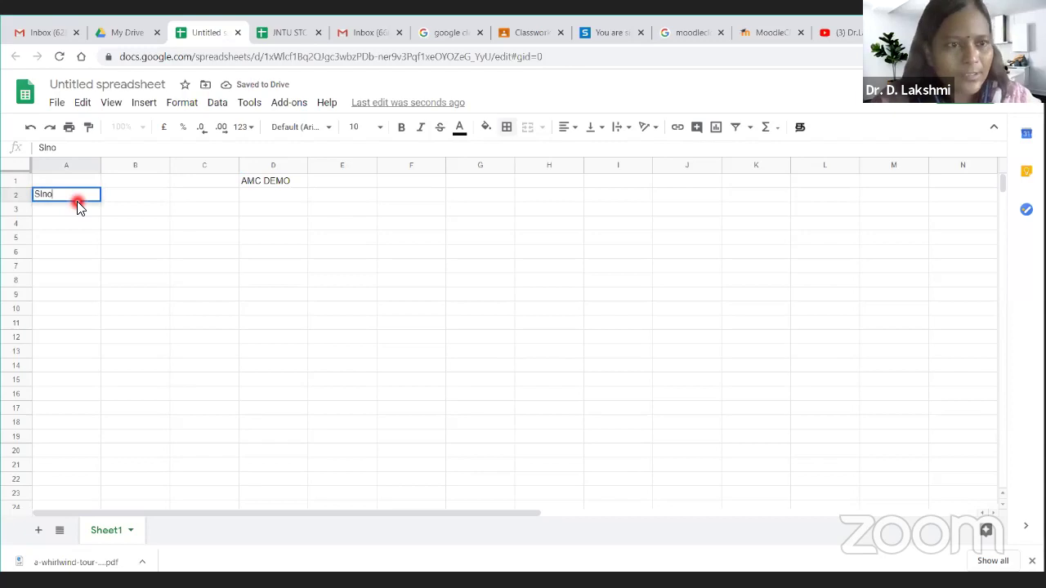
key(Tab)
text(Name)
key(Tab)
text(Department)
key(Tab)
text(Cell)
key(Tab)
text(College)
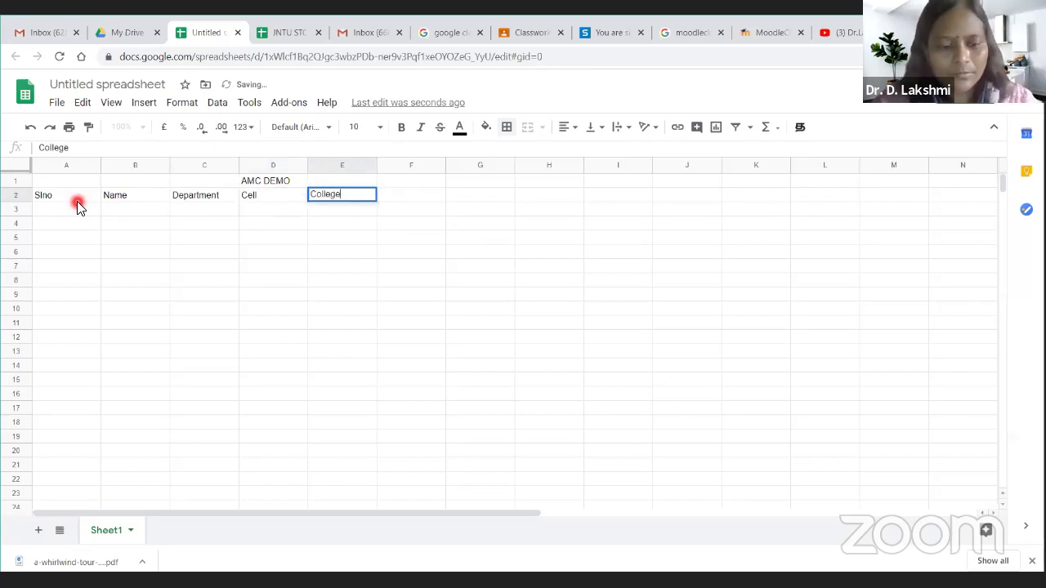
key(Tab)
text(State)
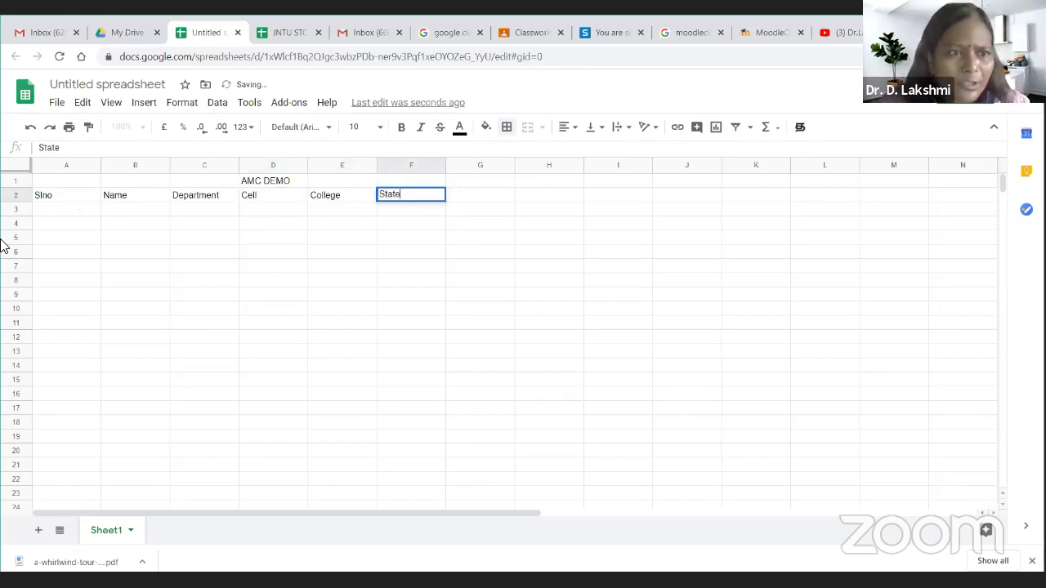
- Format the title row A1 to F1 with a yellow fill, bold text and font size 14
drag(79, 181, 417, 181)
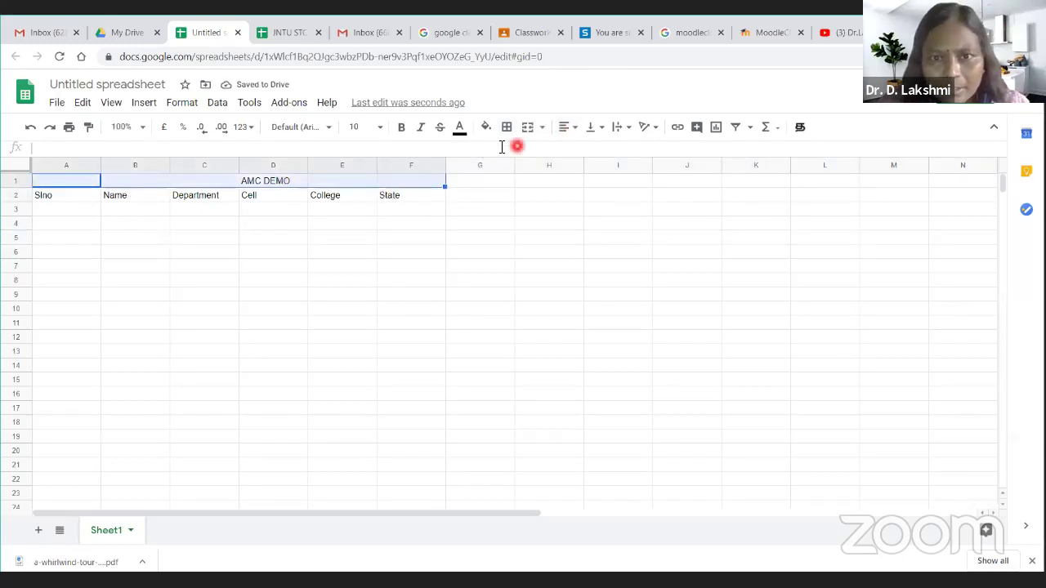
click(485, 126)
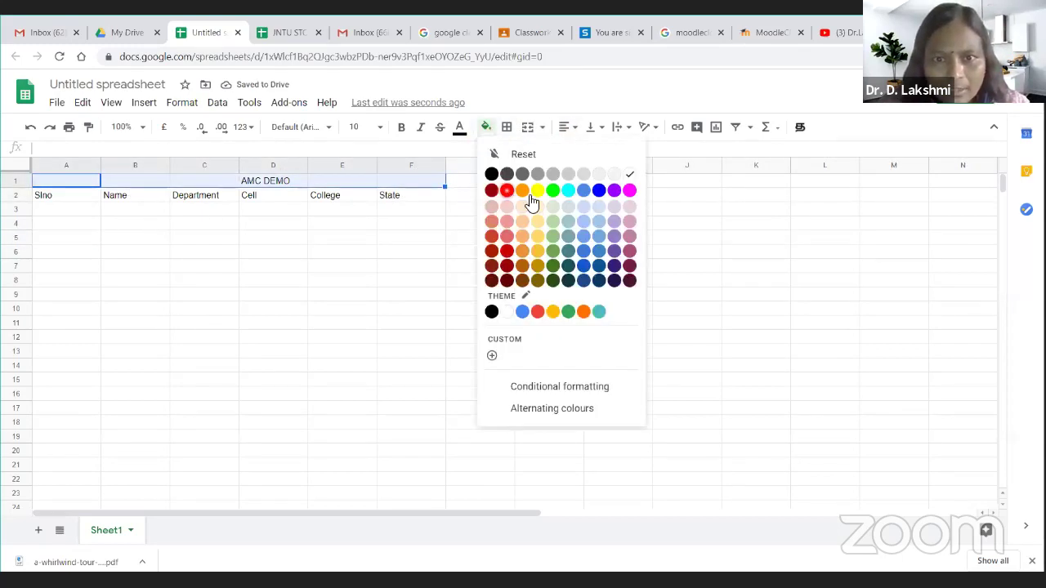
click(538, 191)
click(401, 129)
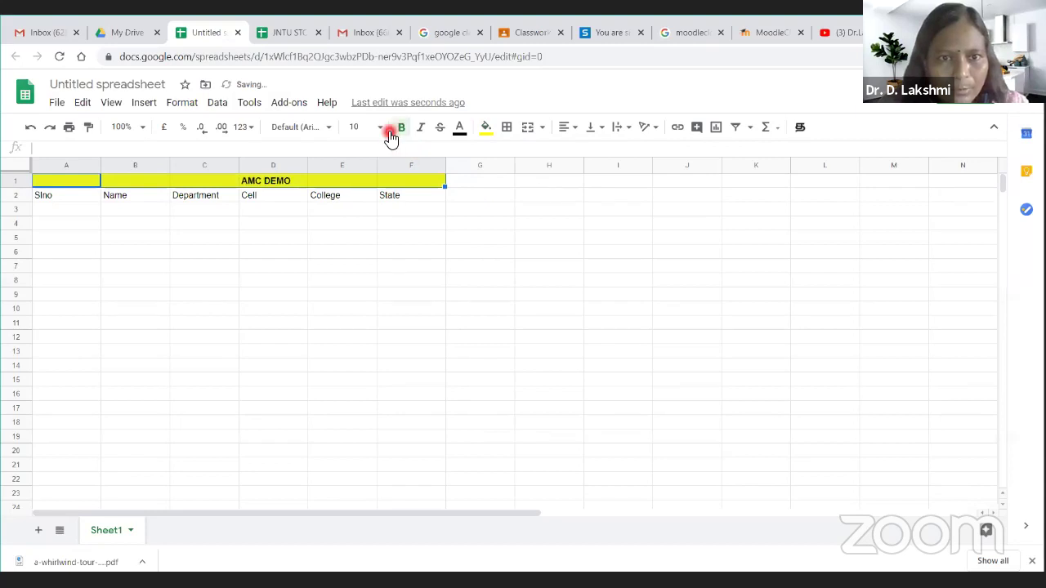
click(380, 127)
click(362, 308)
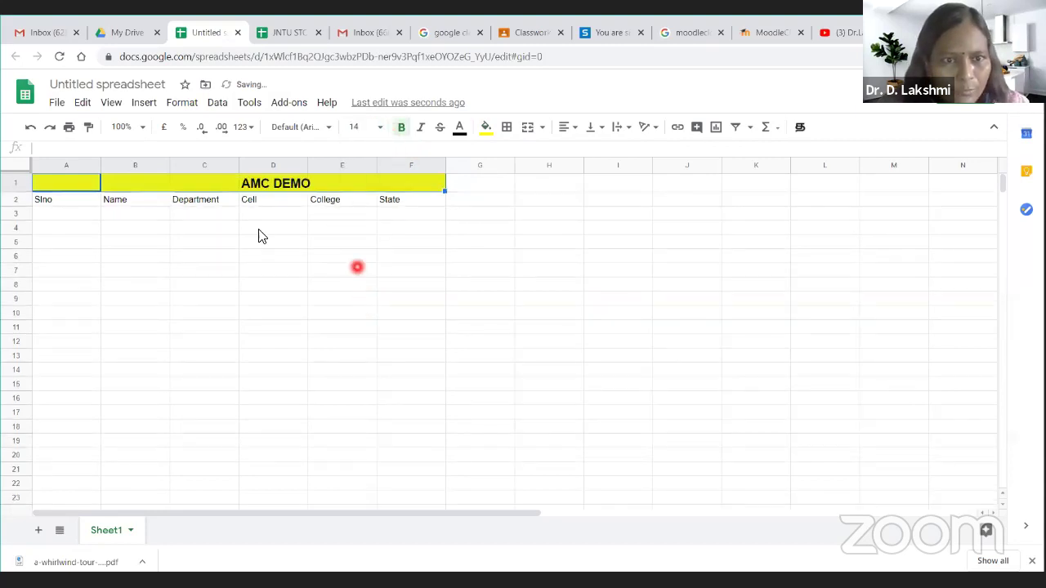
- Format the header row A2 to F2 with a light red fill, bold text and font size 12
drag(41, 200, 414, 201)
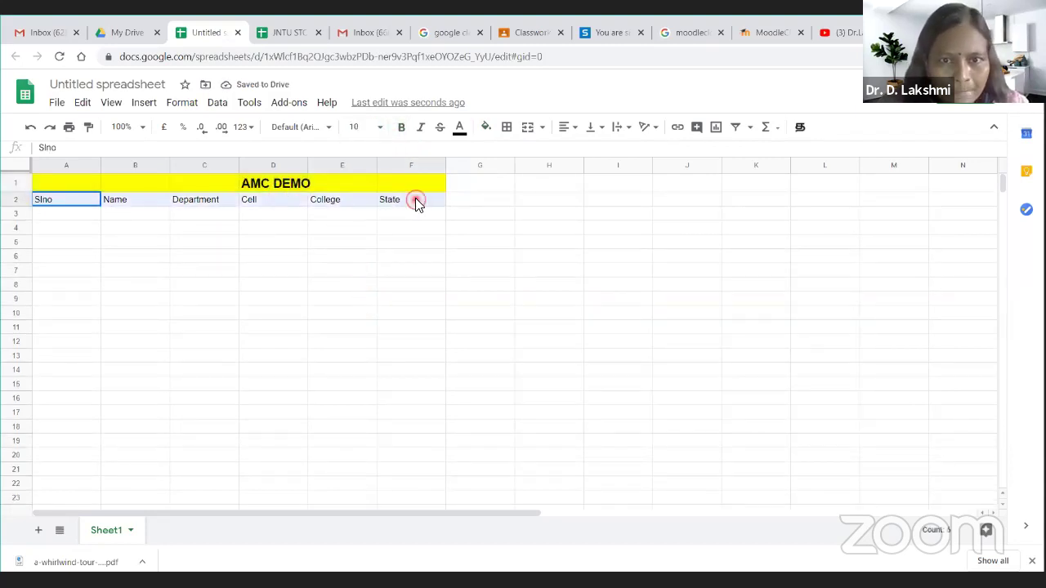
click(485, 127)
click(506, 206)
click(399, 128)
drag(378, 129, 360, 284)
click(273, 335)
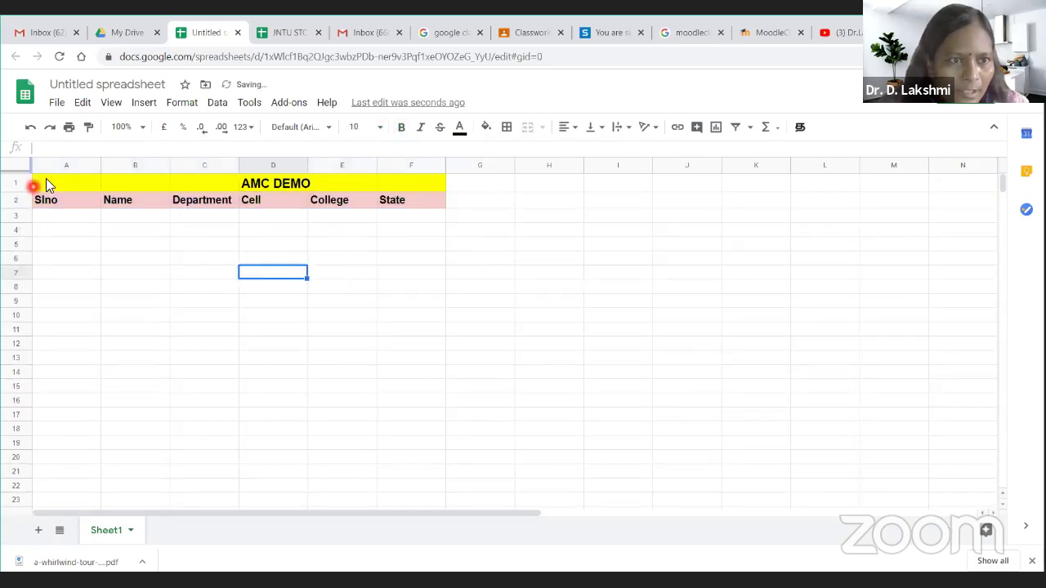
- Enter 1, 2 and 3 below the Slno header and extend the numbering down to 28 in row 30
click(62, 217)
text(1)
key(Return)
text(2)
key(Return)
text(3)
key(Return)
drag(68, 214, 252, 427)
scroll(147, 221, up, 1)
- Apply all borders to the table body from A3 to F30
drag(47, 219, 401, 336)
click(507, 126)
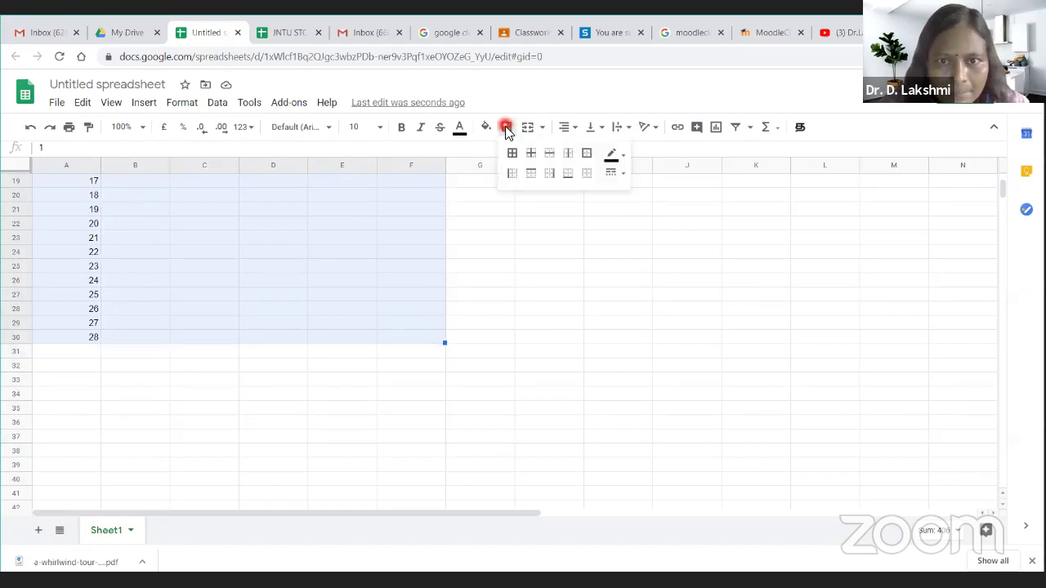
click(512, 153)
scroll(491, 317, up, 2)
scroll(482, 314, up, 2)
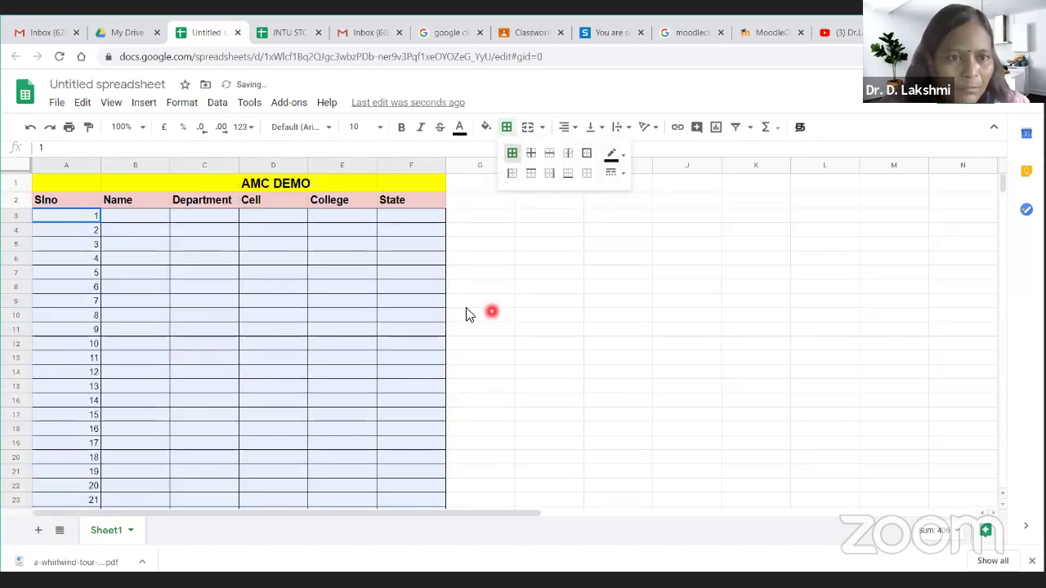
click(389, 306)
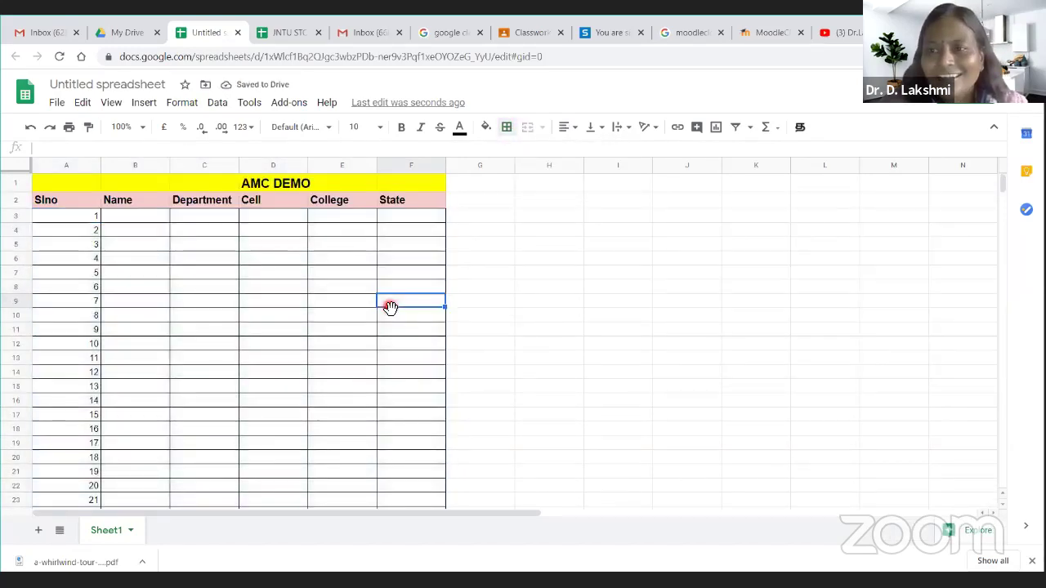
- Widen columns B to D and change the header in D2 to Mobile
drag(169, 166, 362, 166)
click(385, 199)
text(Mobile)
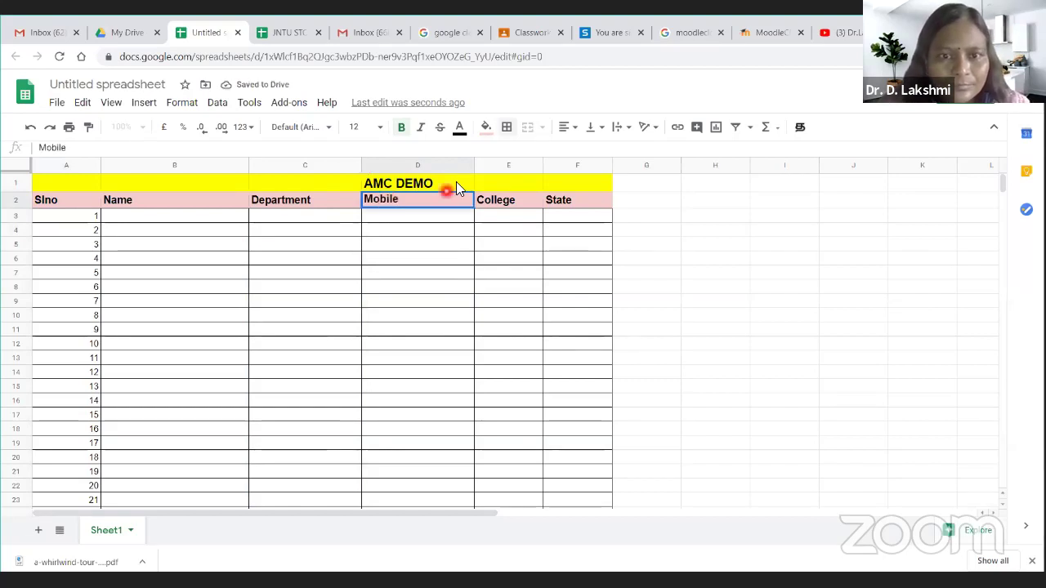
- Widen the Mobile column further and enlarge the College and State columns
drag(477, 166, 532, 167)
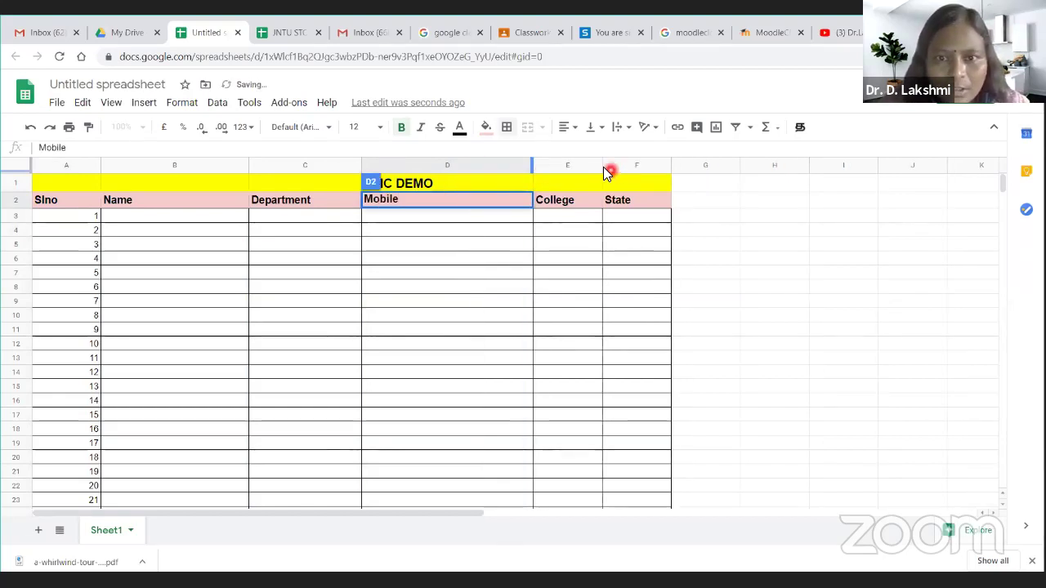
click(605, 166)
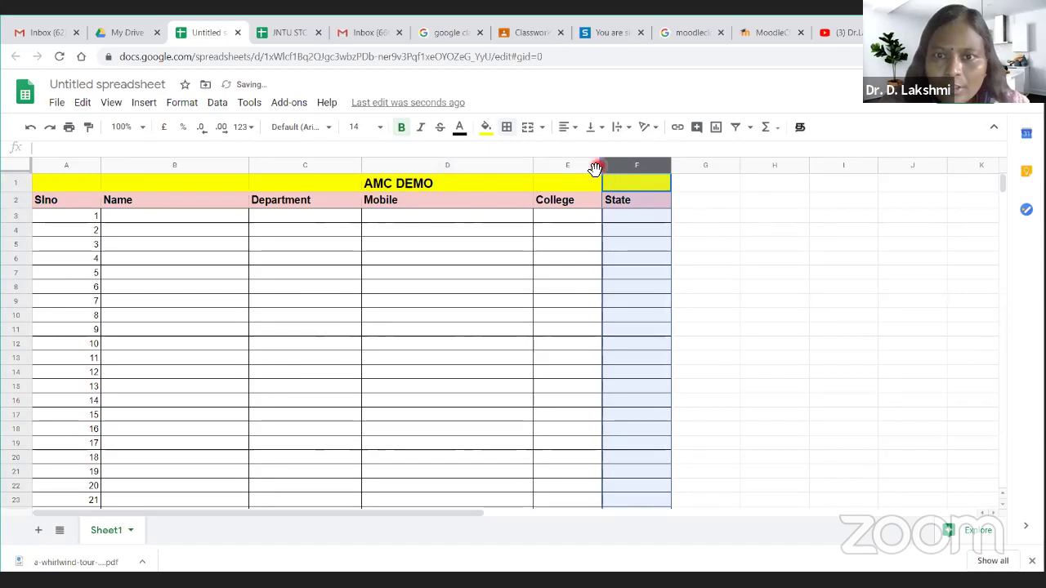
click(731, 245)
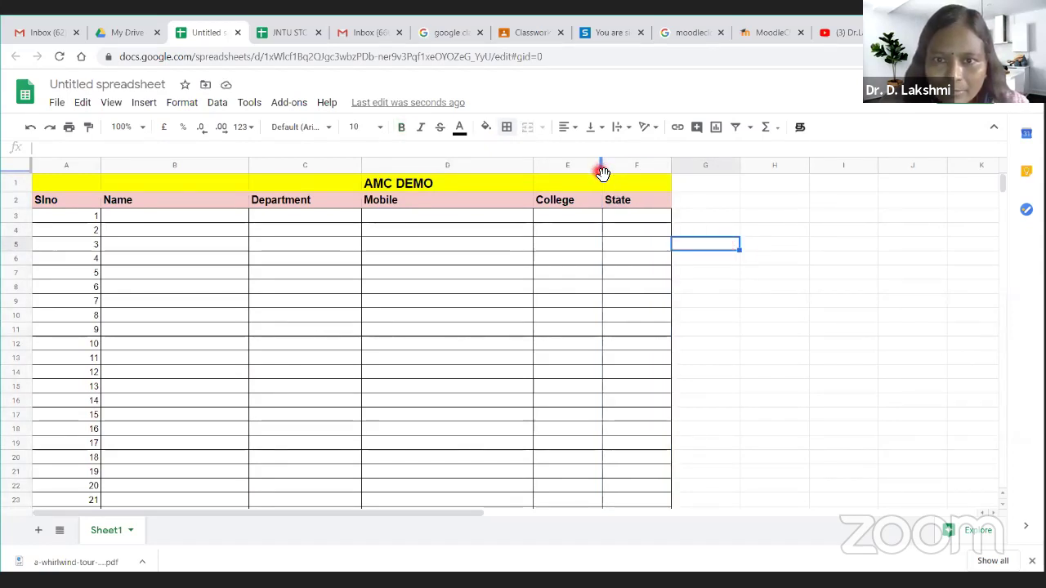
drag(602, 166, 649, 166)
drag(718, 166, 755, 166)
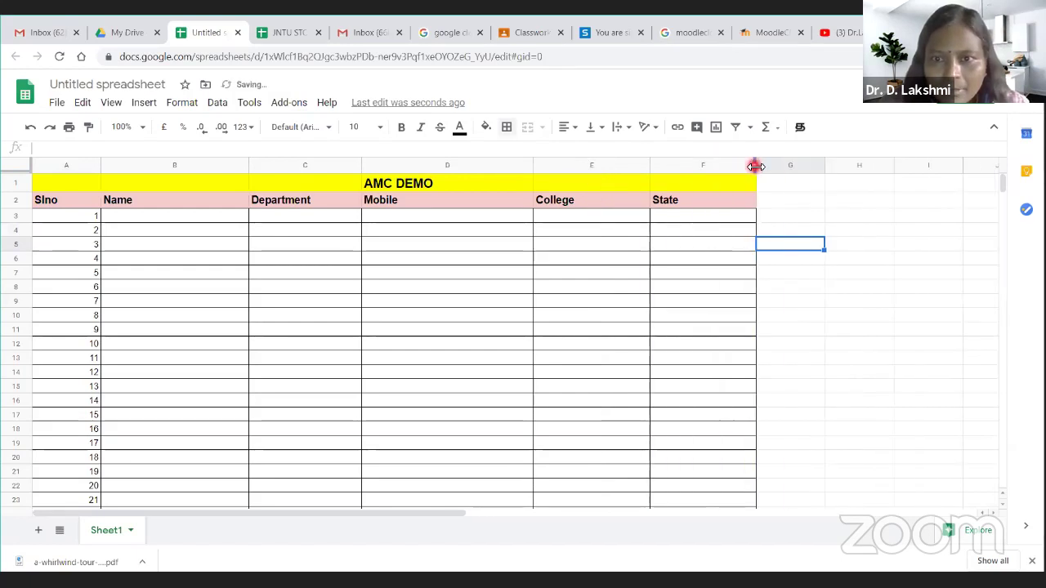
- Set the text wrapping of College cells E3 to E23 to Wrap
drag(557, 214, 596, 424)
drag(593, 470, 590, 466)
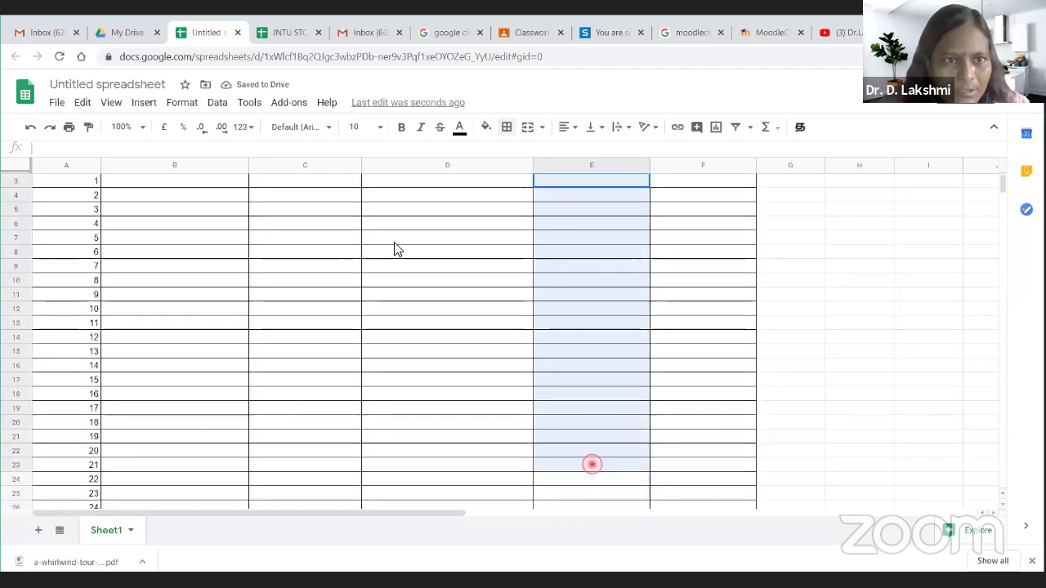
click(181, 102)
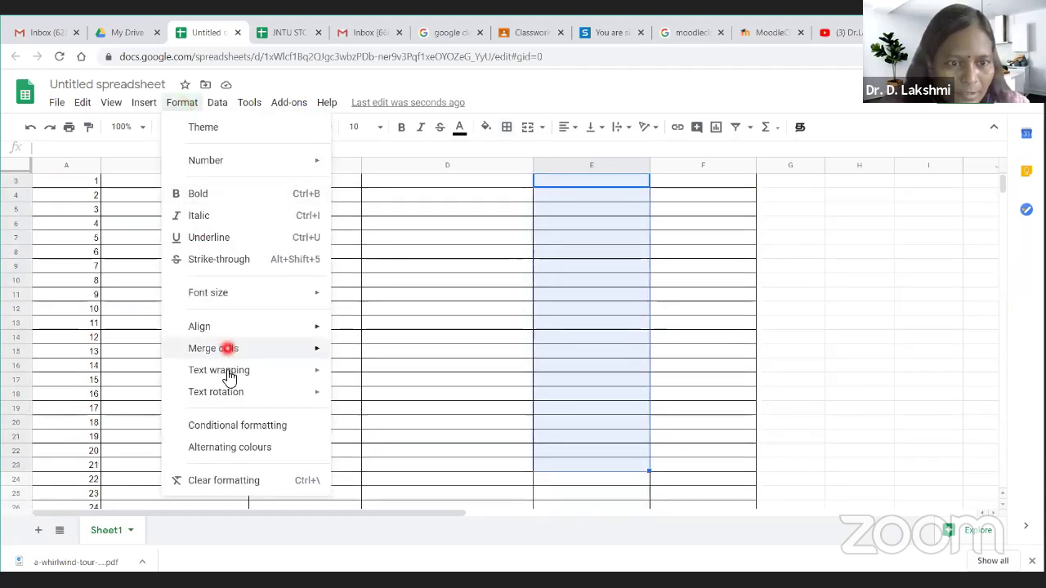
mouse_move(286, 373)
click(368, 398)
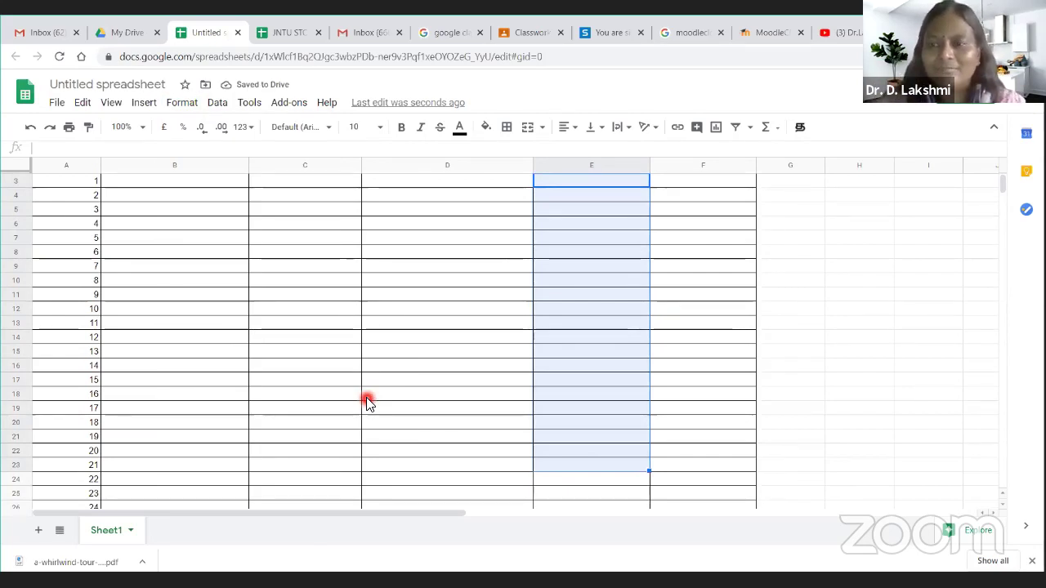
scroll(383, 359, up, 1)
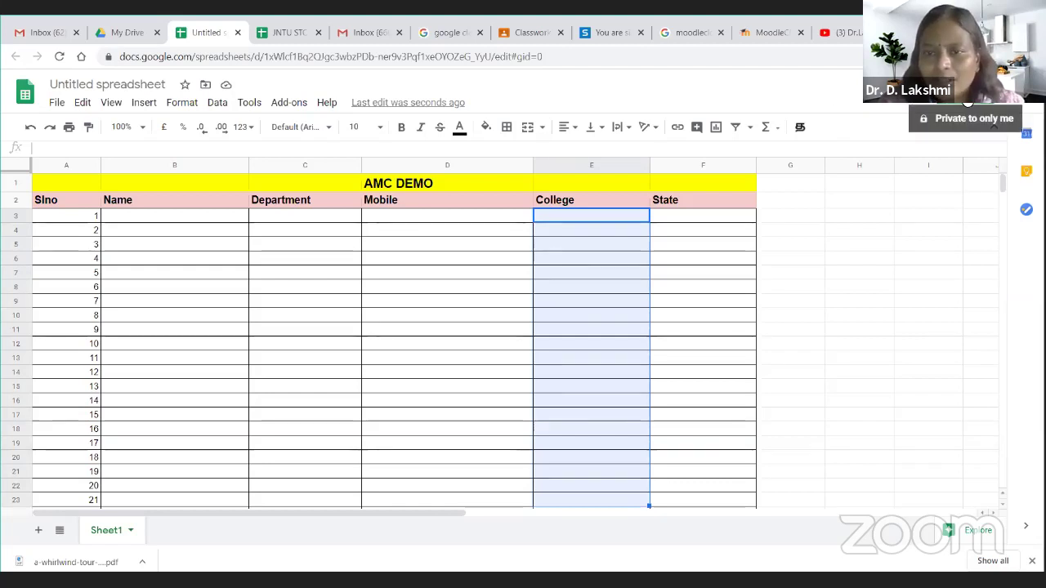
- Start sharing the spreadsheet and name it AMC DEMO
click(988, 91)
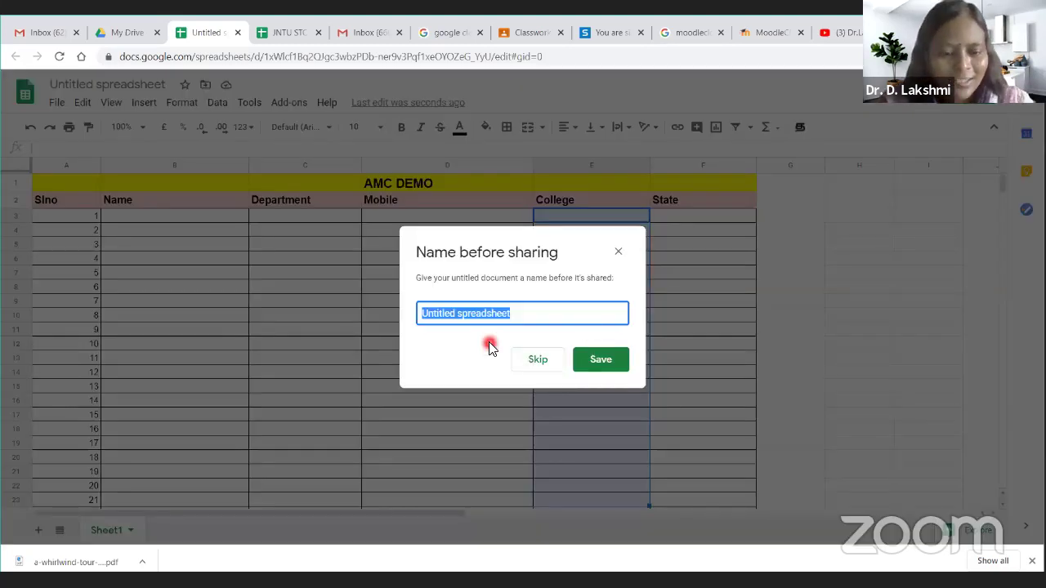
text(AMC DEMO)
click(596, 360)
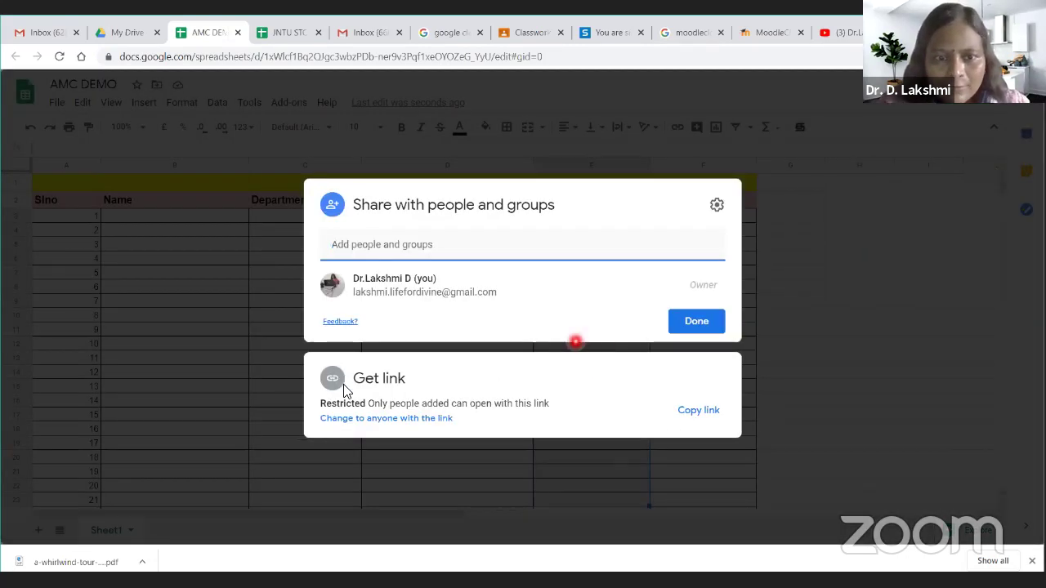
- Set the link access to Anyone with the link as Editor, copy the link and close the sharing settings
click(334, 380)
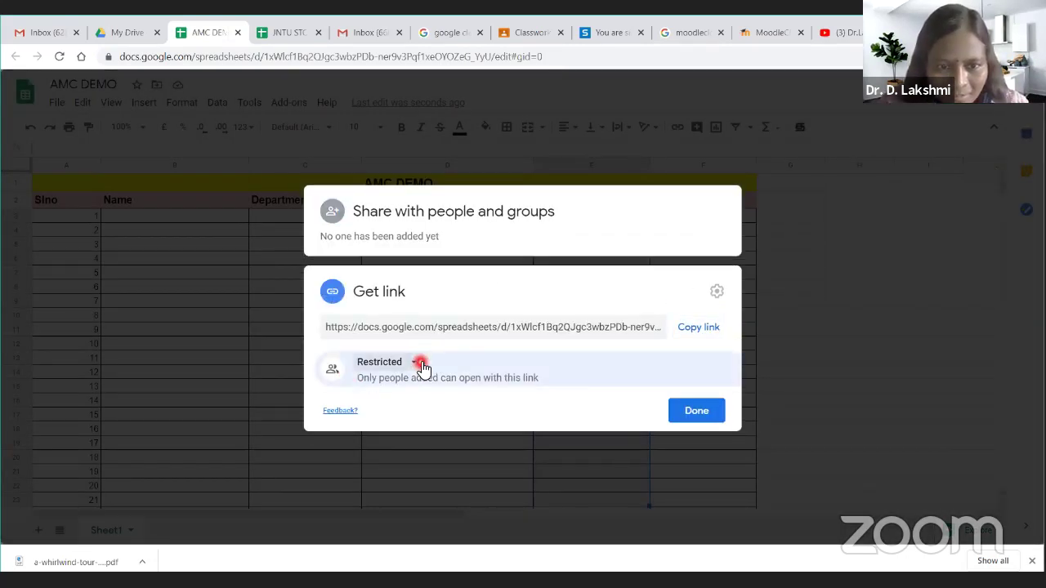
click(419, 367)
click(418, 428)
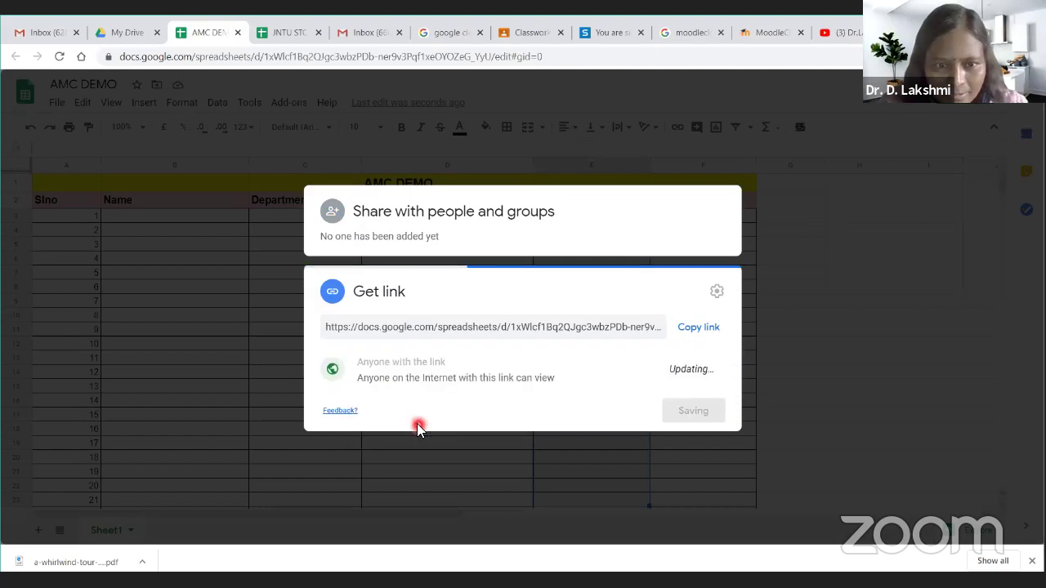
click(719, 372)
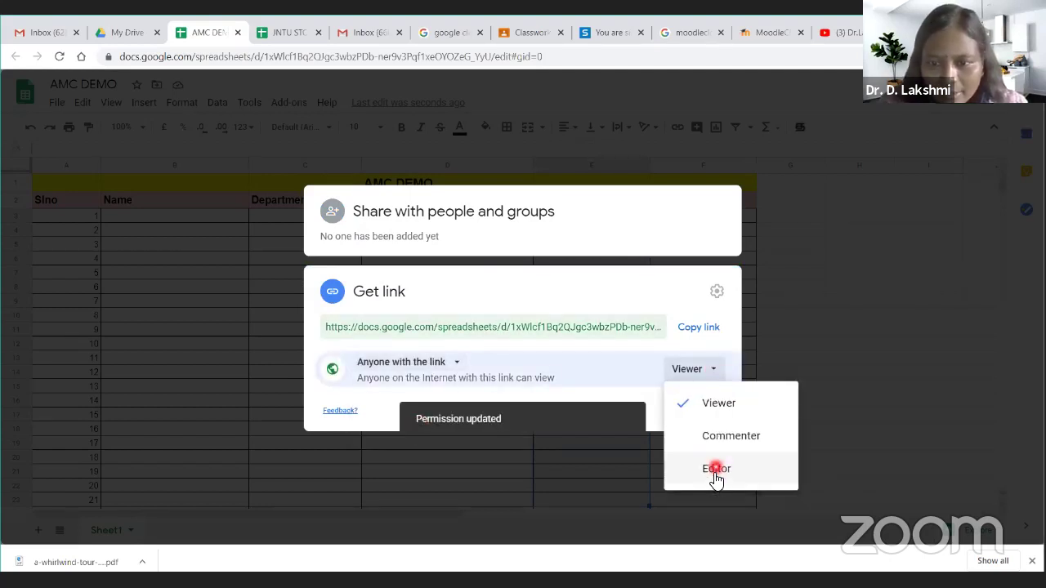
click(711, 468)
click(700, 329)
click(691, 413)
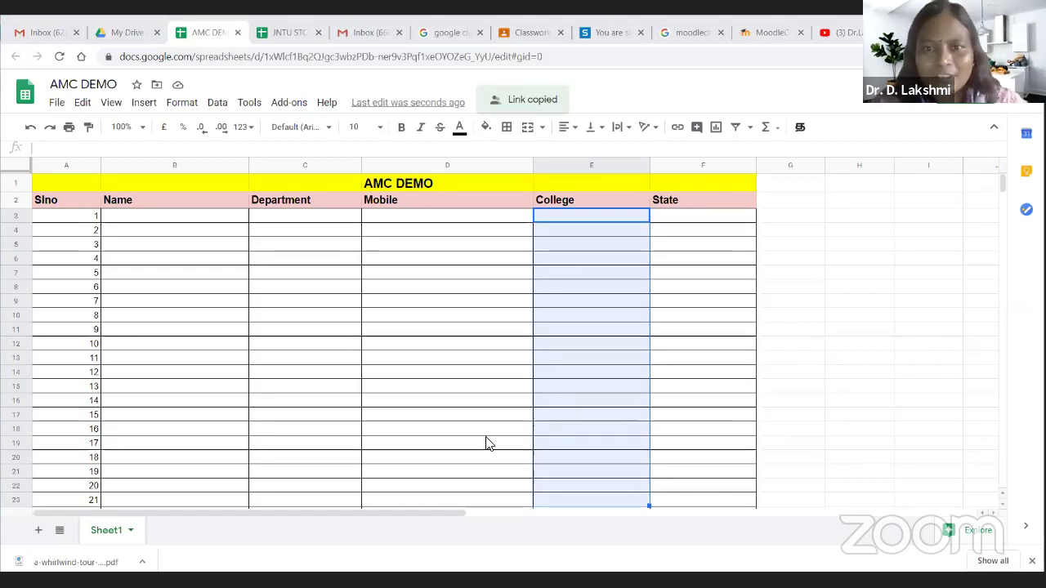
- Examine the participants' live entries in the shared AMC DEMO table, from the Name to the State column
click(154, 238)
click(346, 258)
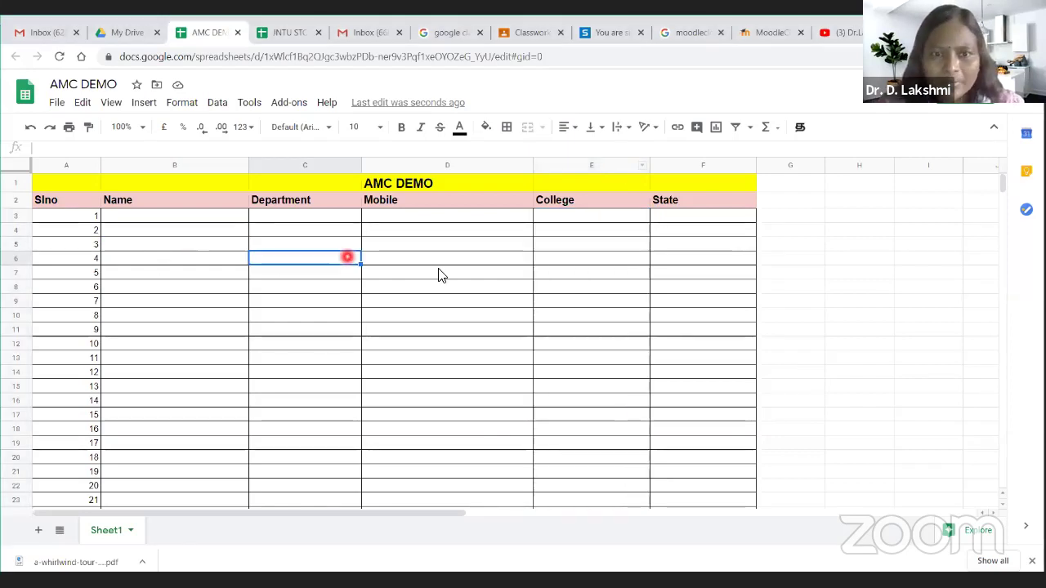
click(450, 263)
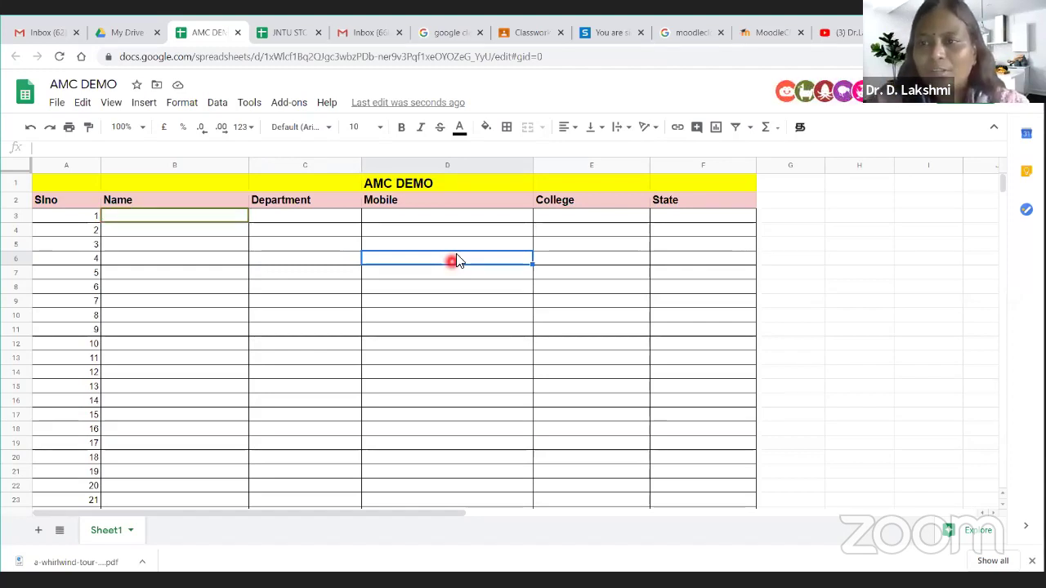
click(966, 105)
click(785, 292)
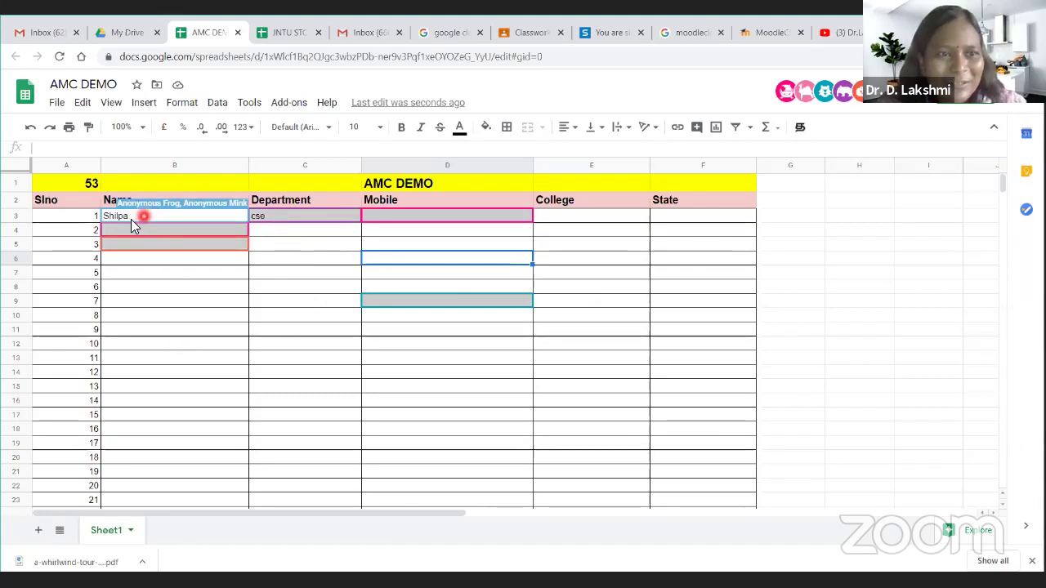
click(129, 356)
click(142, 416)
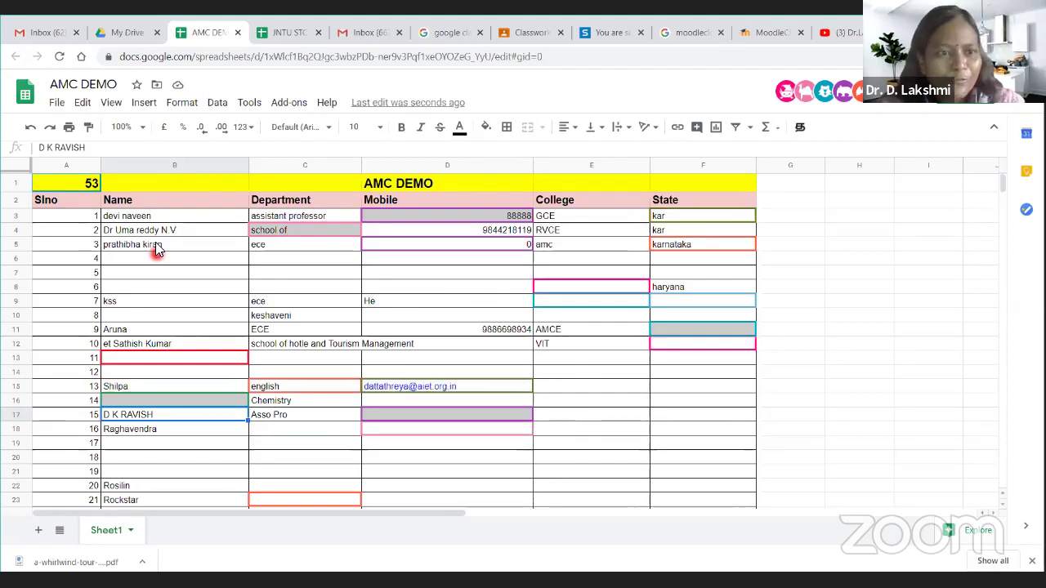
click(164, 217)
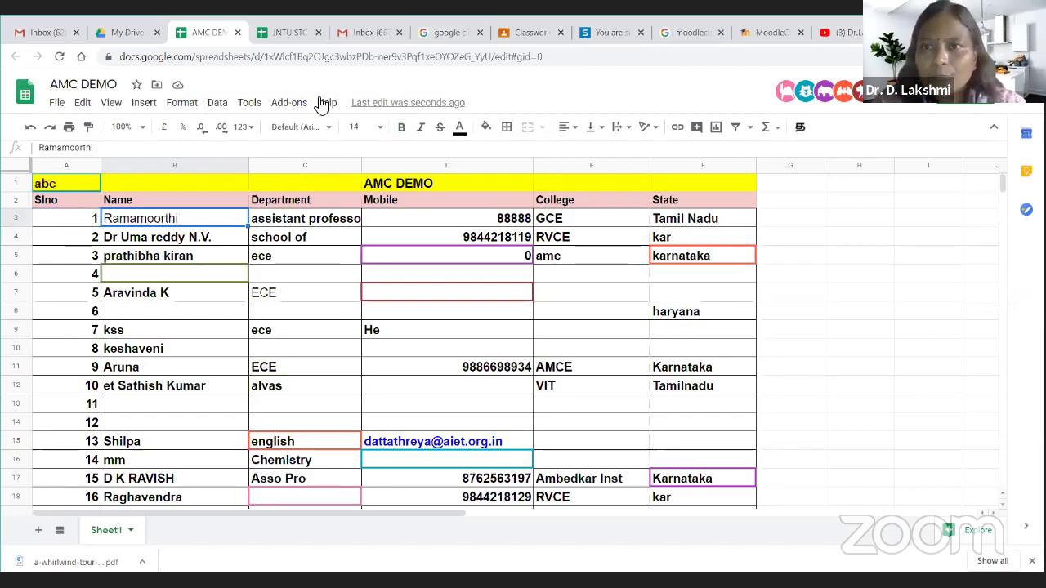
- Switch to the YouTube channel, list its videos and open the Edpuzzle learning management video in a new tab
key(ctrl+9)
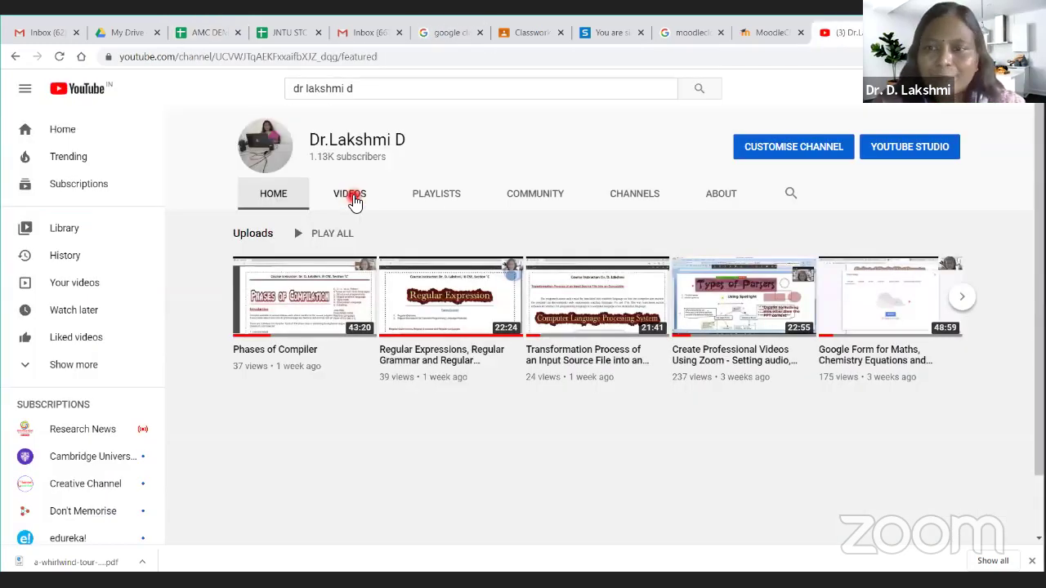
click(353, 198)
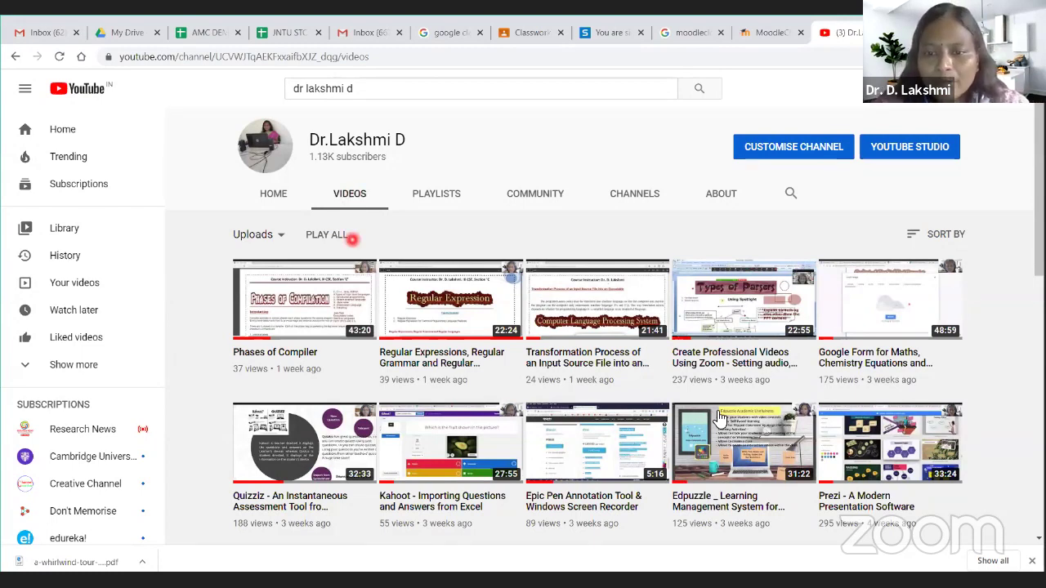
scroll(717, 420, down, 1)
right_click(715, 442)
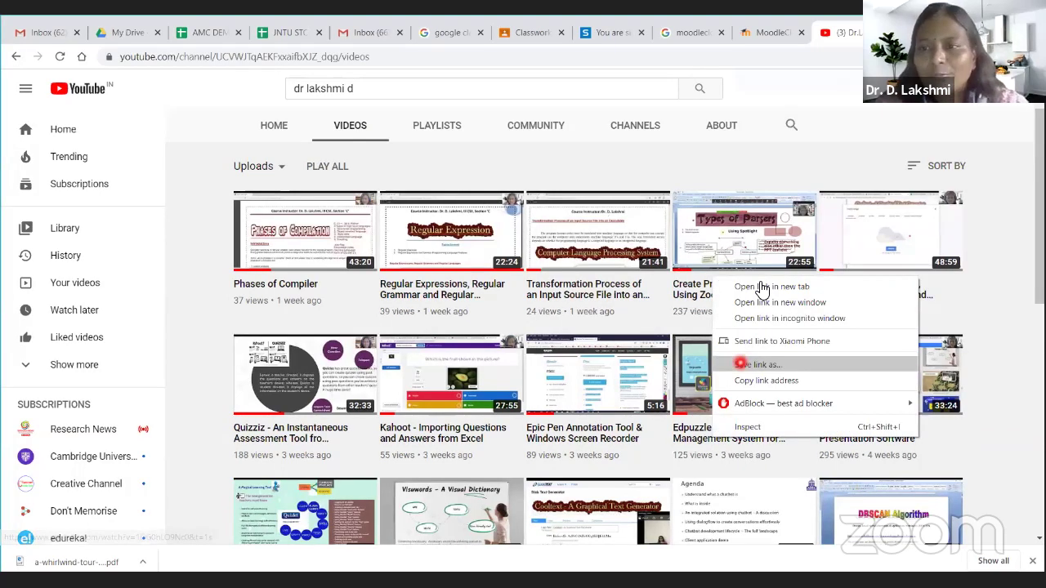
click(761, 287)
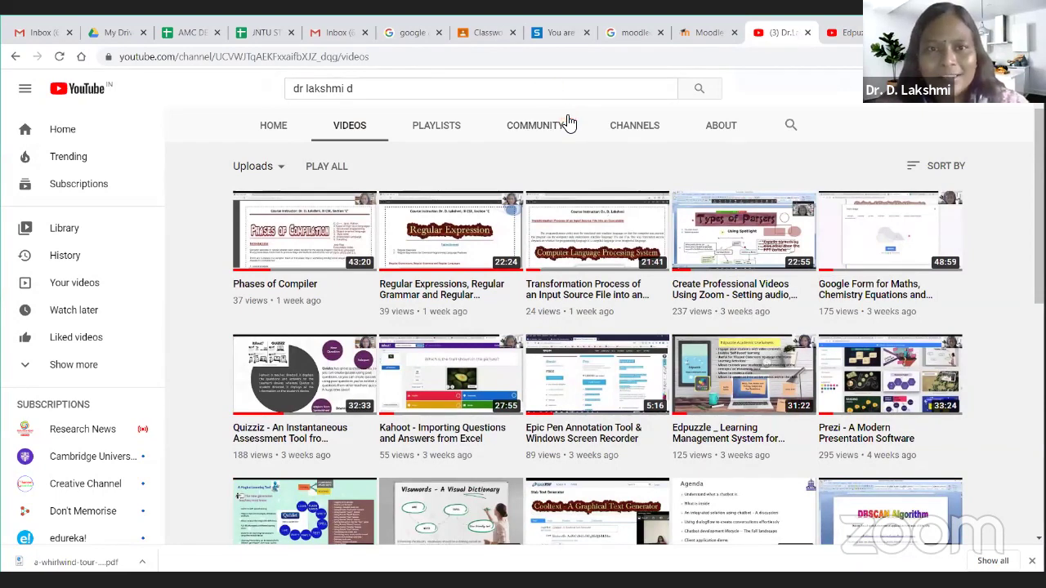
- Go to the opened Edpuzzle video, select its web address and pause the playback
click(392, 68)
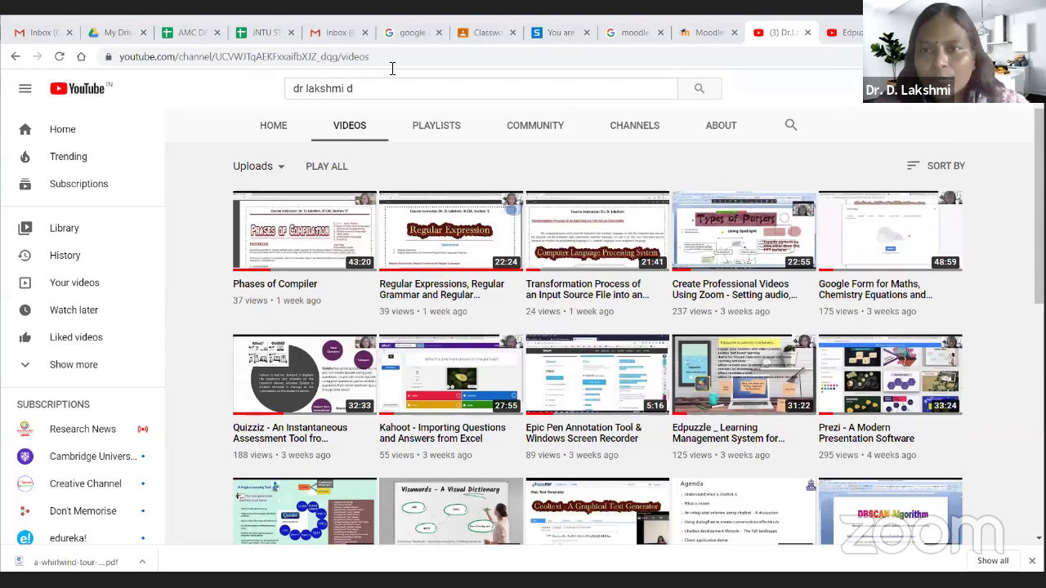
key(ctrl+Tab)
click(361, 59)
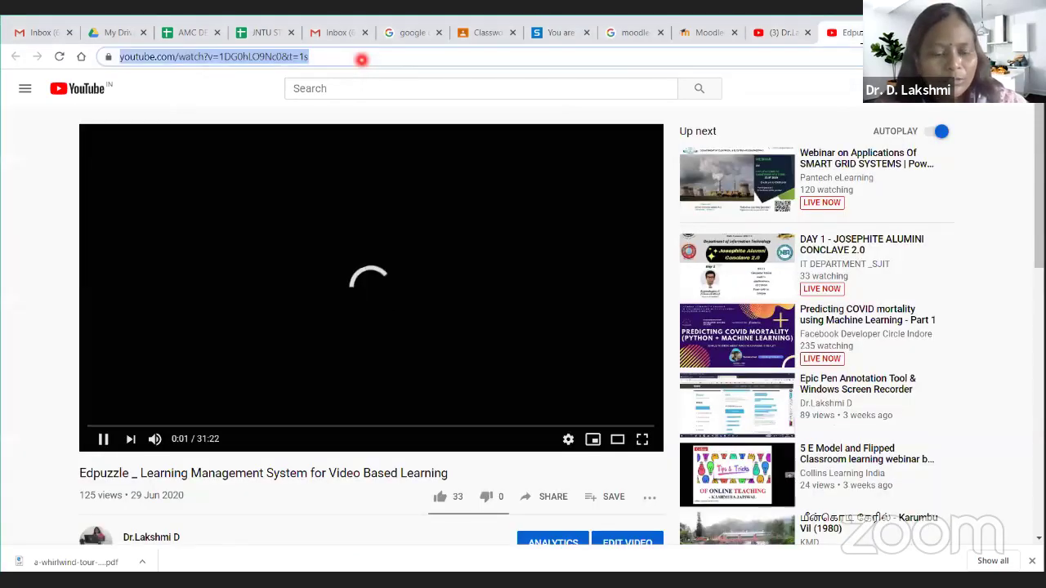
click(103, 439)
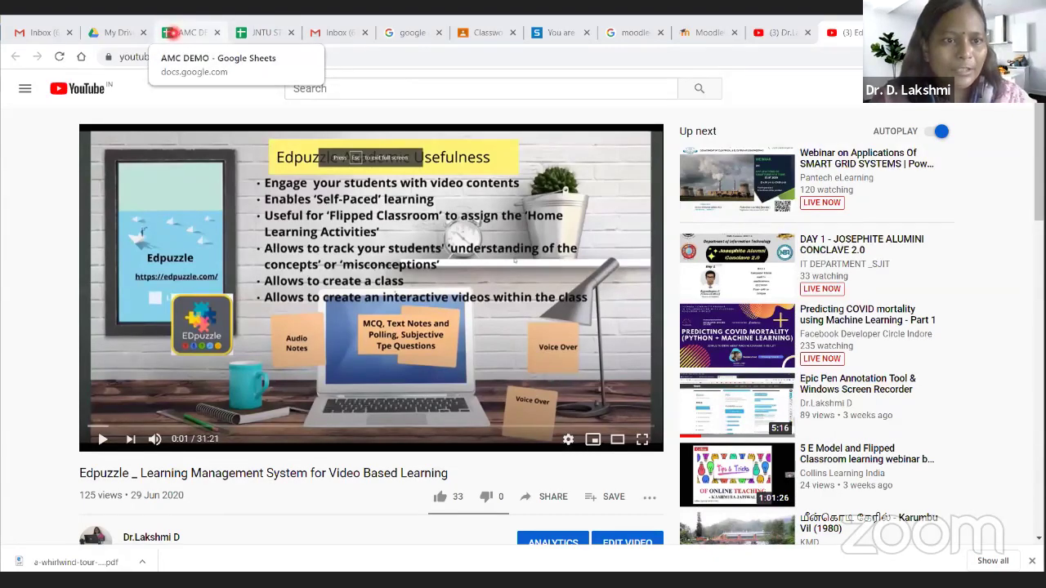
- Close the AMC DEMO spreadsheet and switch to the Classwork page of the AMC DEMO class in Google Classroom
click(173, 32)
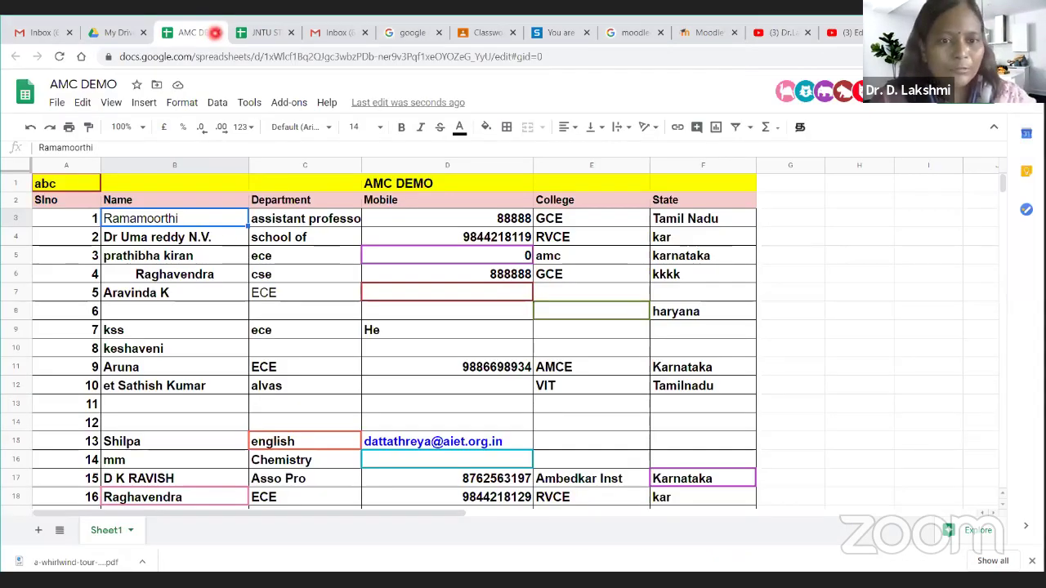
click(215, 32)
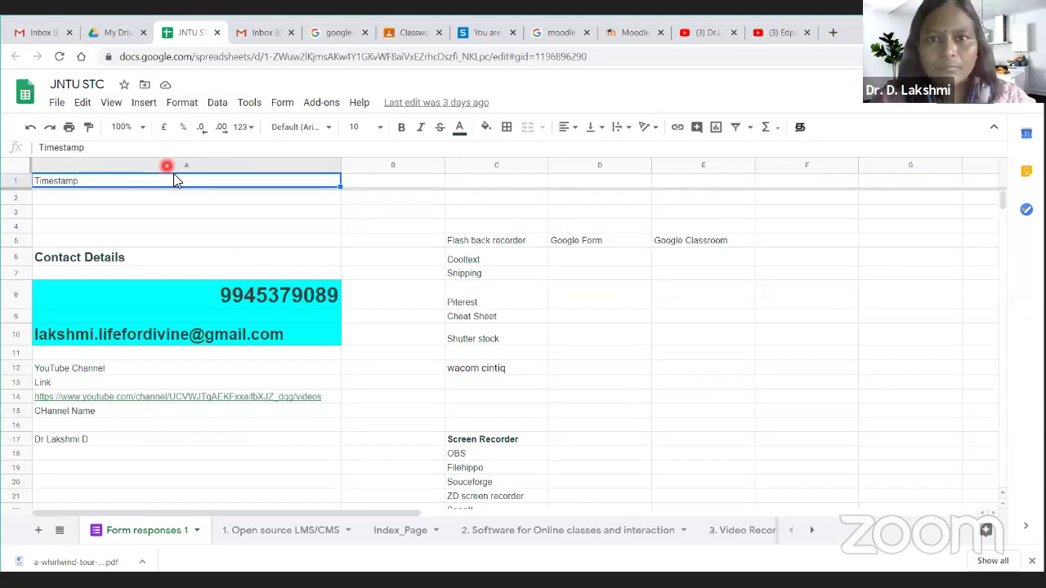
click(360, 33)
key(ctrl+Tab)
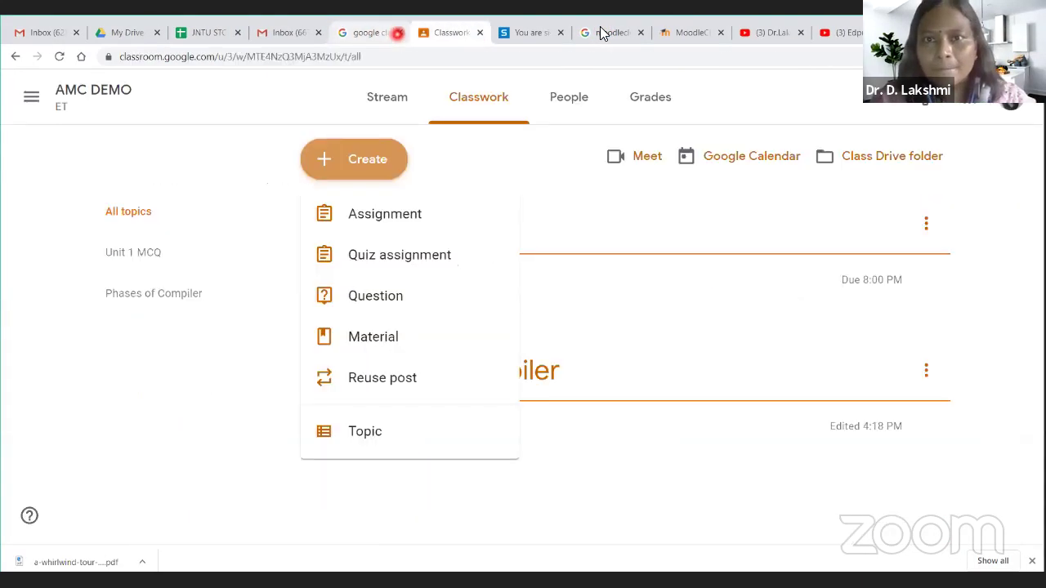
- Close the Google search tab beside Classroom and search the web for "edouzzle" in a new tab
click(398, 32)
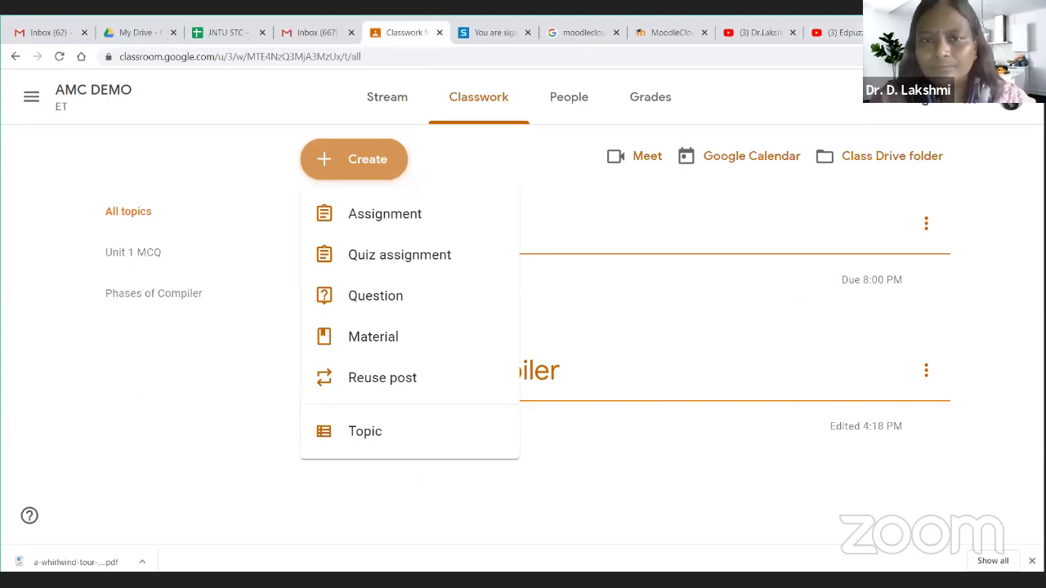
key(ctrl+t)
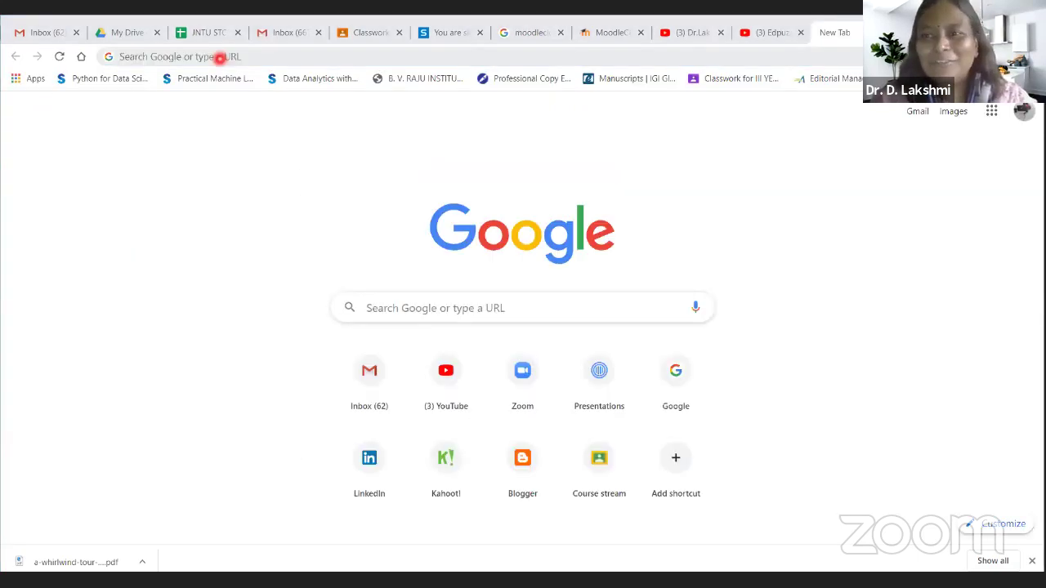
click(221, 57)
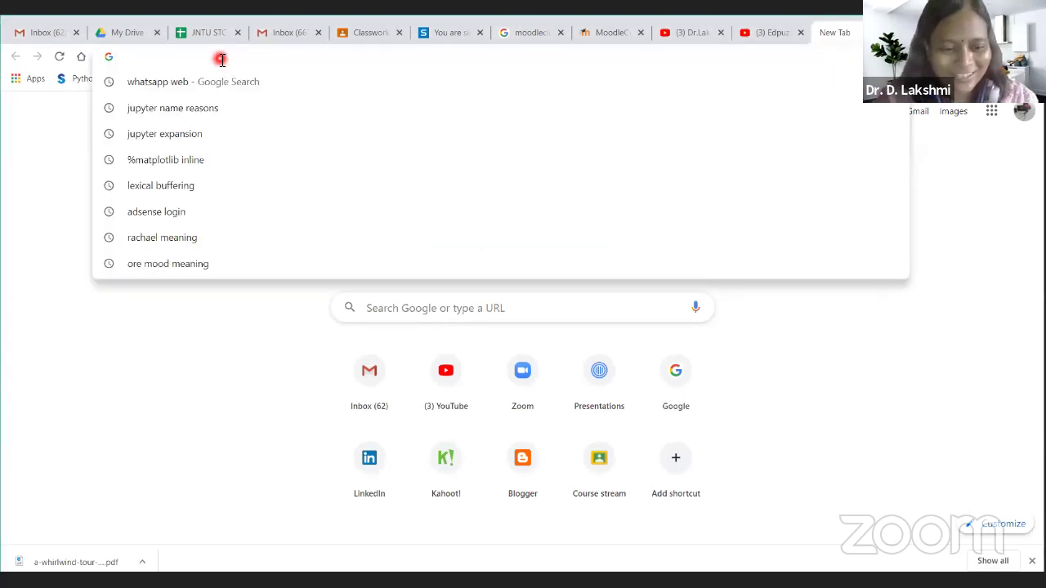
text(e)
click(72, 400)
click(402, 316)
text(edouzzle)
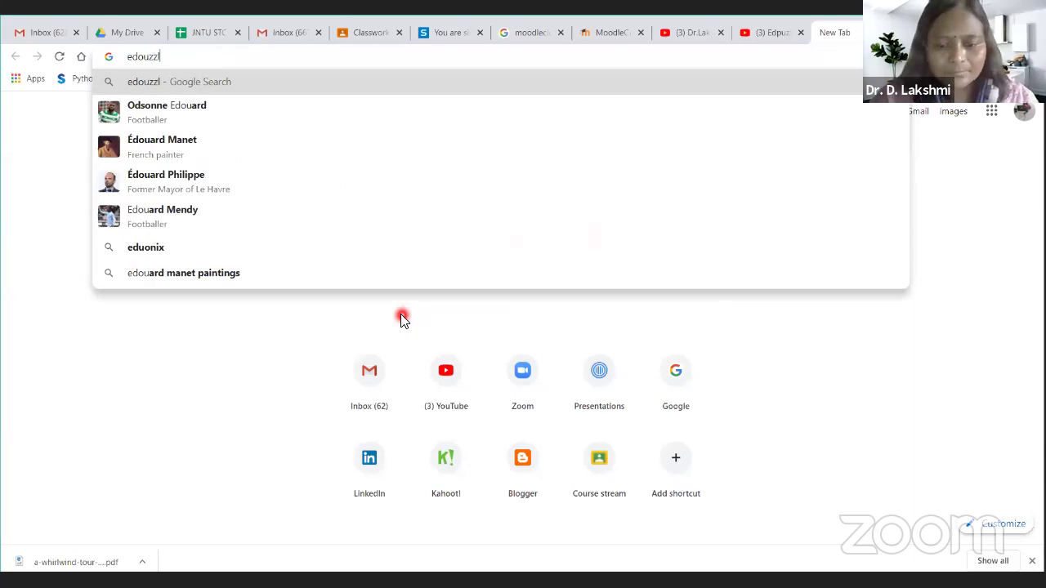
key(Return)
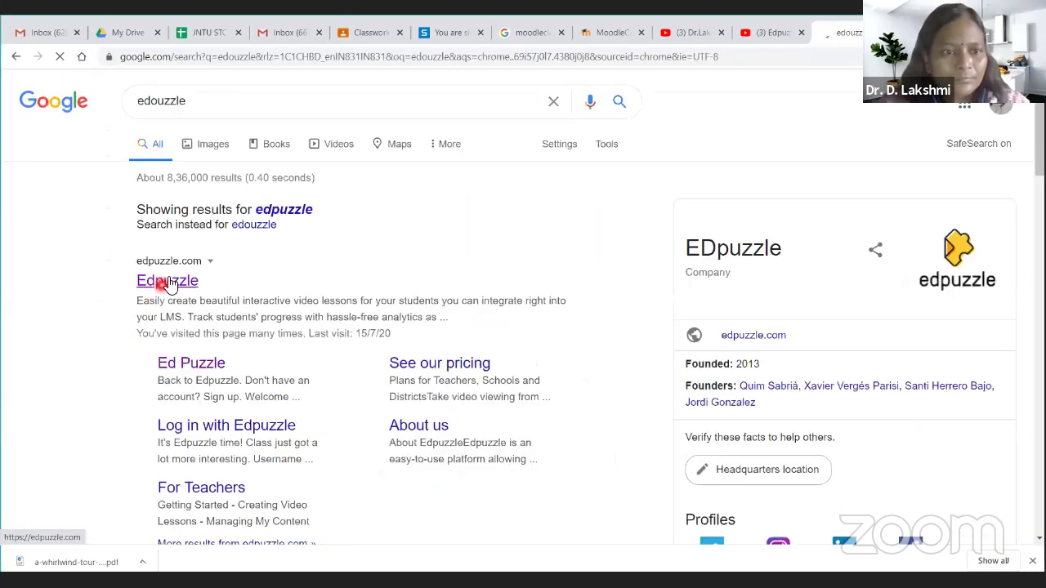
- Open the Edpuzzle website from the search results in a new tab and log in as a teacher with Google
right_click(176, 280)
click(205, 289)
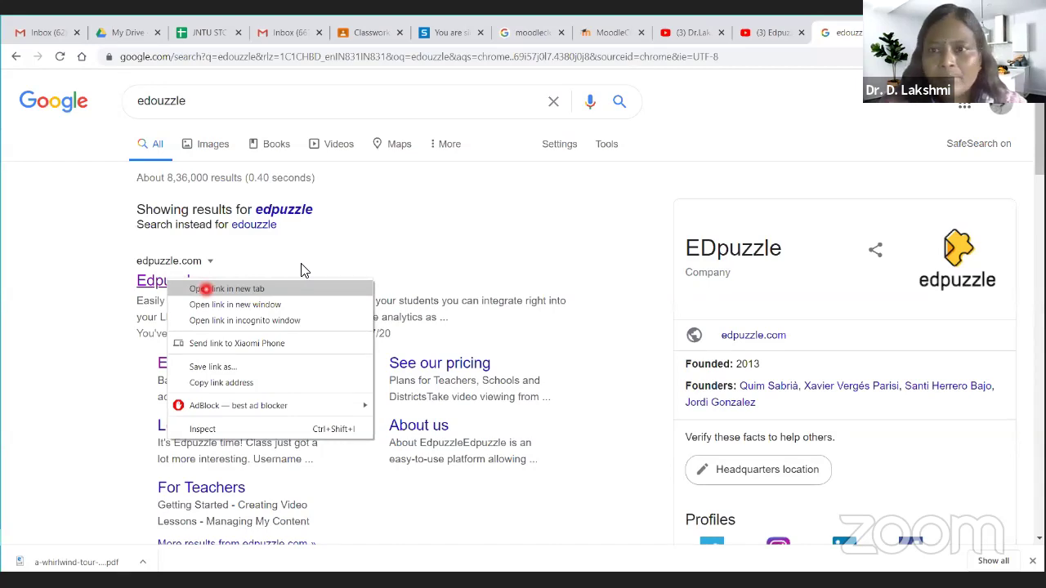
click(773, 139)
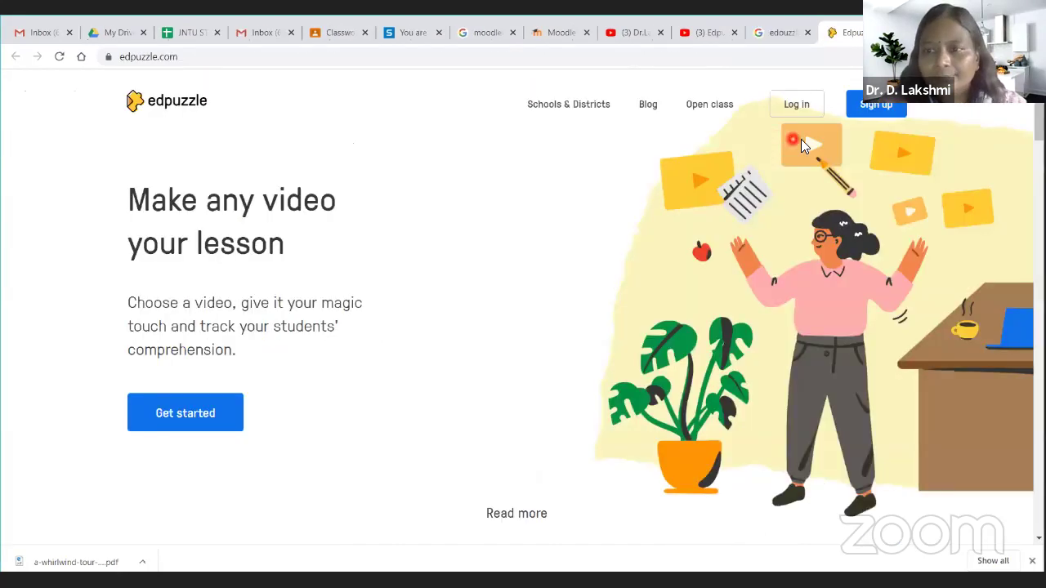
click(801, 108)
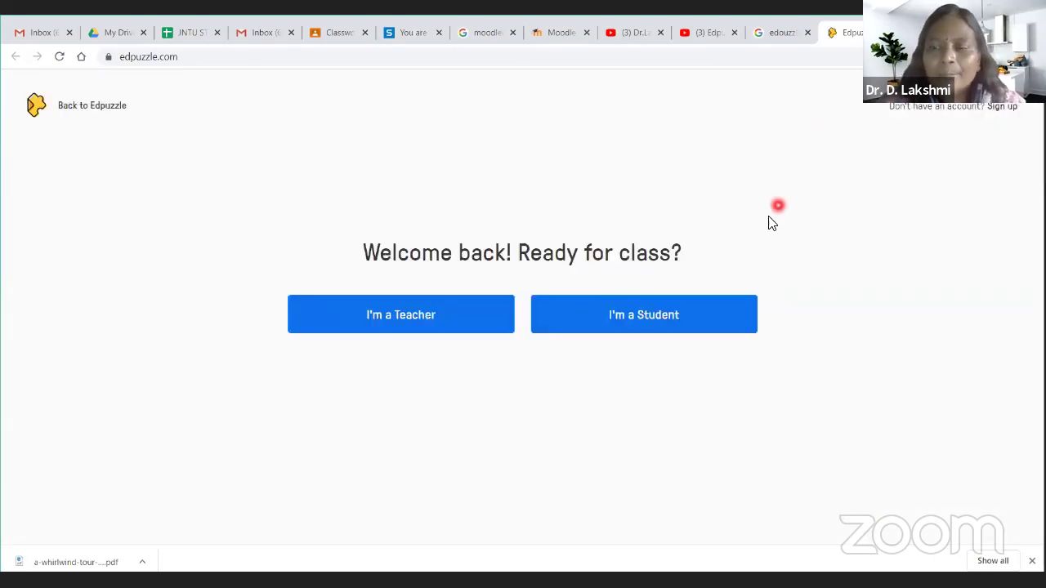
click(430, 323)
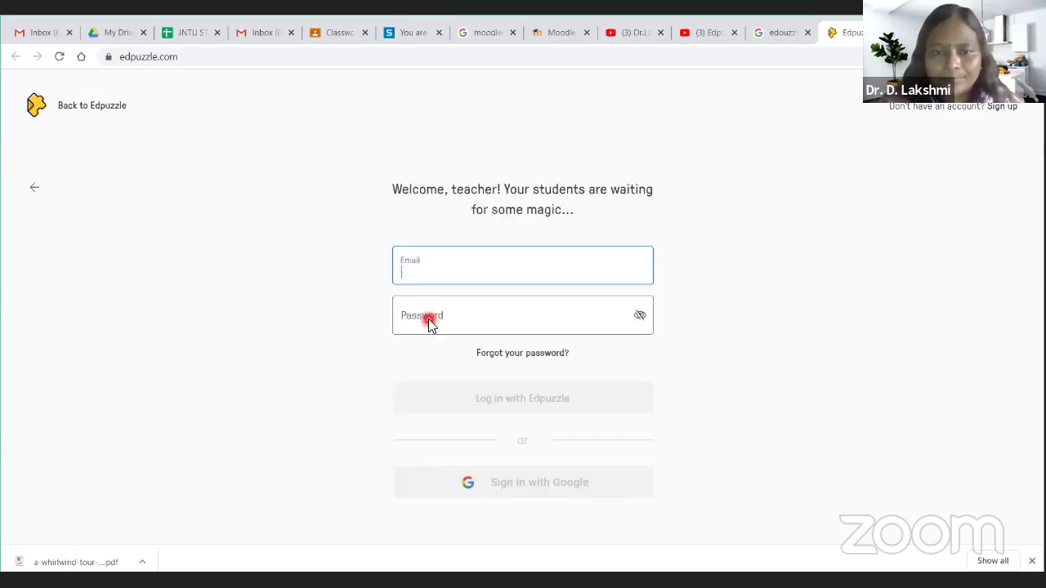
click(534, 488)
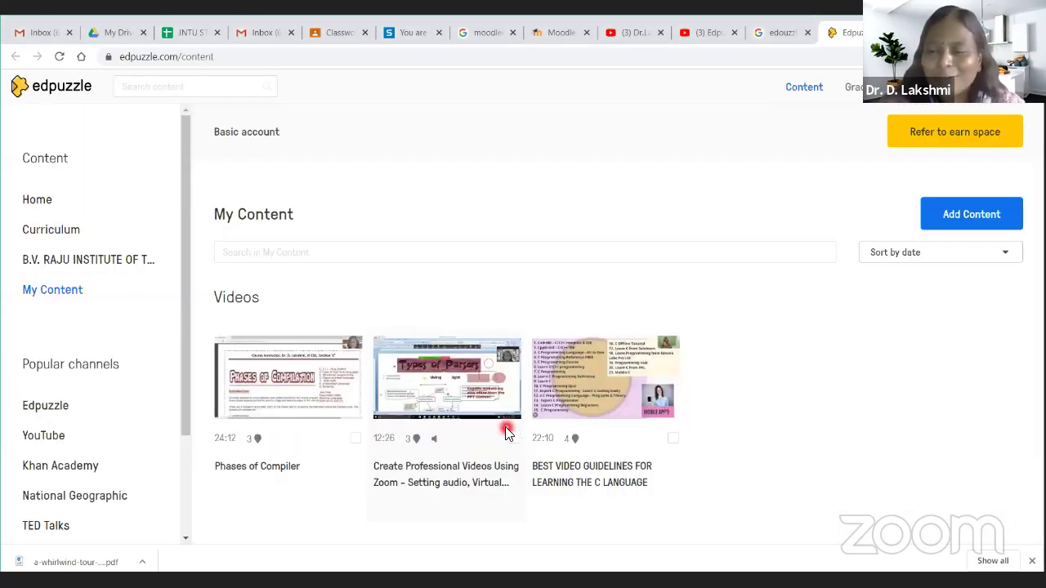
- View the BEST VIDEO GUIDELINES FOR LEARNING THE C LANGUAGE video, then show the due assignments of the Aurora class
click(585, 386)
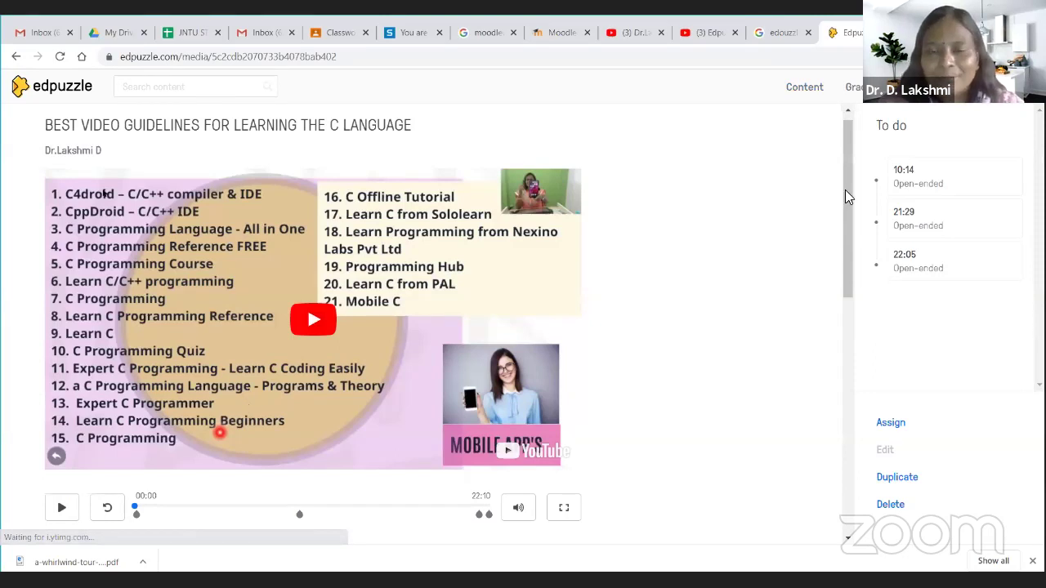
key(alt+Left)
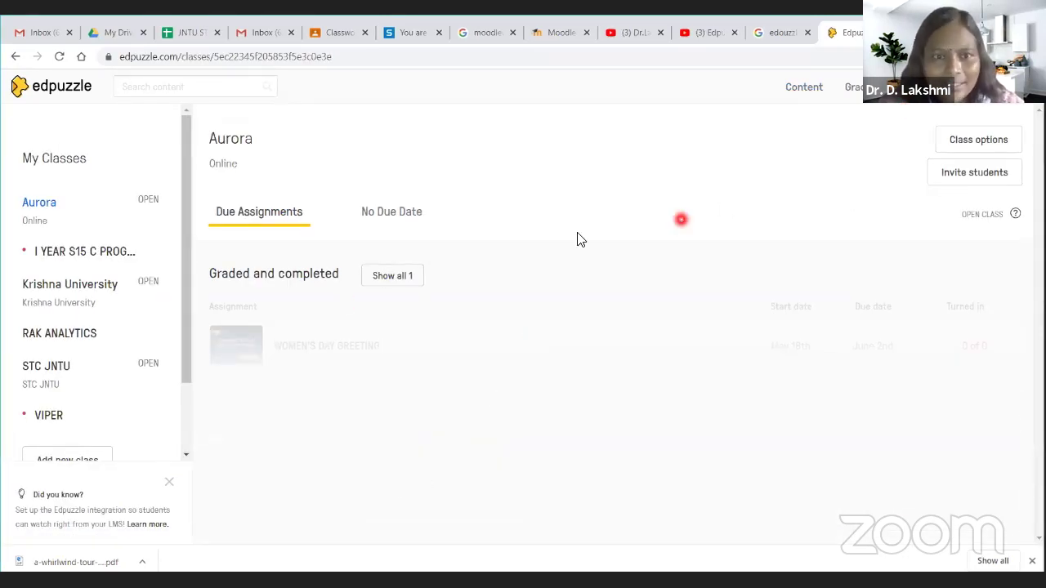
click(277, 218)
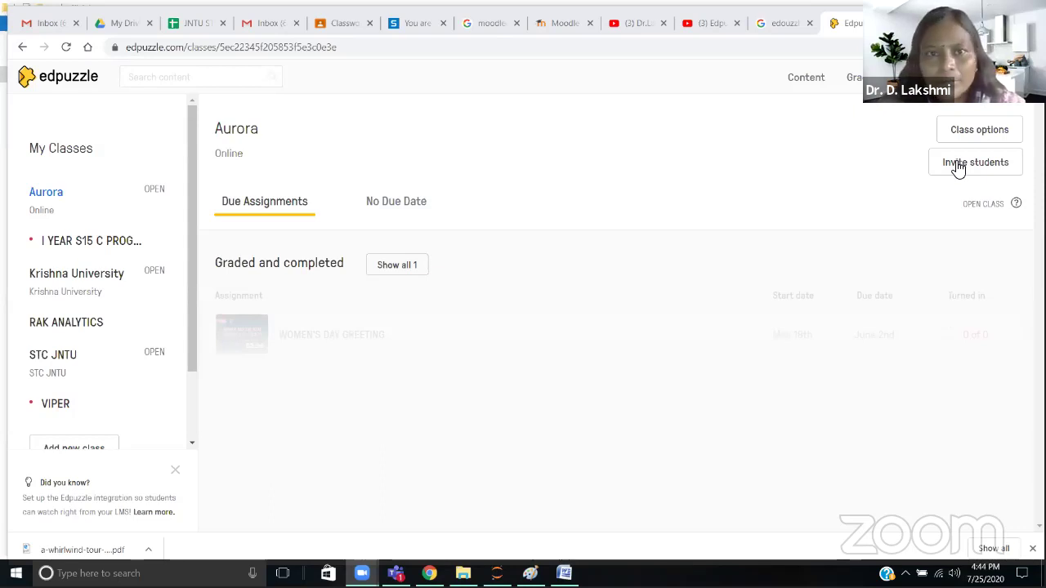
- Look through Edpuzzle's content home and the gradebook, then show the I YEAR S15 C PROGRAMMING class
click(801, 89)
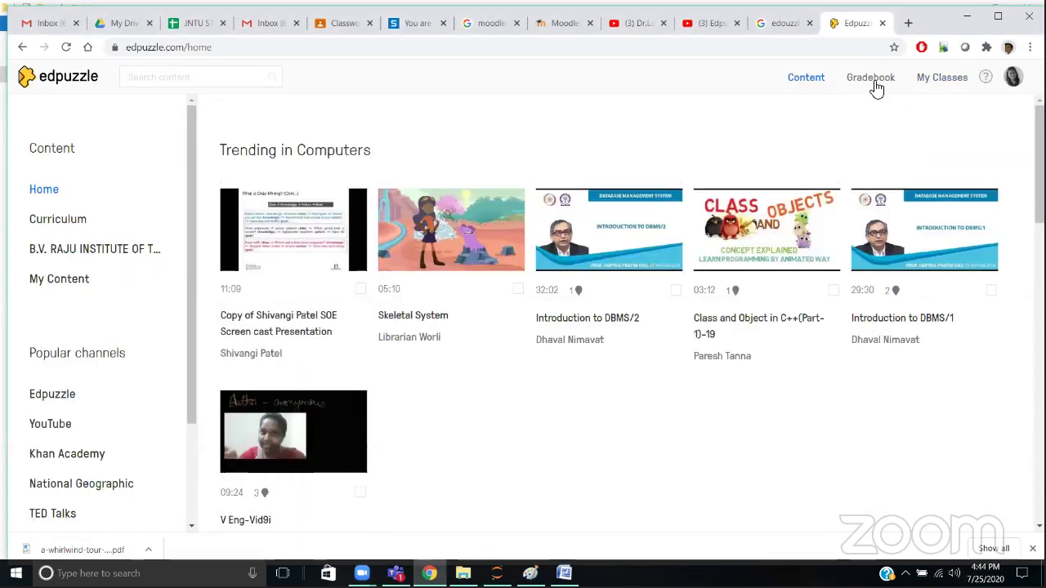
click(876, 79)
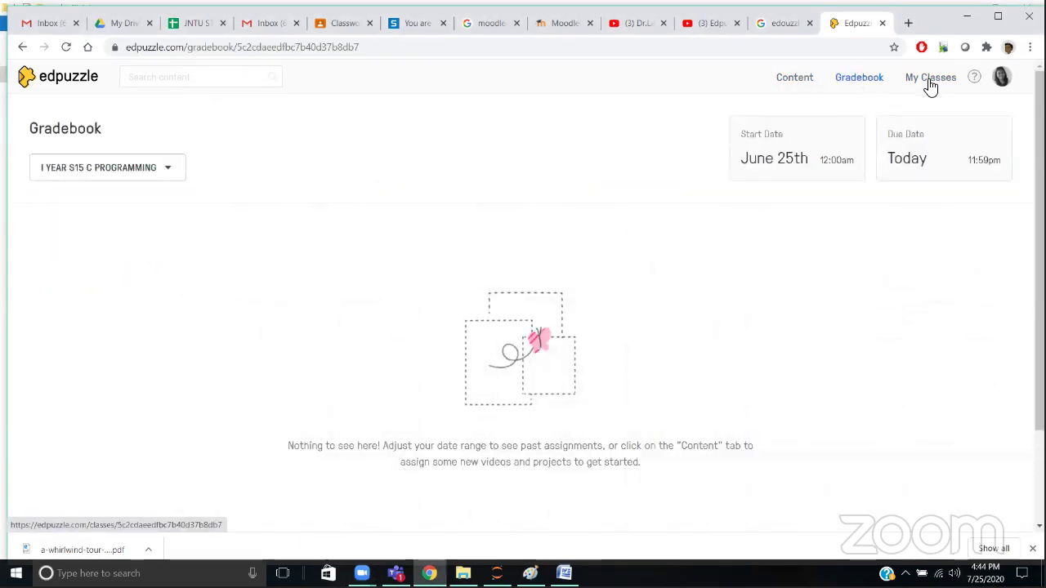
click(930, 80)
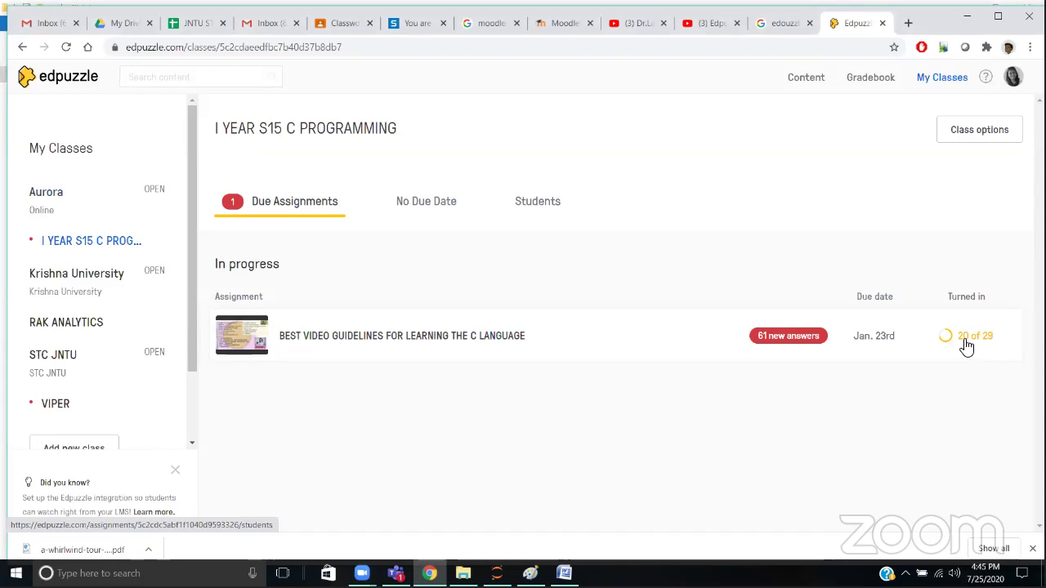
- Open the C language video assignment and examine each student's watched progress, grade, last watched date and turned-in status
click(790, 341)
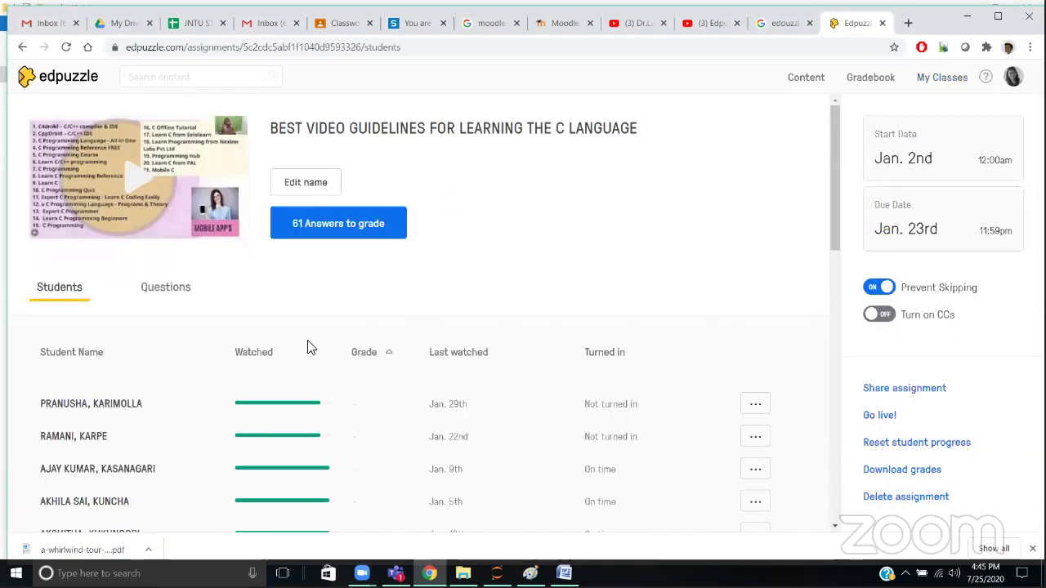
scroll(245, 362, down, 3)
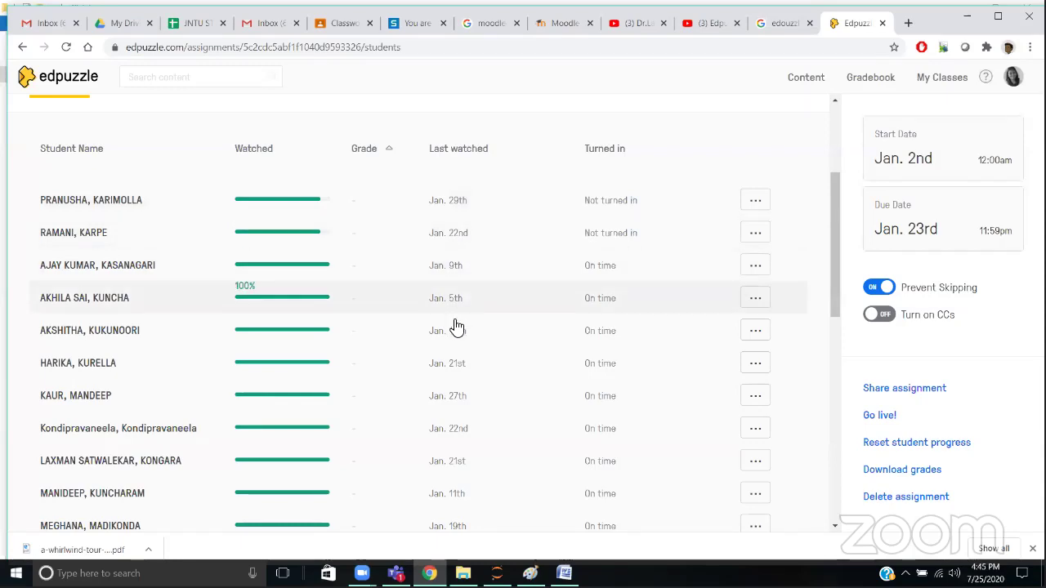
scroll(448, 357, down, 3)
scroll(583, 356, down, 6)
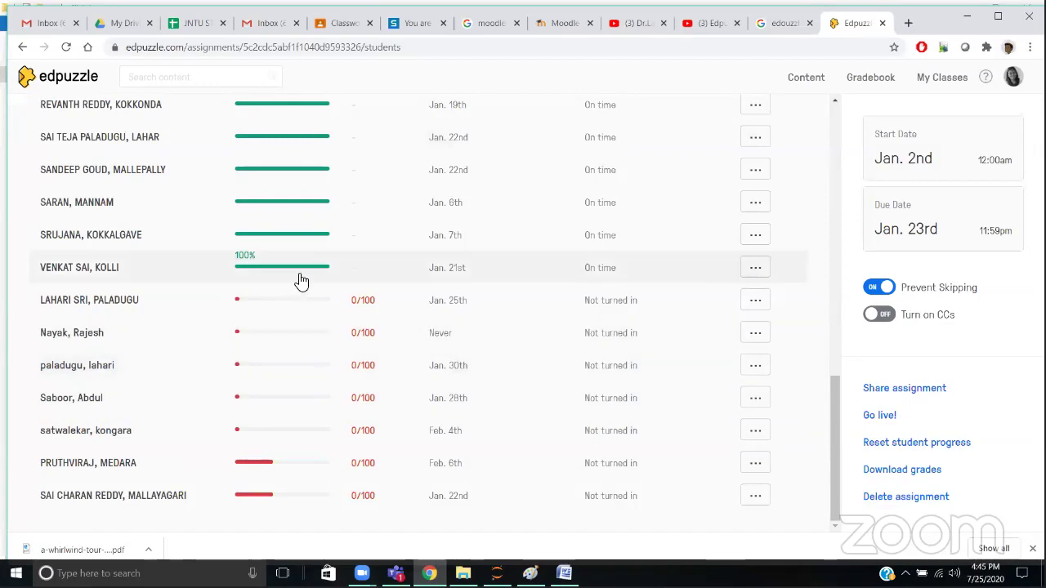
scroll(299, 142, up, 3)
scroll(299, 252, down, 3)
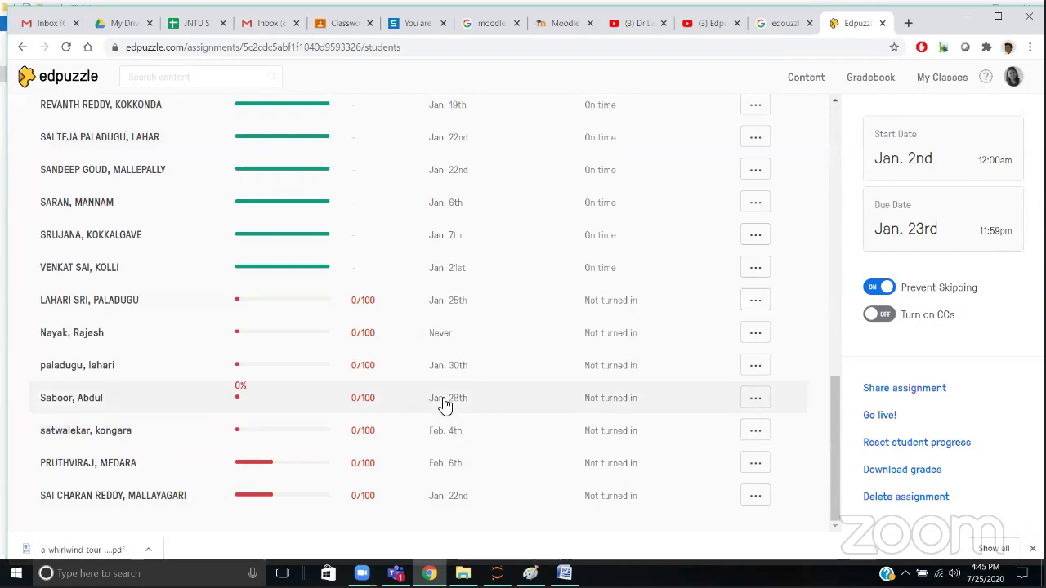
scroll(443, 405, up, 15)
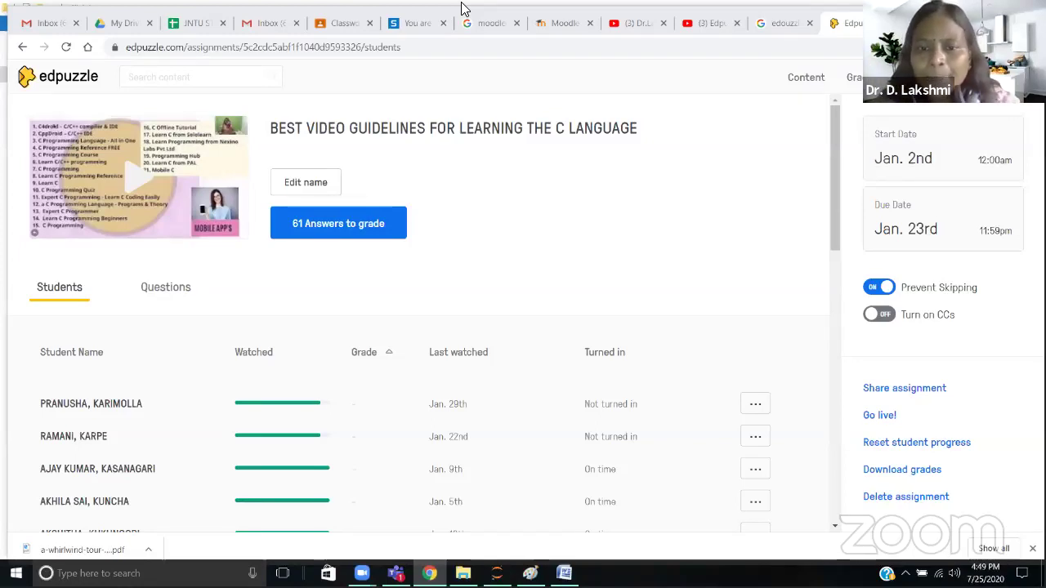
- Open the assignment's answers to grade and read the students' replies, from the usefulness question to the final feedback question
click(382, 233)
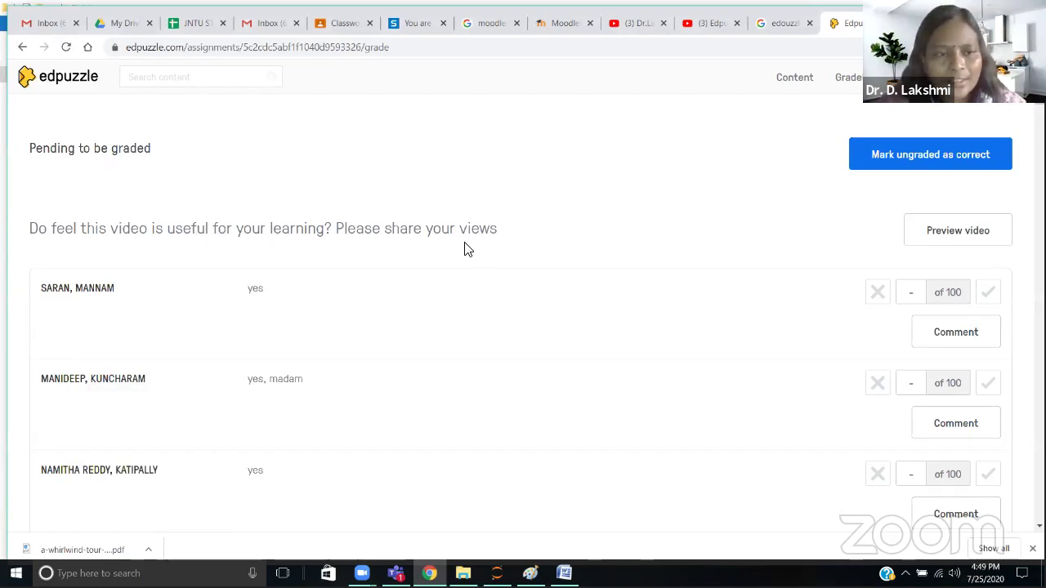
scroll(427, 310, down, 10)
scroll(423, 314, up, 10)
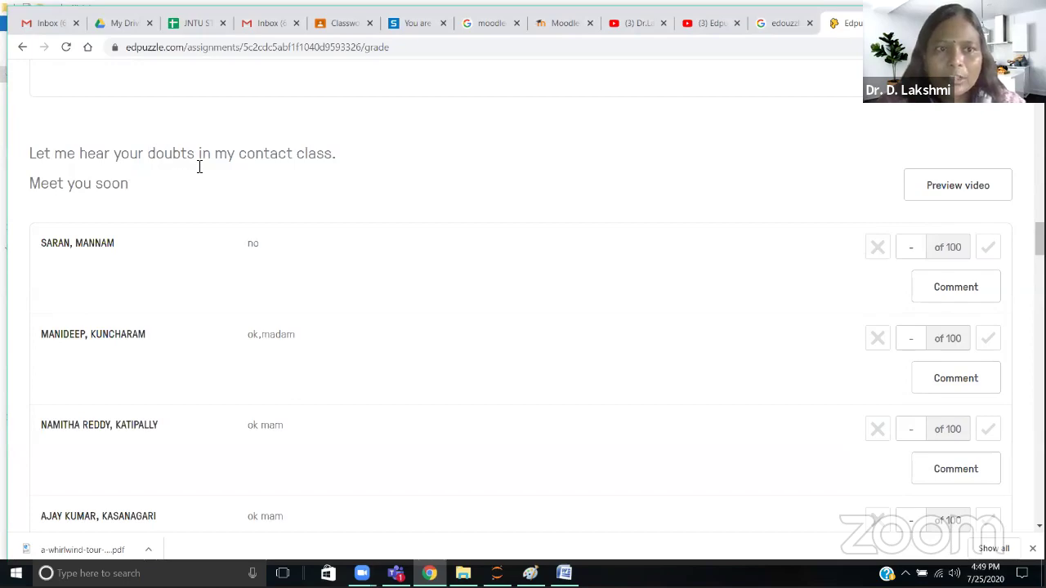
scroll(280, 381, down, 3)
scroll(280, 381, down, 20)
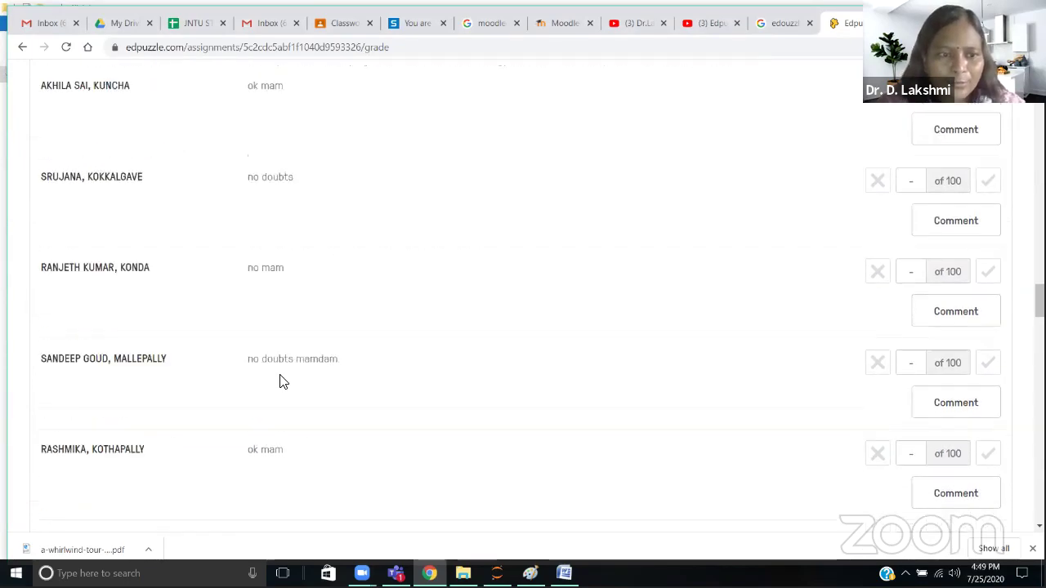
scroll(278, 395, up, 2)
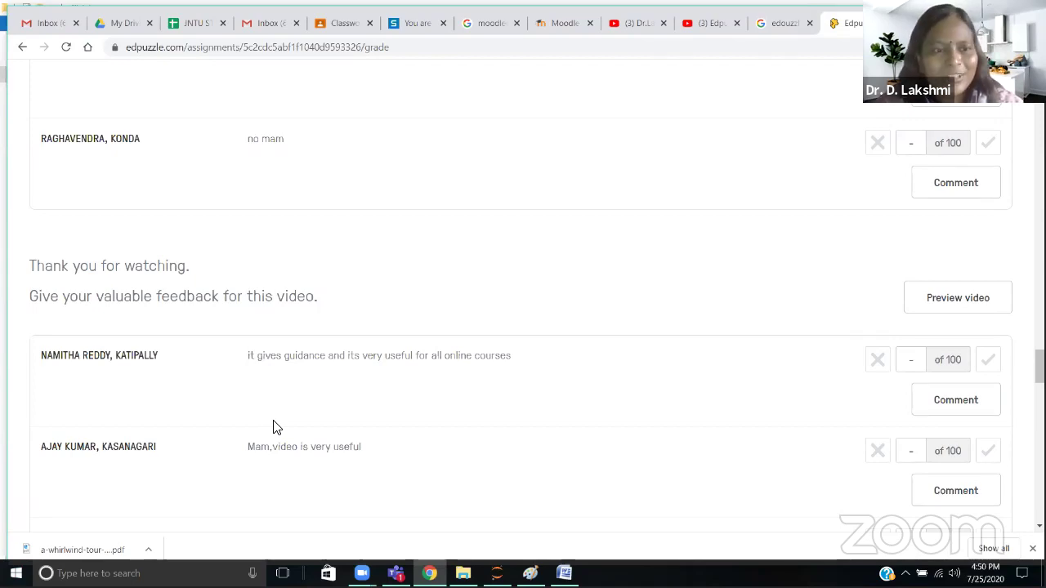
scroll(277, 426, up, 20)
scroll(277, 425, up, 20)
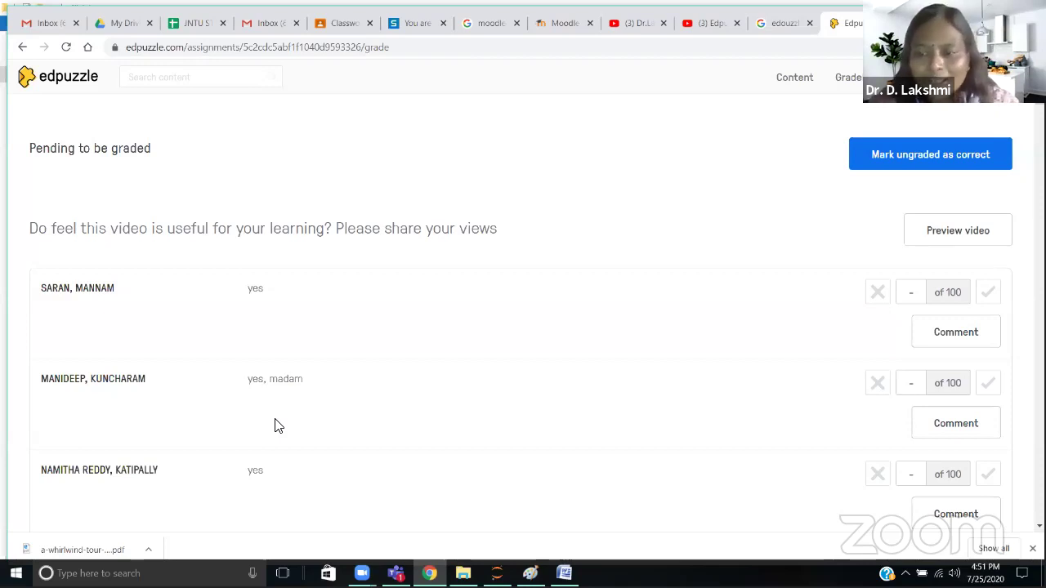
- Review the students' replies to the first question about whether the video is useful for their learning
scroll(282, 369, down, 3)
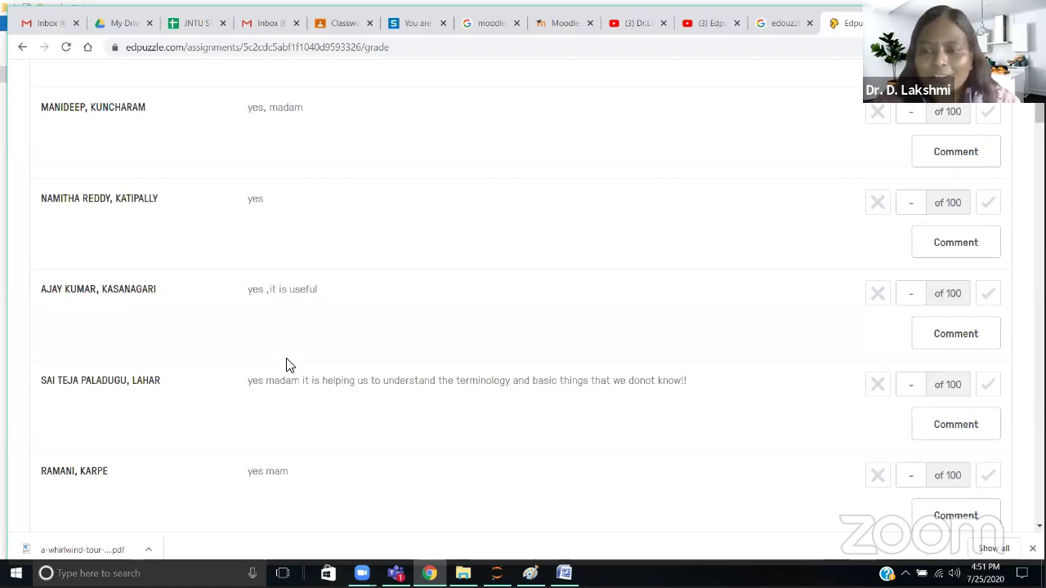
scroll(296, 365, down, 1)
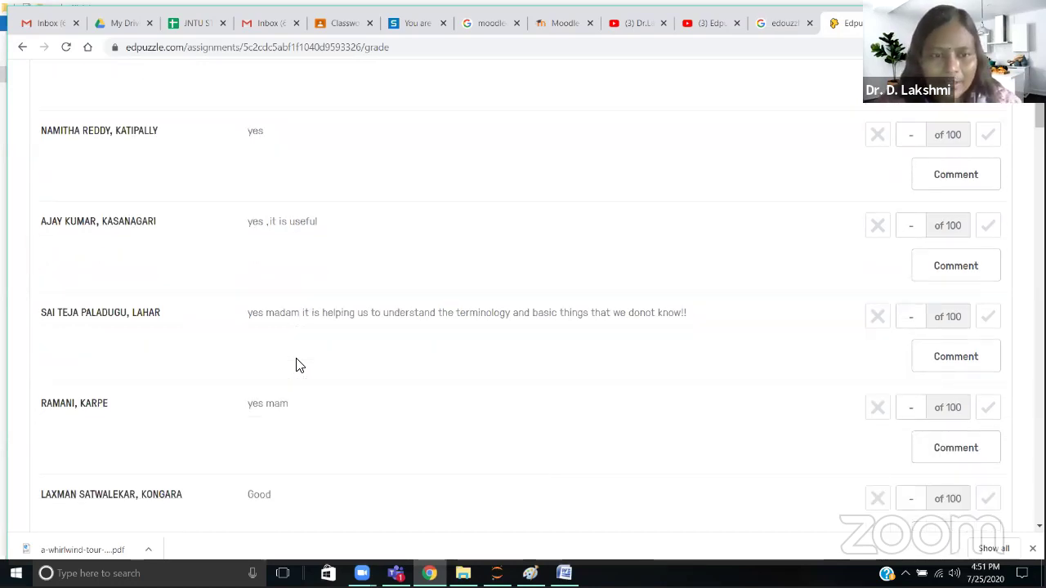
scroll(417, 384, down, 1)
scroll(393, 399, down, 12)
scroll(391, 399, up, 15)
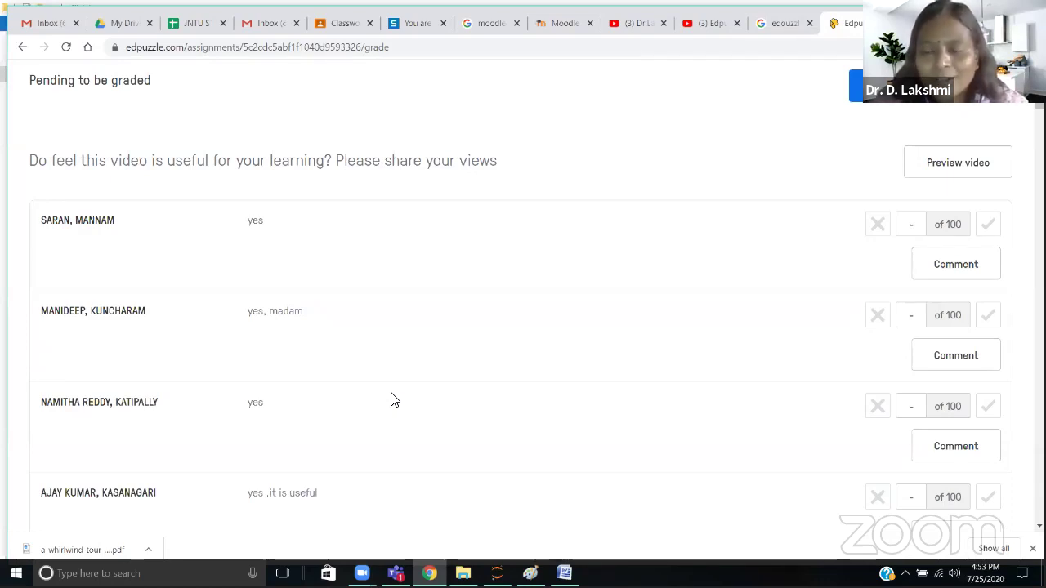
- Switch to the JNTU STC spreadsheet and view the list of tool categories on the Index_Page sheet
click(190, 26)
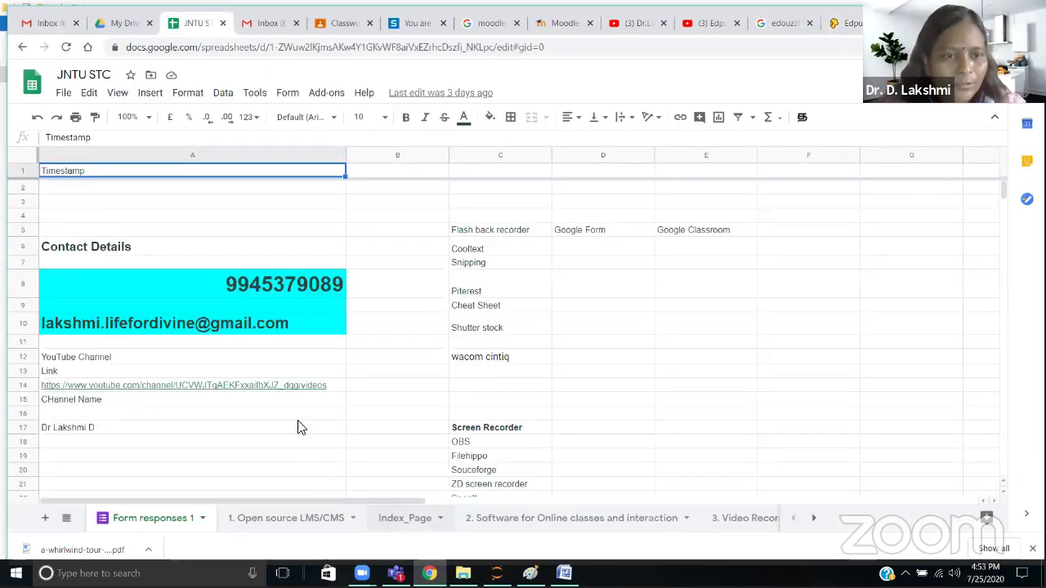
scroll(317, 410, down, 1)
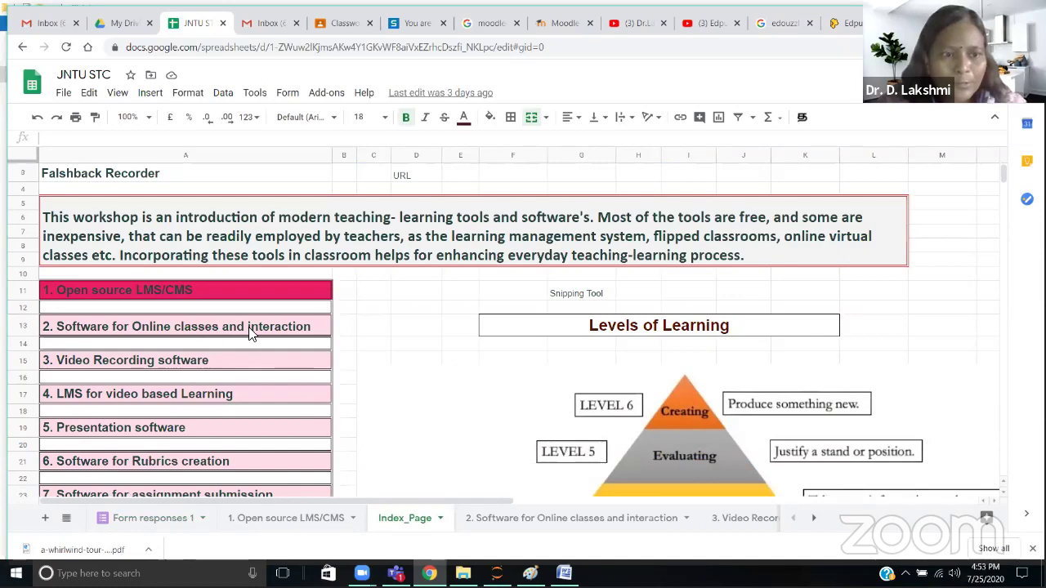
scroll(241, 332, down, 1)
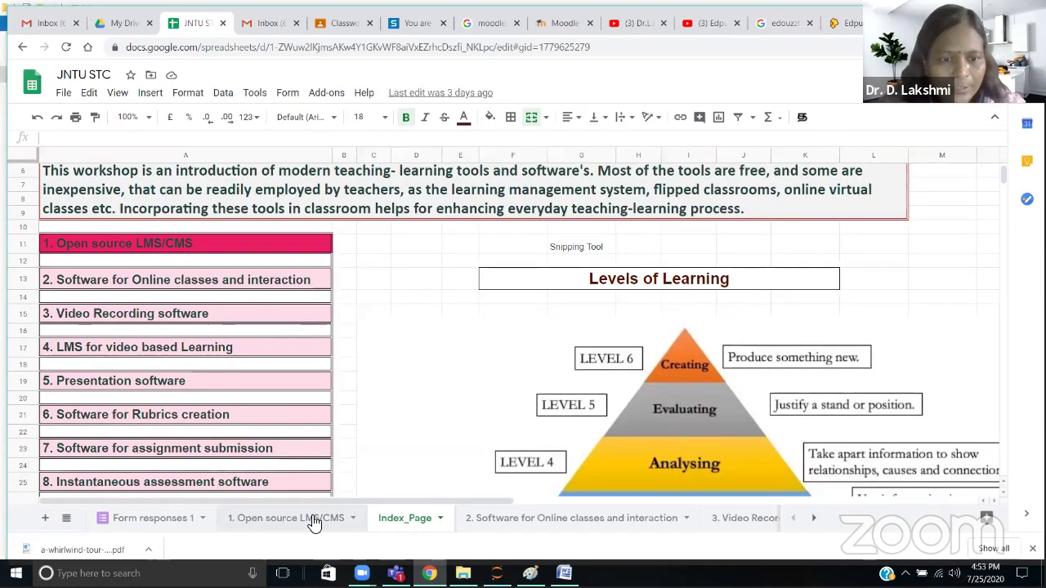
- Show the Open source LMS/CMS sheet and examine the table of learning platforms with their URLs and features
click(314, 522)
scroll(459, 413, down, 4)
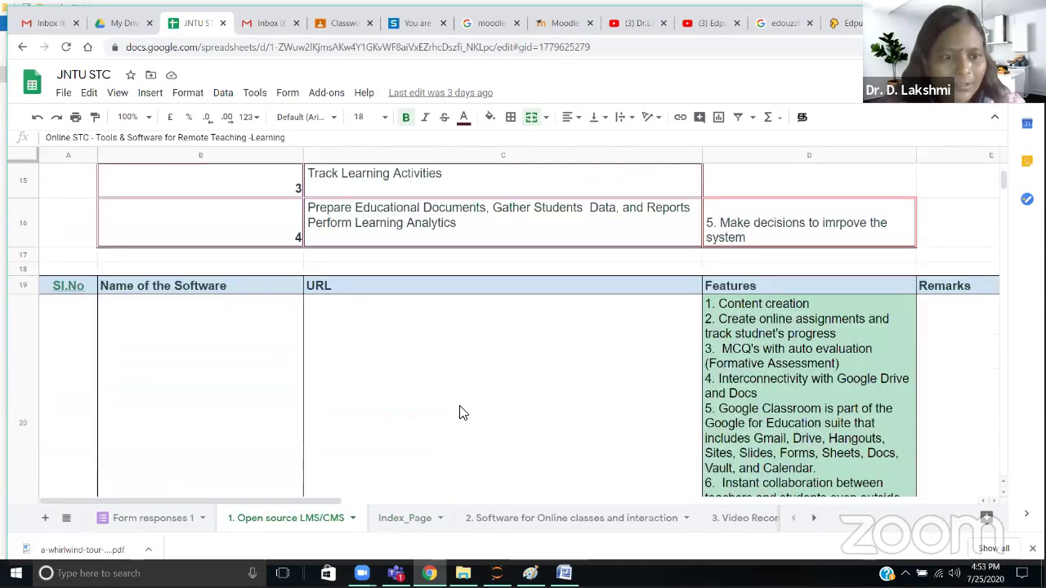
scroll(214, 402, down, 3)
scroll(224, 374, down, 3)
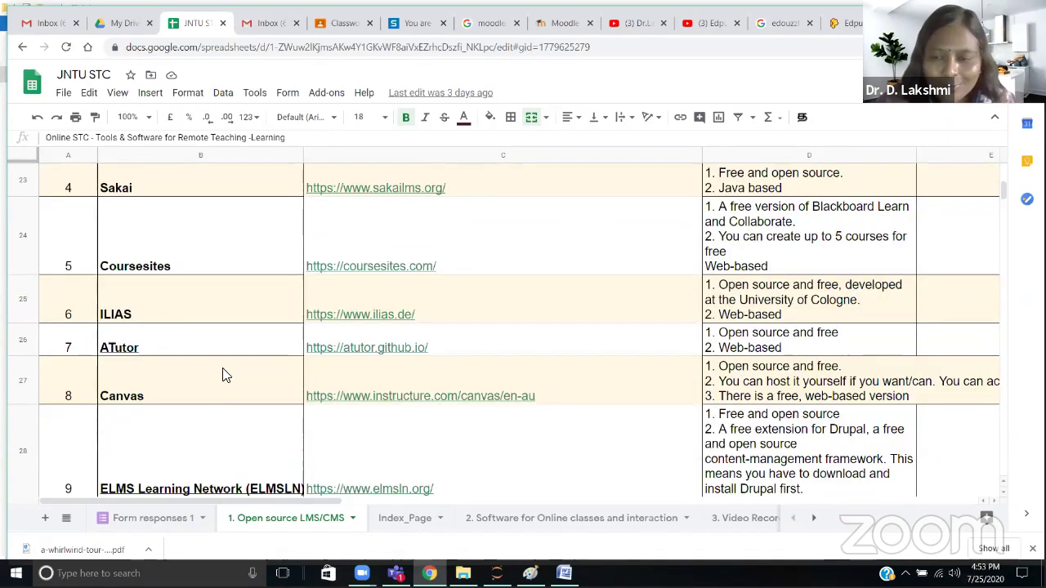
scroll(223, 373, up, 5)
scroll(224, 373, down, 3)
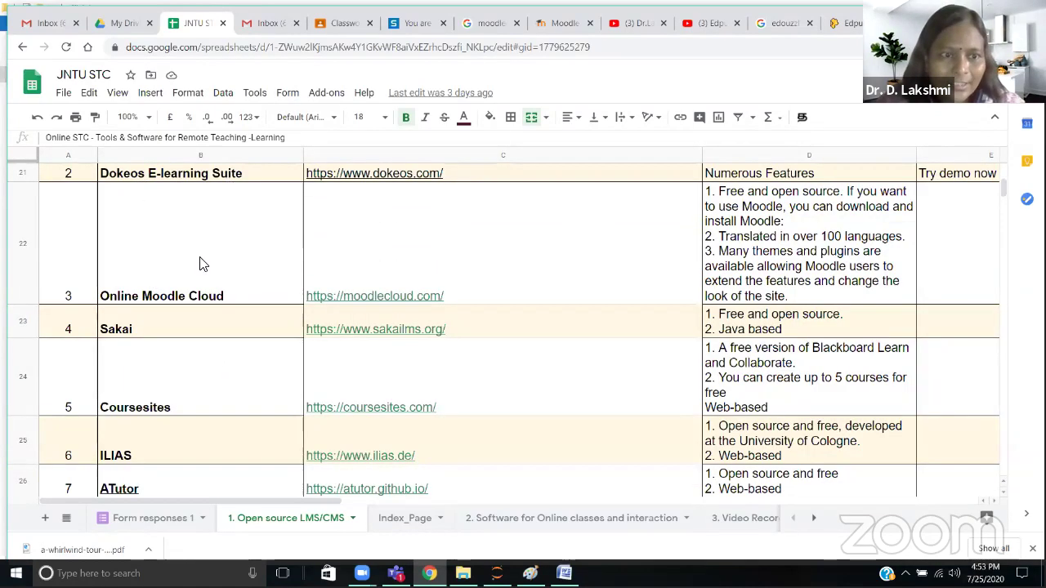
- Examine the rest of the Open source LMS/CMS list, from Online Moodle Cloud to Social Media Based Learning
scroll(180, 320, down, 2)
scroll(180, 320, down, 3)
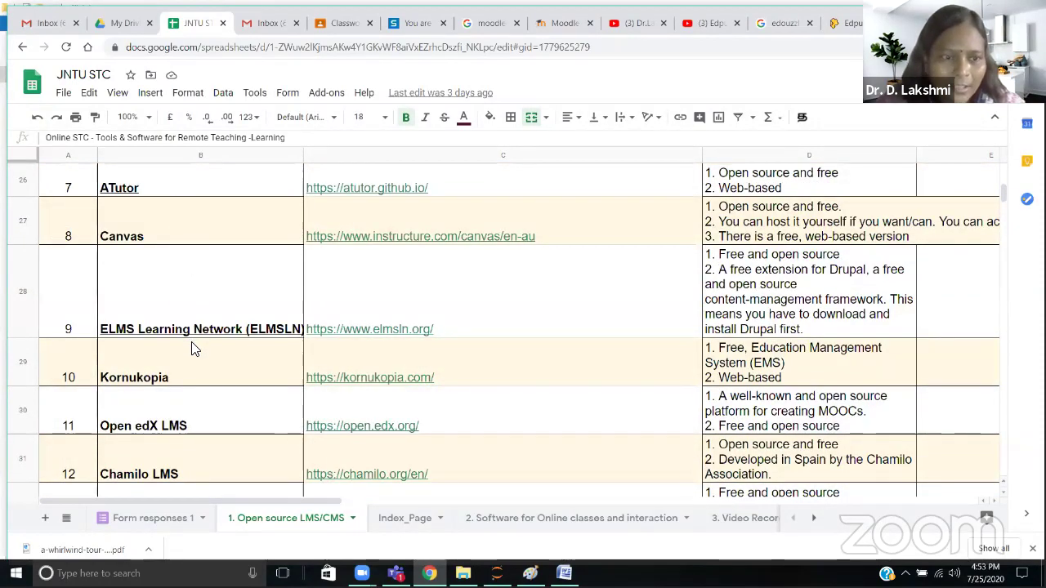
scroll(192, 343, down, 2)
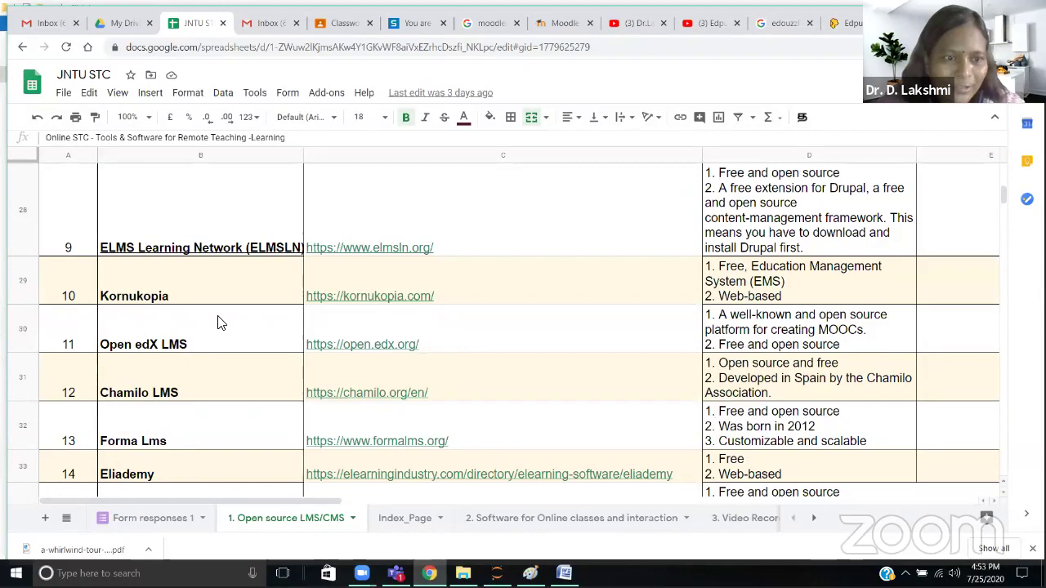
scroll(219, 325, down, 1)
scroll(218, 324, down, 1)
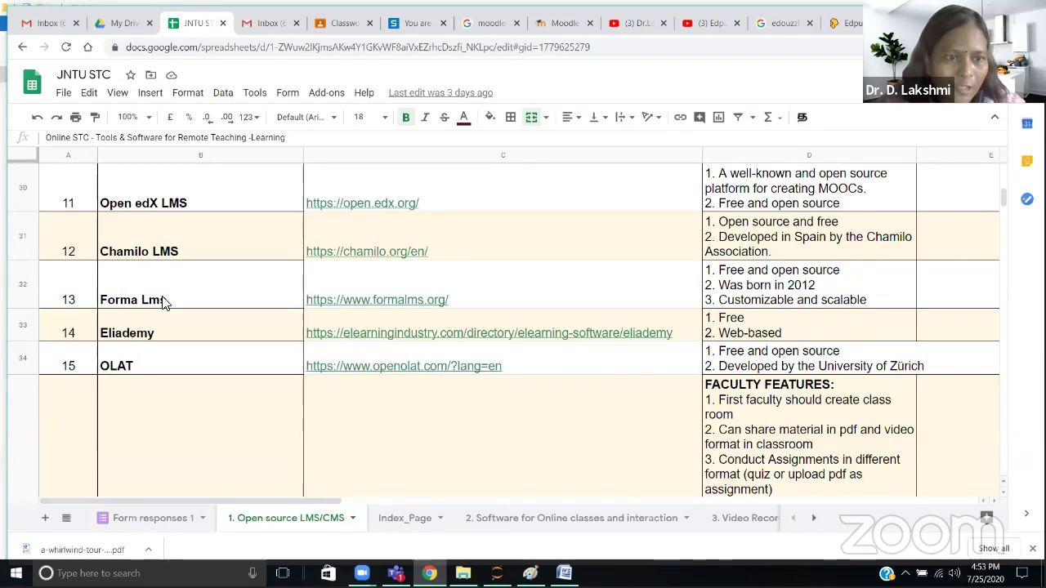
scroll(161, 346, down, 6)
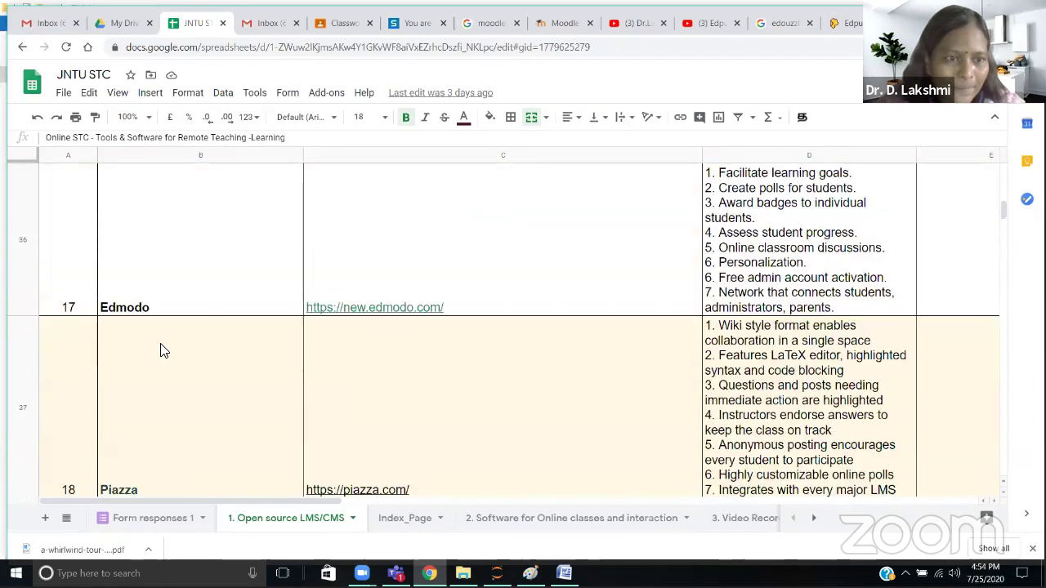
scroll(161, 352, down, 3)
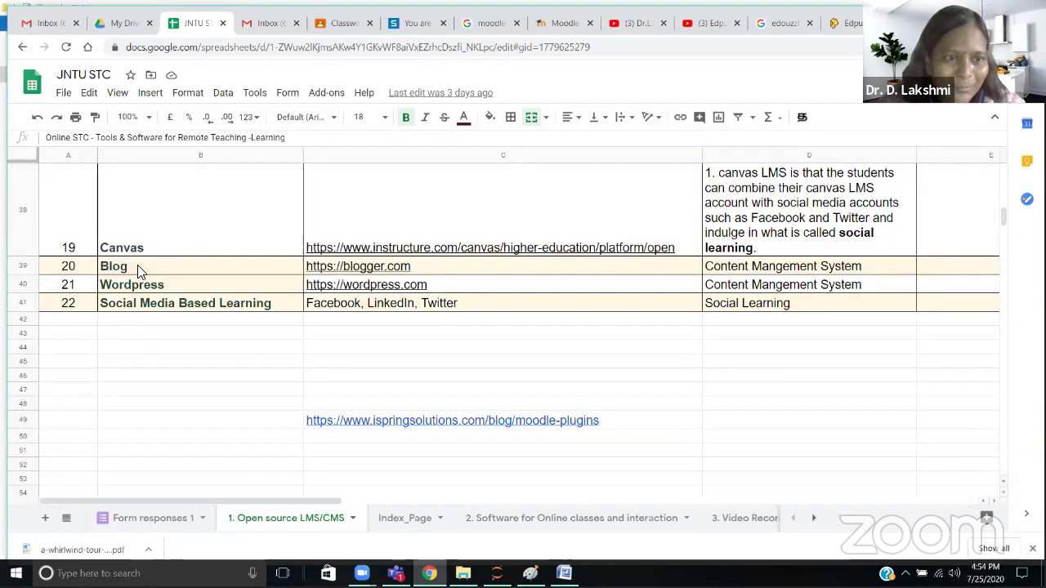
- Return to the Online Moodle Cloud entry and point out its name and URL cells
scroll(233, 325, up, 5)
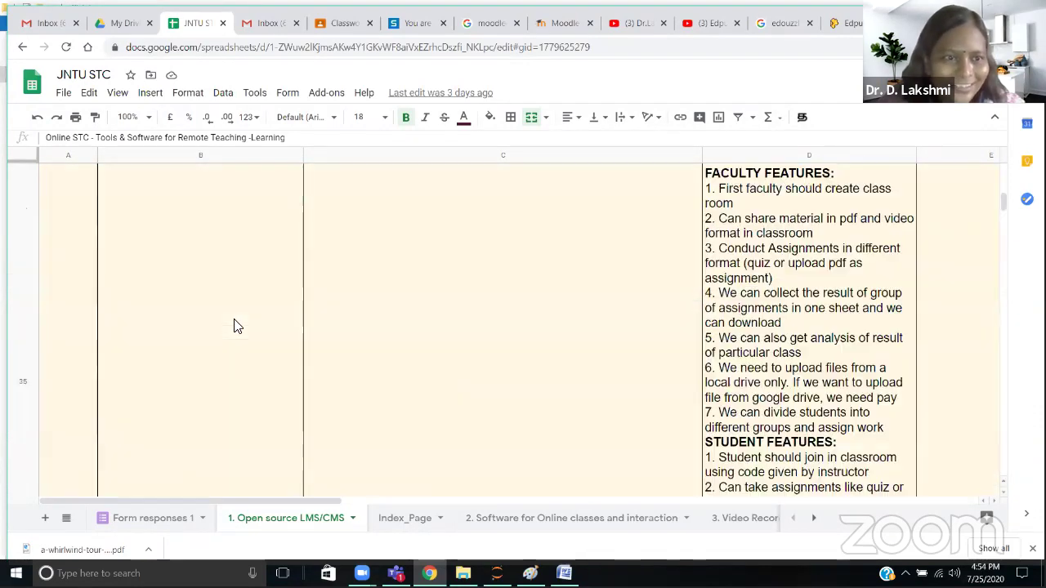
scroll(234, 325, up, 6)
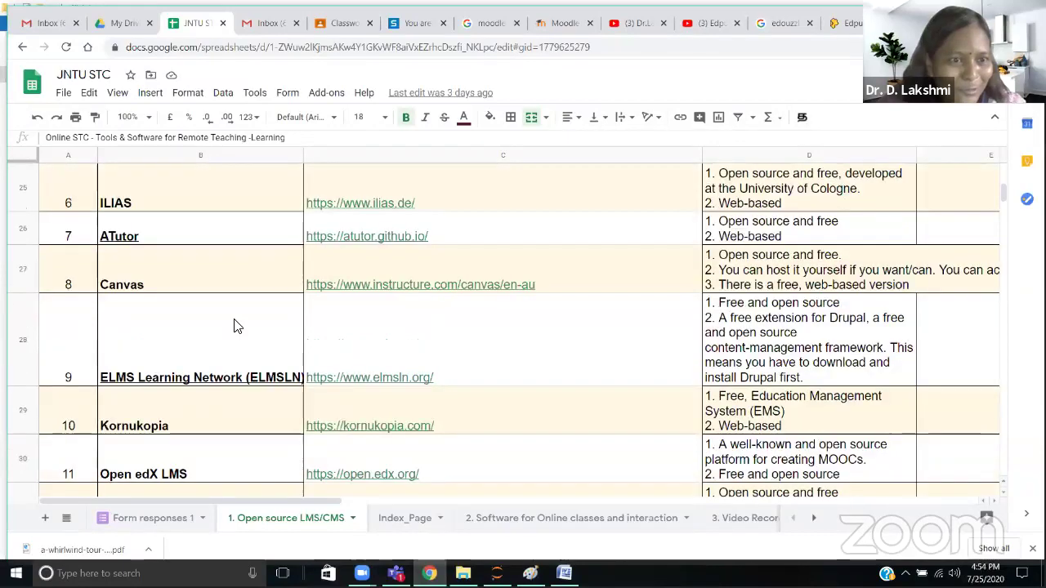
scroll(234, 325, up, 2)
scroll(234, 326, down, 1)
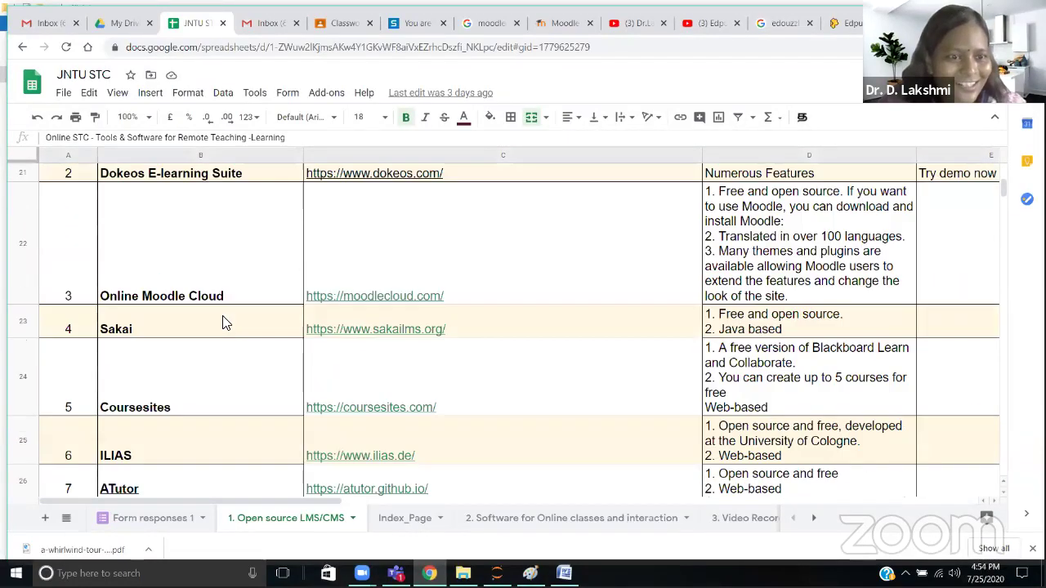
click(163, 296)
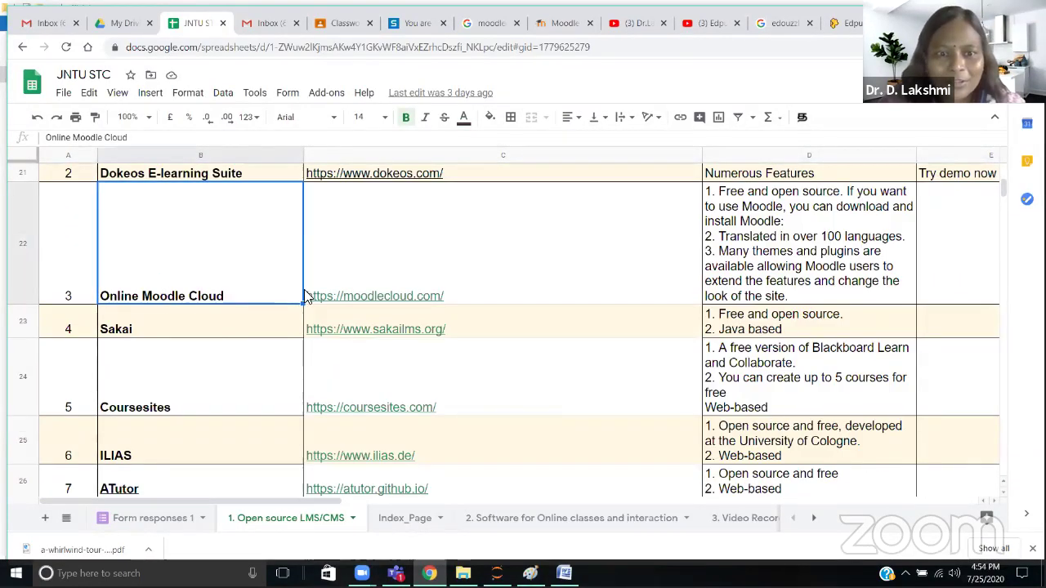
click(370, 296)
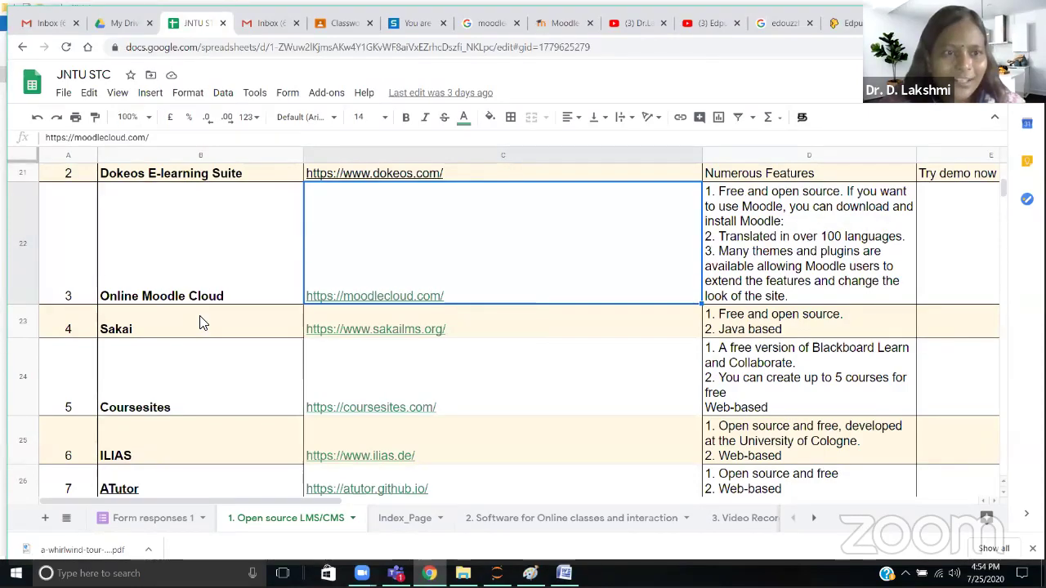
scroll(201, 320, up, 3)
scroll(146, 346, down, 3)
click(171, 292)
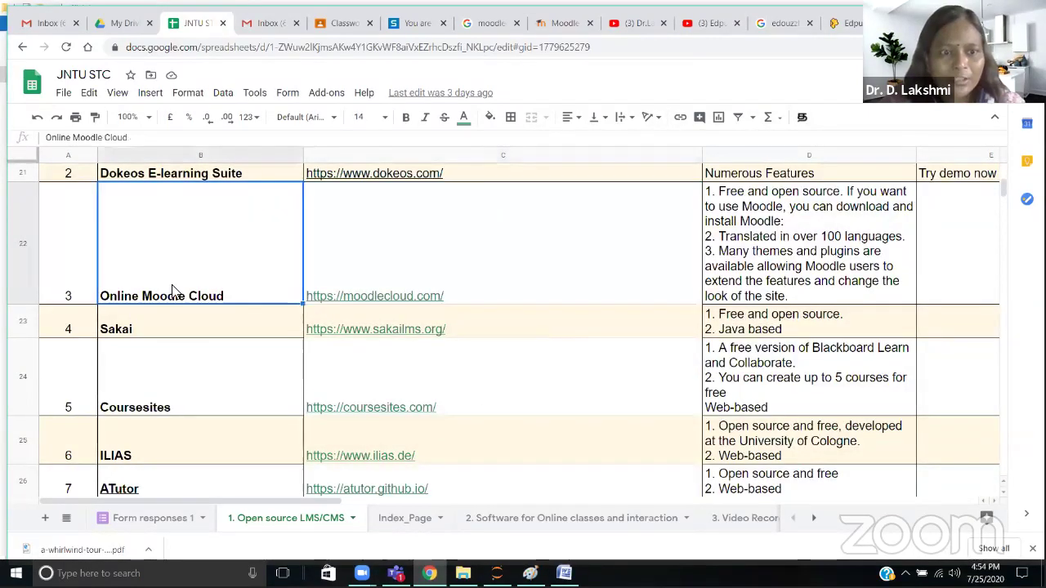
- Show the Index_Page sheet and review its tool categories through Plagiarism Tool, singling out the Mind mapping software entry
scroll(178, 310, down, 15)
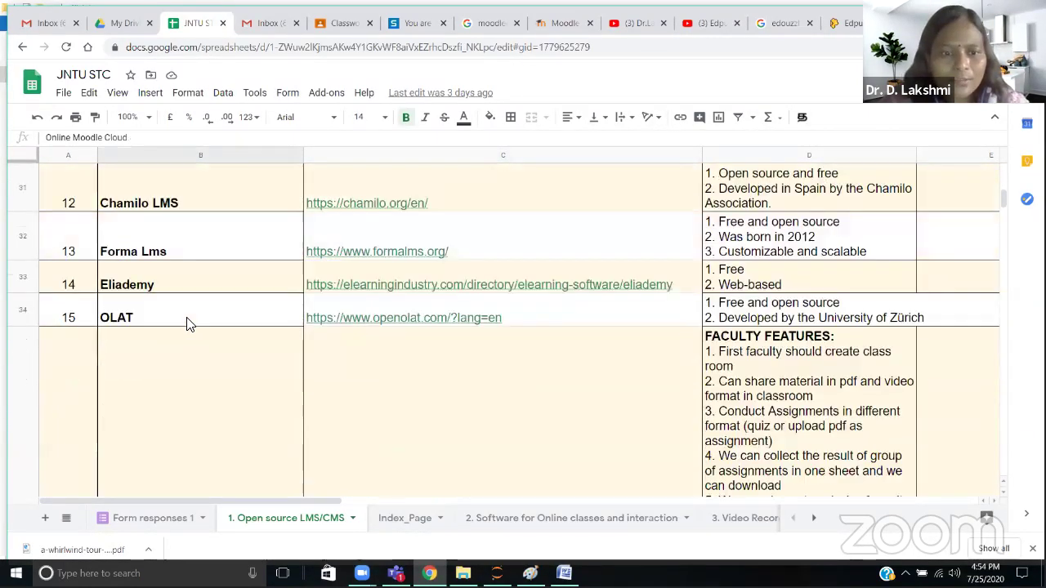
scroll(183, 464, down, 3)
click(401, 518)
scroll(190, 401, down, 5)
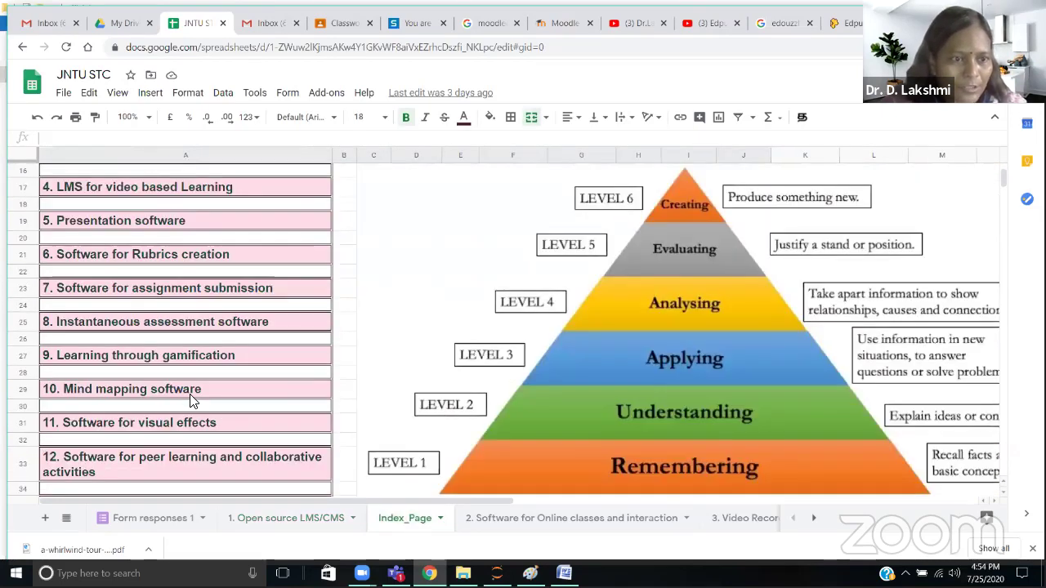
scroll(190, 398, down, 3)
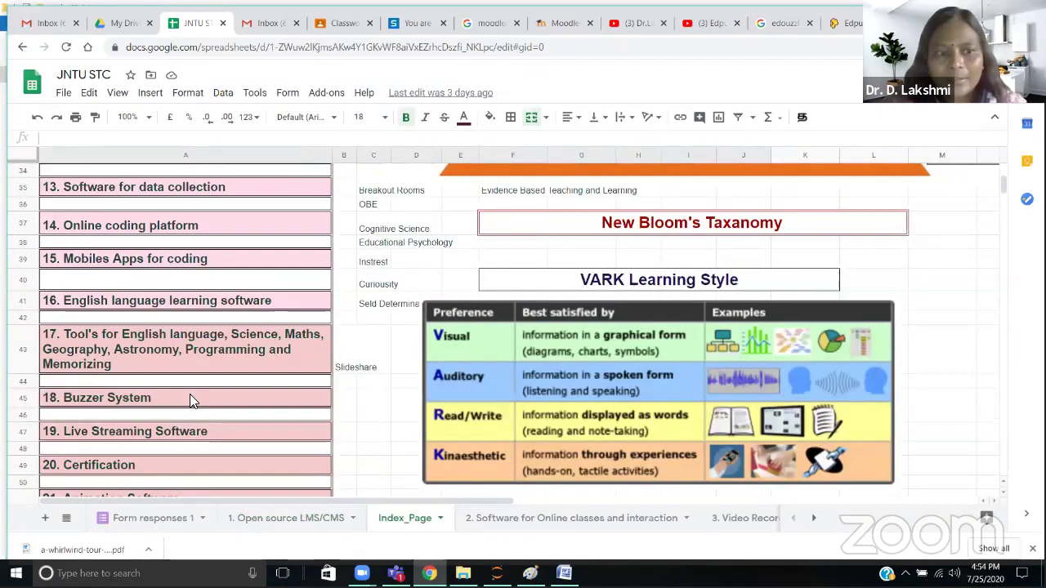
scroll(190, 399, down, 3)
scroll(189, 399, up, 5)
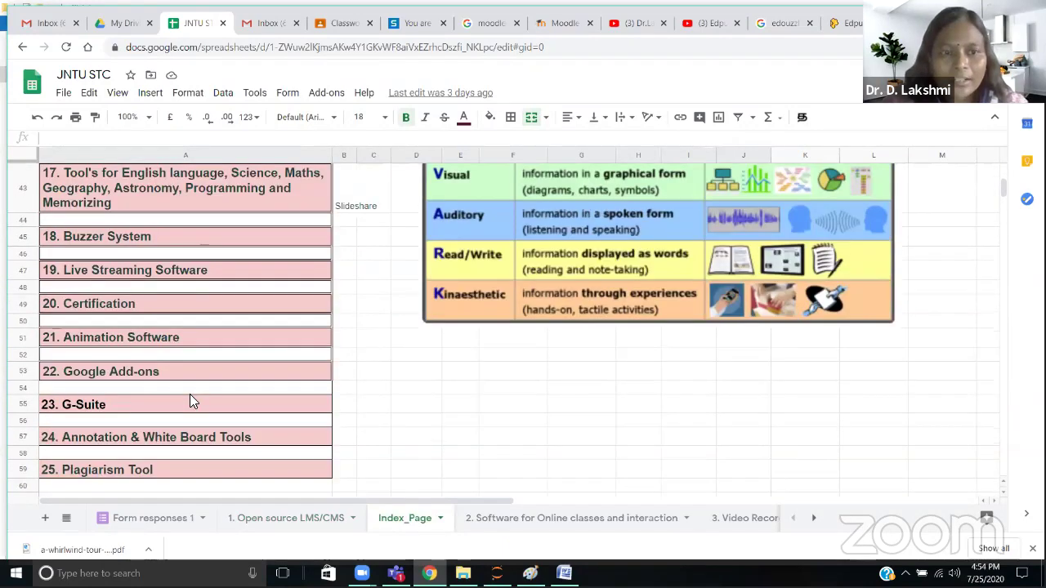
scroll(190, 400, up, 1)
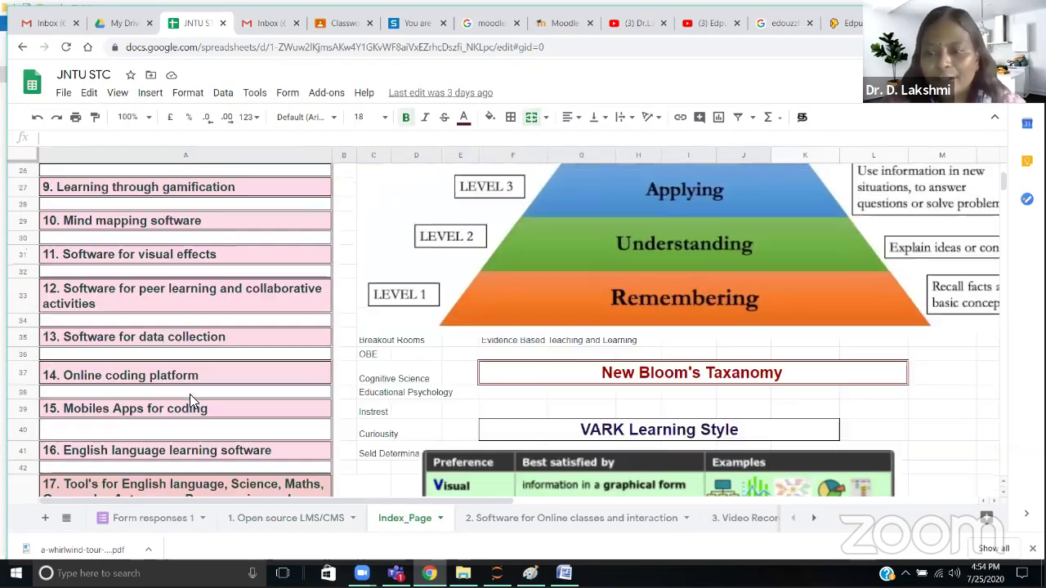
click(168, 213)
scroll(184, 203, up, 2)
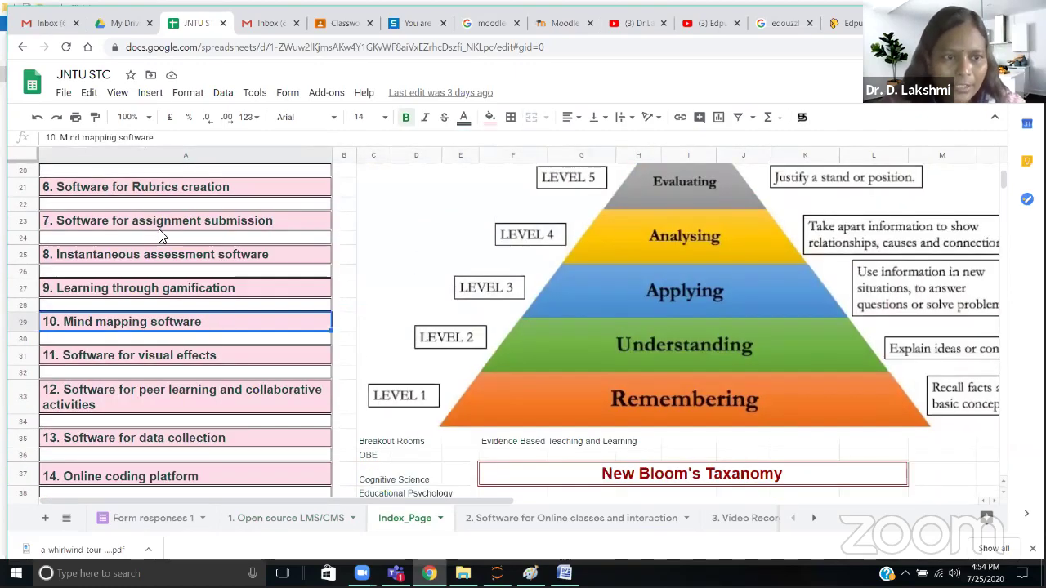
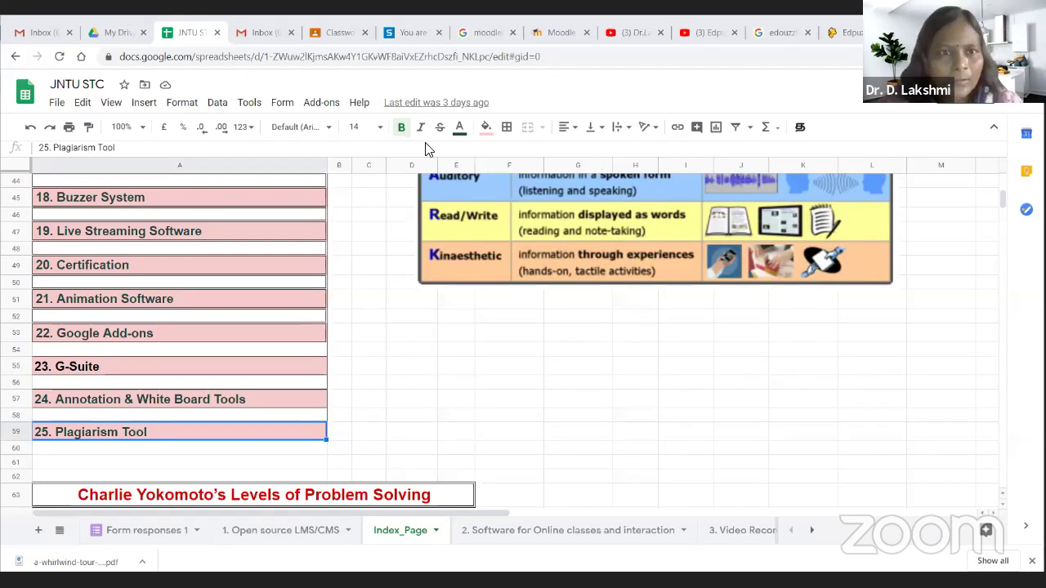
- Switch to Google Drive and open Google Classroom from the list of Google apps
click(123, 37)
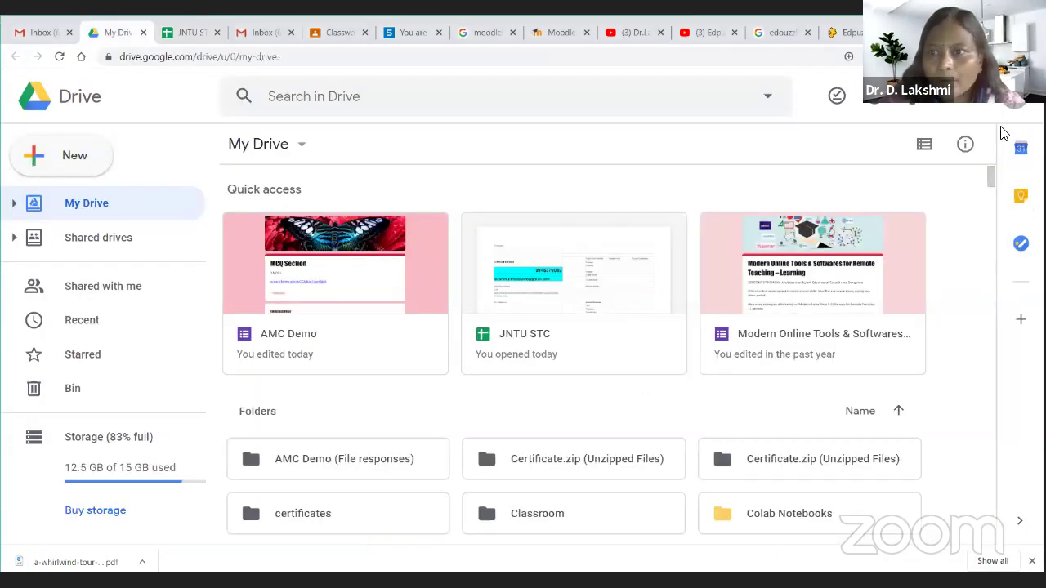
click(974, 106)
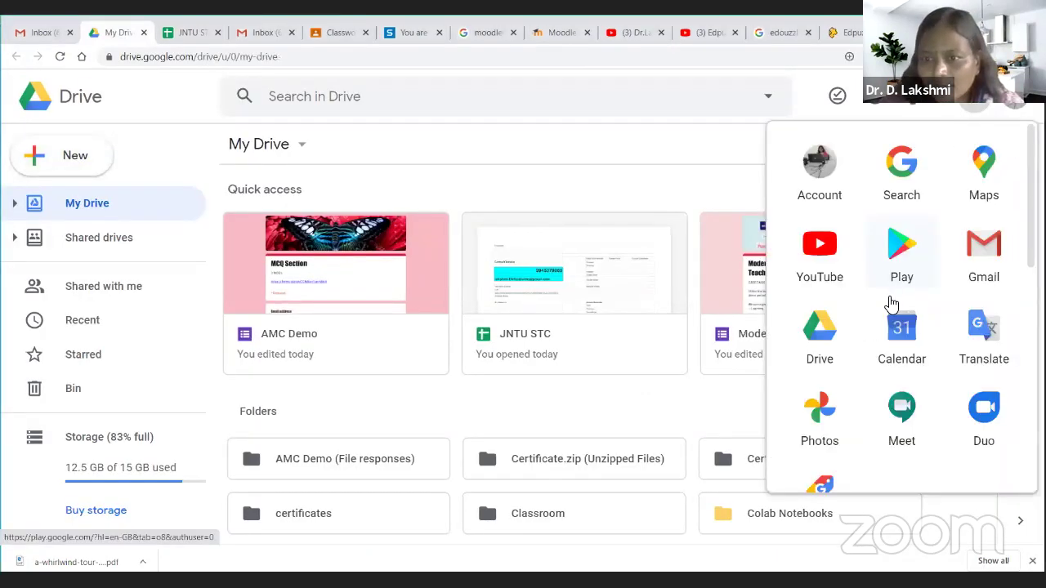
scroll(909, 229, down, 5)
click(899, 210)
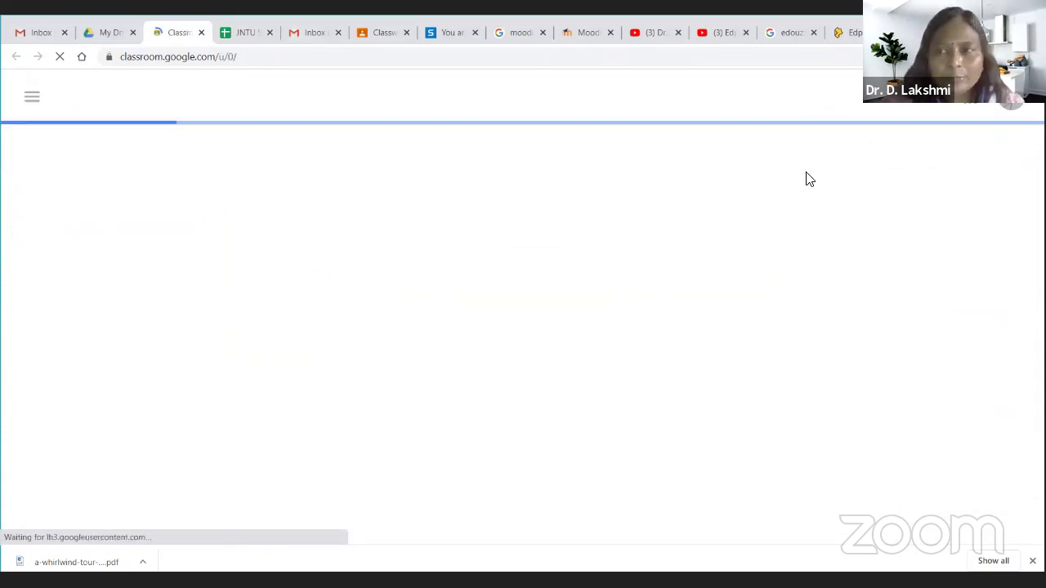
- Switch Google Classroom to the teacher's bvrit.ac.in account and close the previous account's Classroom page
click(996, 117)
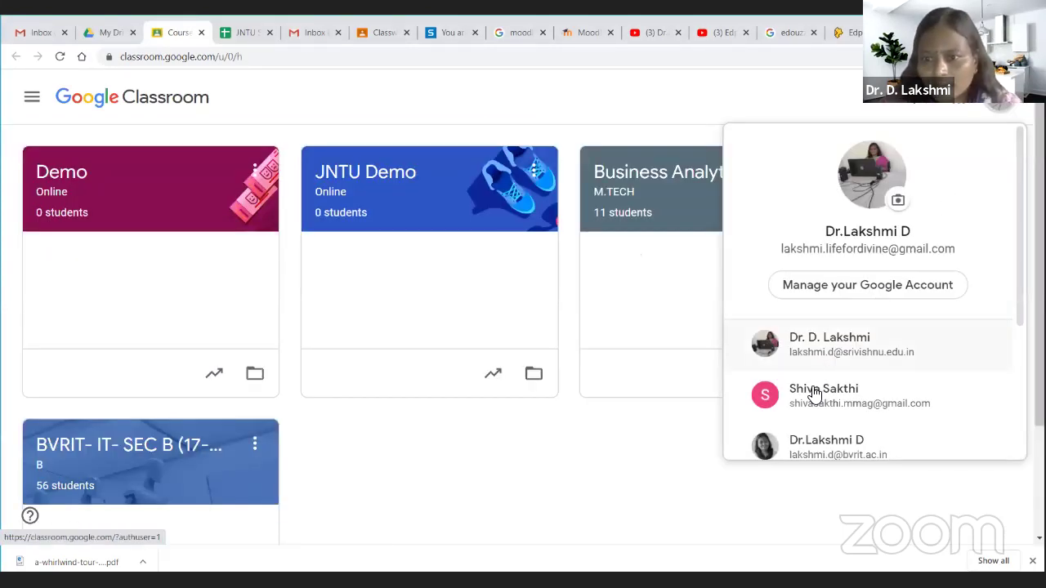
scroll(807, 378, down, 1)
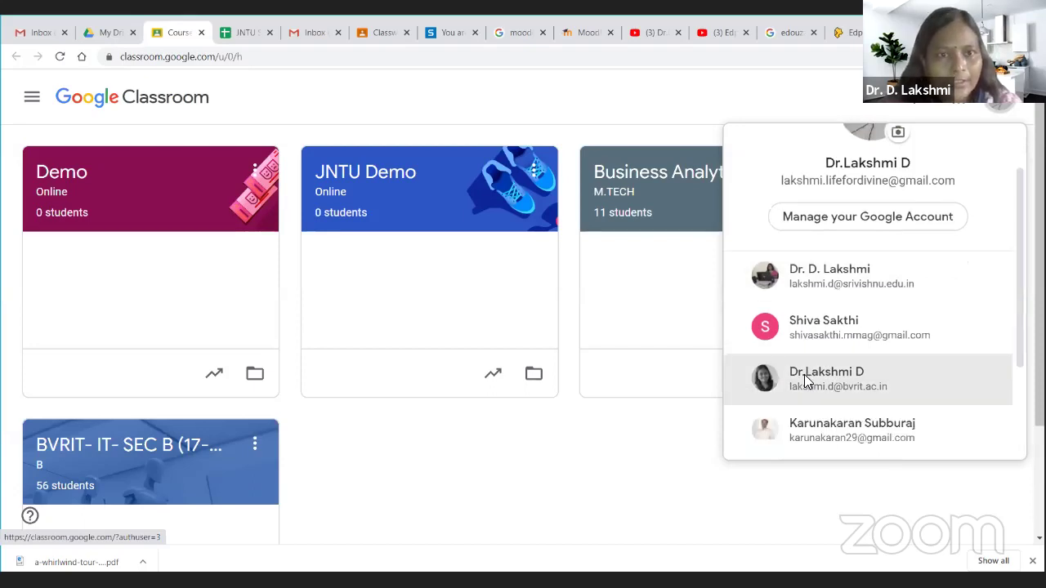
click(808, 381)
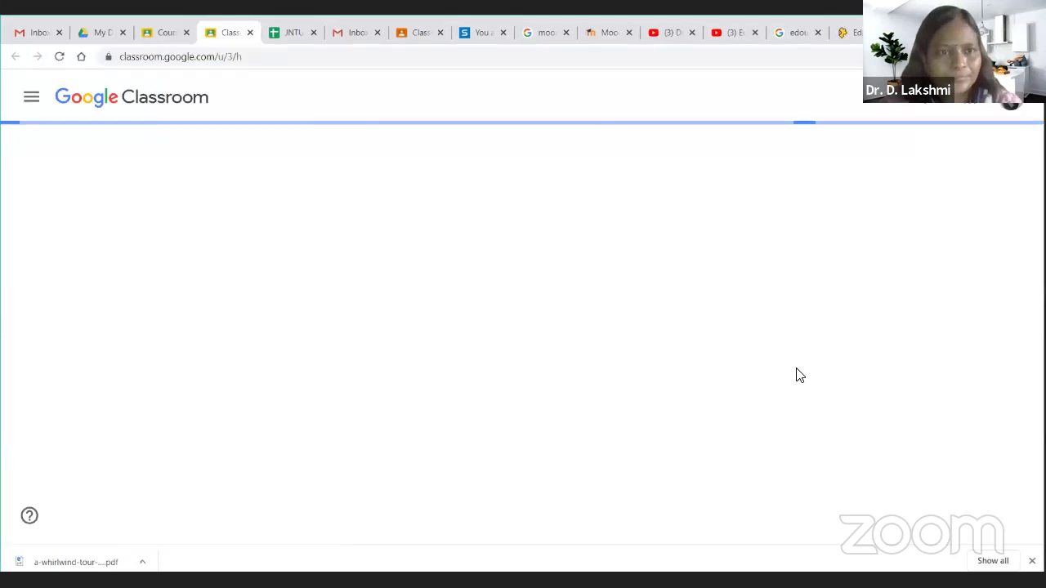
click(186, 32)
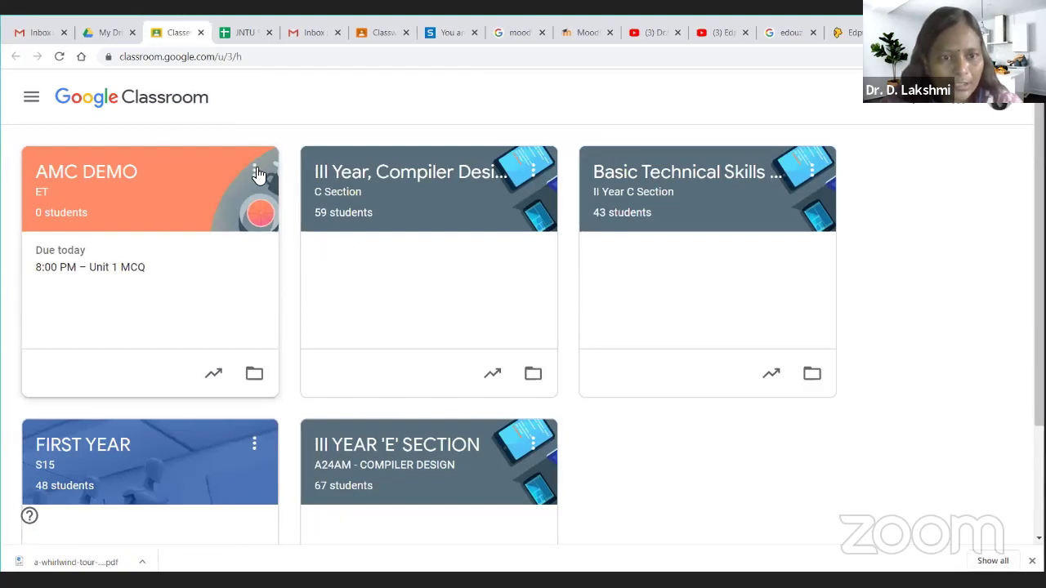
- View the editable details of the AMC DEMO class, including name, section, subject and room, and close them without saving
click(258, 174)
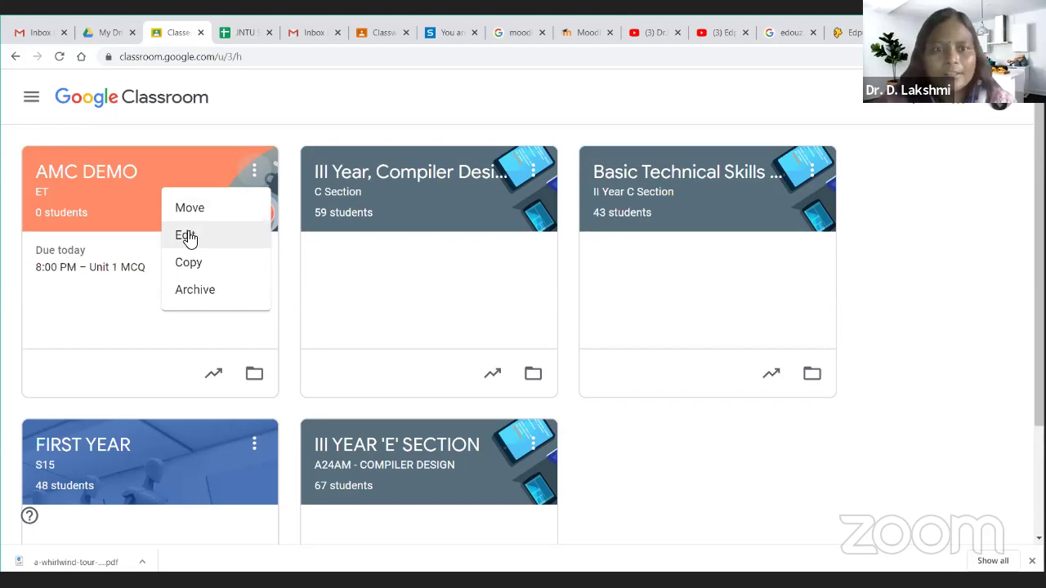
click(187, 236)
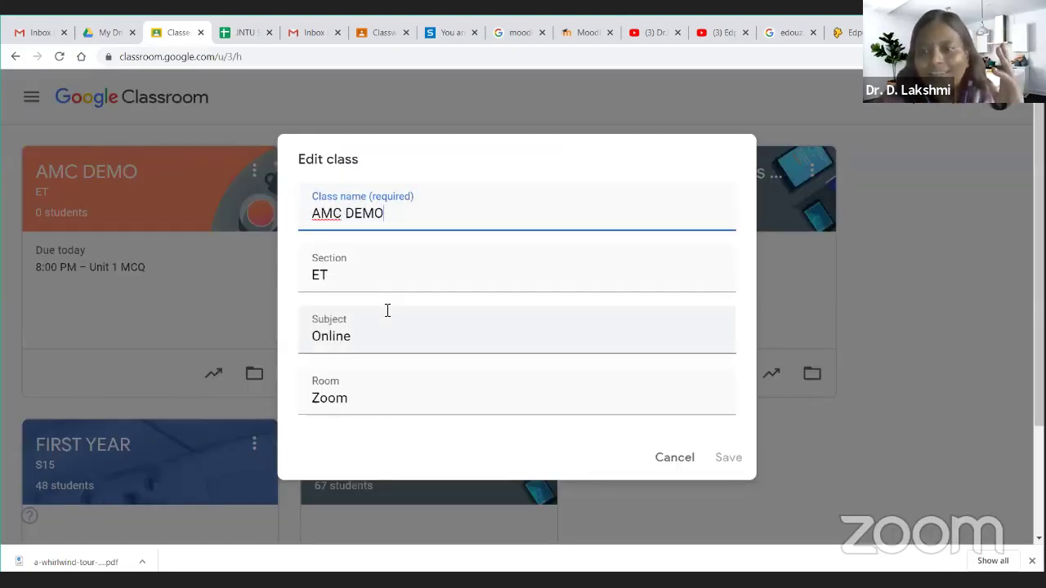
click(666, 460)
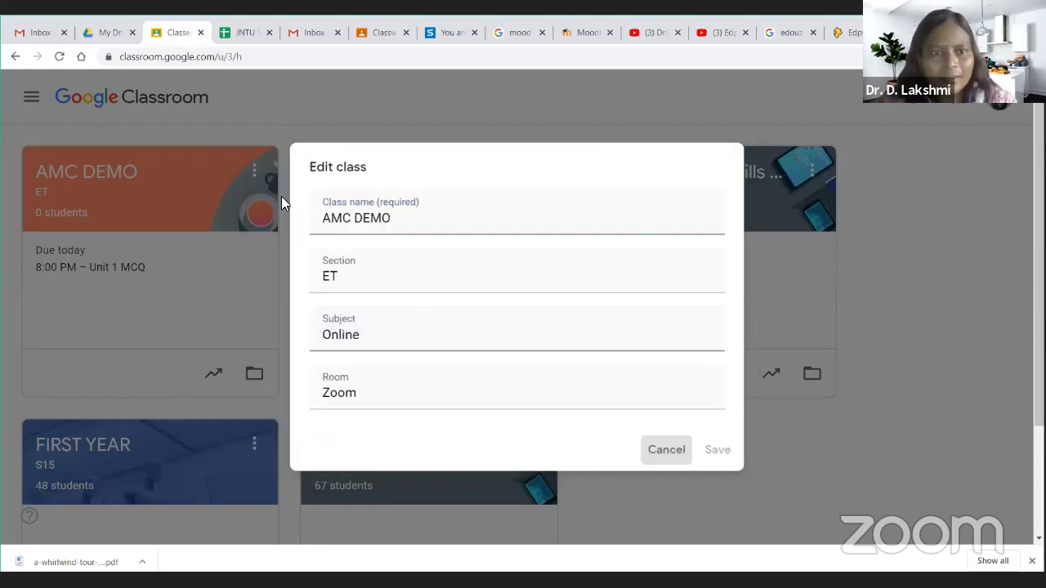
- Archive the AMC DEMO class
click(254, 173)
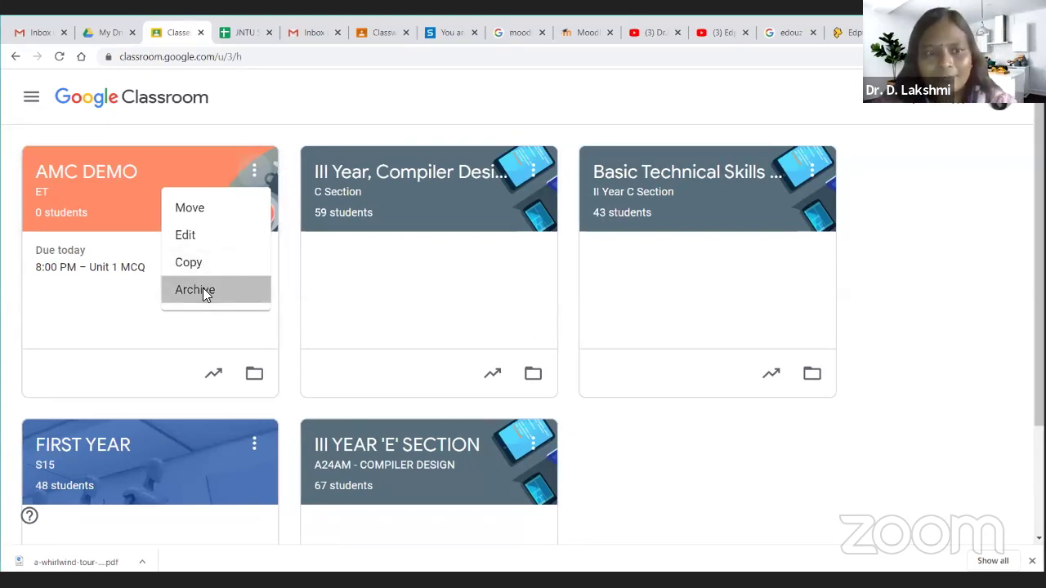
click(204, 292)
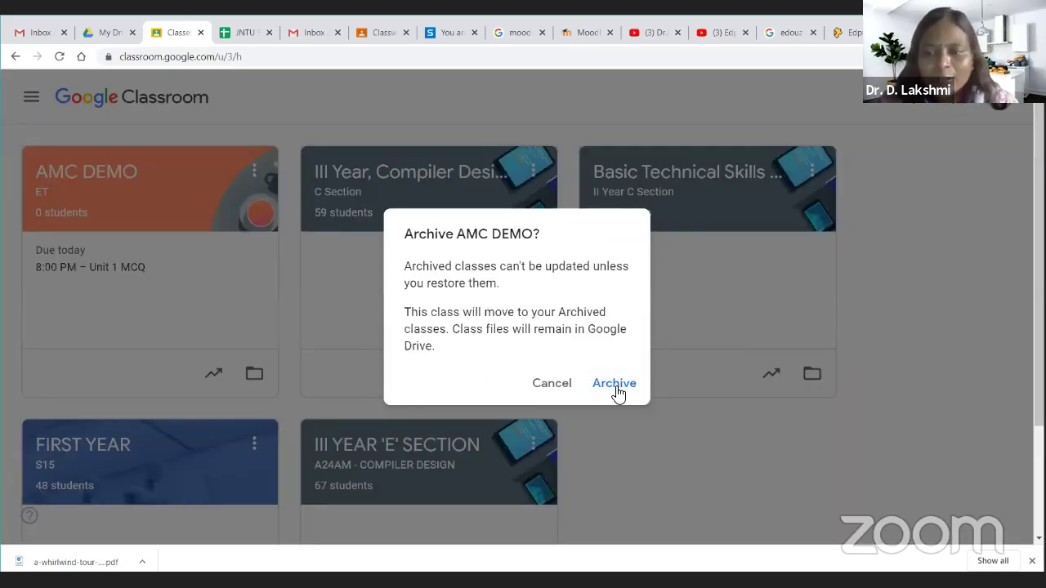
click(614, 383)
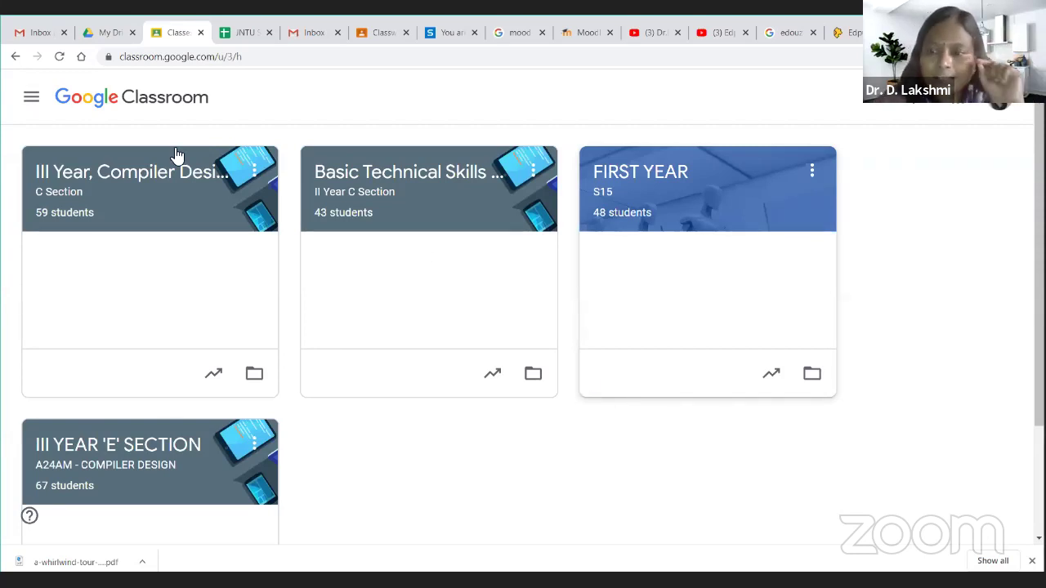
- Permanently delete the AMC DEMO class from the archived classes and return to the list of active classes
click(32, 100)
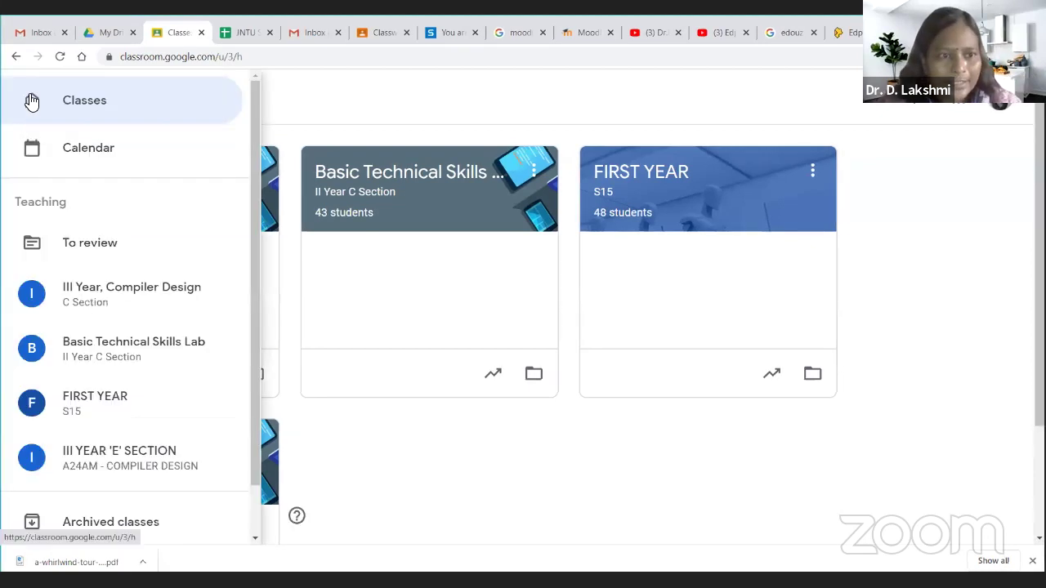
scroll(119, 469, down, 1)
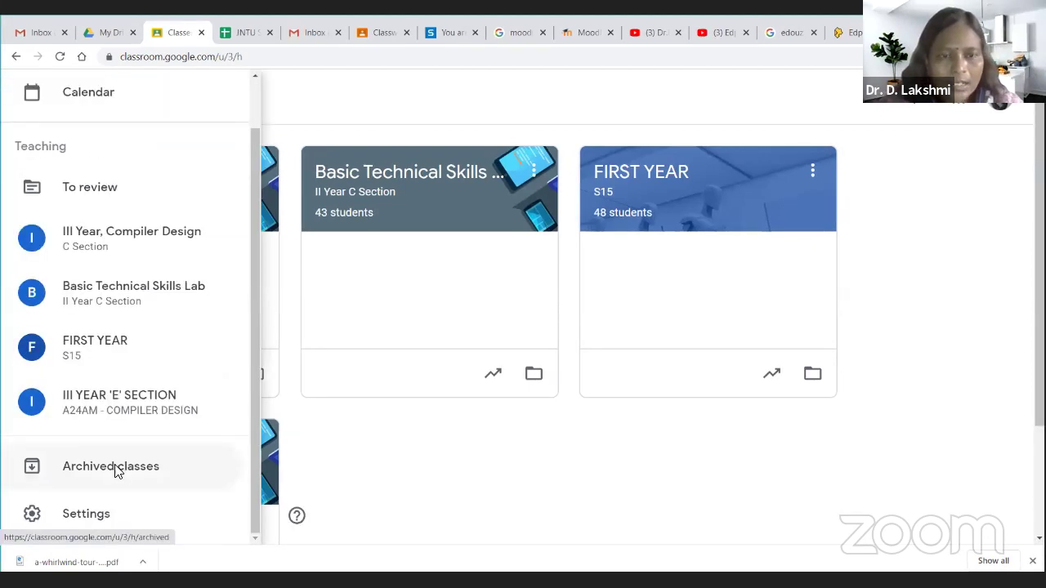
click(118, 470)
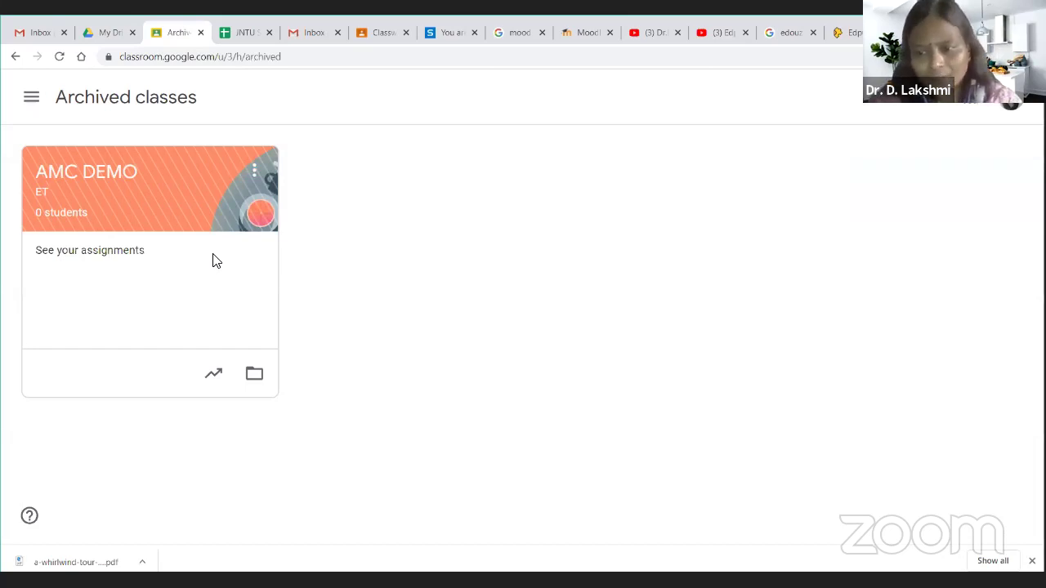
click(255, 173)
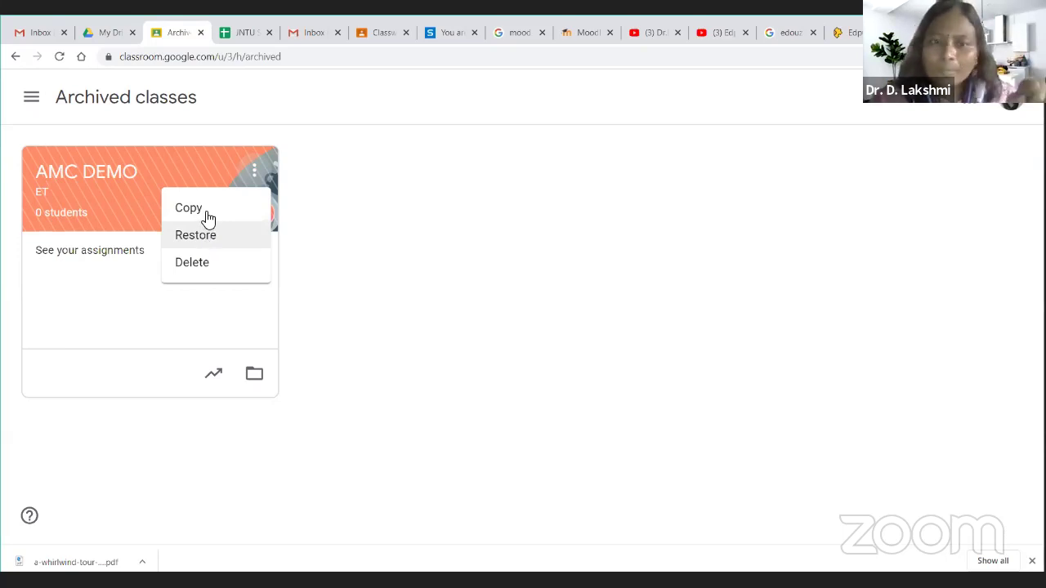
click(221, 267)
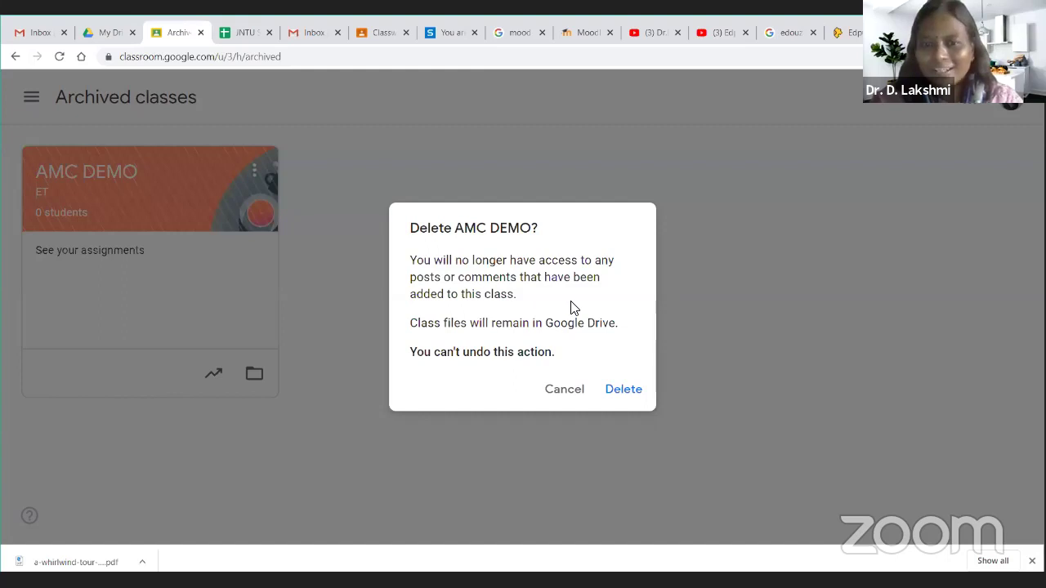
click(619, 390)
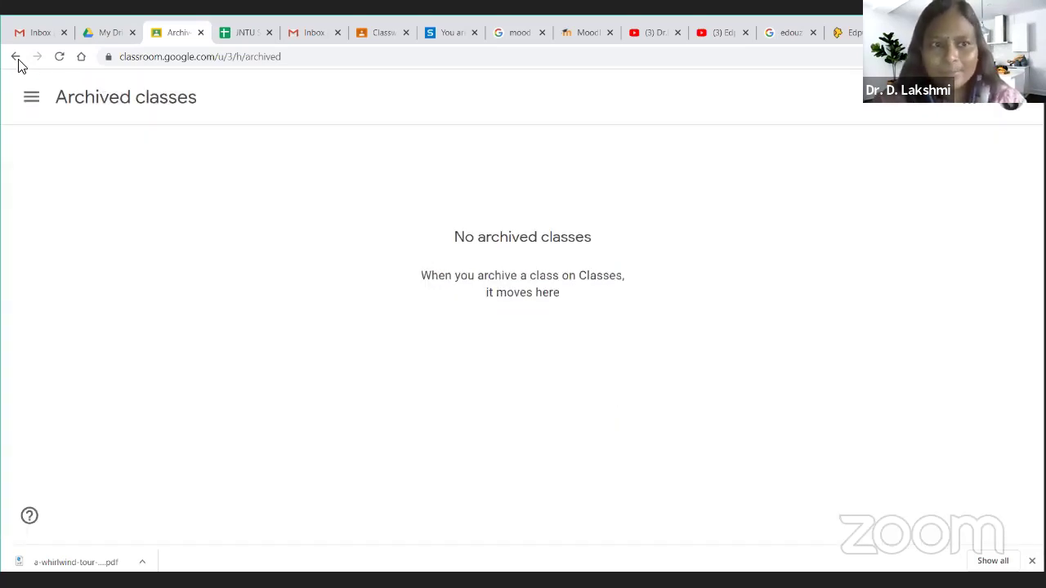
click(32, 99)
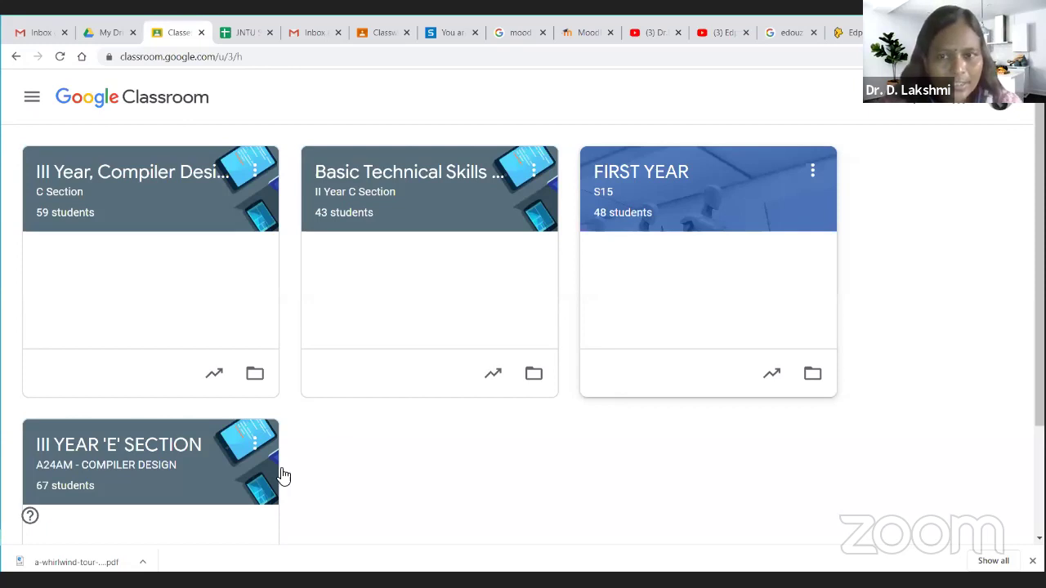
- View the management options of the FIRST YEAR class and the navigation list with the archived classes entry, leaving both unchanged
click(811, 170)
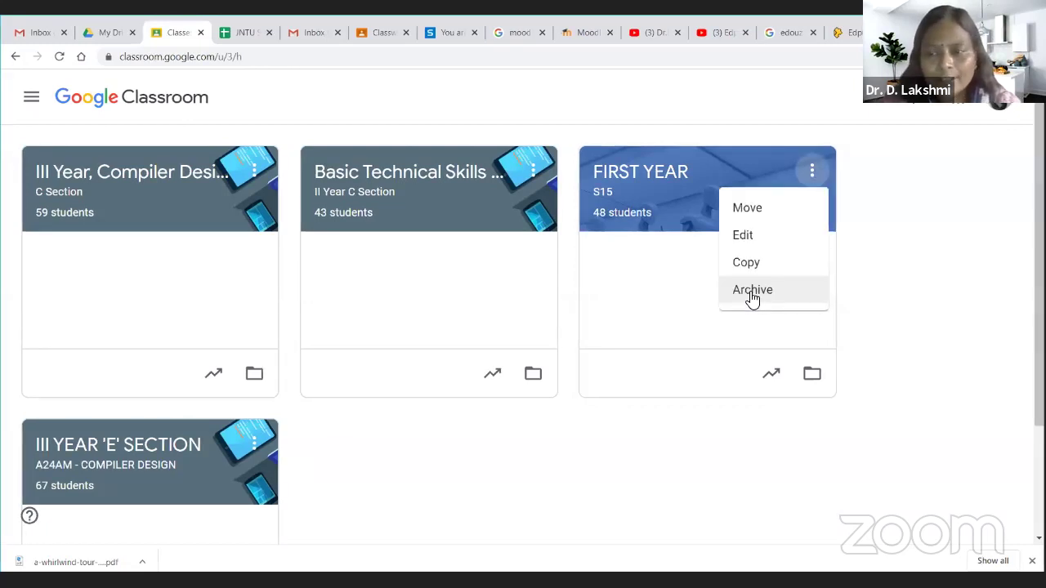
click(32, 105)
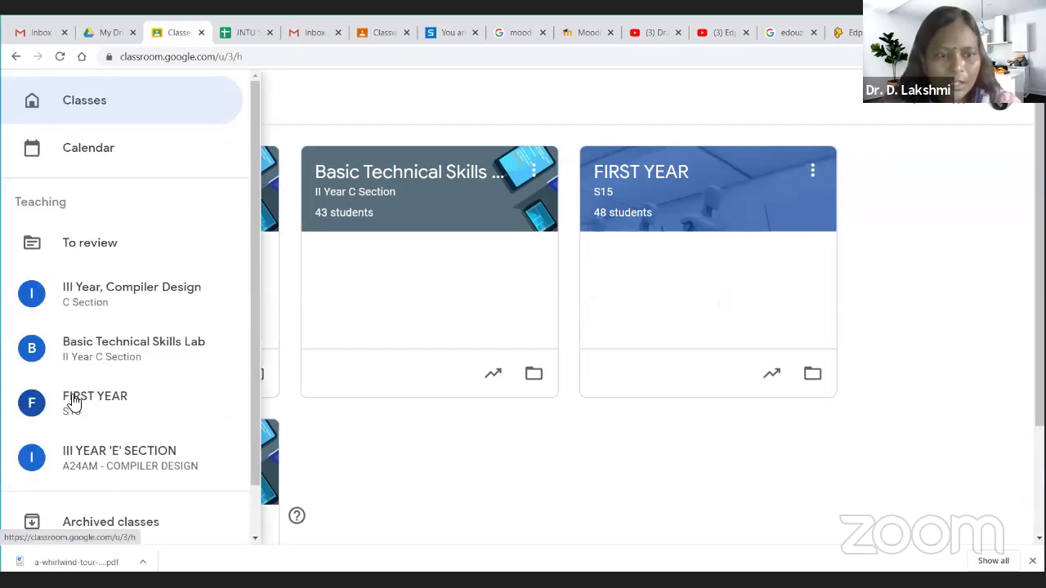
scroll(93, 494, down, 1)
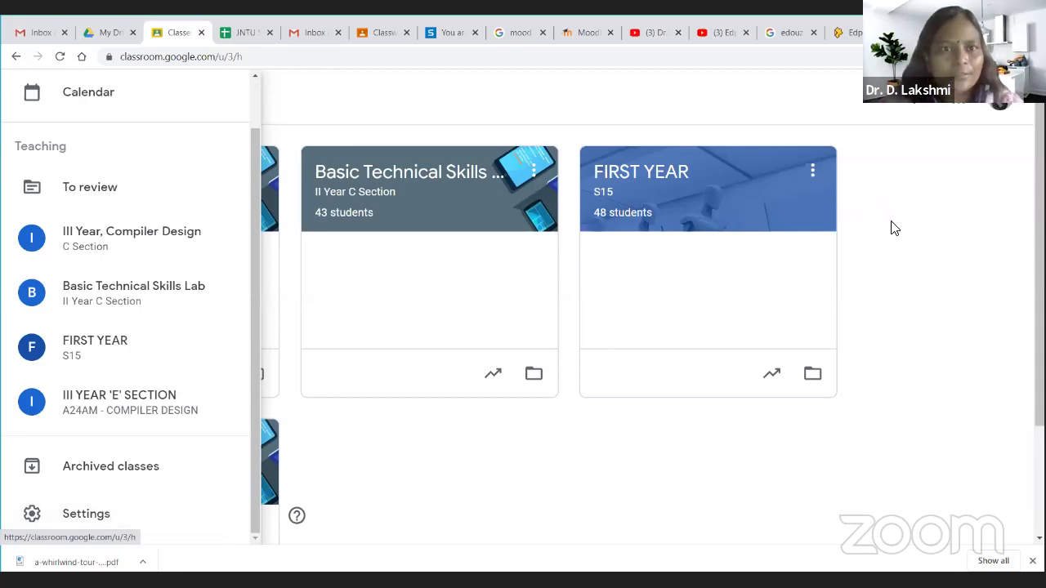
click(839, 201)
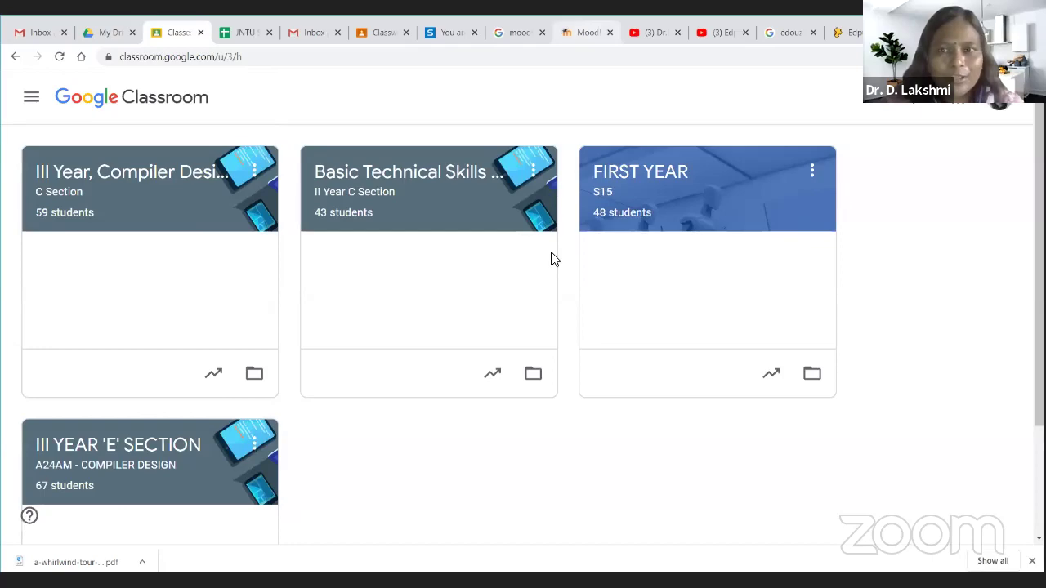
key(ctrl+Tab)
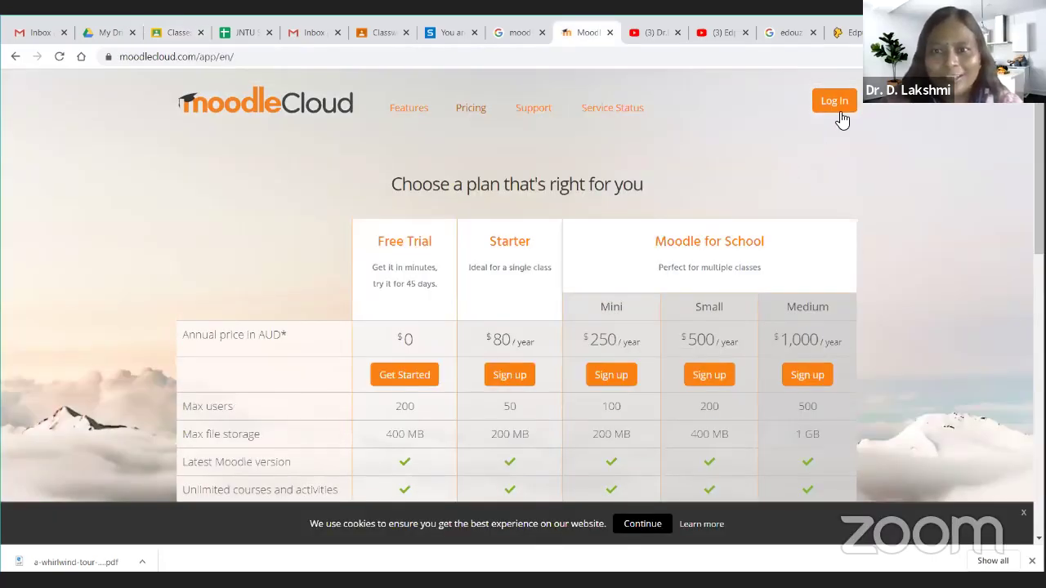
click(837, 106)
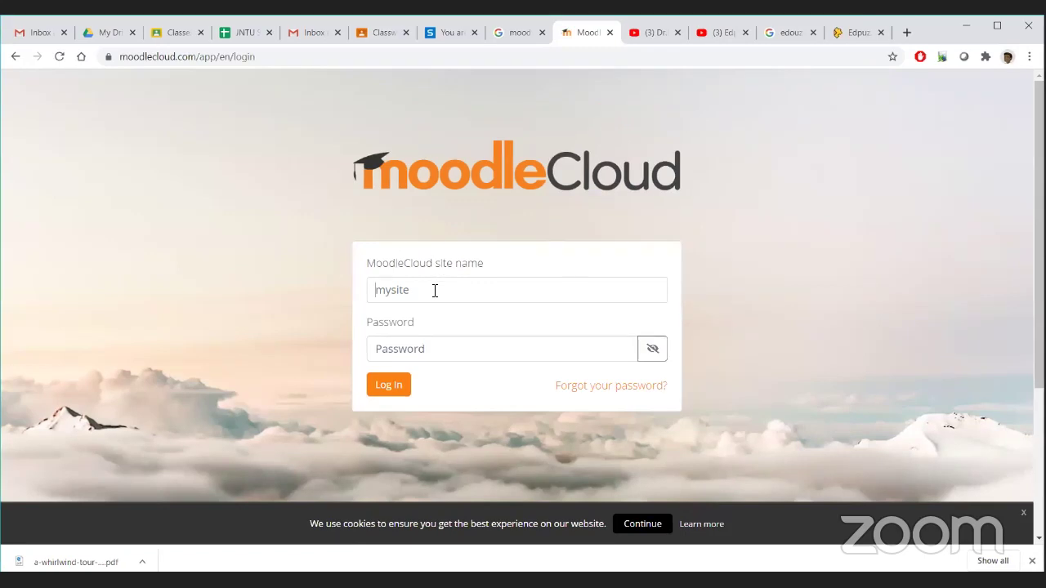
click(404, 293)
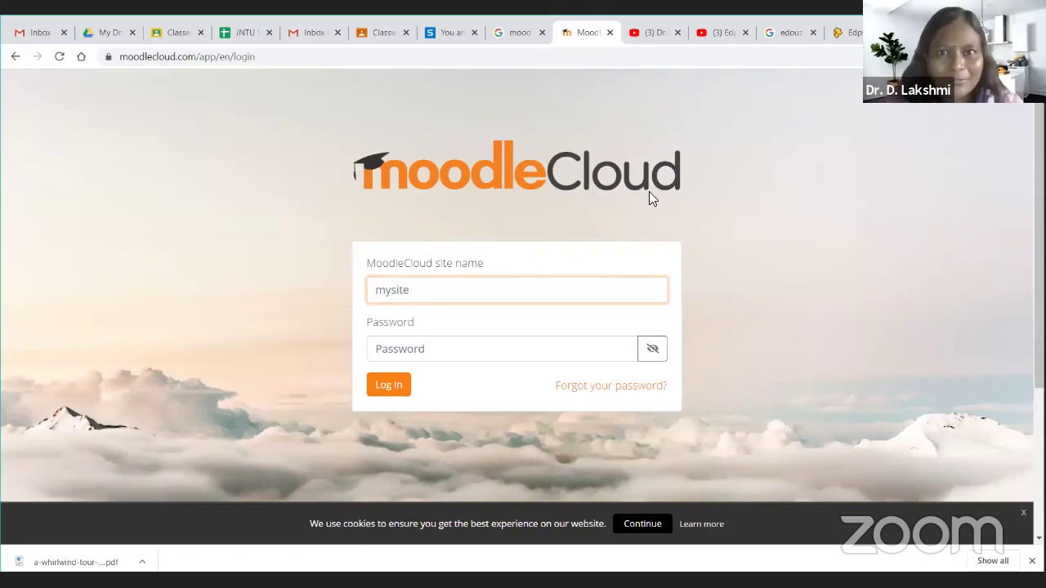
key(ctrl+w)
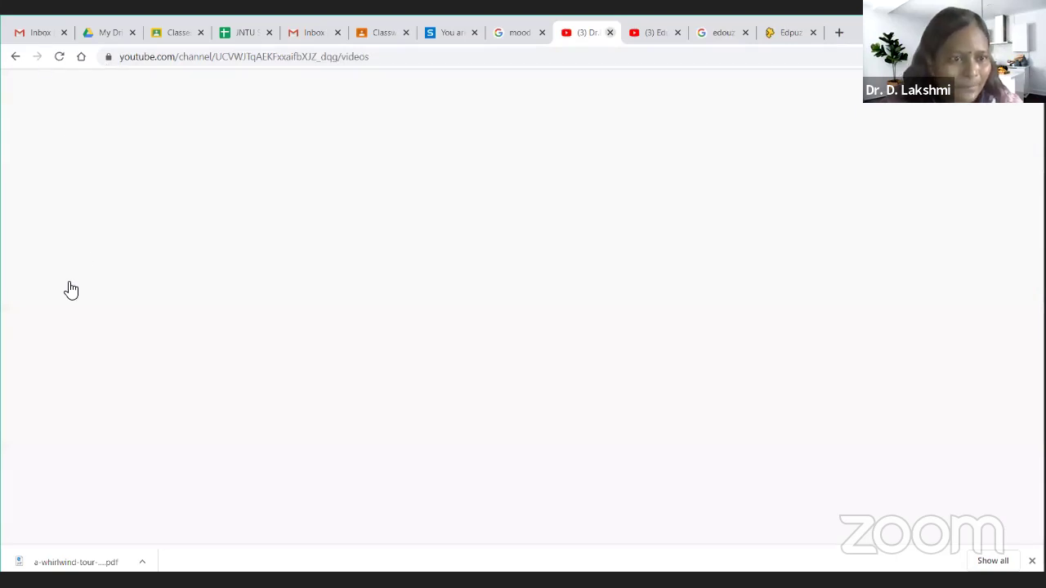
- Switch to Gmail, open the Moodle Cloud draft and follow its link to the opensource.moodlecloud.com site
key(ctrl+1)
scroll(76, 259, down, 3)
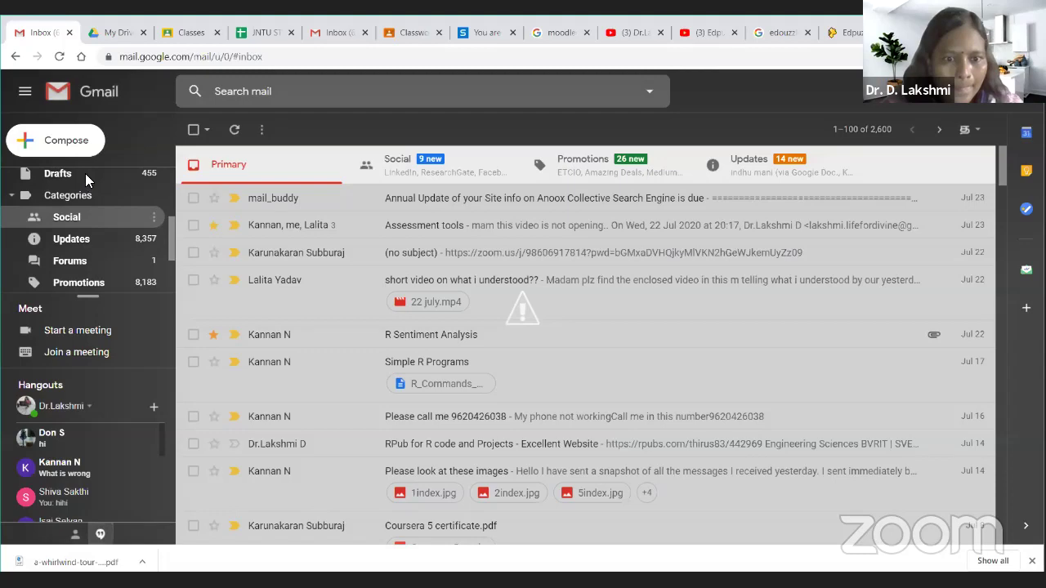
click(85, 173)
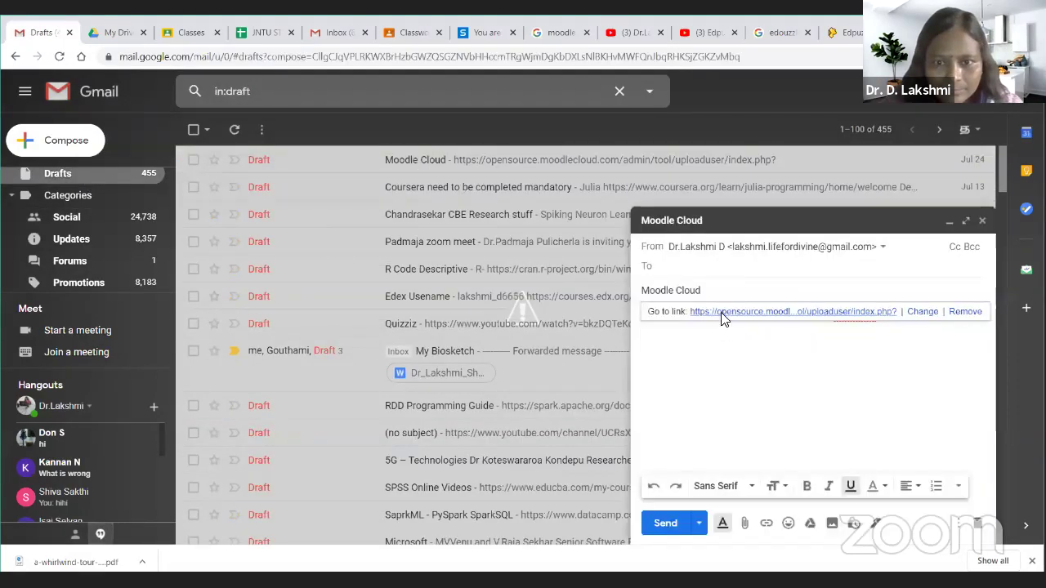
click(723, 315)
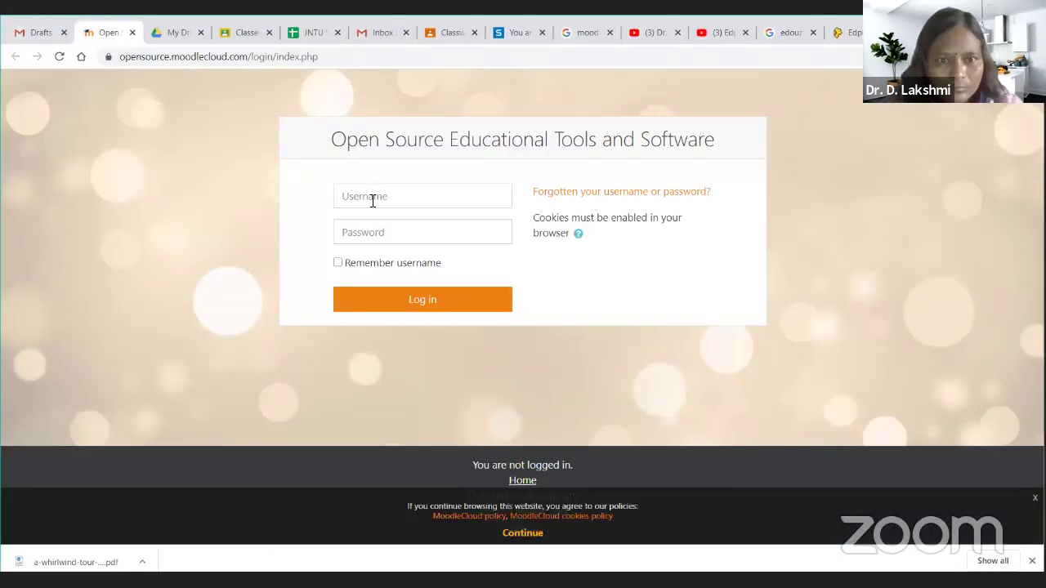
- Try to log in to the Open Source Educational Tools and Software site with the saved username and the account password
click(373, 201)
click(370, 227)
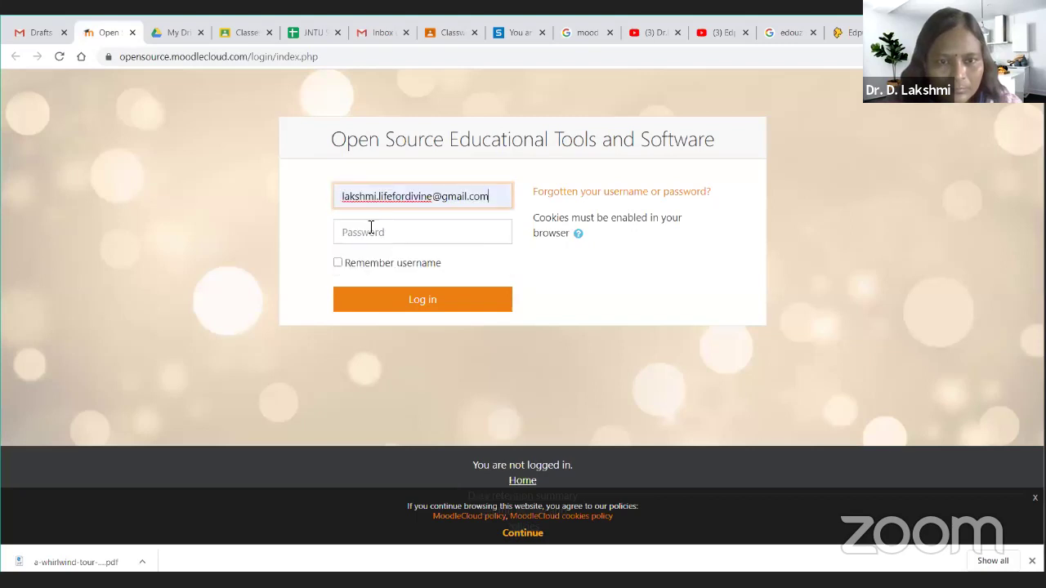
click(368, 229)
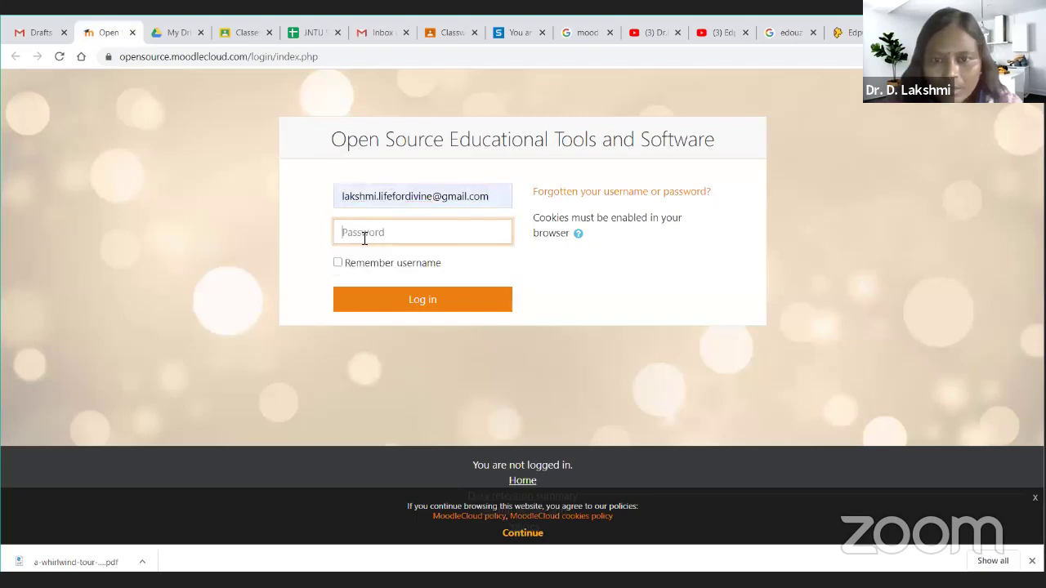
text(****)
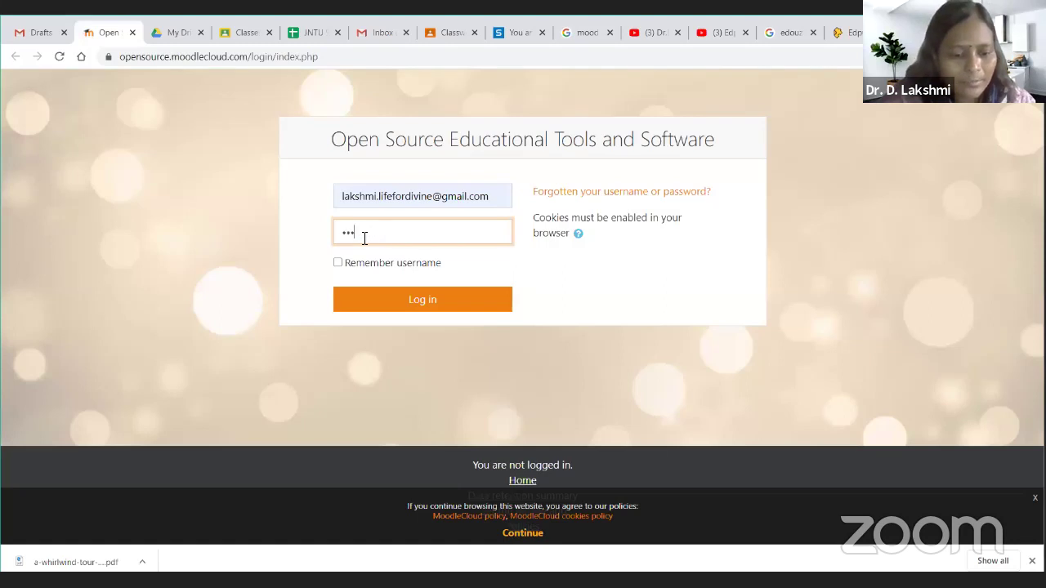
text(***)
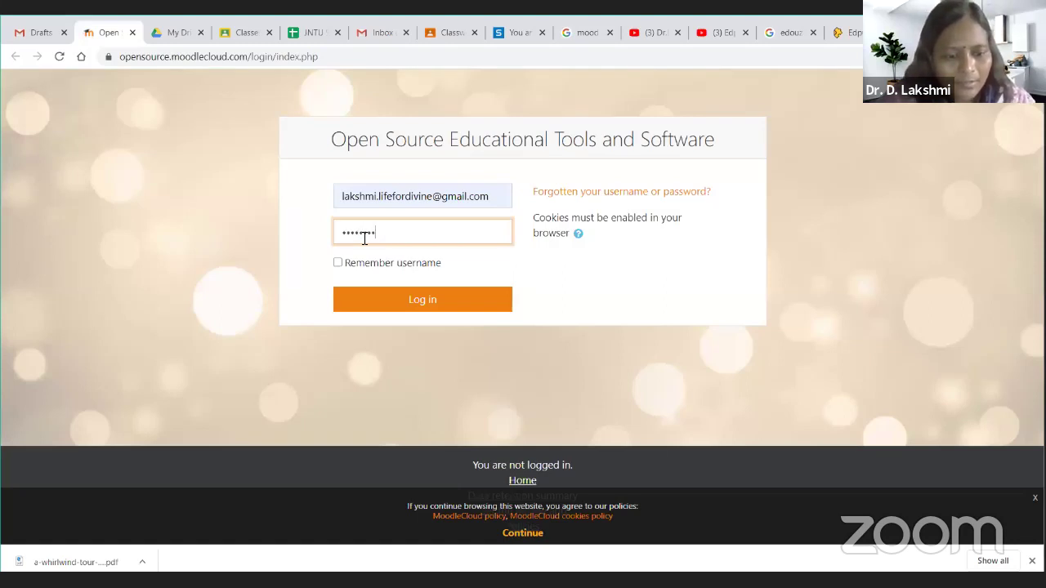
text(*********)
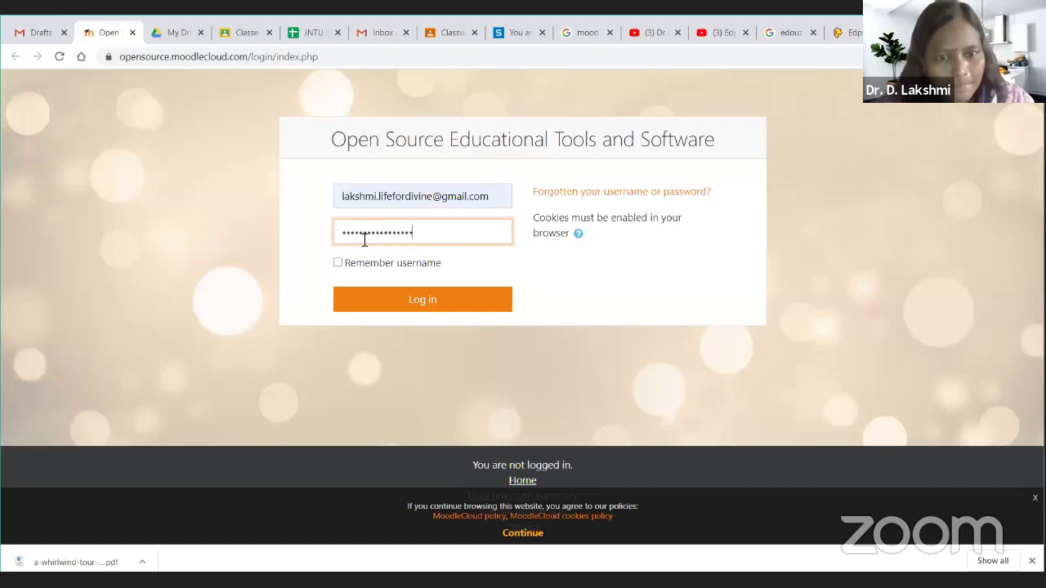
text(***)
click(402, 301)
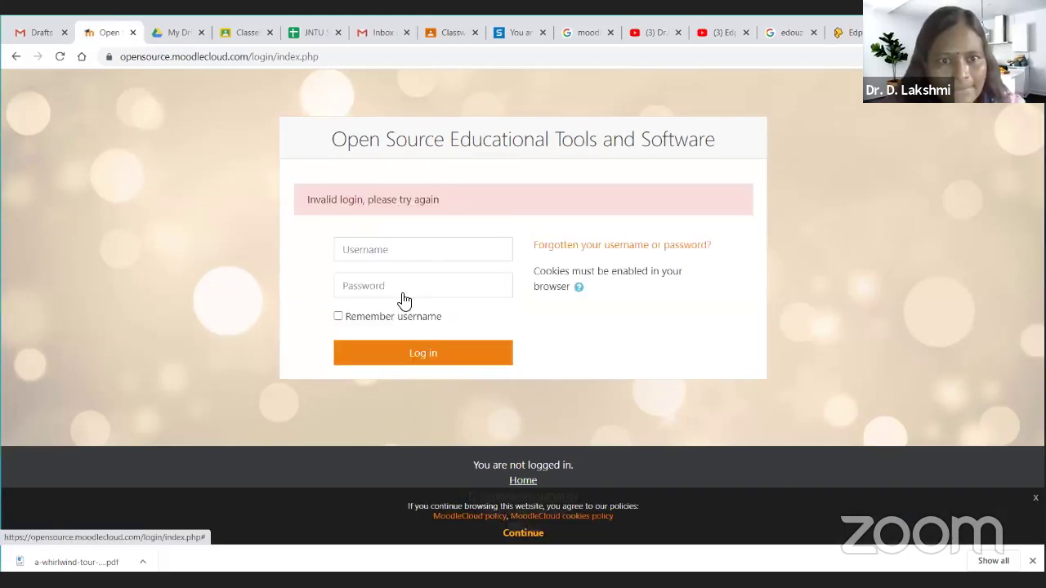
- Fill in the saved username again, reopen the Moodle link from the Gmail draft, and close the Moodle login pages
click(397, 252)
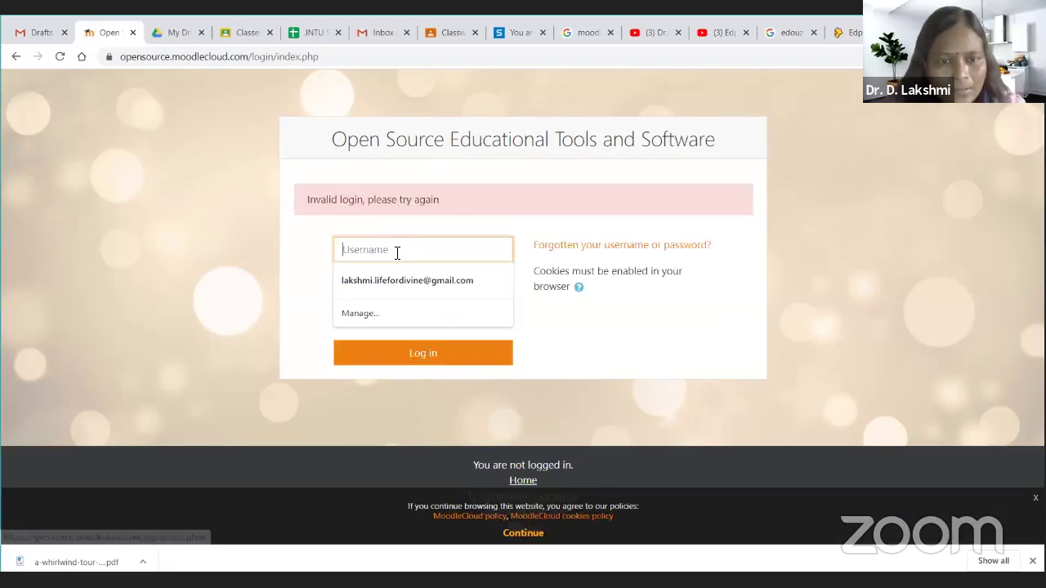
click(389, 280)
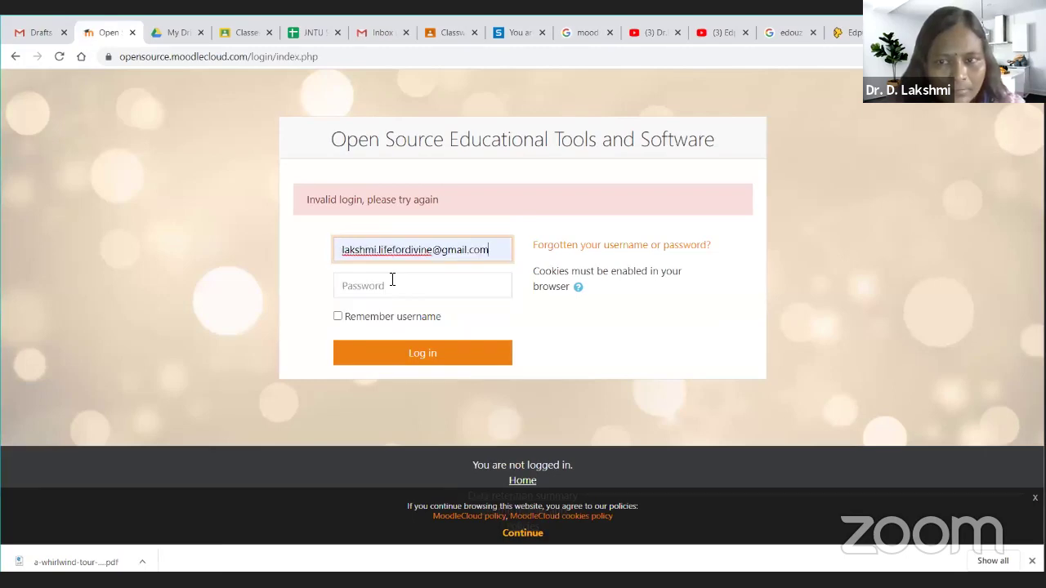
click(41, 33)
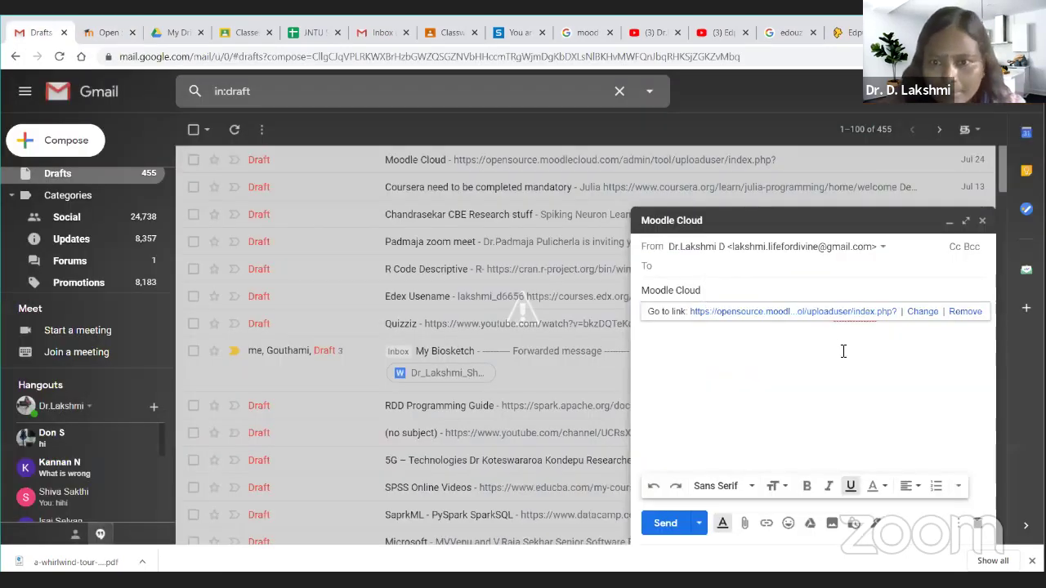
click(771, 315)
click(186, 32)
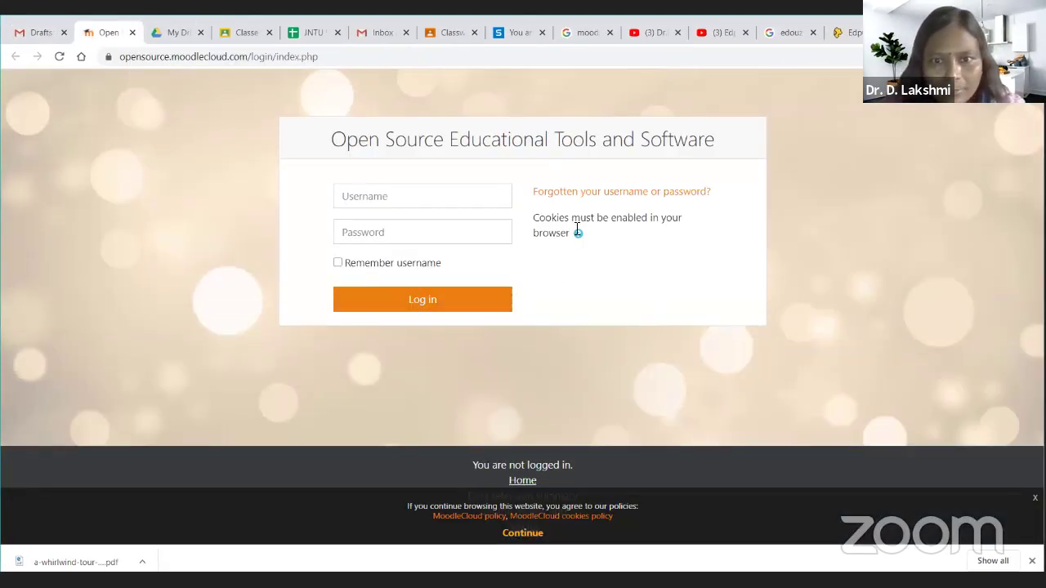
click(132, 34)
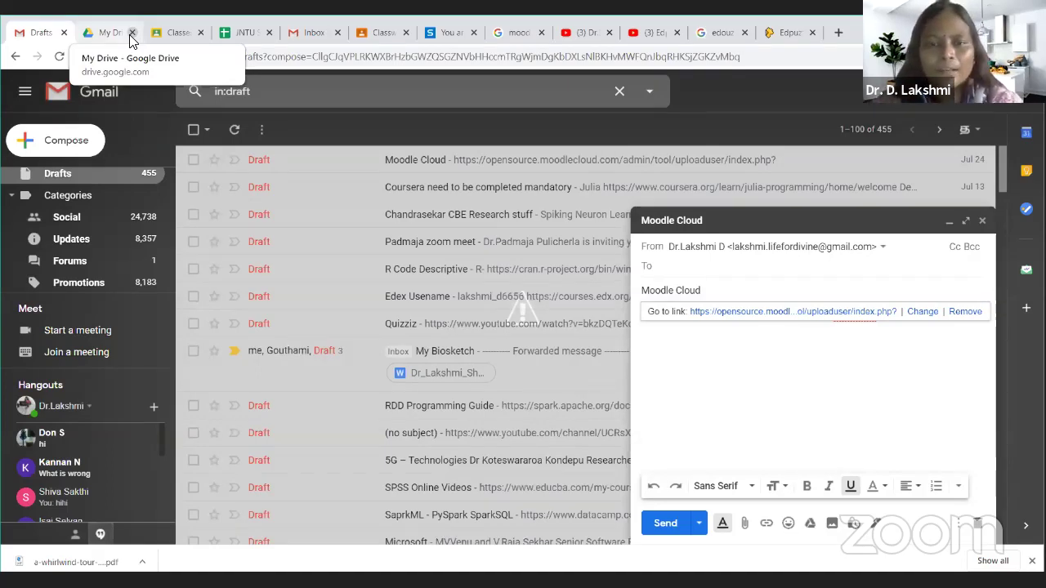
- Switch to Google Classroom and open the classwork of the III Year, Compiler Design class
click(256, 34)
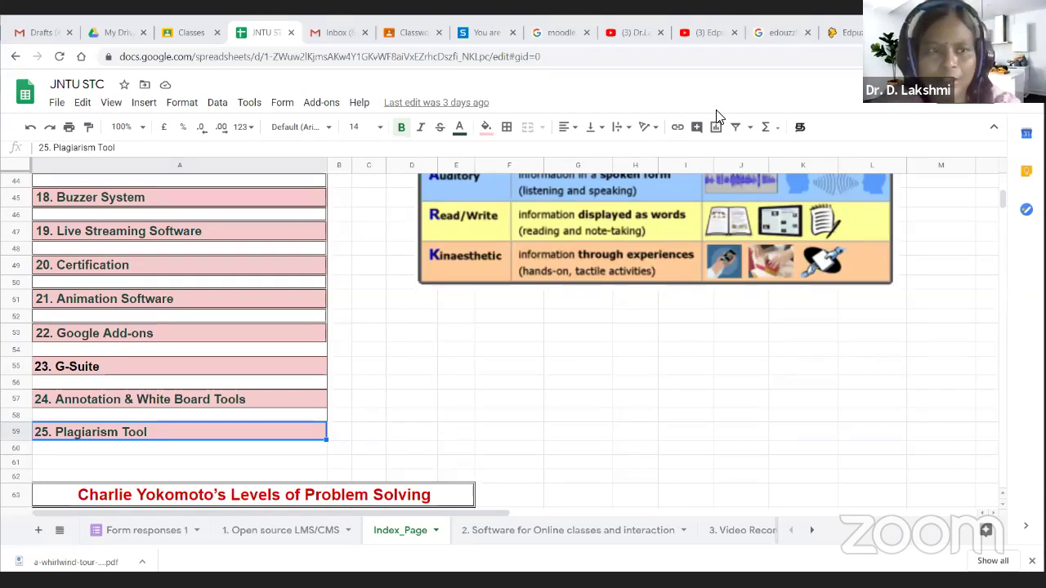
click(184, 33)
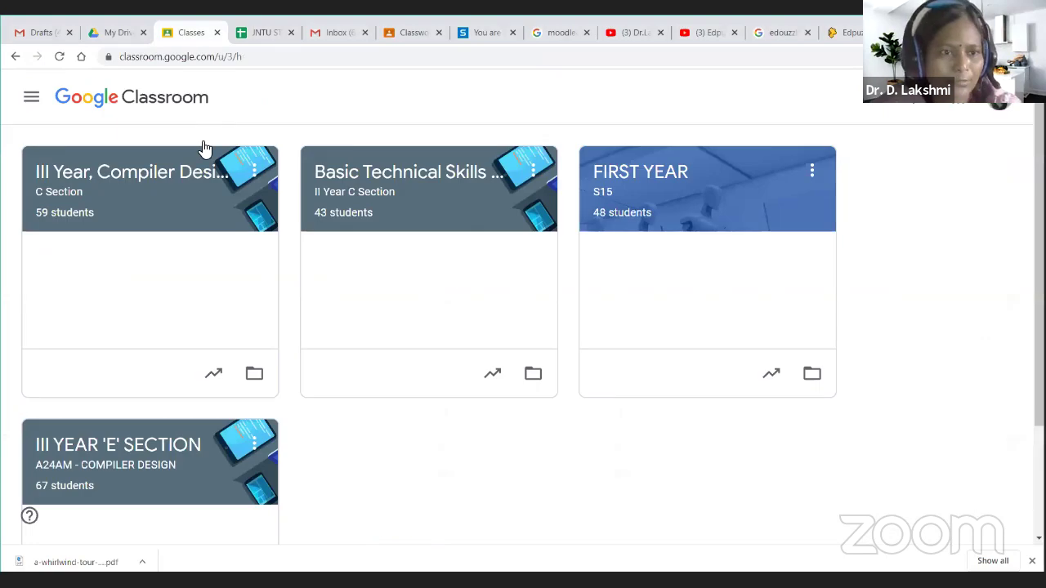
click(136, 174)
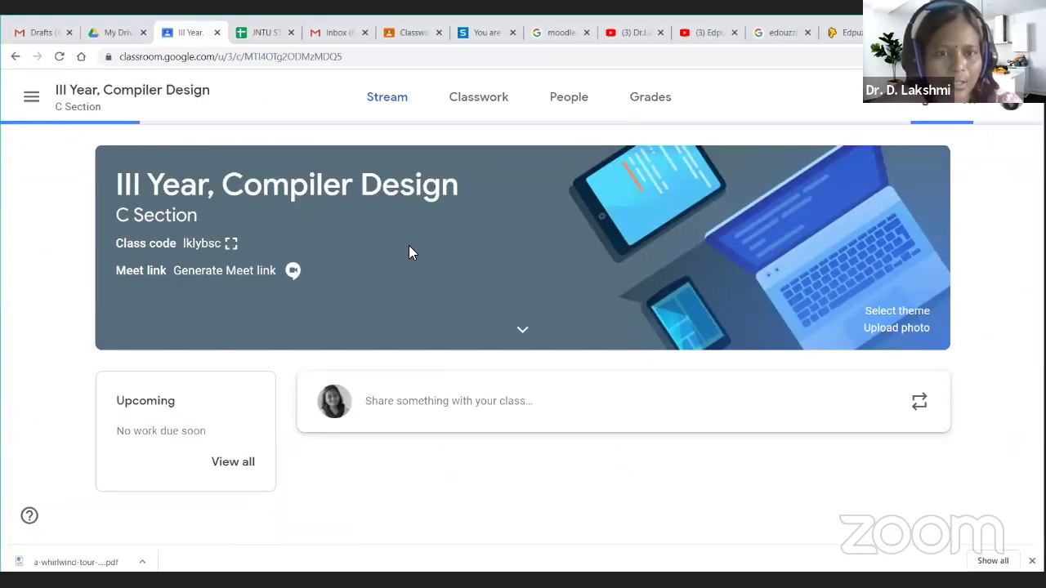
click(478, 100)
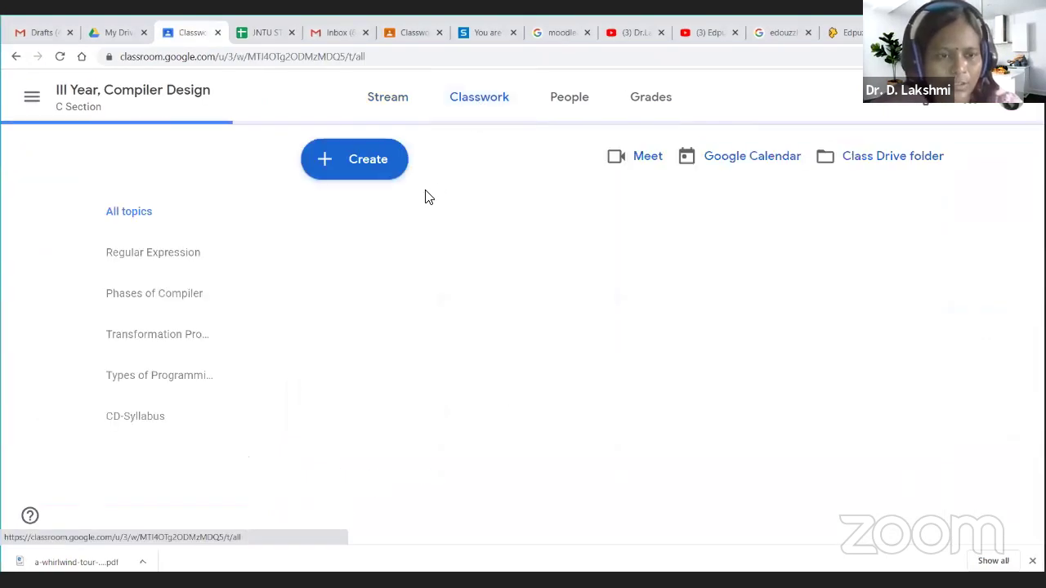
- Create a material post in the Compiler Design class and attach the Cooltext video from the Documents > Bandicut folder
click(359, 174)
click(378, 342)
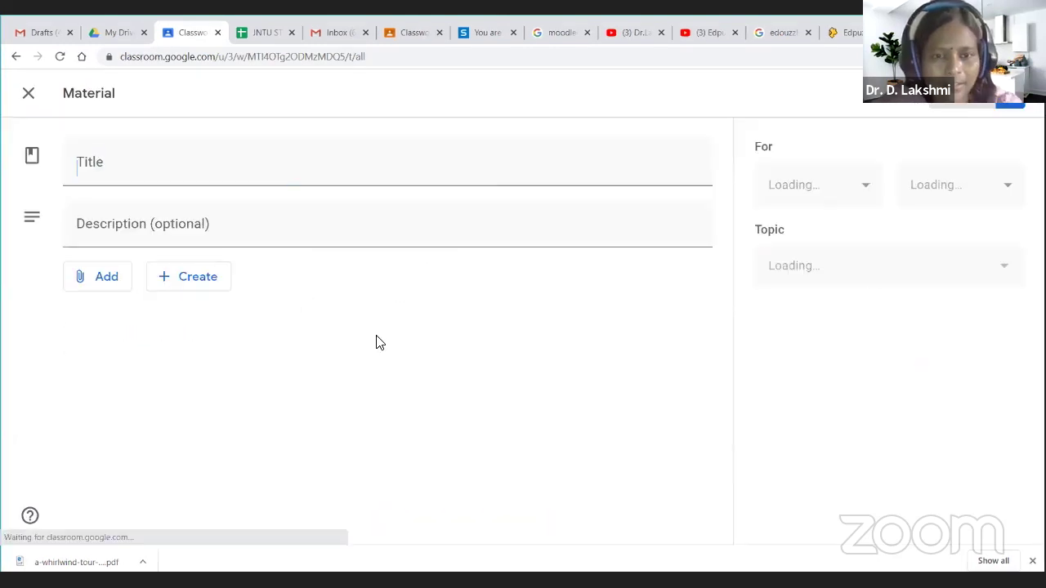
click(105, 342)
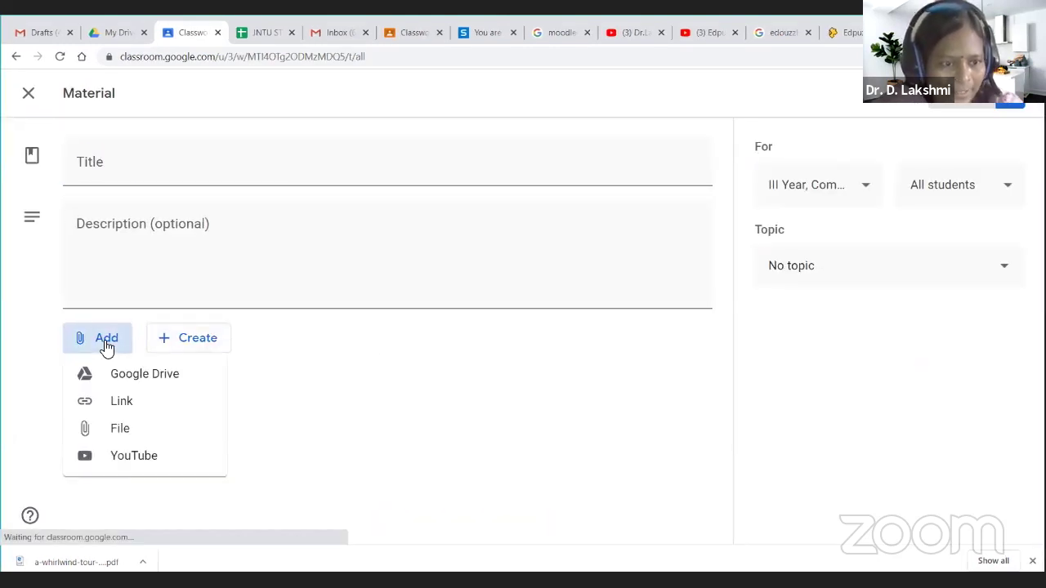
click(124, 429)
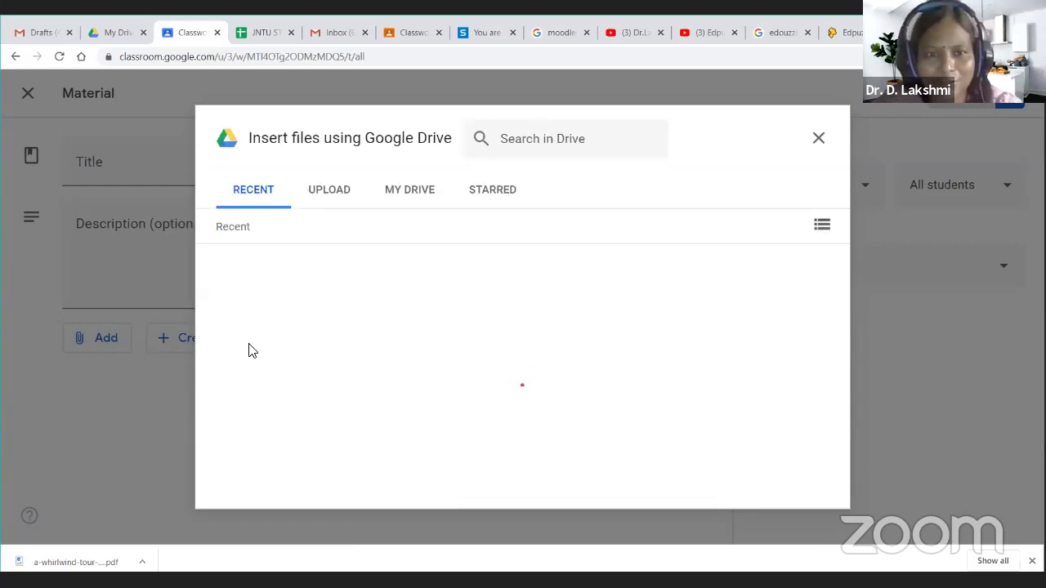
click(335, 192)
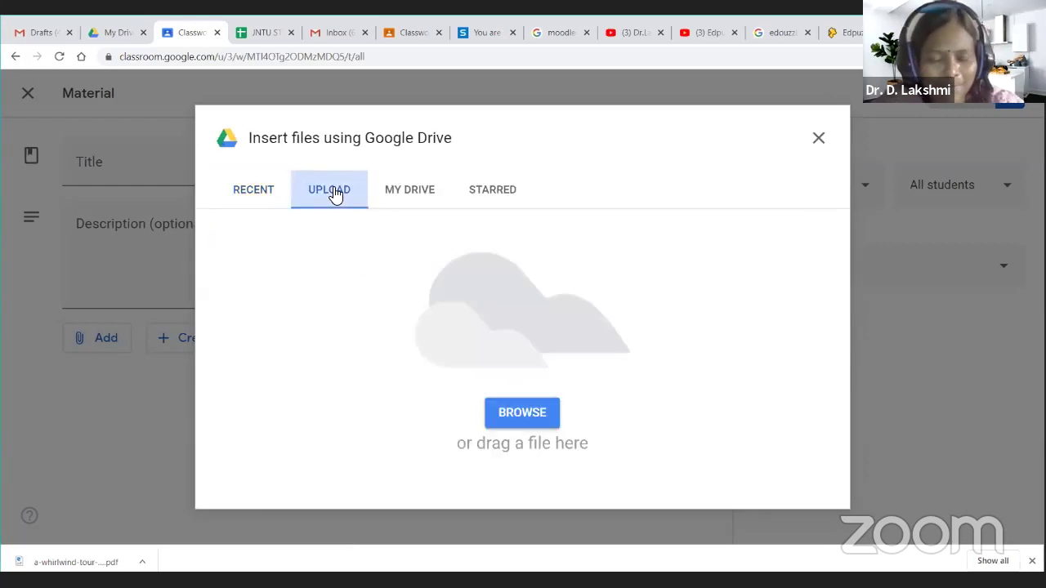
click(515, 415)
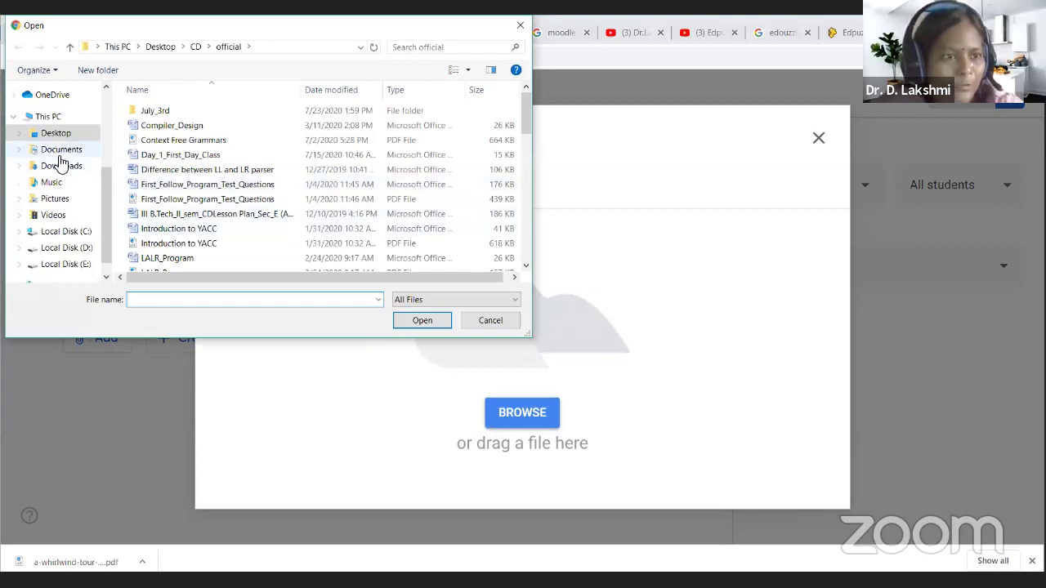
click(57, 152)
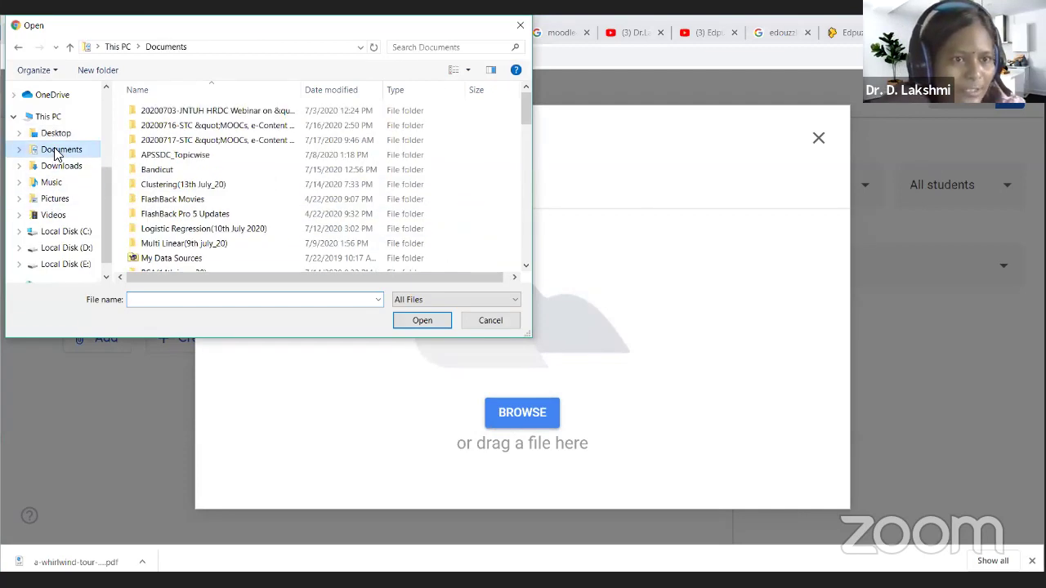
scroll(178, 212, down, 1)
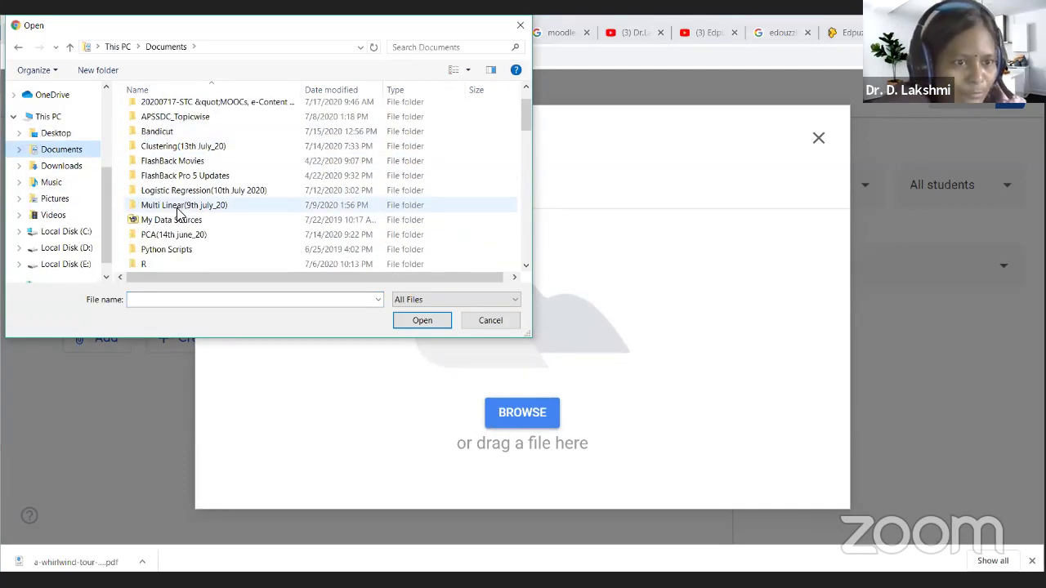
double_click(157, 131)
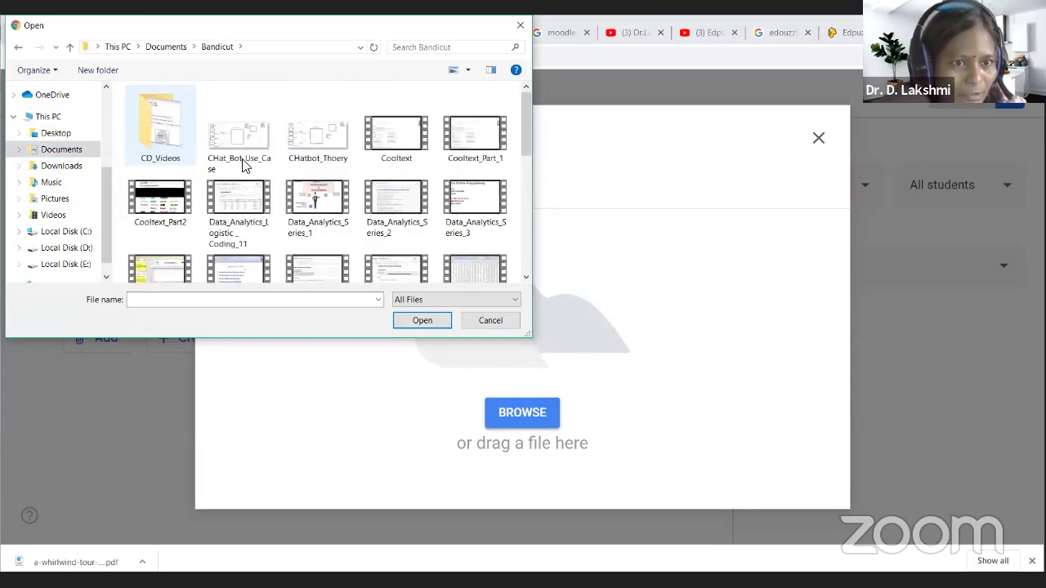
click(399, 141)
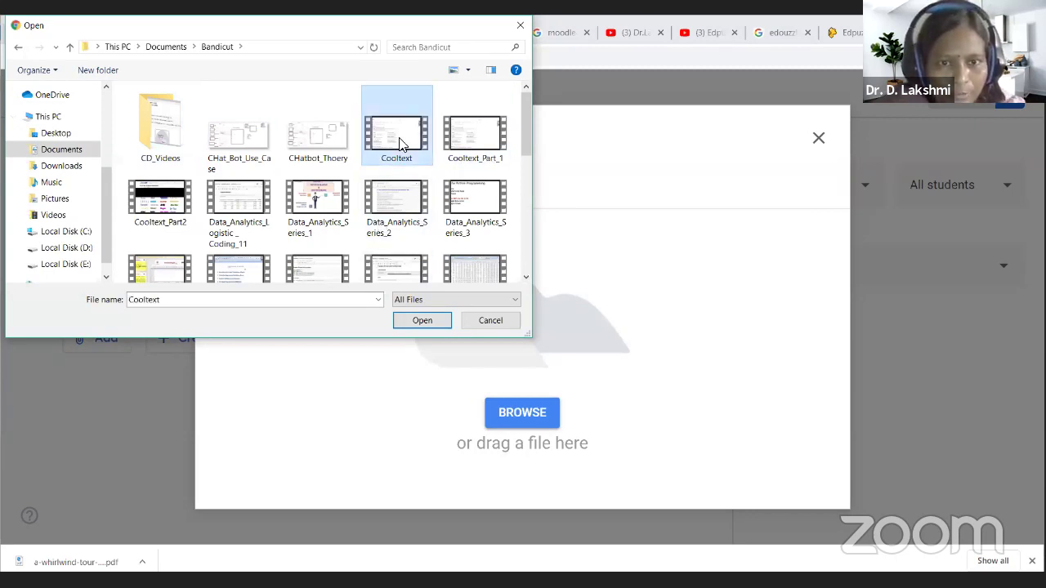
click(420, 319)
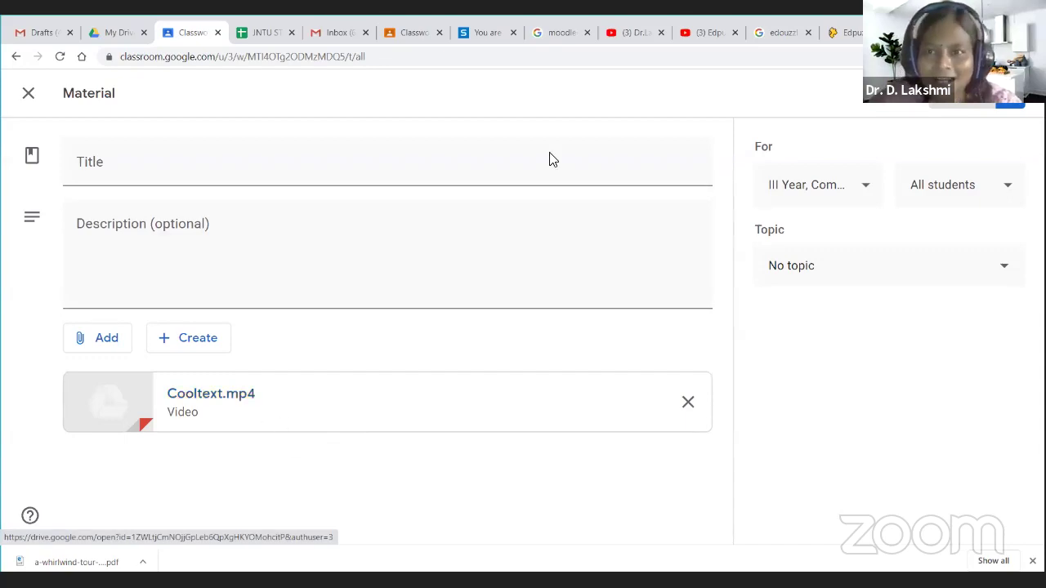
- Copy the address of the YouTube video on Edpuzzle as a learning management system and return to the Classroom material draft
click(704, 33)
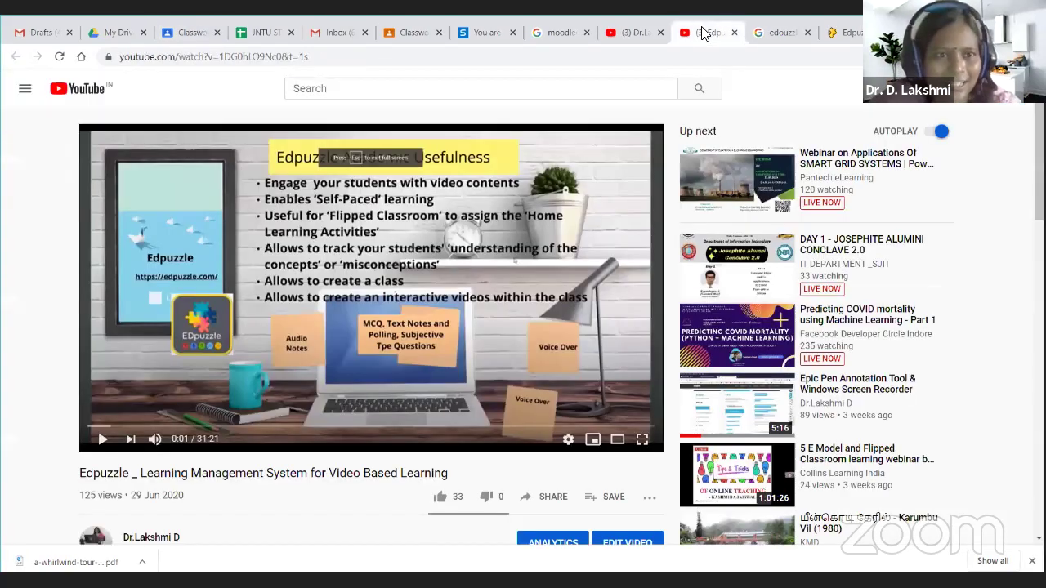
click(201, 62)
key(ctrl+c)
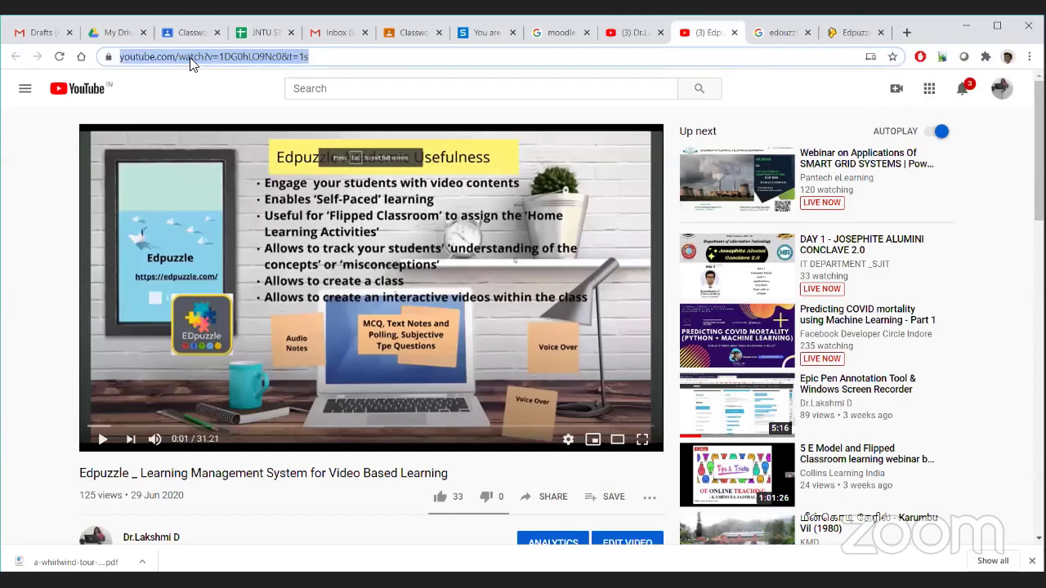
click(32, 34)
click(260, 32)
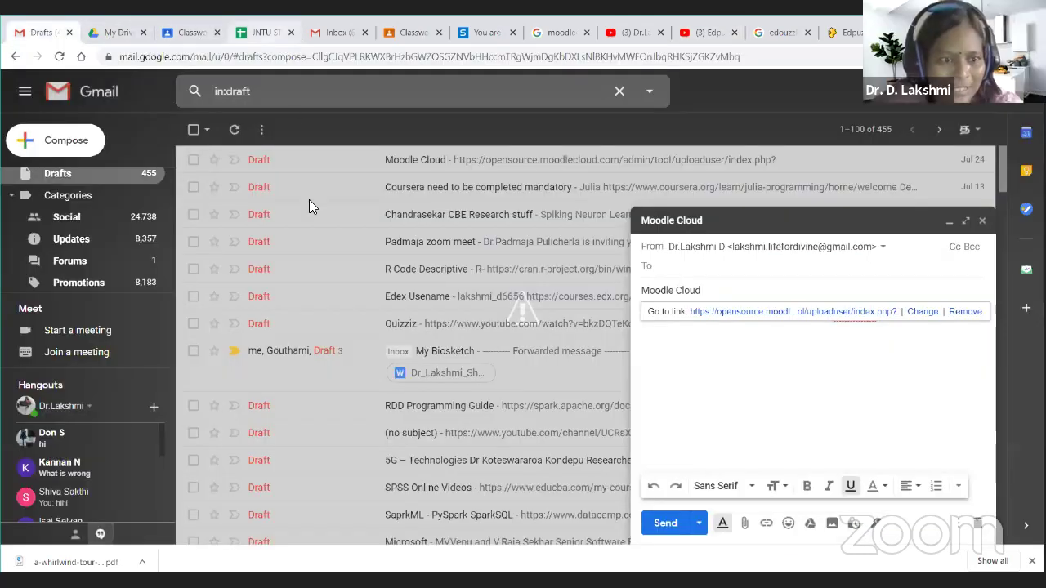
click(182, 36)
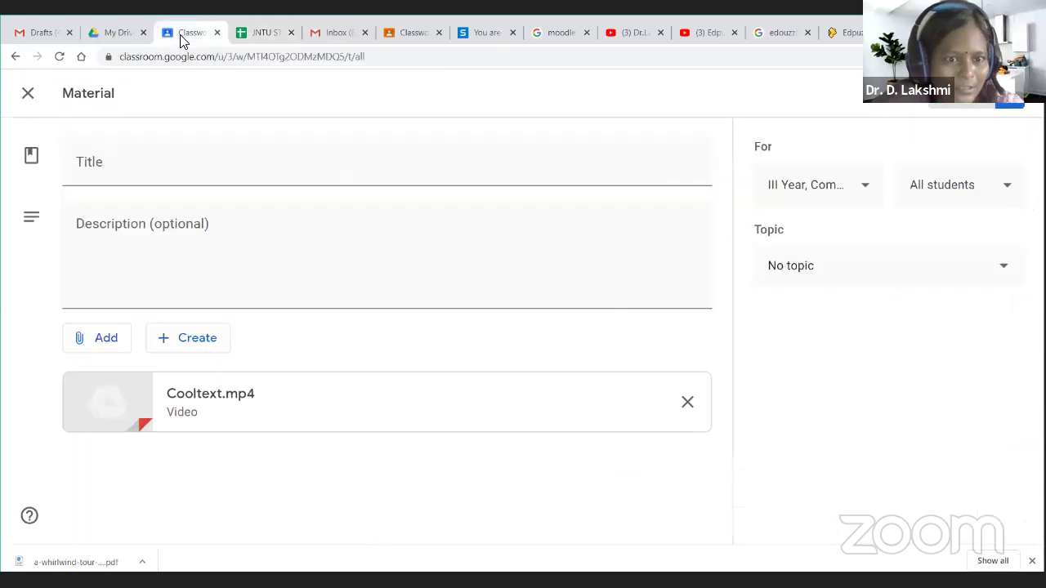
- Attach the copied YouTube link to the material and discard the draft
click(105, 341)
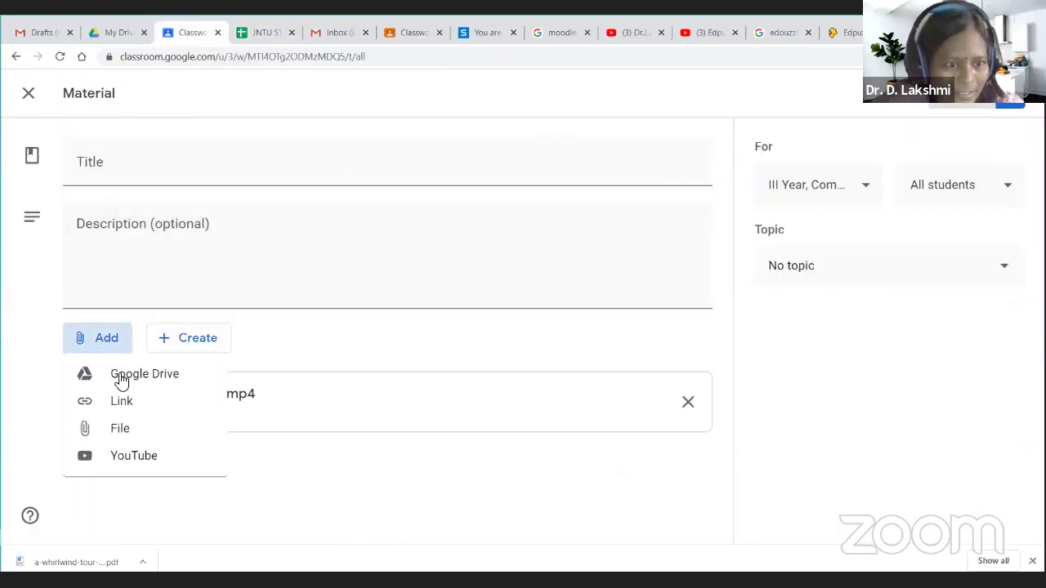
click(121, 401)
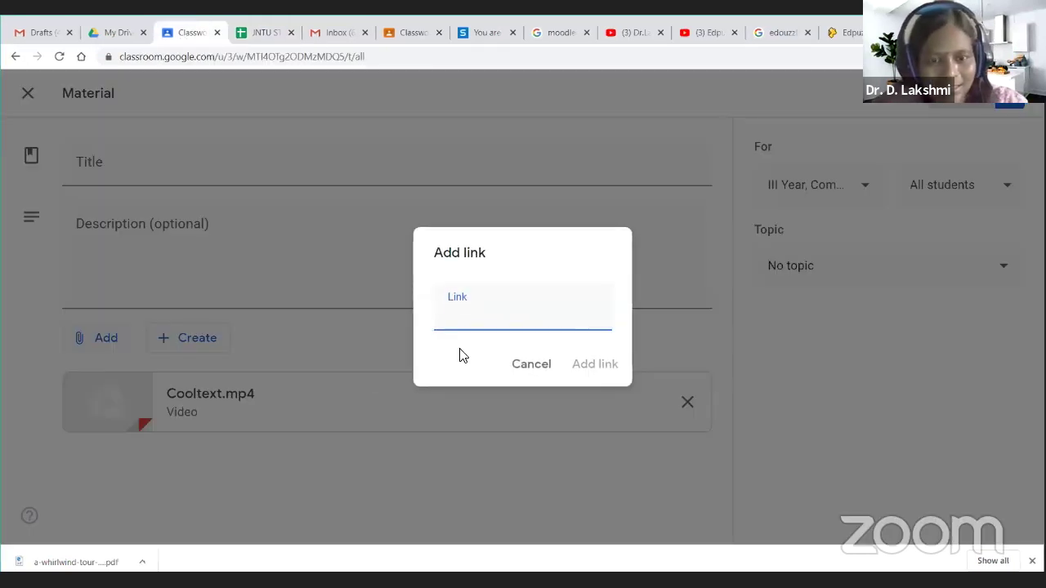
key(ctrl+v)
click(585, 363)
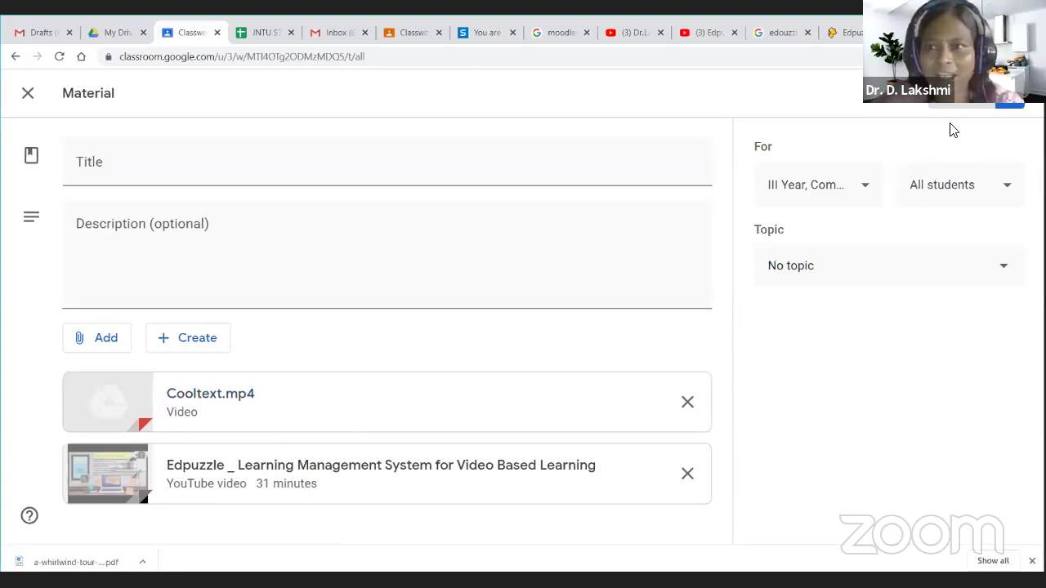
click(1013, 104)
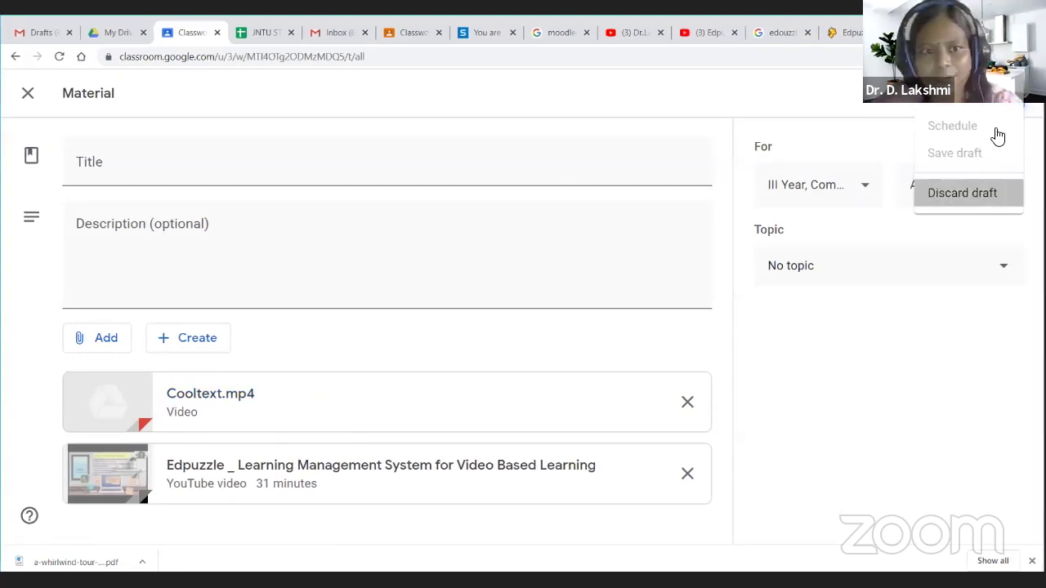
click(968, 194)
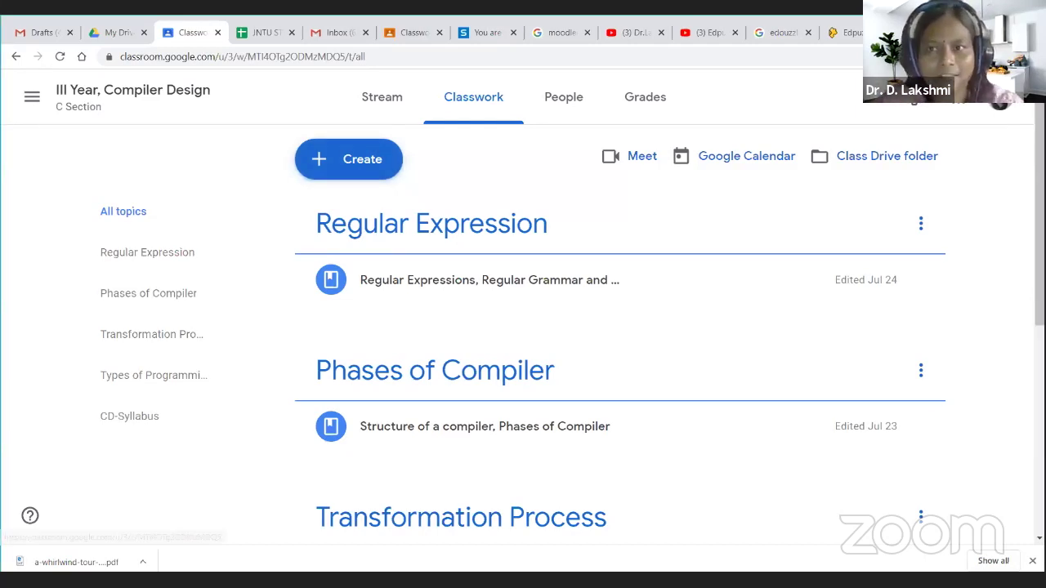
- Switch to Edpuzzle, go to the classes and open the I YEAR S15 C PROGRAMMING class
click(841, 40)
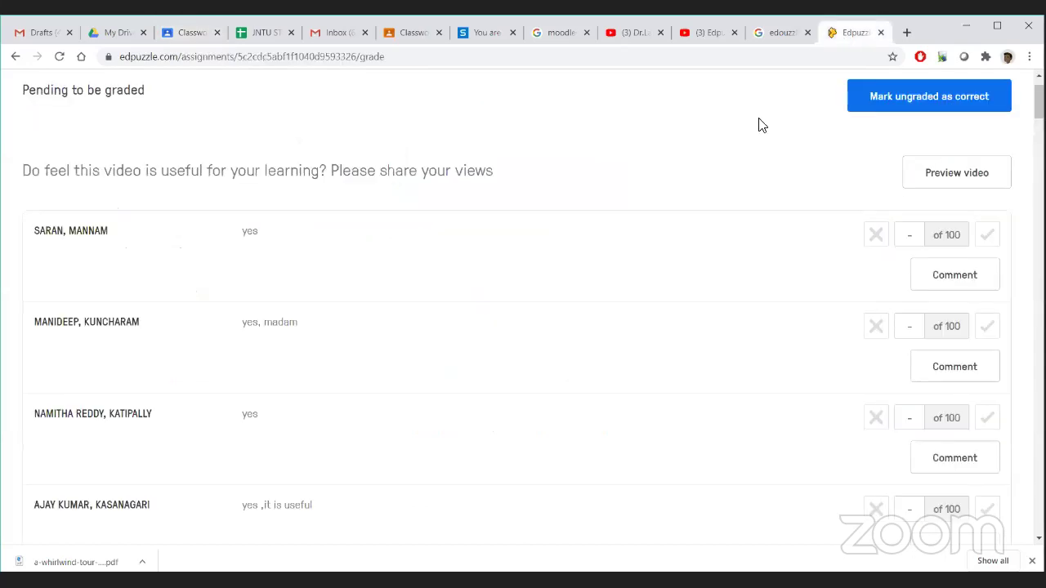
scroll(457, 406, up, 2)
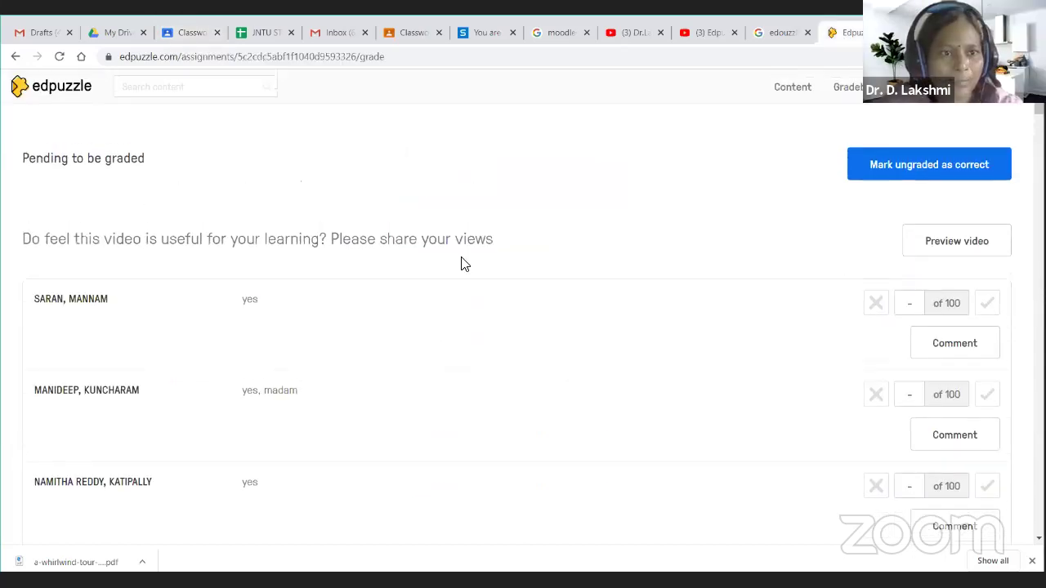
click(850, 88)
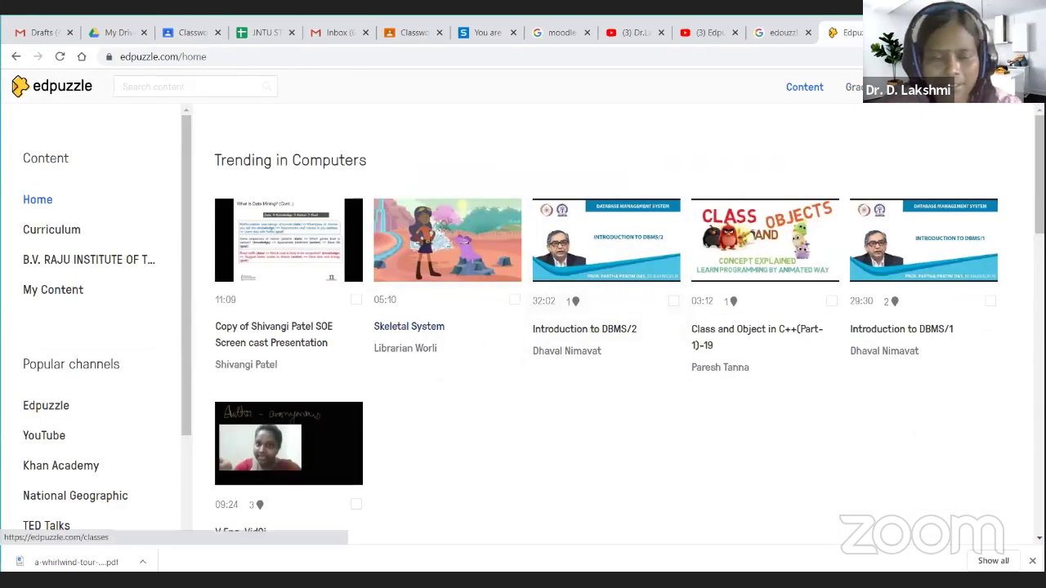
click(934, 102)
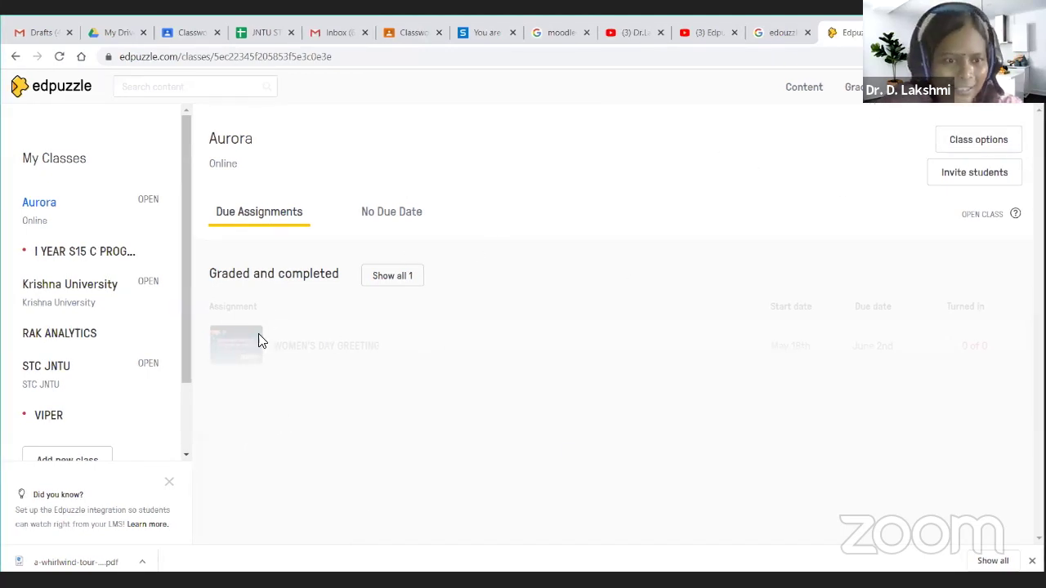
double_click(233, 342)
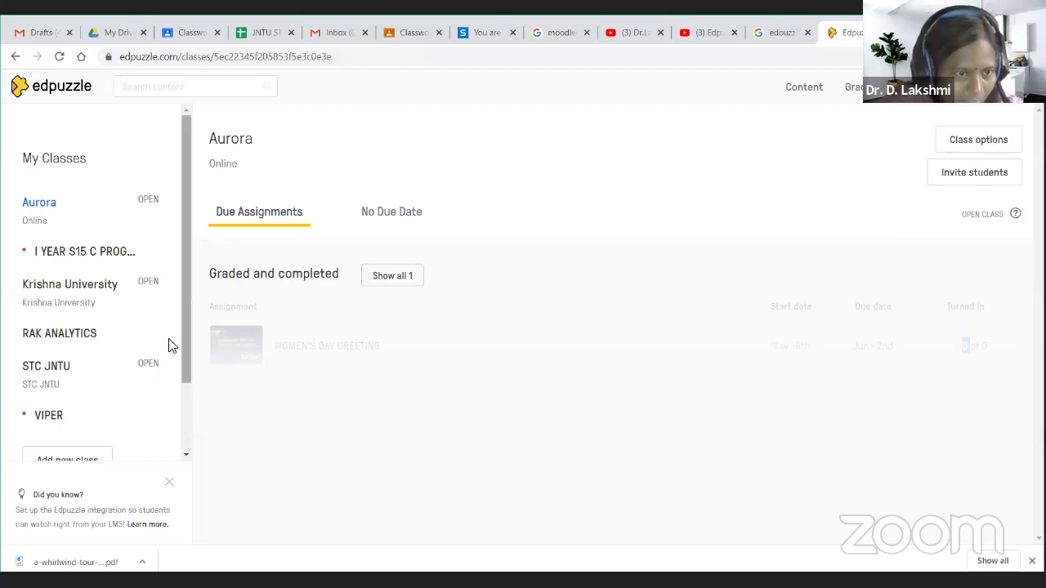
scroll(58, 413, down, 2)
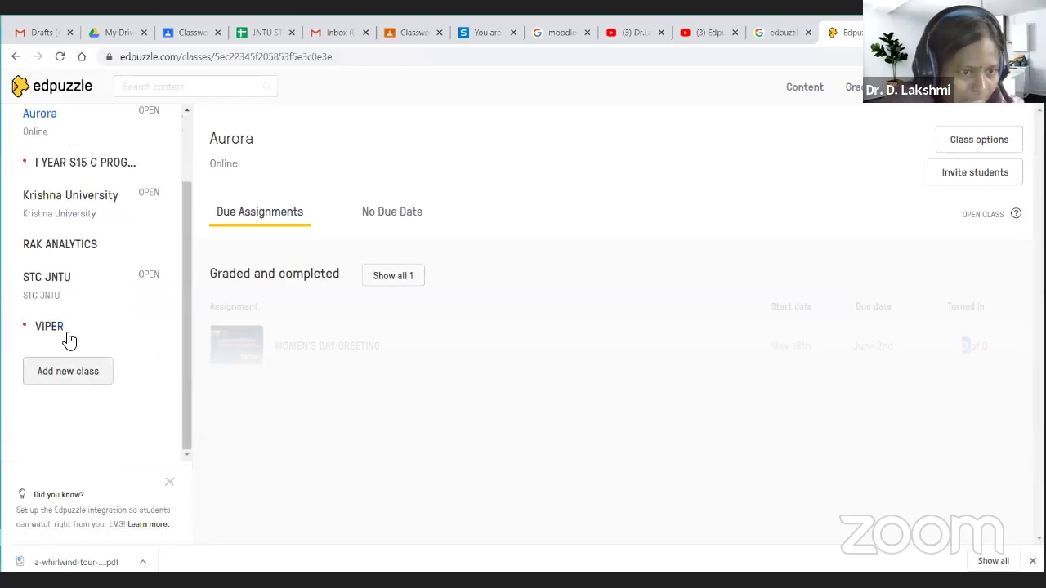
scroll(74, 310, up, 2)
double_click(93, 252)
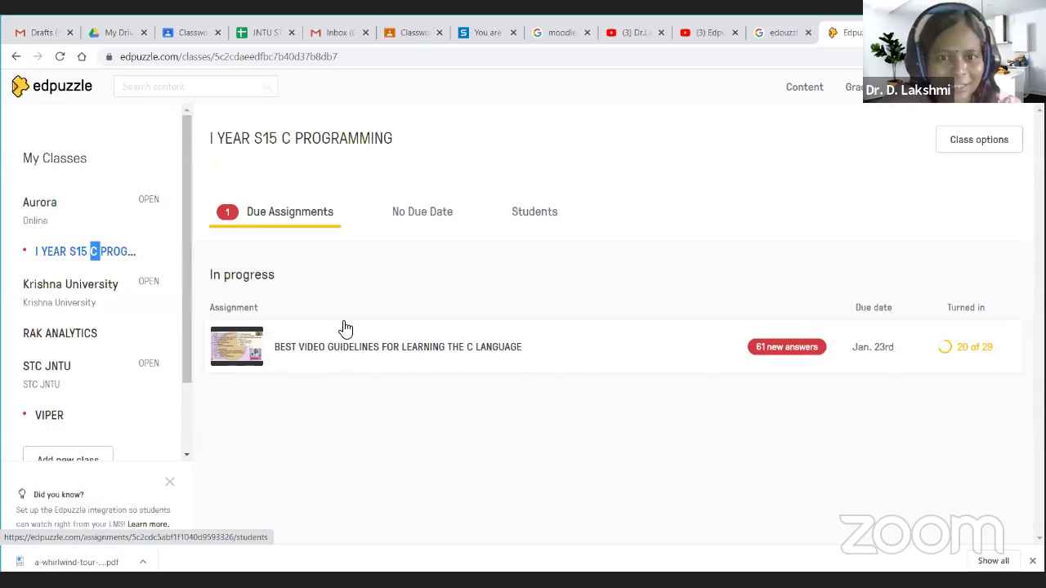
- Open the BEST VIDEO GUIDELINES FOR LEARNING THE C LANGUAGE assignment and review the students' progress
click(243, 358)
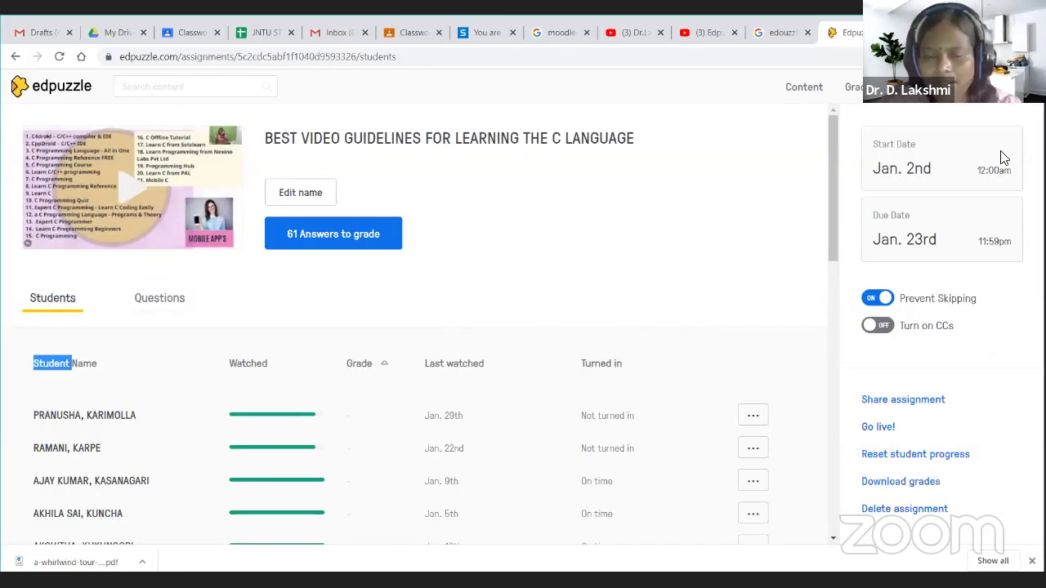
scroll(327, 422, down, 3)
scroll(326, 423, up, 3)
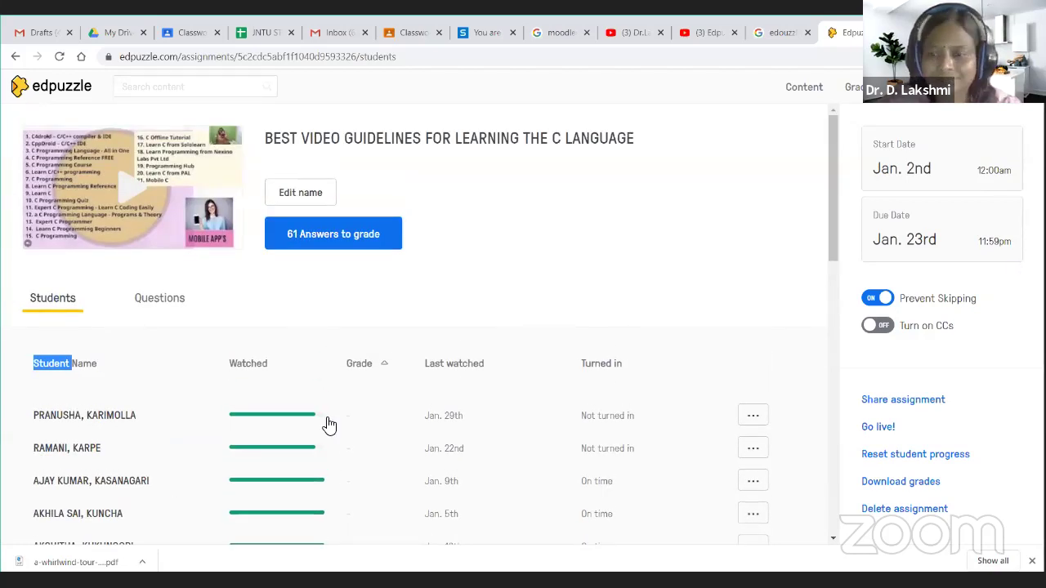
click(1033, 56)
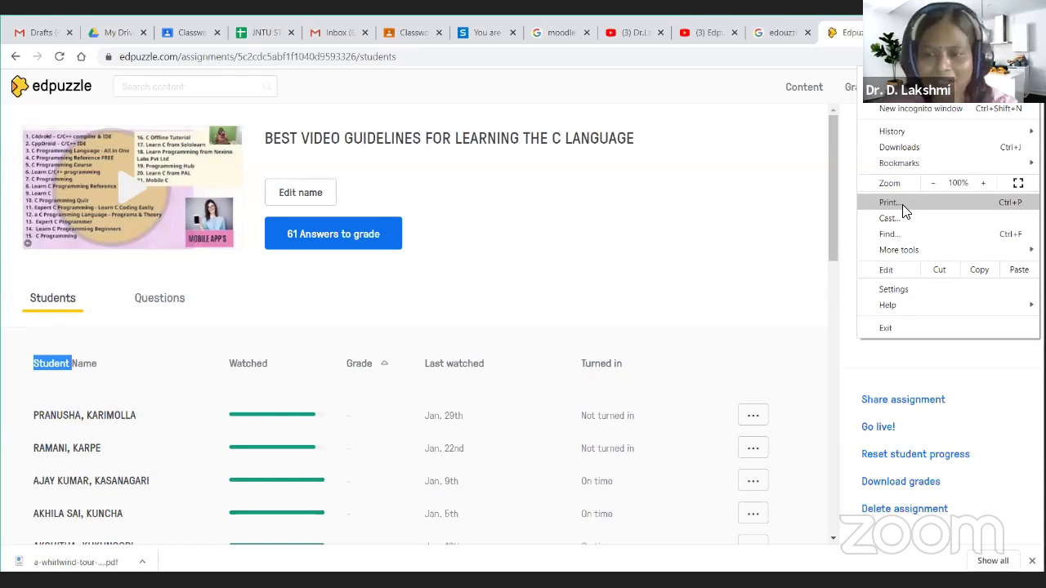
click(760, 210)
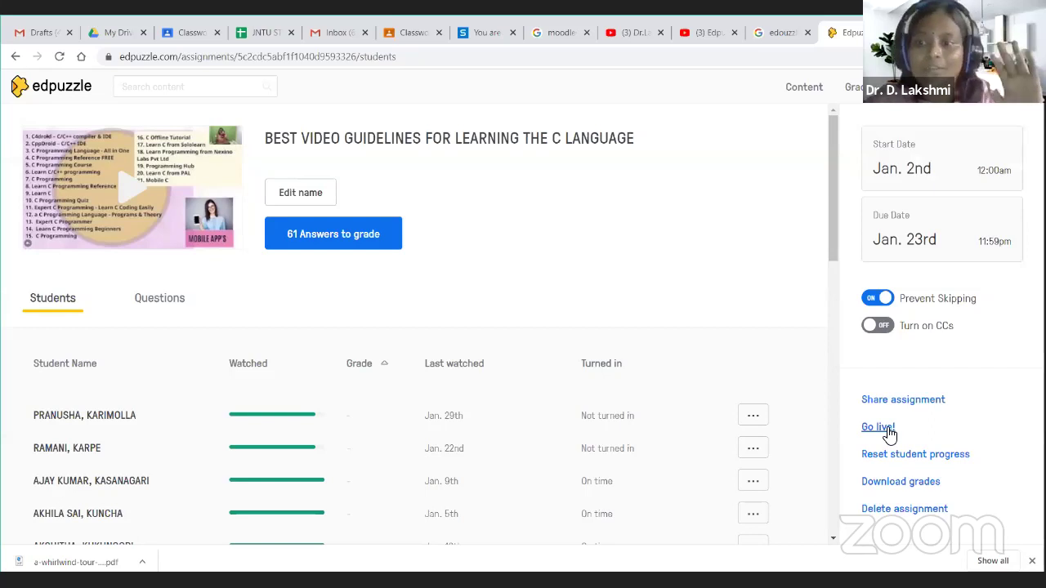
- Set the assignment's grade download to include questions and response texts, and close the dialog without downloading
click(897, 483)
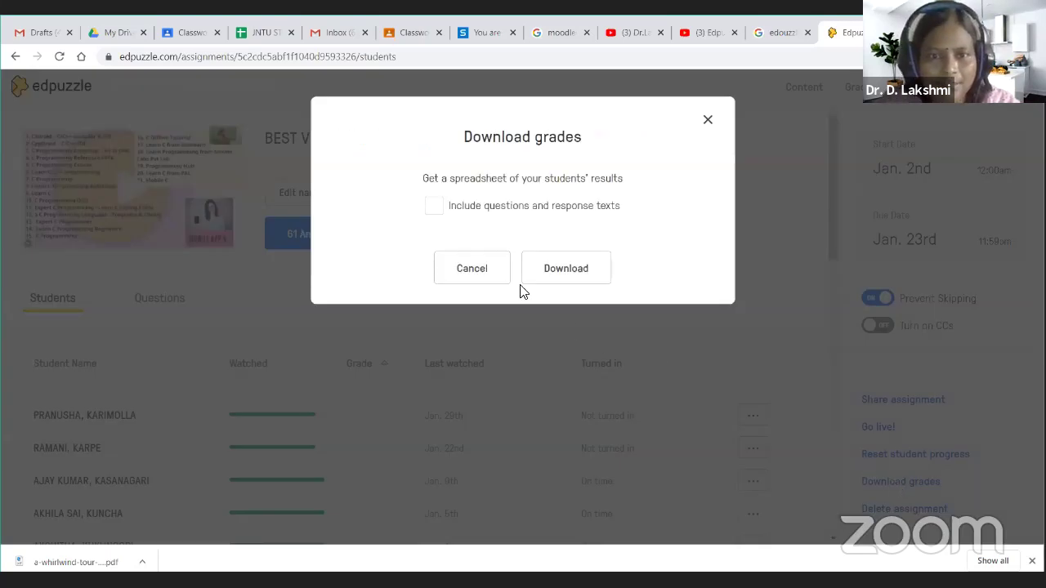
click(433, 208)
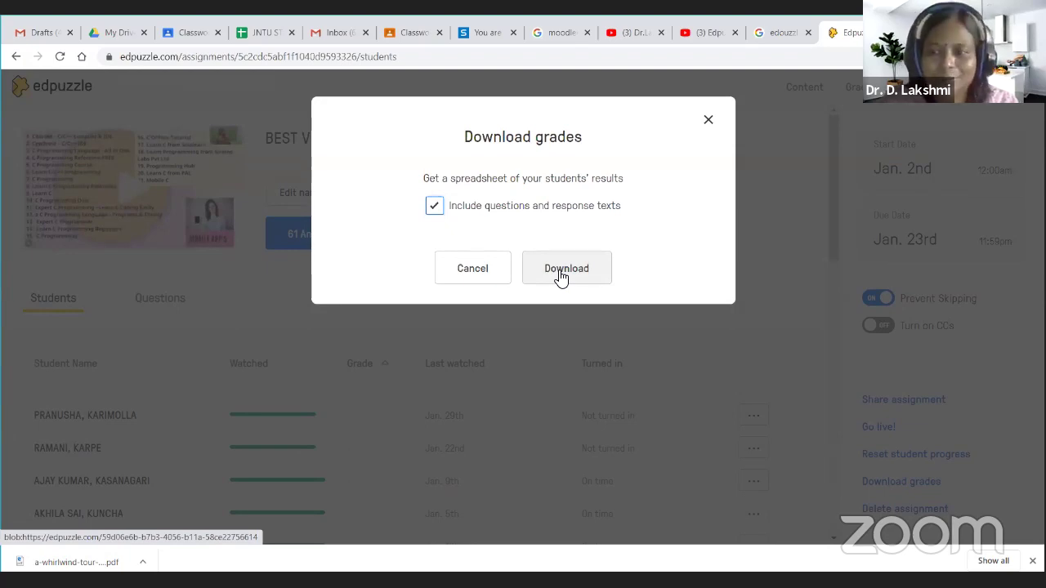
click(707, 119)
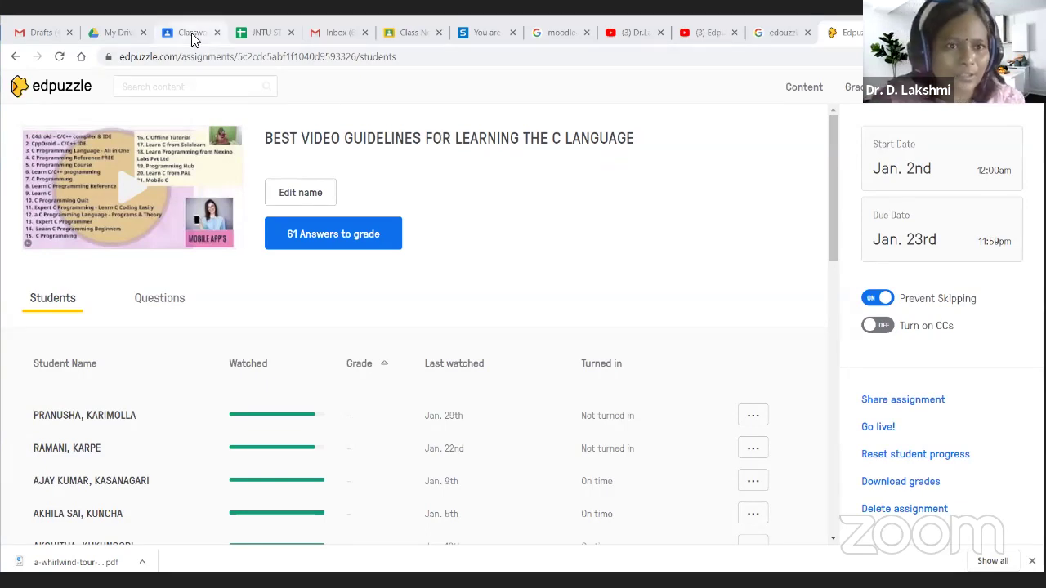
- Switch to Google Classroom, start a new assignment for the Compiler Design class, and try out the plagiarism check, cancelling its prompt
key(ctrl+3)
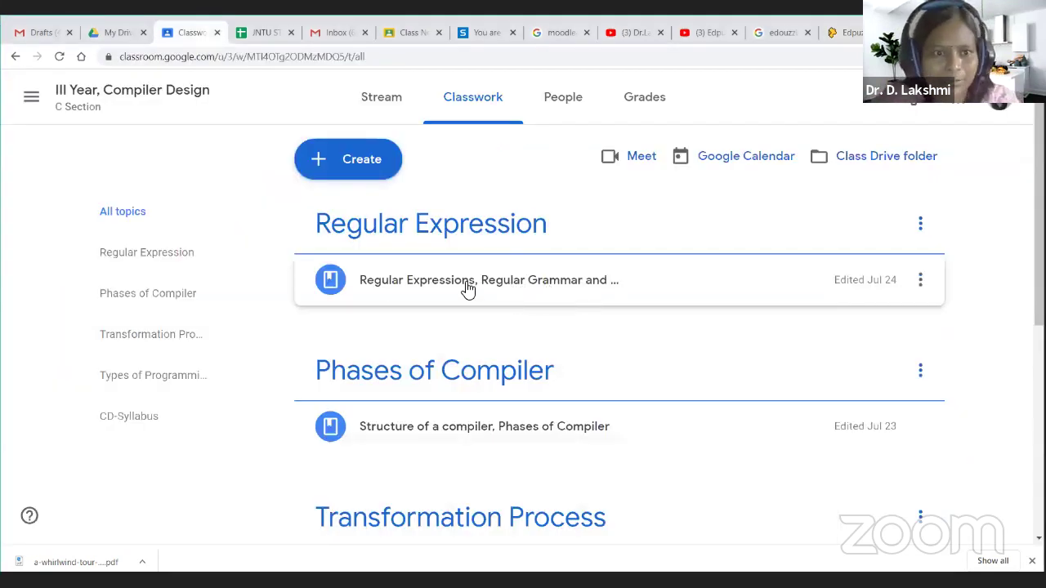
click(359, 163)
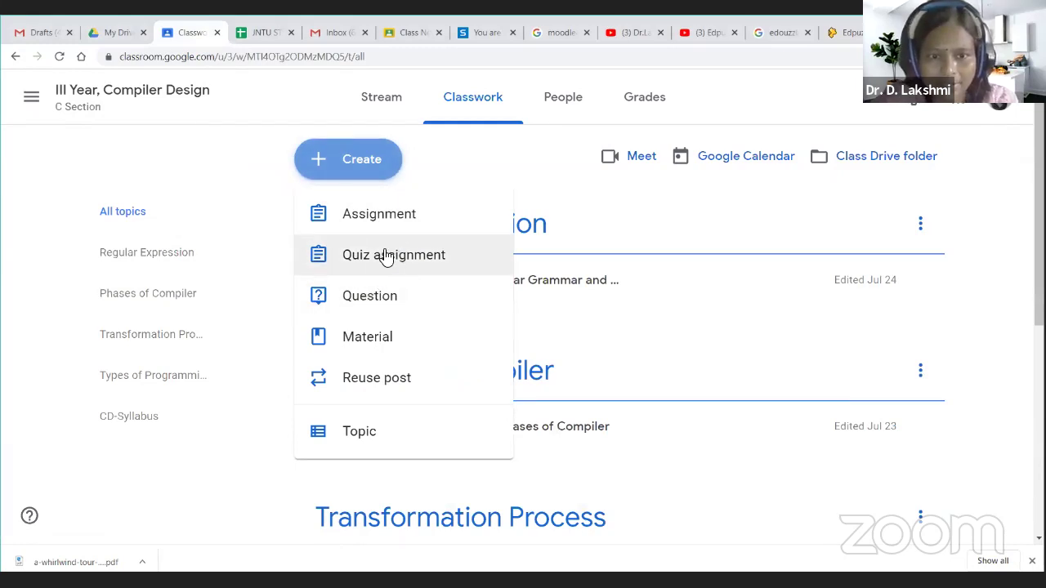
click(397, 222)
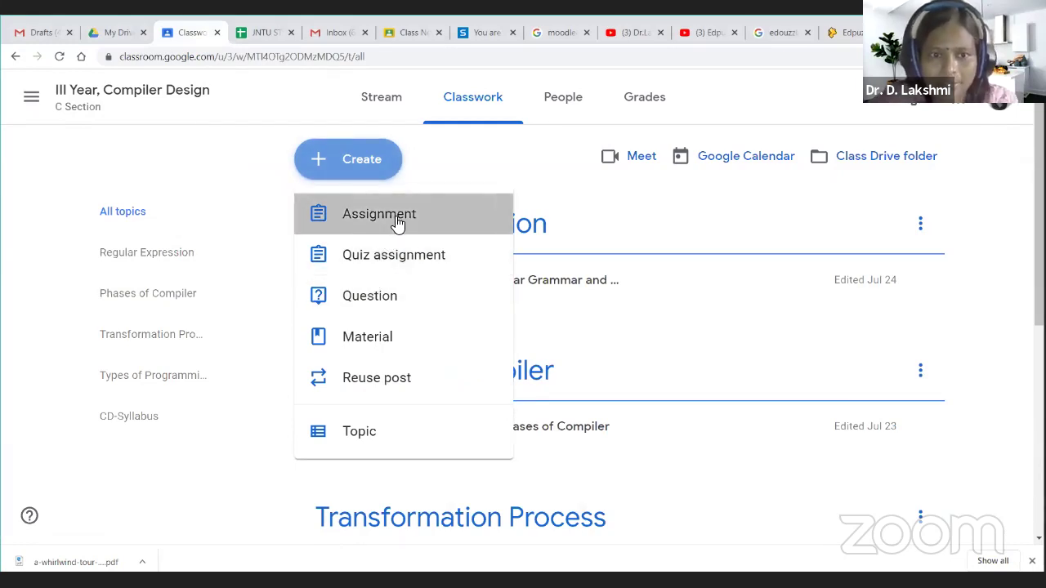
scroll(817, 474, down, 1)
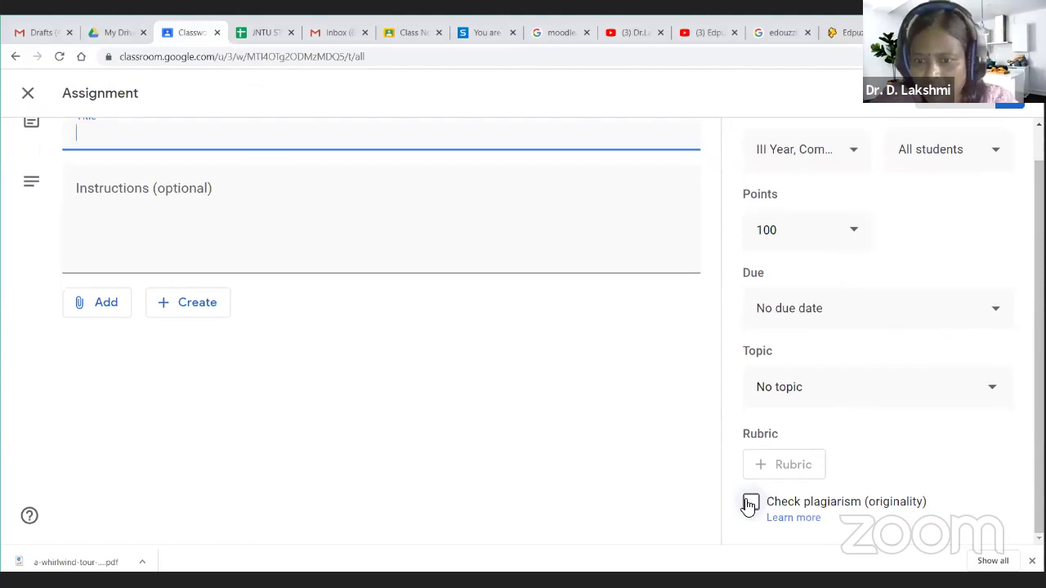
click(750, 503)
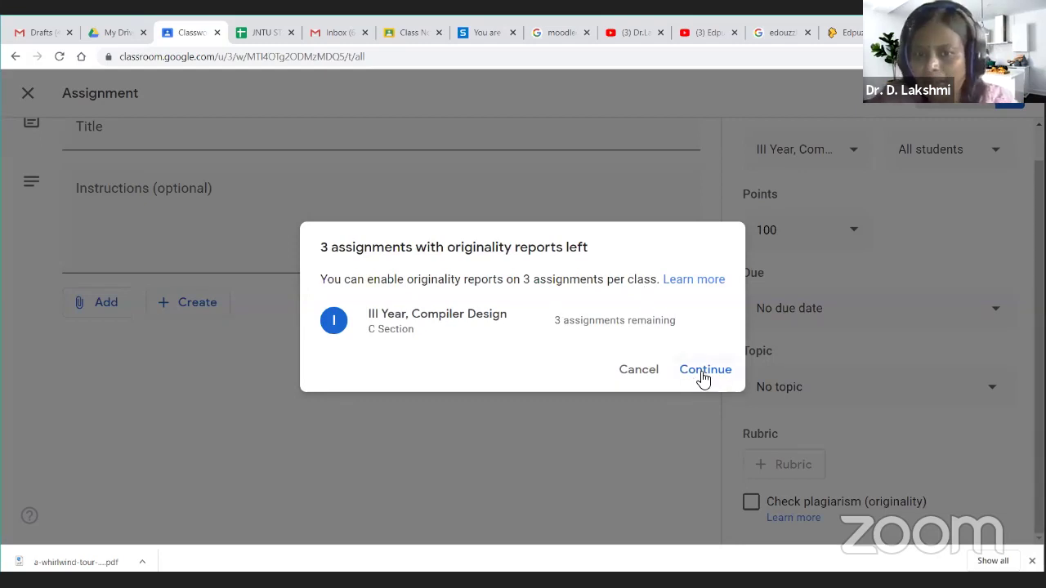
click(629, 371)
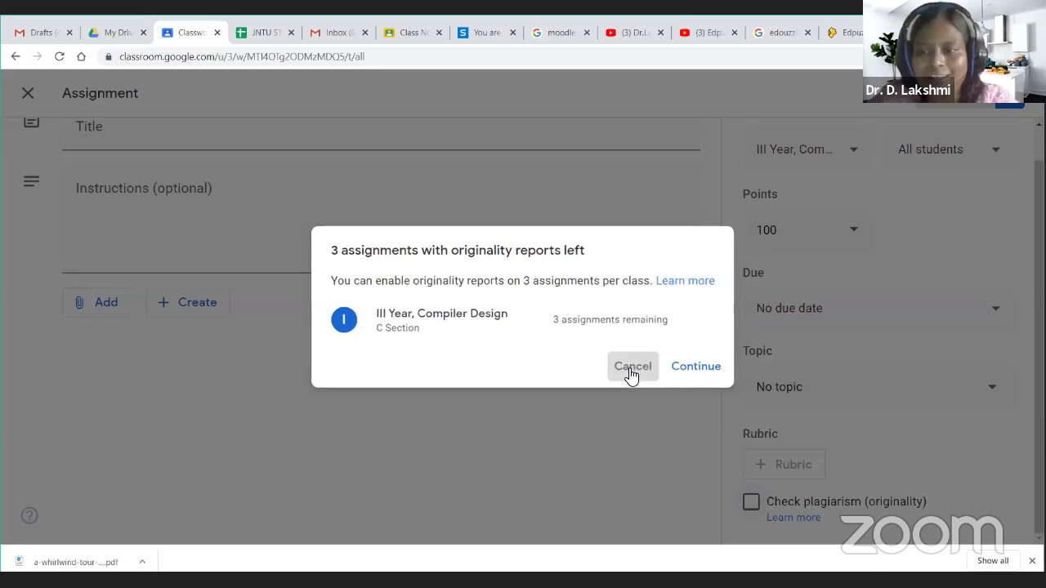